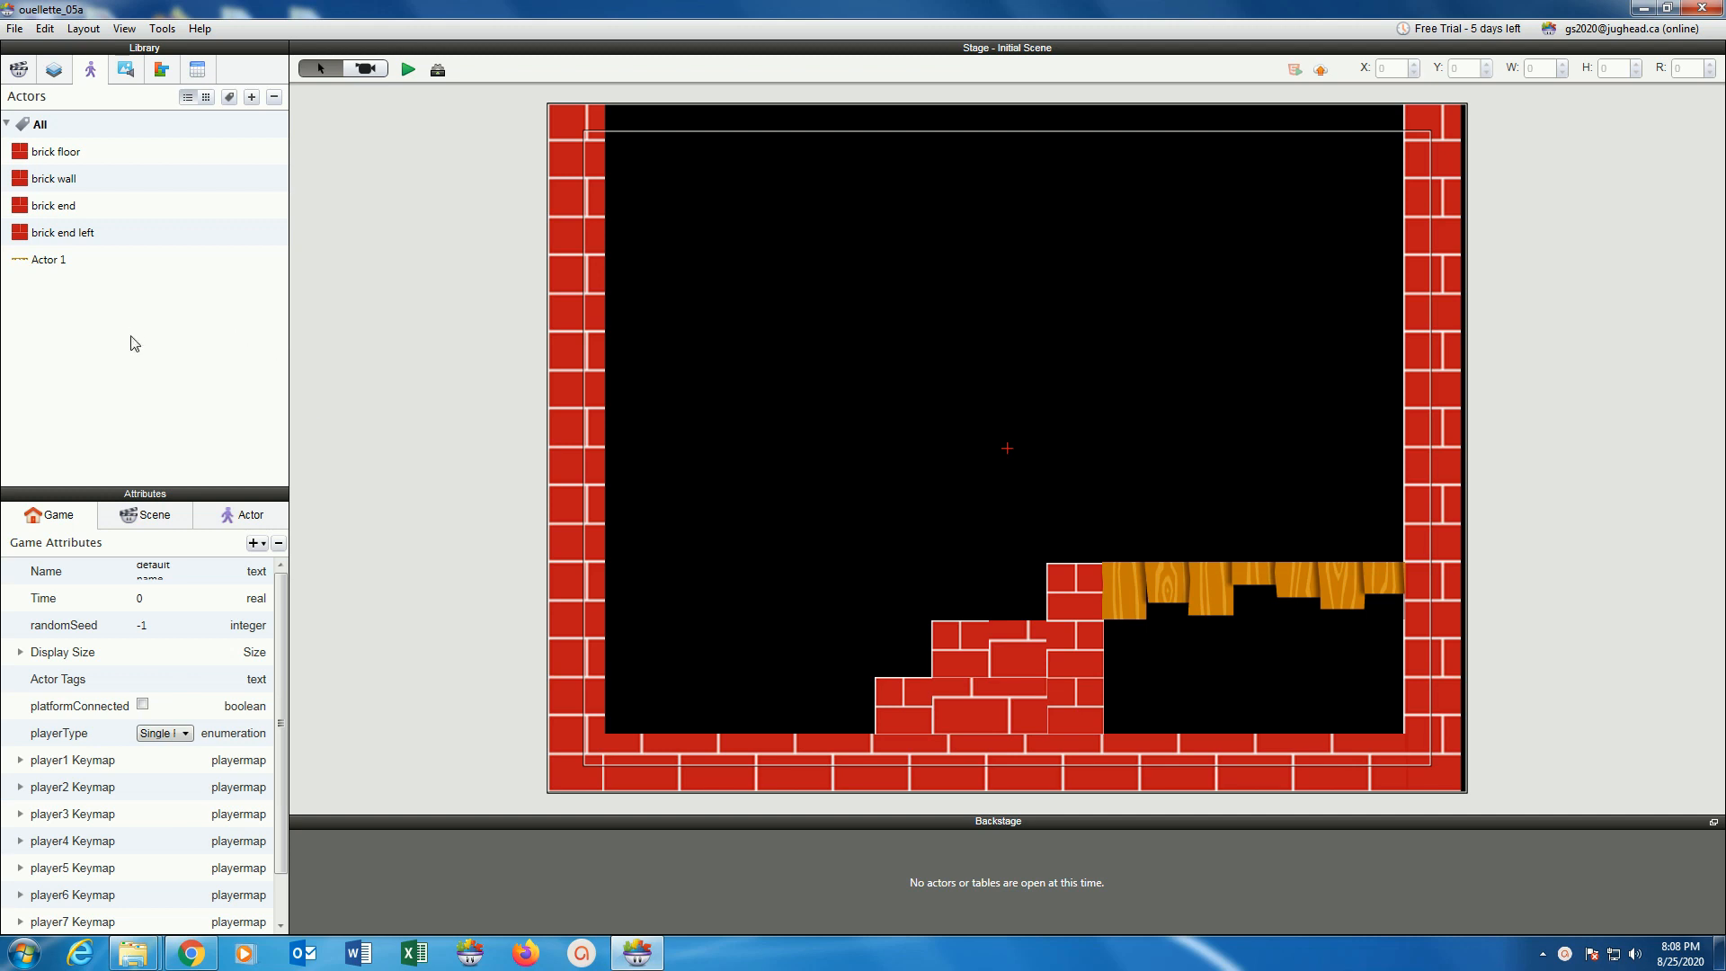
Examine the fan-cover and fan-blade images in the project's media library.
left_click(121, 78)
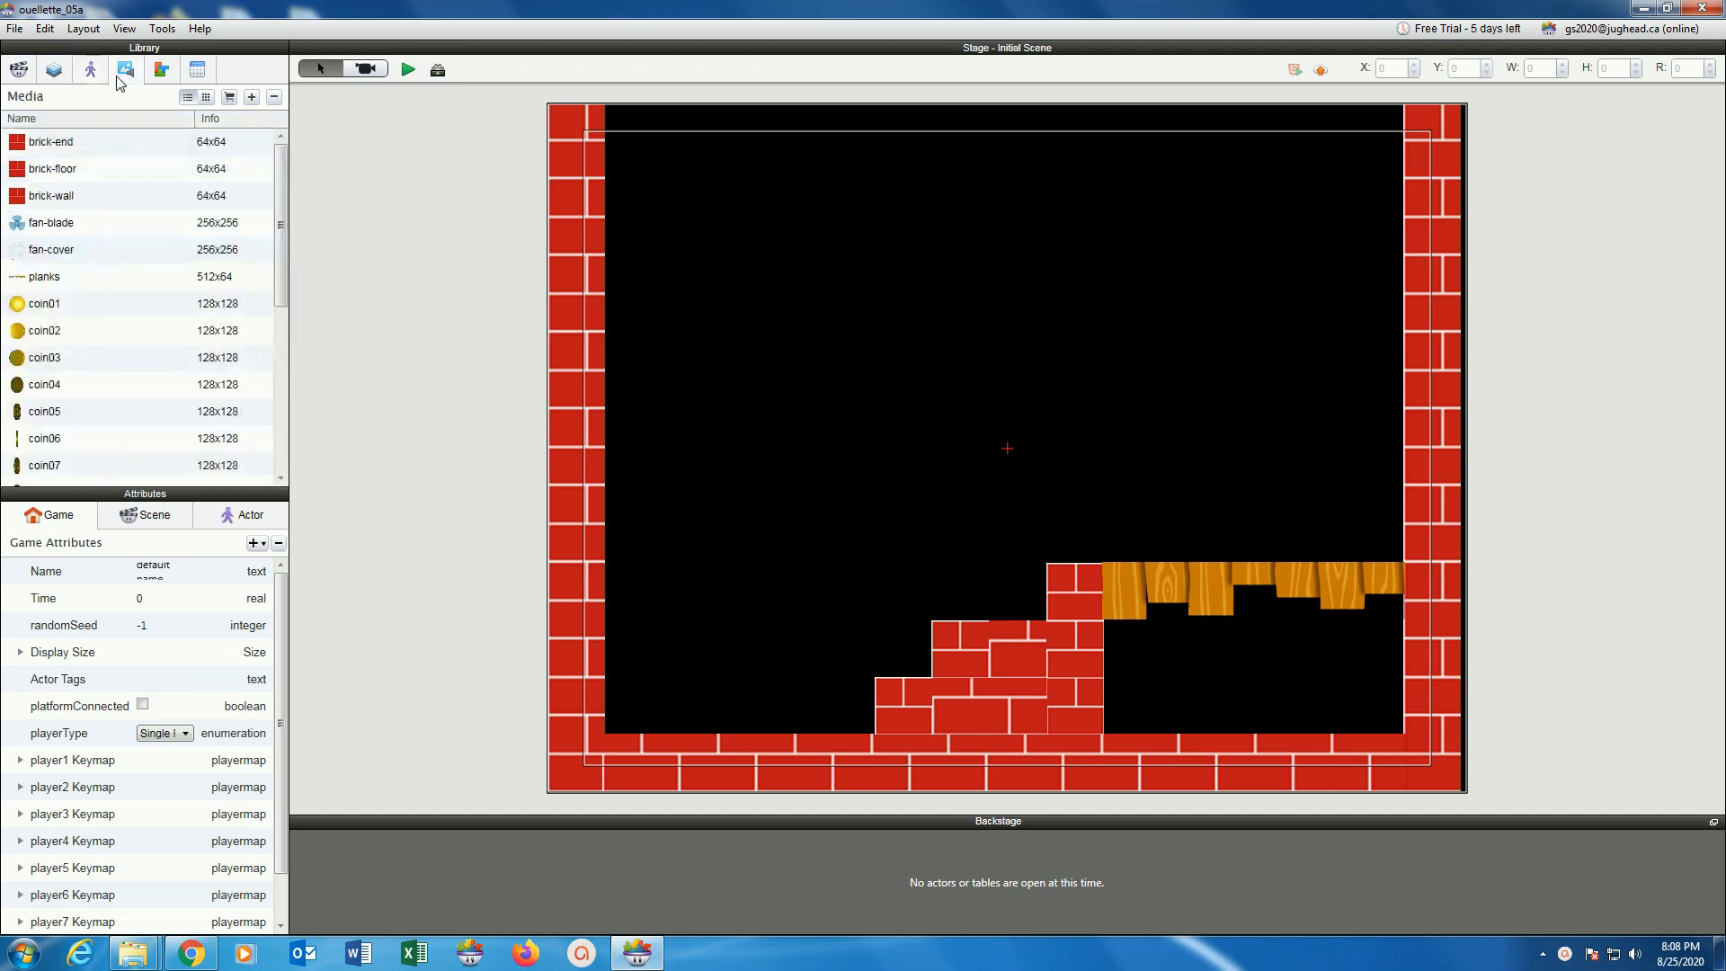
left_click(76, 232)
left_click(74, 252)
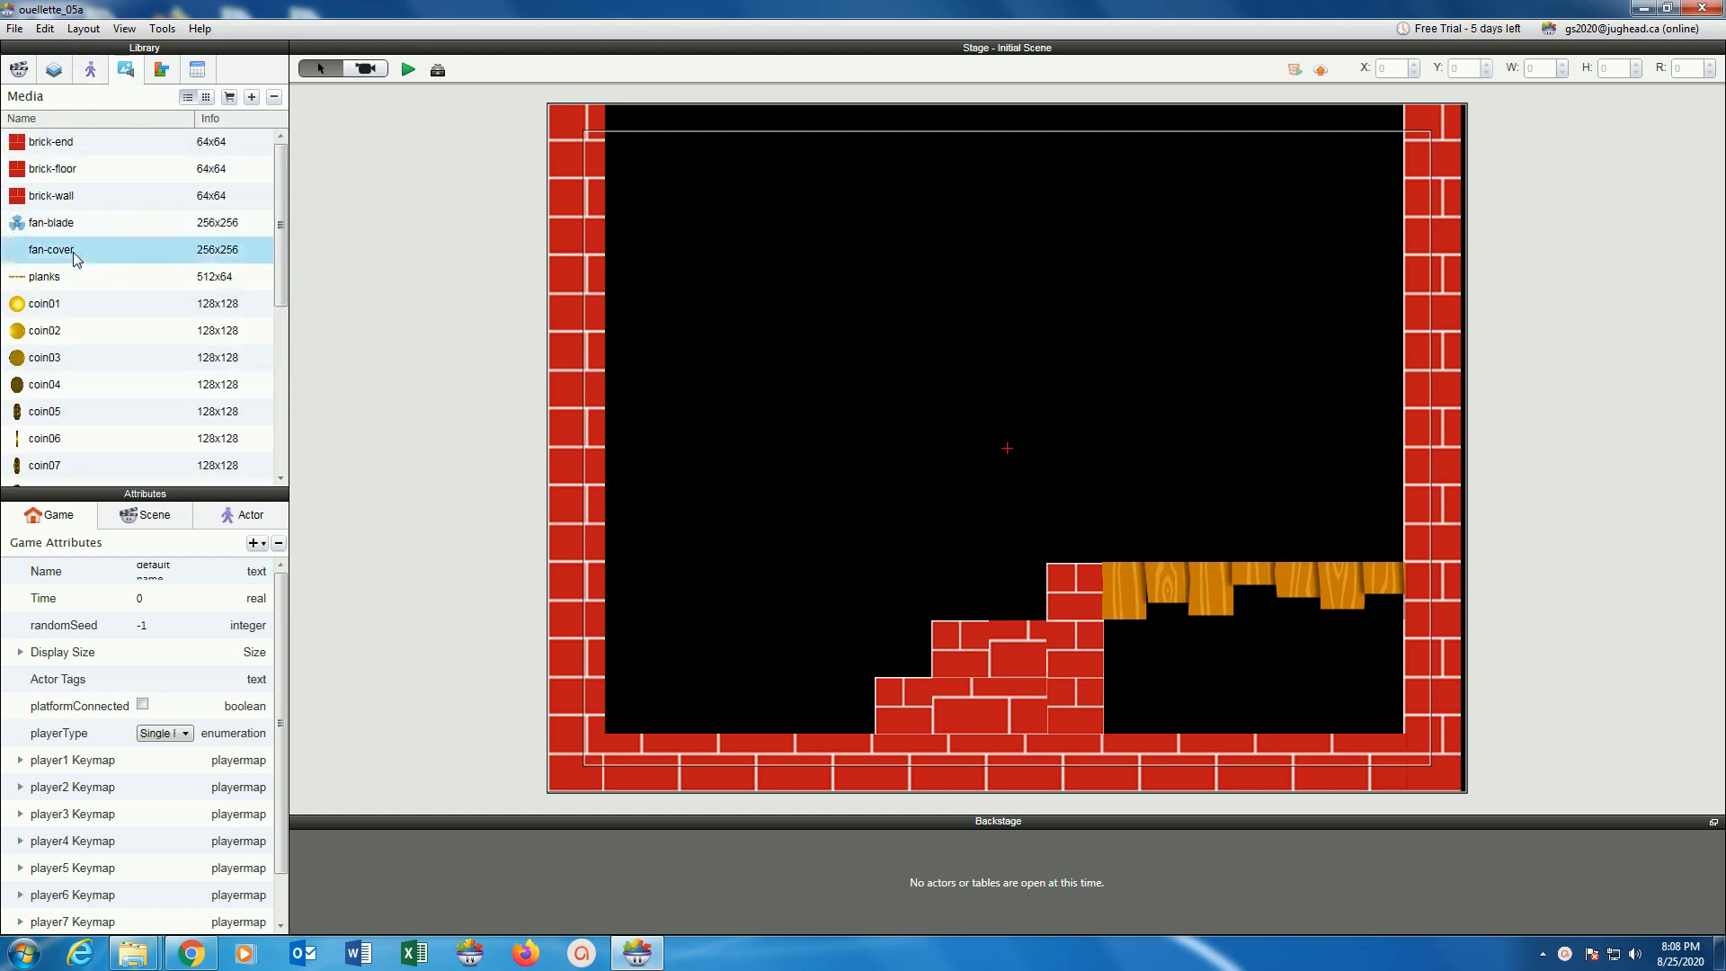
left_click(85, 226)
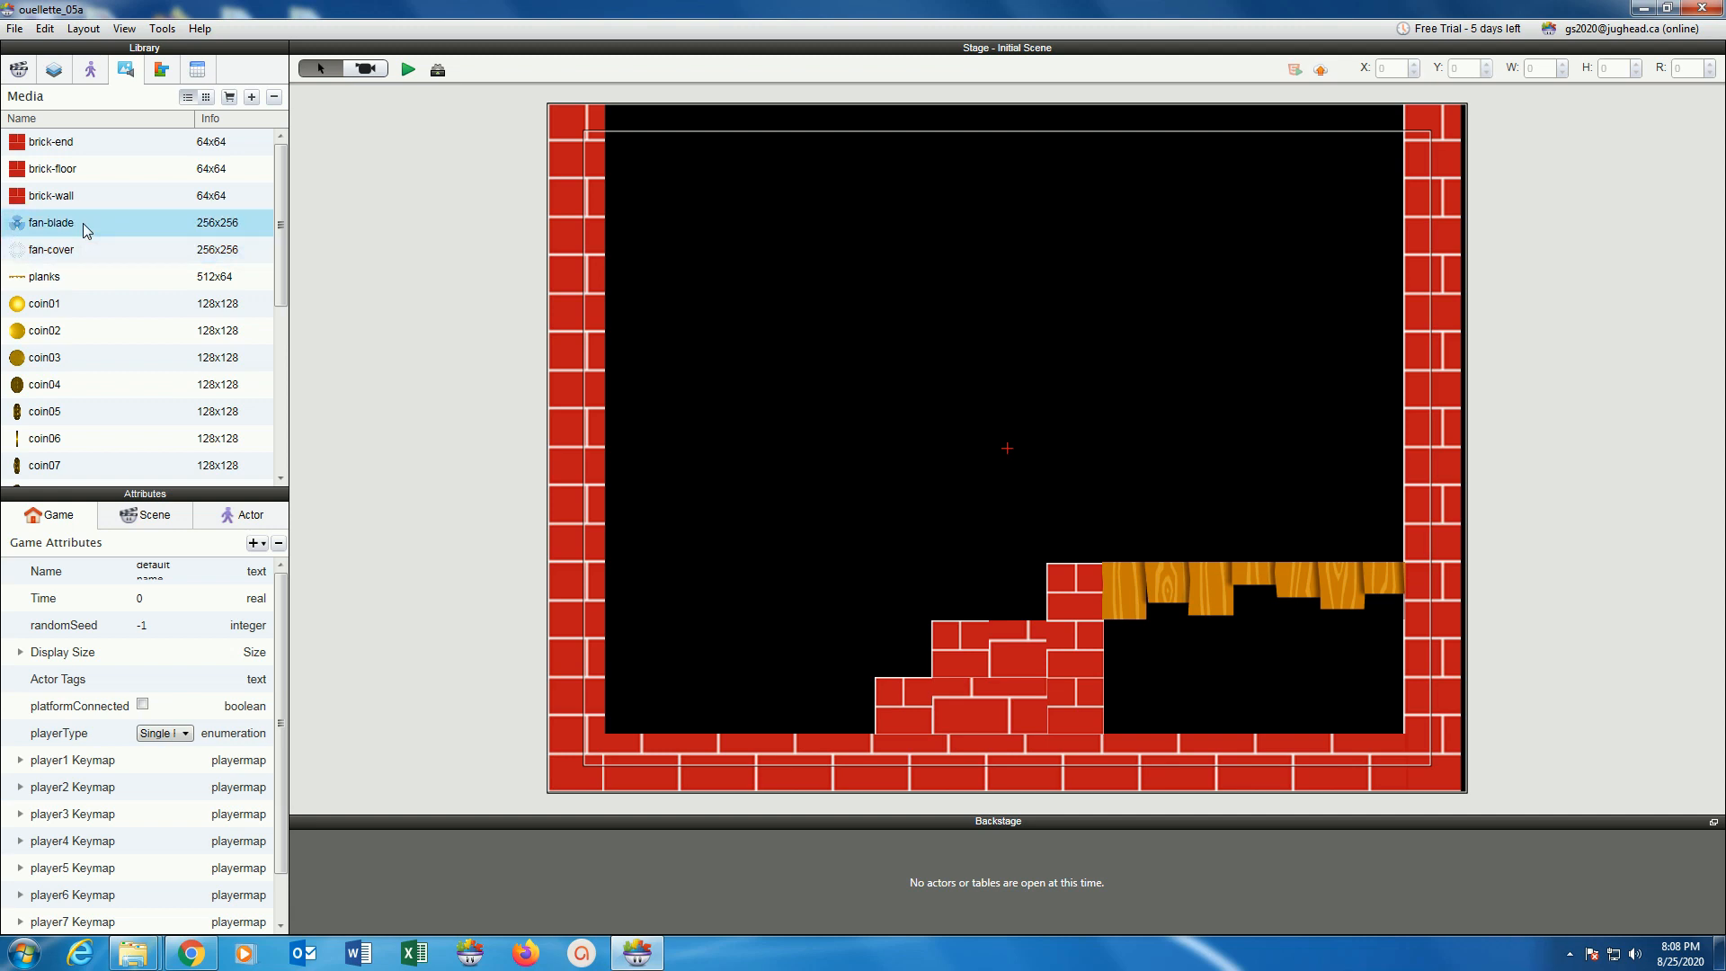
Create a new actor and name it Fan Blade.
left_click(91, 72)
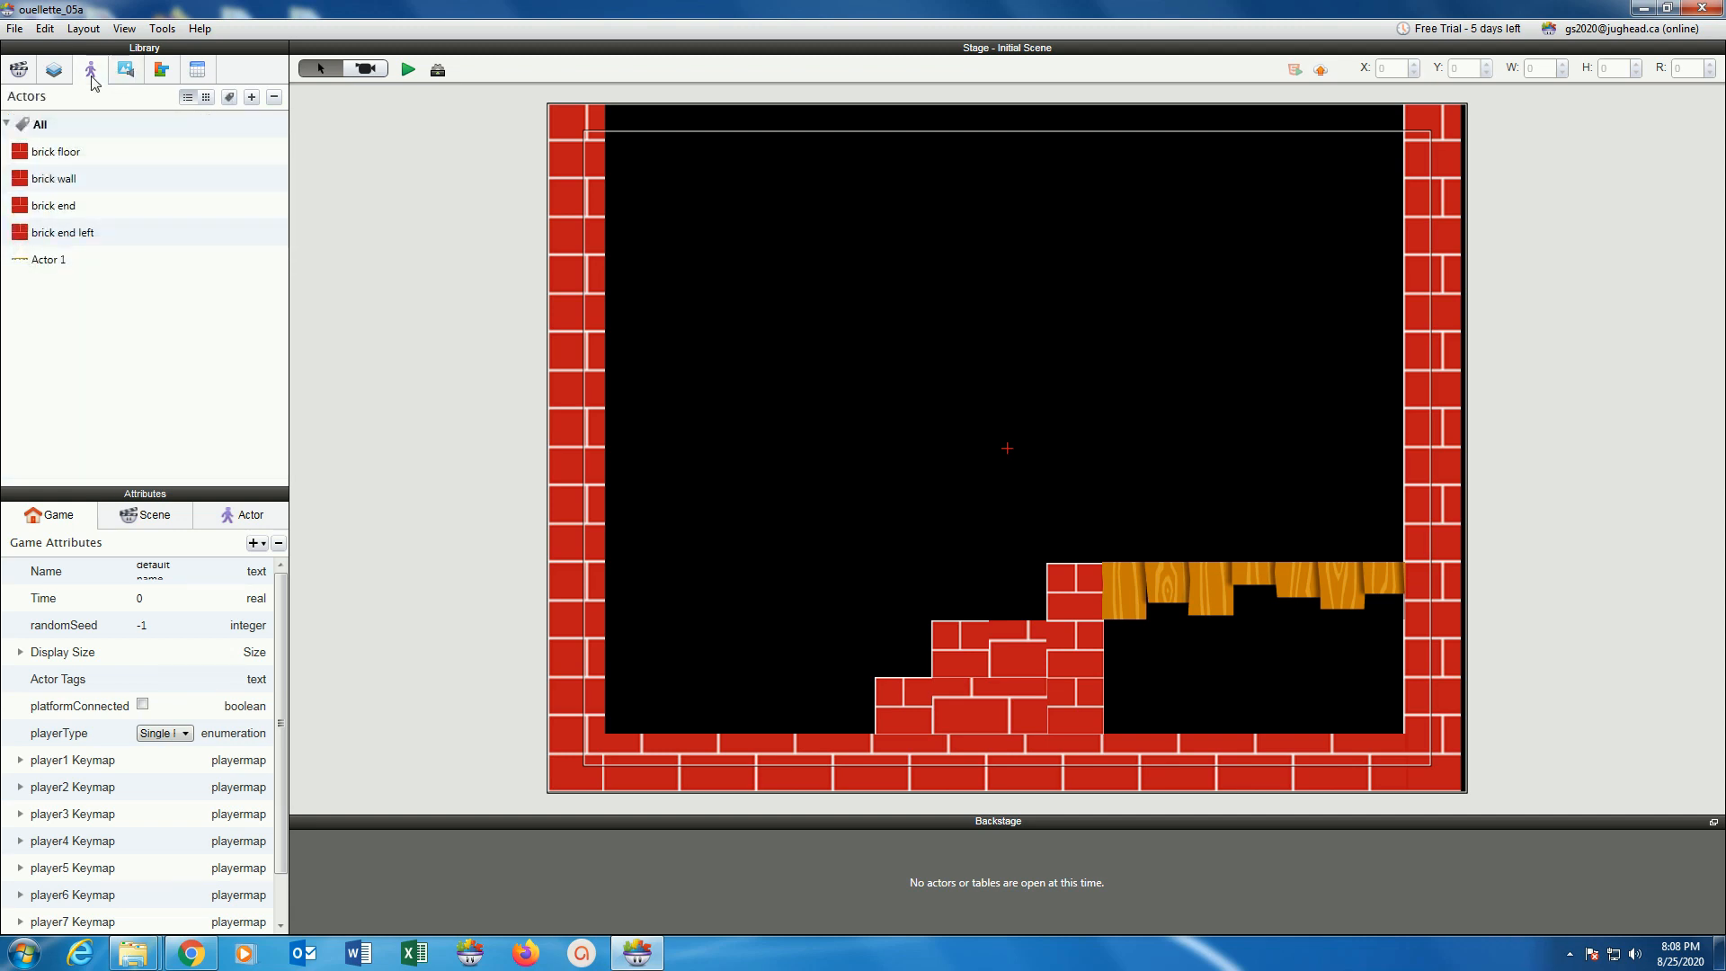
left_click(253, 99)
left_click(60, 287)
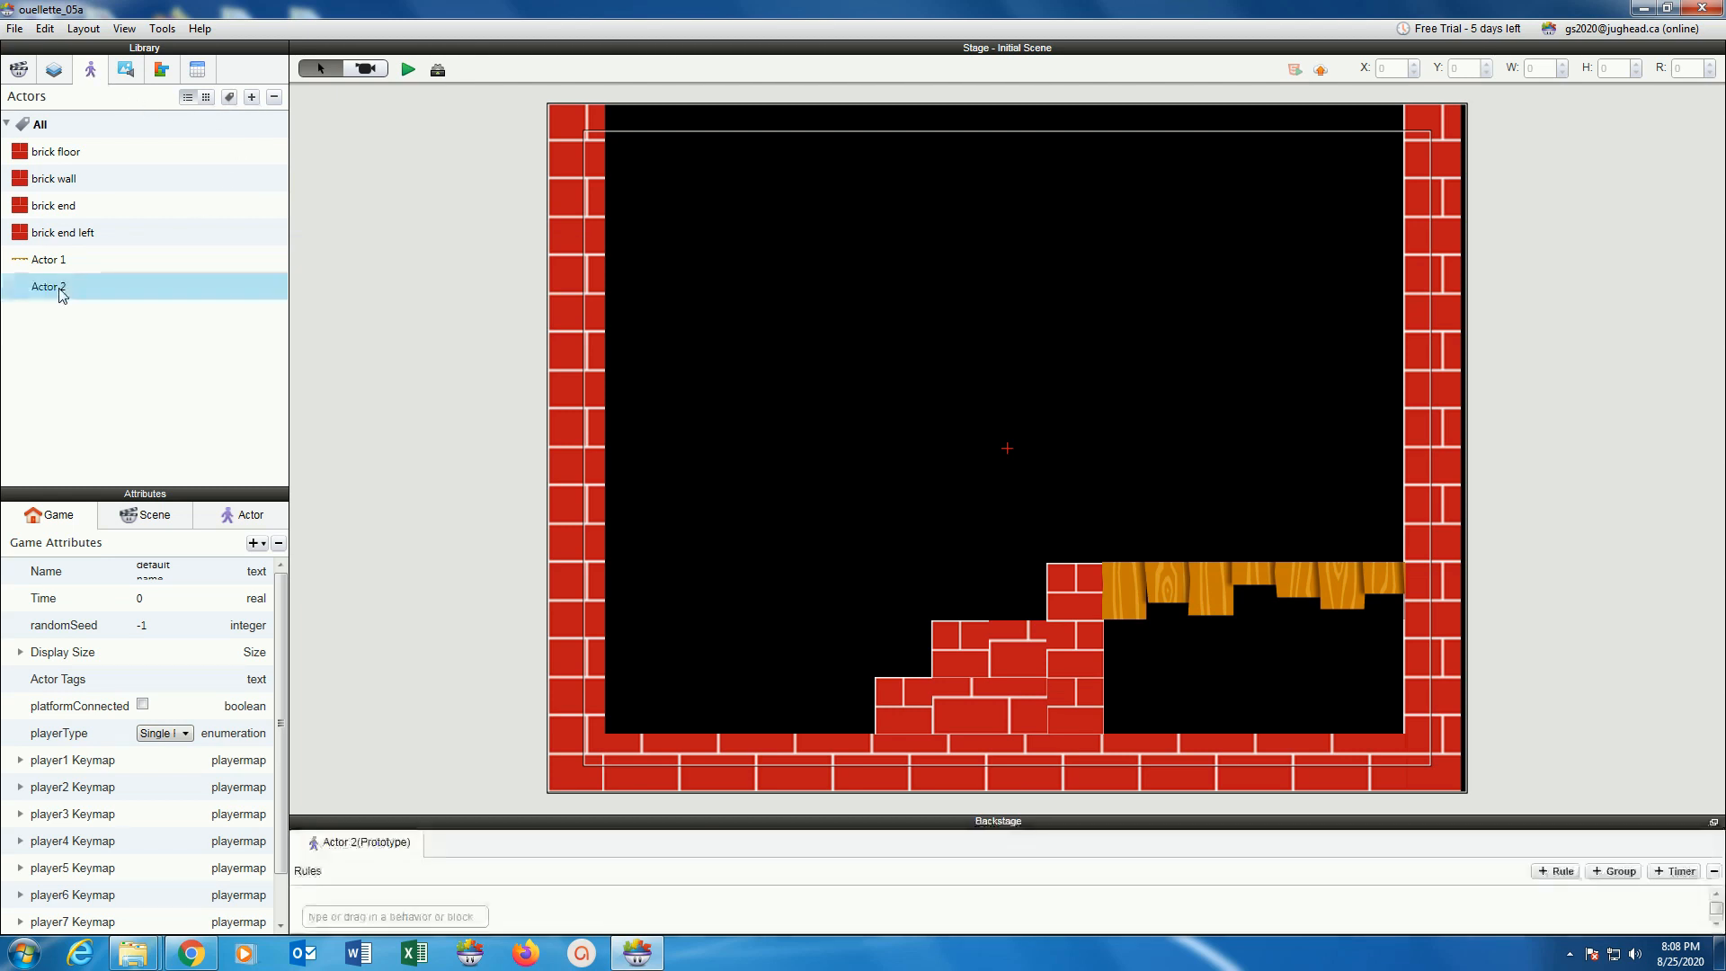
type("Fan Blade")
key("Return")
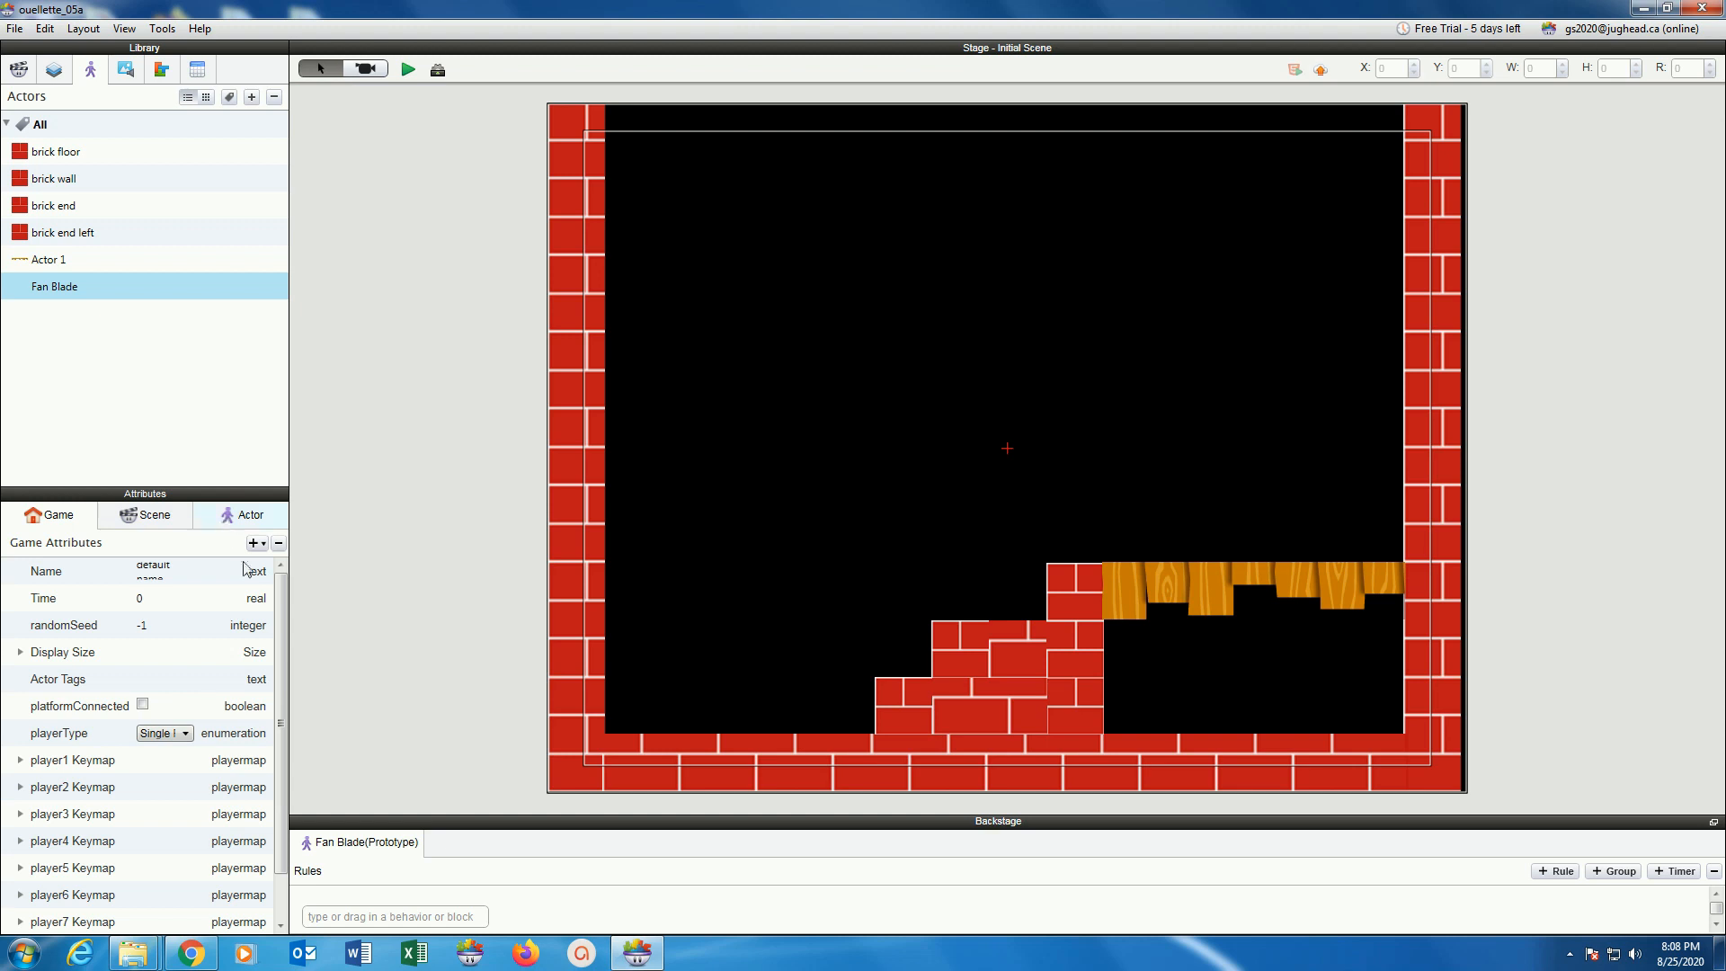
Assign the fan-blade image to the Fan Blade actor and expand its size attributes.
left_click(239, 520)
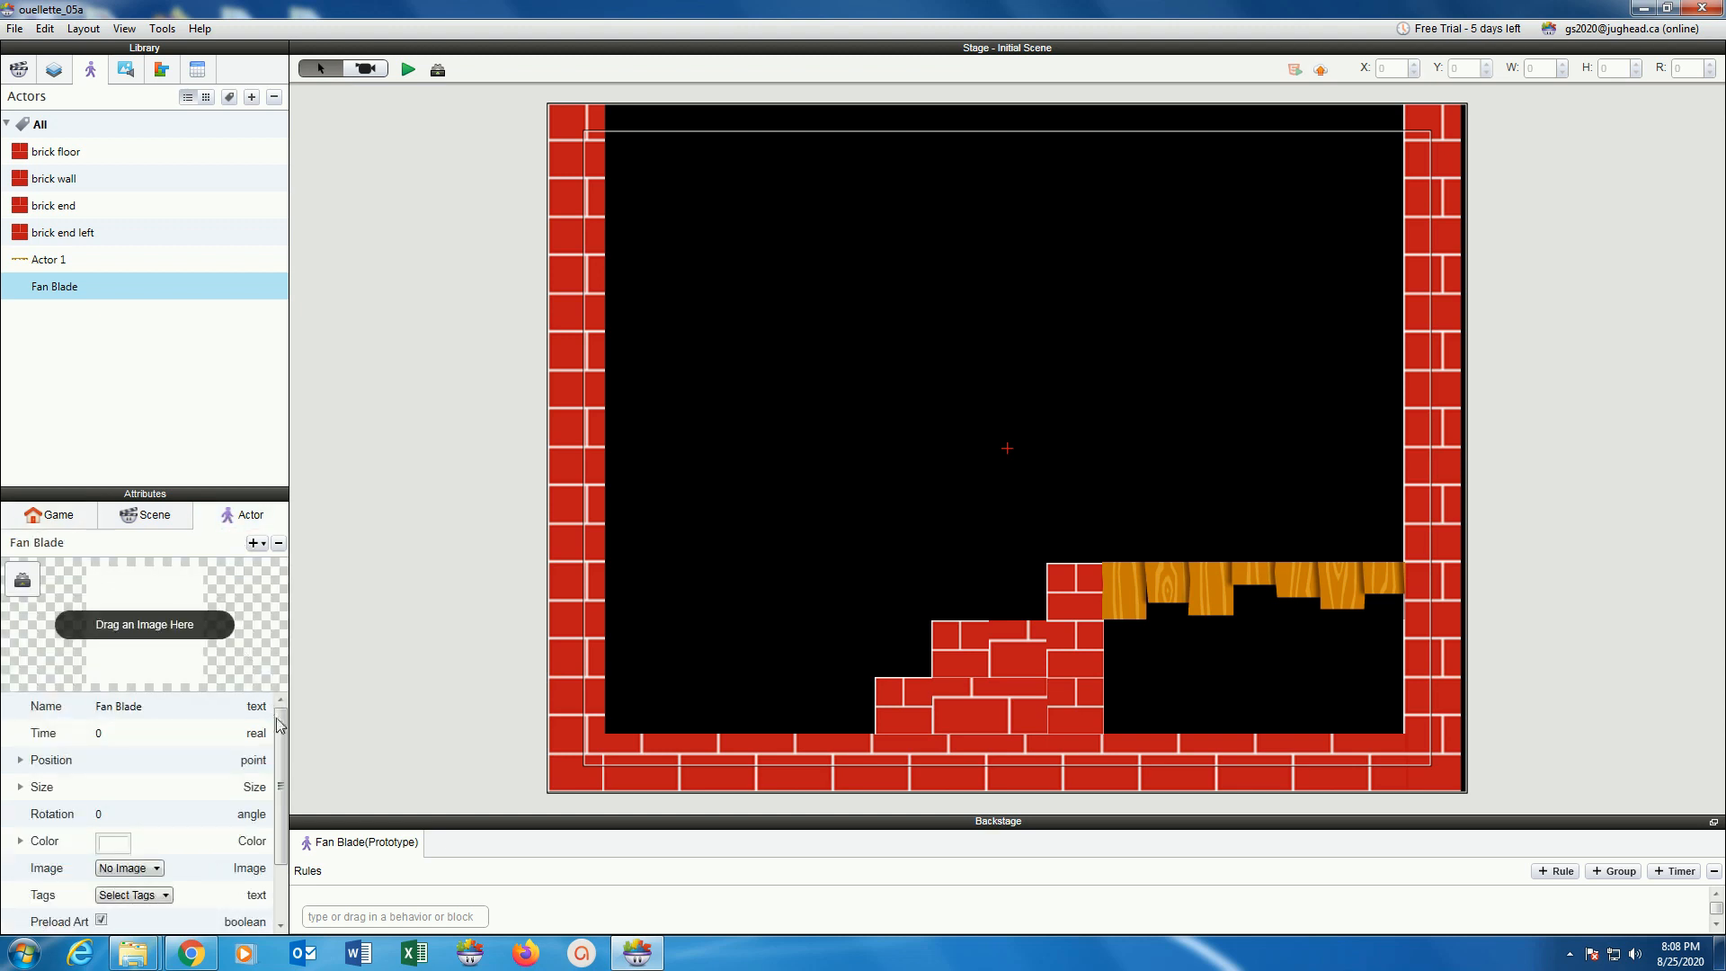
scroll(203, 793, "down", 3)
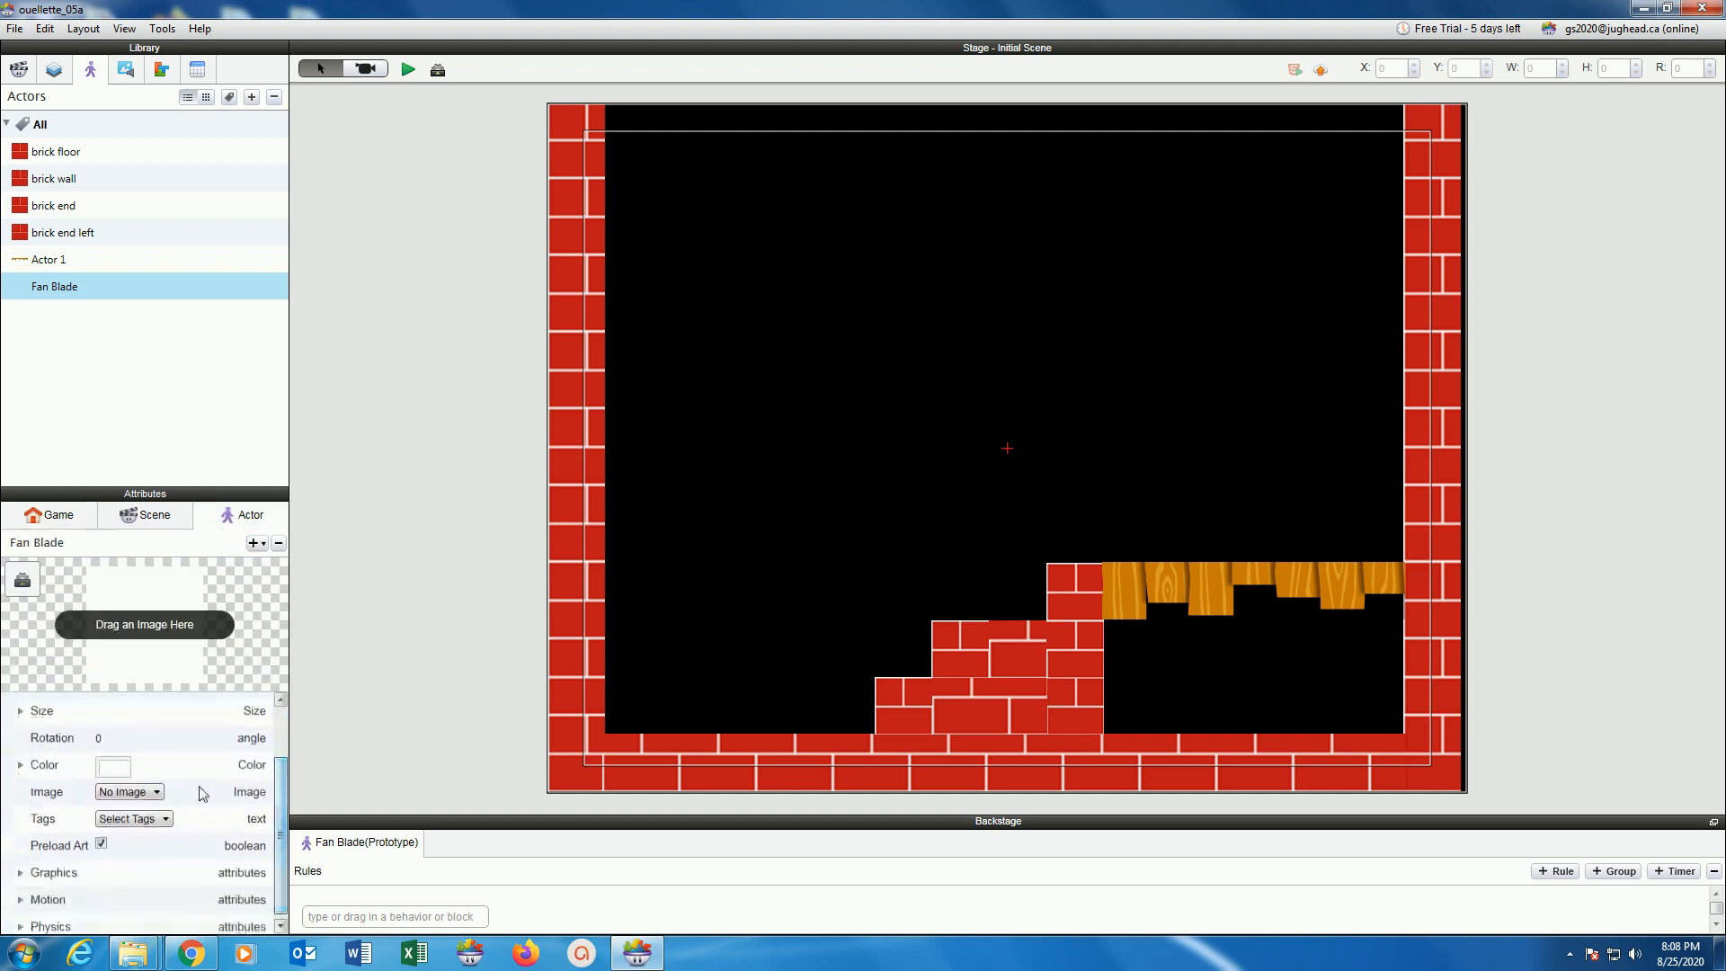
left_click(123, 793)
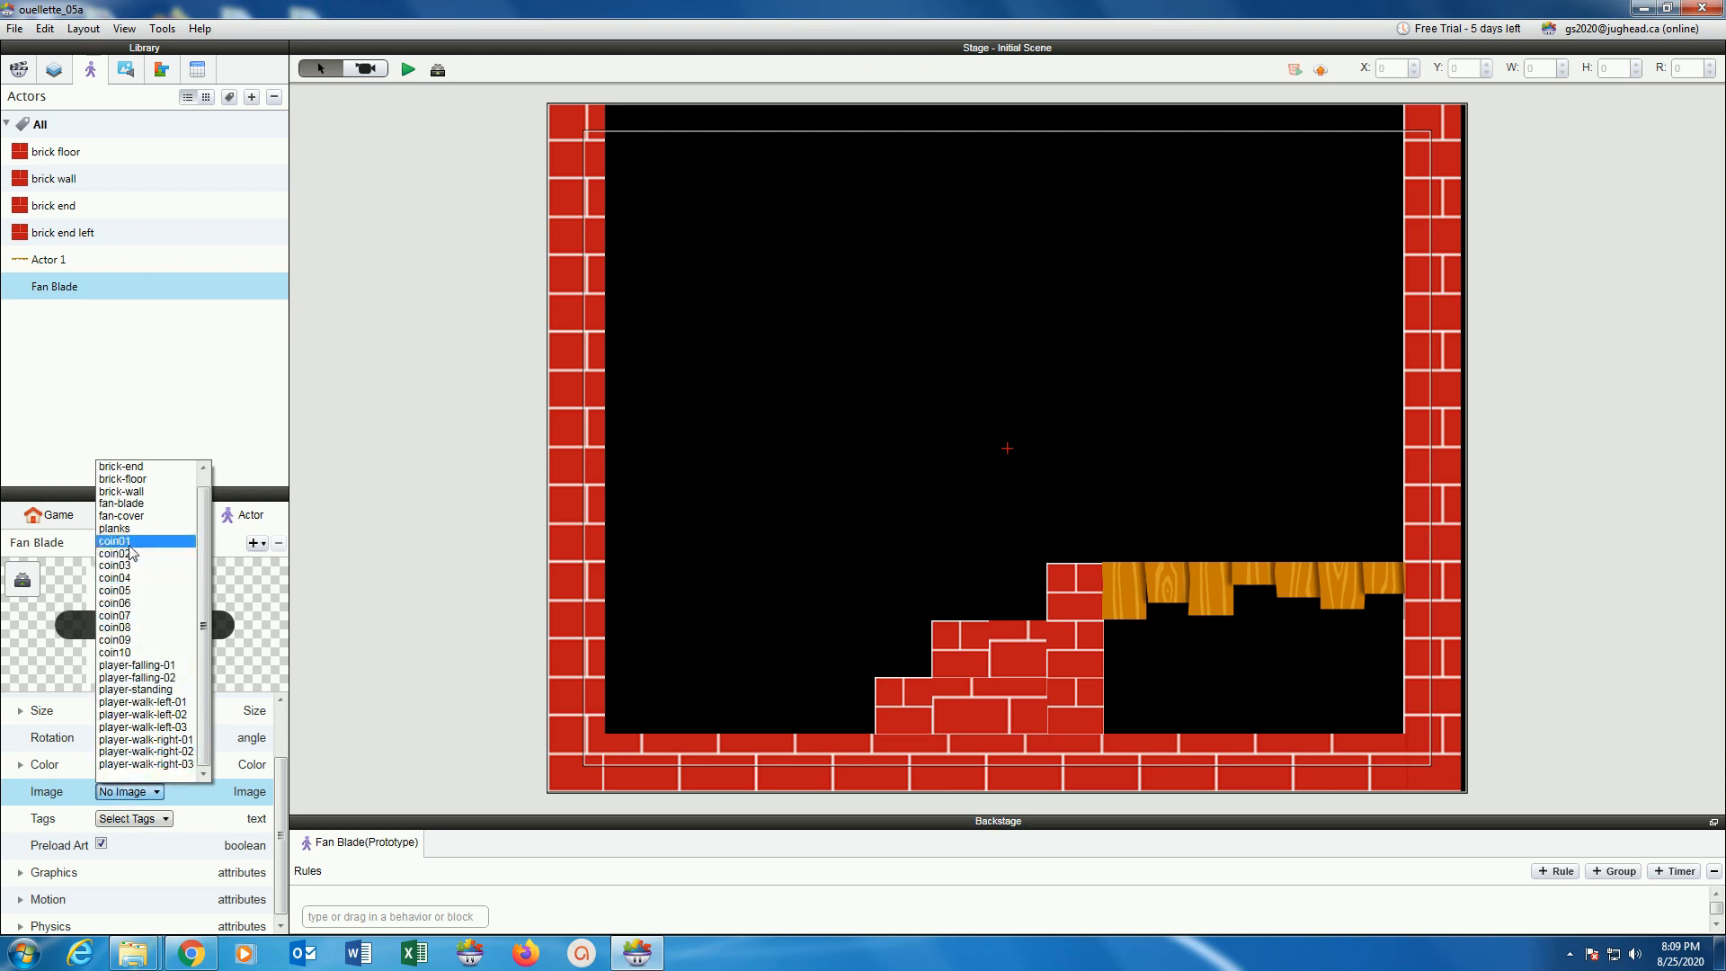
left_click(123, 504)
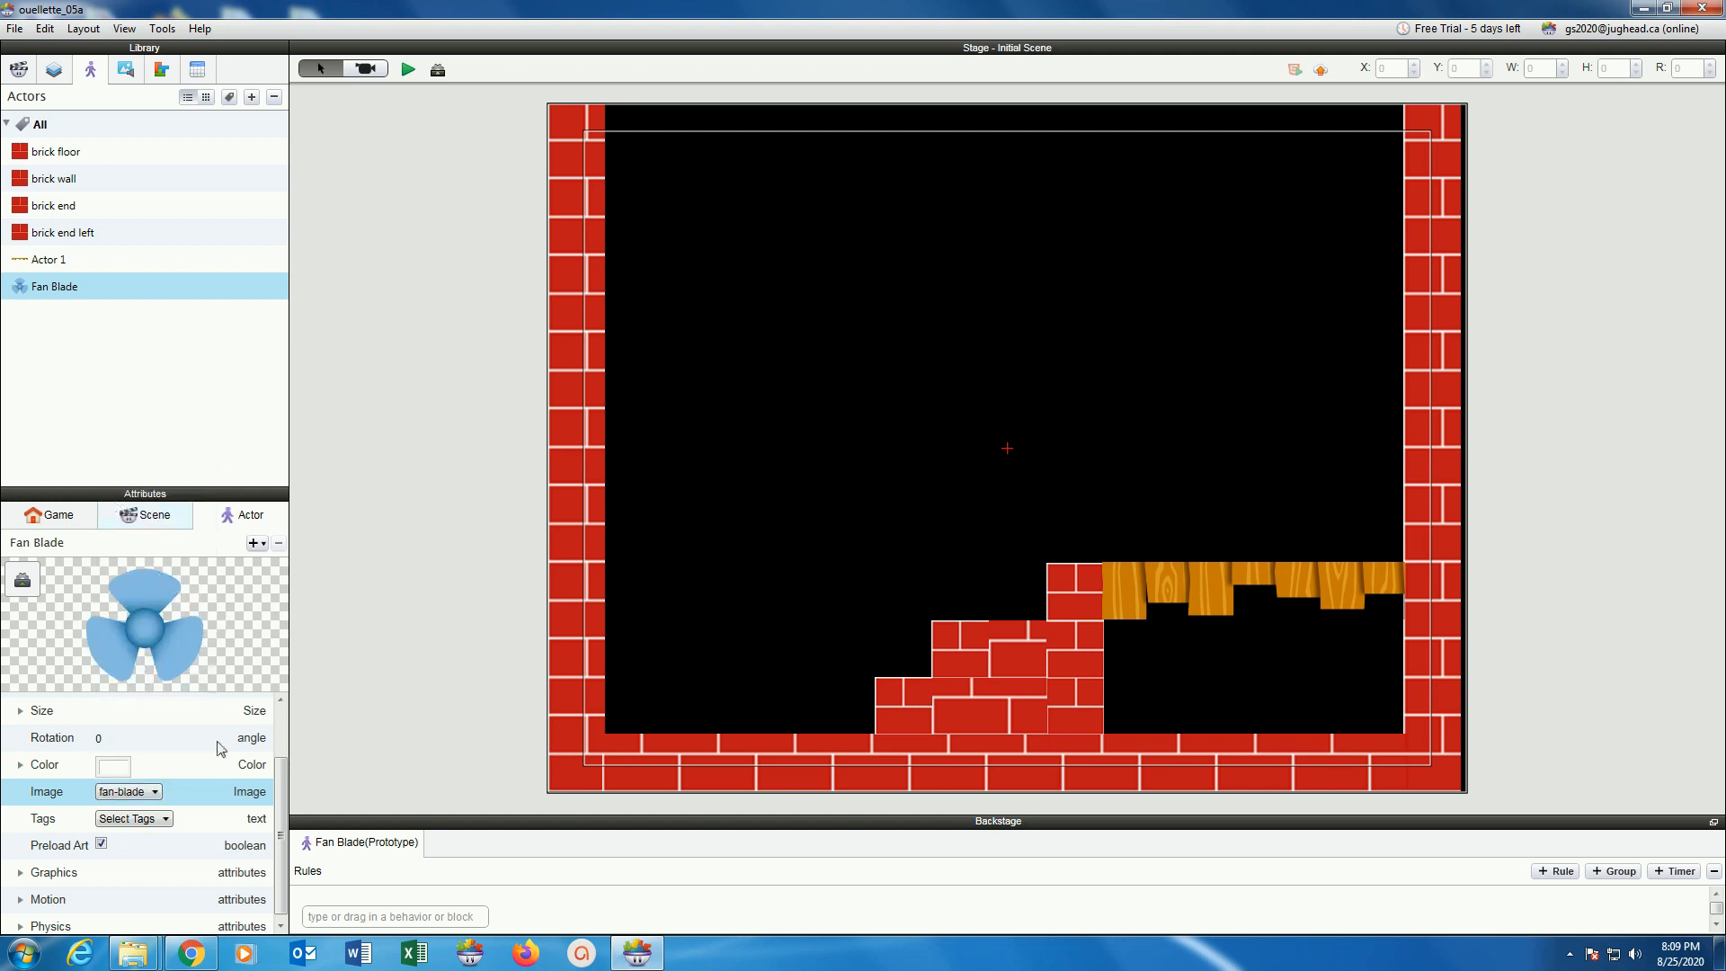
left_click_drag(280, 782, 286, 719)
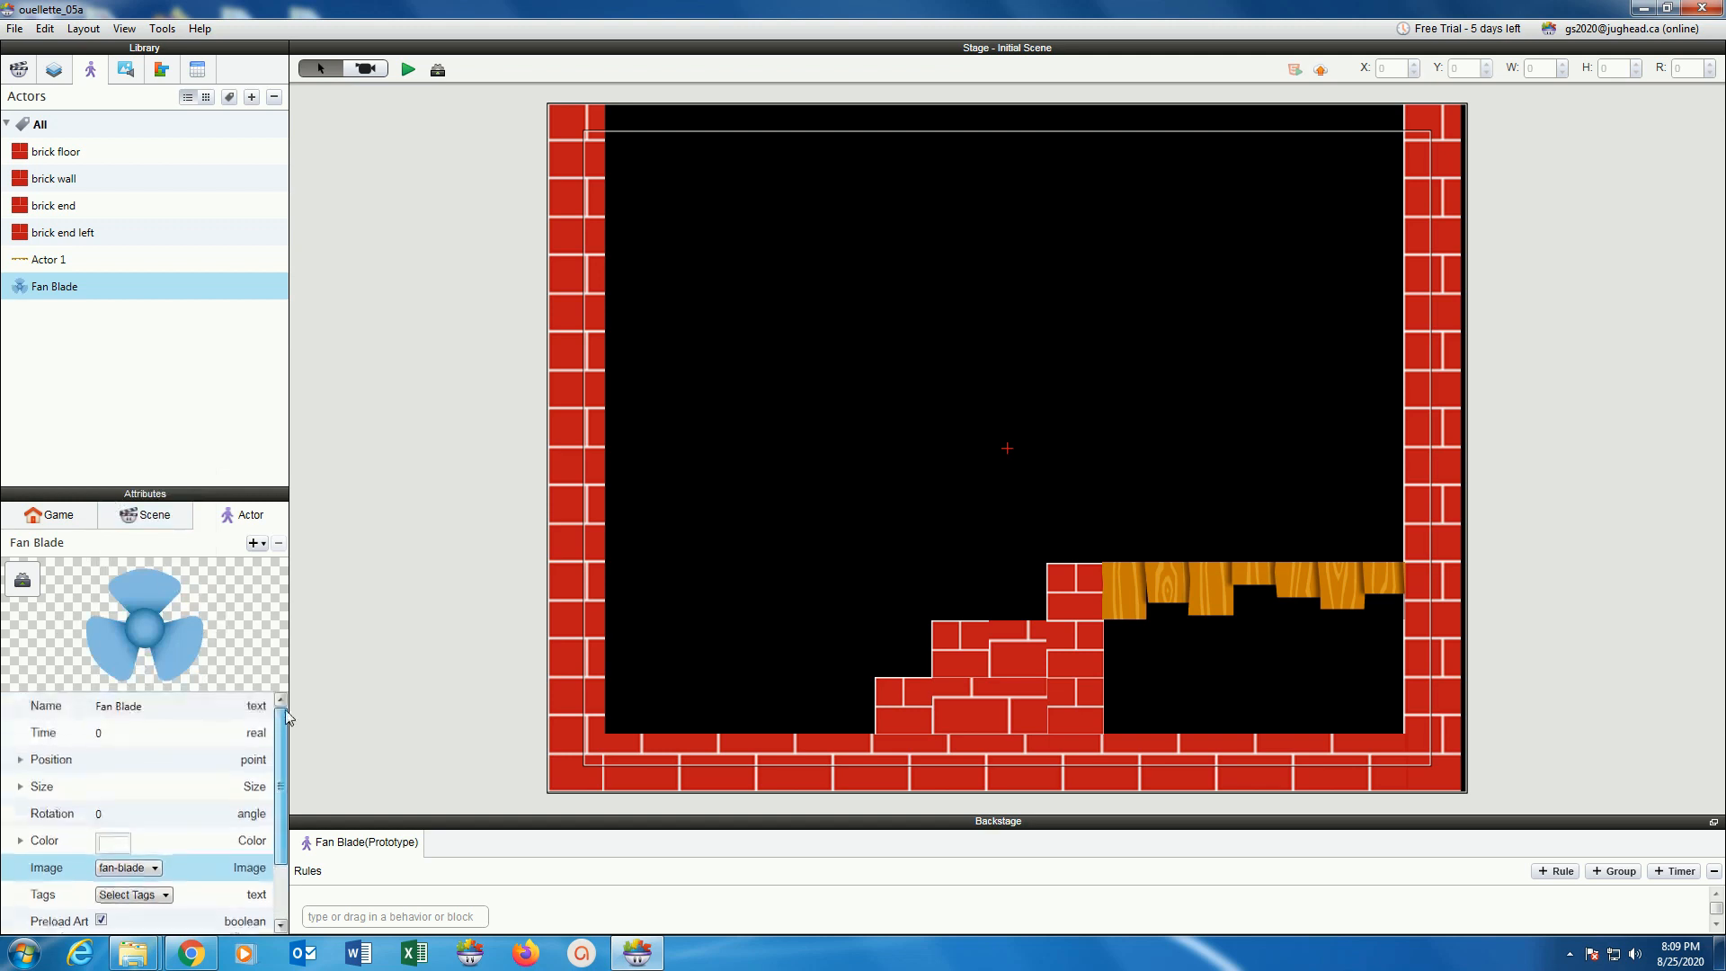
left_click(27, 791)
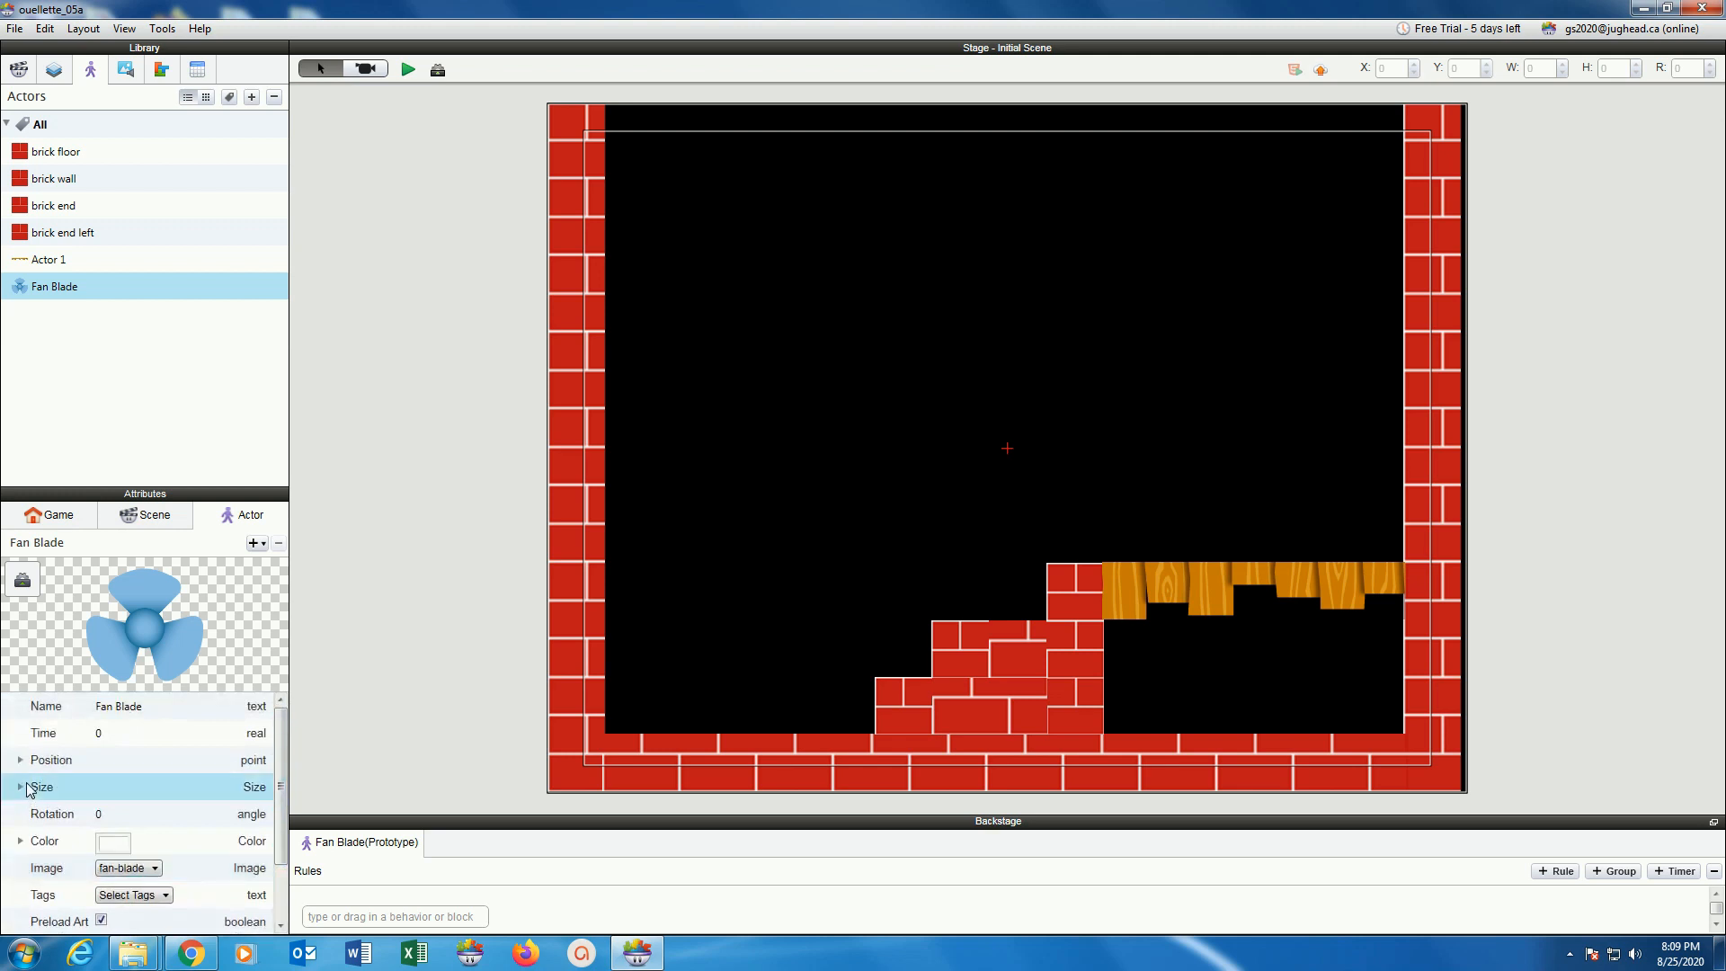
left_click(19, 789)
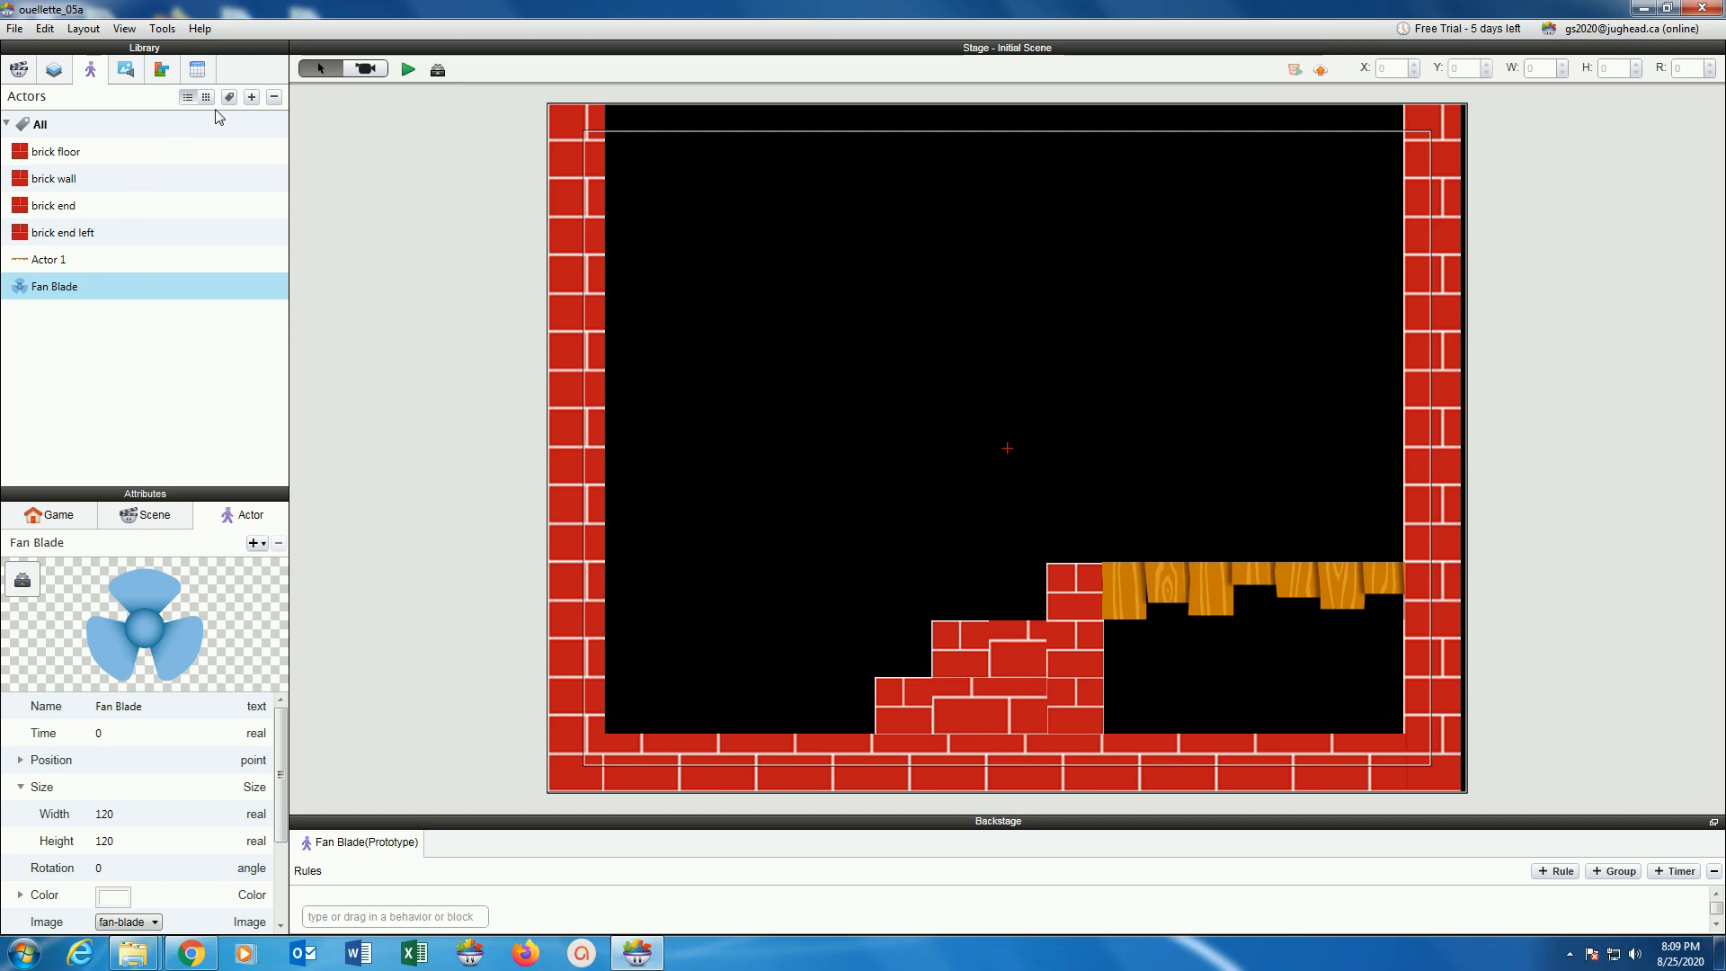
Add another actor to the library and name it Fan Cover.
left_click(252, 97)
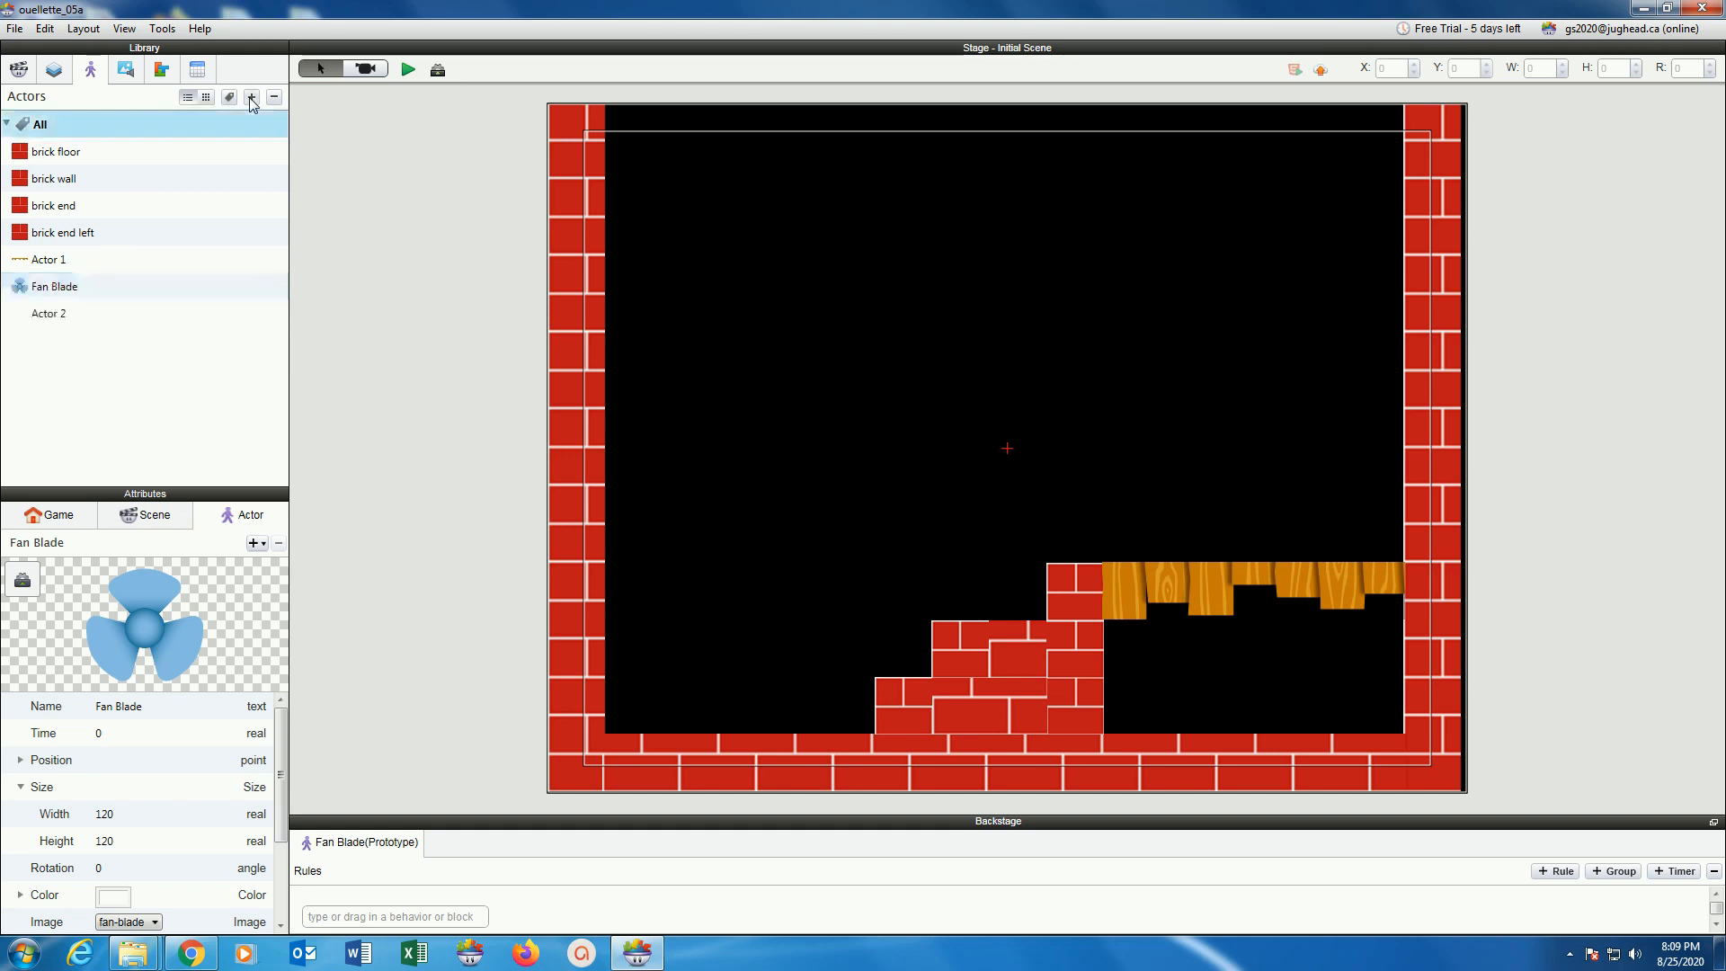
double_click(52, 316)
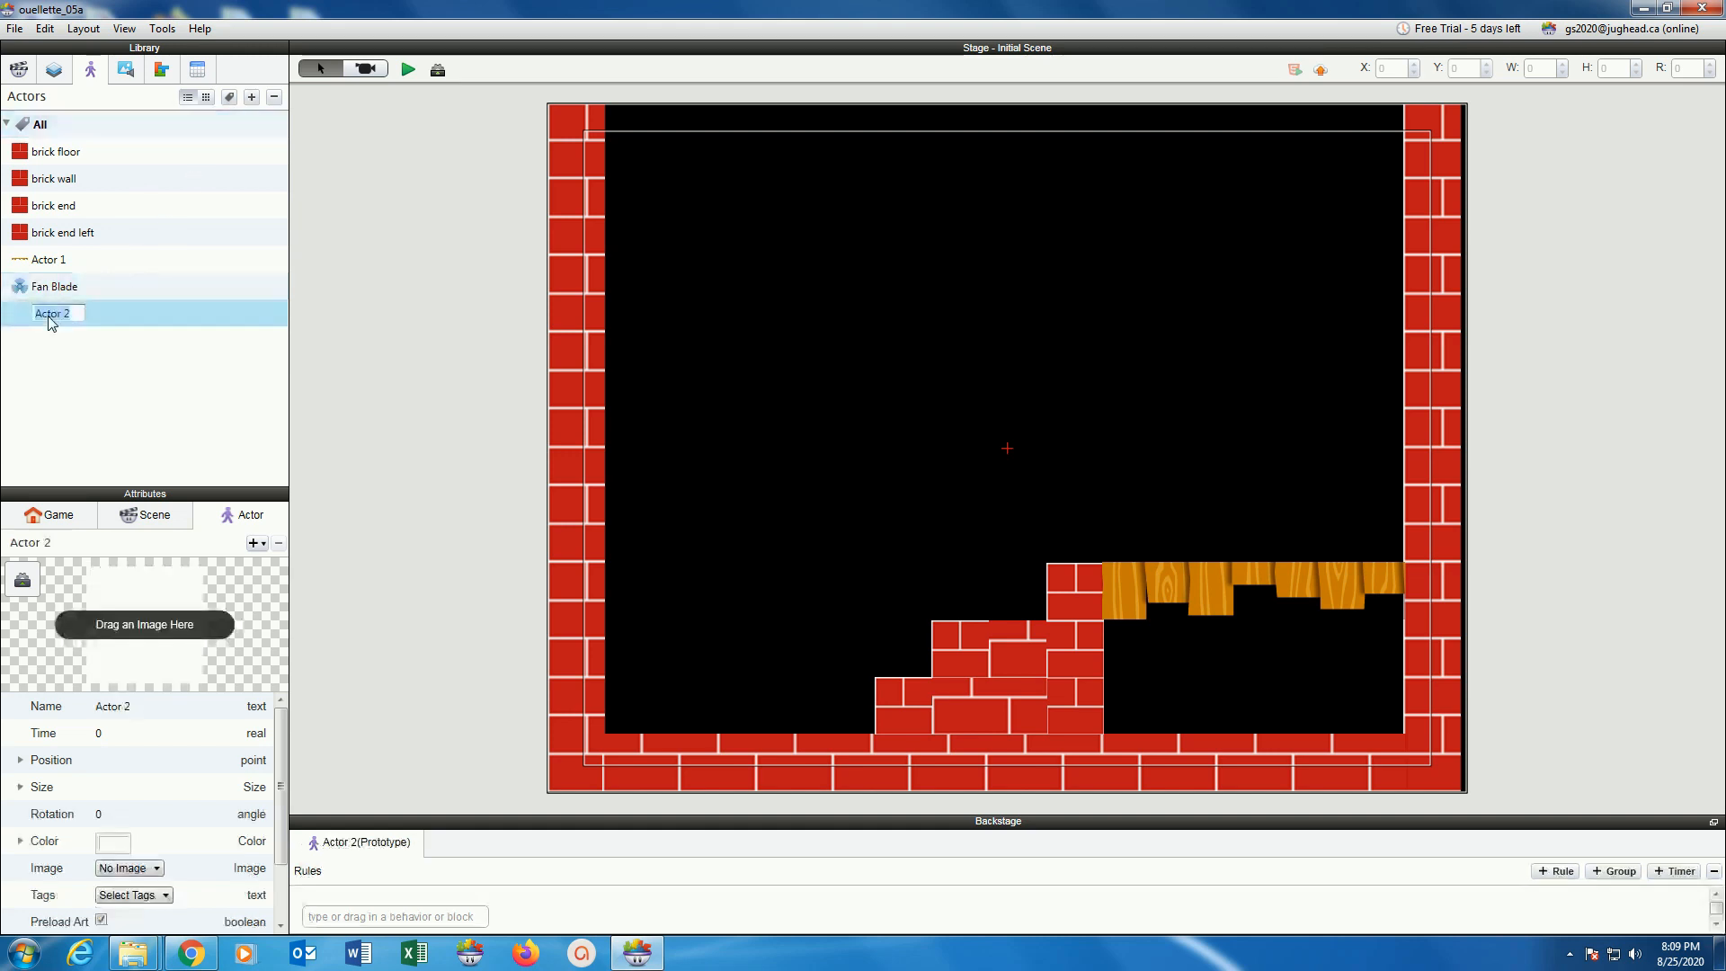
type("Fan Cover")
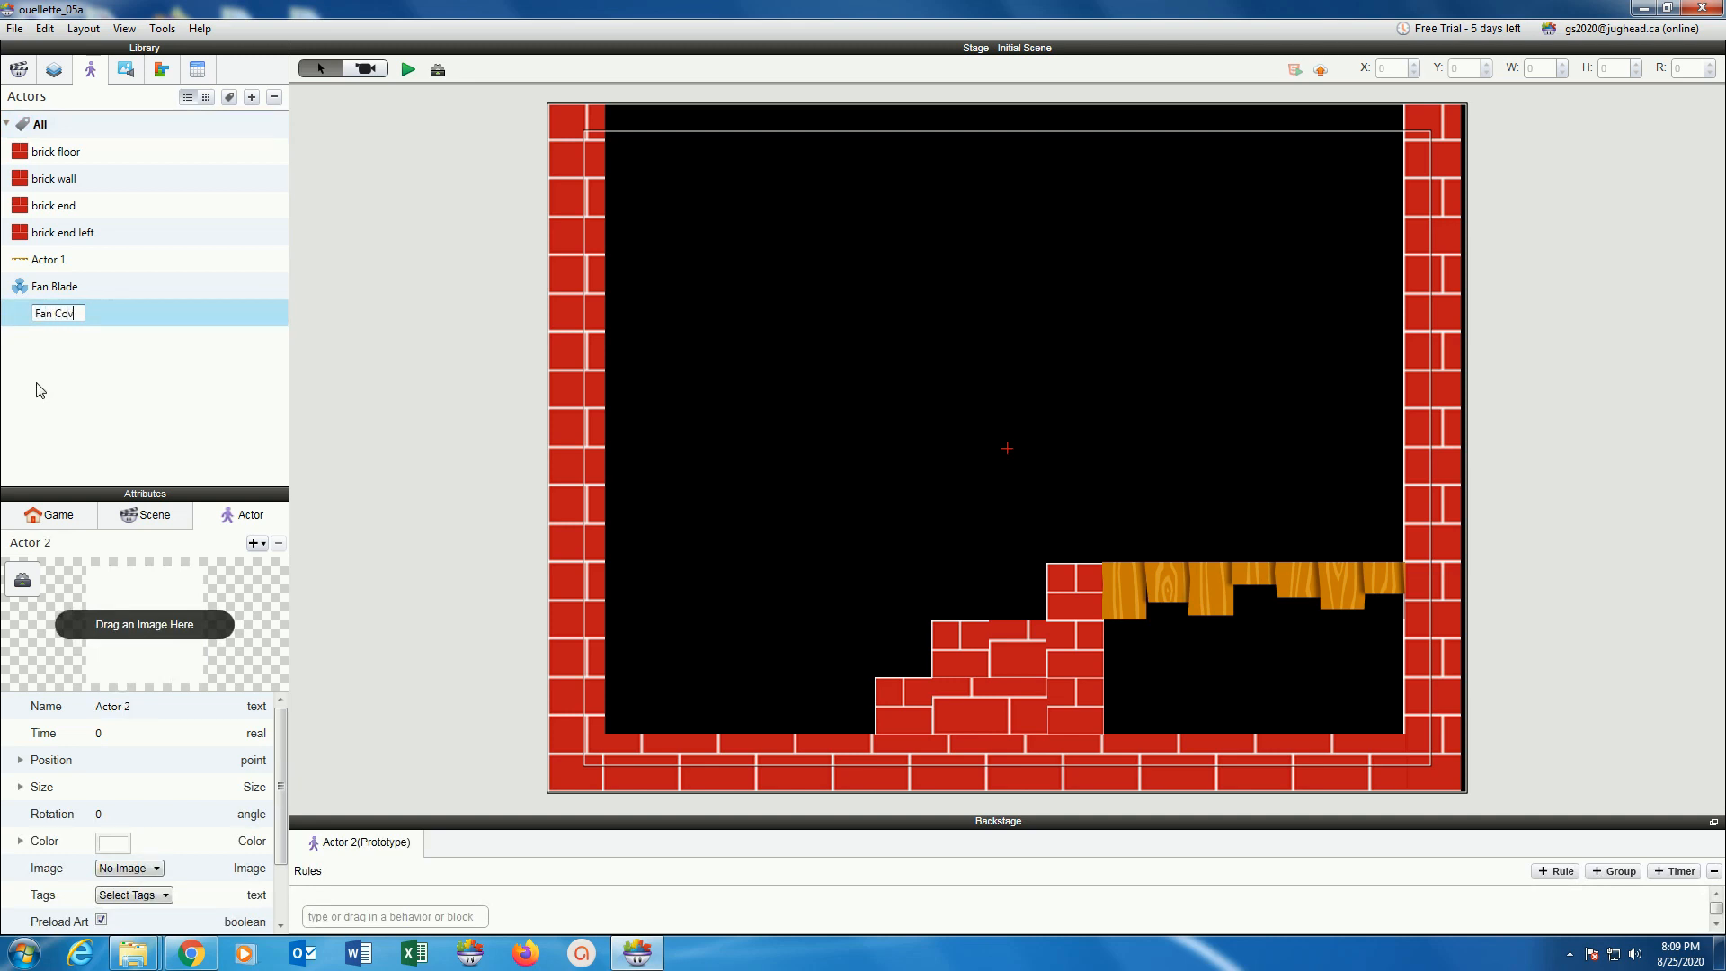
key("Return")
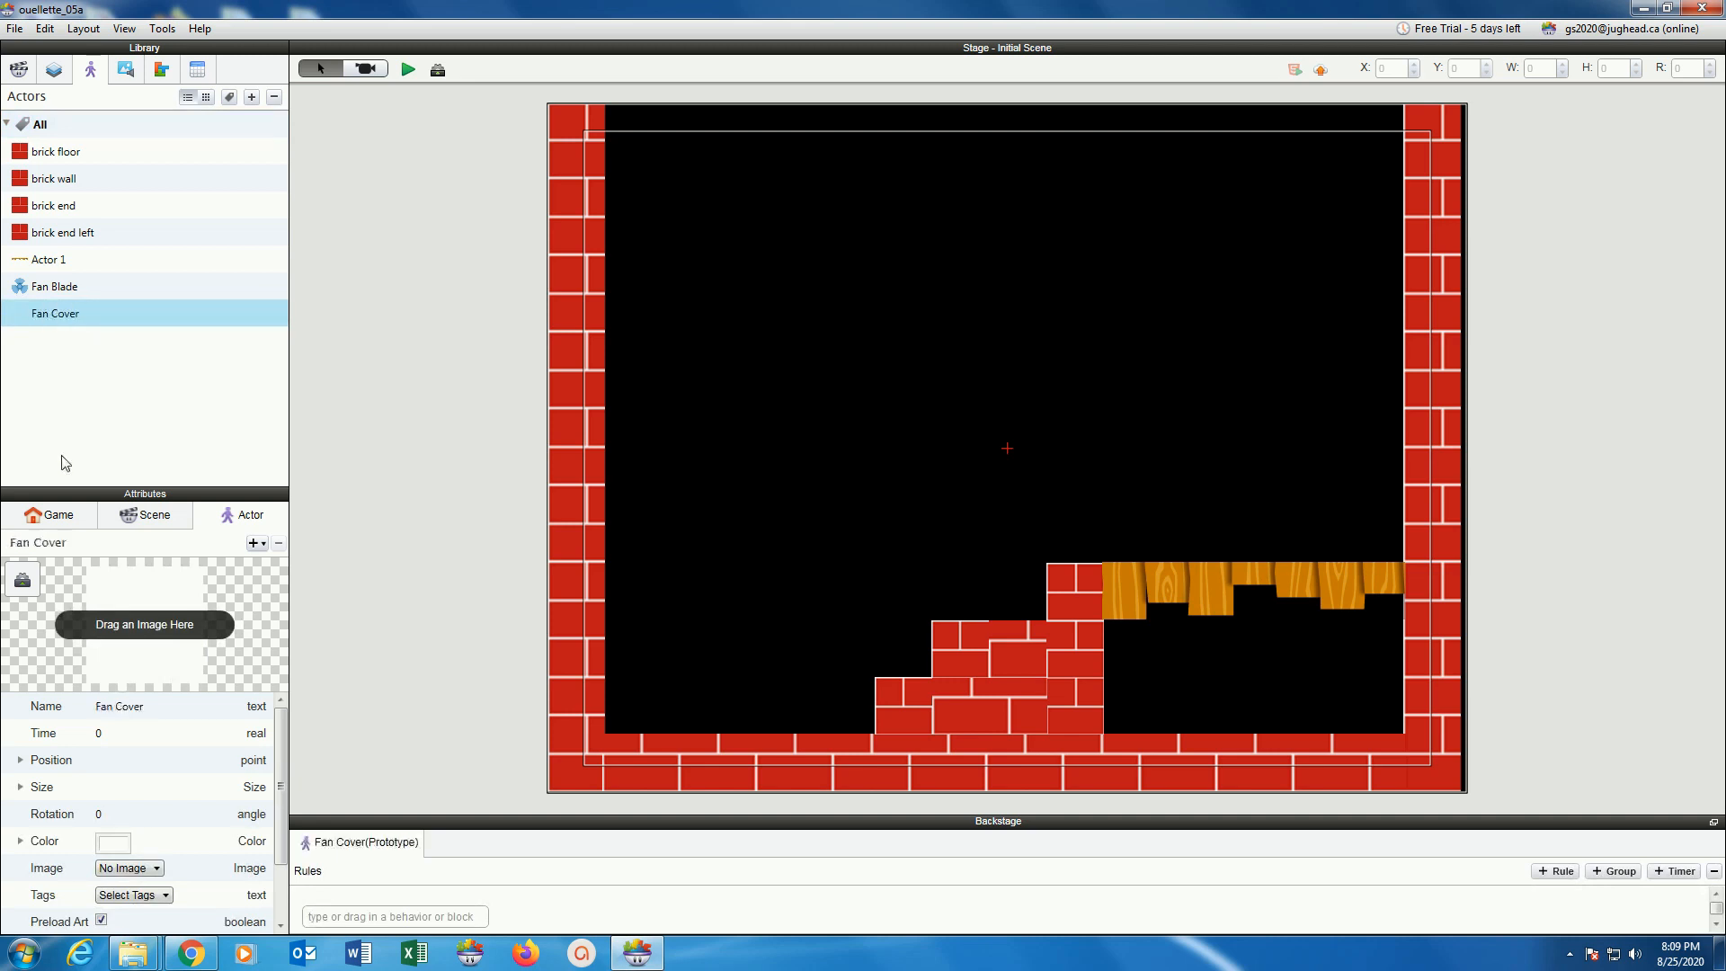
Assign the fan-cover image to the Fan Cover actor and expand its size attributes.
left_click(106, 868)
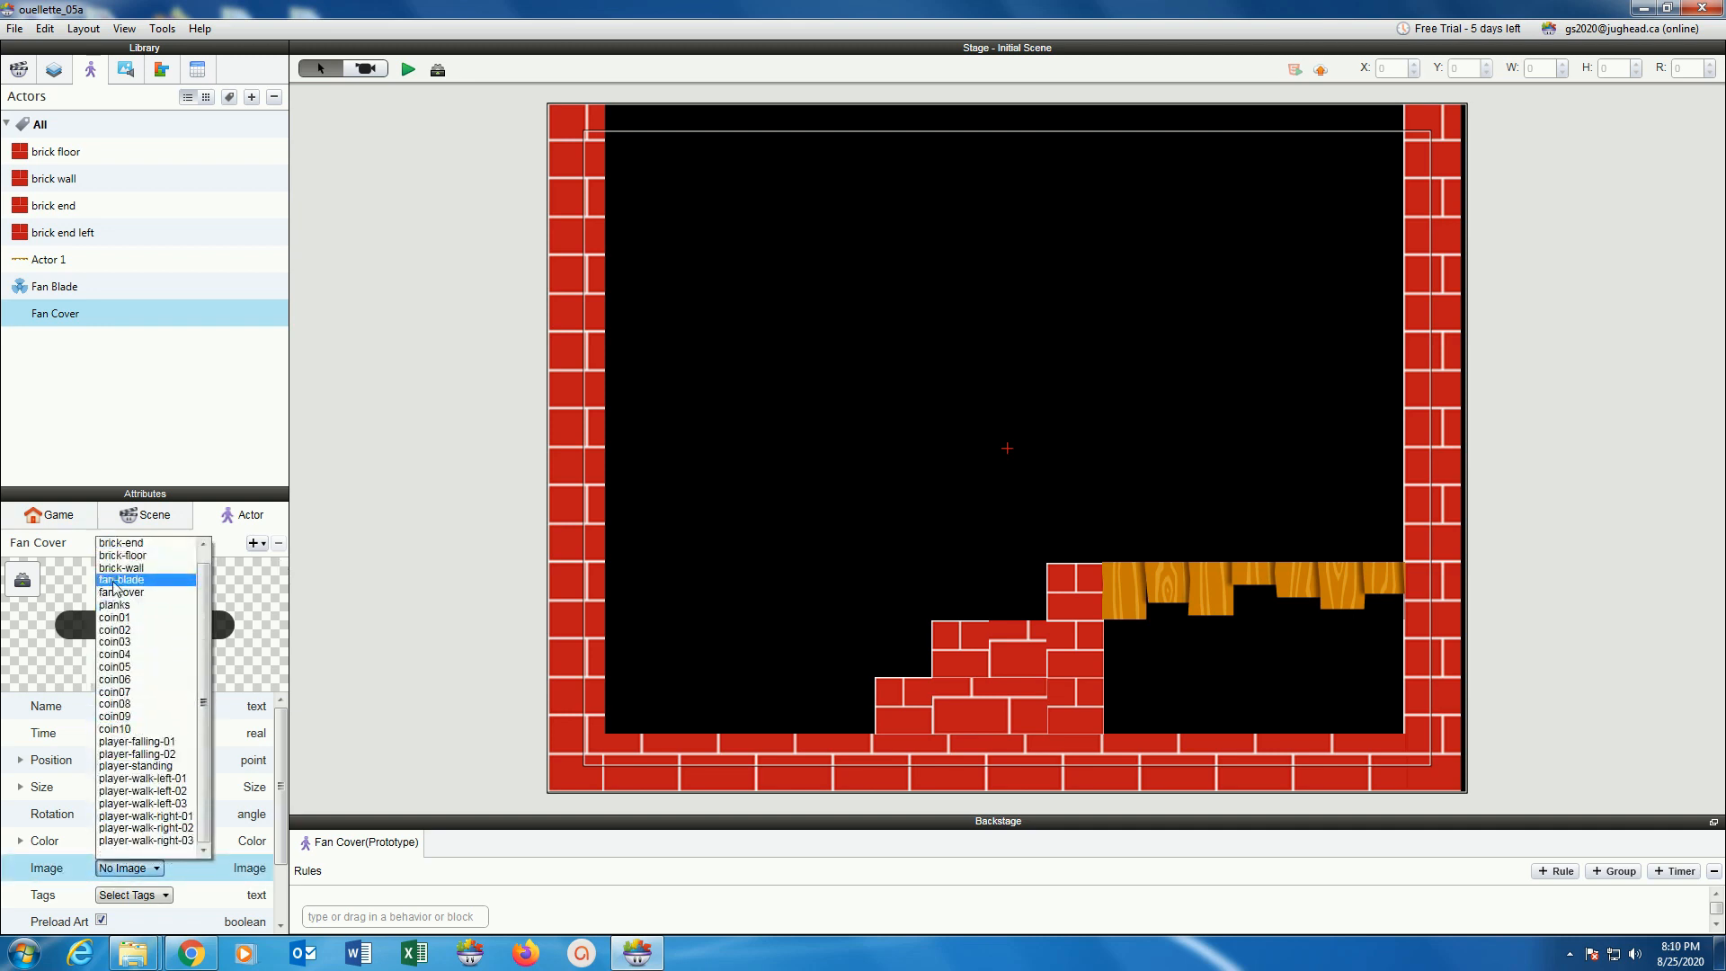
left_click(115, 602)
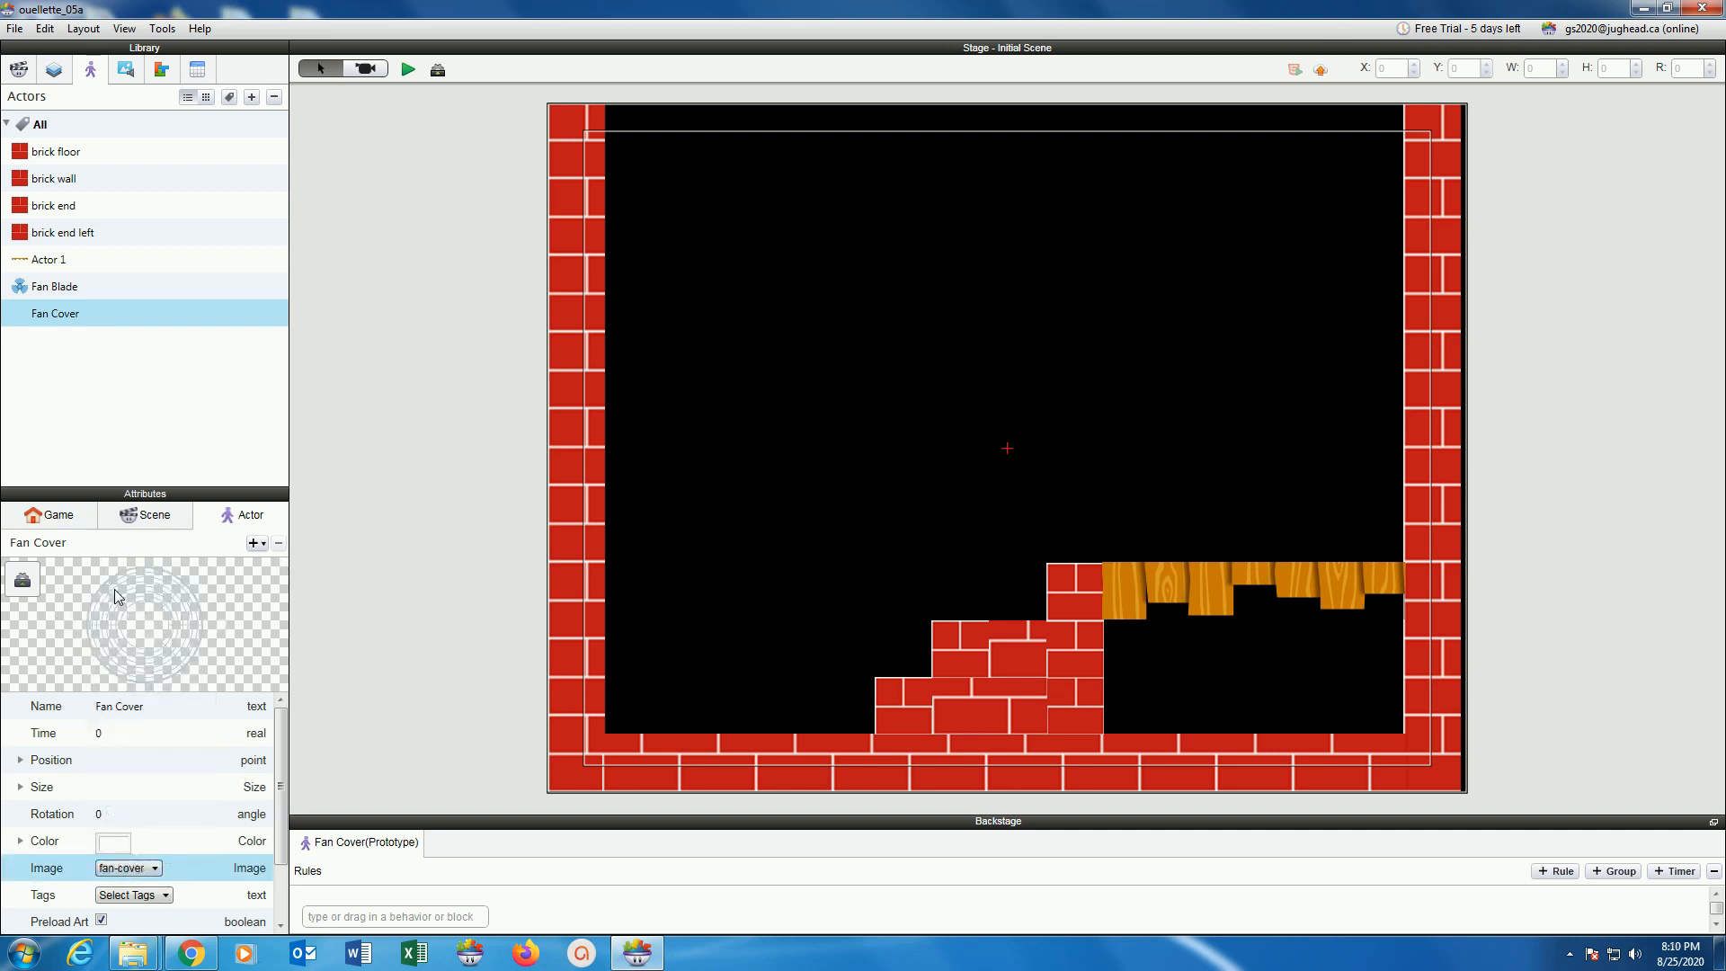
left_click(22, 788)
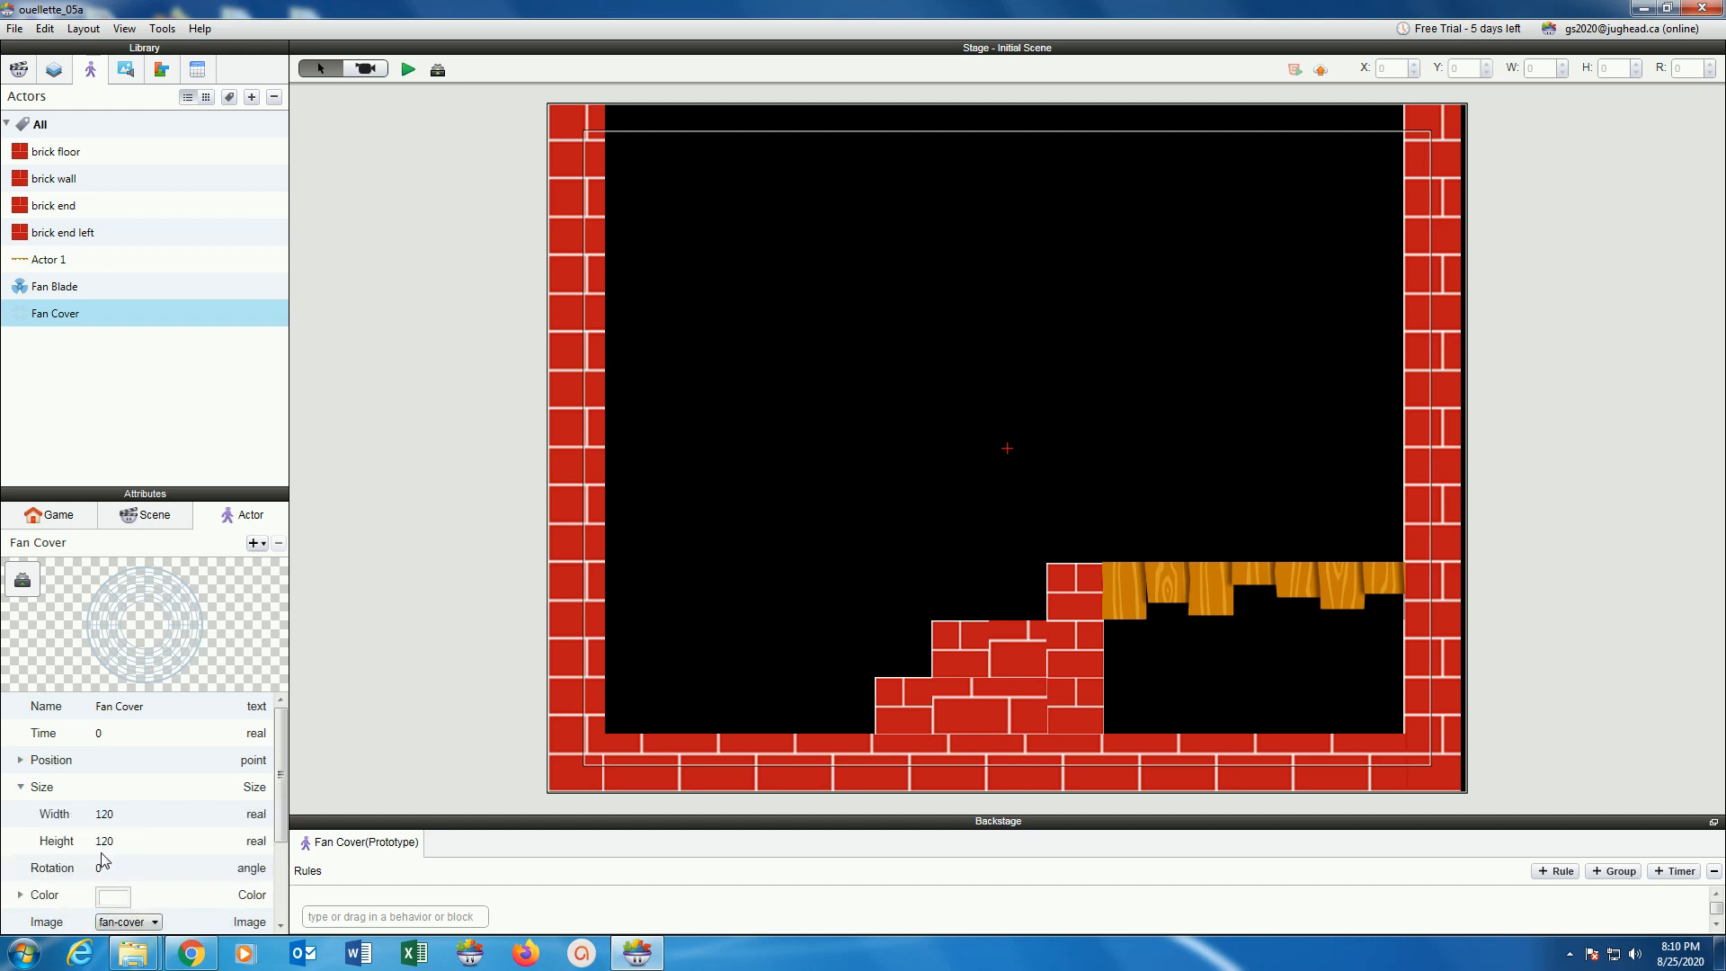
Place the Fan Blade in the scene's upper-left area at about X 233, Y 637 and lay the Fan Cover over it at about X 233, Y 636.
left_click(52, 288)
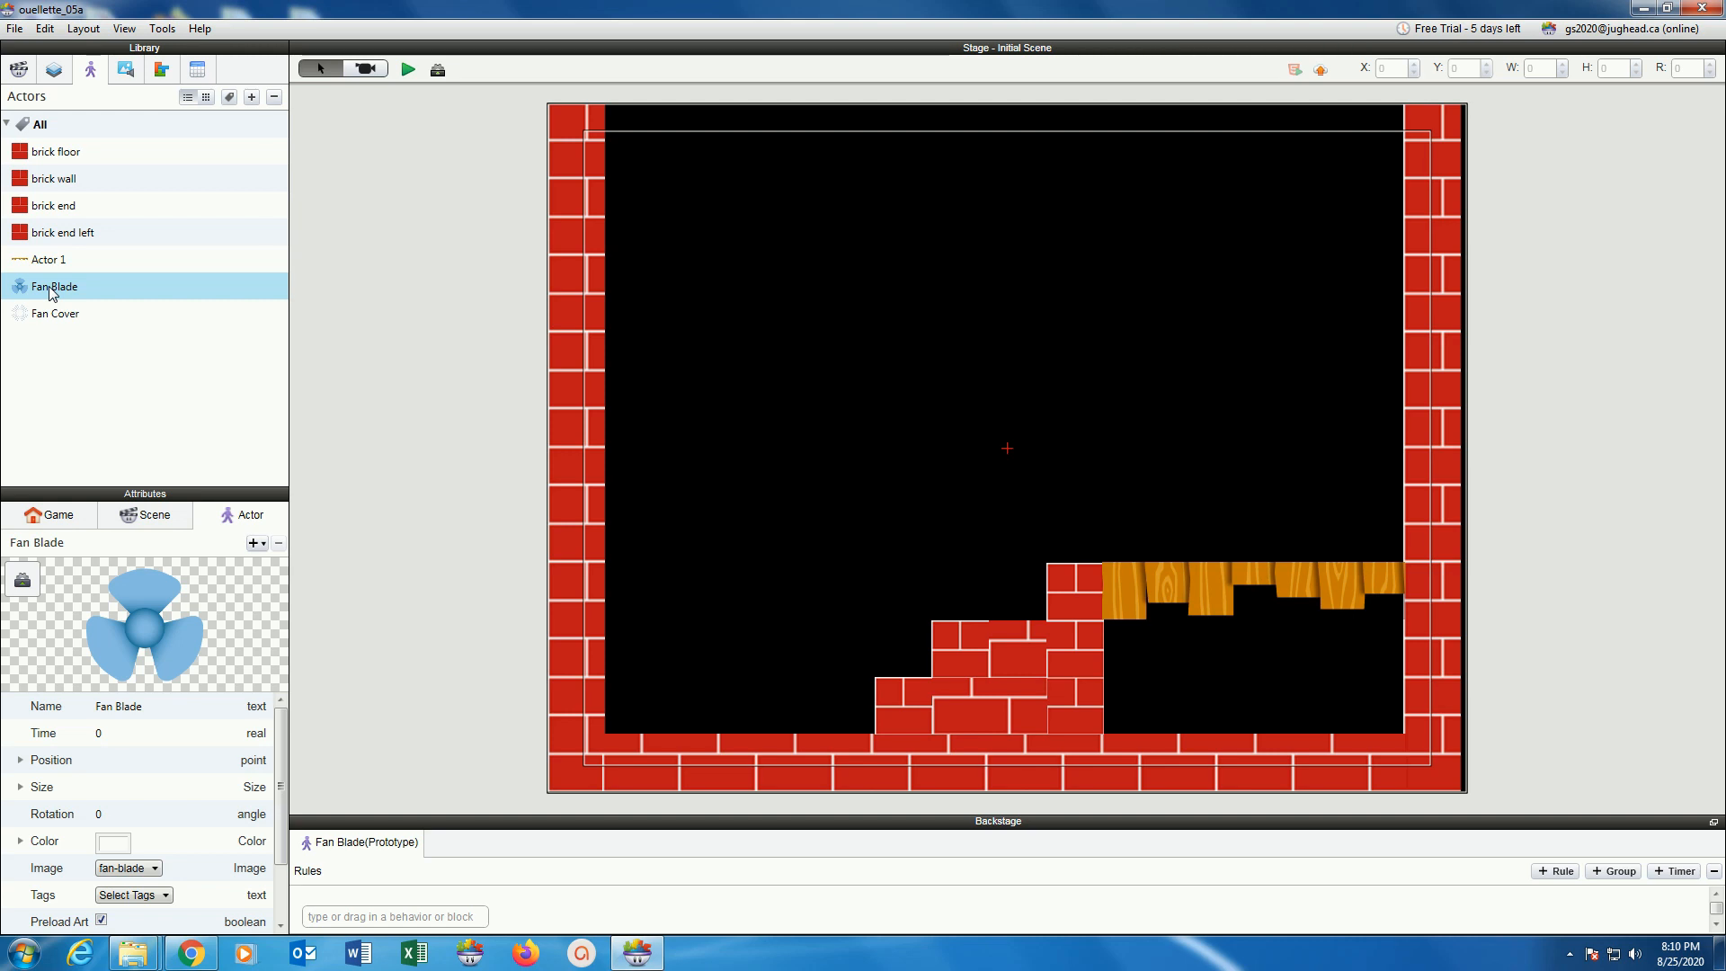
left_click_drag(52, 292, 726, 240)
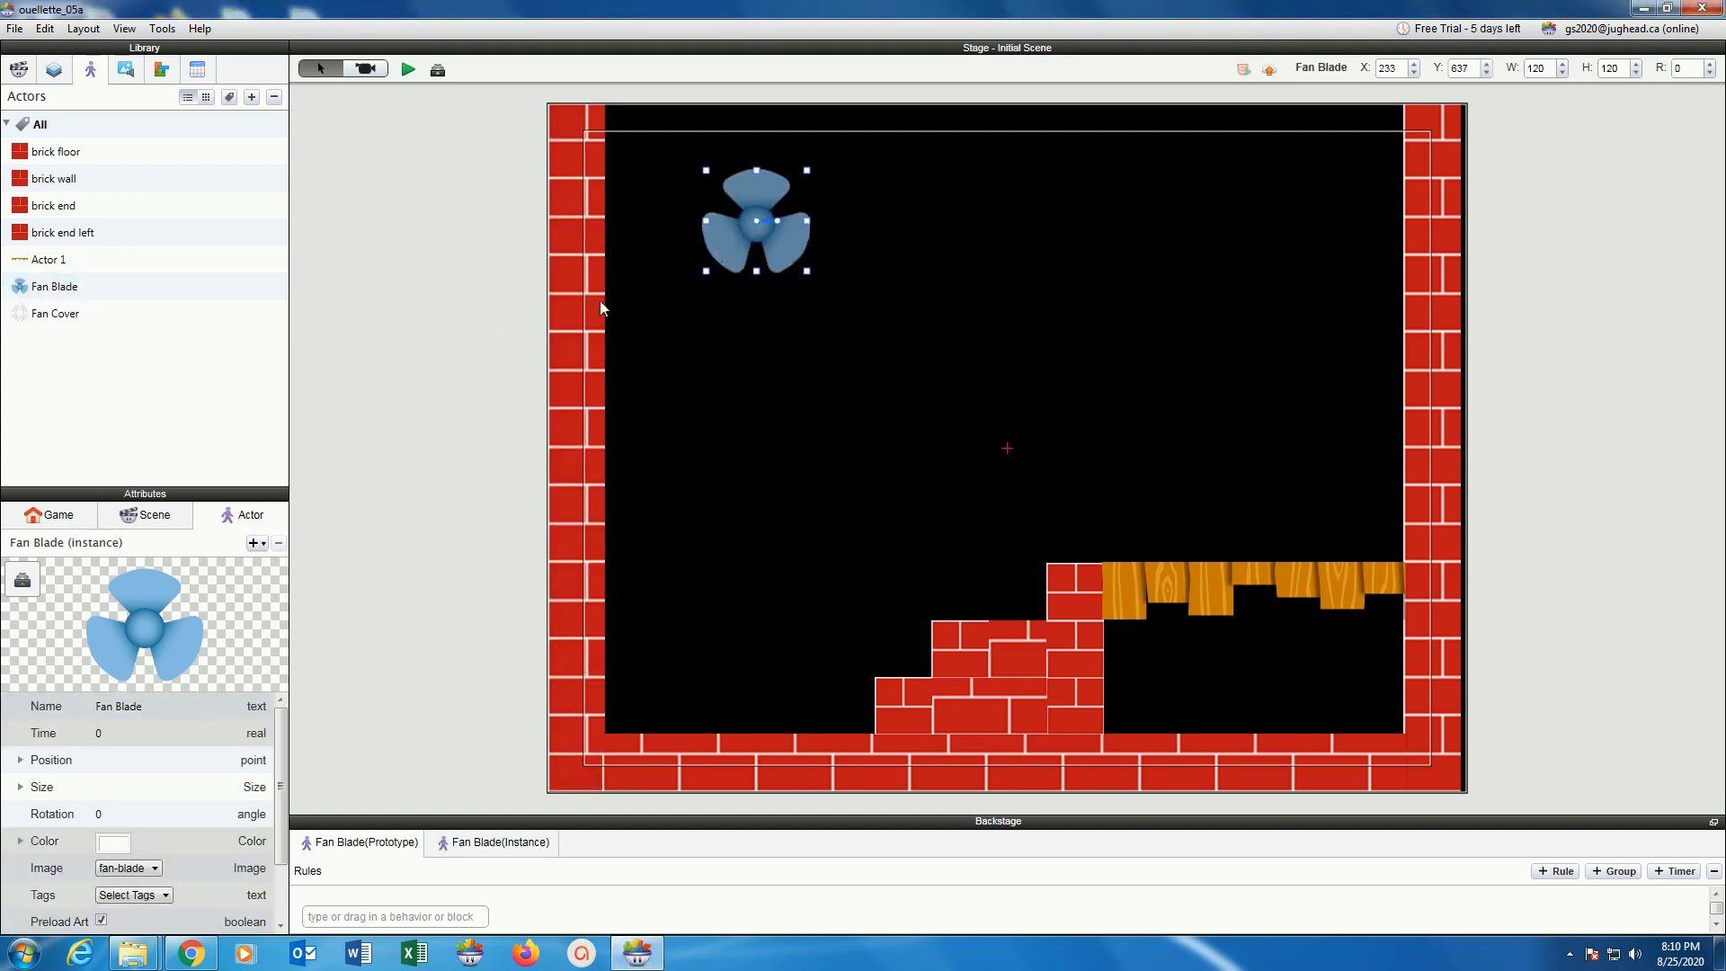
left_click_drag(56, 313, 733, 318)
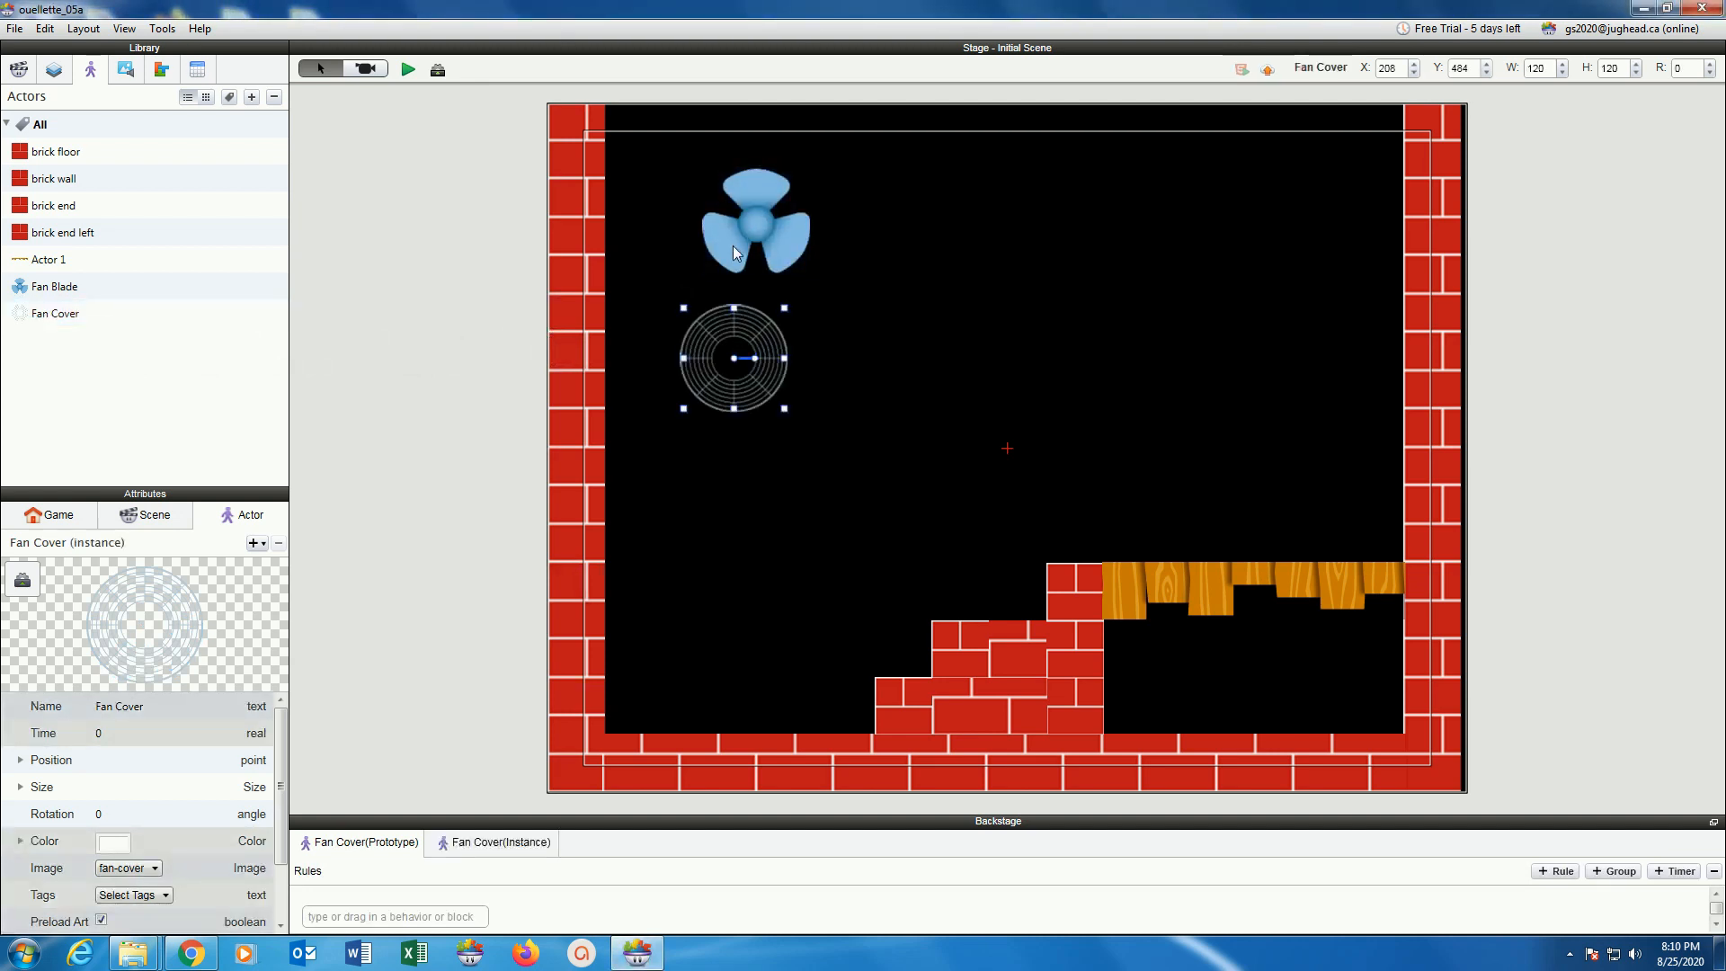
left_click_drag(698, 356, 719, 217)
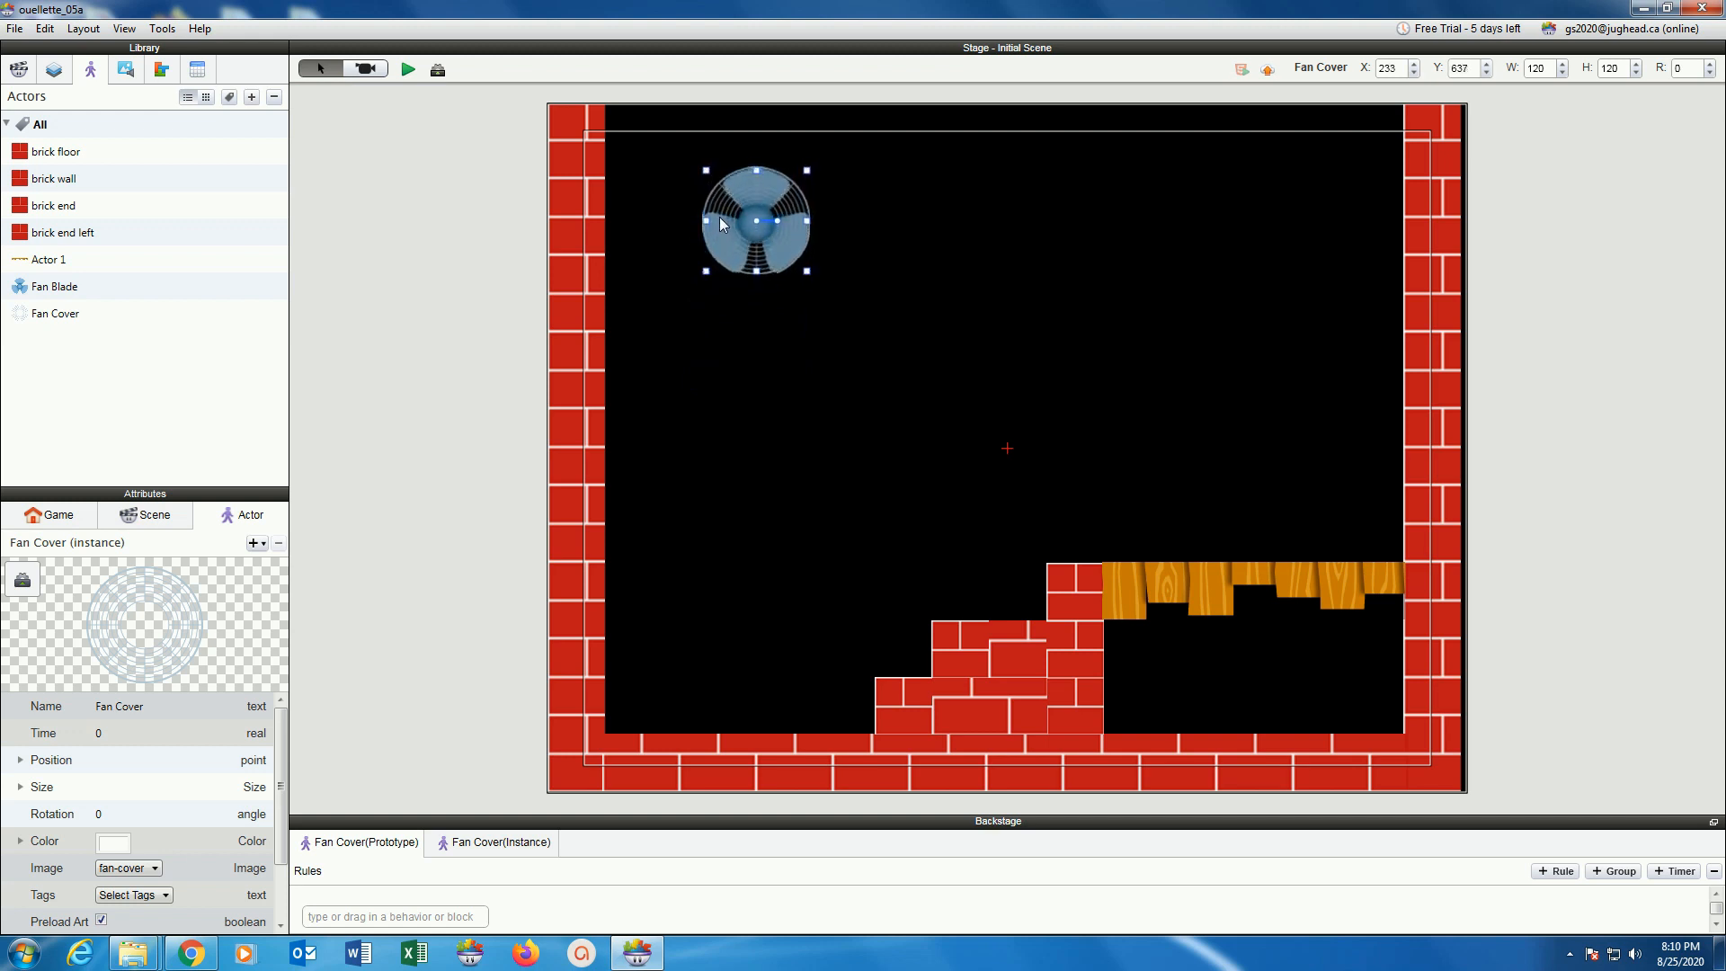
key("Down")
Set the Fan Blade prototype's width to 100 and open its height for editing.
left_click(154, 290)
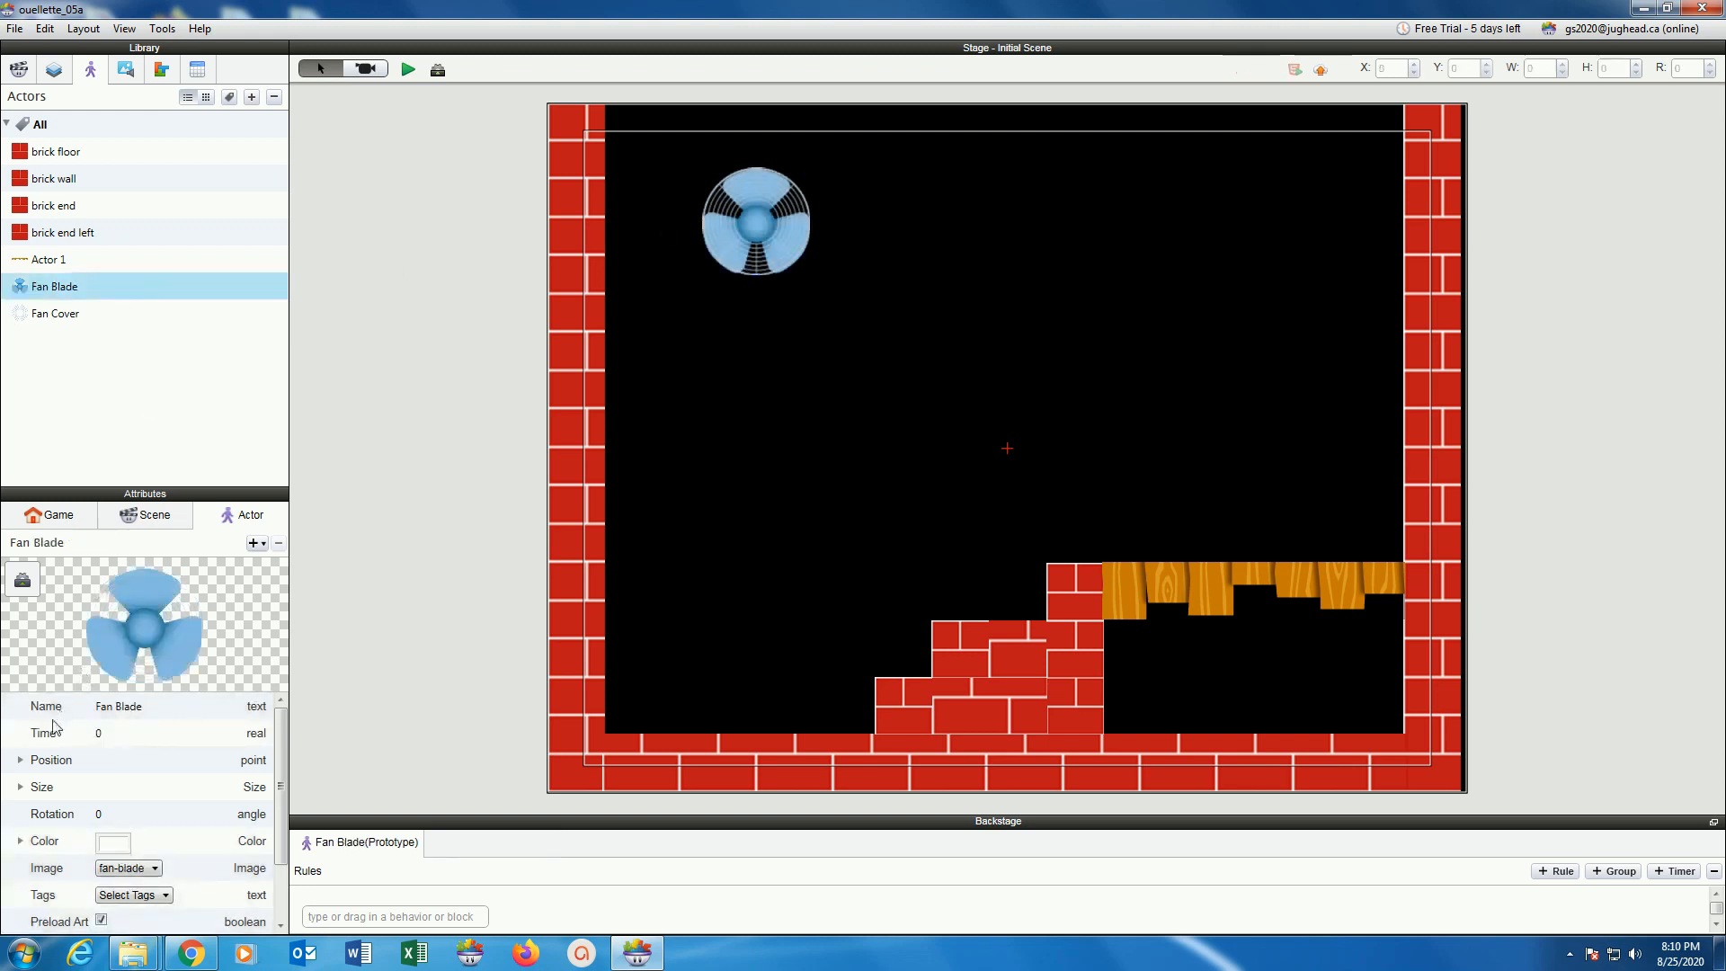
left_click(21, 787)
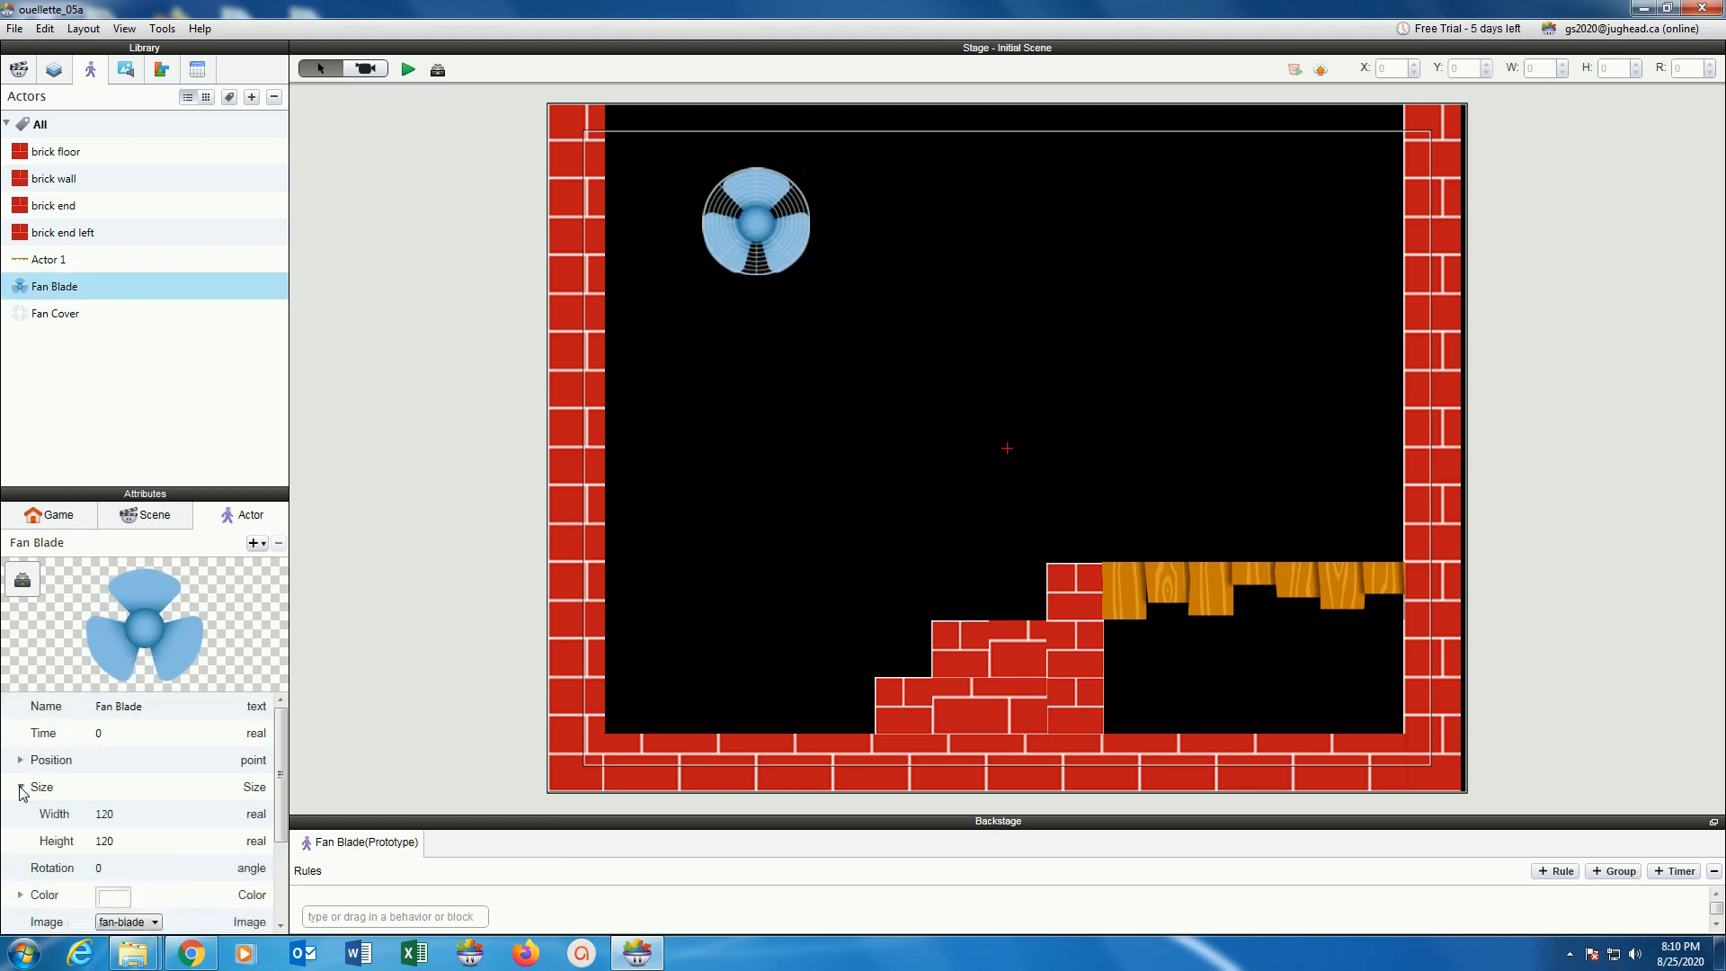
left_click(102, 816)
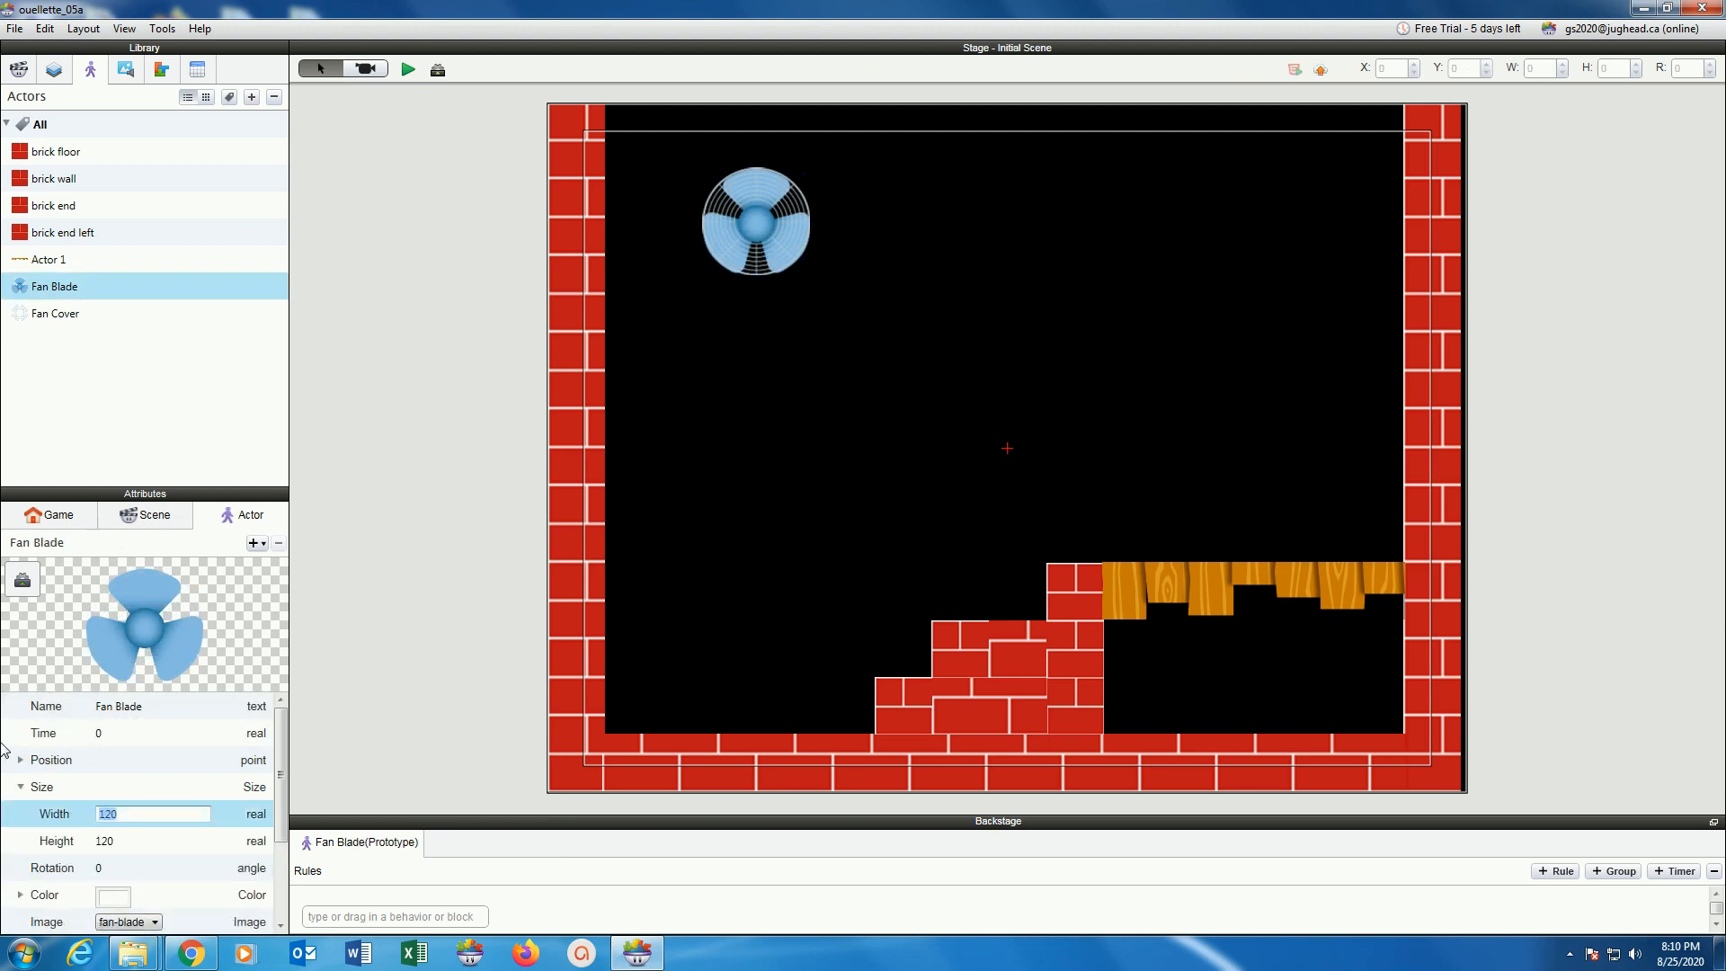
type("100")
left_click(109, 841)
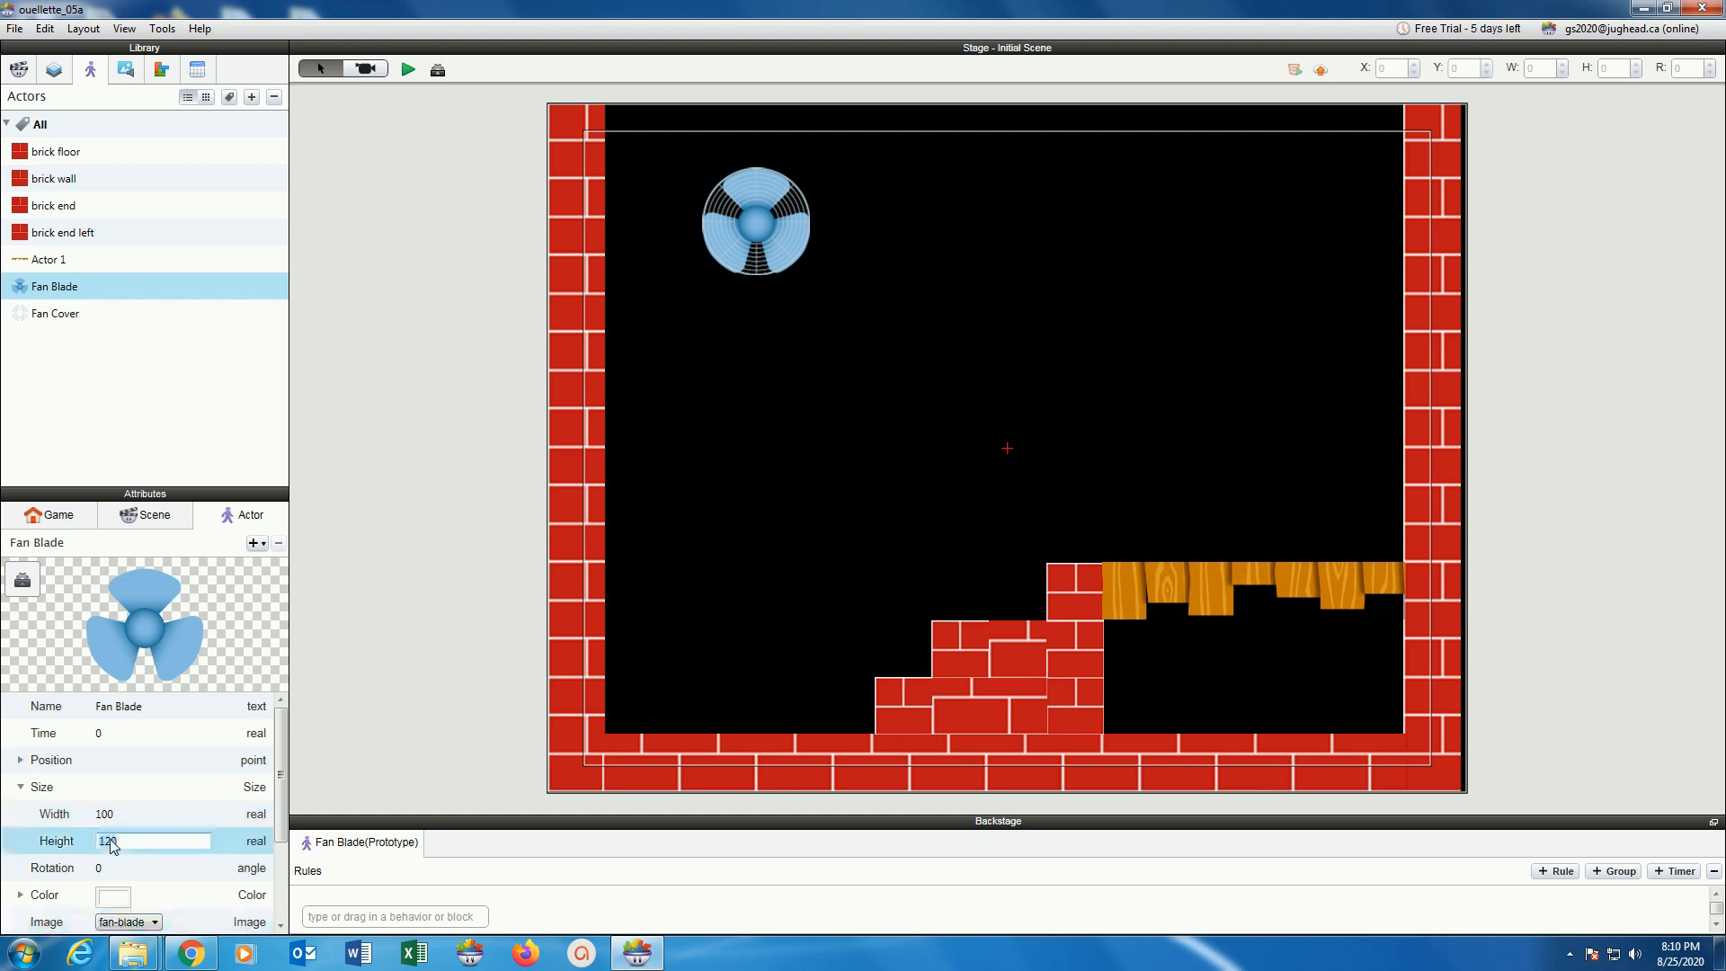
double_click(110, 841)
List the actors in the Background layer and select the Fan Blade instance beneath the Fan Cover.
left_click(738, 204)
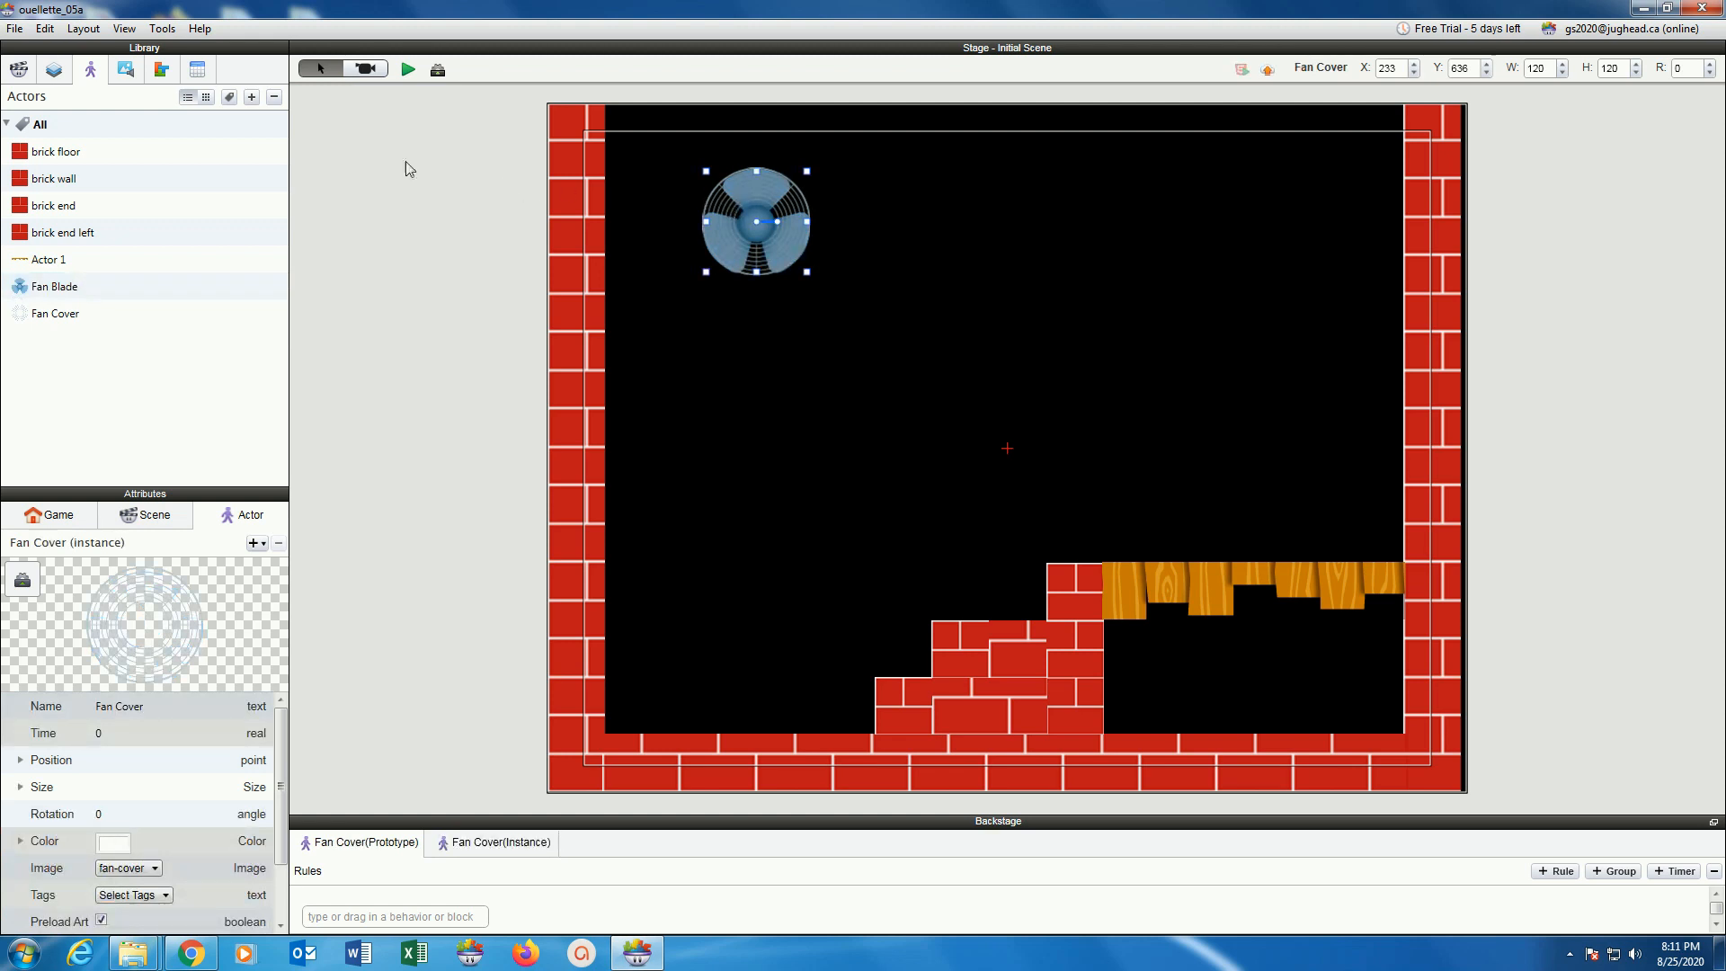
left_click(55, 71)
left_click(7, 143)
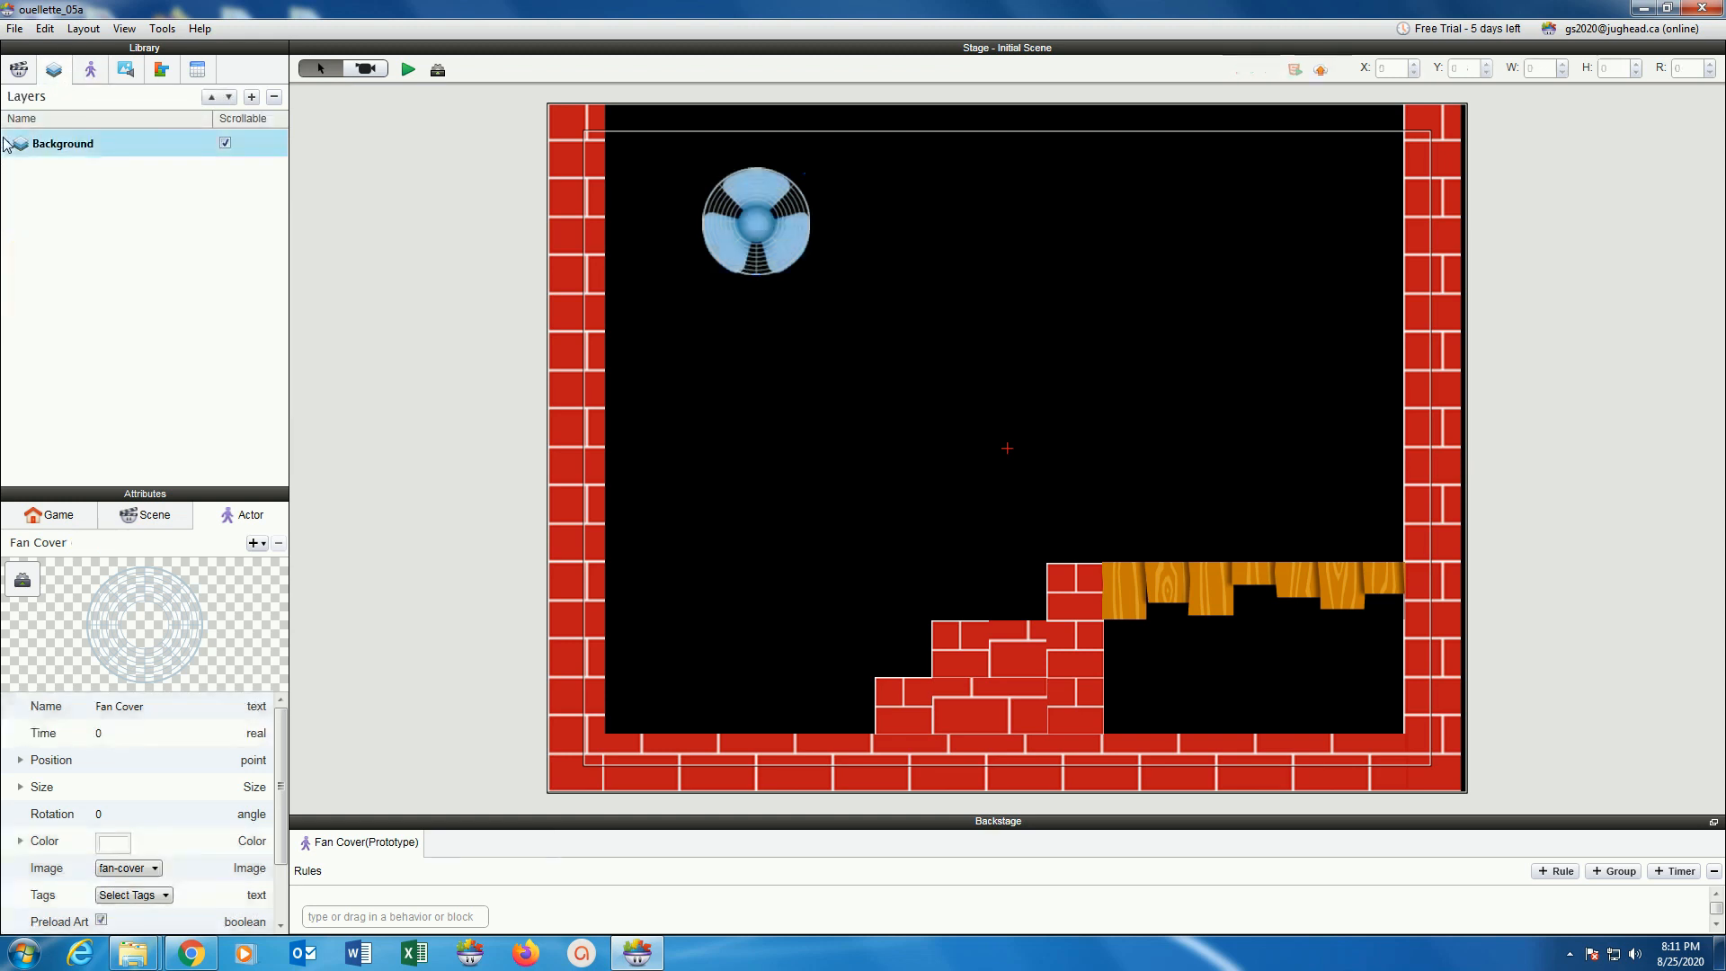
left_click(8, 144)
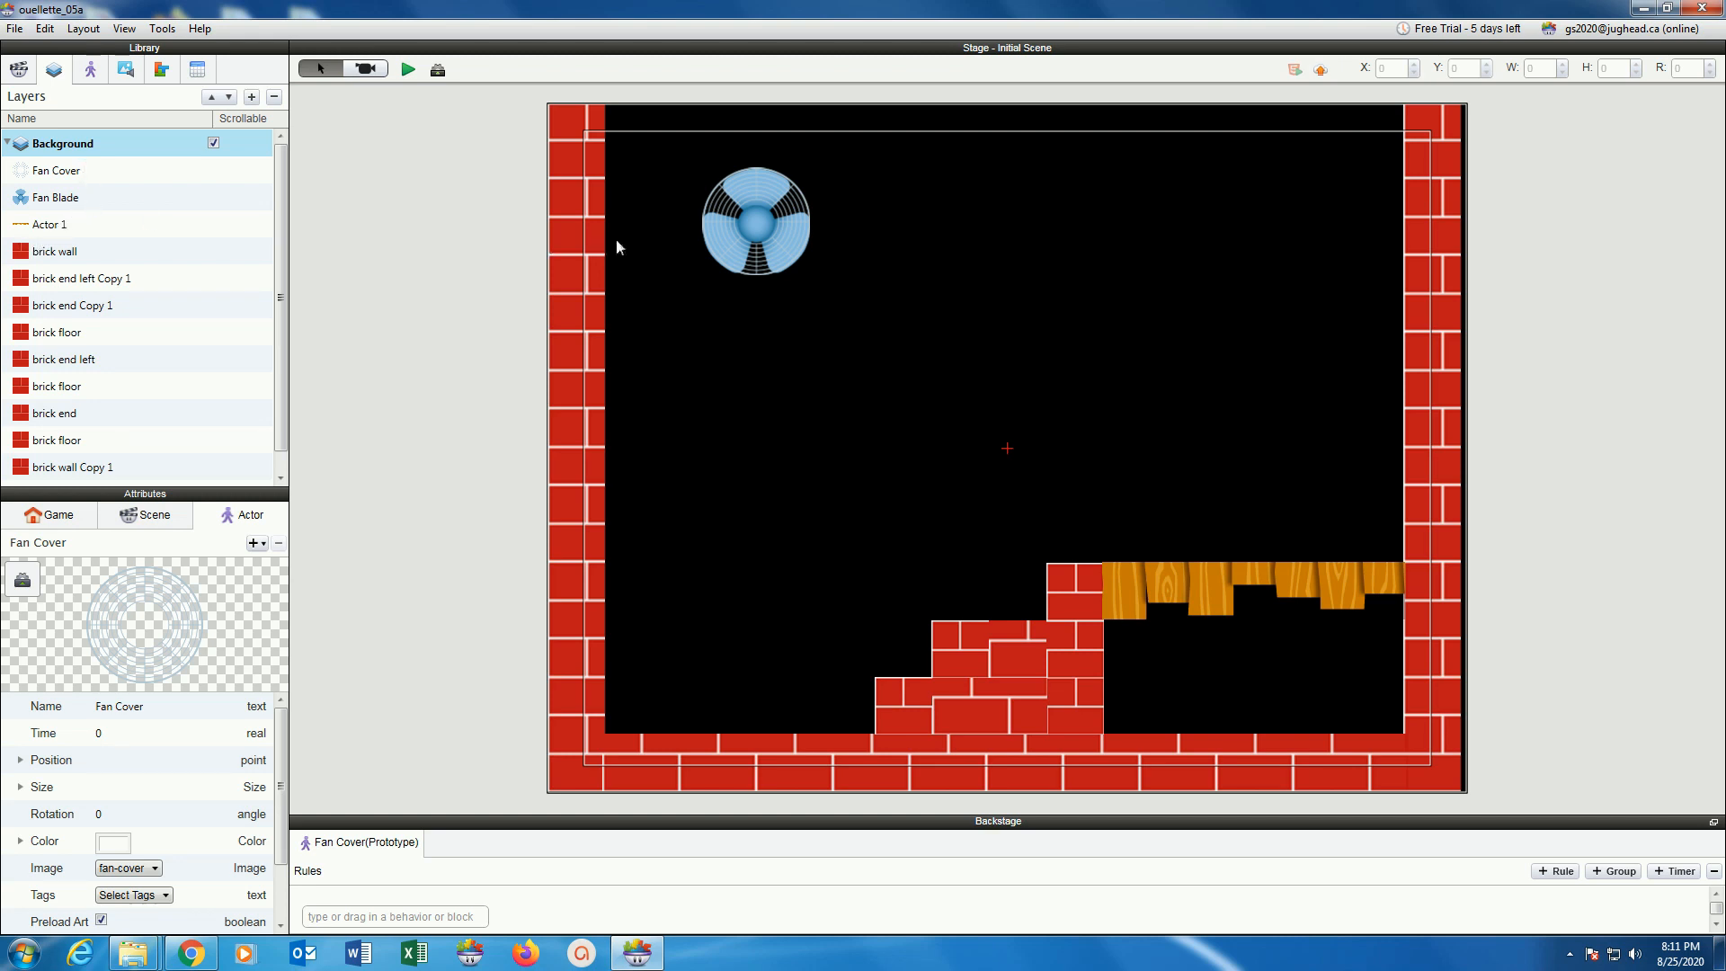
left_click(737, 259)
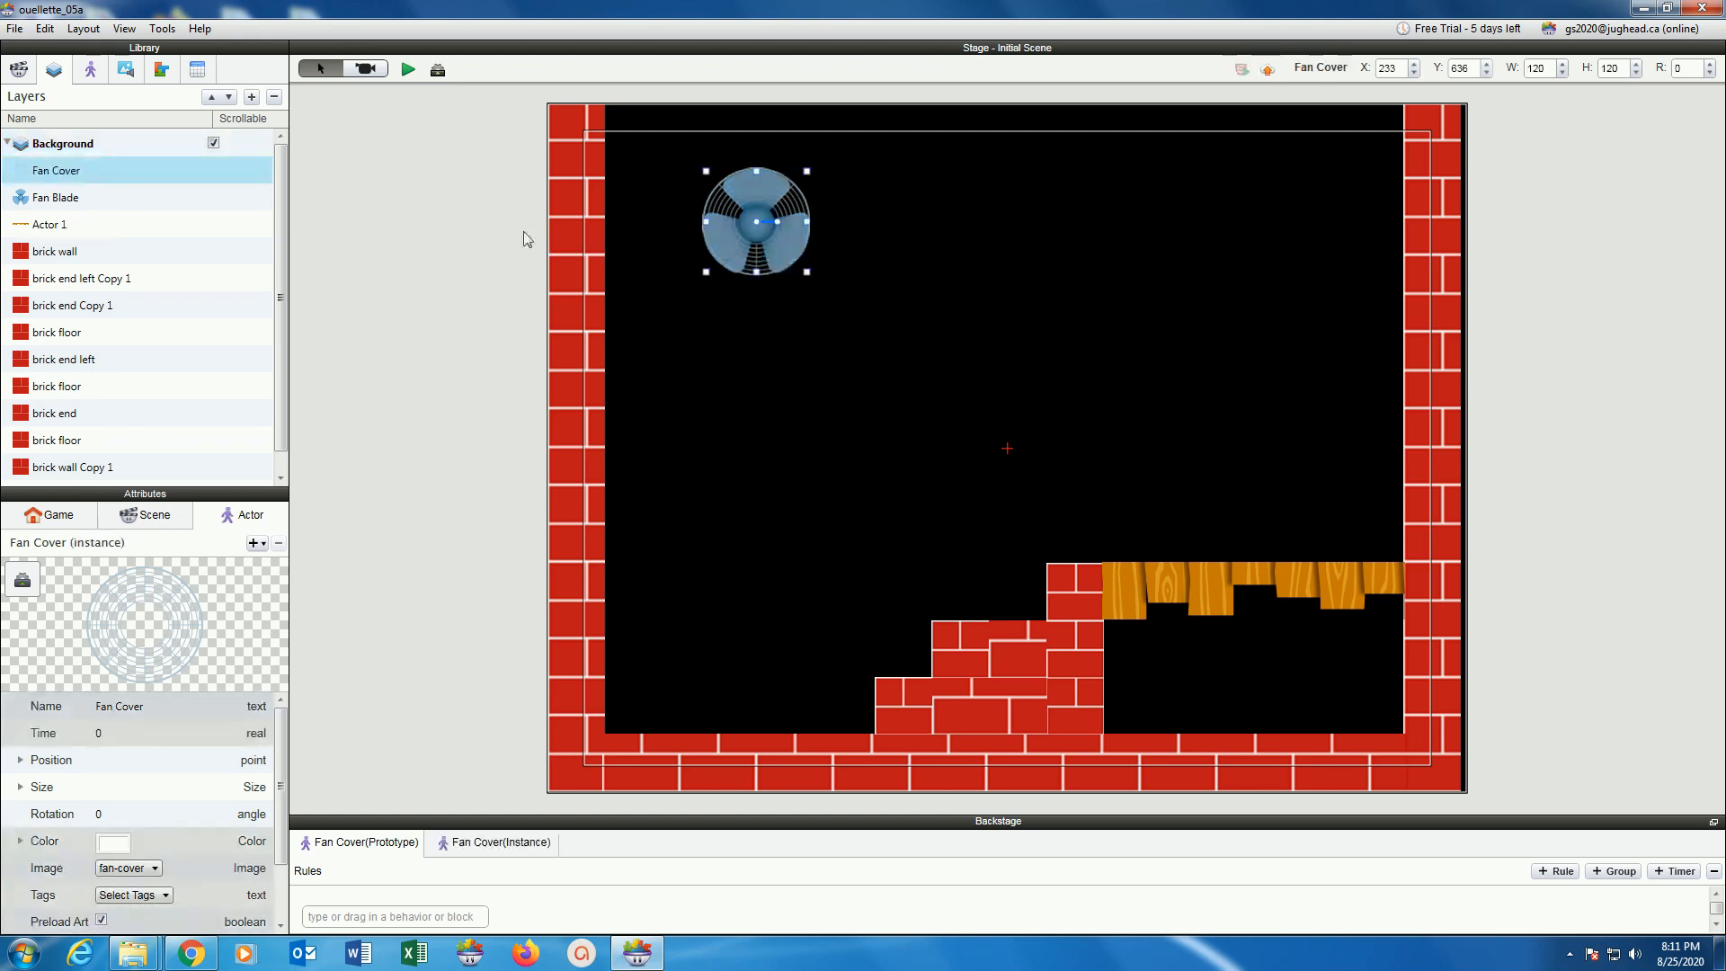
left_click(114, 198)
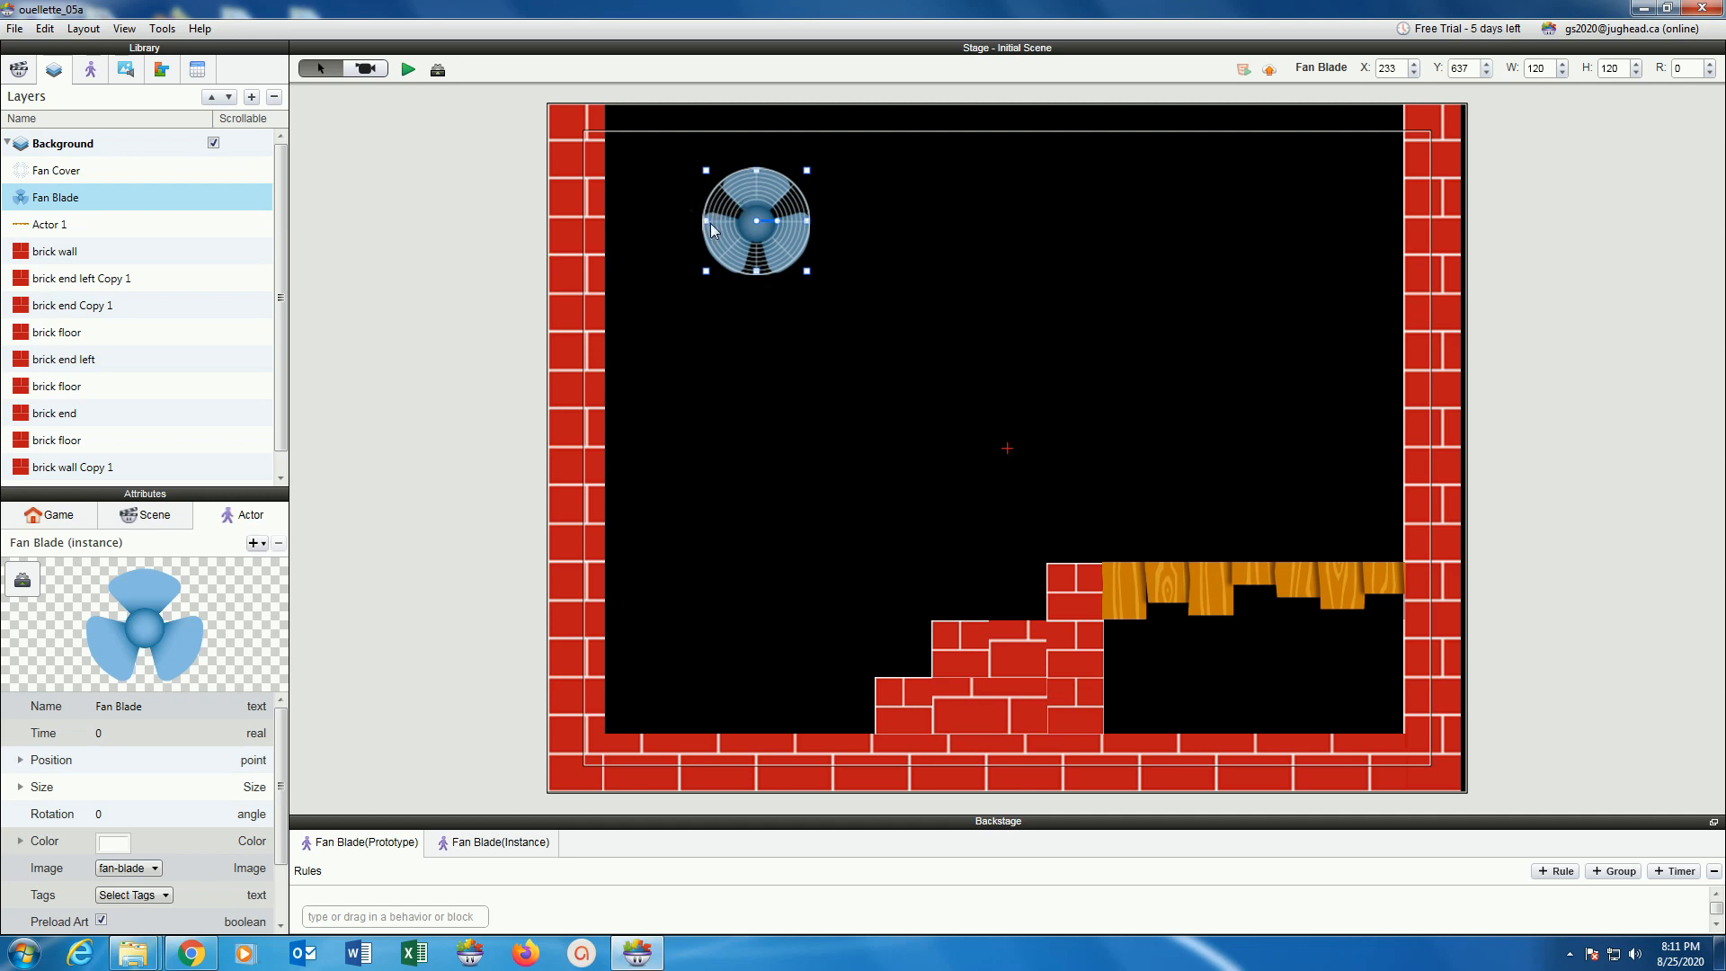
Set the selected Fan Blade instance's width and height to 100.
left_click(20, 788)
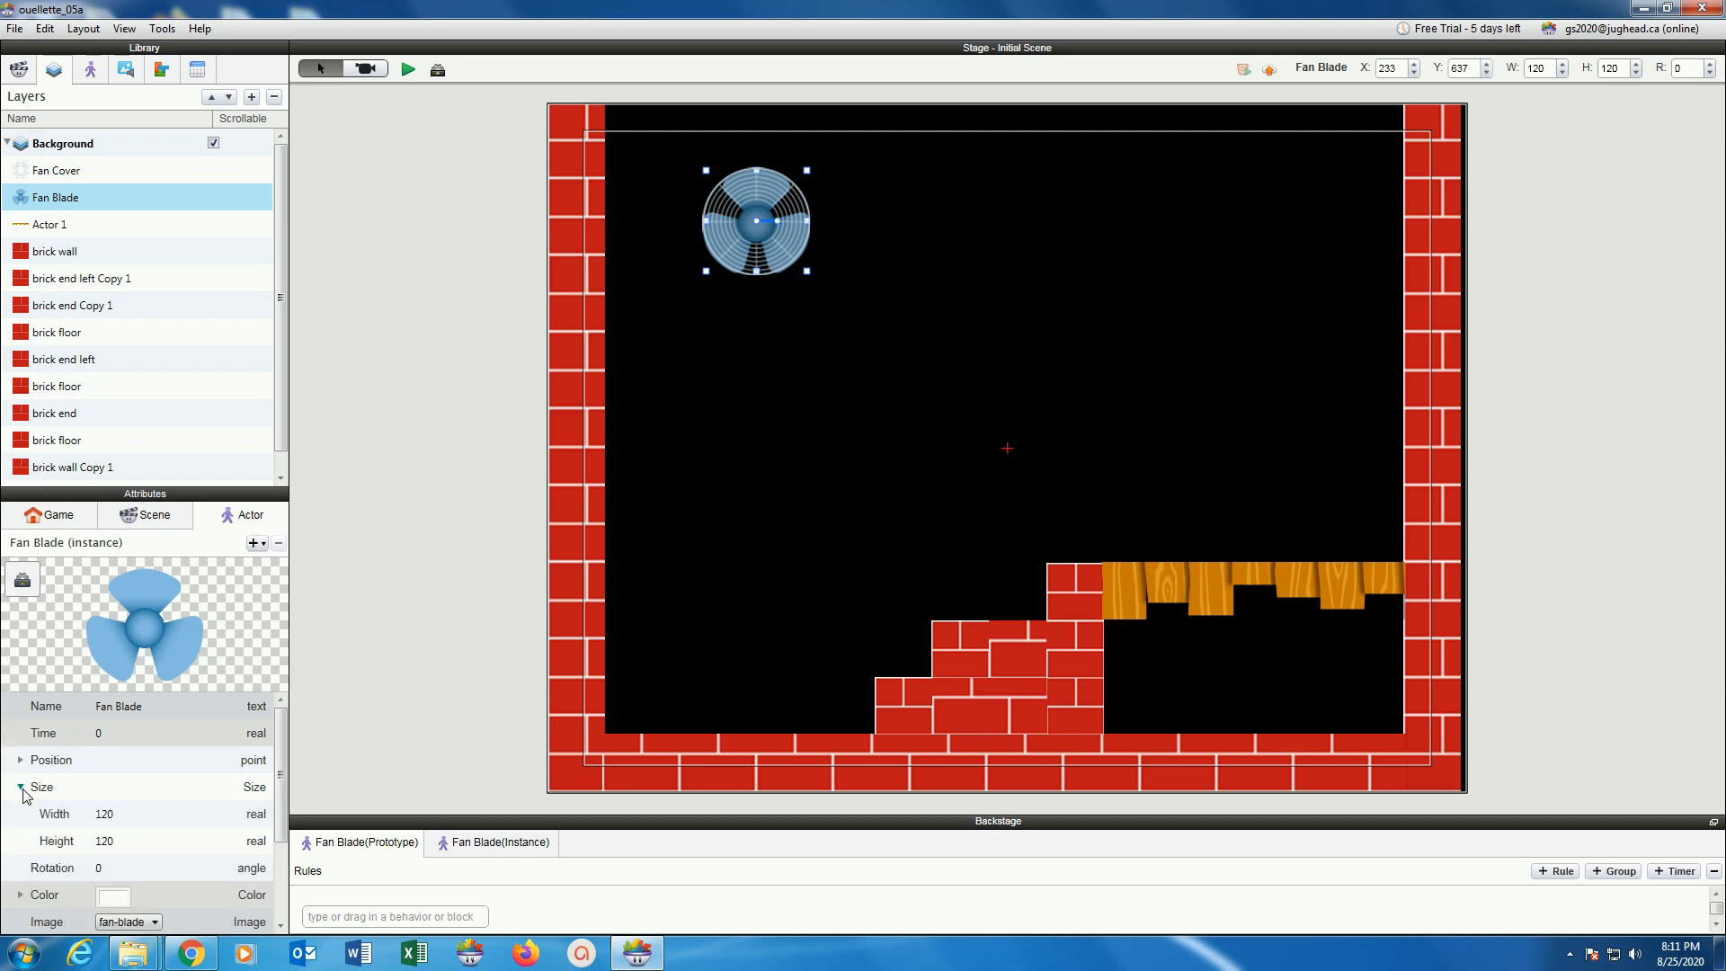
left_click(104, 818)
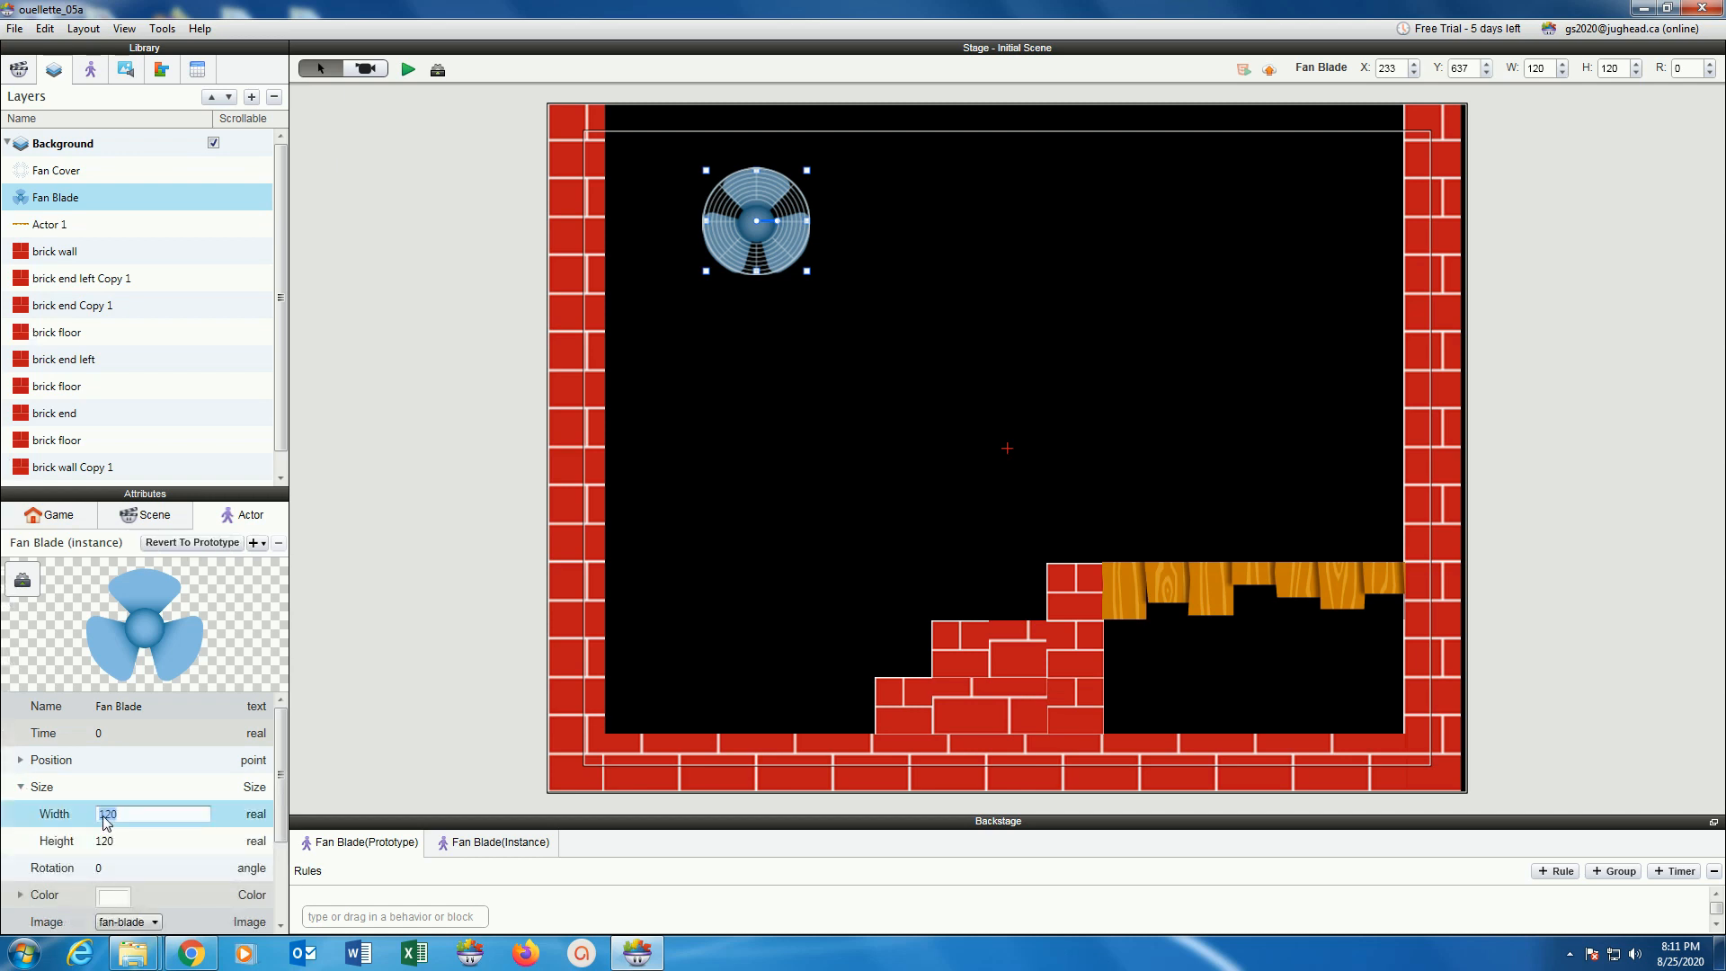
type("100")
key("Return")
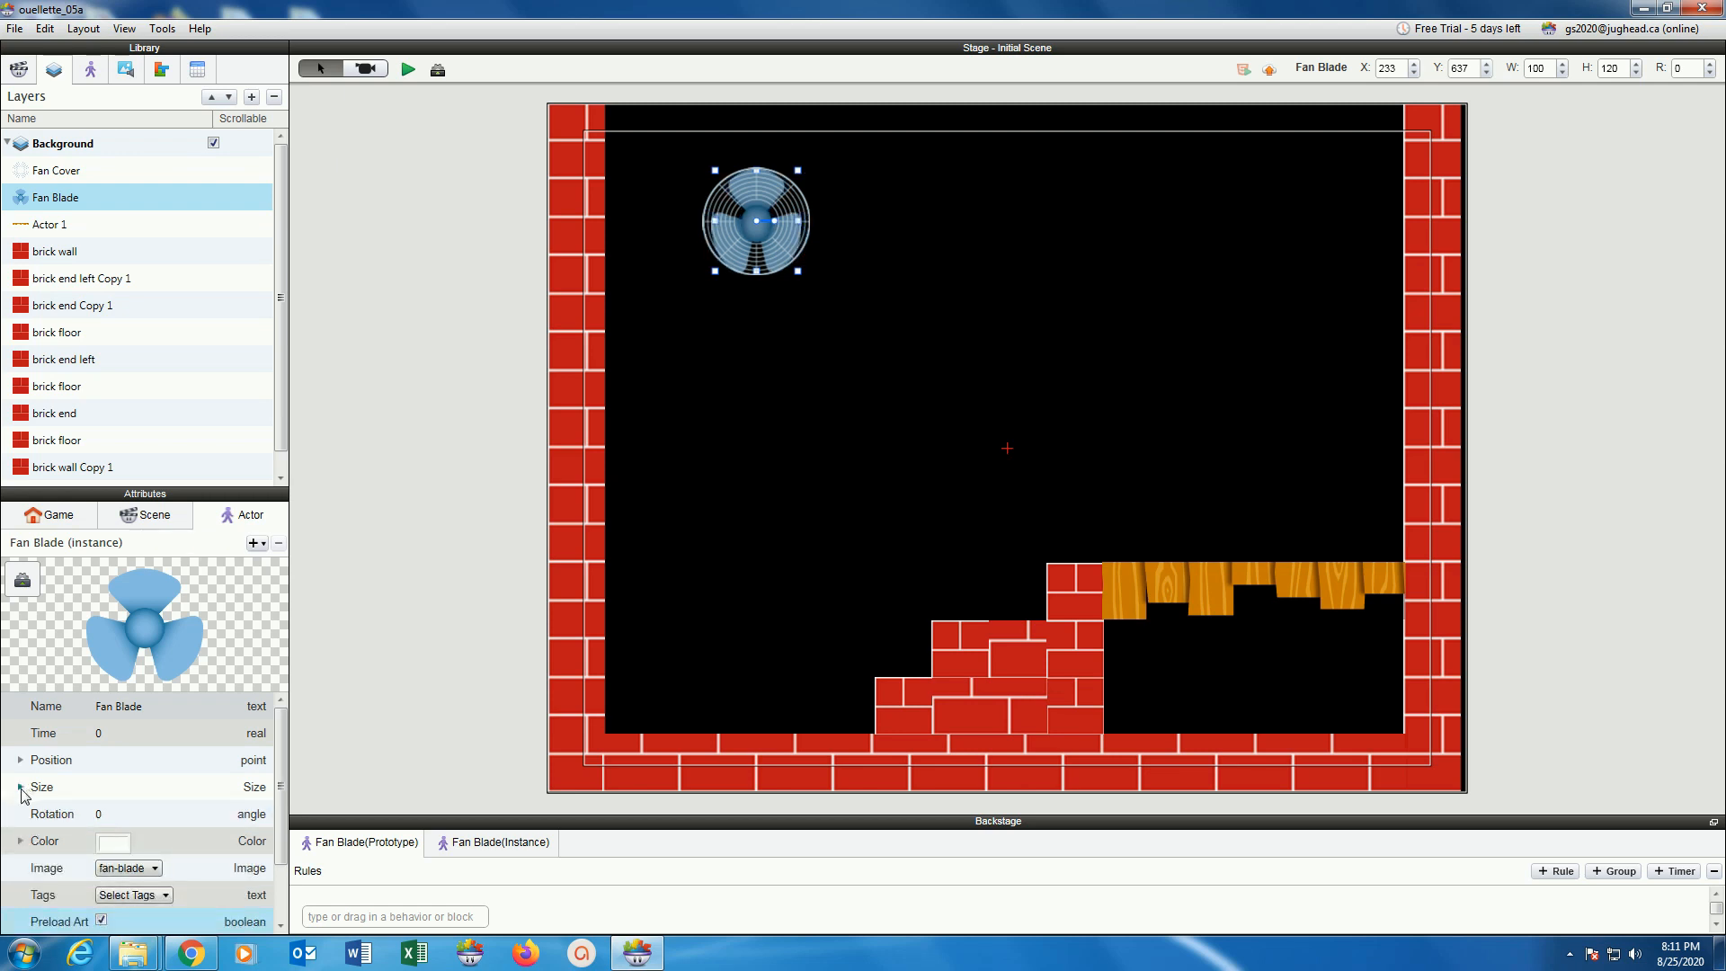
left_click(21, 786)
left_click(100, 840)
type("100")
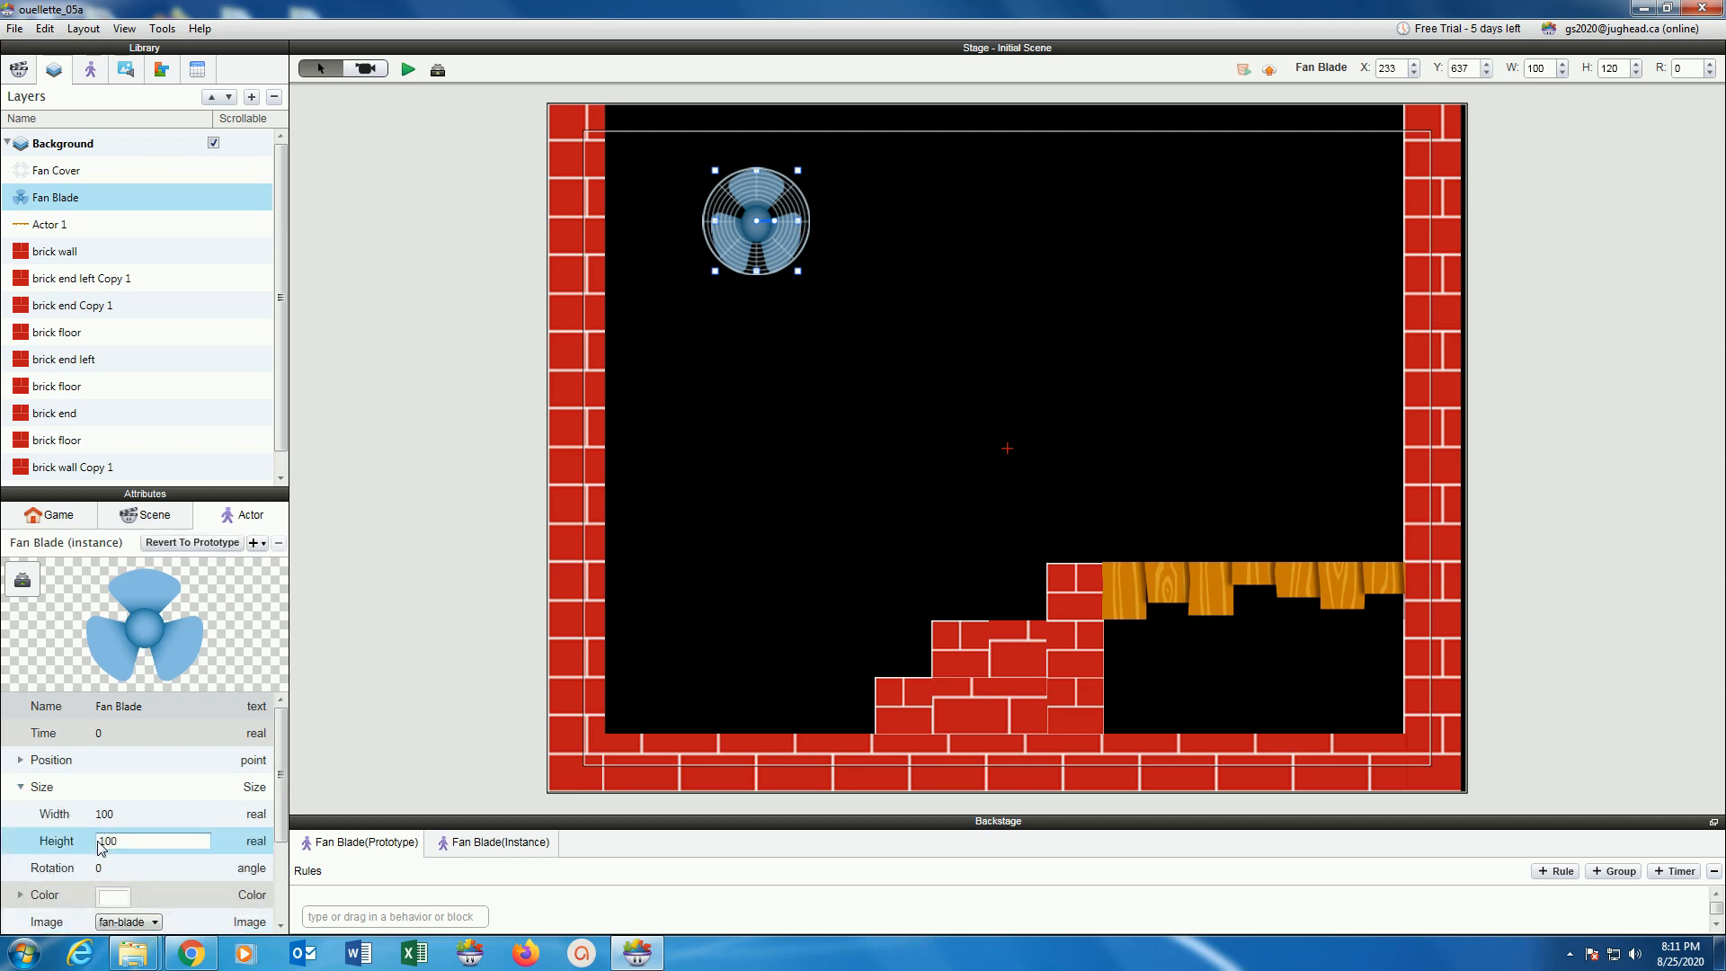
key("Return")
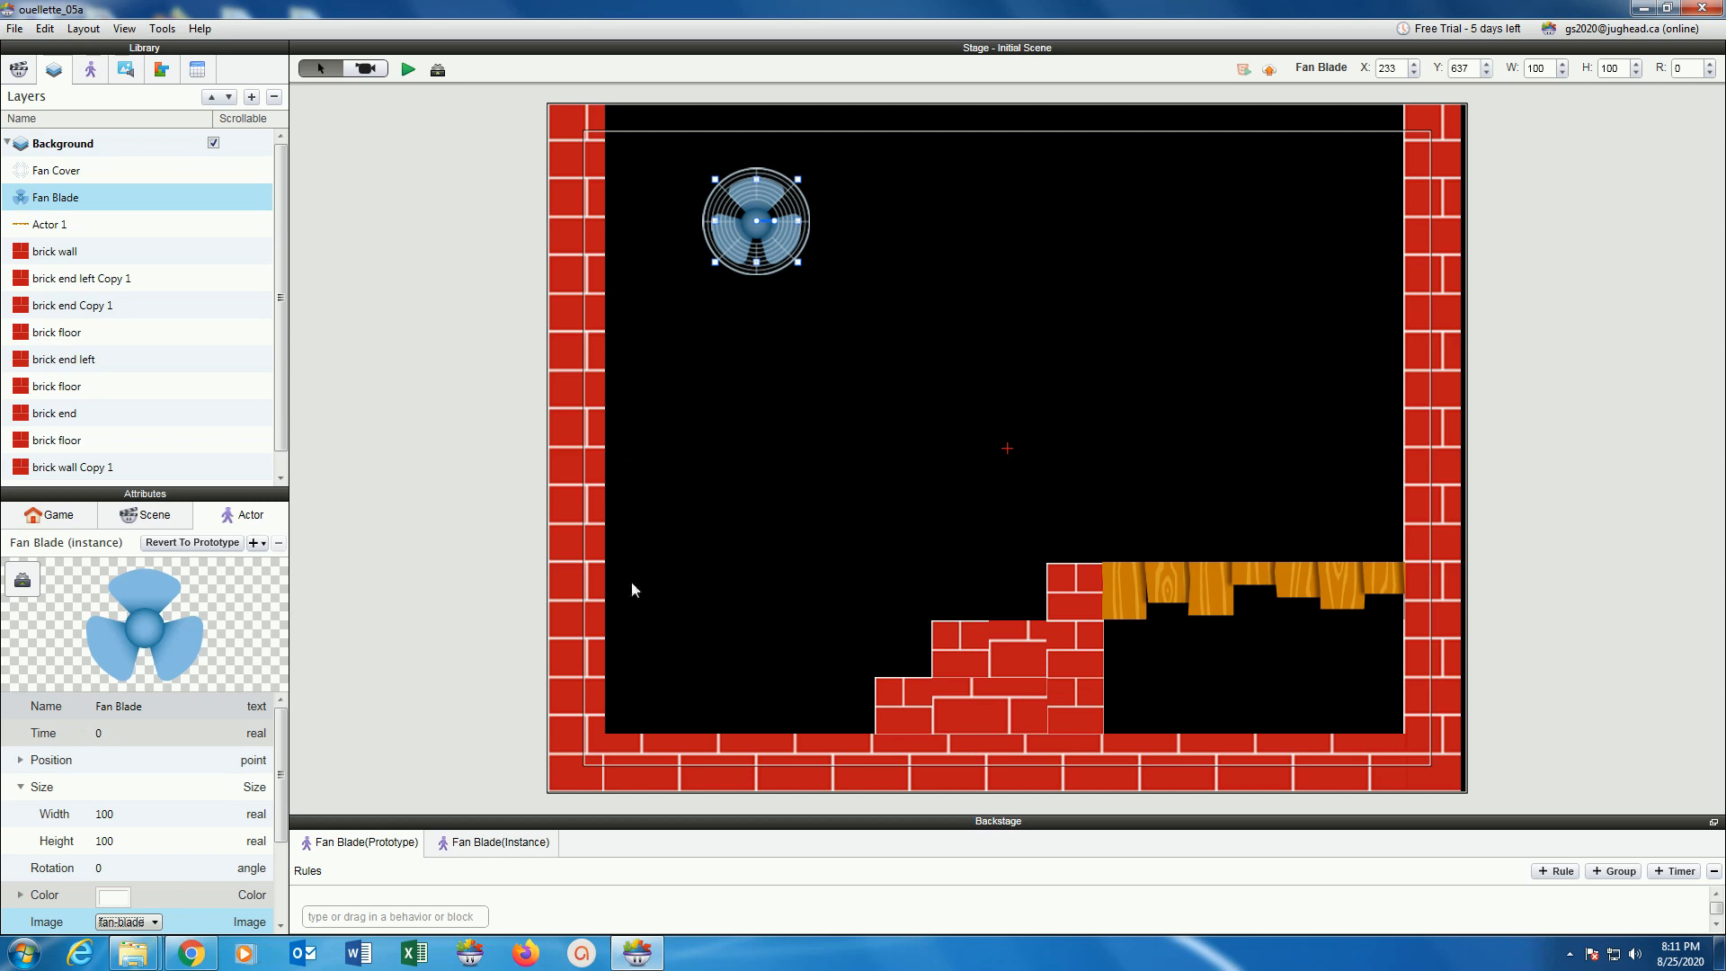
Add a Rotate behavior with clockwise direction to the Fan Blade prototype's rules and preview the game.
left_click_drag(653, 813, 494, 675)
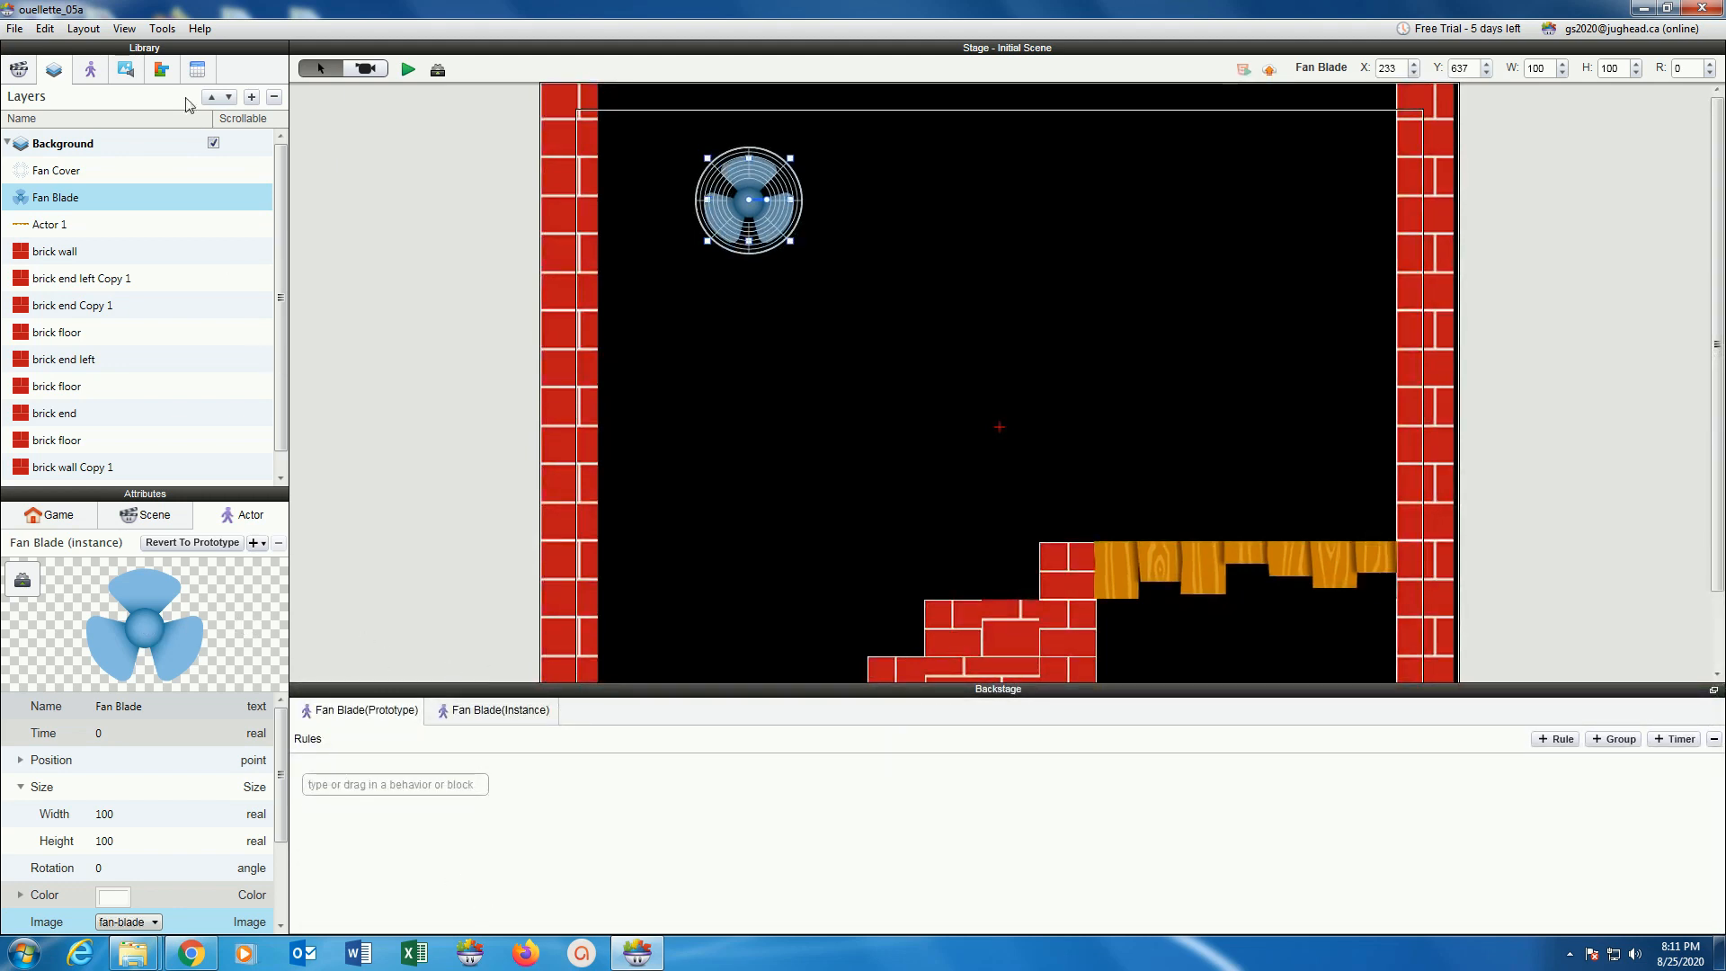
left_click(161, 71)
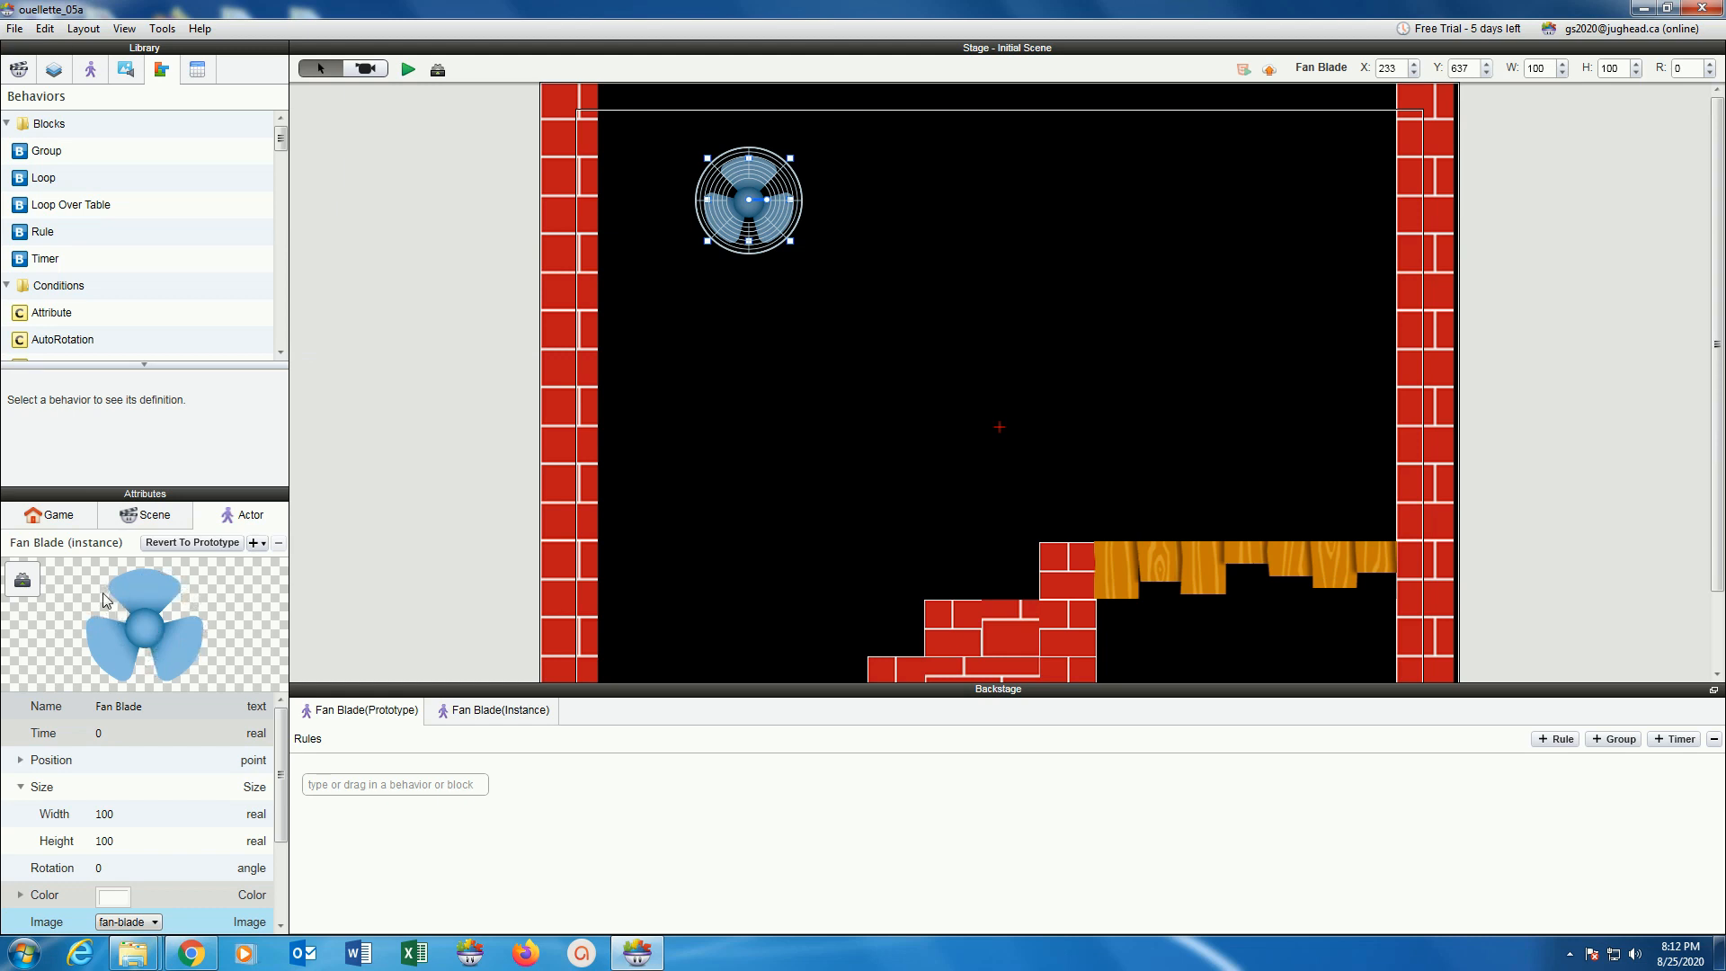
left_click_drag(277, 144, 281, 289)
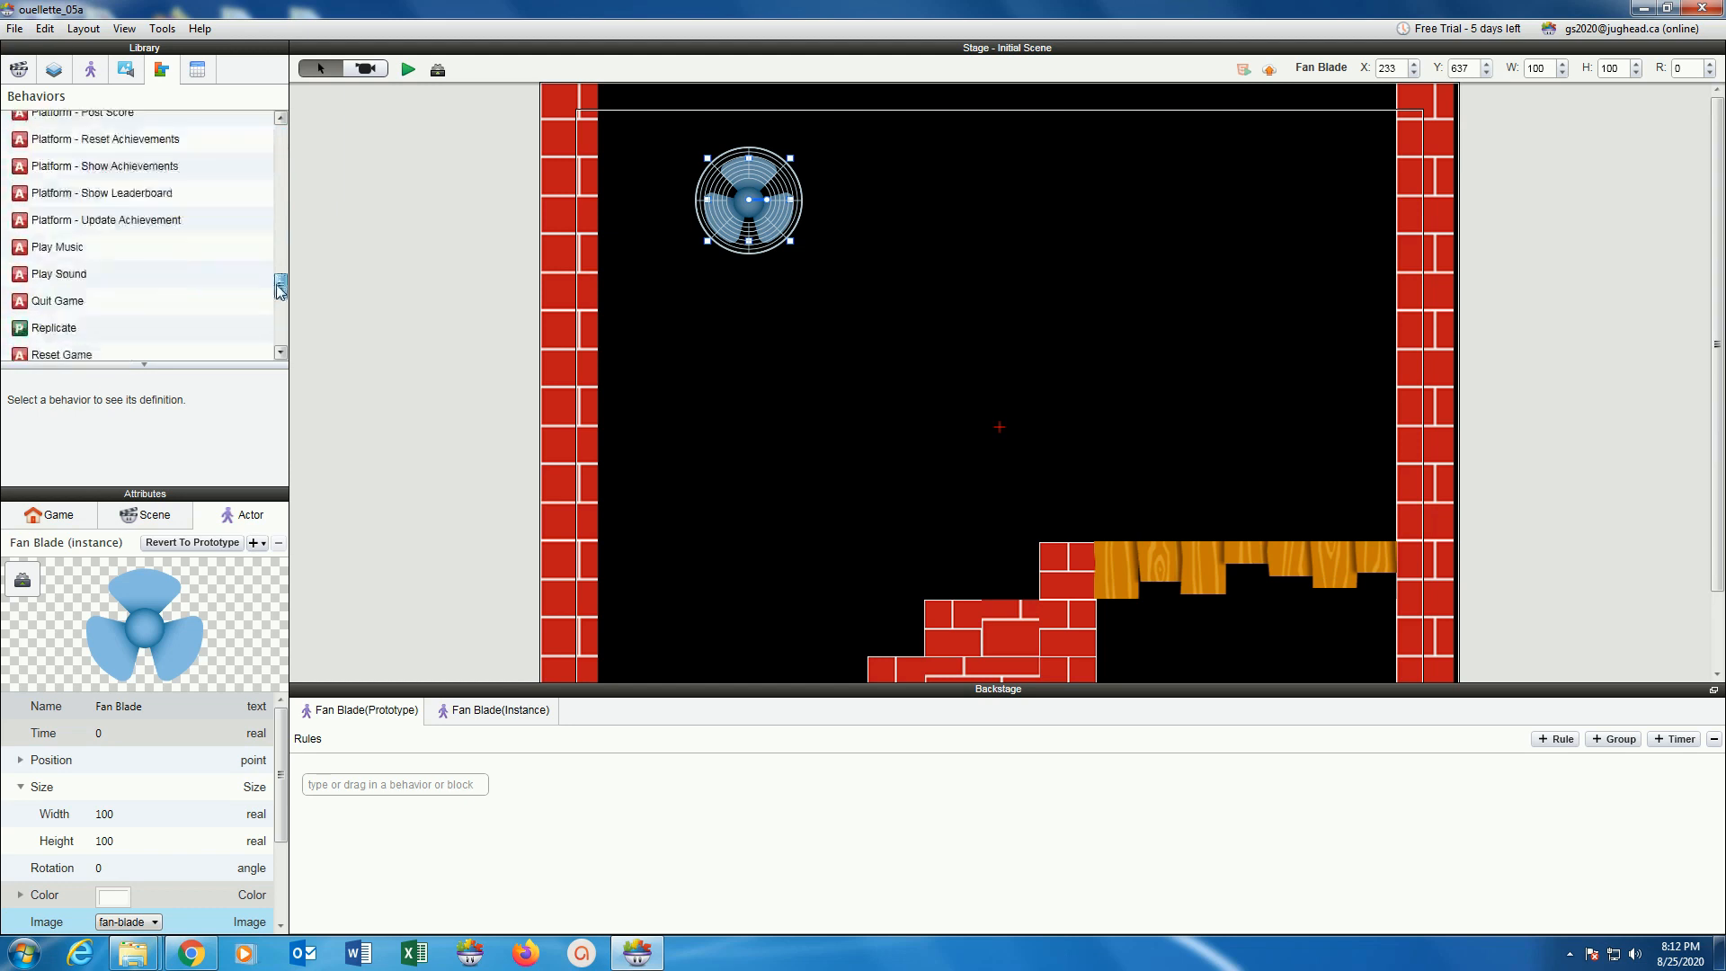
scroll(167, 218, "down", 3)
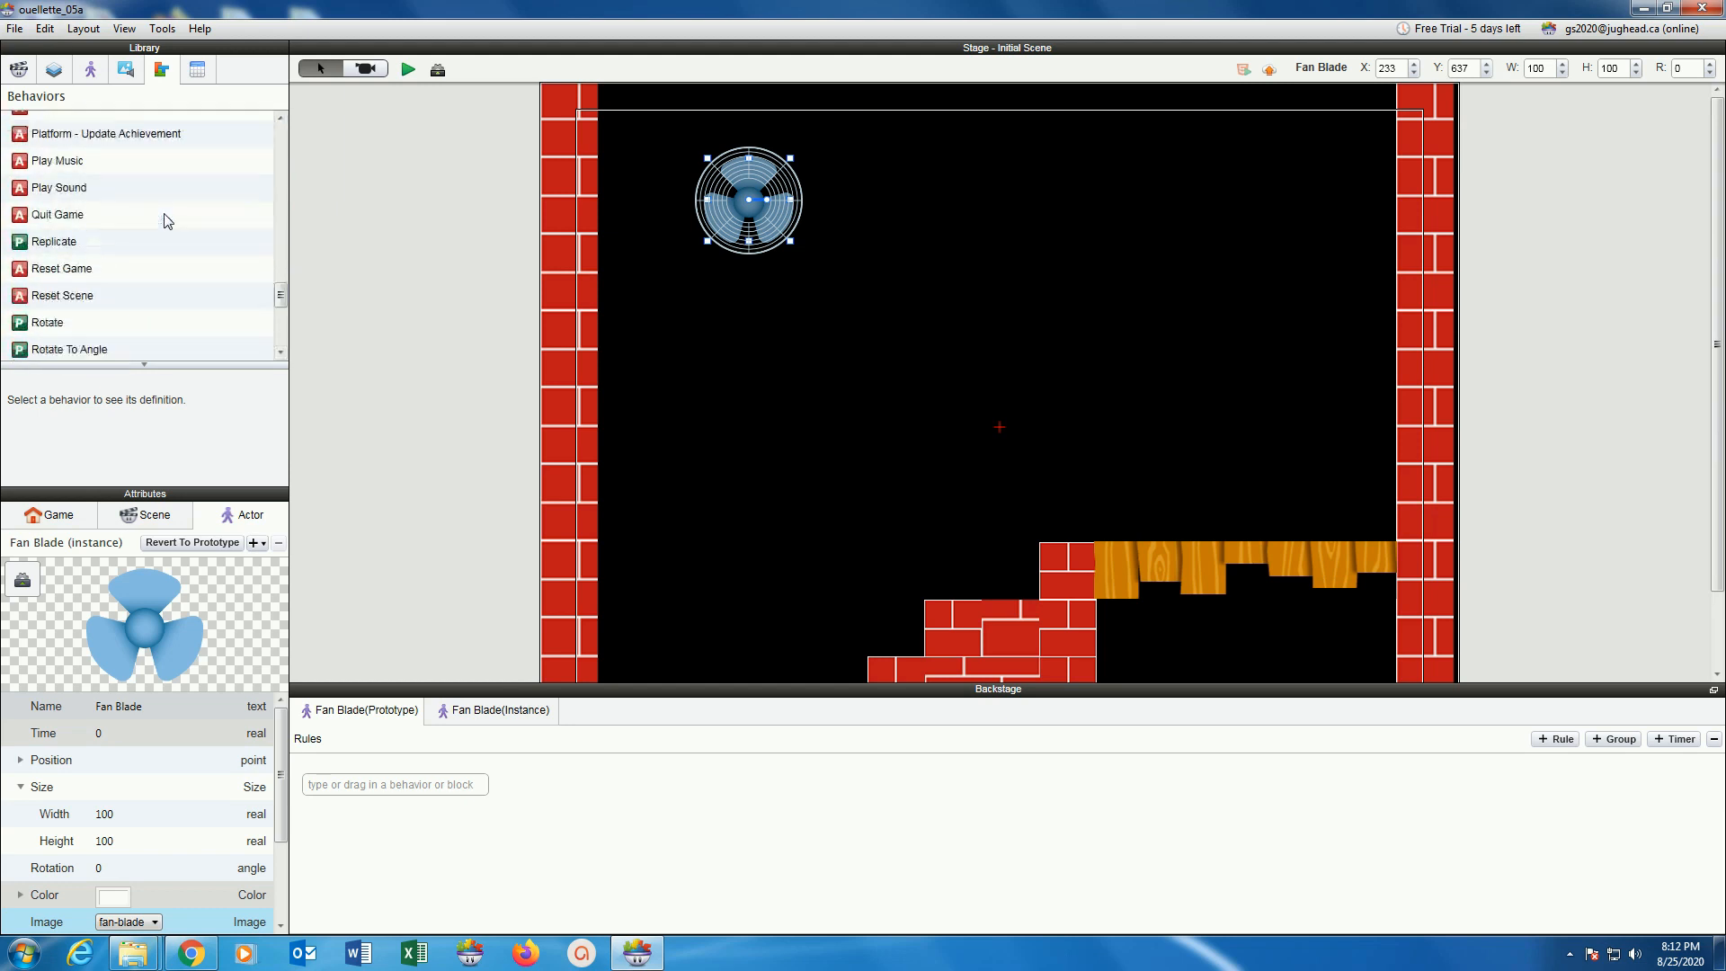
left_click(86, 322)
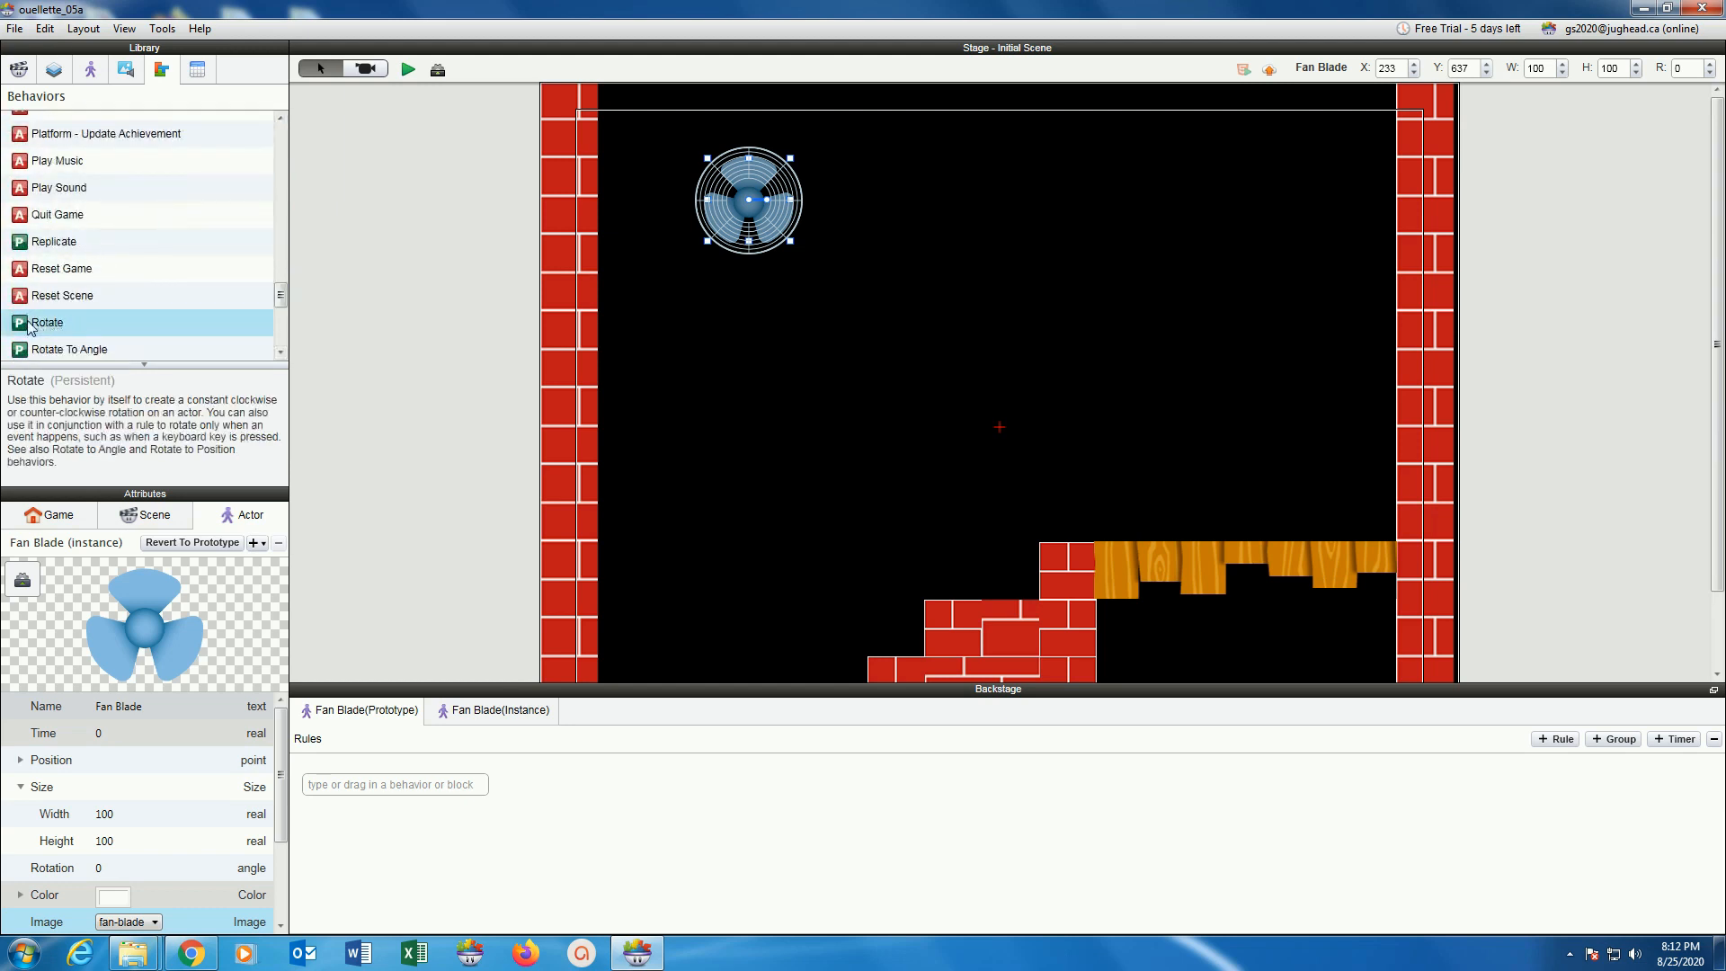
left_click_drag(28, 325, 675, 903)
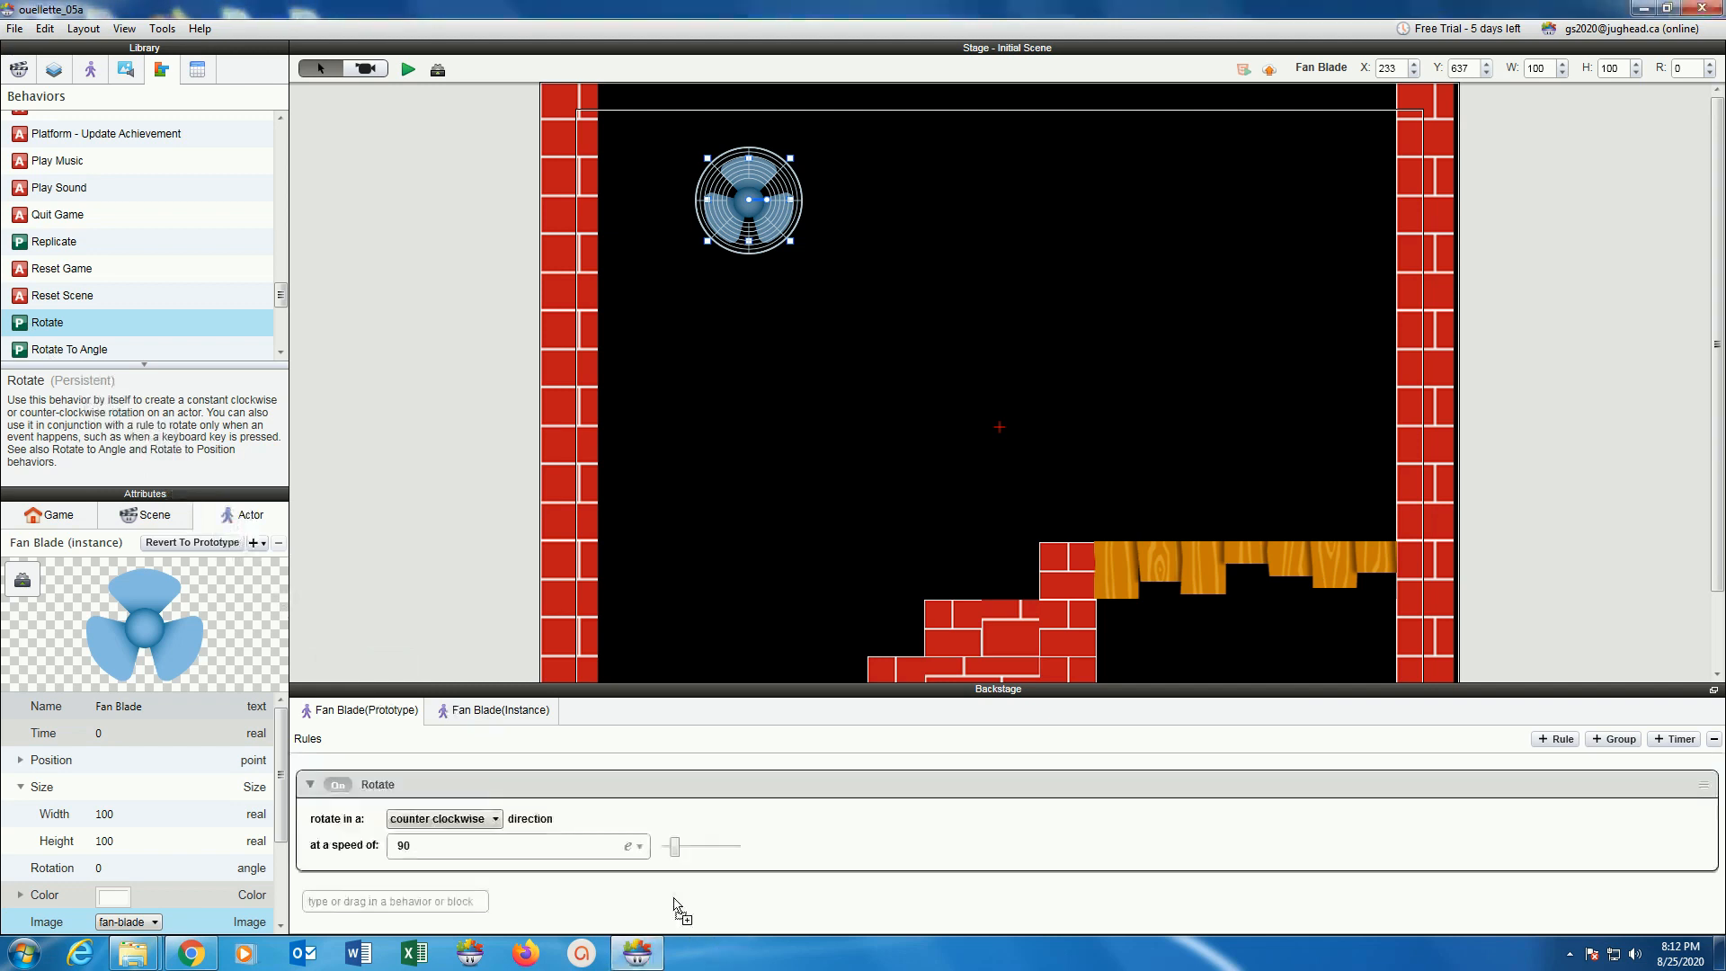
left_click(479, 819)
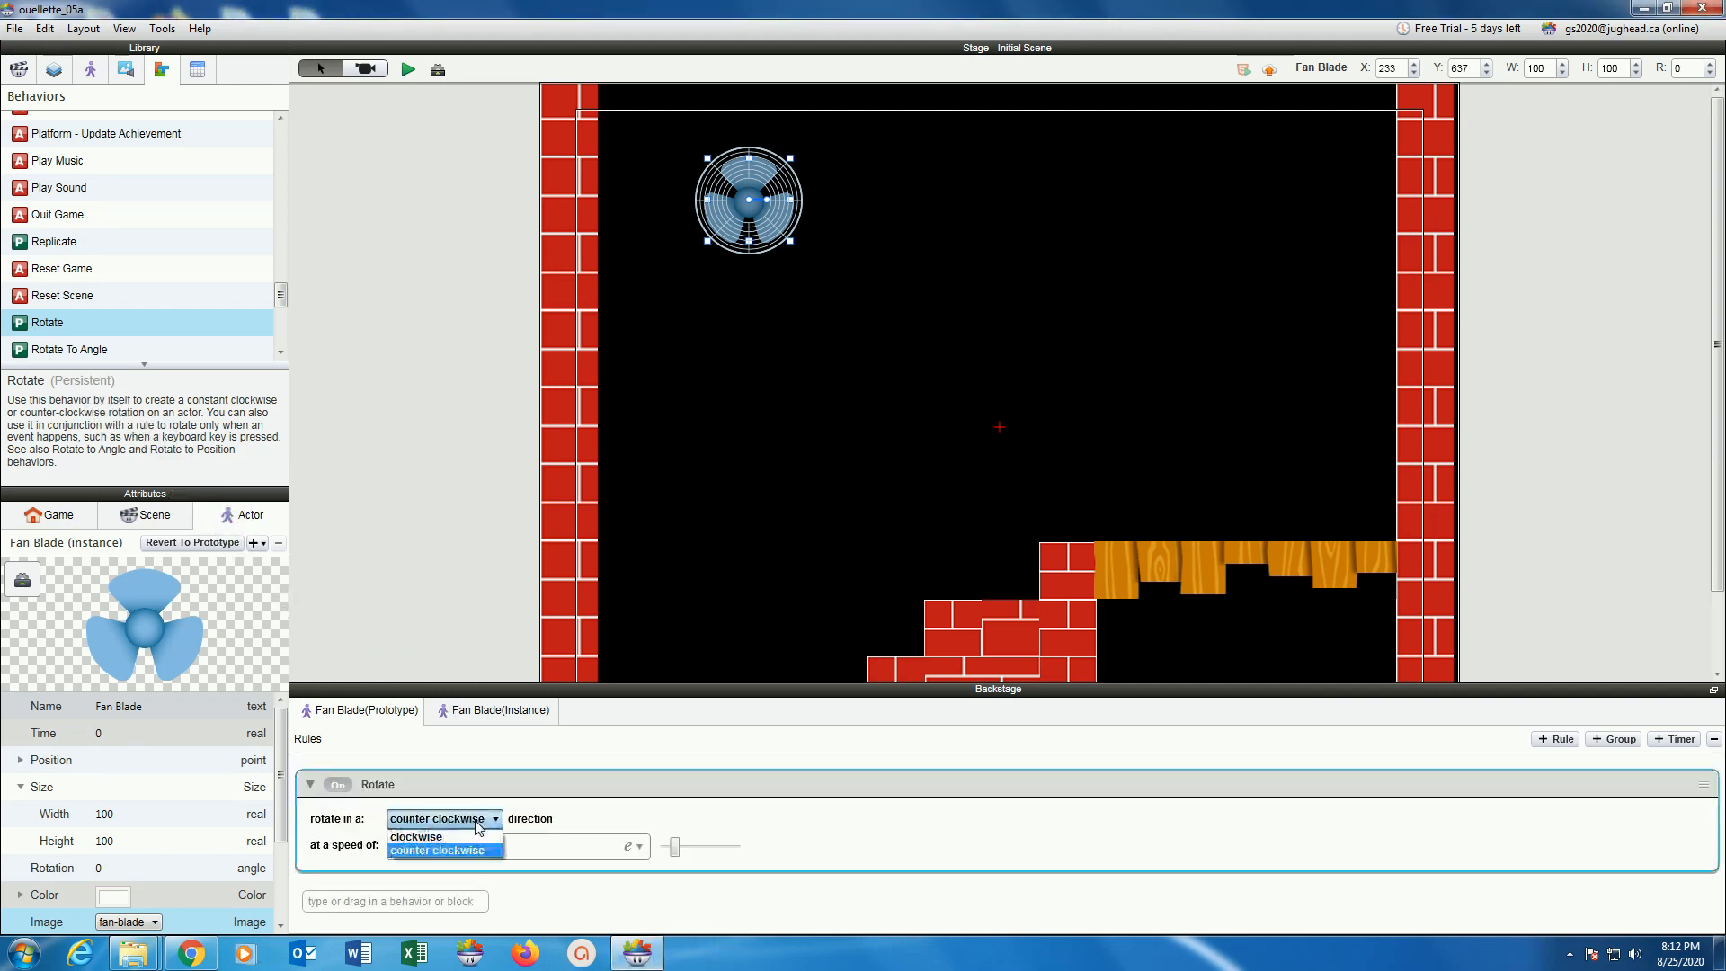
left_click(478, 833)
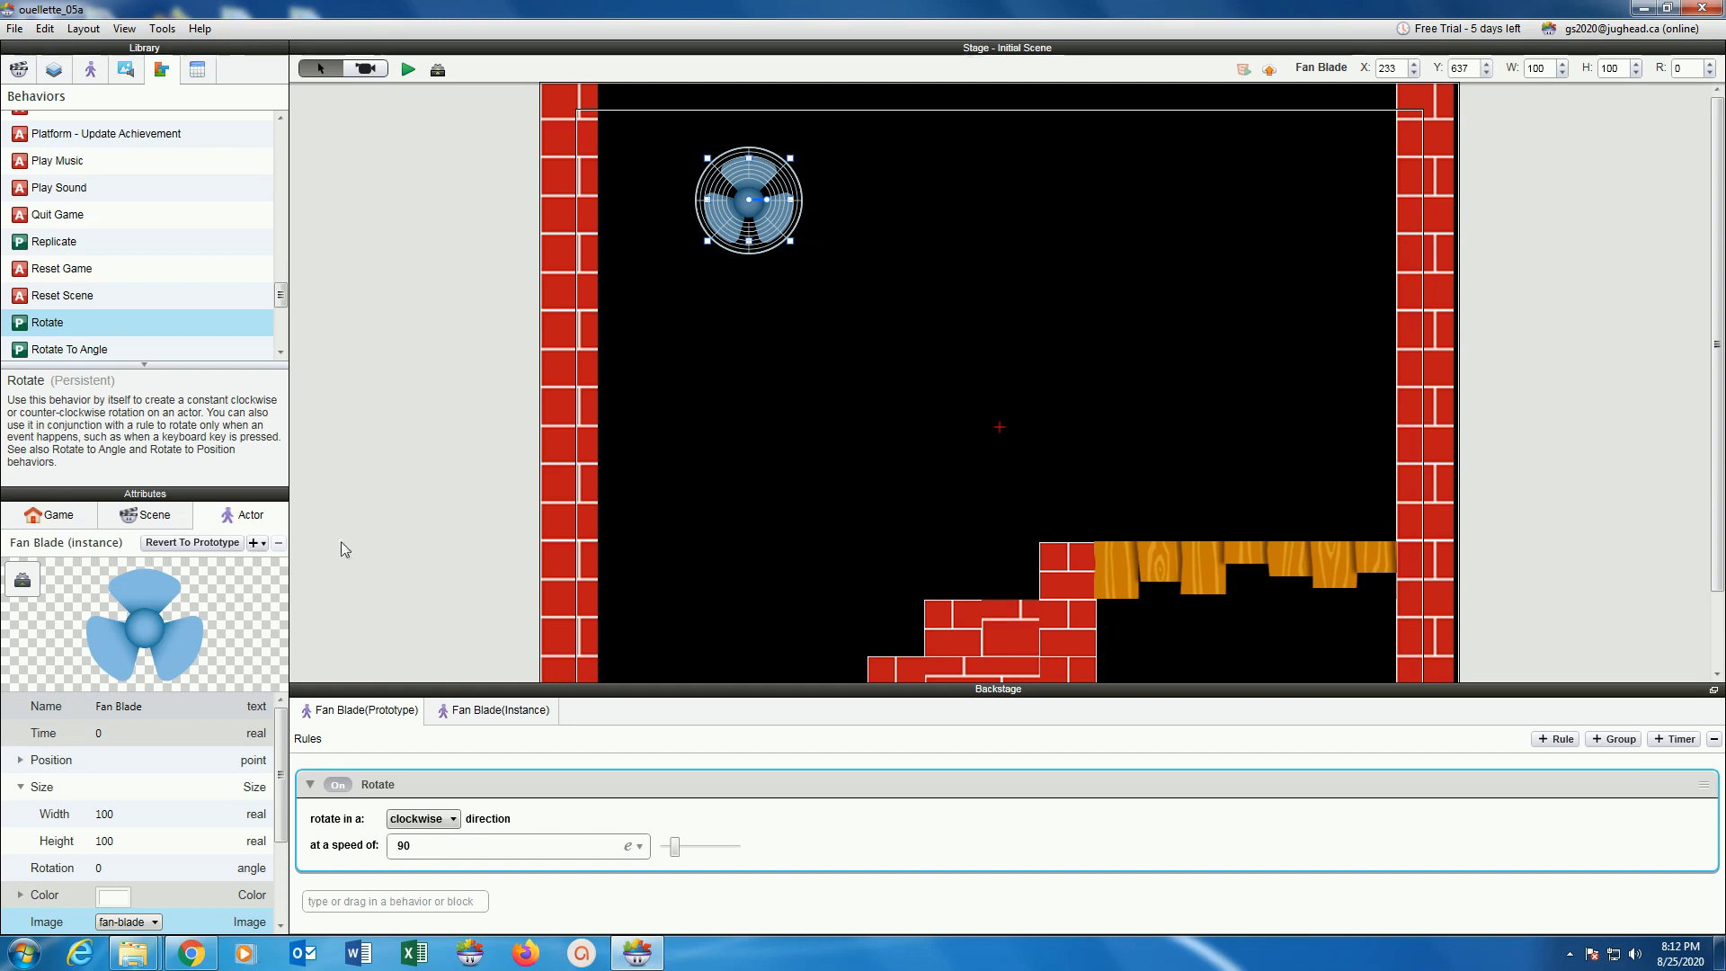
left_click(407, 70)
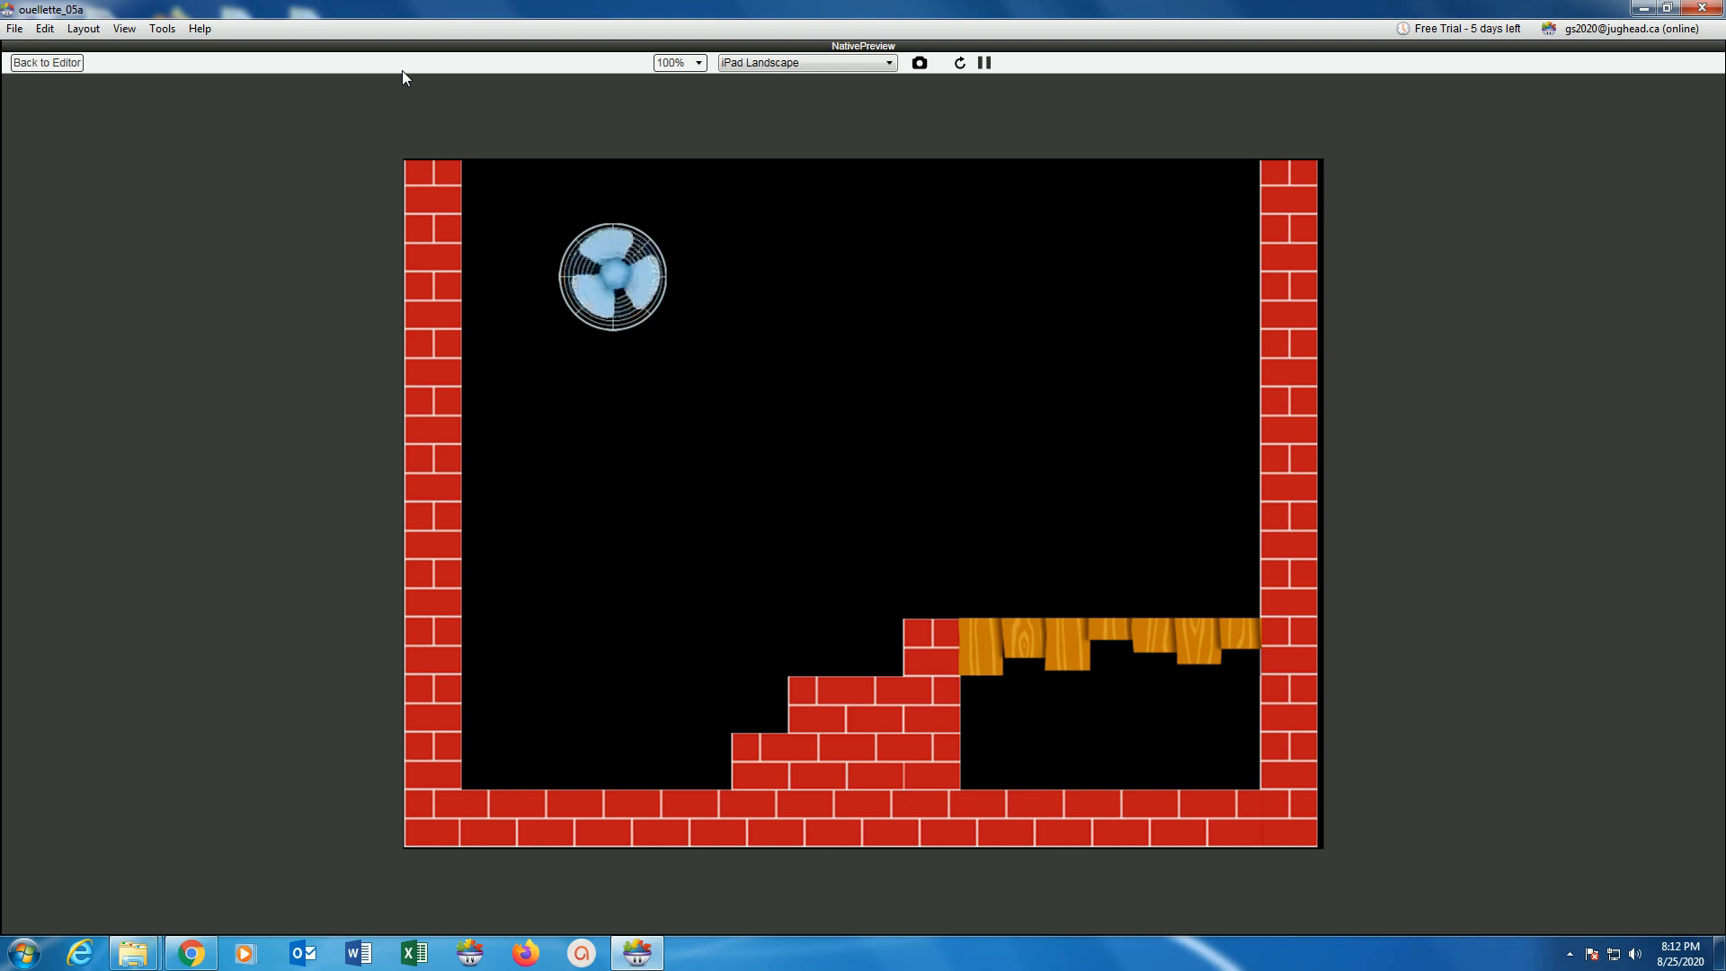
left_click(64, 63)
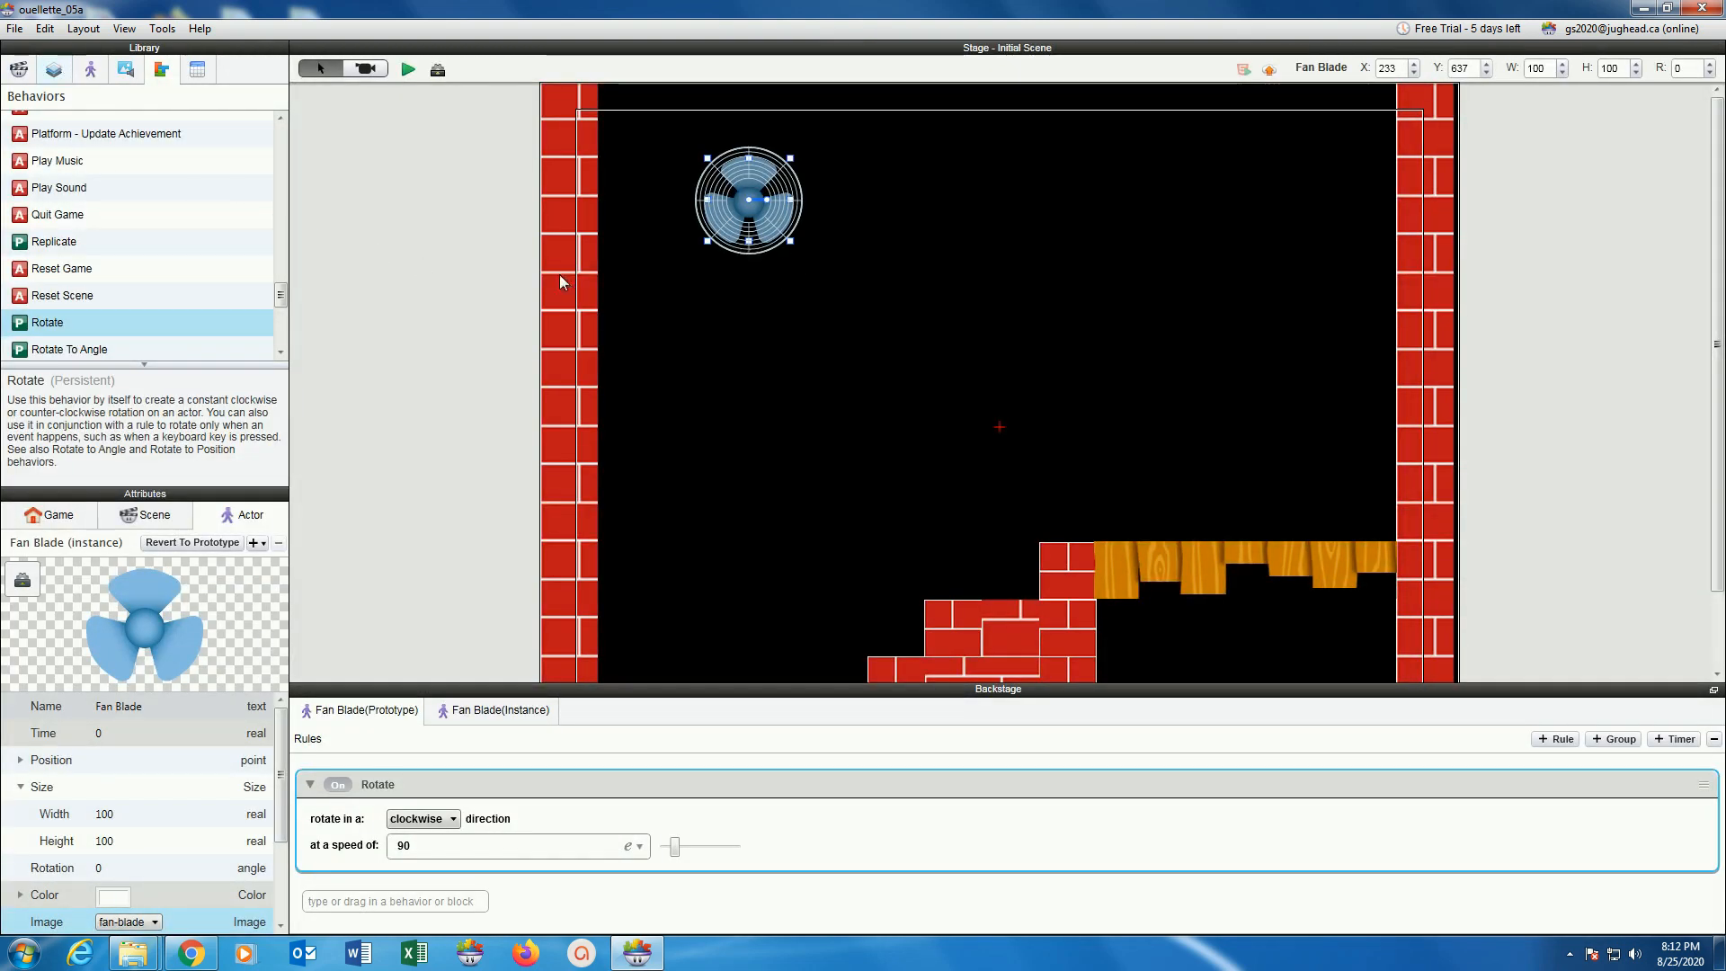
Nudge the Fan Cover in the scene to X 234, Y 635 and preview its alignment with the rotating blade.
left_click(711, 176)
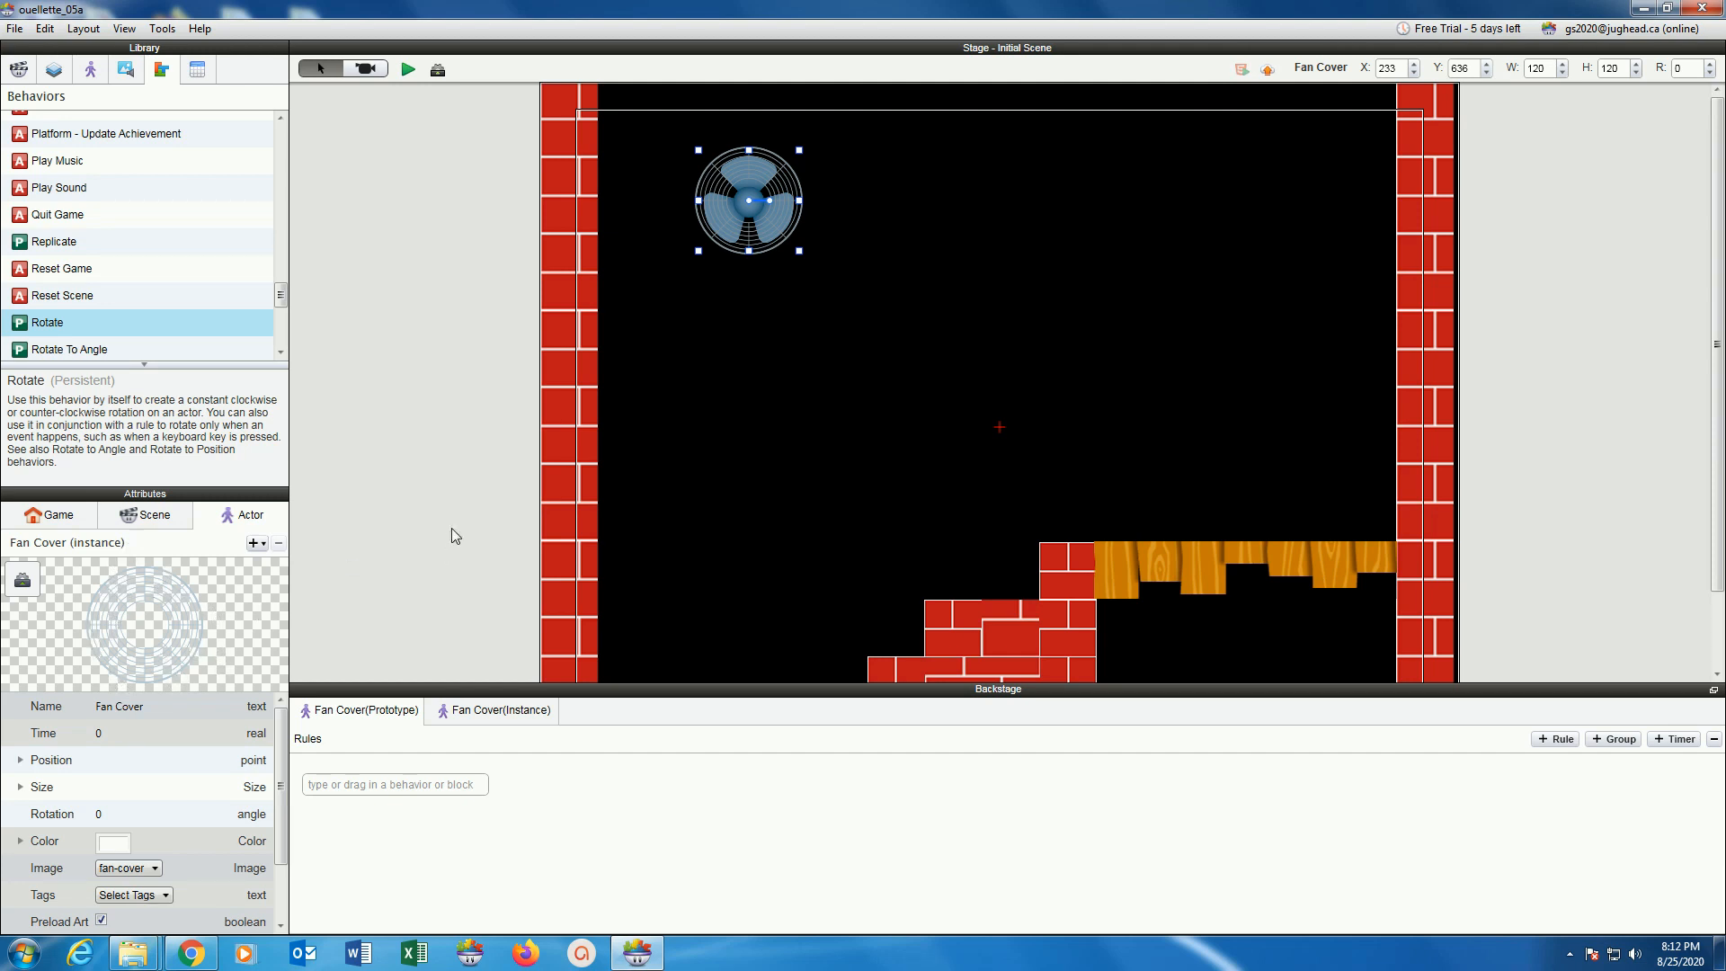
key("Down")
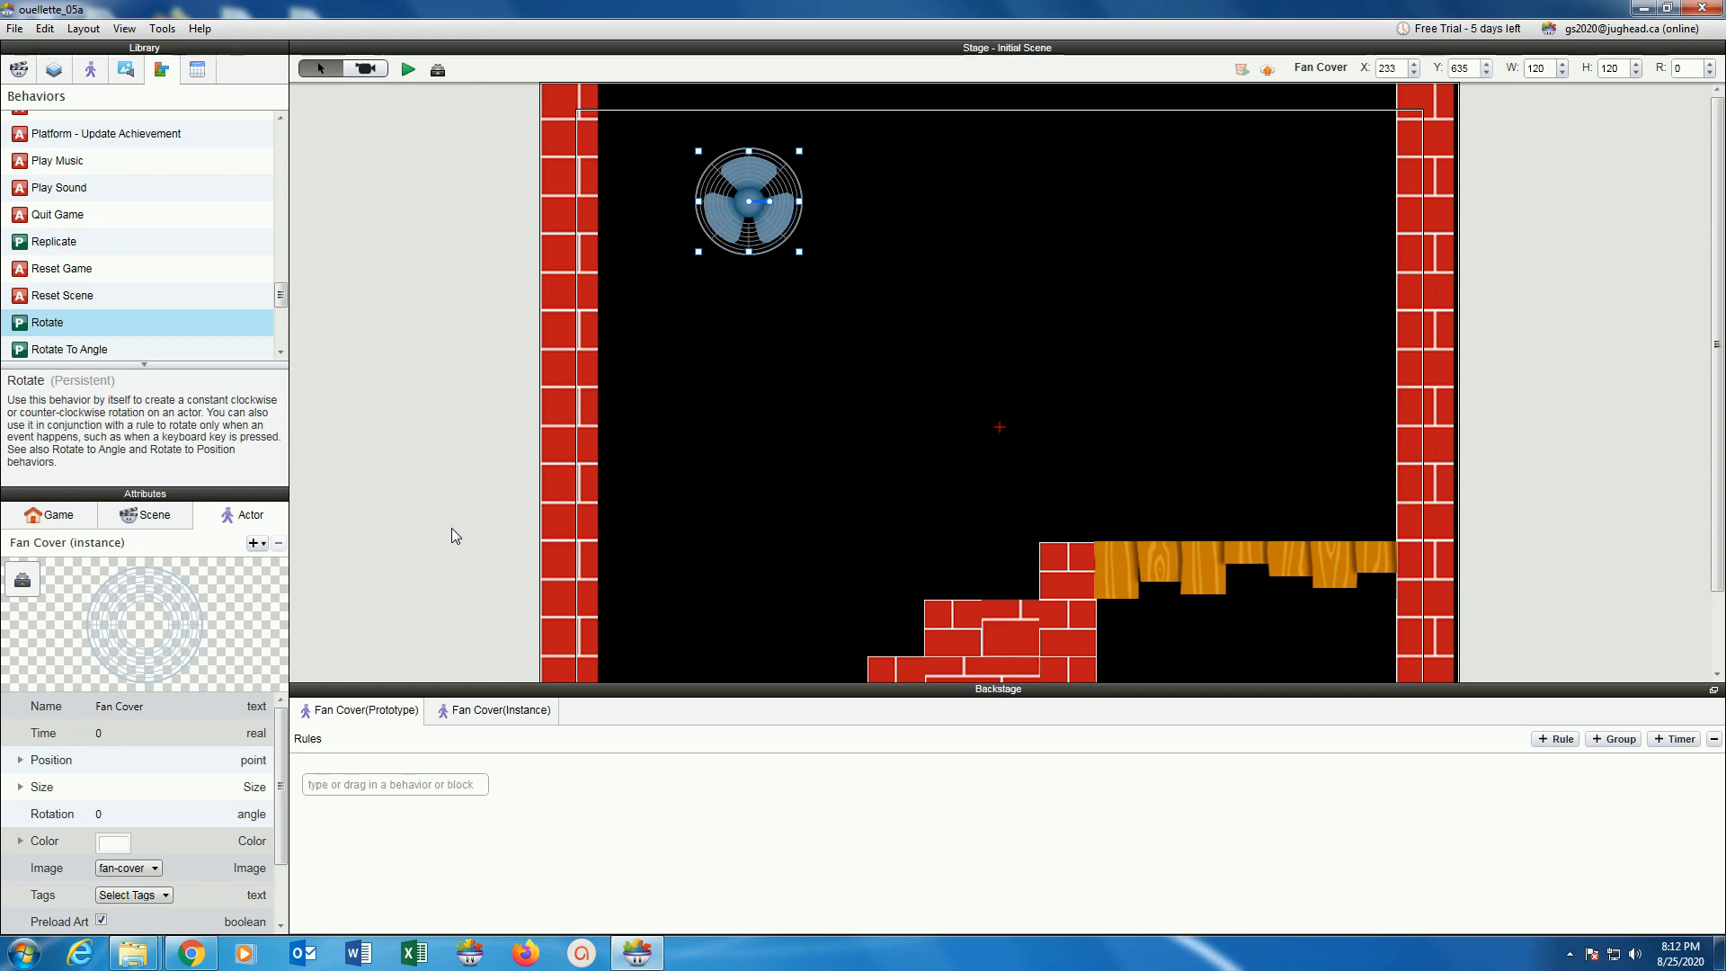
key("Down")
key("Right")
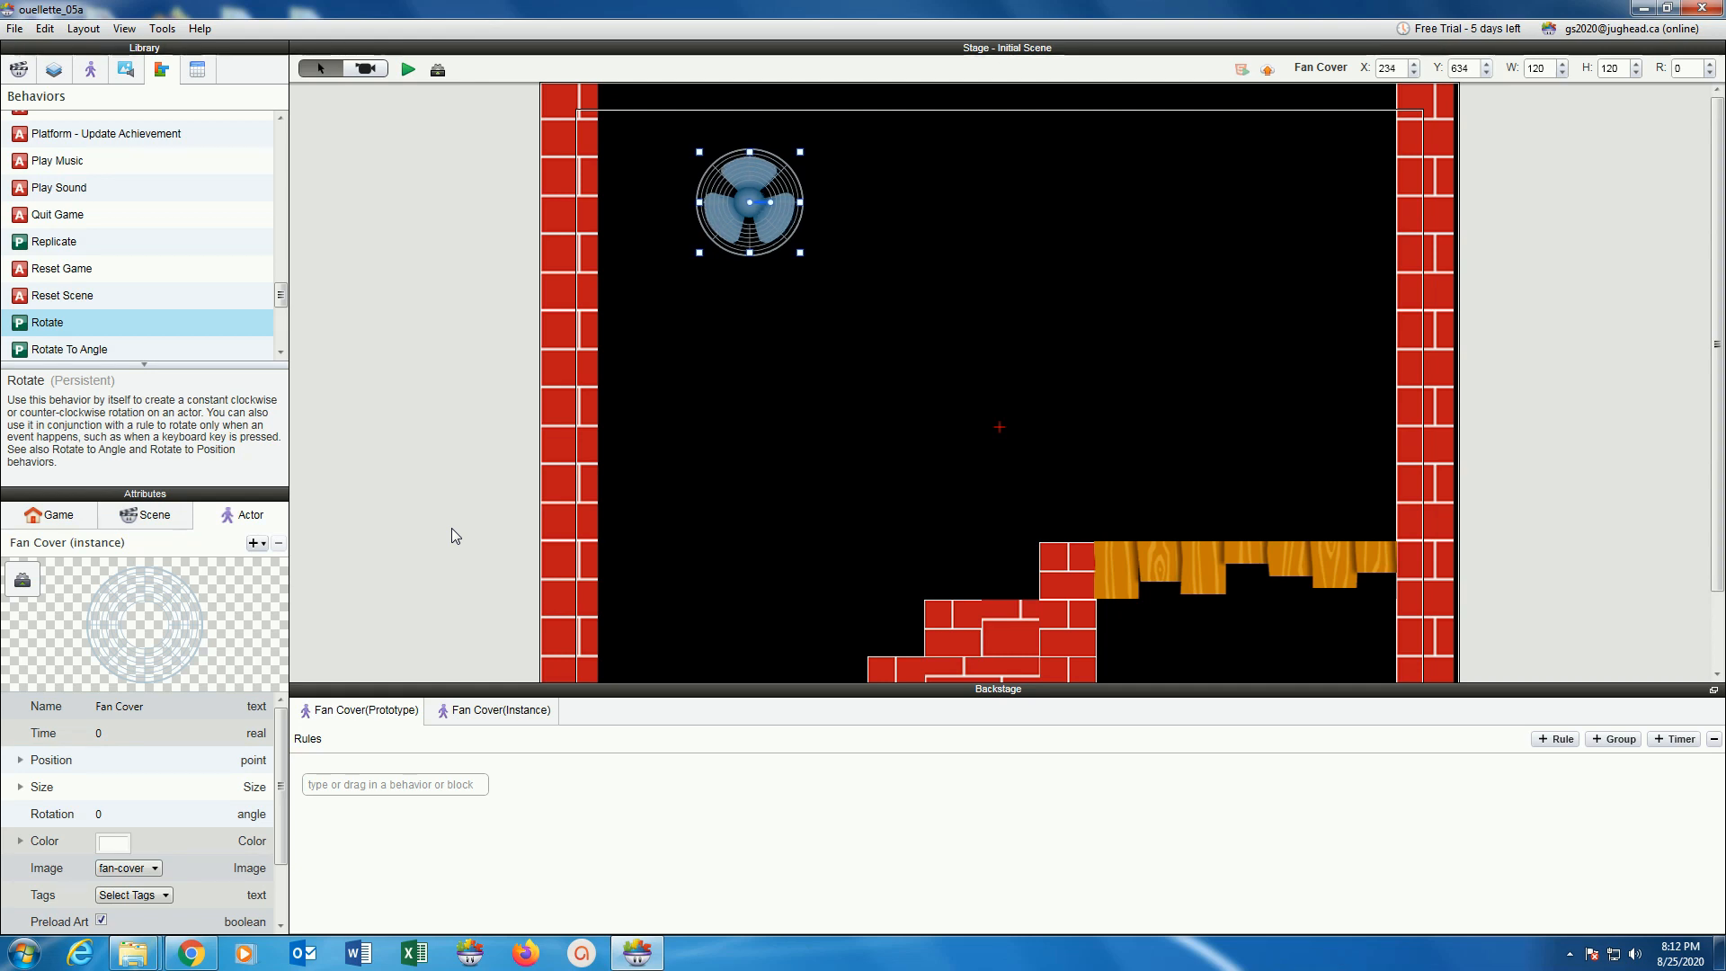
key("Up")
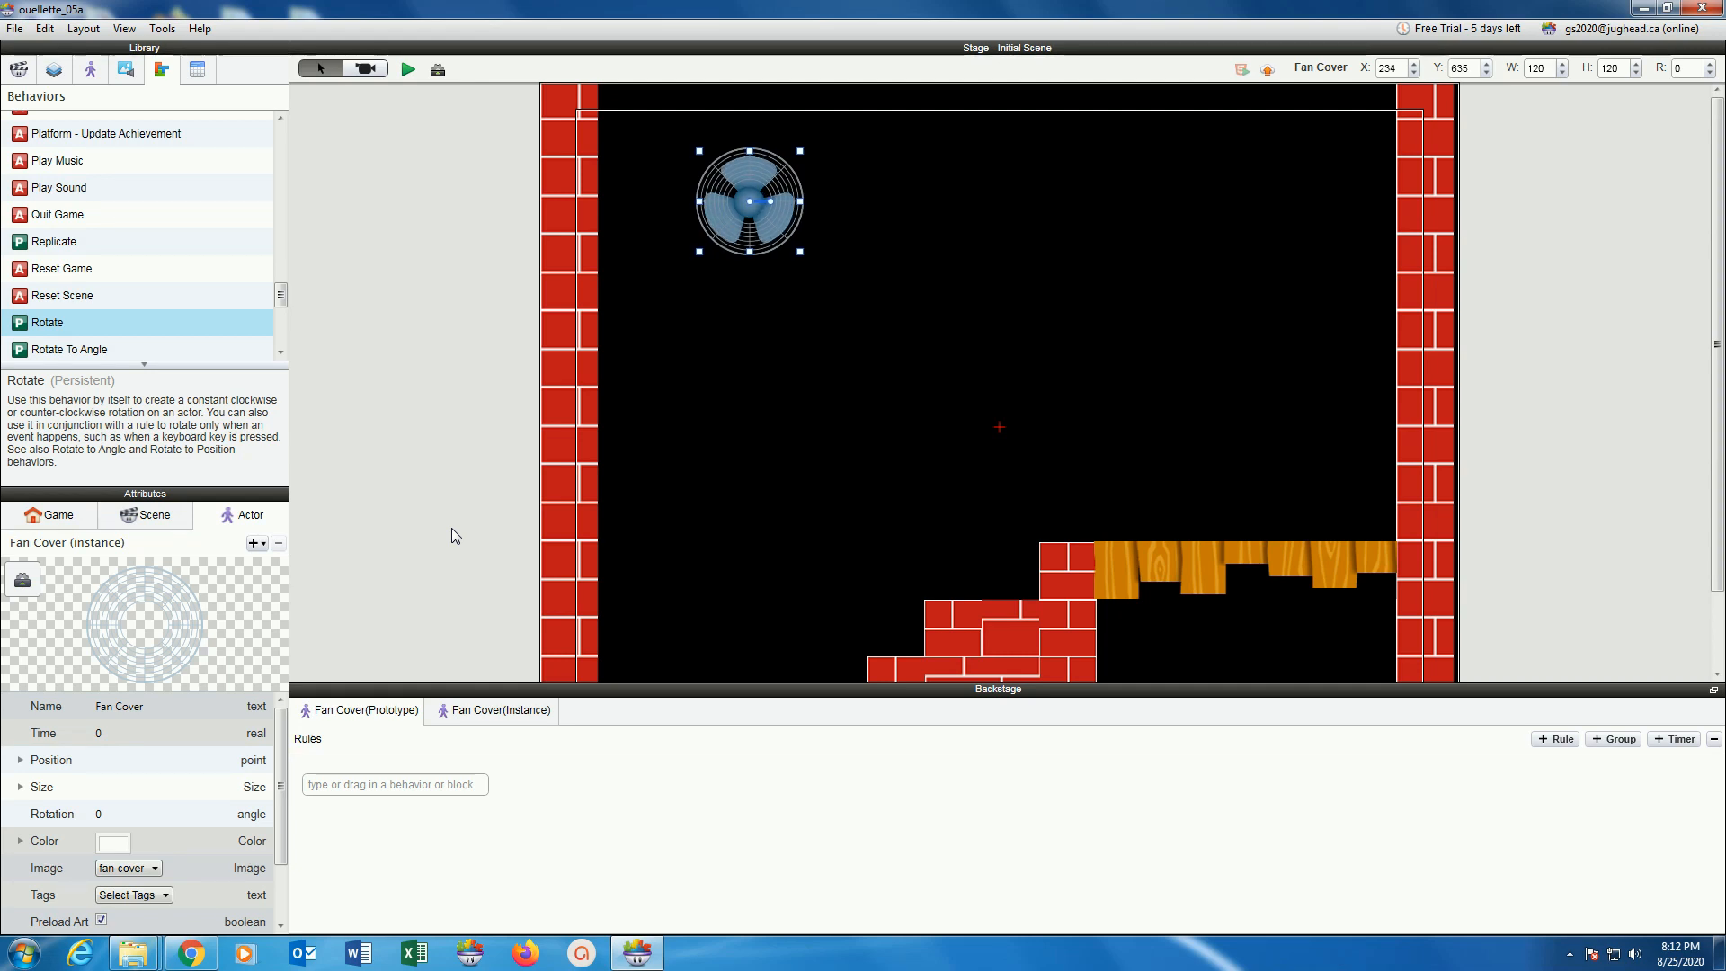
left_click(408, 71)
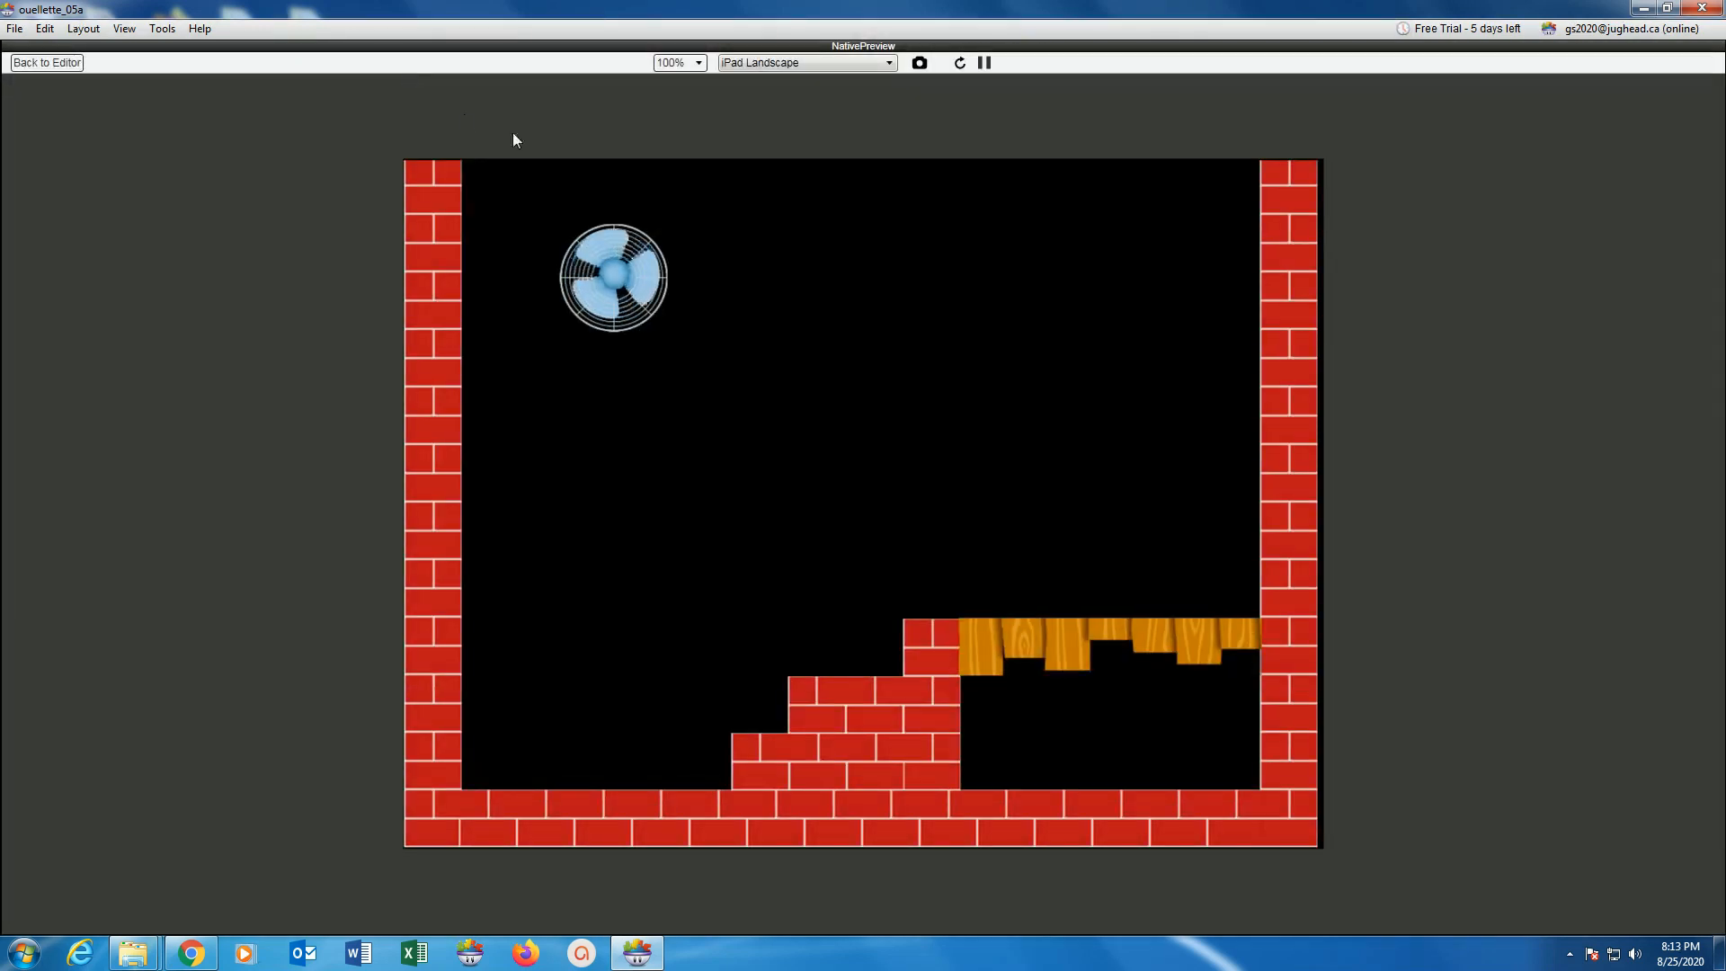
left_click(22, 66)
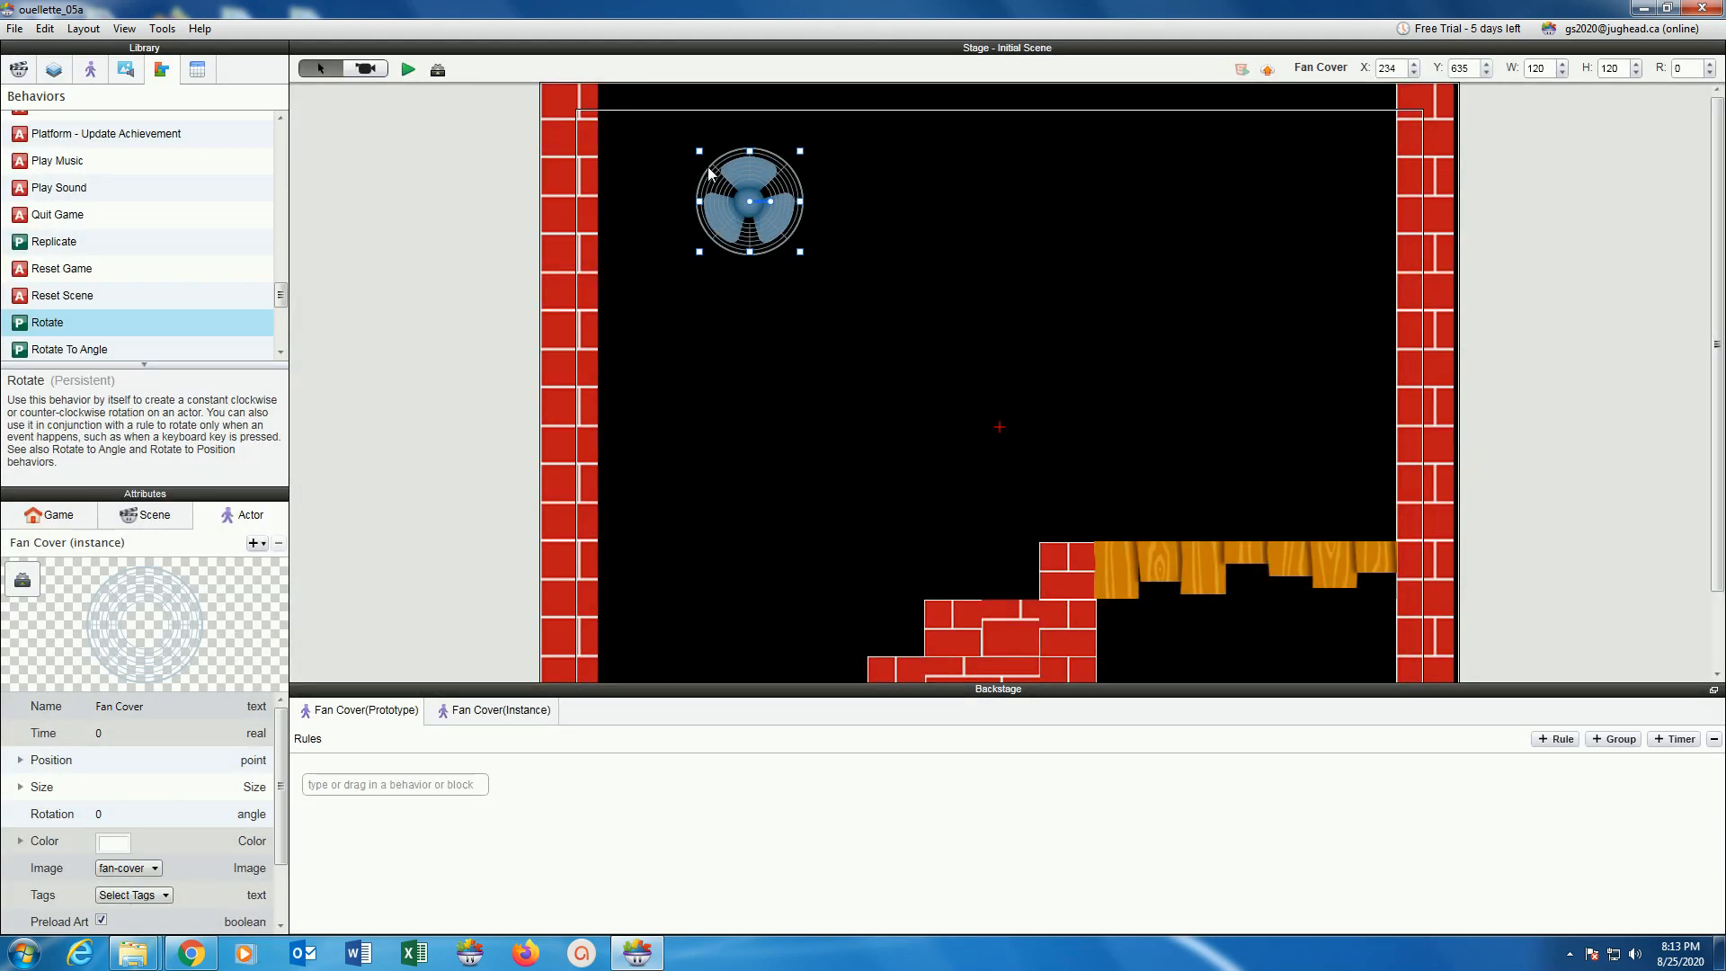
Move the Fan Cover up to Y 636 and preview the game again.
key("Up")
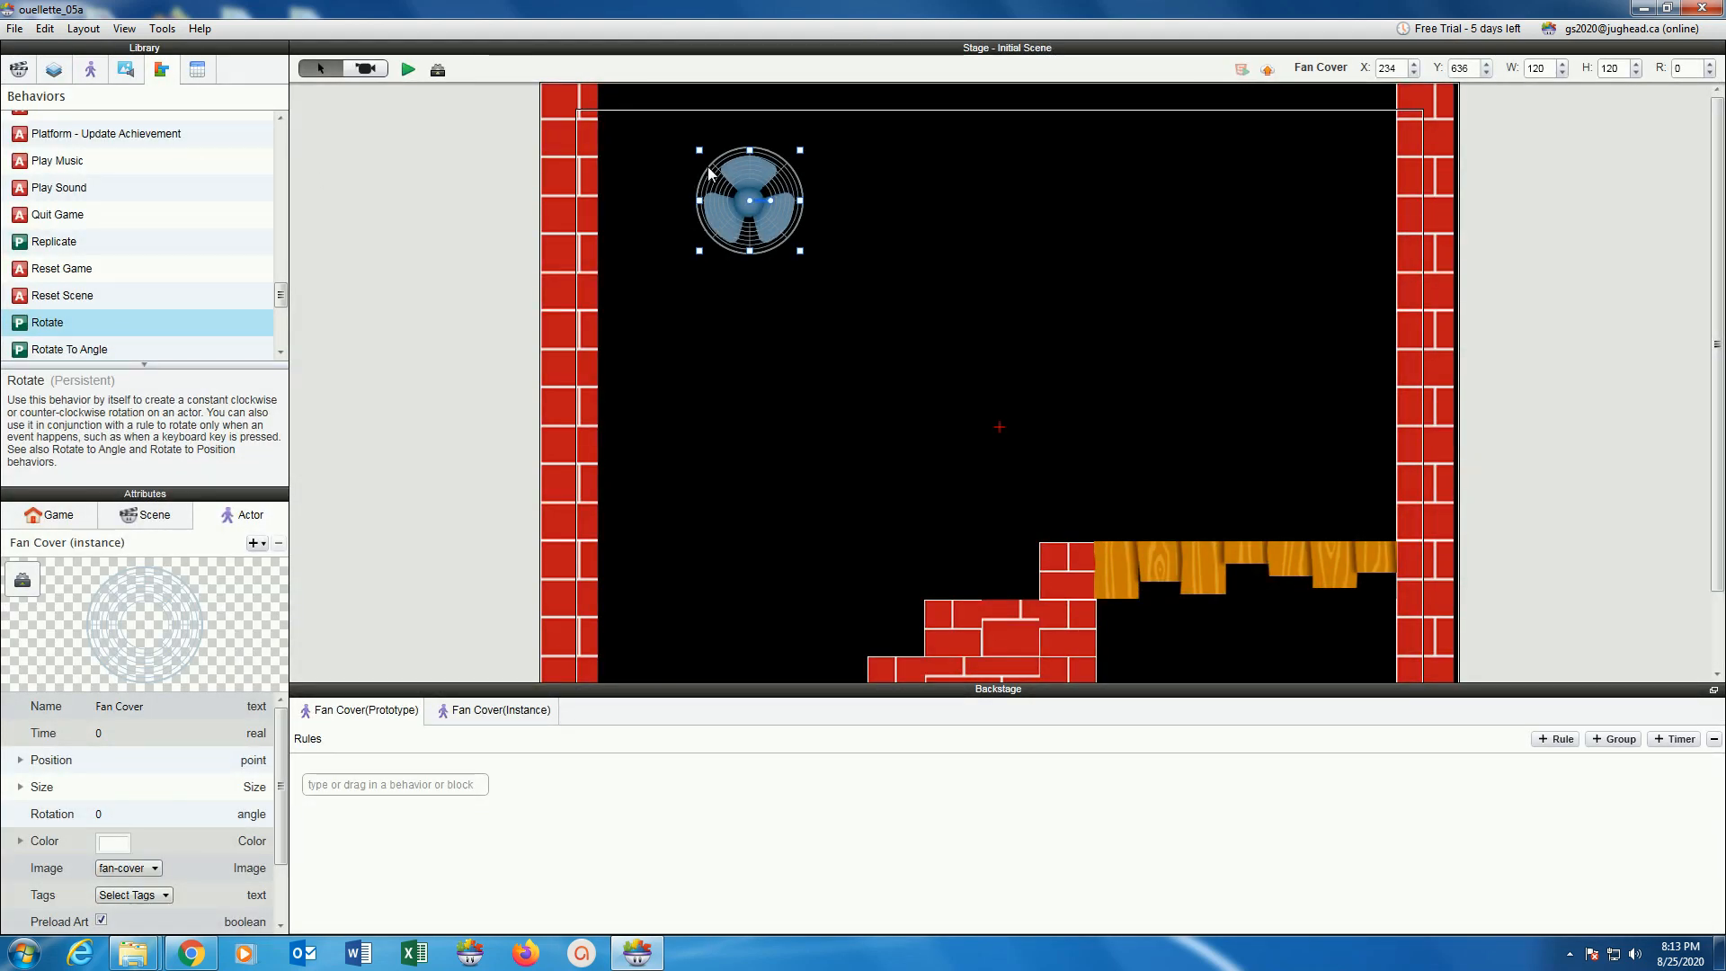
left_click(405, 69)
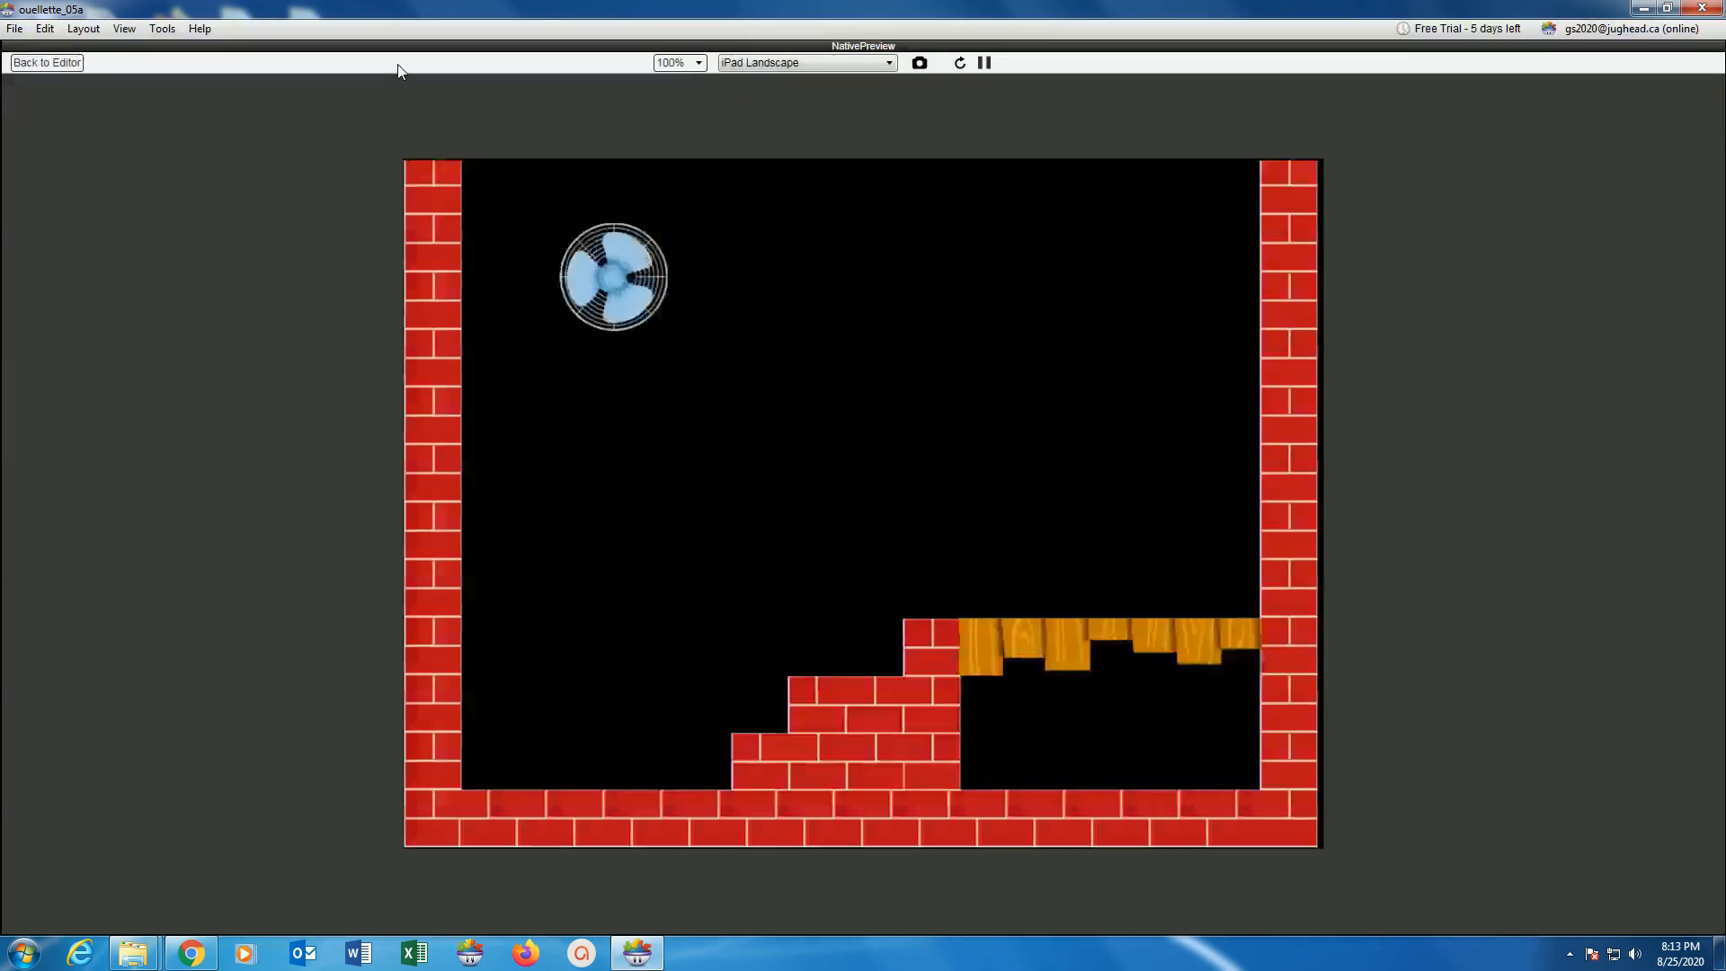
left_click(47, 62)
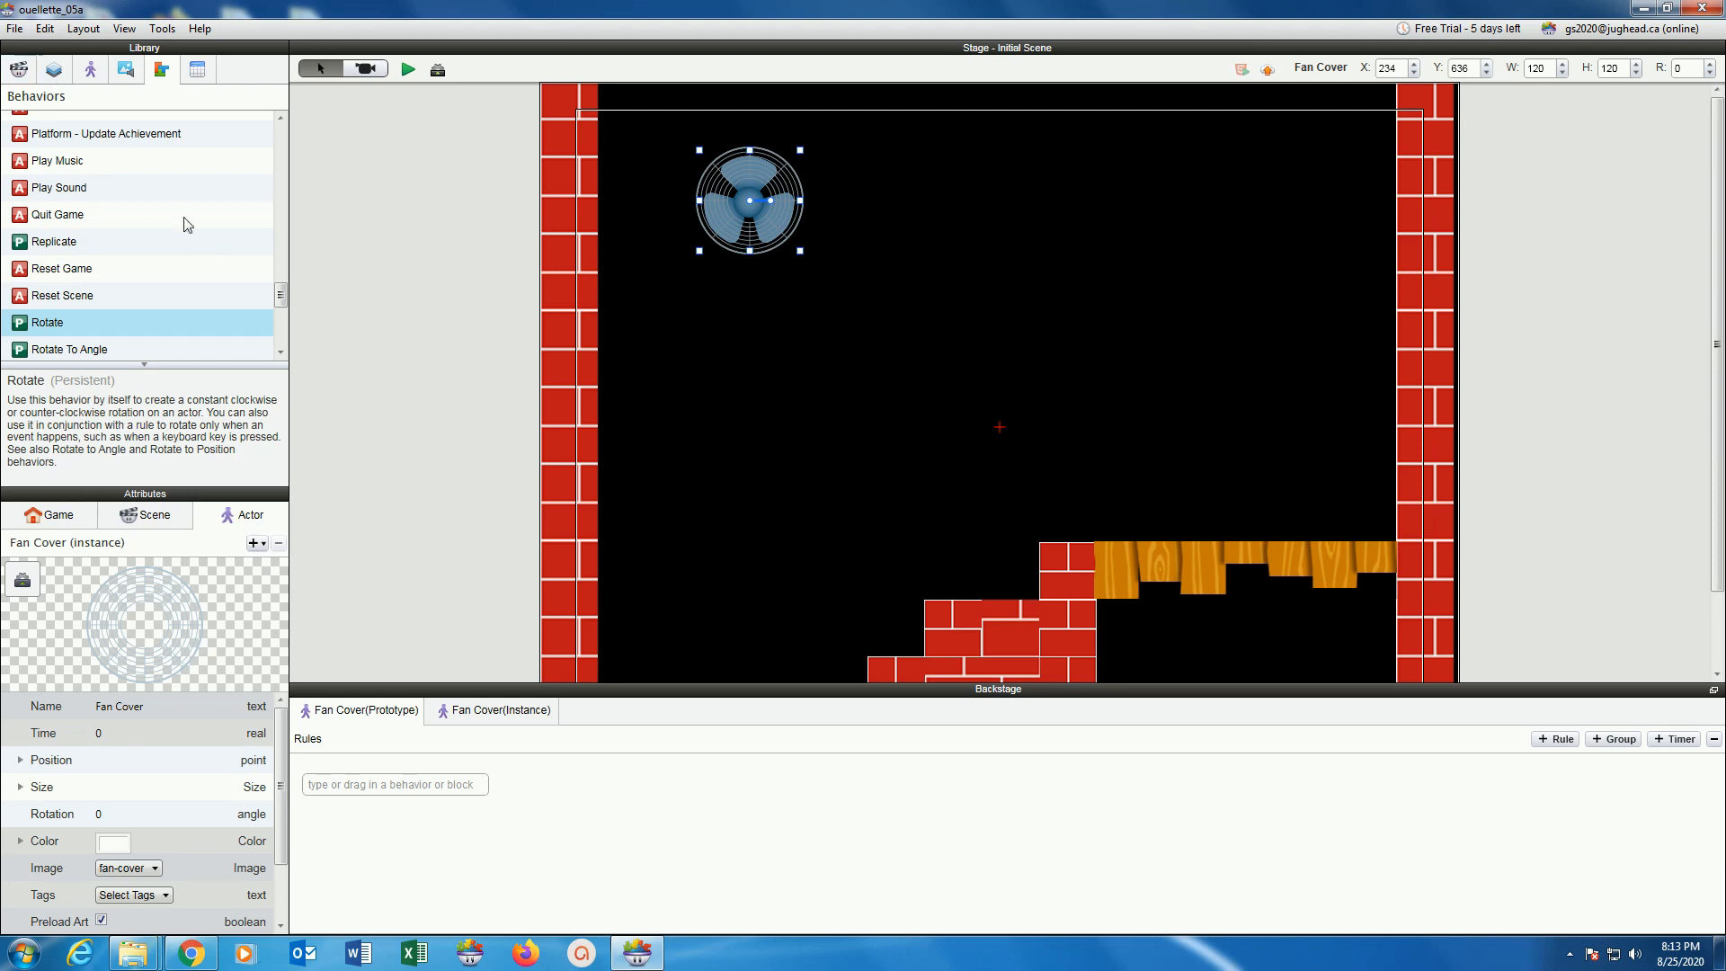
Place a second Fan Blade in the scene at about X 452, Y 630 and set its height to 100.
left_click(93, 71)
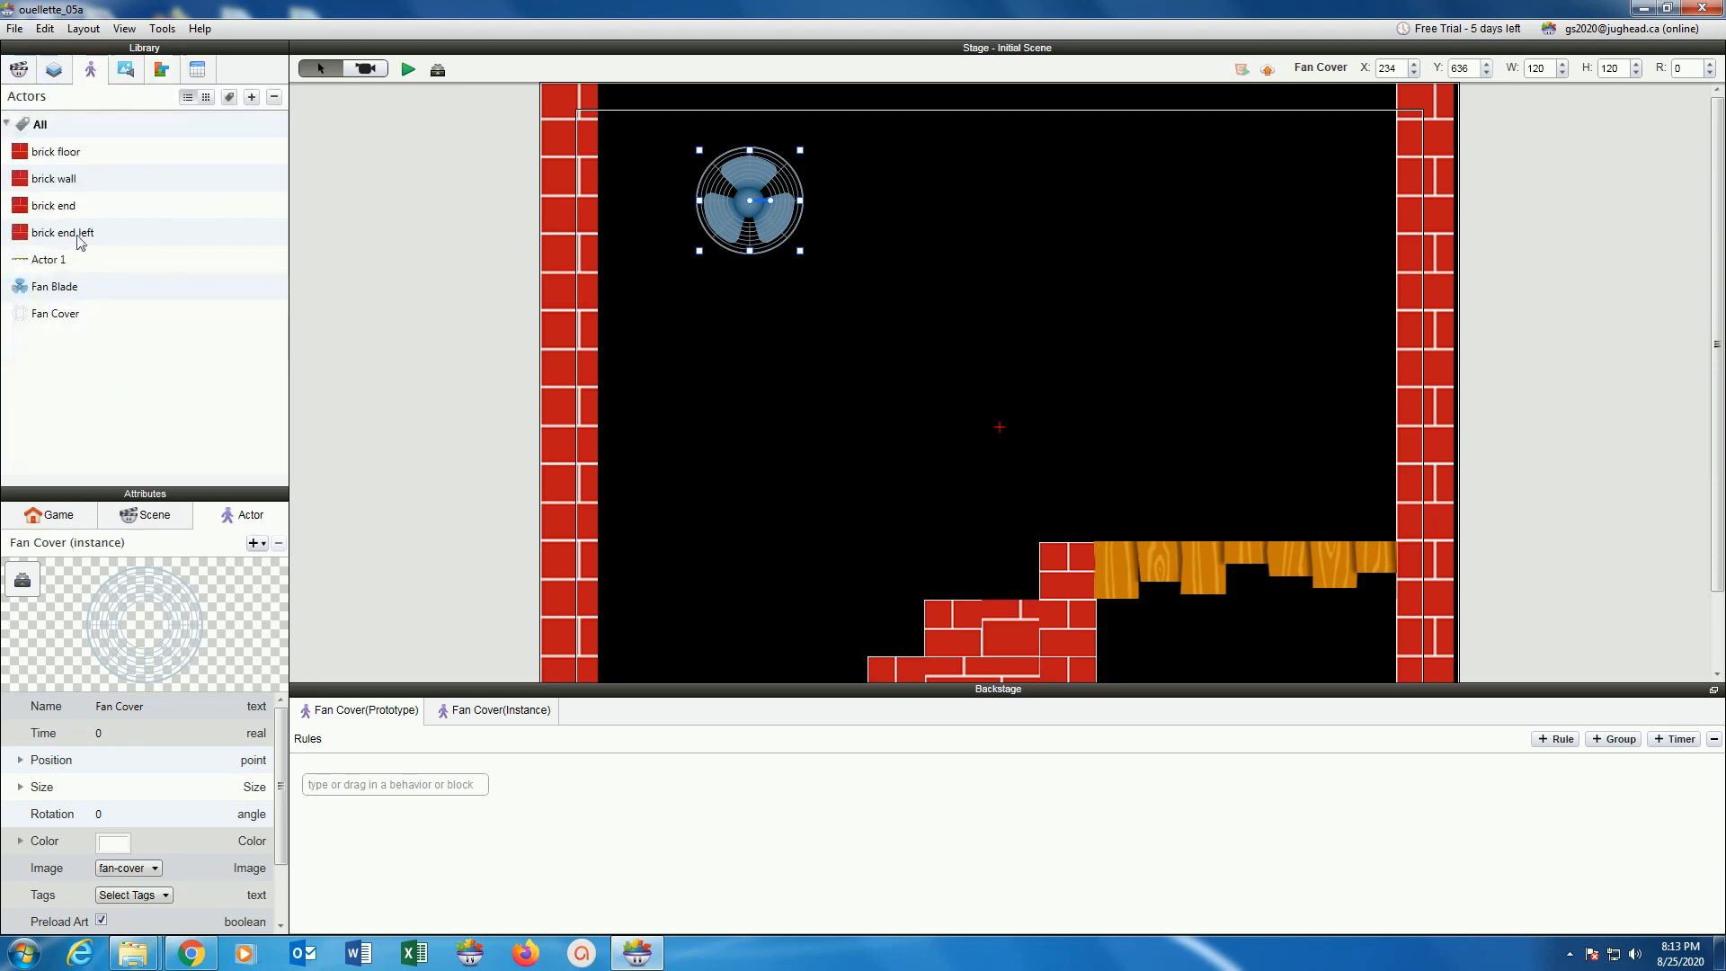
left_click_drag(38, 295, 948, 170)
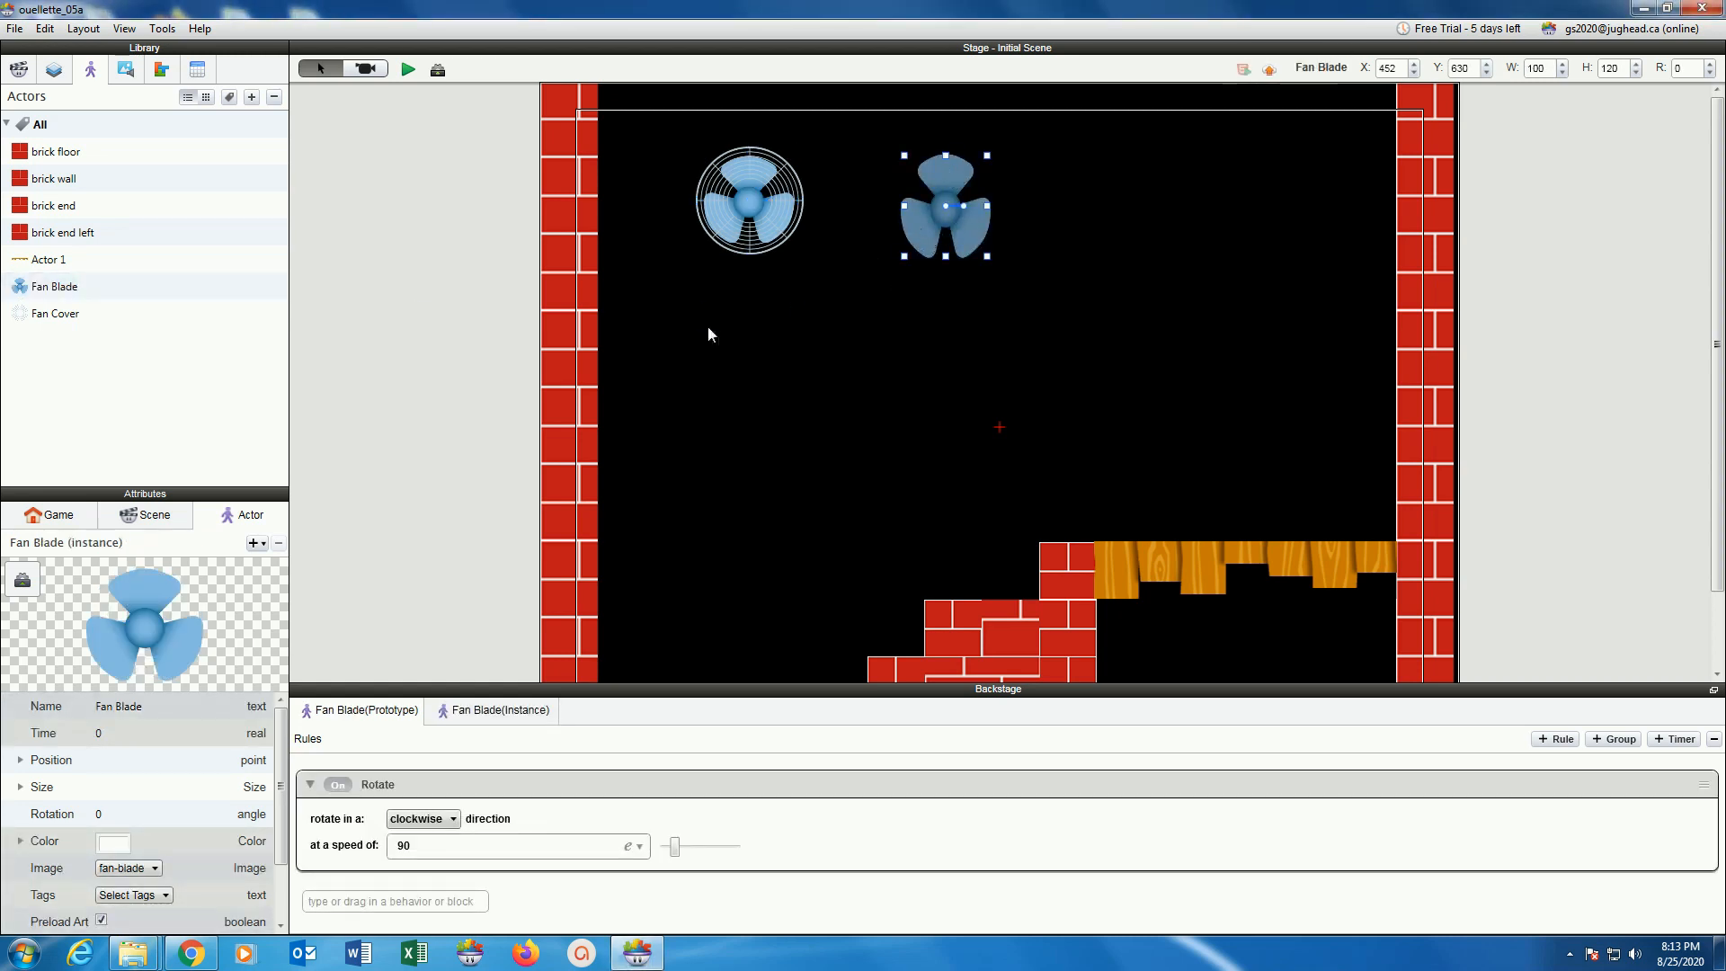
left_click(21, 787)
left_click(109, 843)
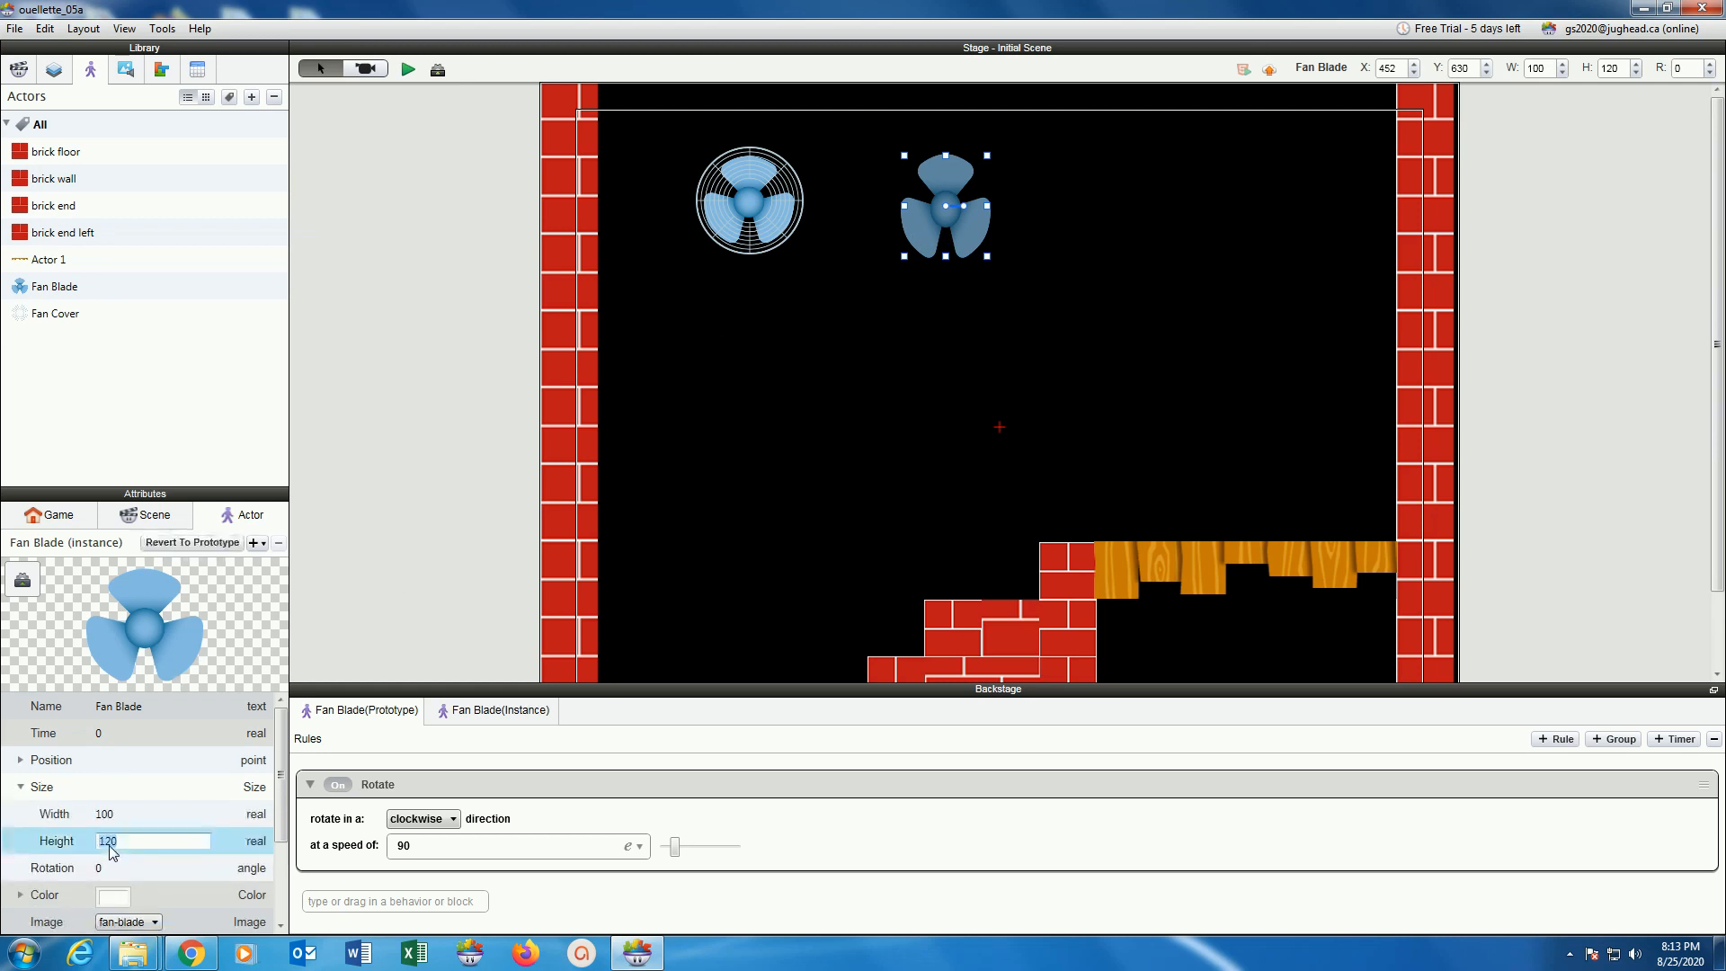
type("100")
key("Return")
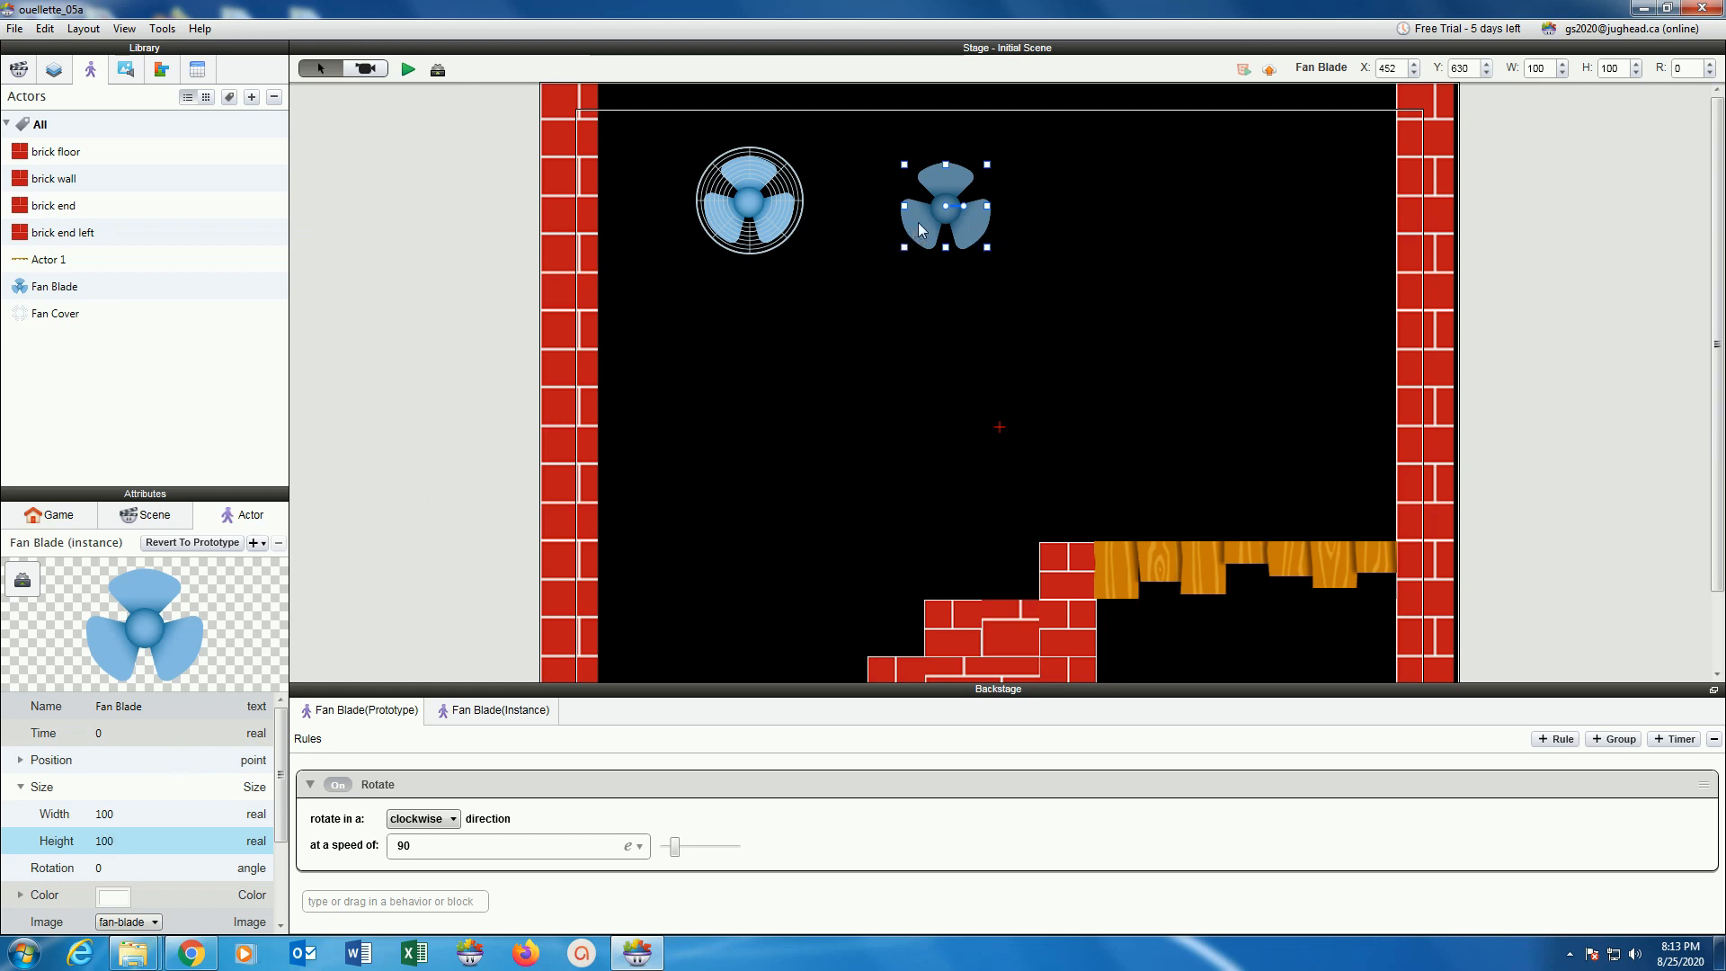
Copy the resized second Fan Blade to about X 778, Y 640, forming an evenly spaced row of three, and preview the game.
left_click_drag(921, 230, 1184, 239)
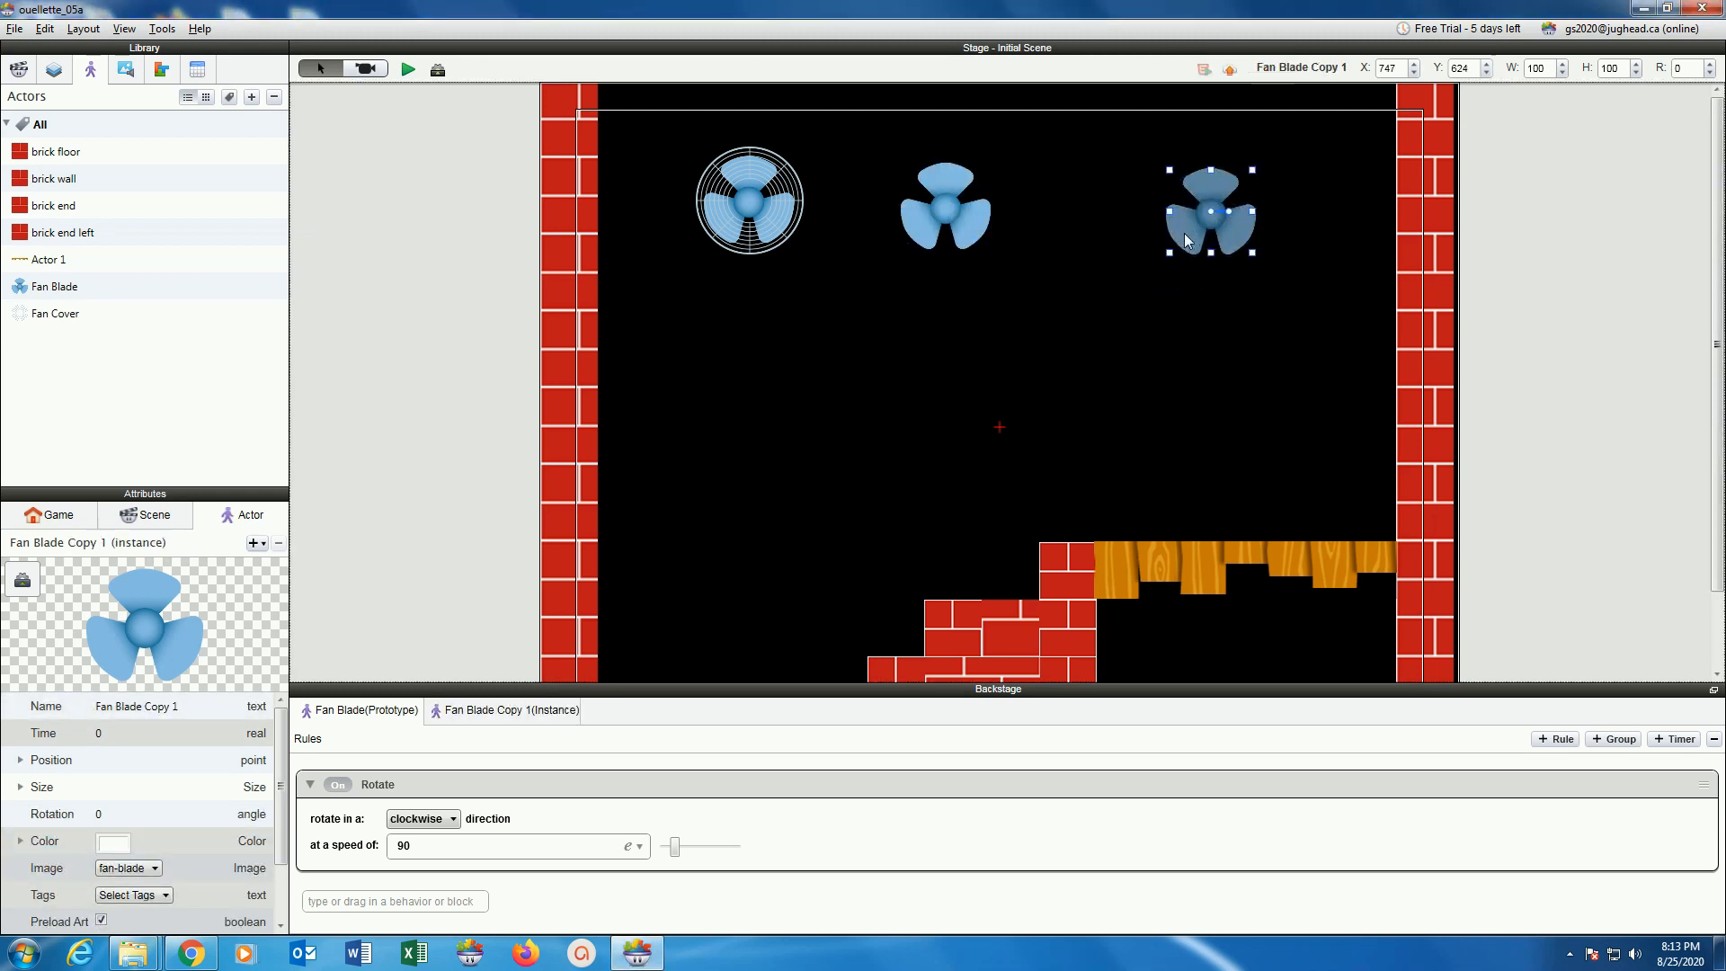
left_click(943, 244)
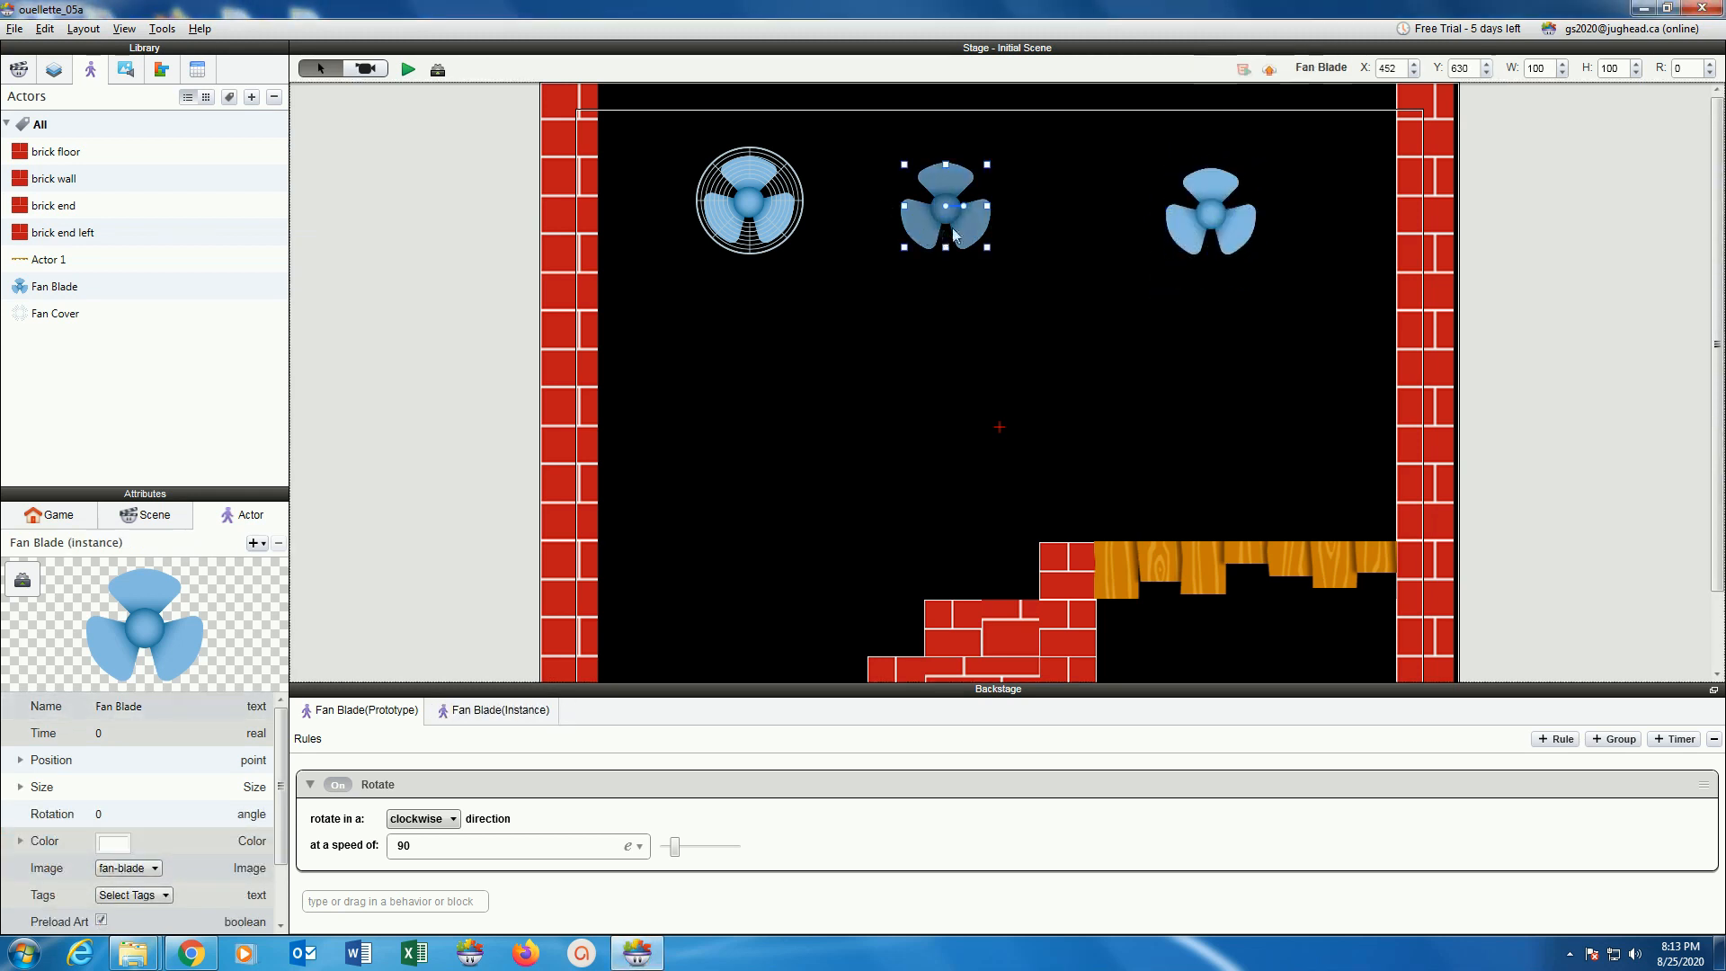
left_click_drag(921, 232, 967, 227)
left_click_drag(1216, 195, 1243, 179)
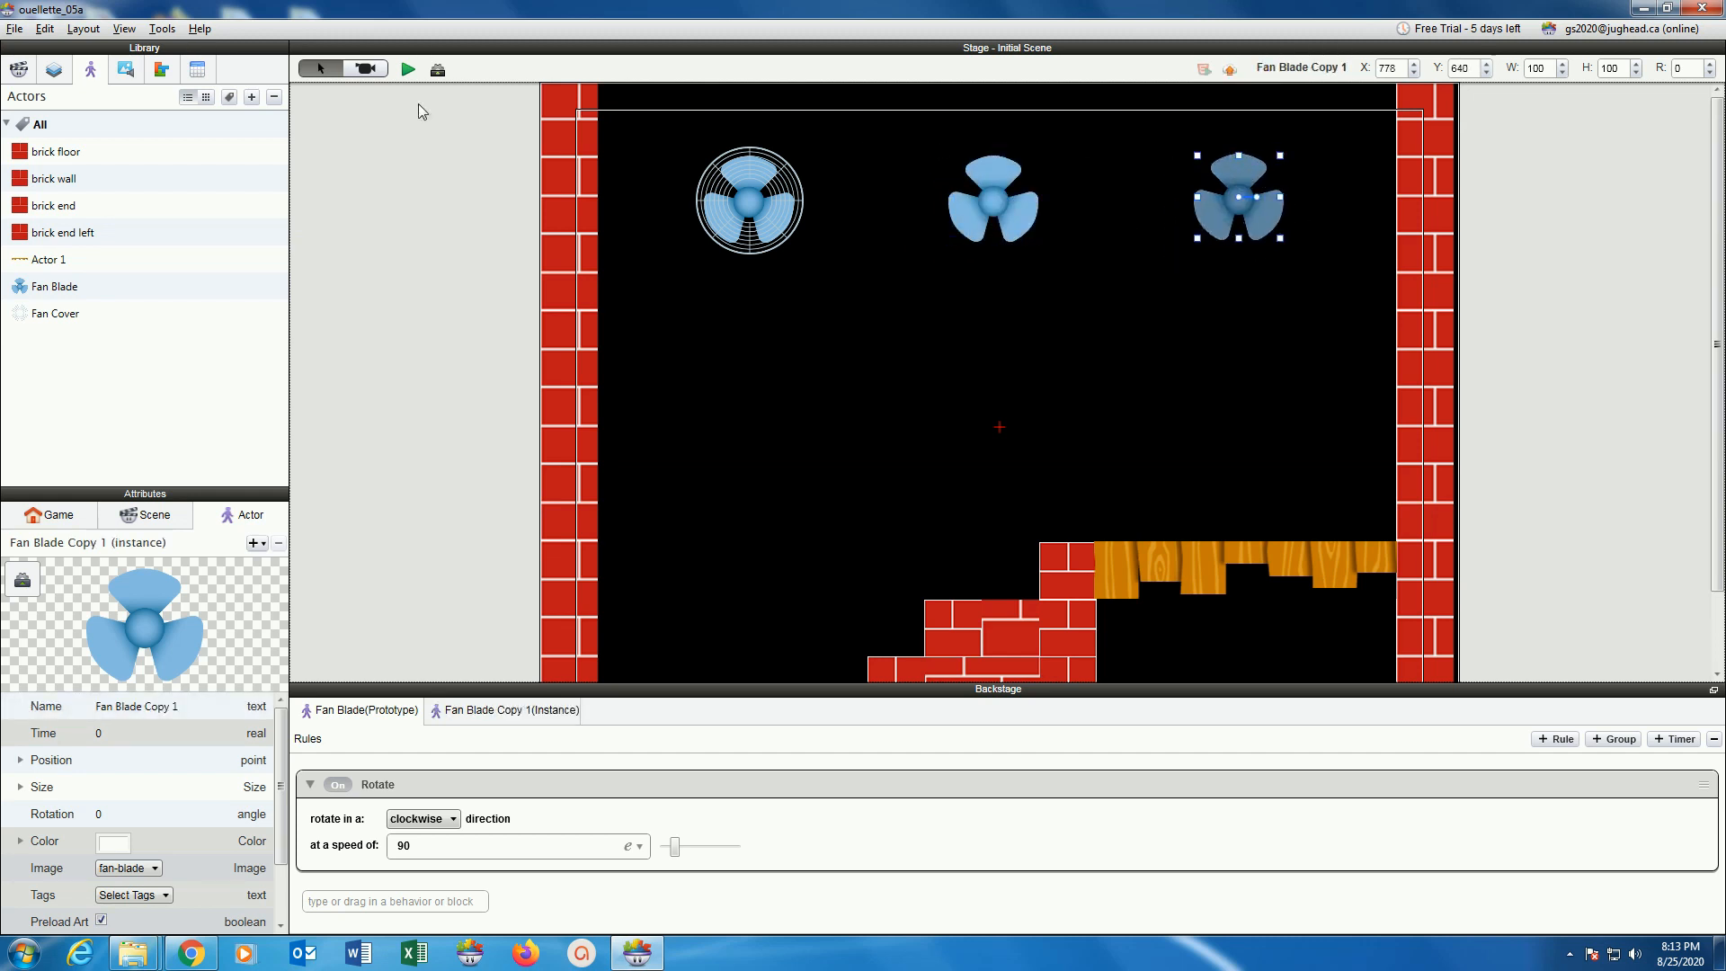
left_click(408, 70)
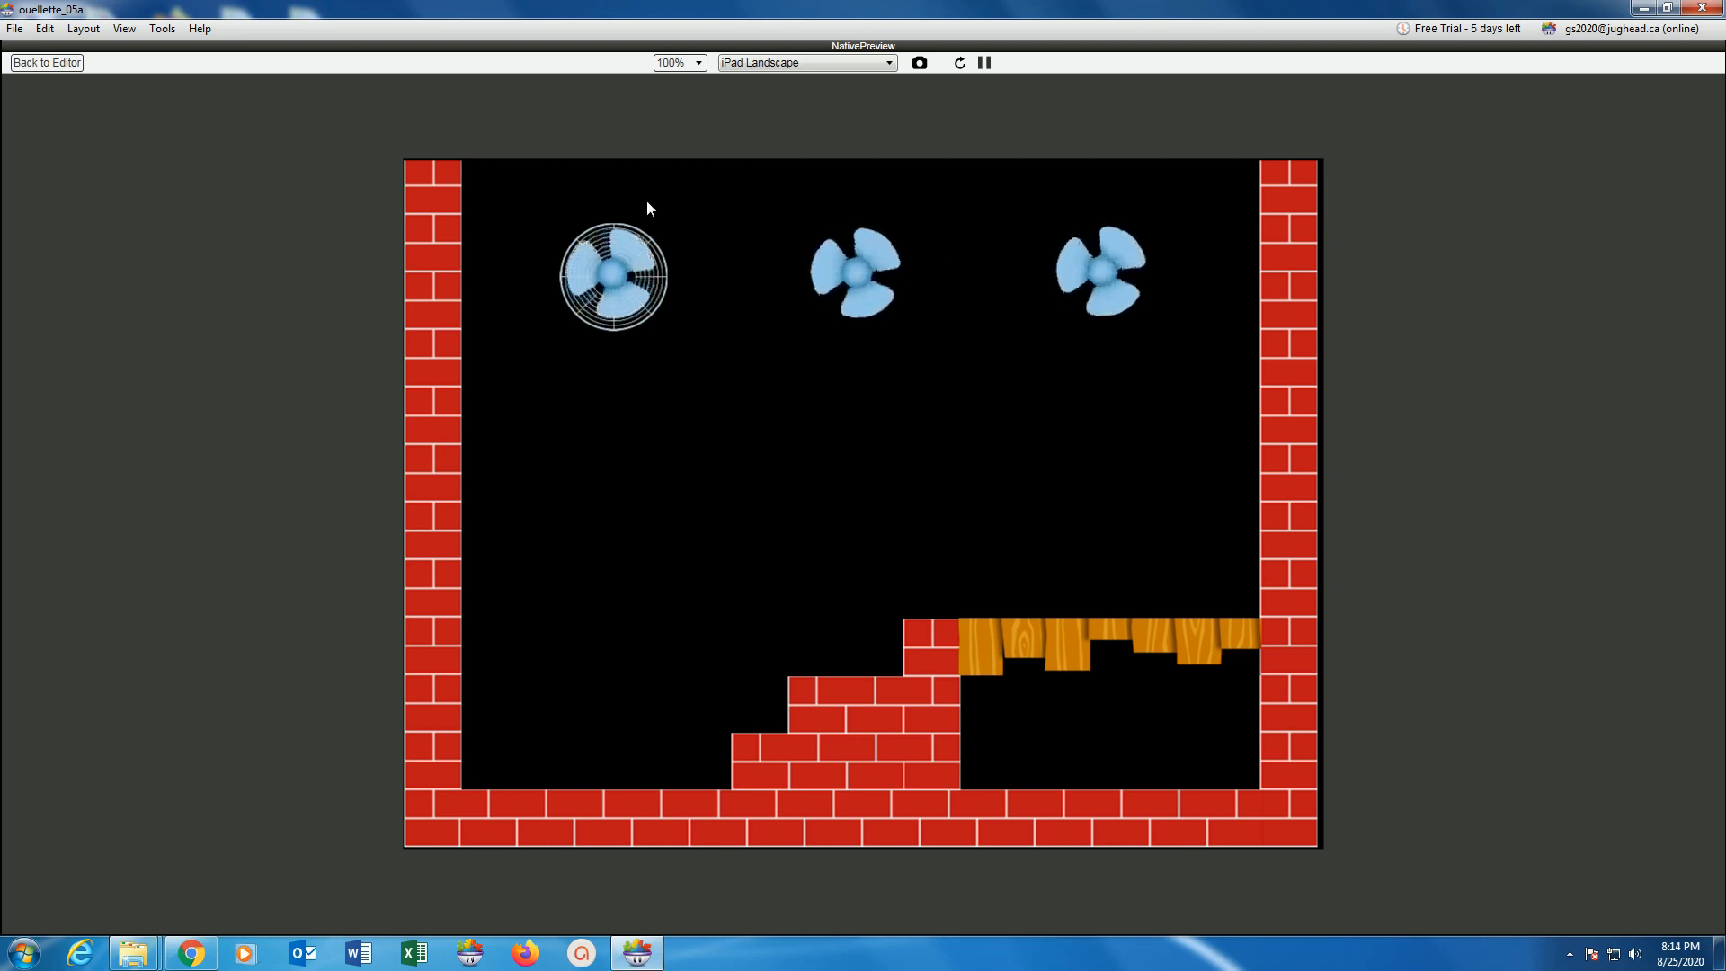
left_click(36, 62)
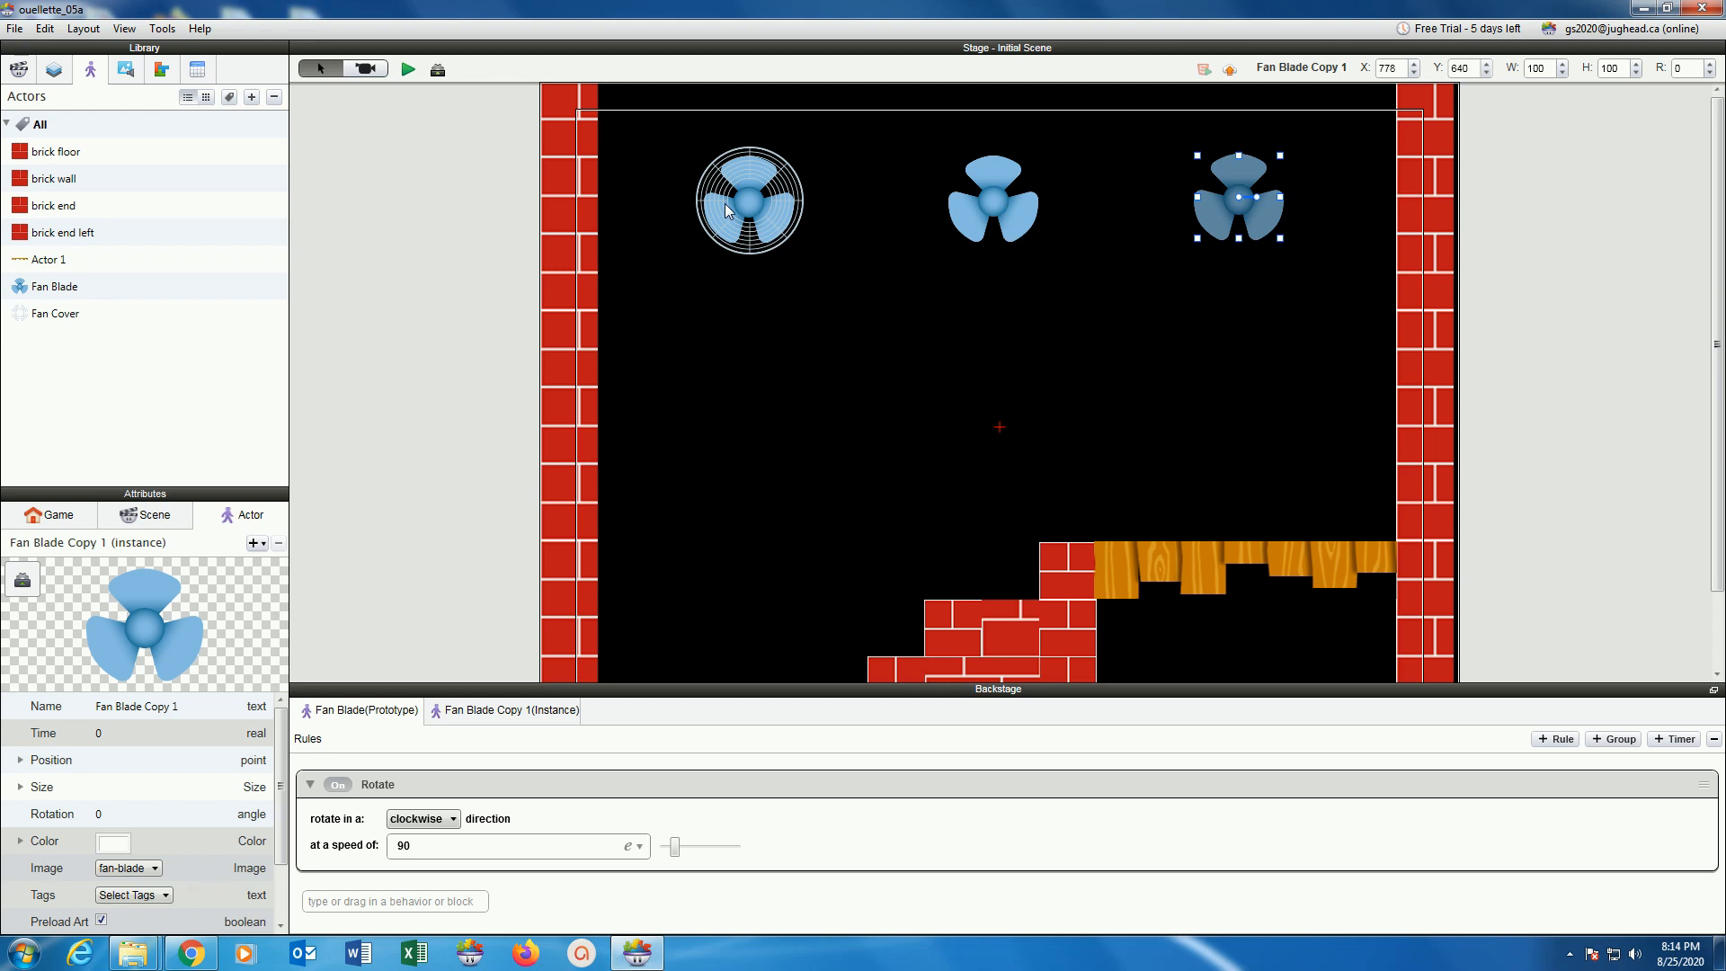
Place a Fan Cover over each of the two uncovered Fan Blades in the row.
left_click(86, 316)
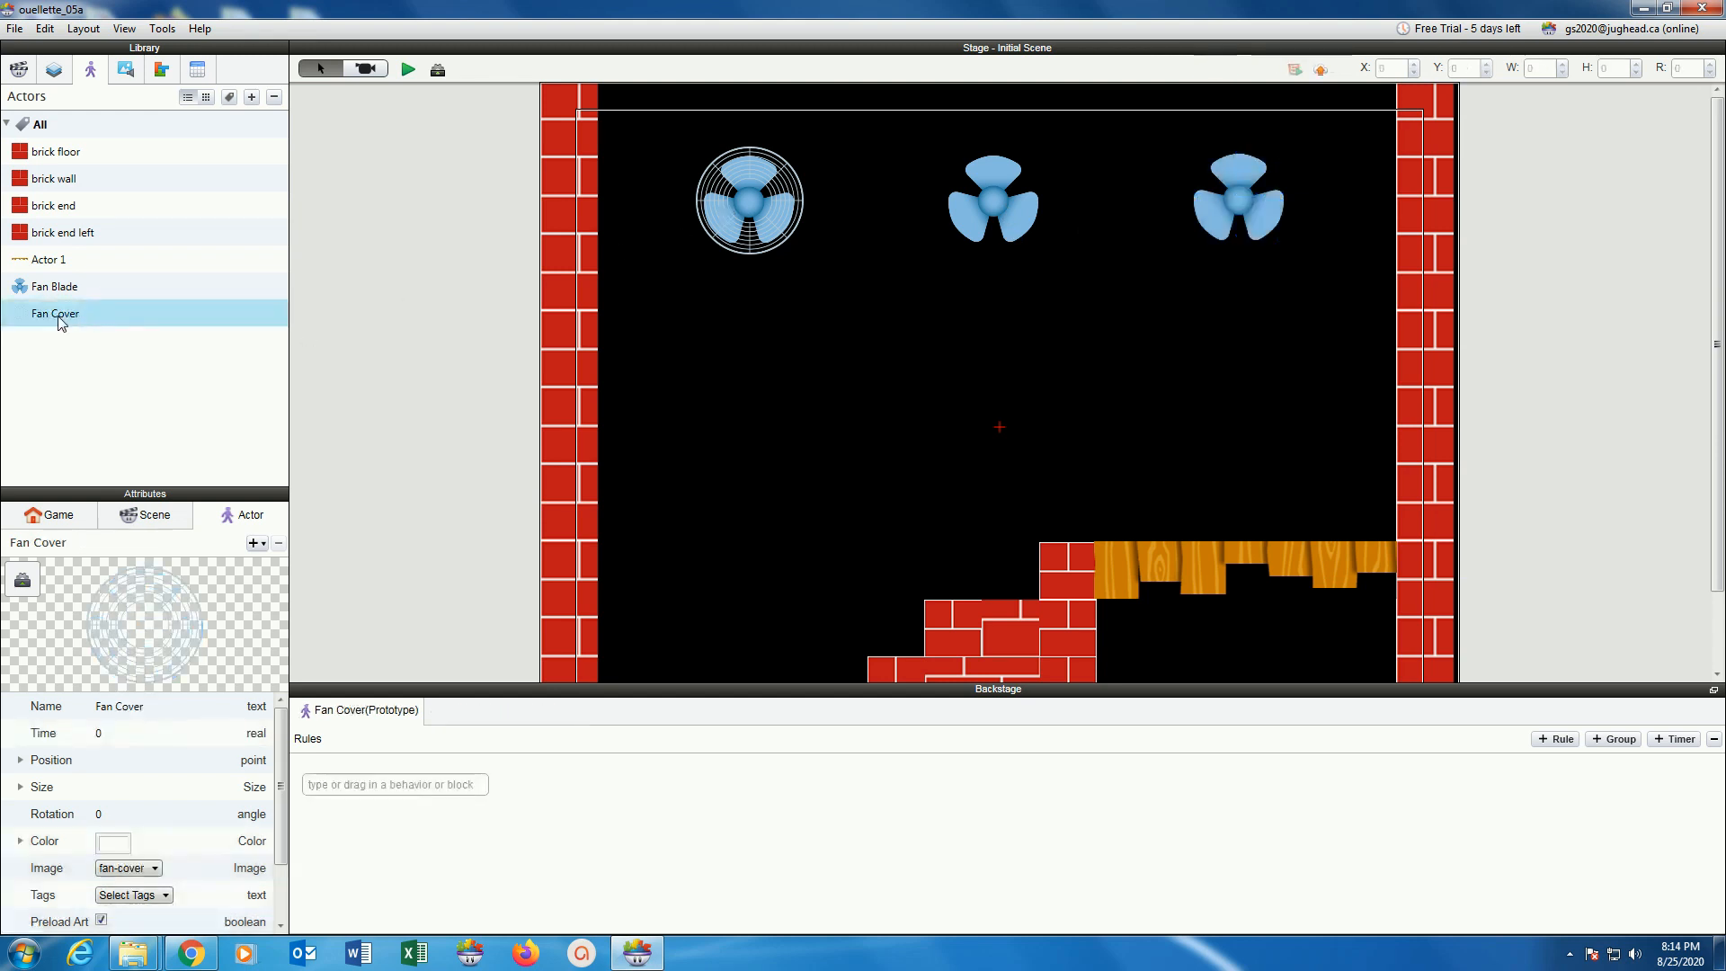
left_click_drag(715, 189, 923, 193)
left_click_drag(883, 265, 1212, 200)
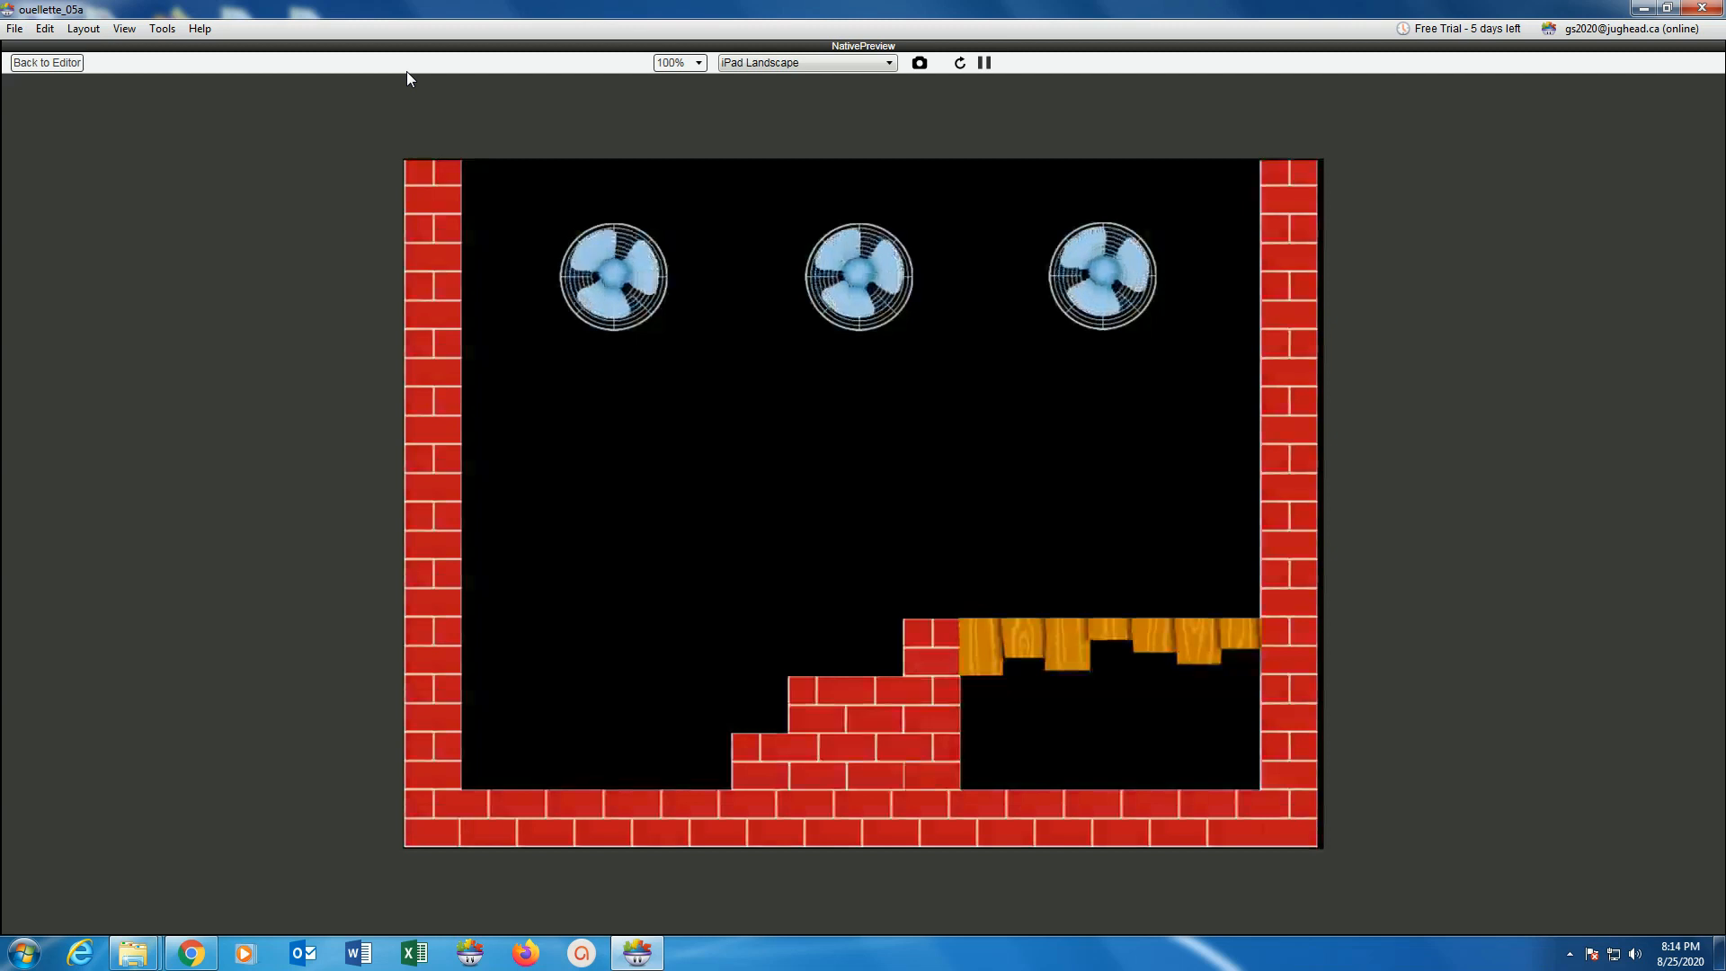
Return from the game preview to the editor and save the project.
left_click(74, 64)
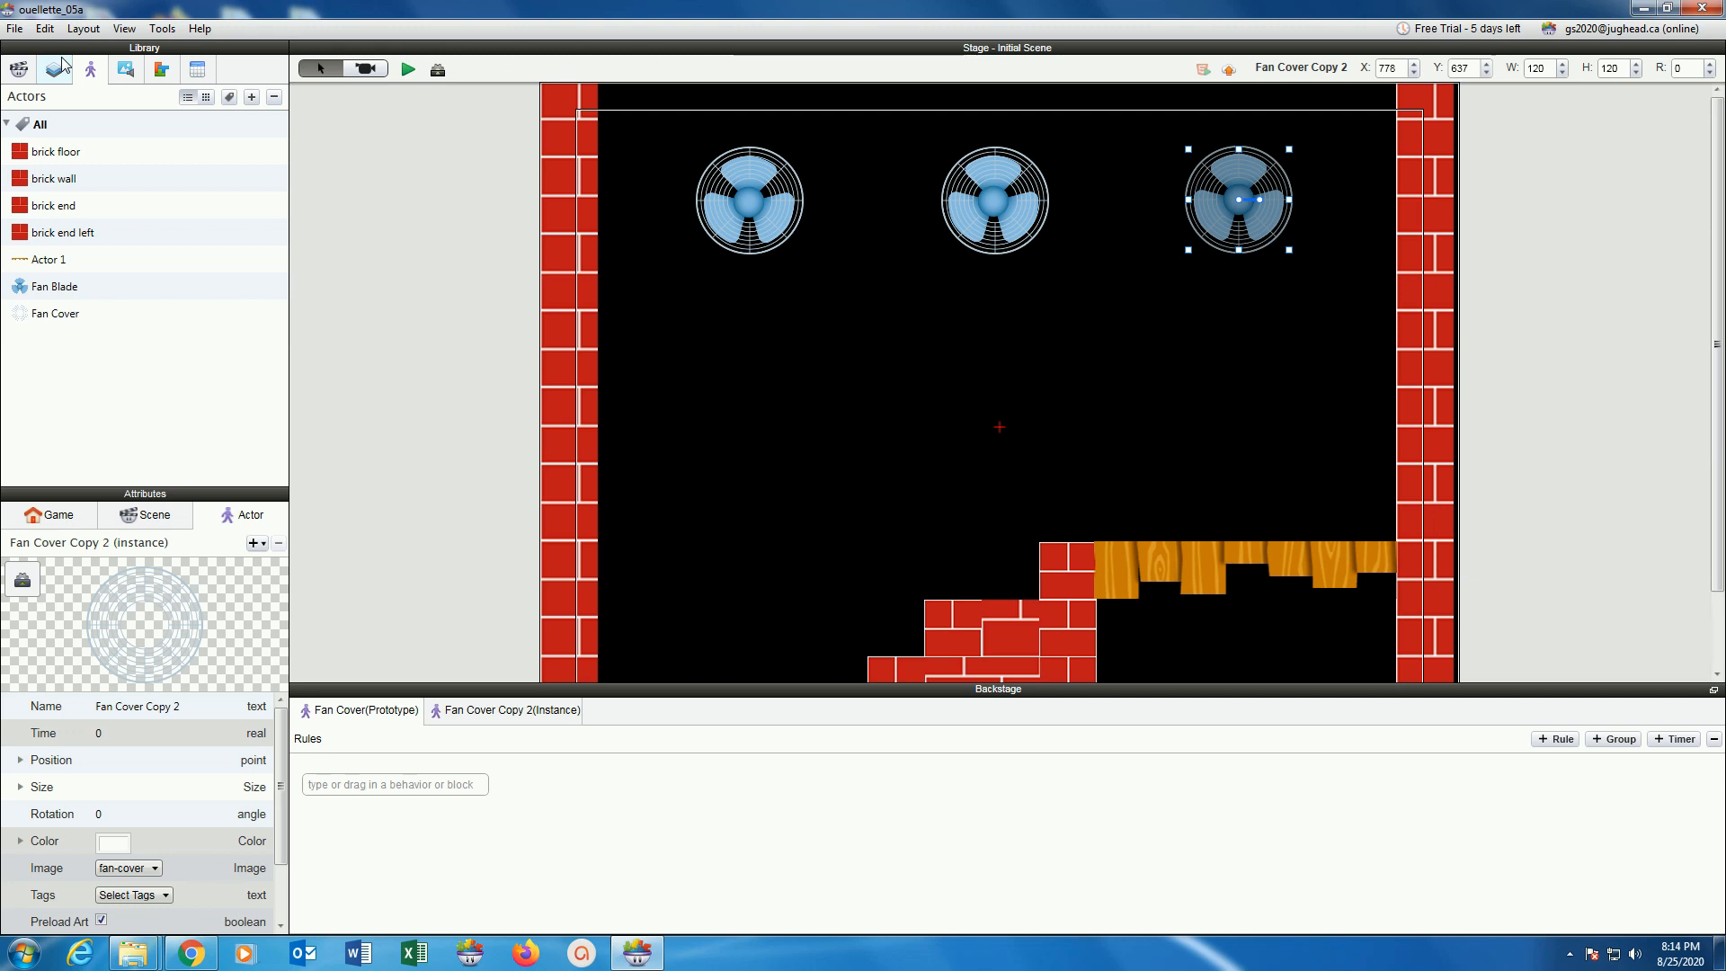
left_click(89, 401)
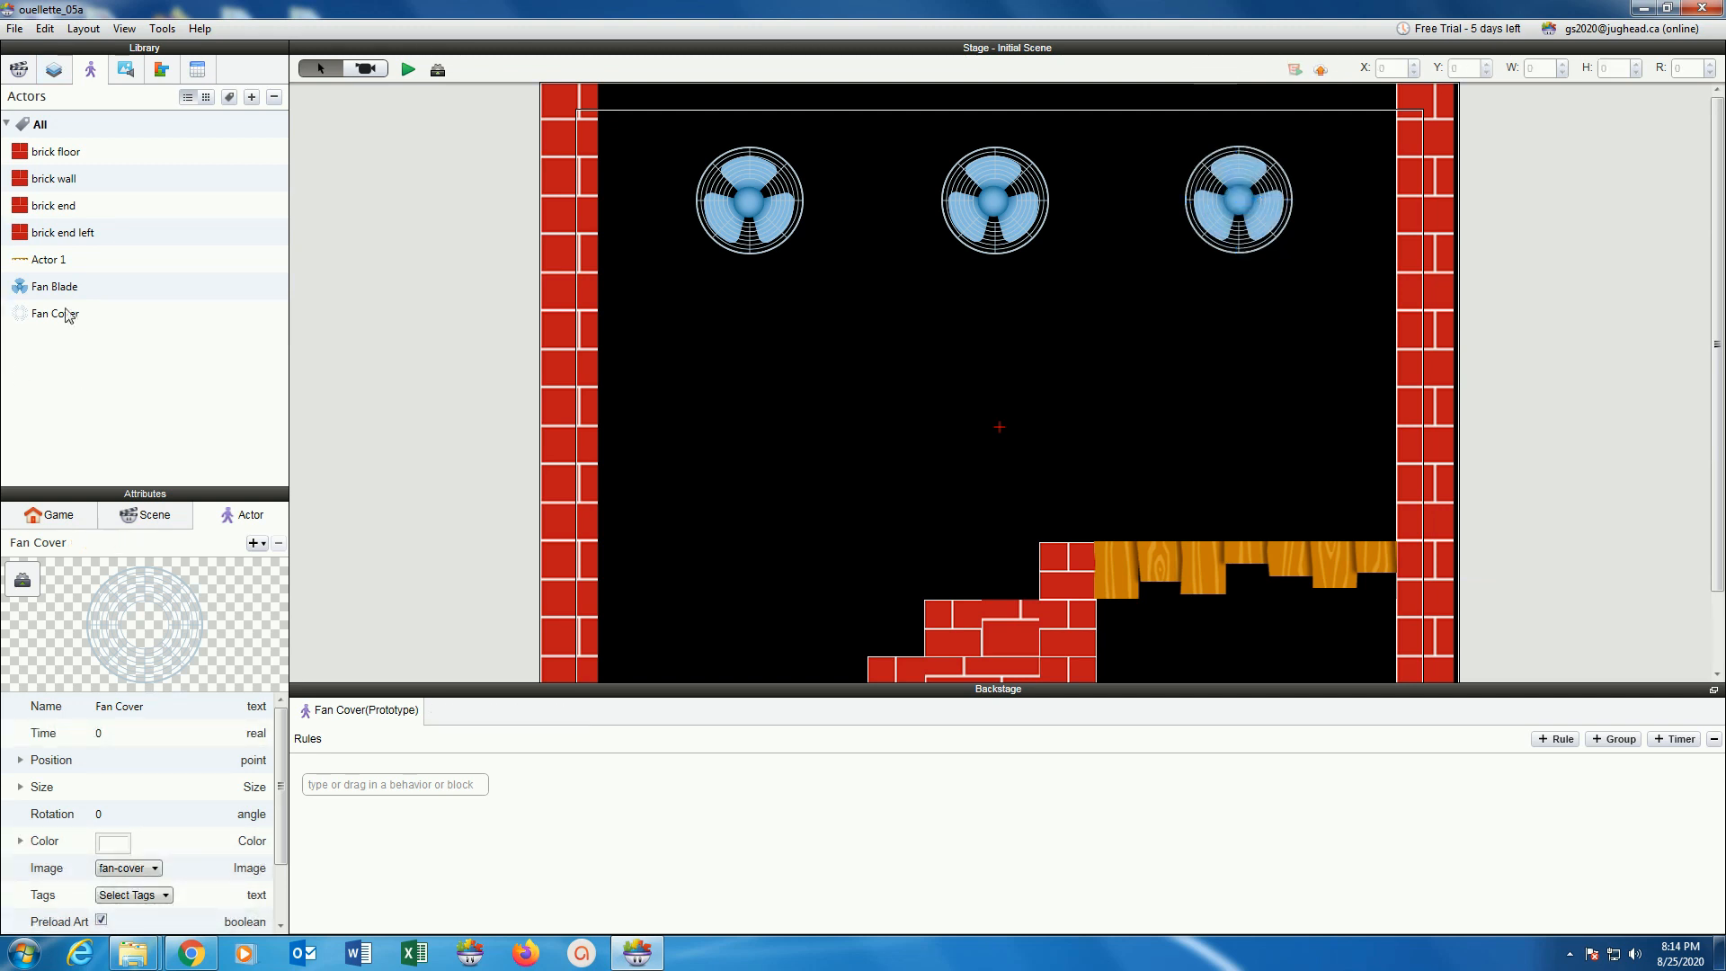
left_click(13, 28)
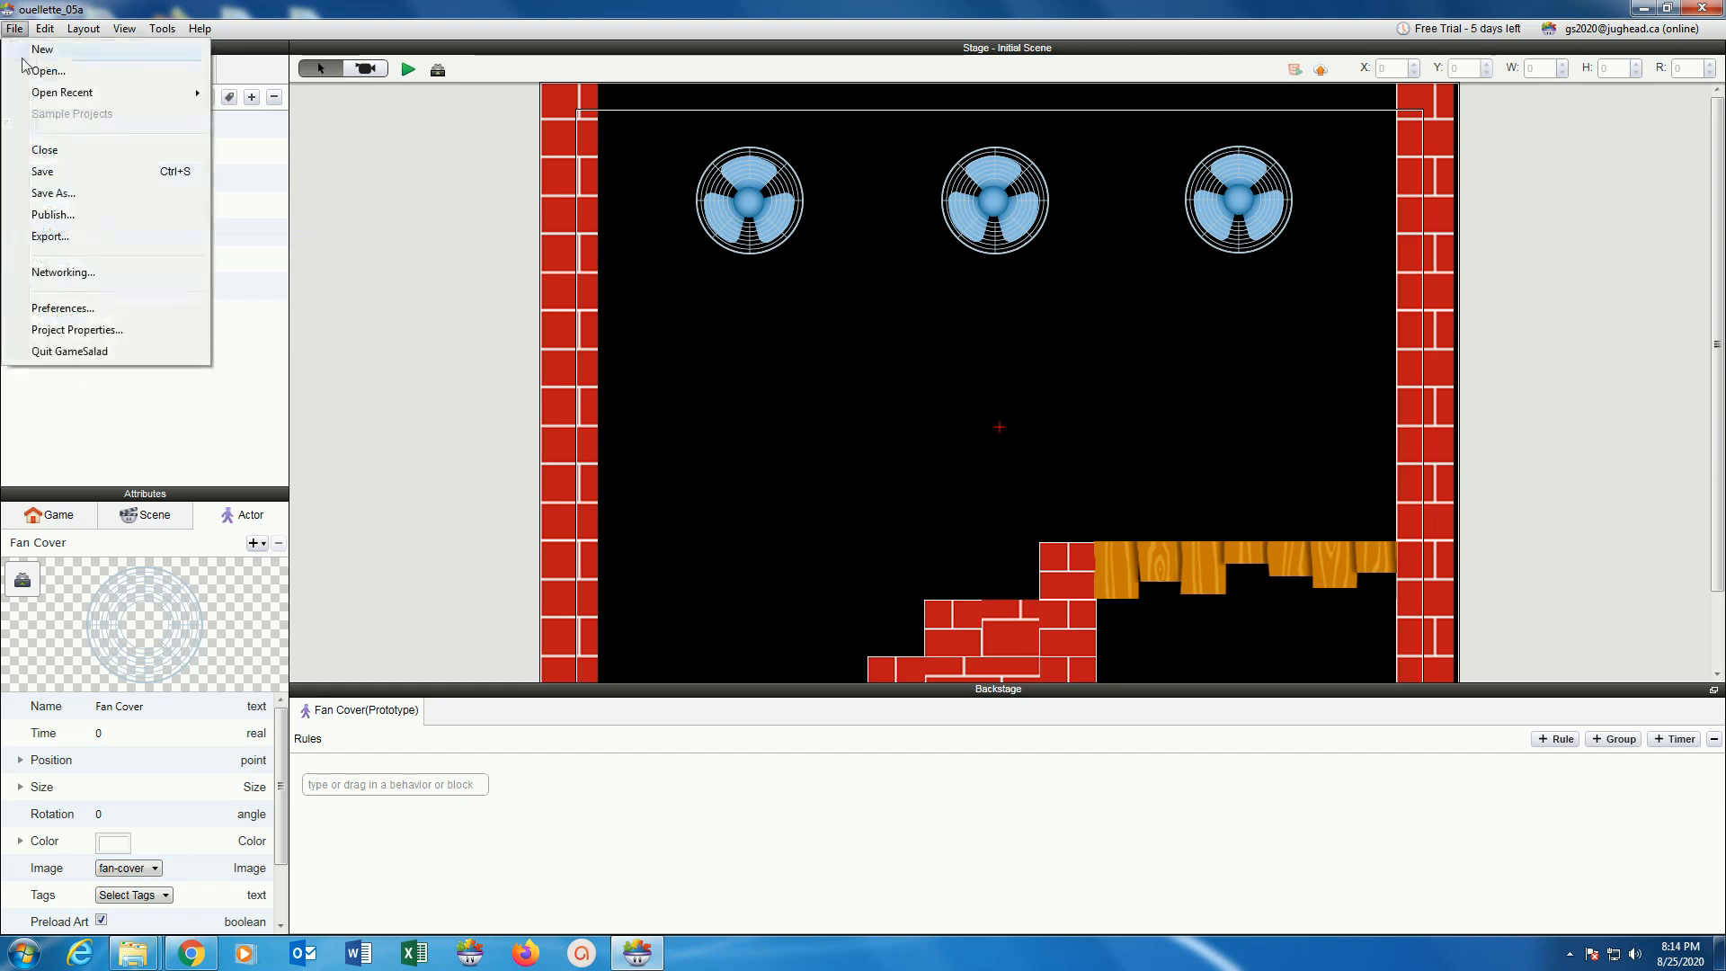
left_click(45, 171)
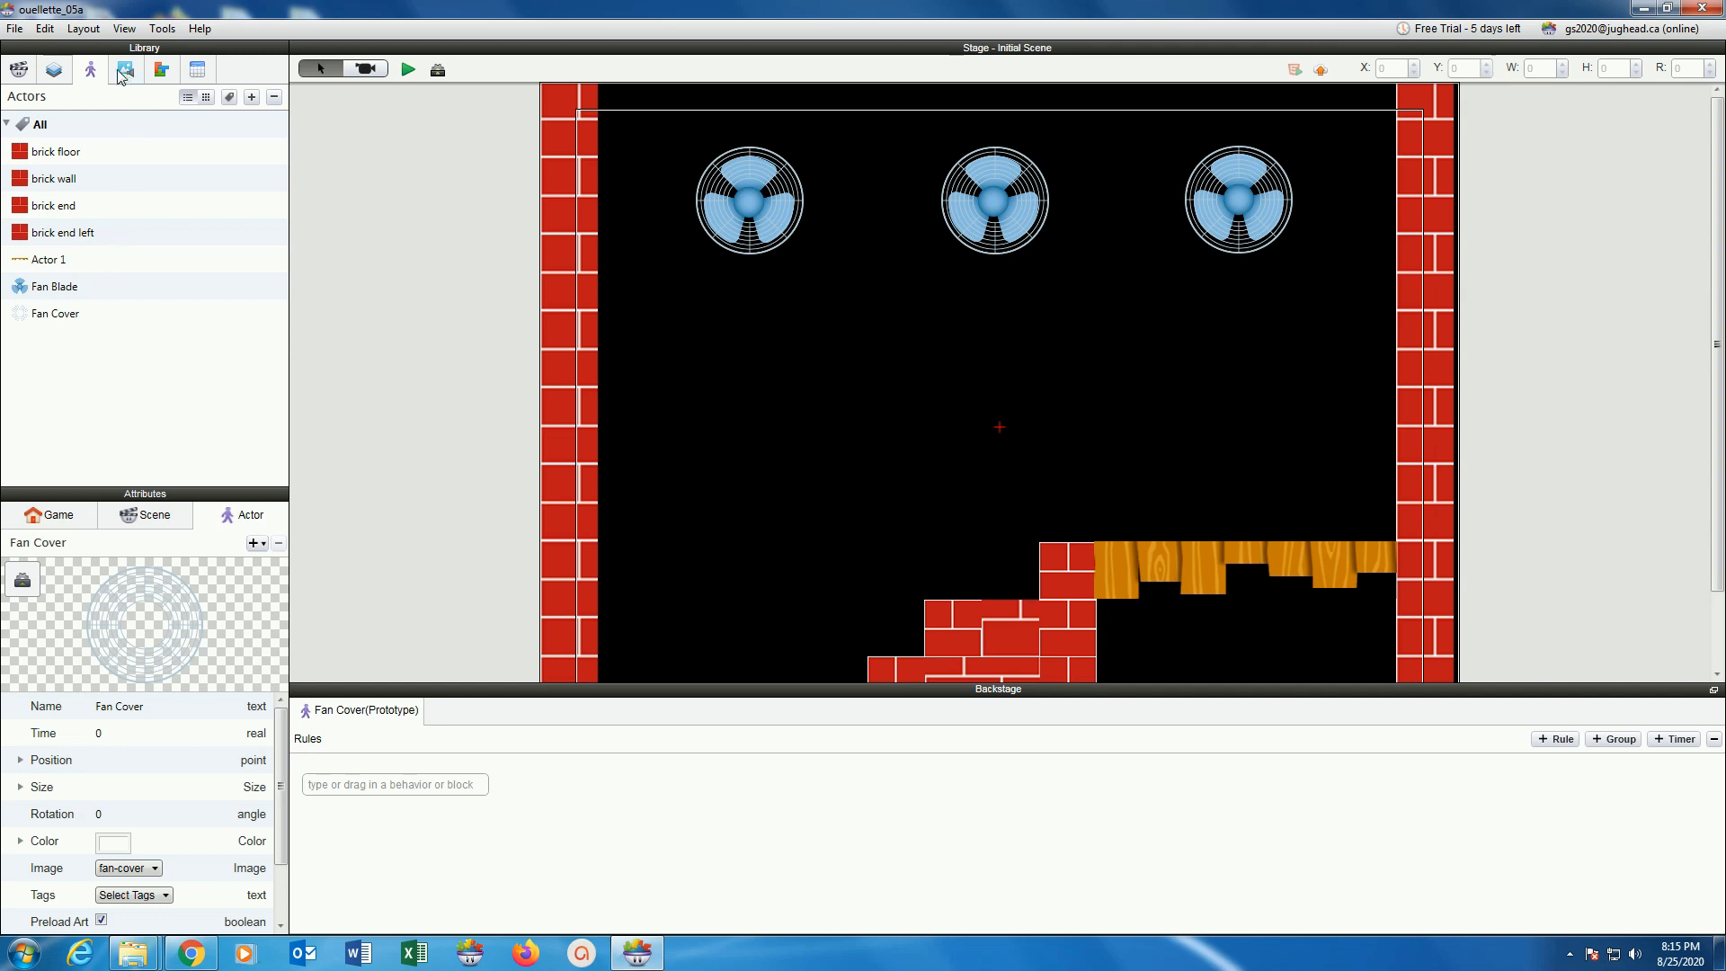
Create a new actor named Coin and assign it the coin01 image.
left_click(251, 97)
double_click(47, 342)
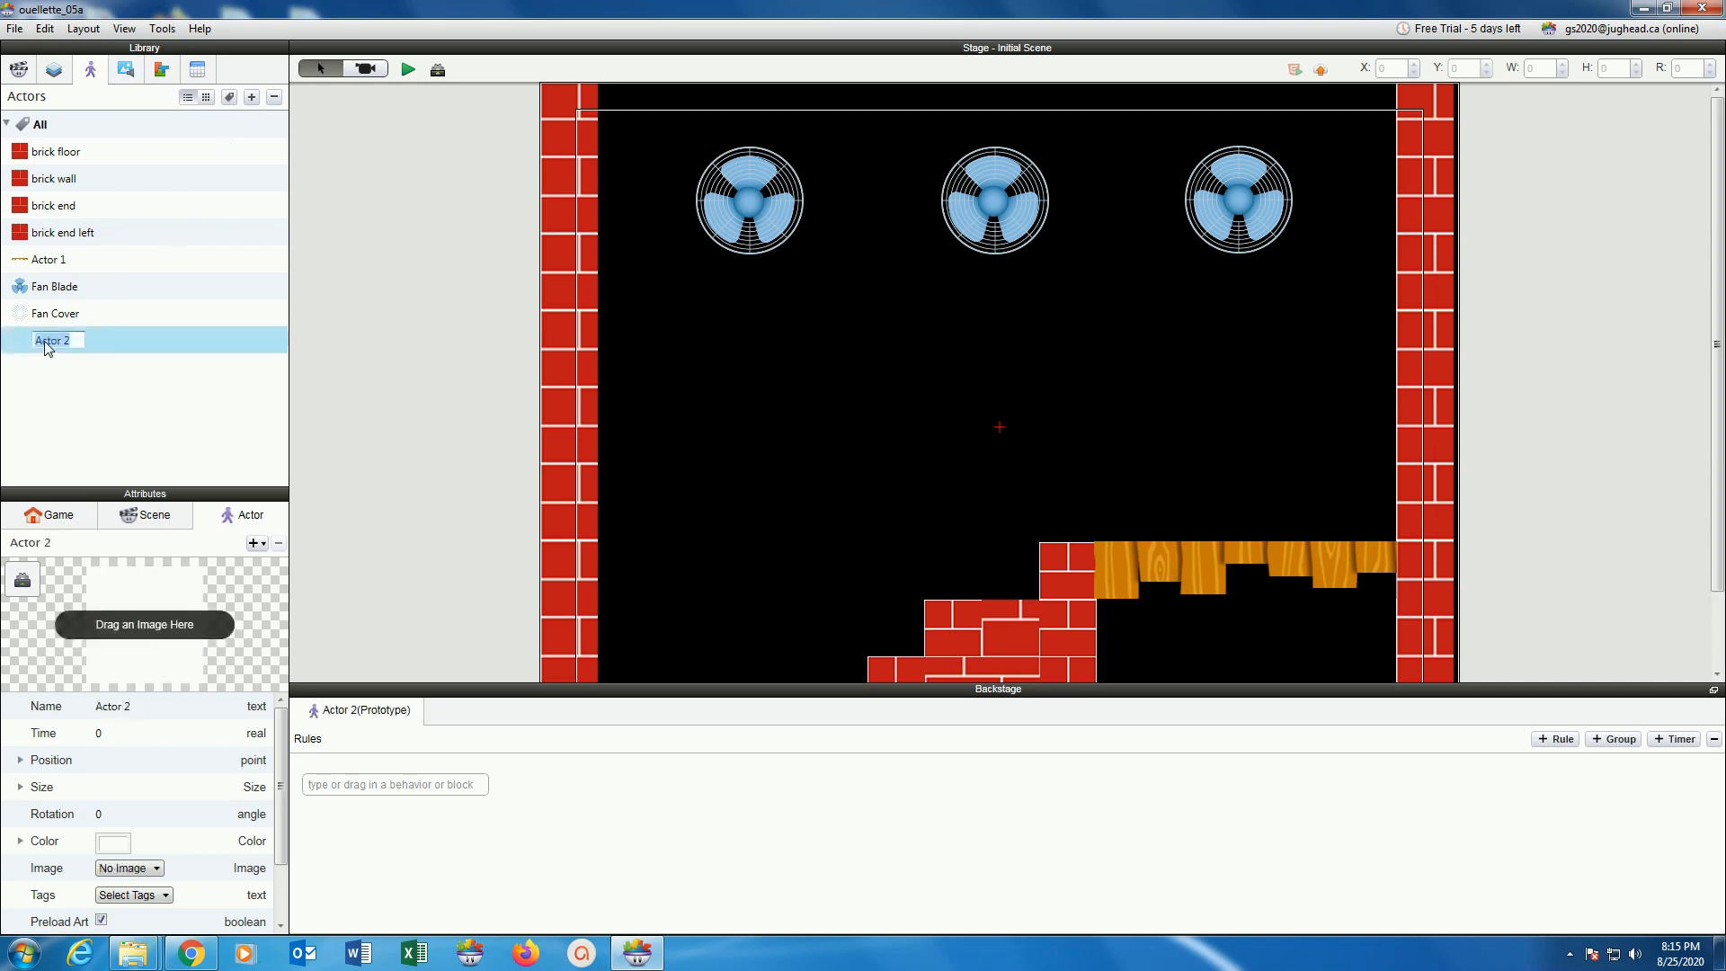
type("Coin")
key("Return")
left_click(101, 869)
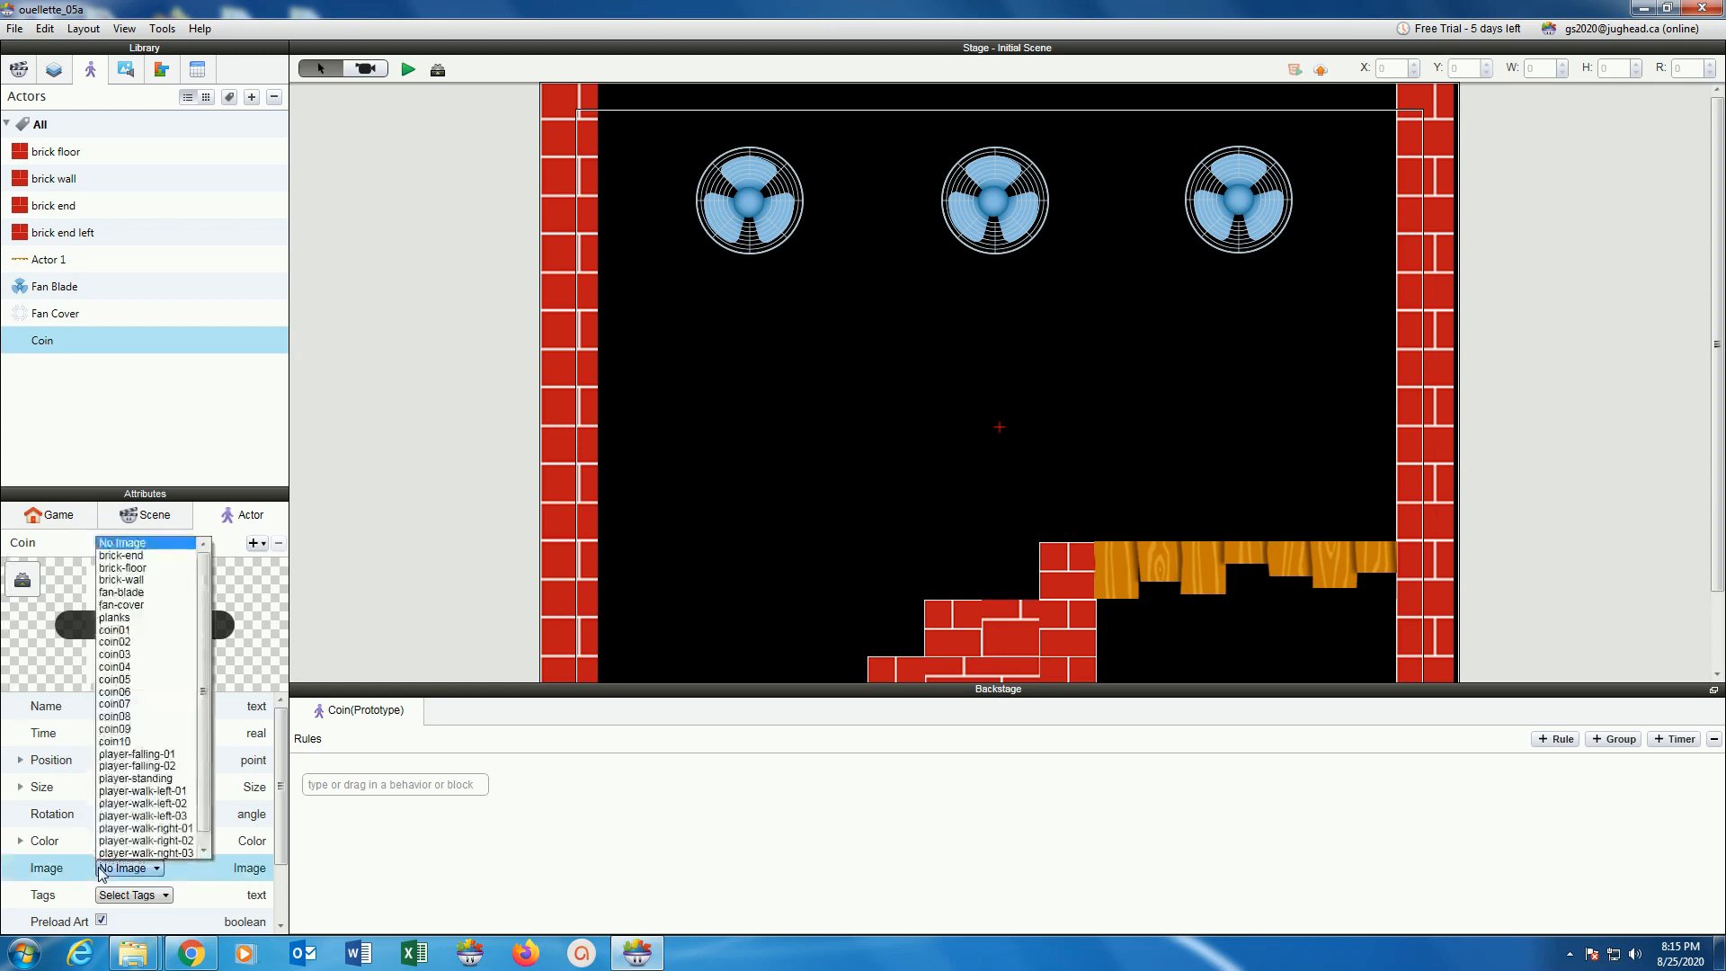
left_click(111, 629)
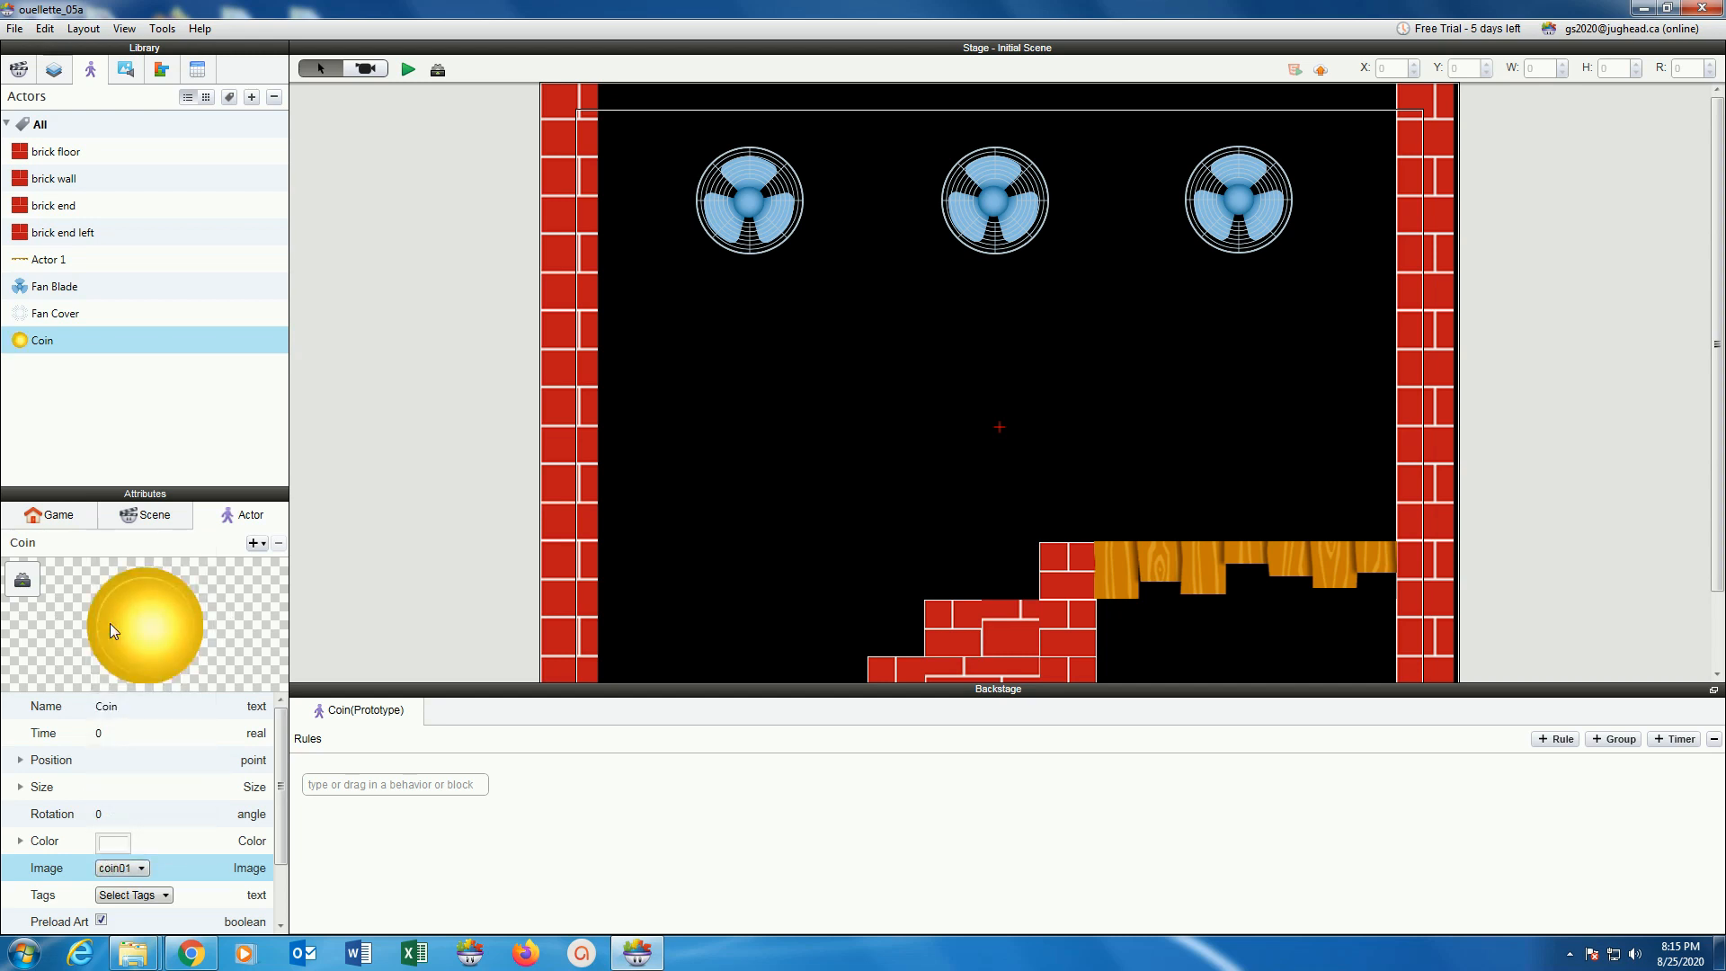
Place a Coin above the wooden planks beside the brick wall, at about X 901, Y 288, with width and height 60.
left_click(21, 788)
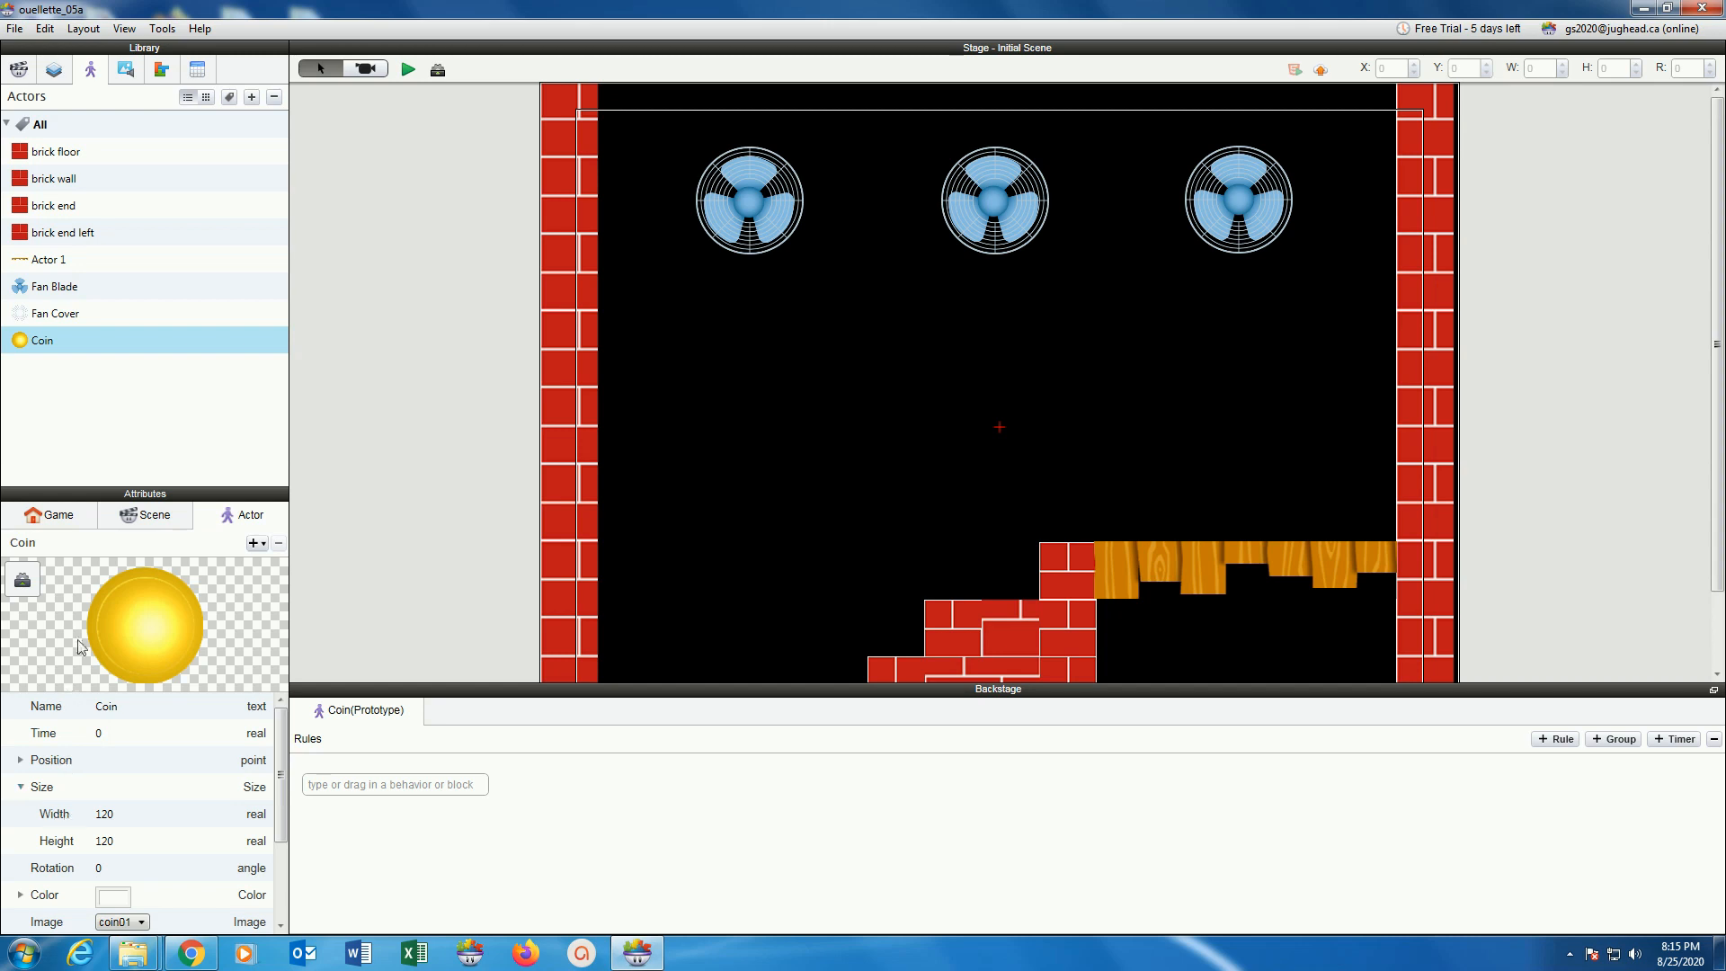
left_click_drag(20, 342, 1307, 487)
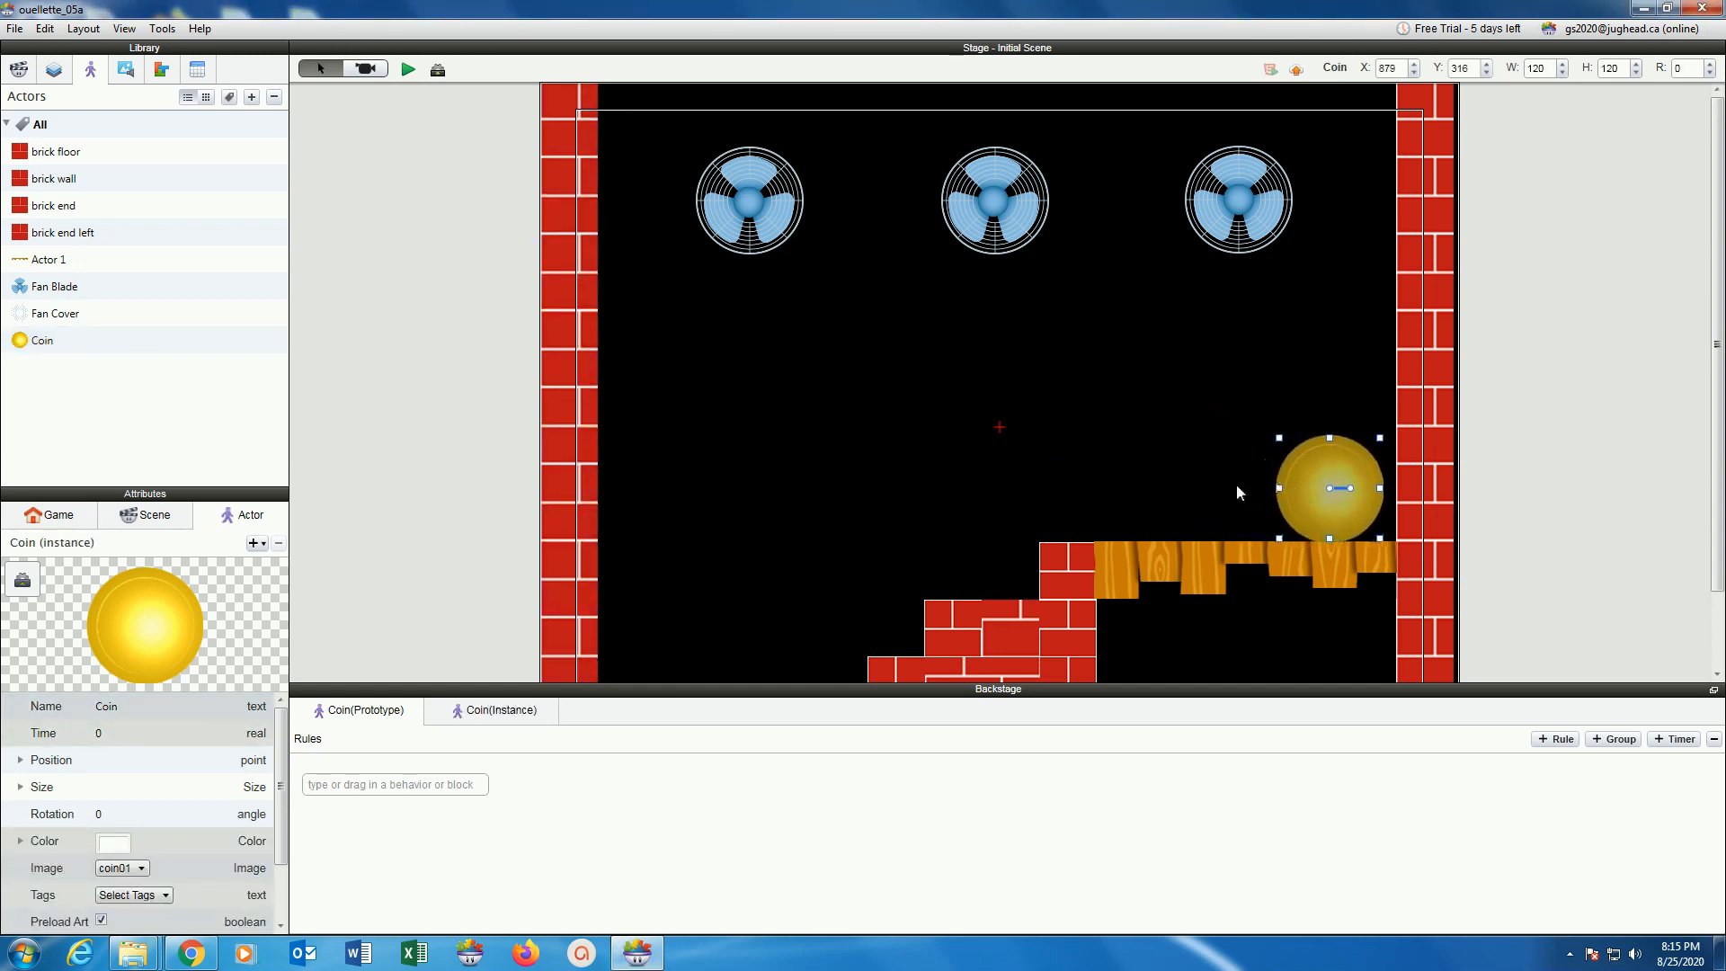
left_click(21, 787)
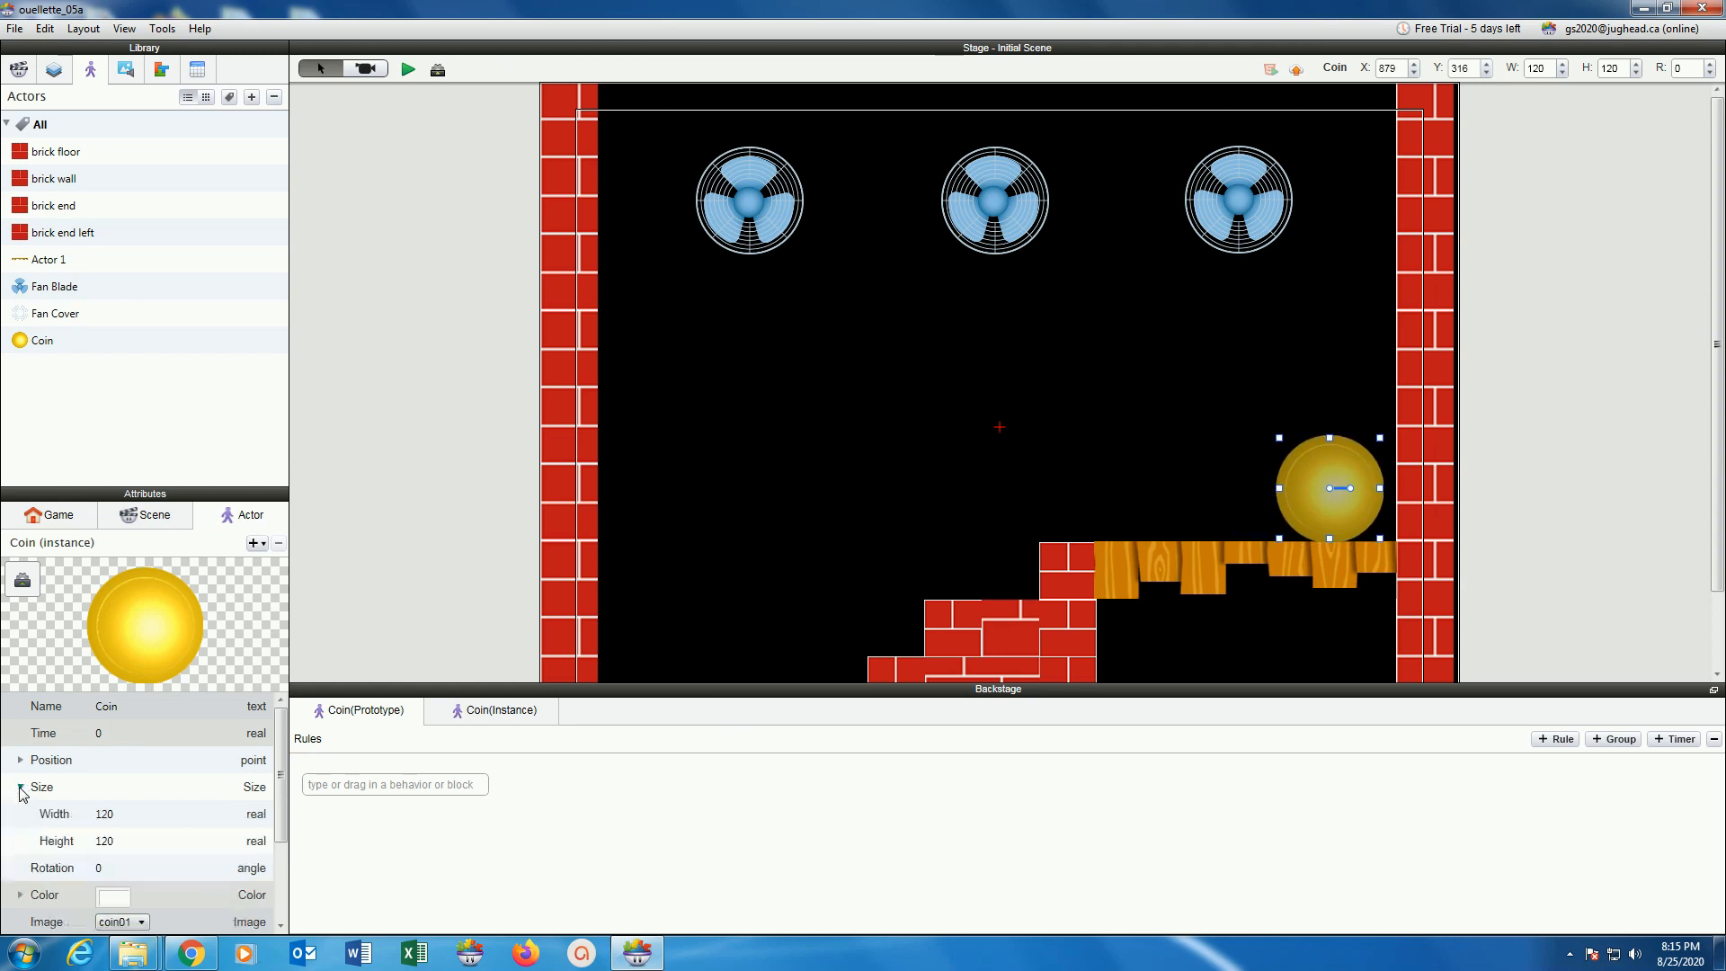
left_click(109, 816)
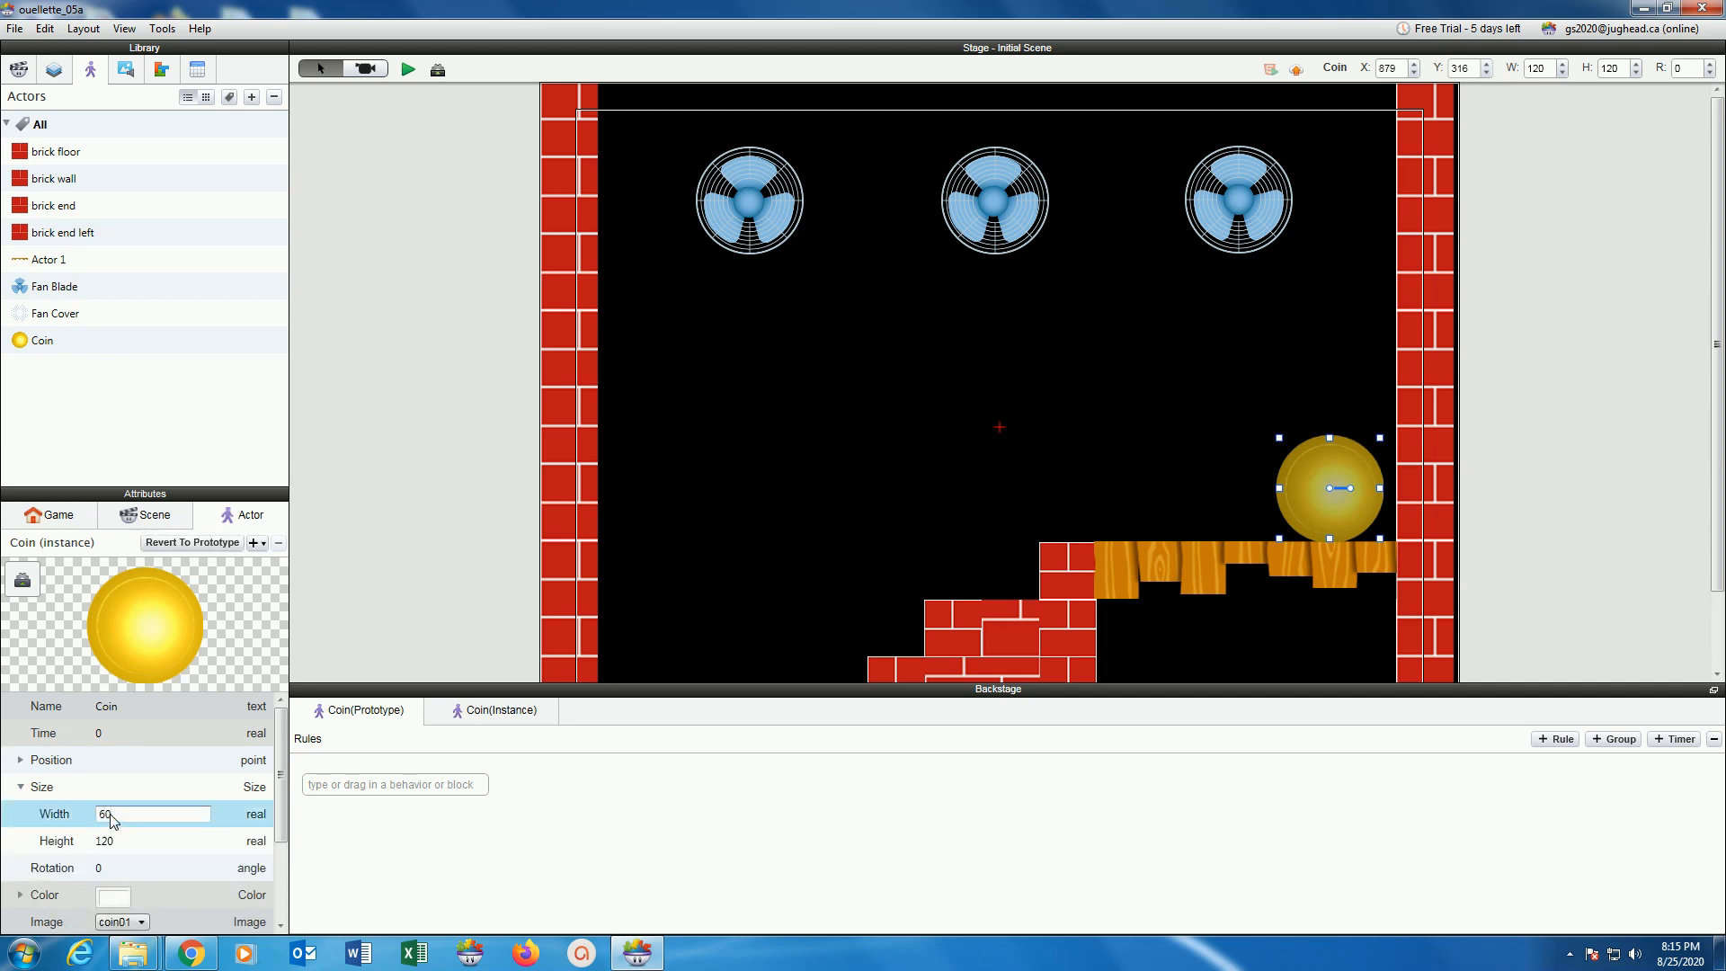
key("Return")
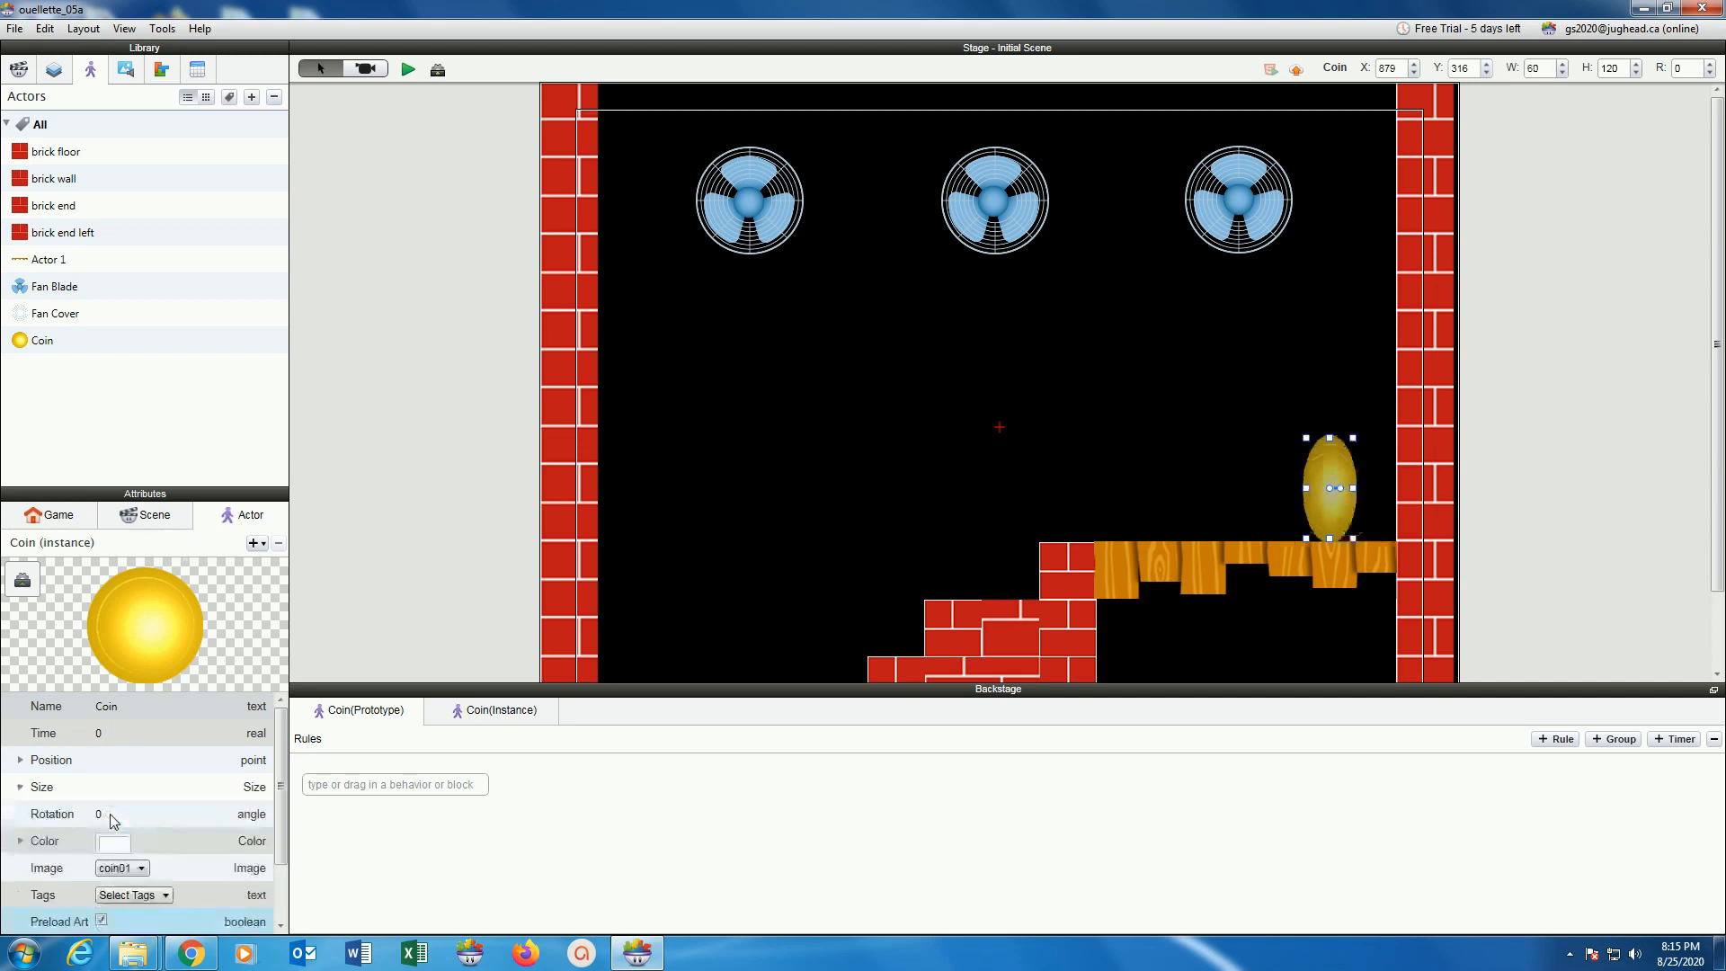
left_click(20, 787)
left_click(104, 841)
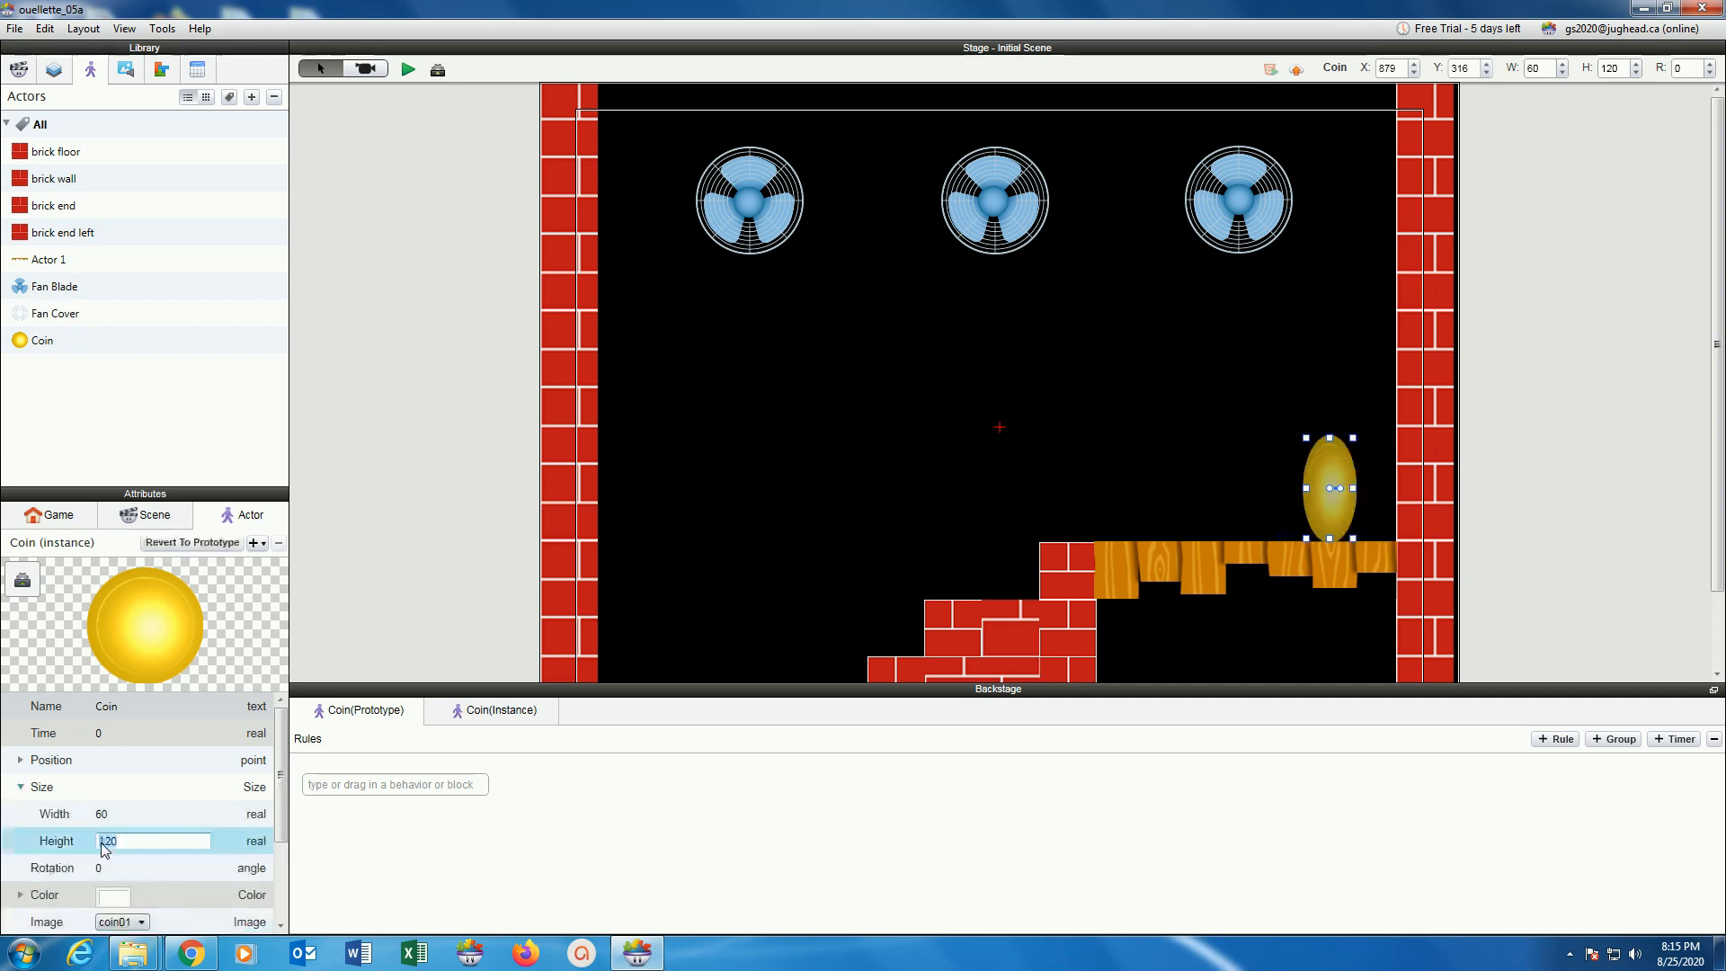
type("60")
key("Return")
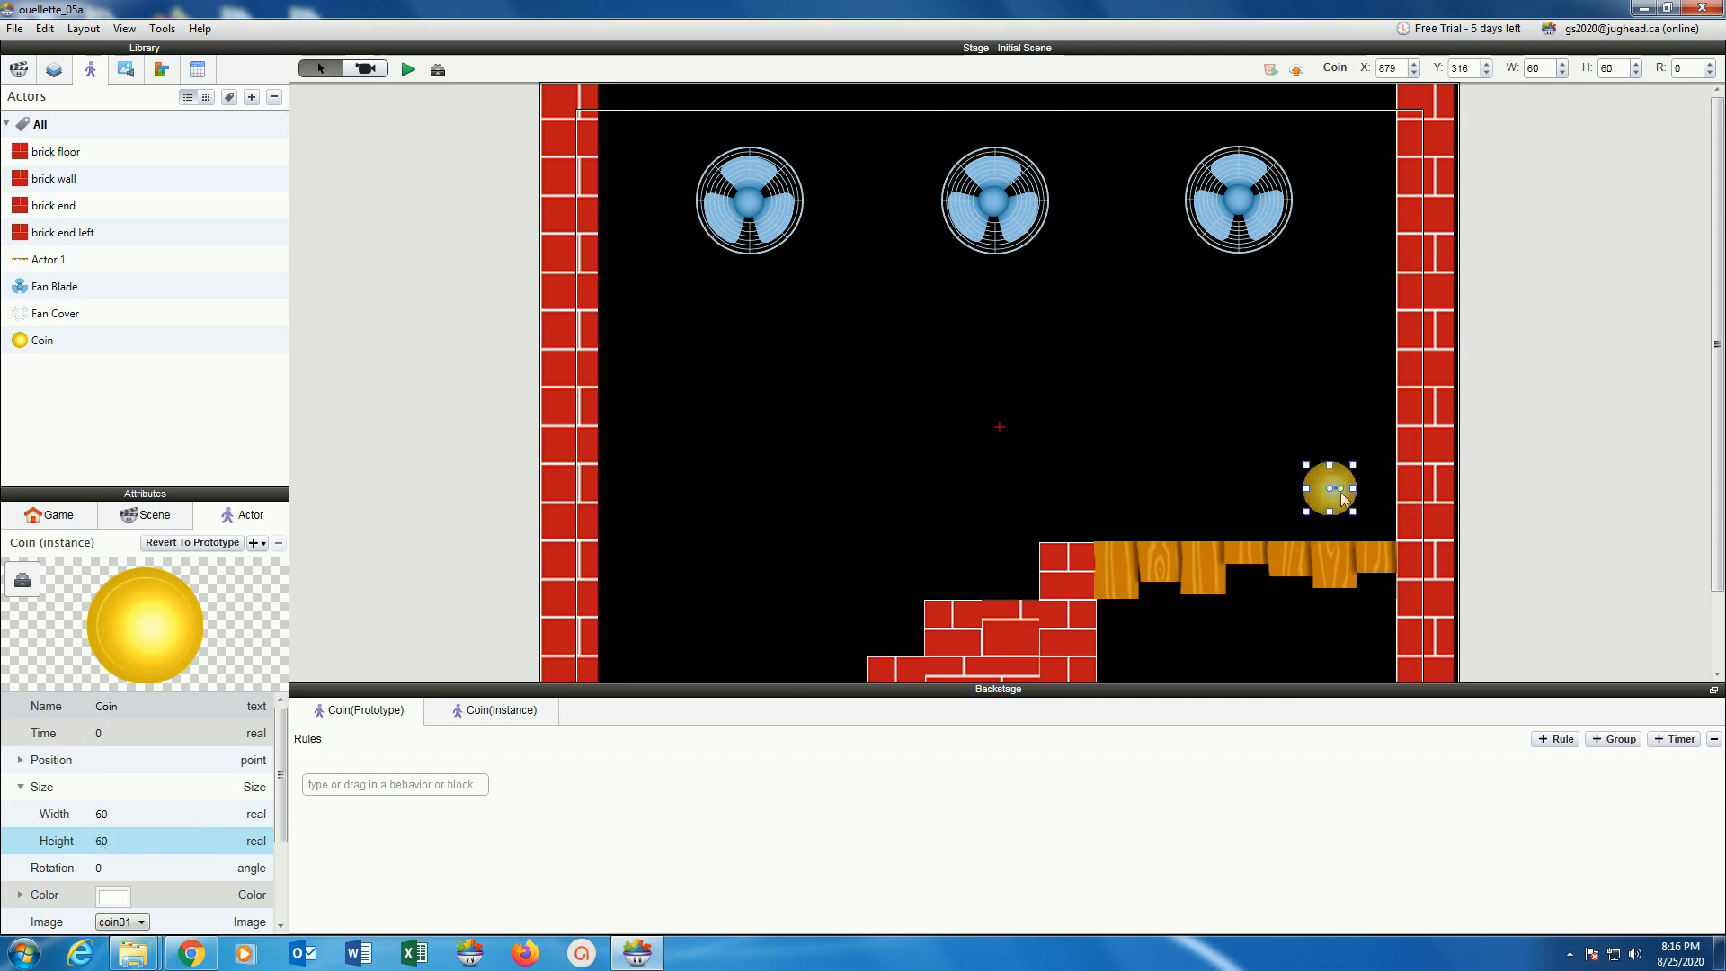
left_click_drag(1322, 506, 1342, 529)
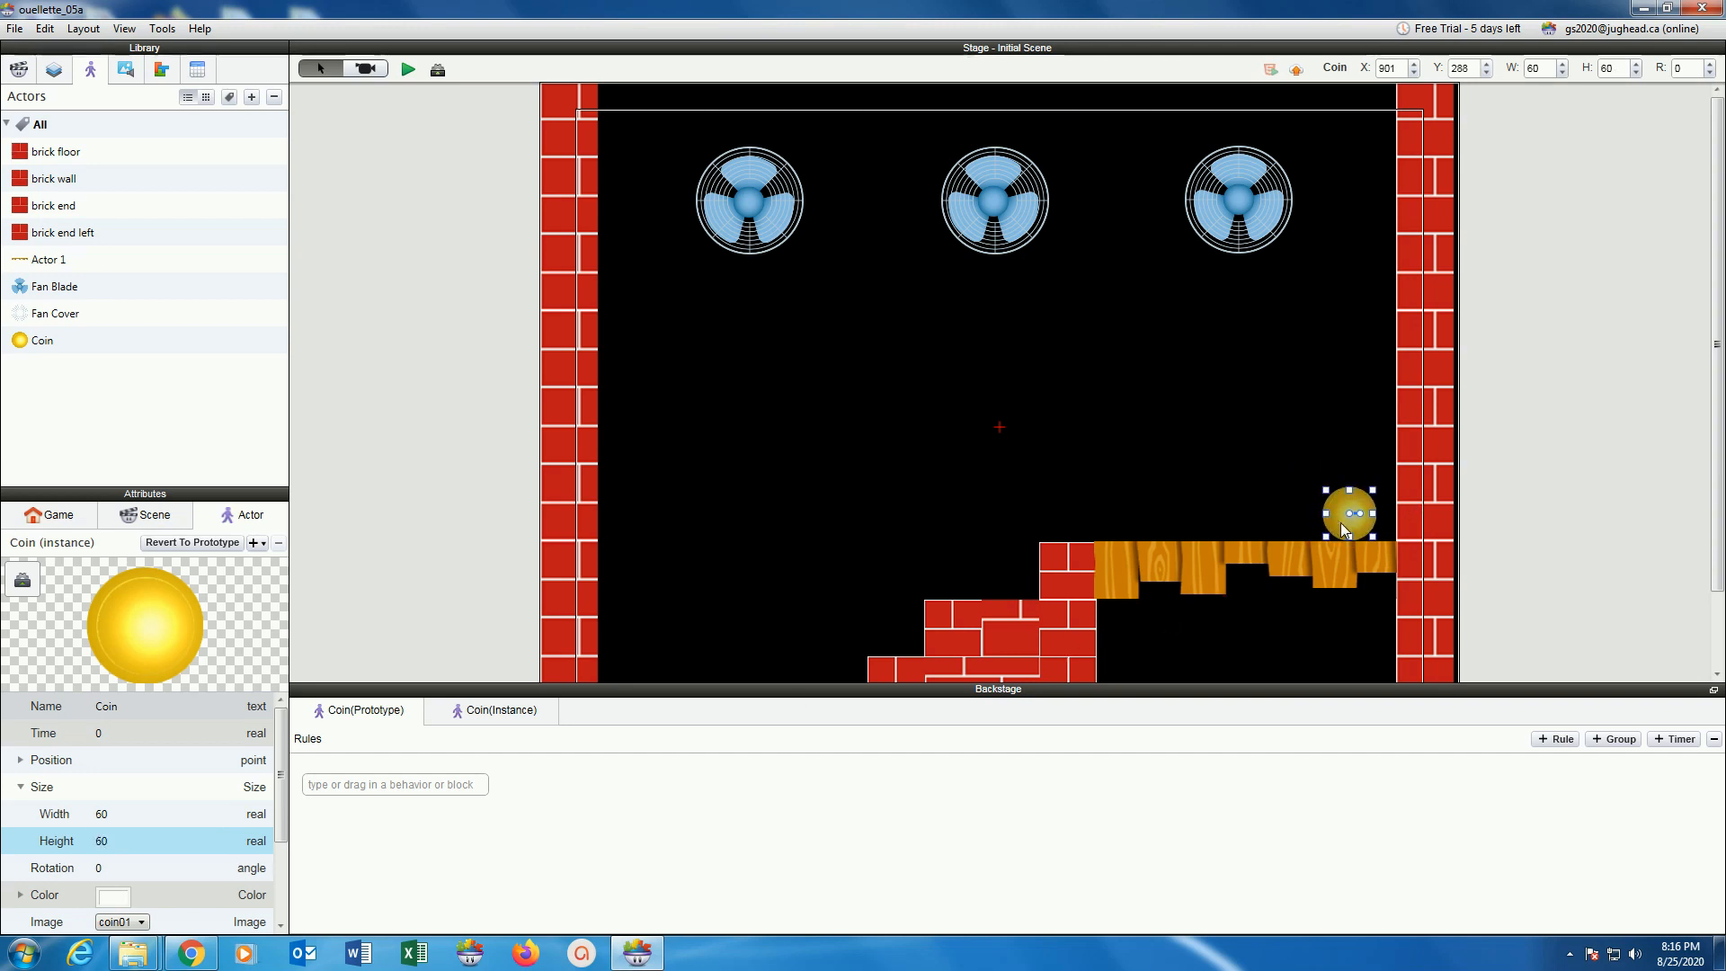
Set the placed Coin's height and width to 80 and move it to about X 906, Y 297 so it rests on the planks.
left_click(103, 843)
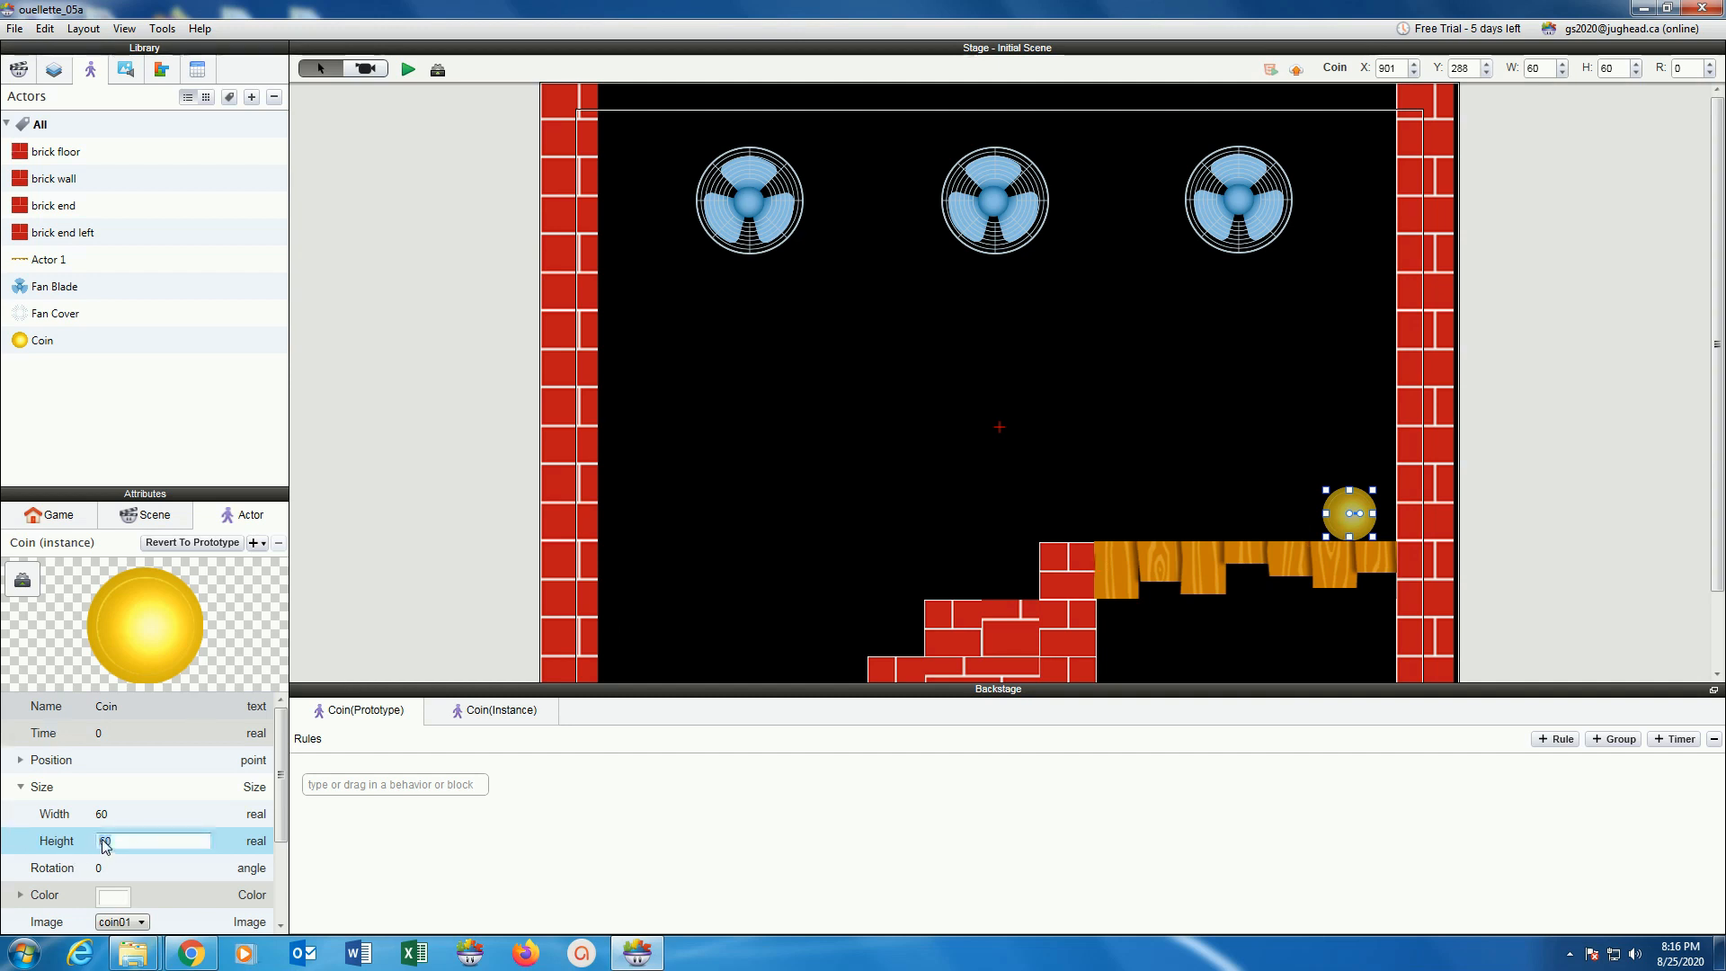
type("80")
key("Tab")
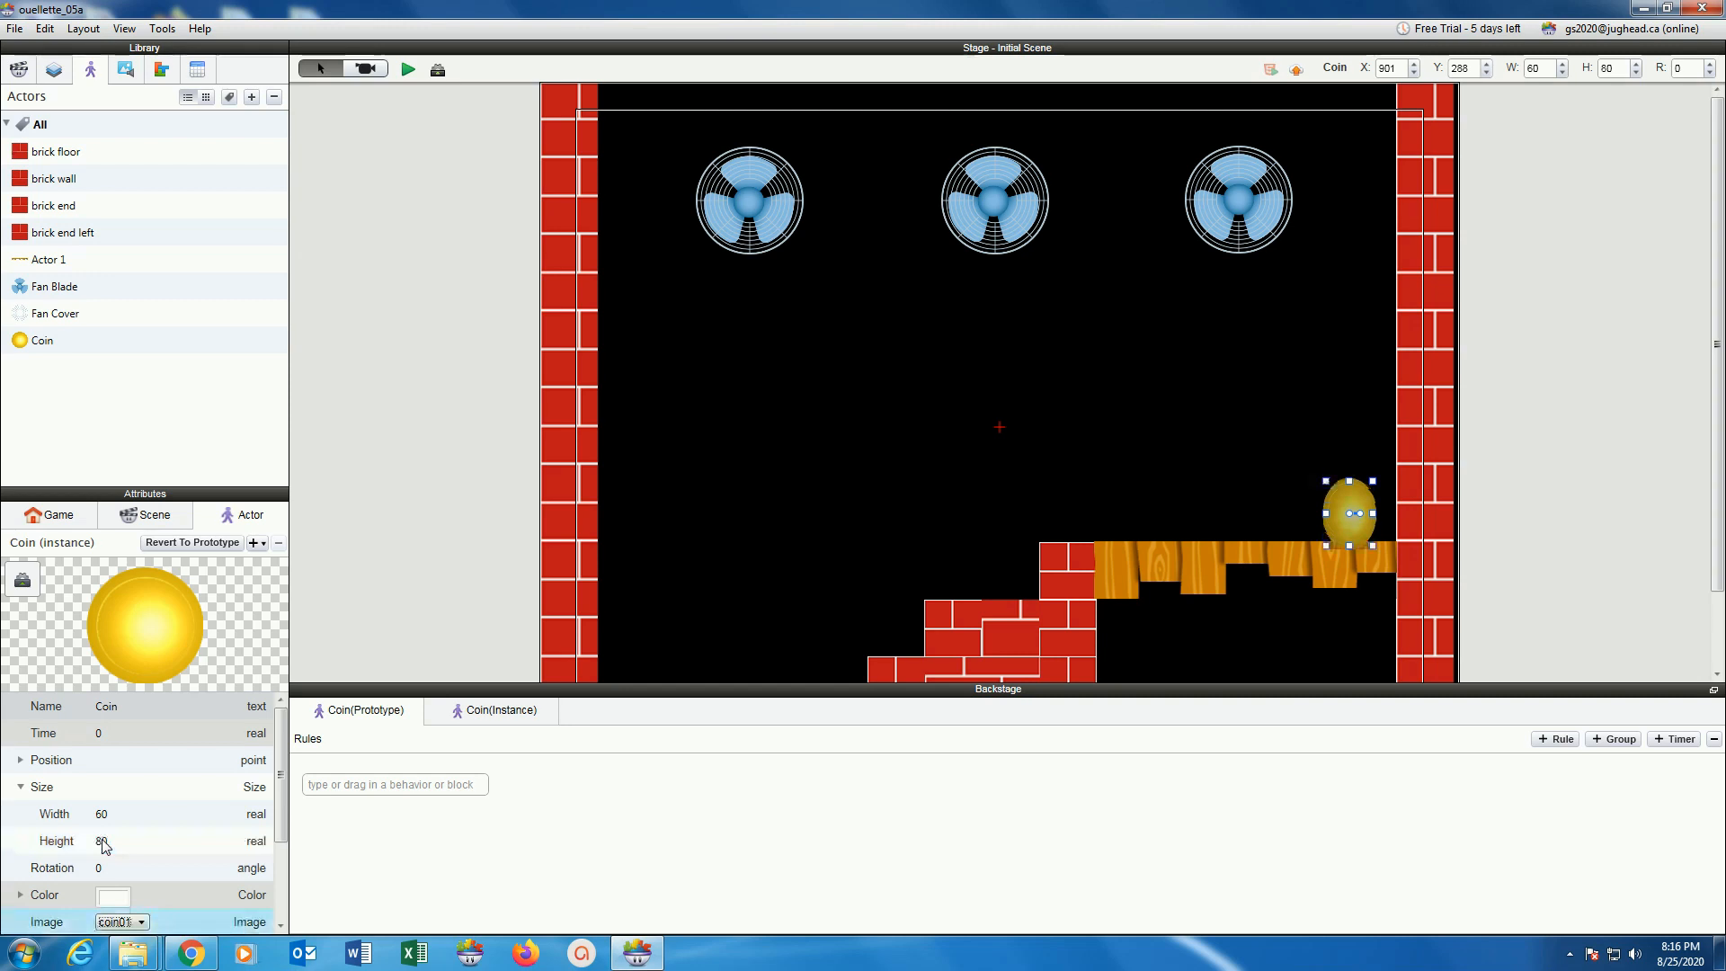
left_click(103, 814)
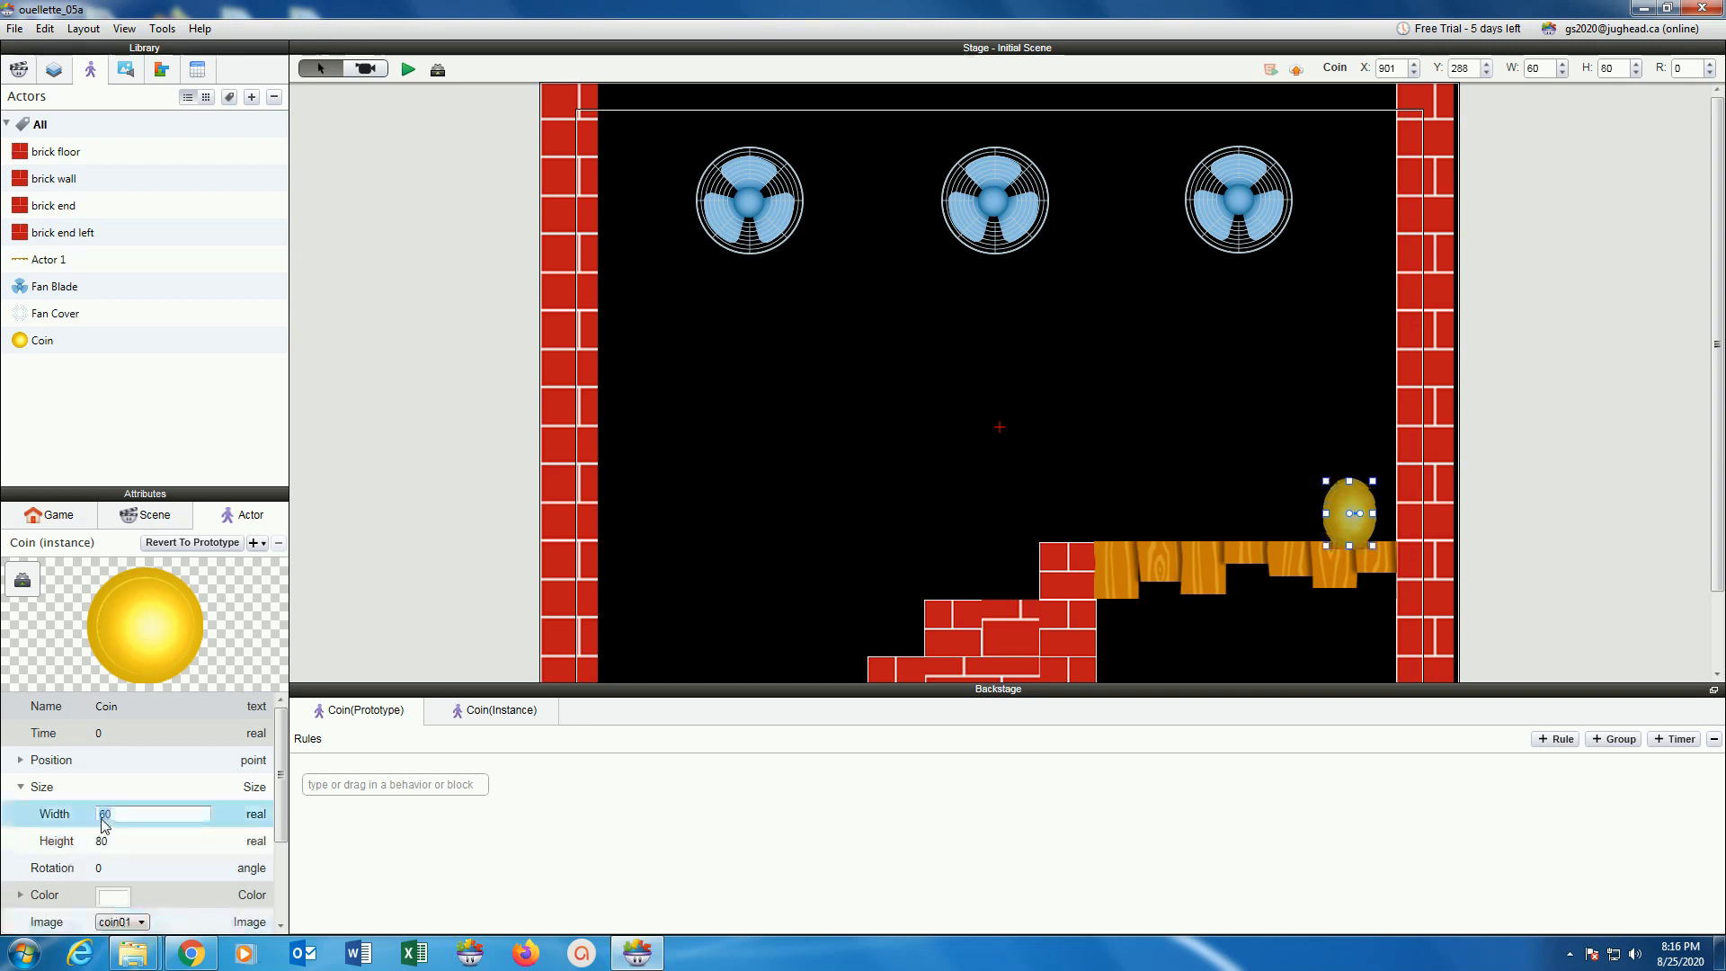
type("8")
key("Tab")
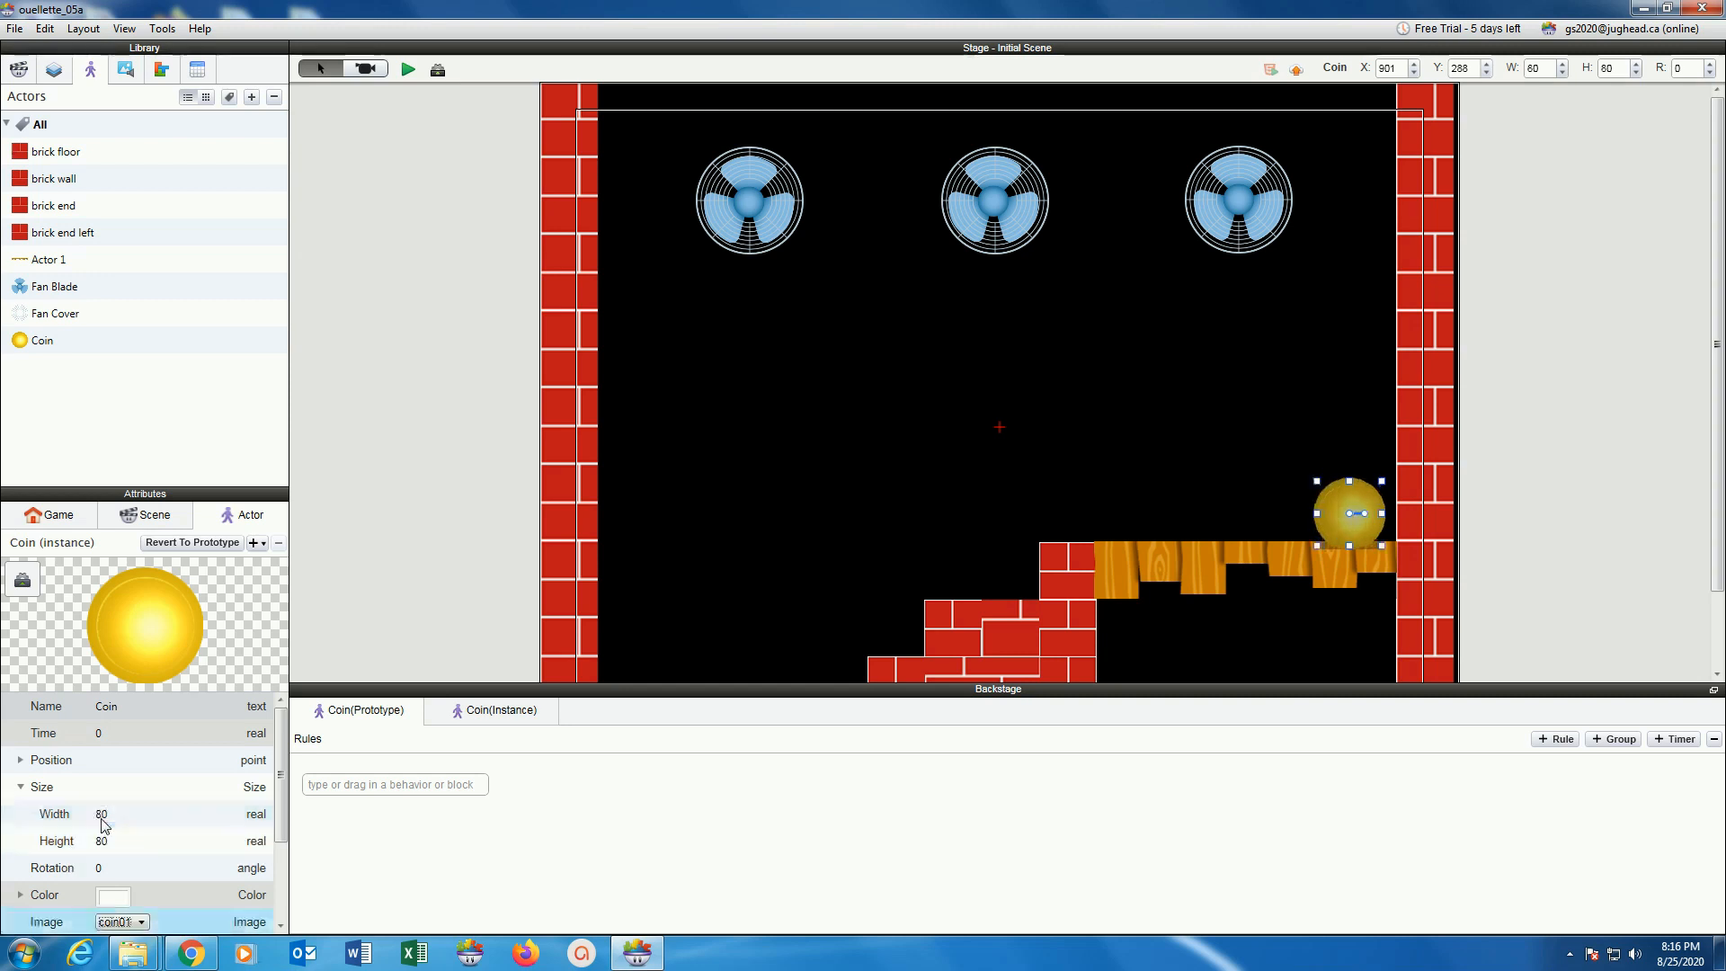
left_click_drag(1351, 511, 1348, 501)
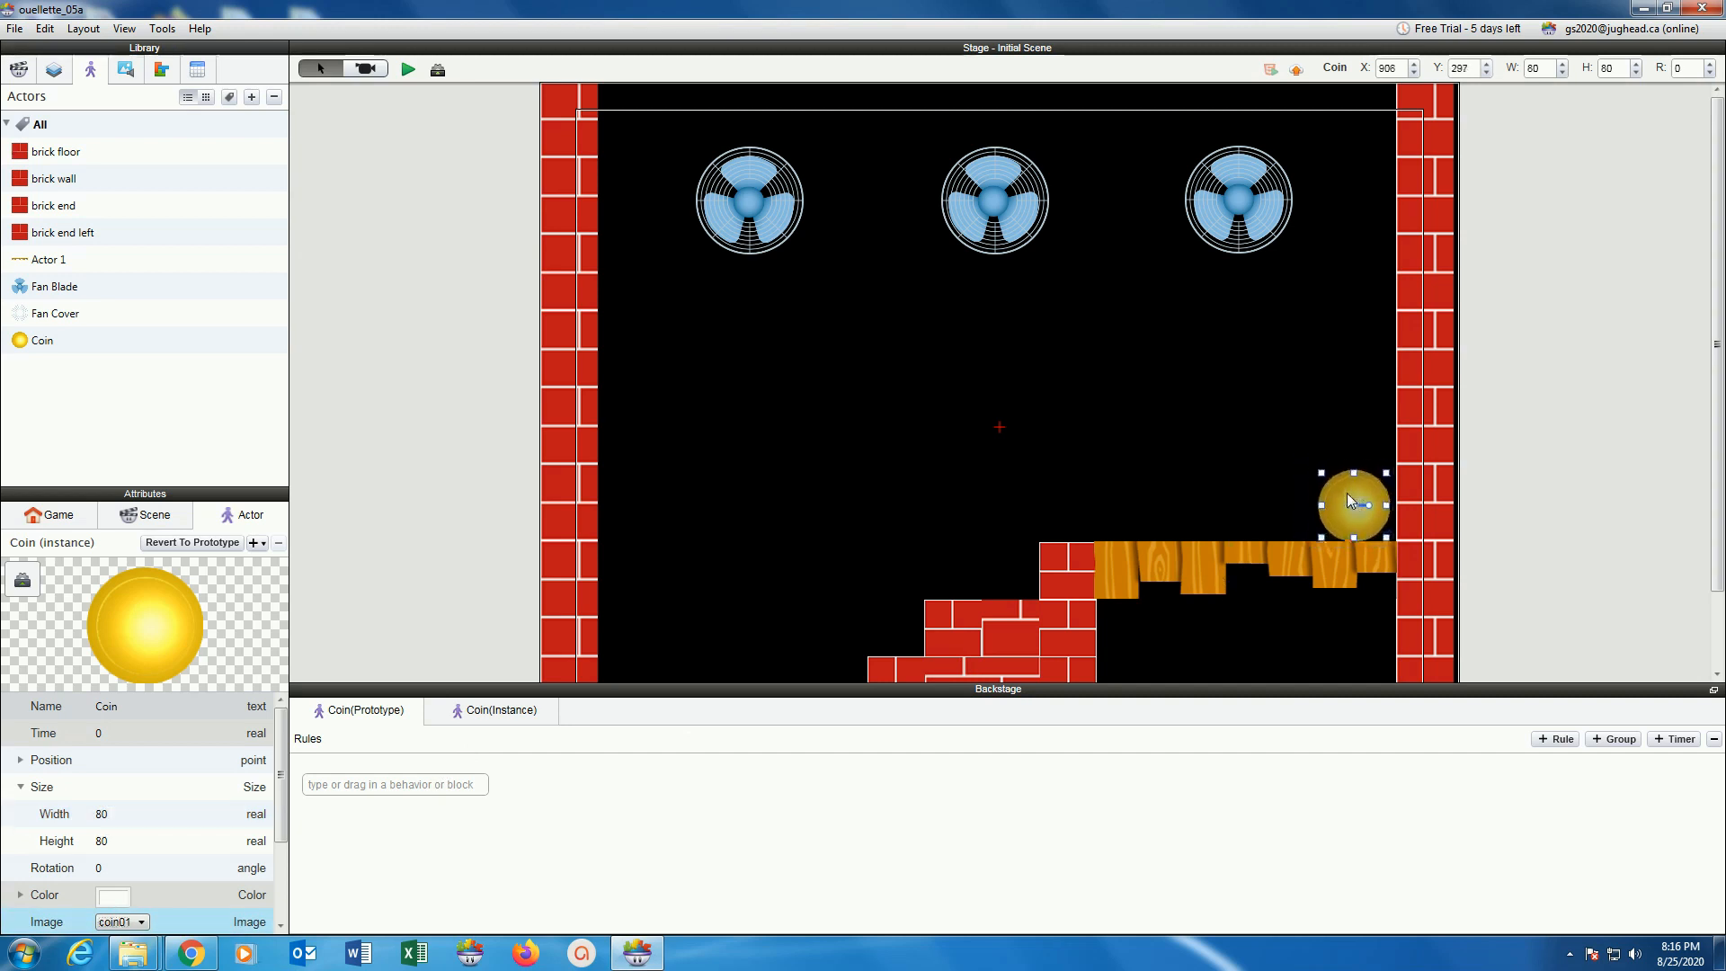
Preview the game to check the Coin's size and position, and return to the editor.
left_click(449, 462)
left_click(401, 69)
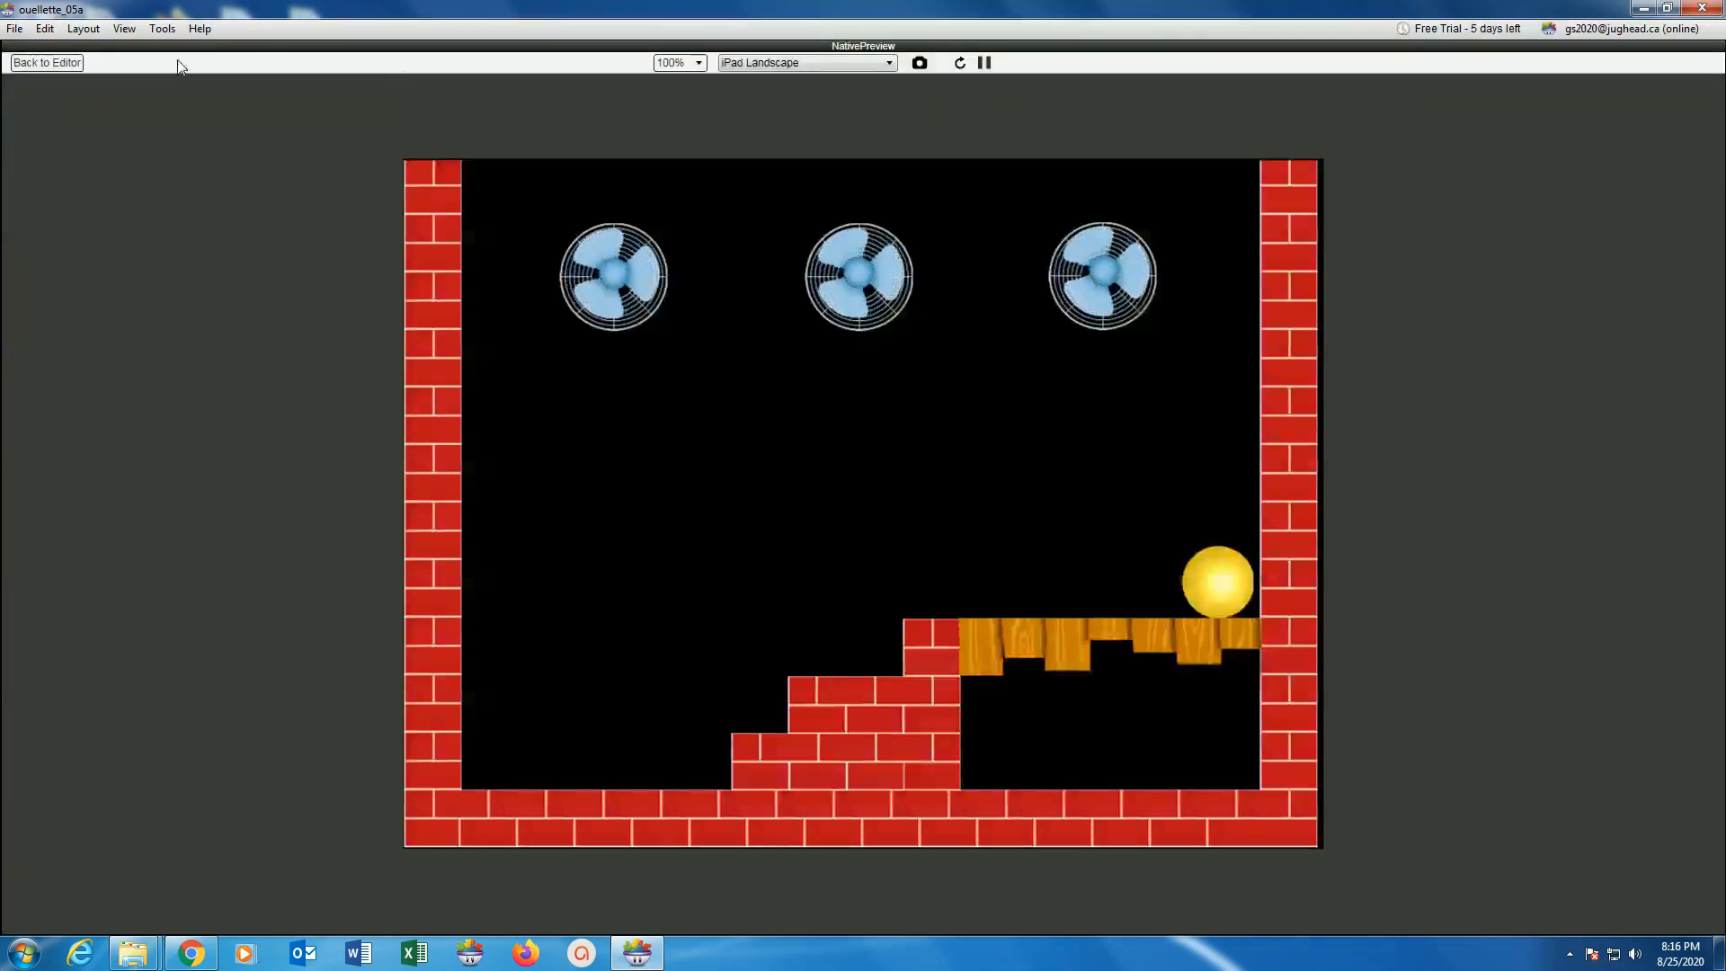
left_click(32, 63)
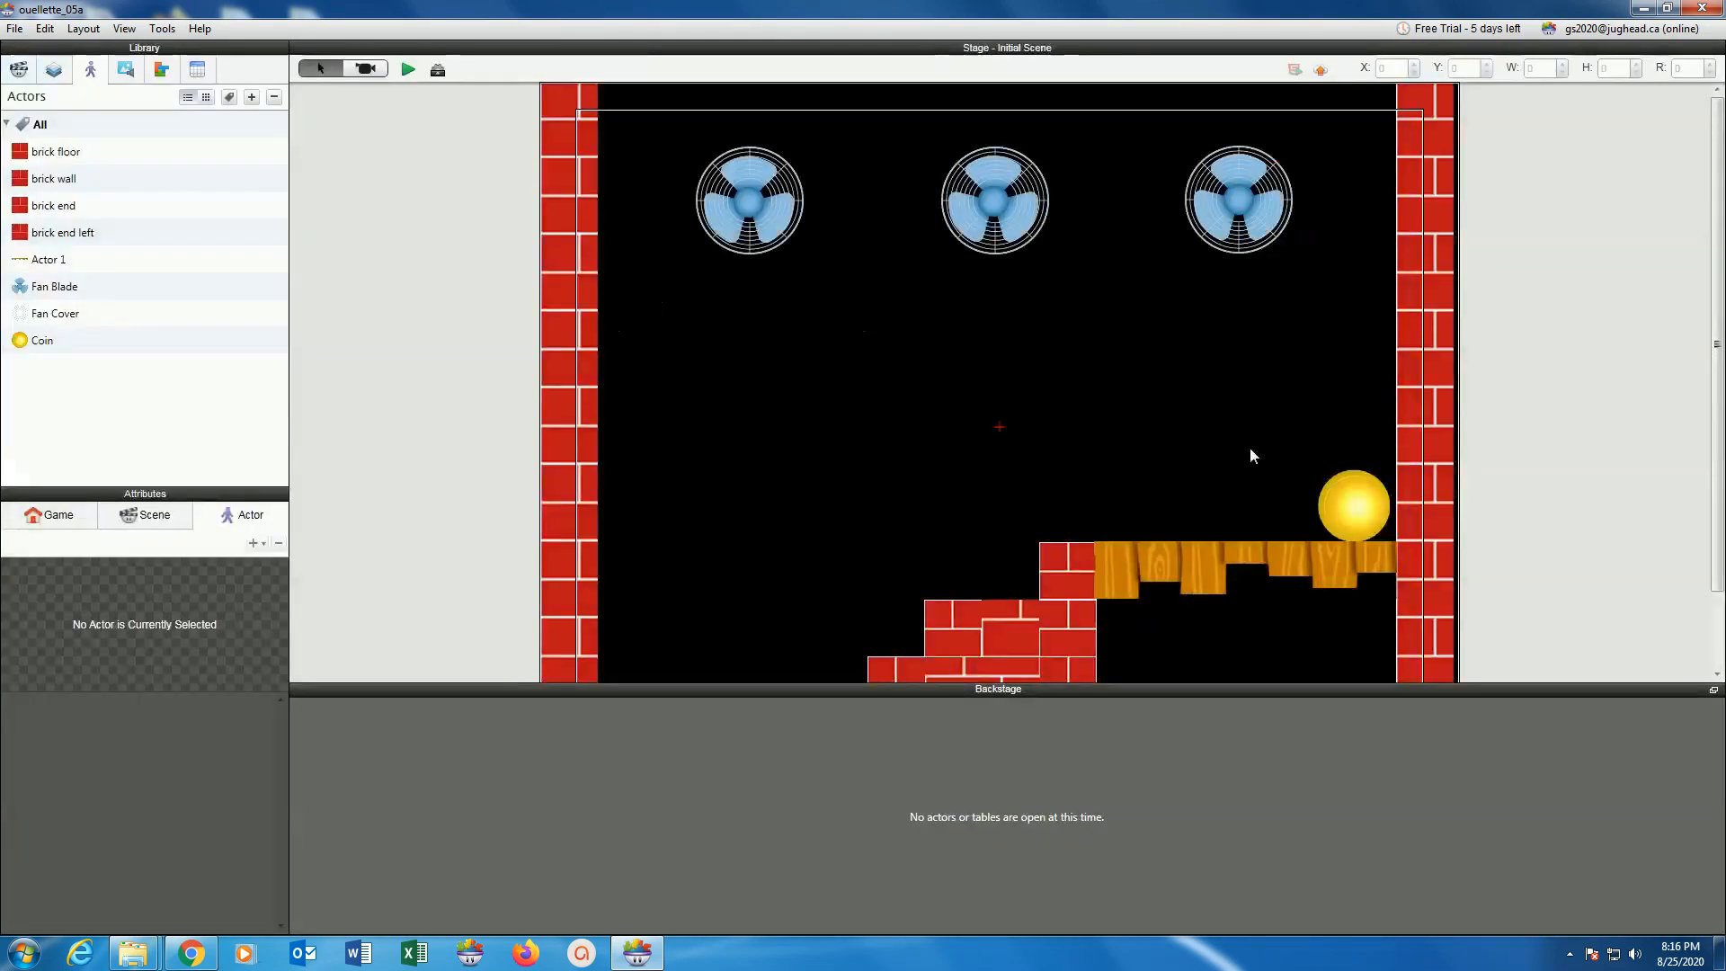
Add an Animate behavior to the Coin prototype's rules and enlarge the Backstage area to show all its settings.
left_click(1356, 502)
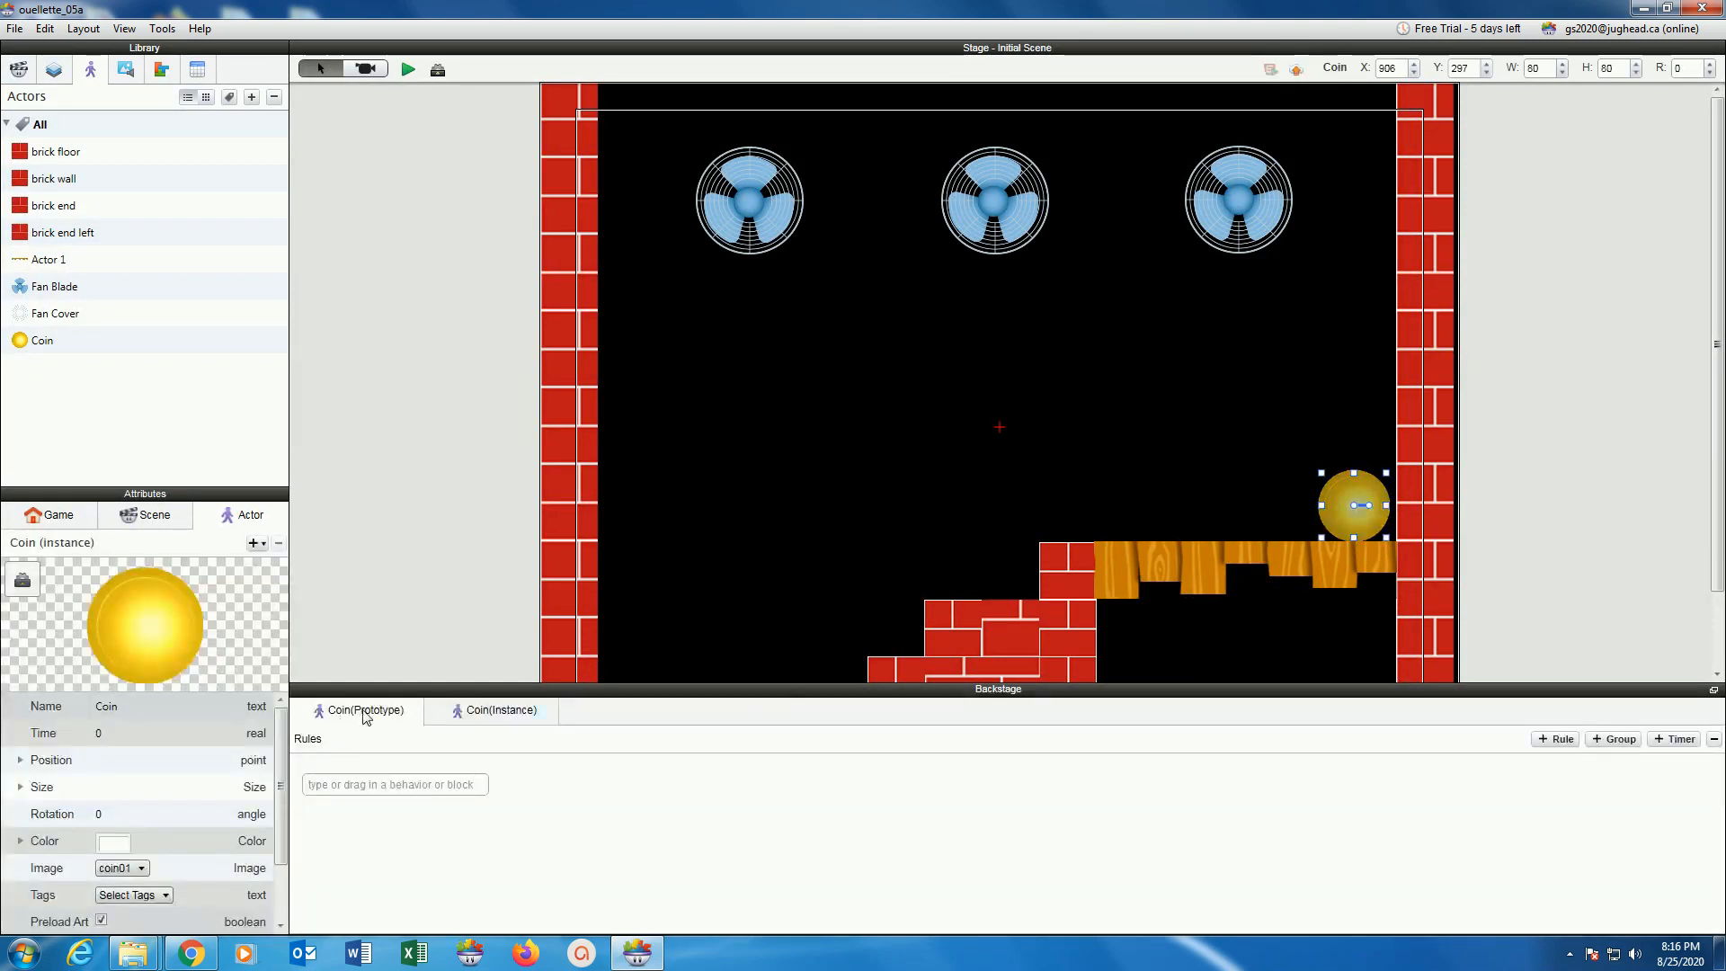
left_click(161, 70)
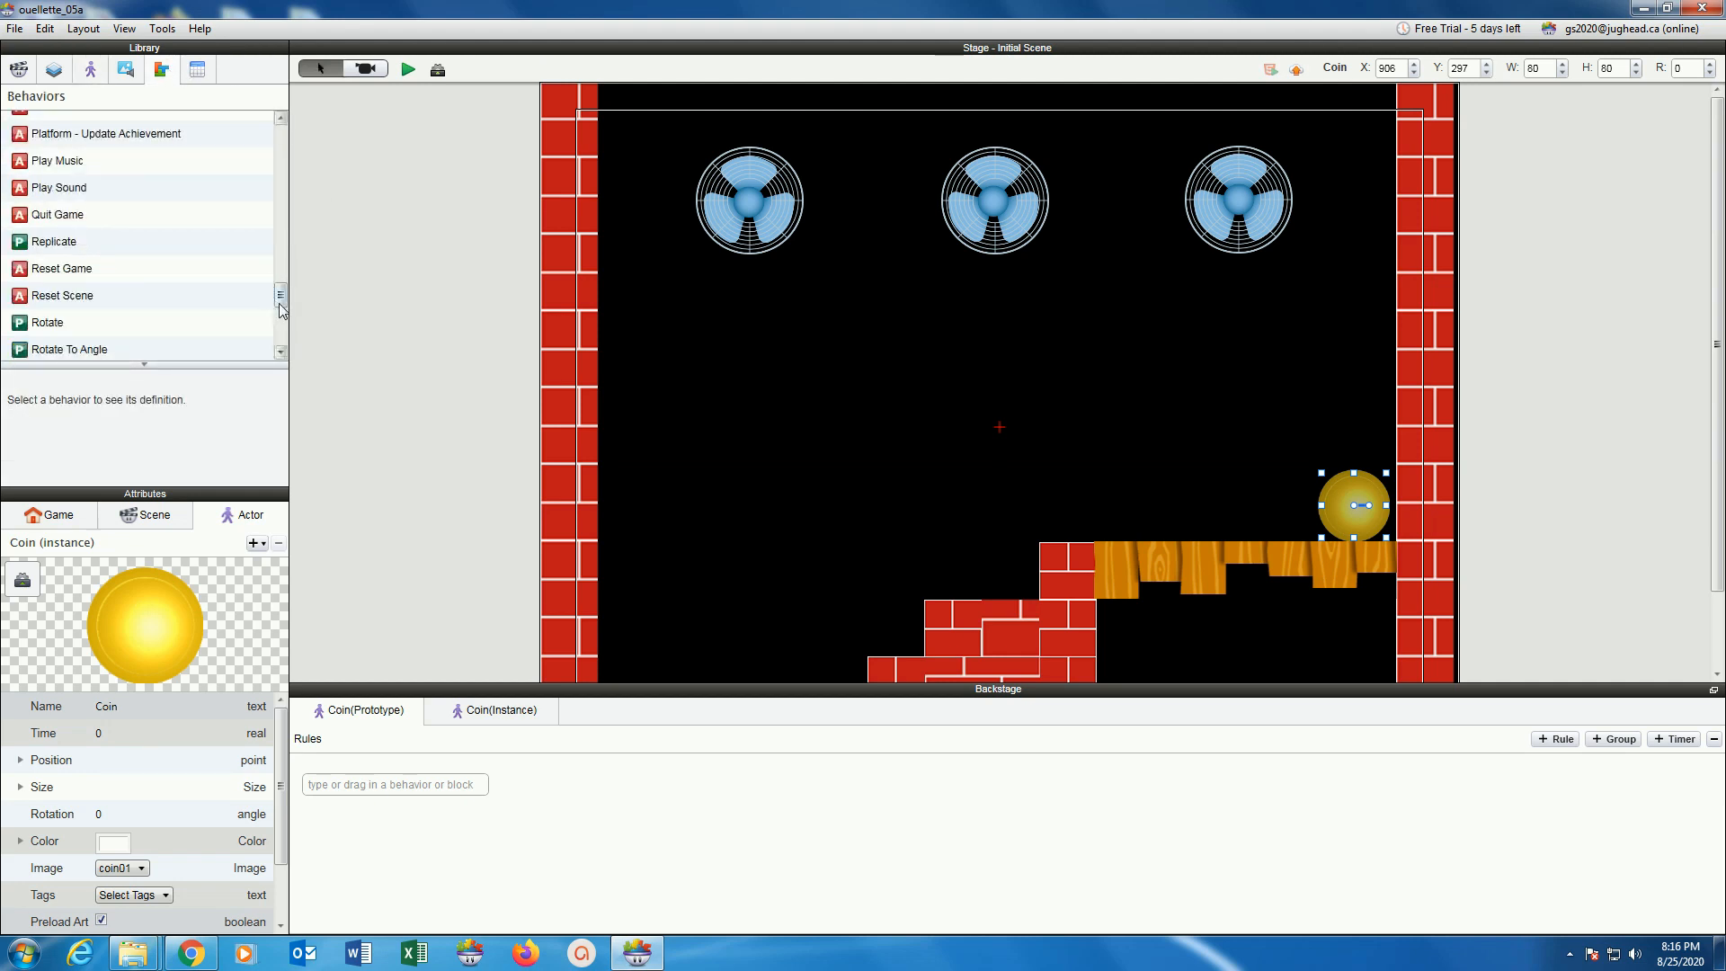
left_click_drag(280, 303, 270, 179)
scroll(131, 189, "down", 1)
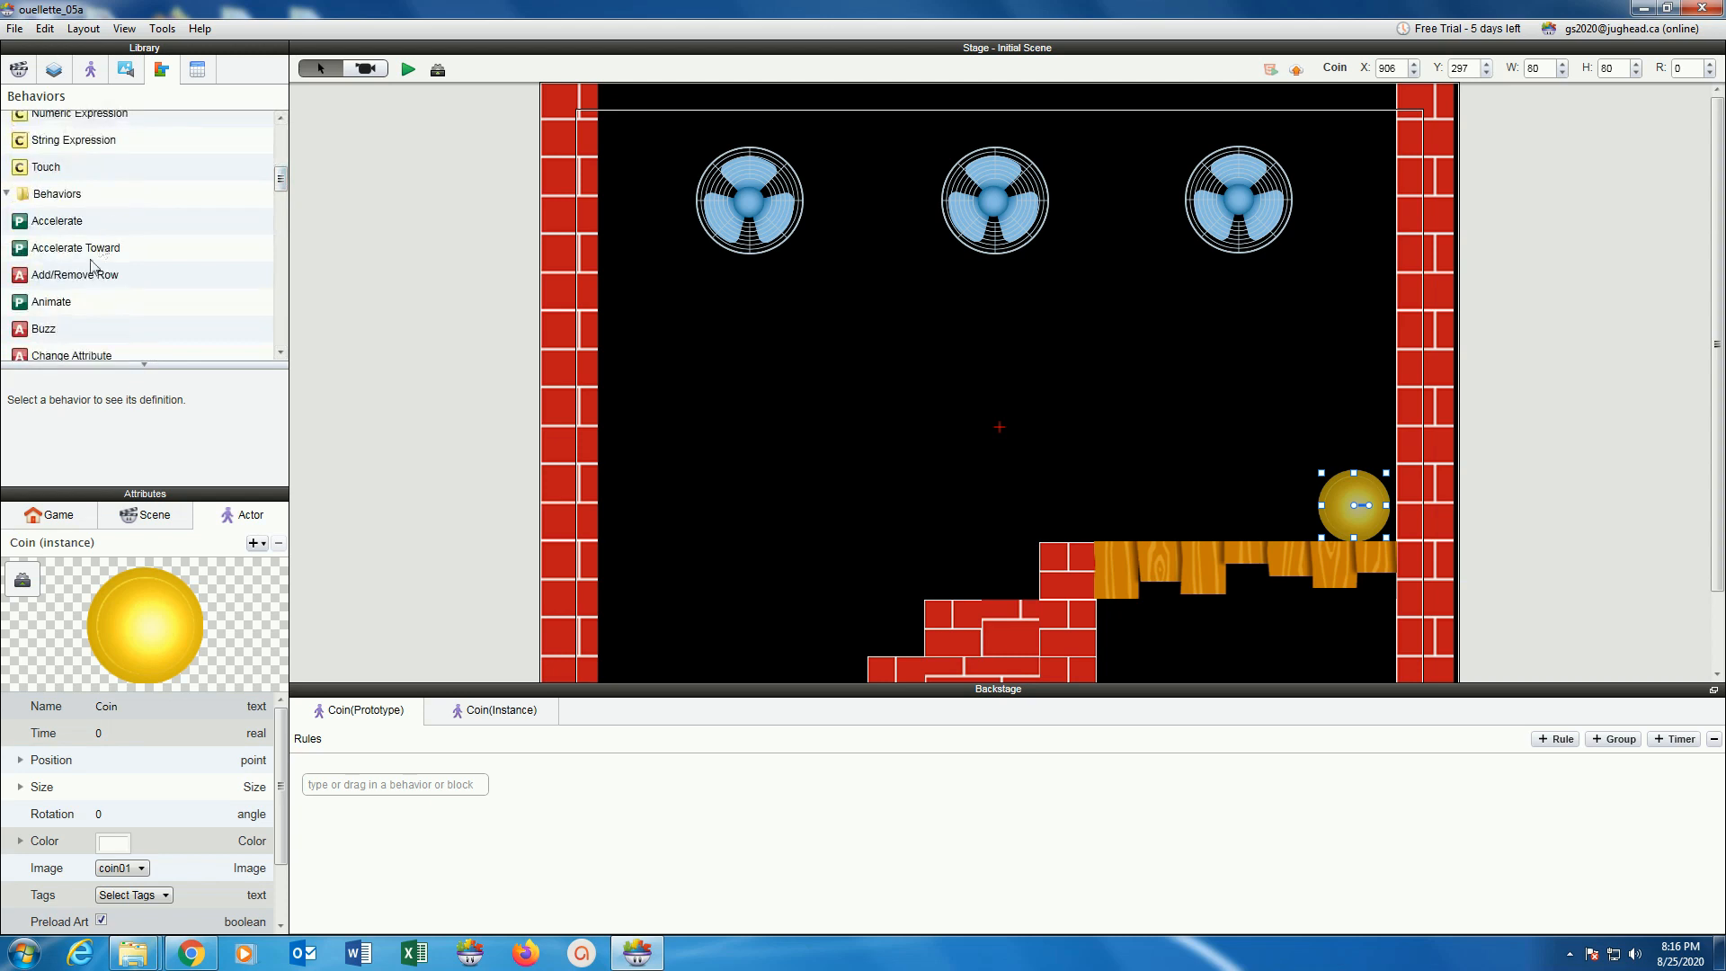
left_click(58, 309)
left_click_drag(57, 309, 693, 855)
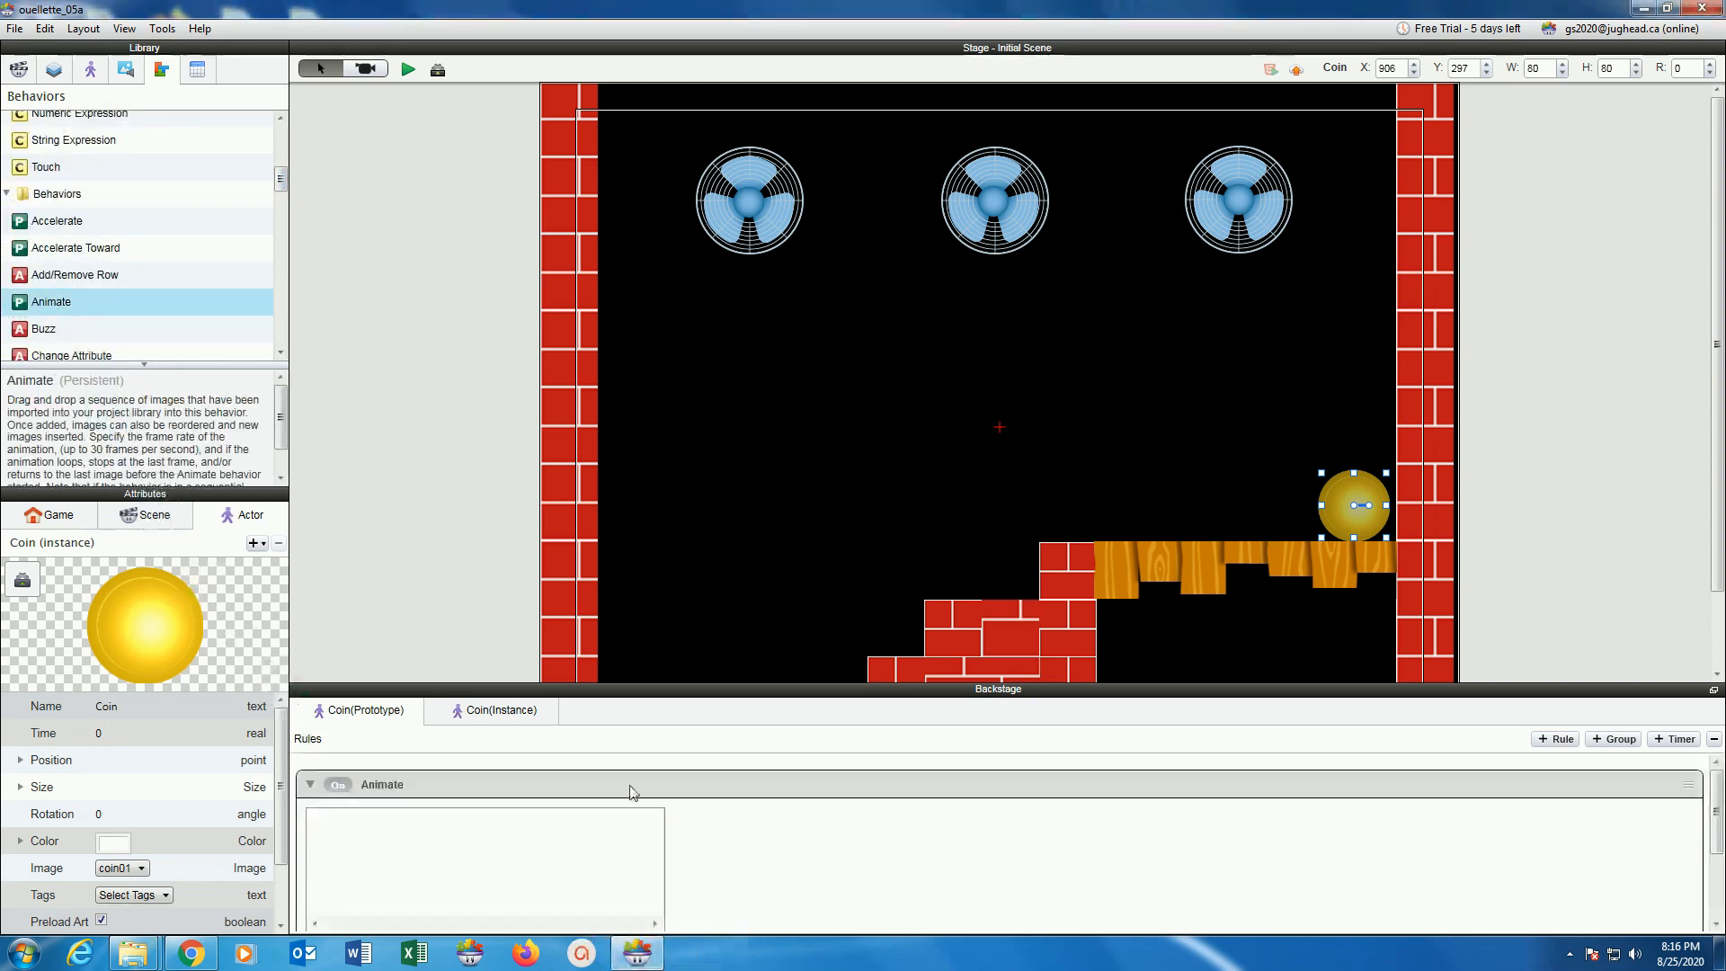
left_click_drag(584, 689, 574, 511)
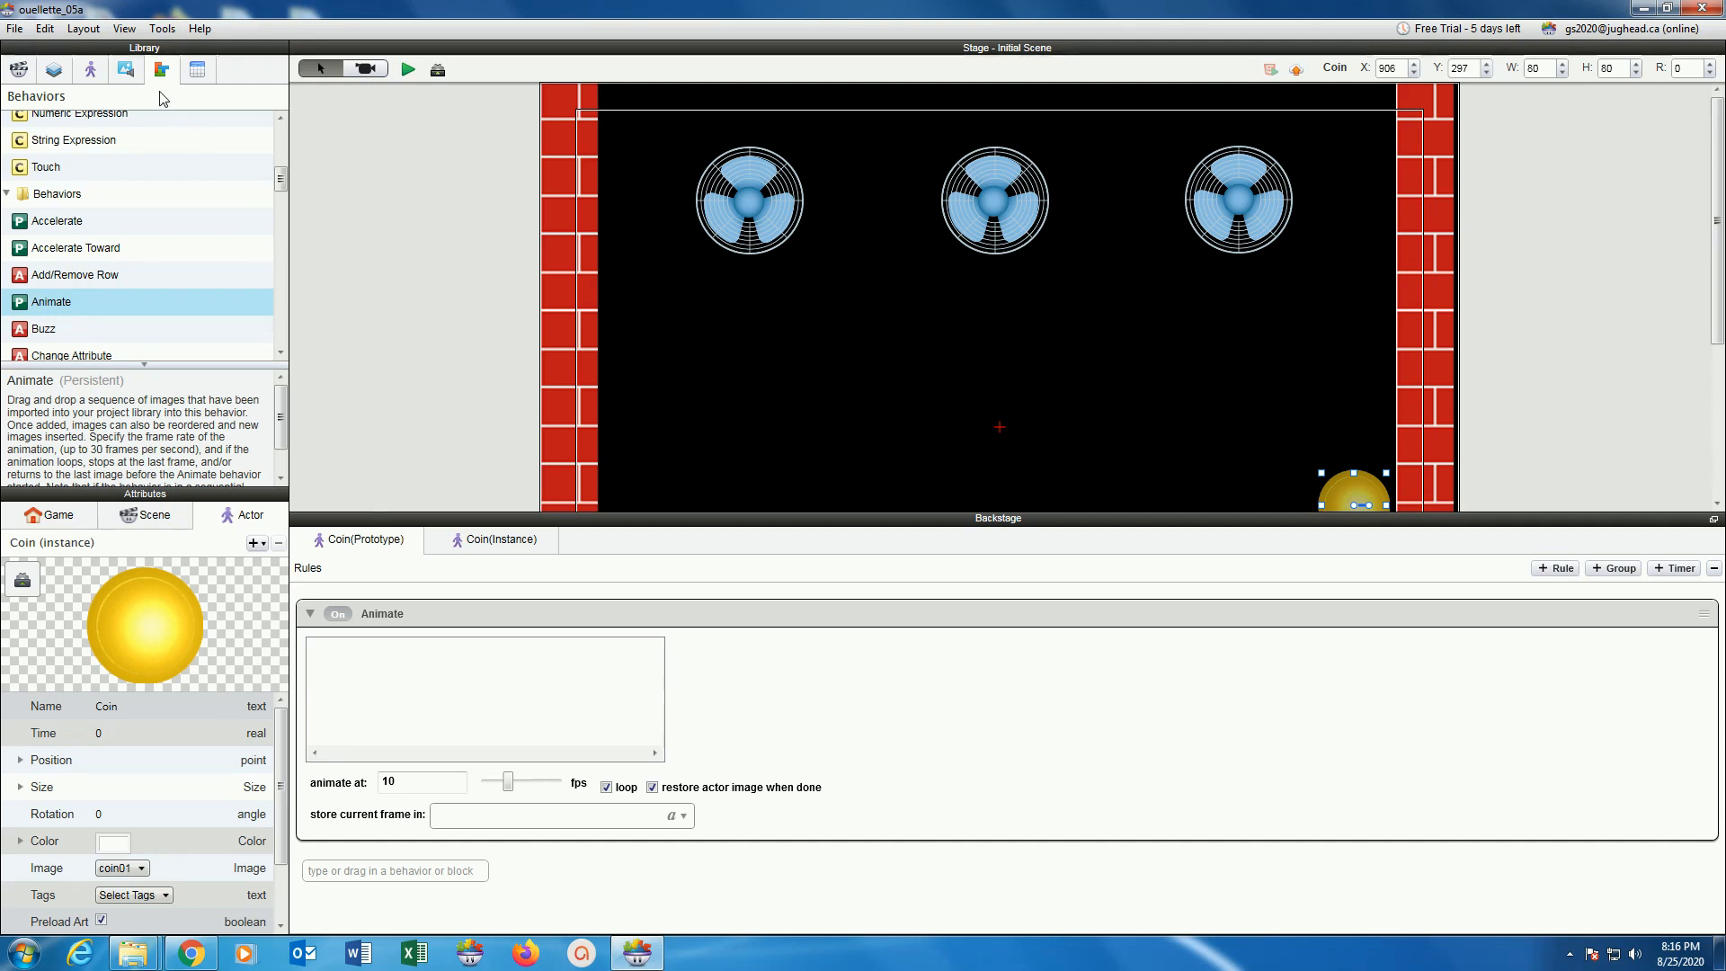
Add the images coin01 through coin10 as the frame sequence of the Coin's Animate behavior.
left_click(127, 70)
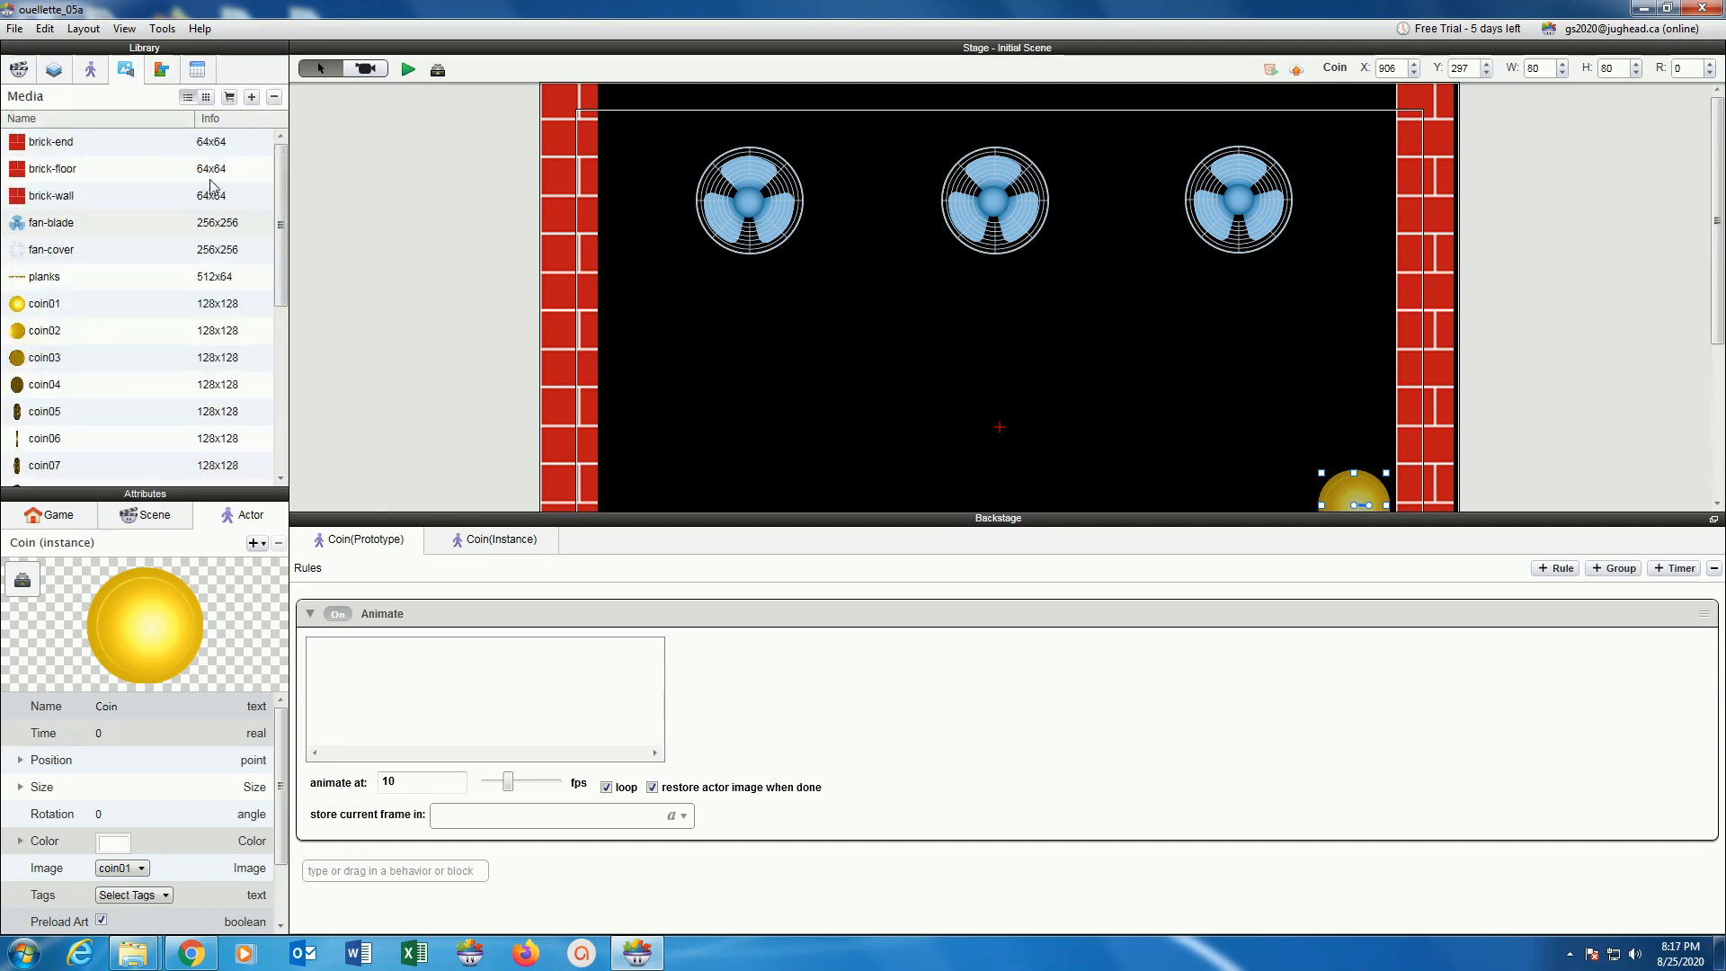
left_click_drag(280, 220, 279, 261)
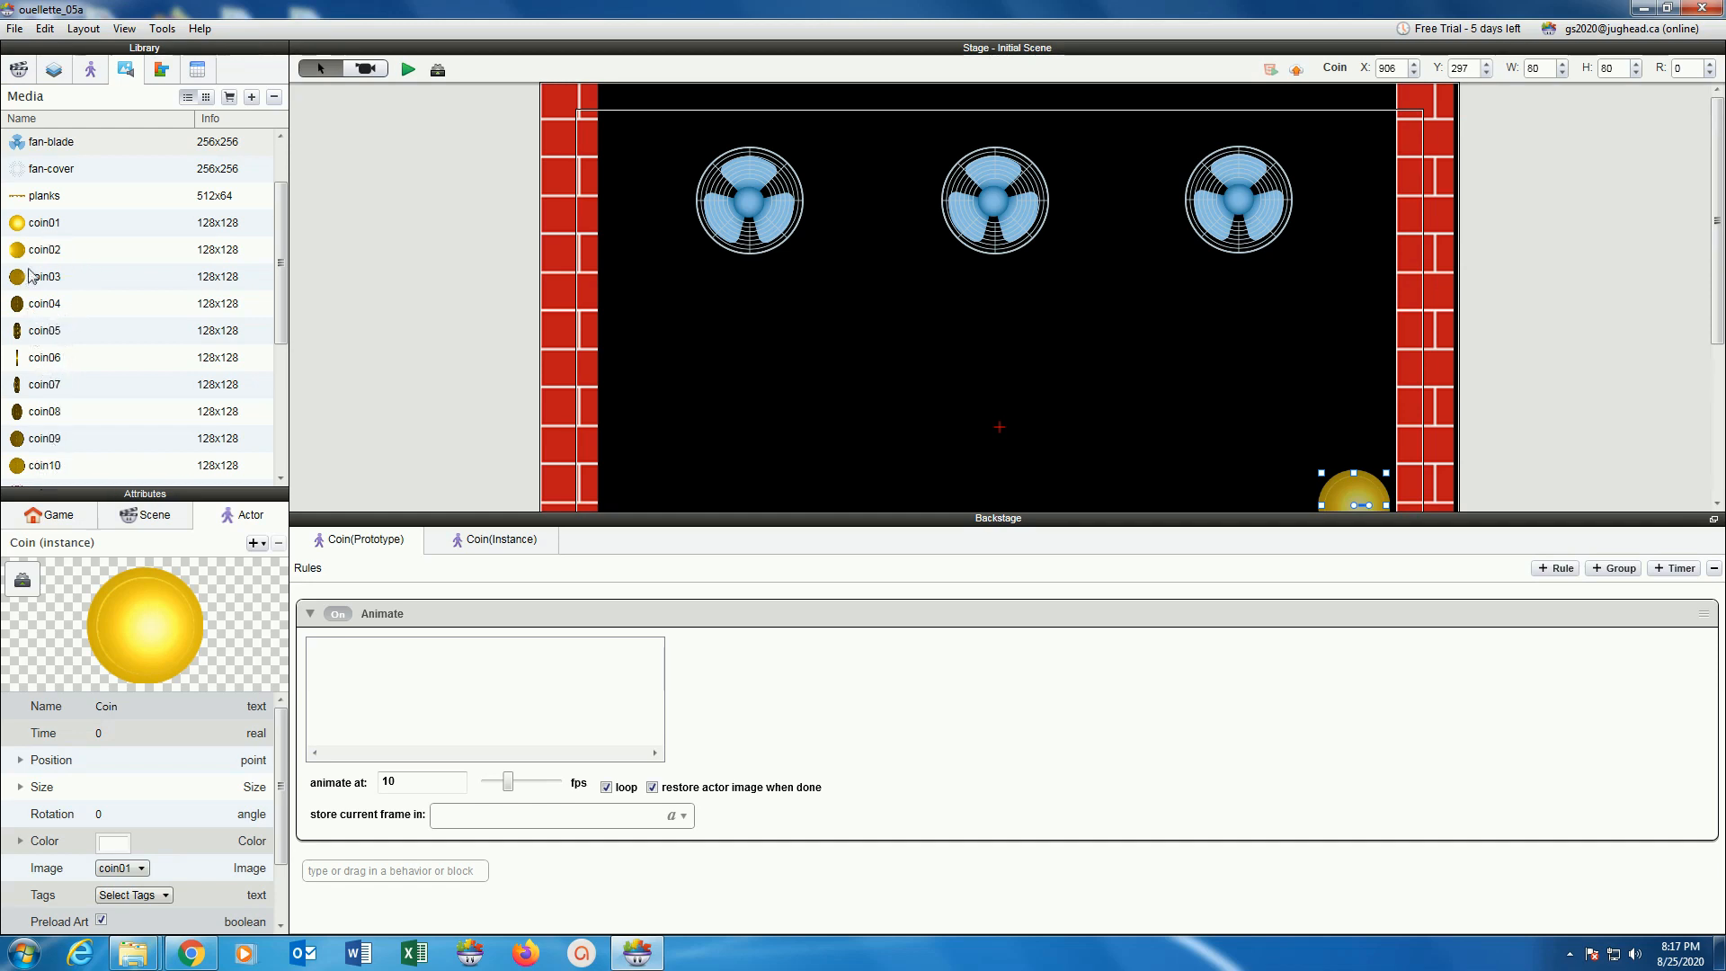
left_click(50, 230)
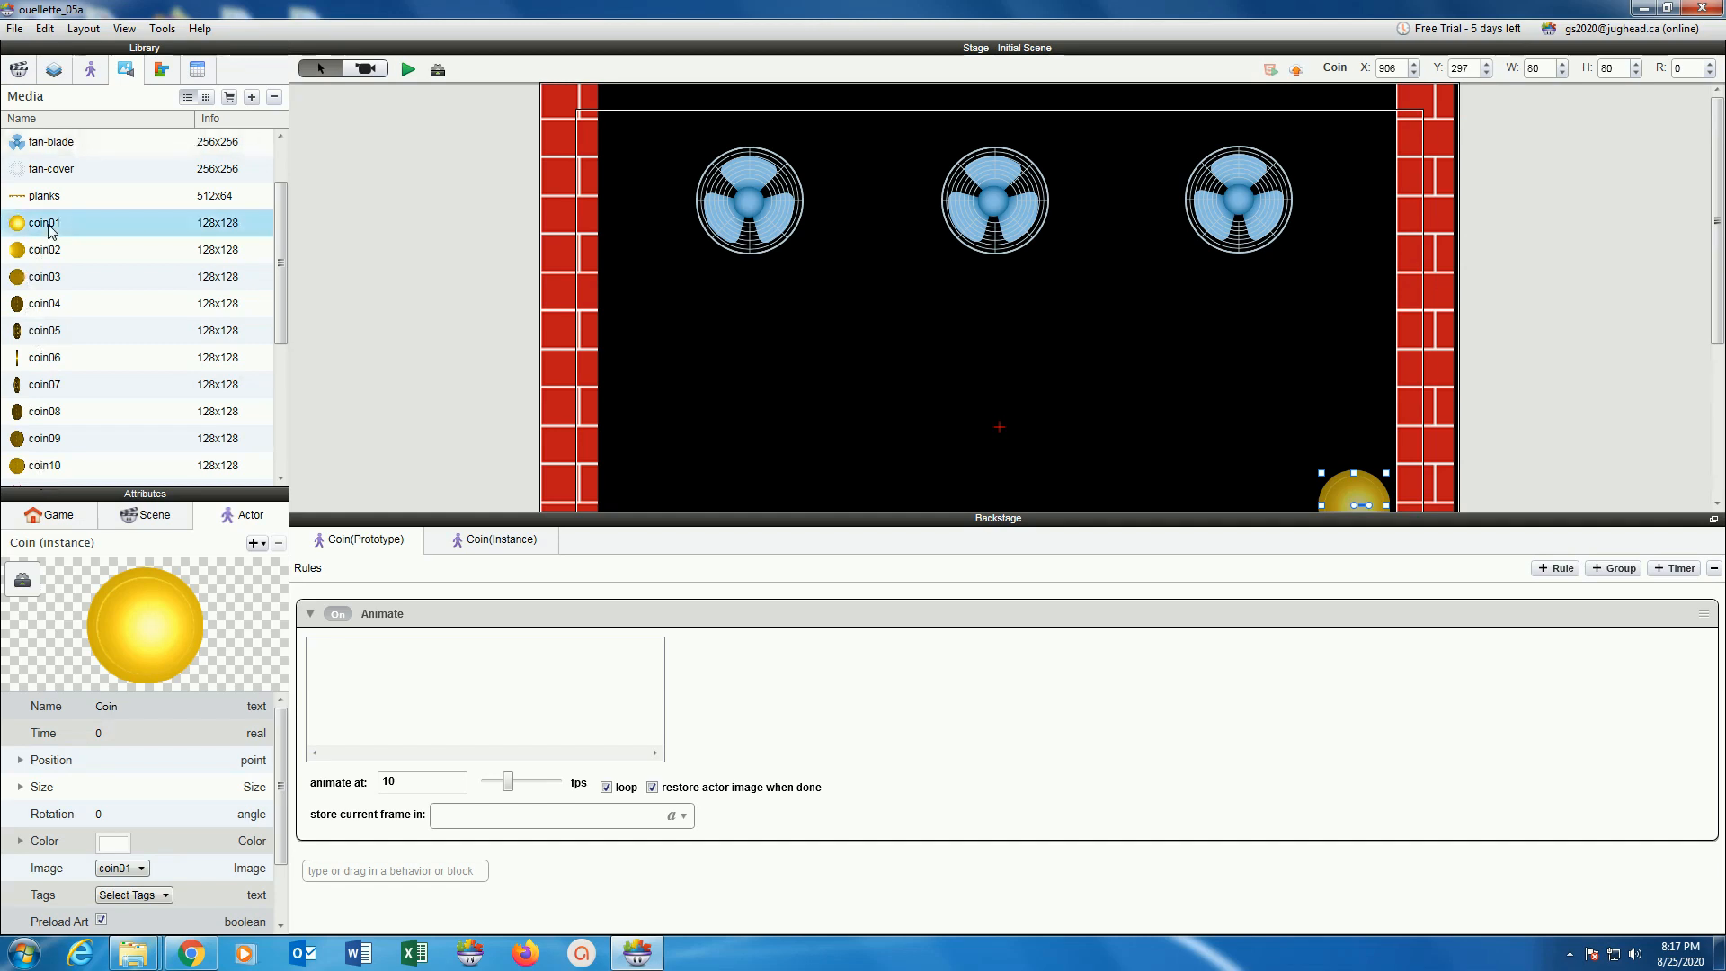
left_click(41, 469, "shift")
left_click_drag(15, 470, 367, 681)
left_click(426, 768)
left_click_drag(423, 763, 368, 767)
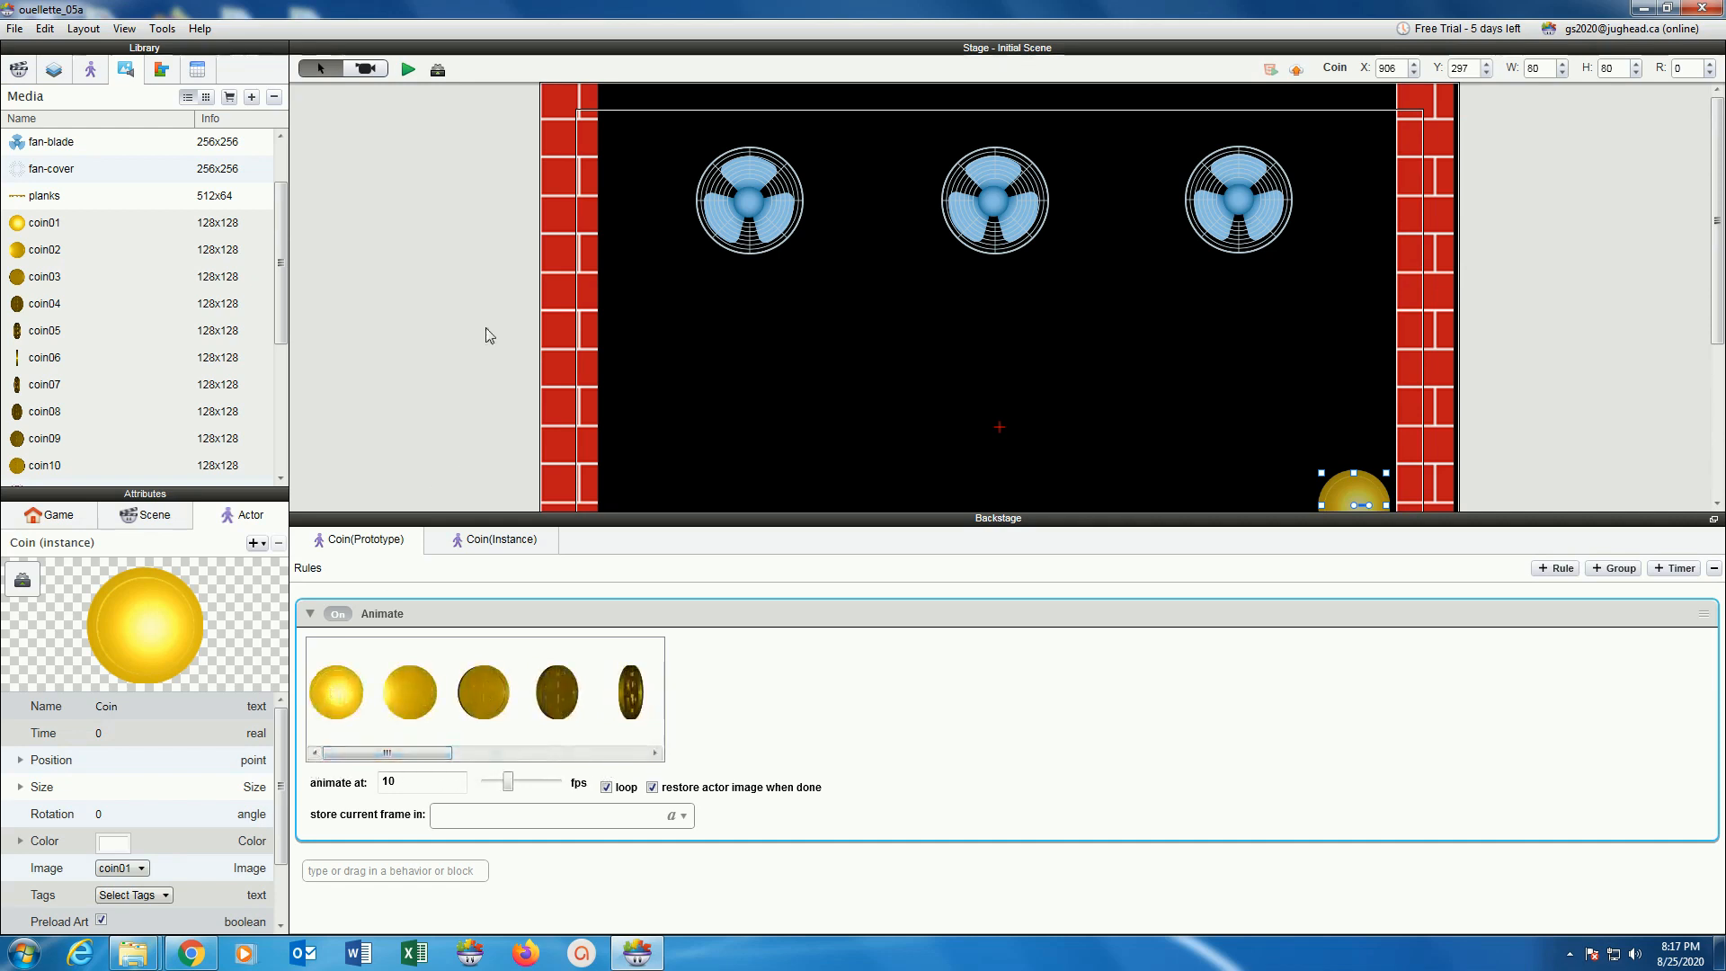
Preview the Coin's animation in the game and examine the individual frames in its Animate behavior.
left_click(401, 72)
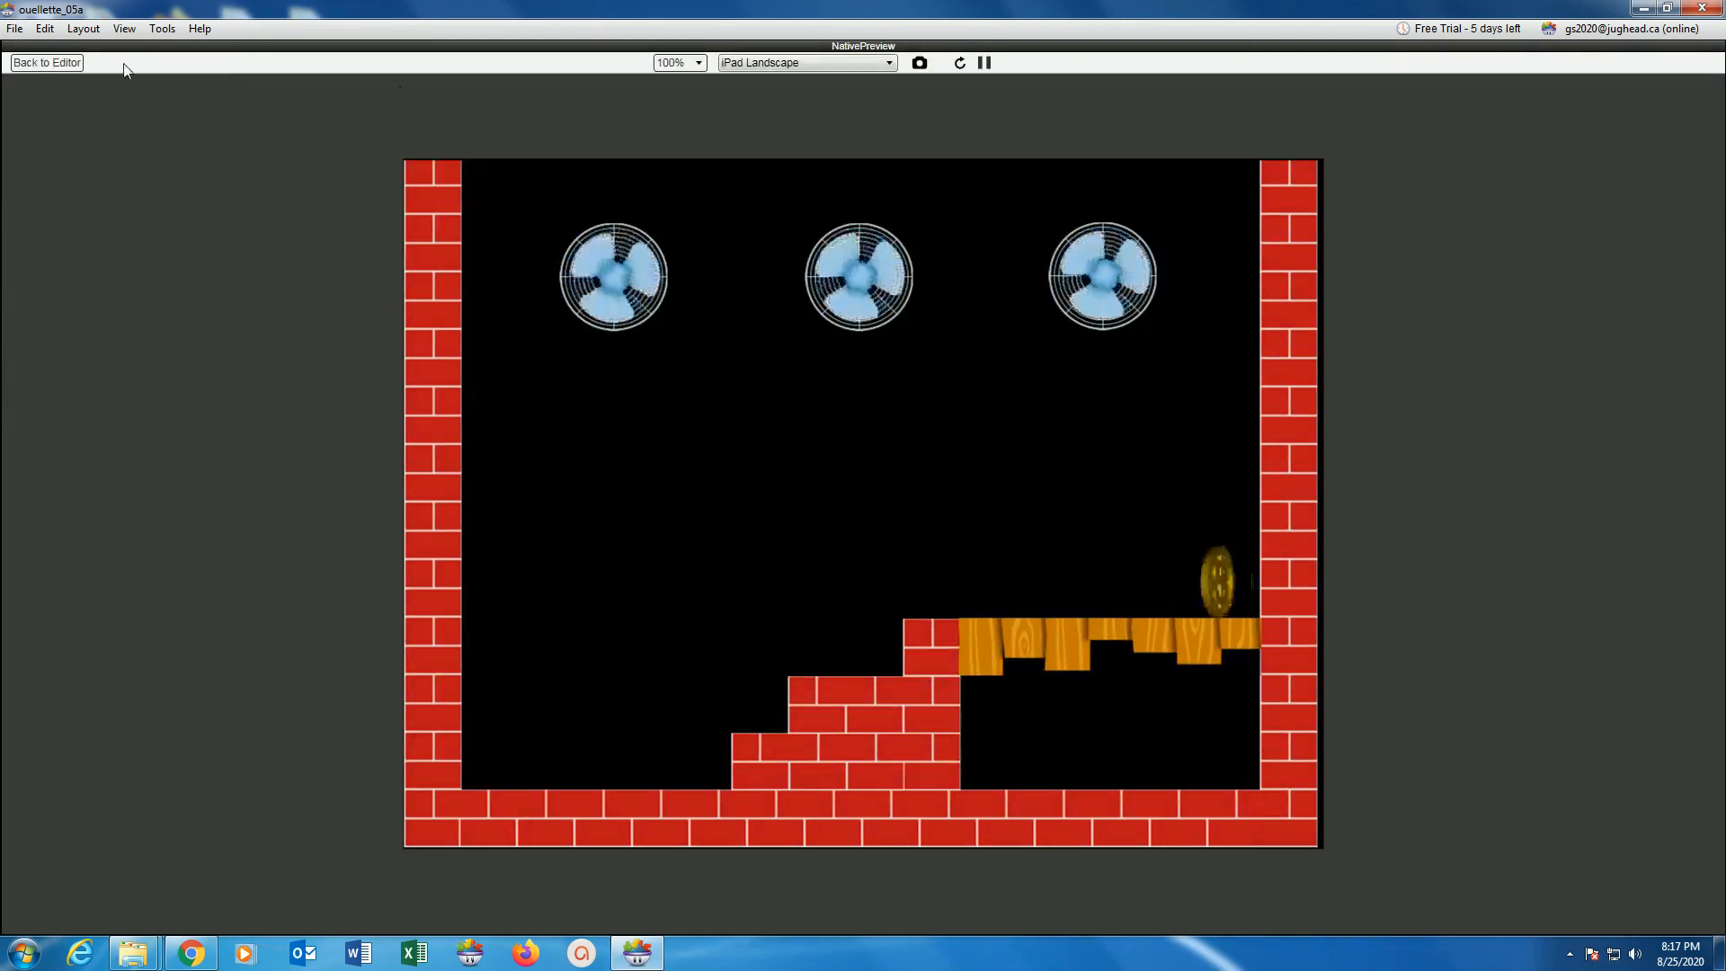
left_click(68, 63)
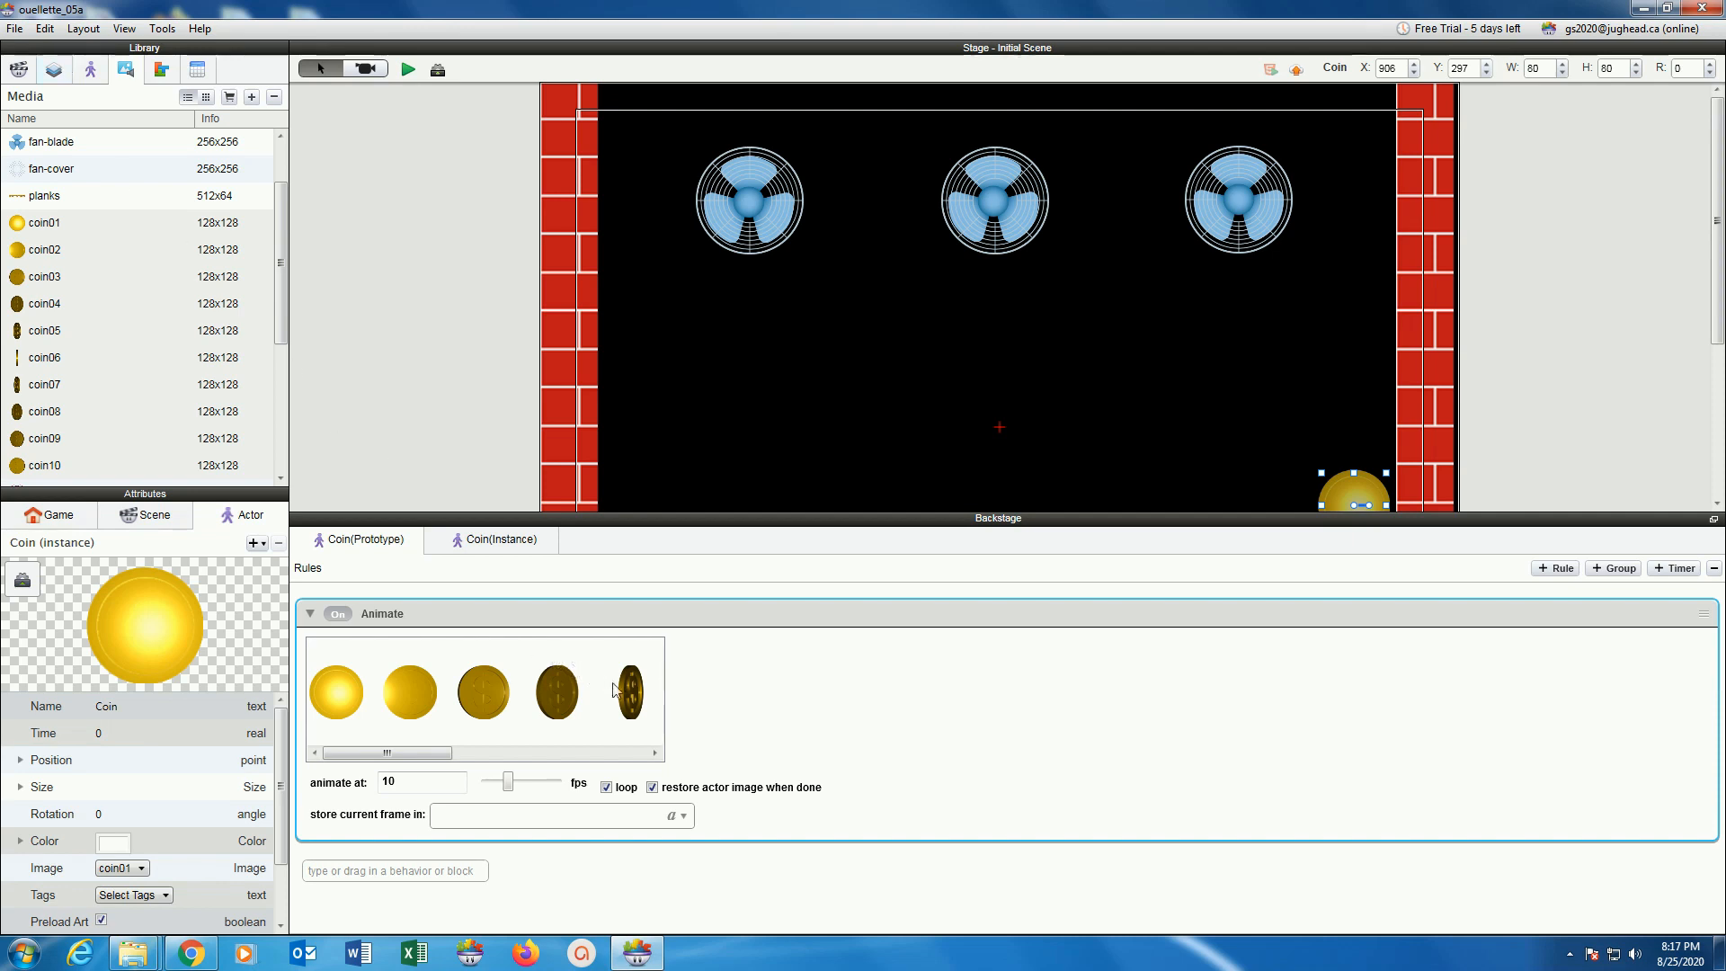
left_click(636, 704)
left_click(485, 706)
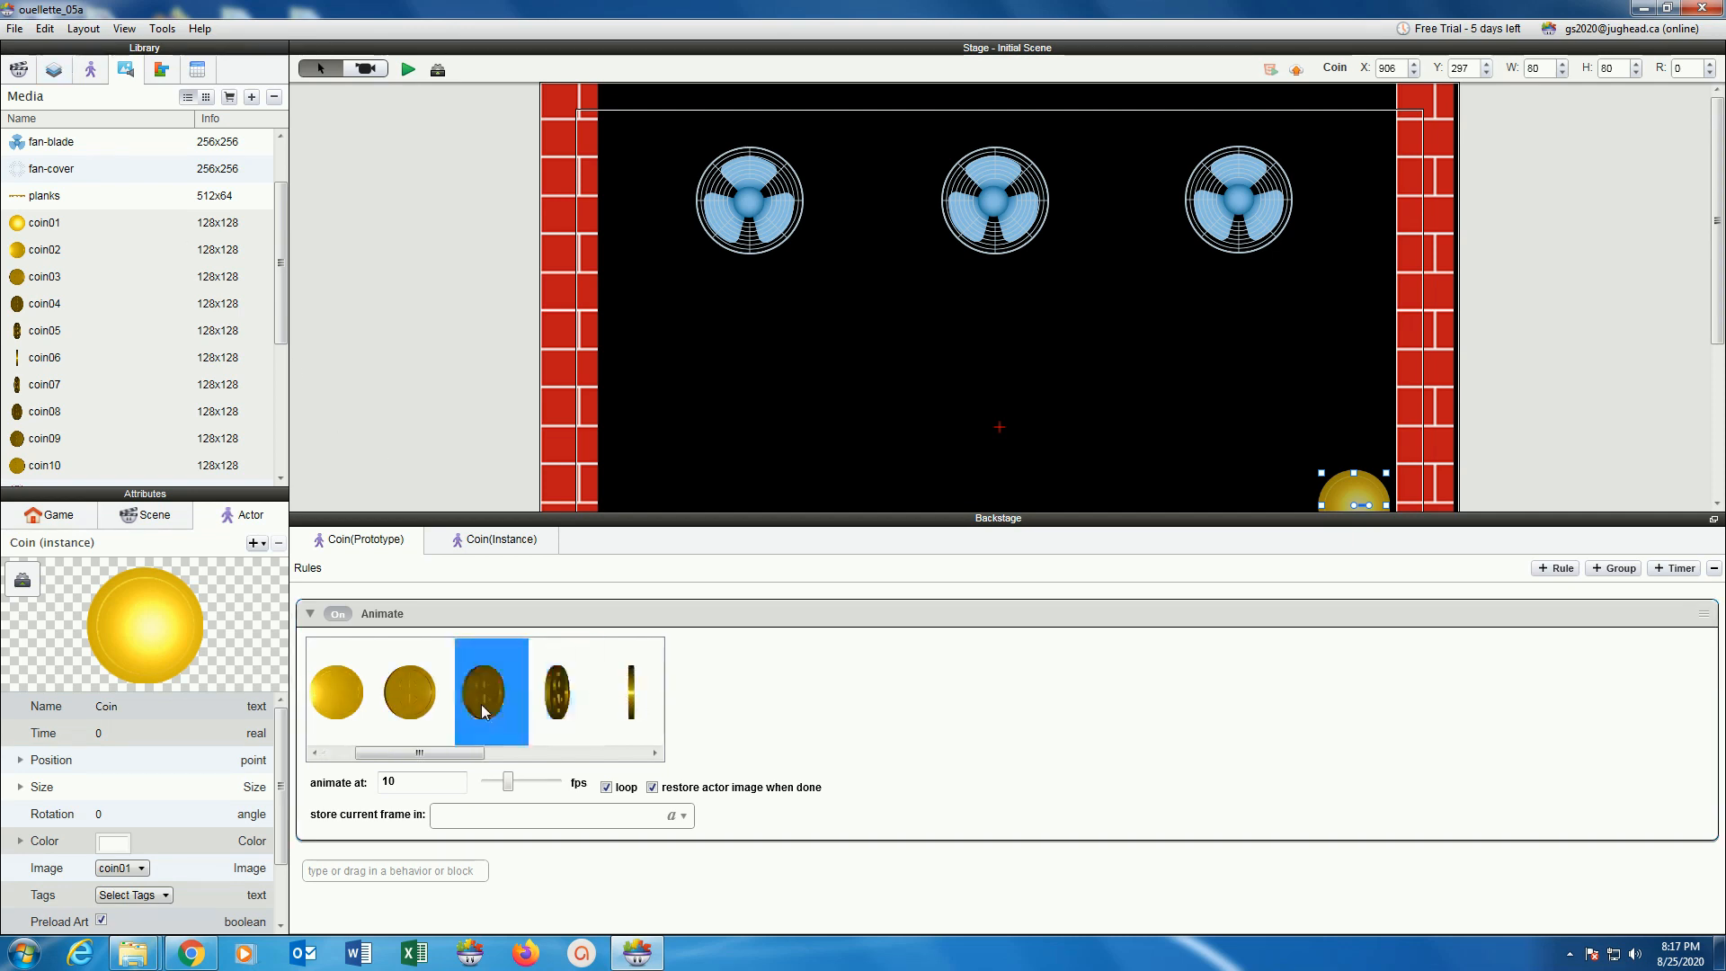
left_click(427, 703)
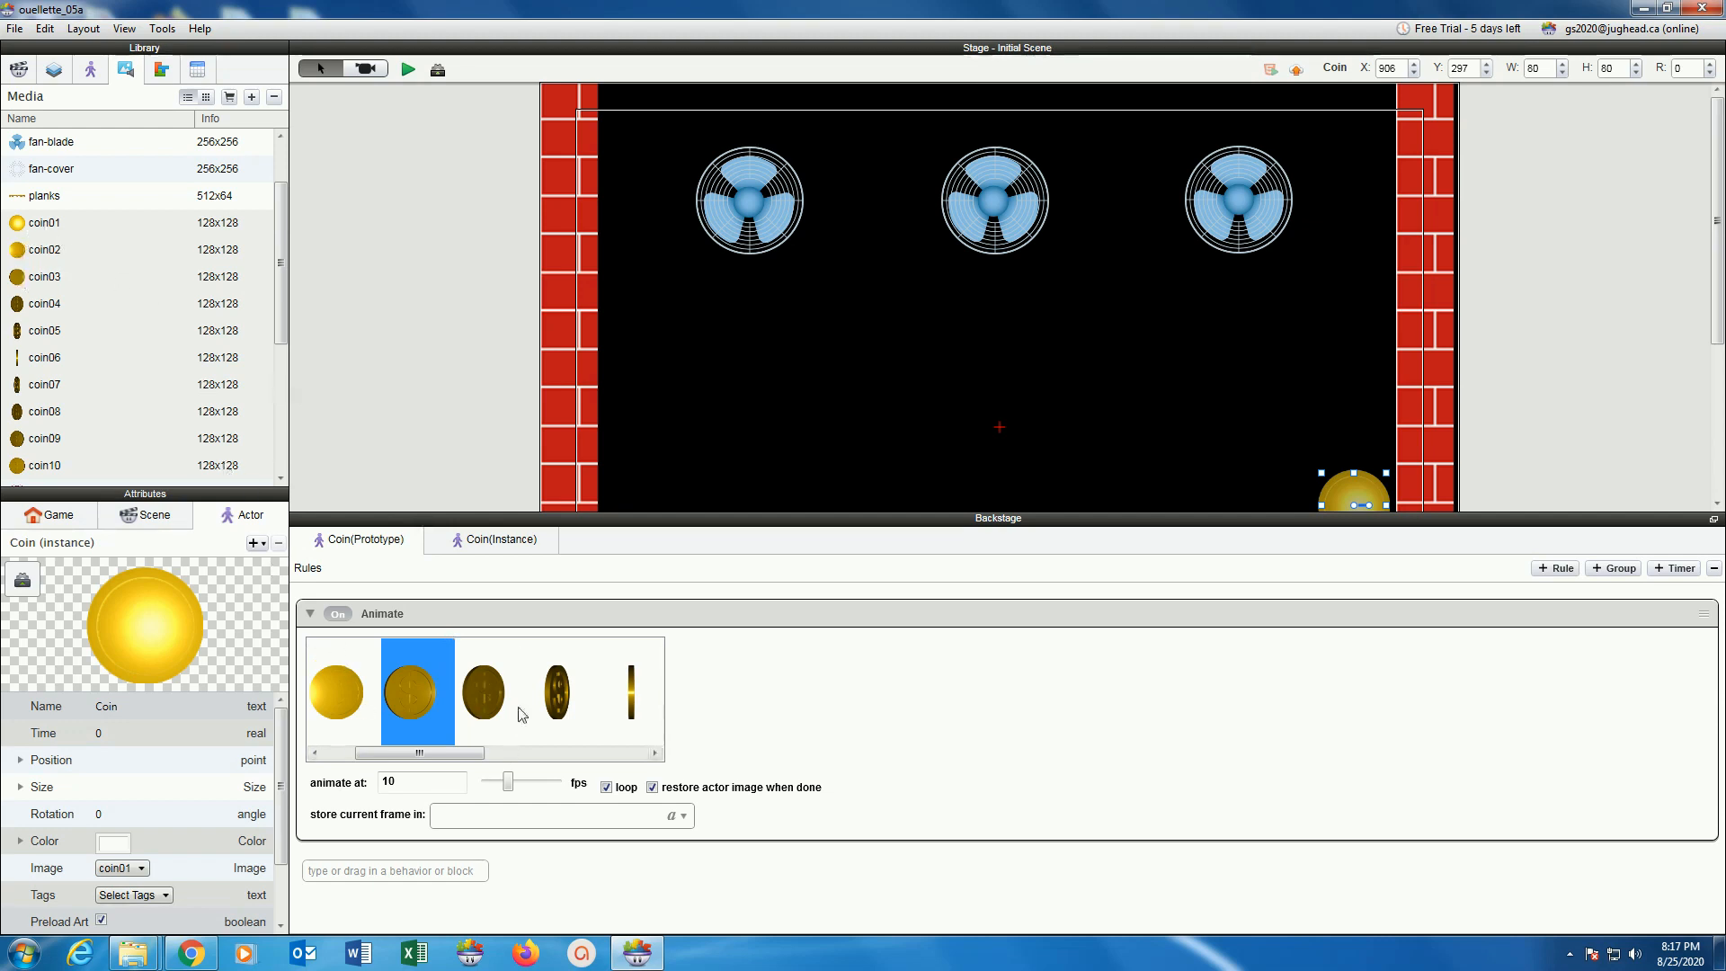
Try collapsing and re-expanding the Coin's Animate behavior and switching it off and back on.
left_click_drag(426, 753, 313, 764)
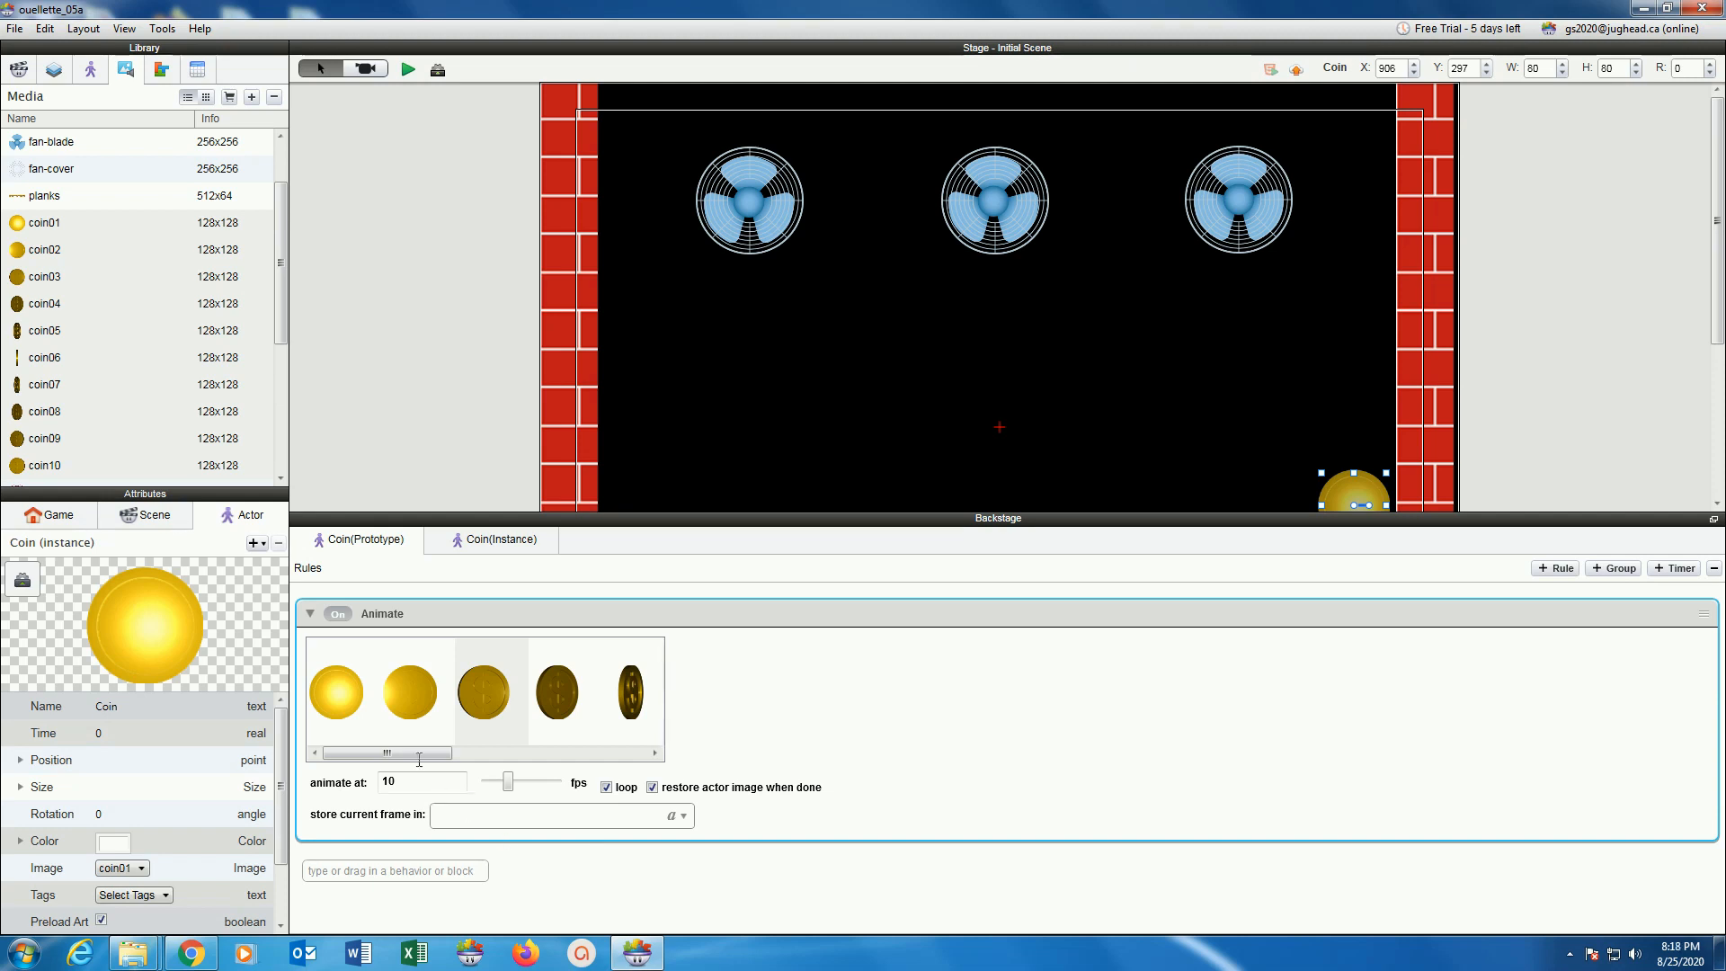
left_click(309, 616)
left_click(309, 617)
left_click(309, 616)
left_click(309, 616)
left_click(339, 614)
left_click(339, 615)
Save the project and preview the game to check the Coin's animation, returning to the editor.
left_click(15, 28)
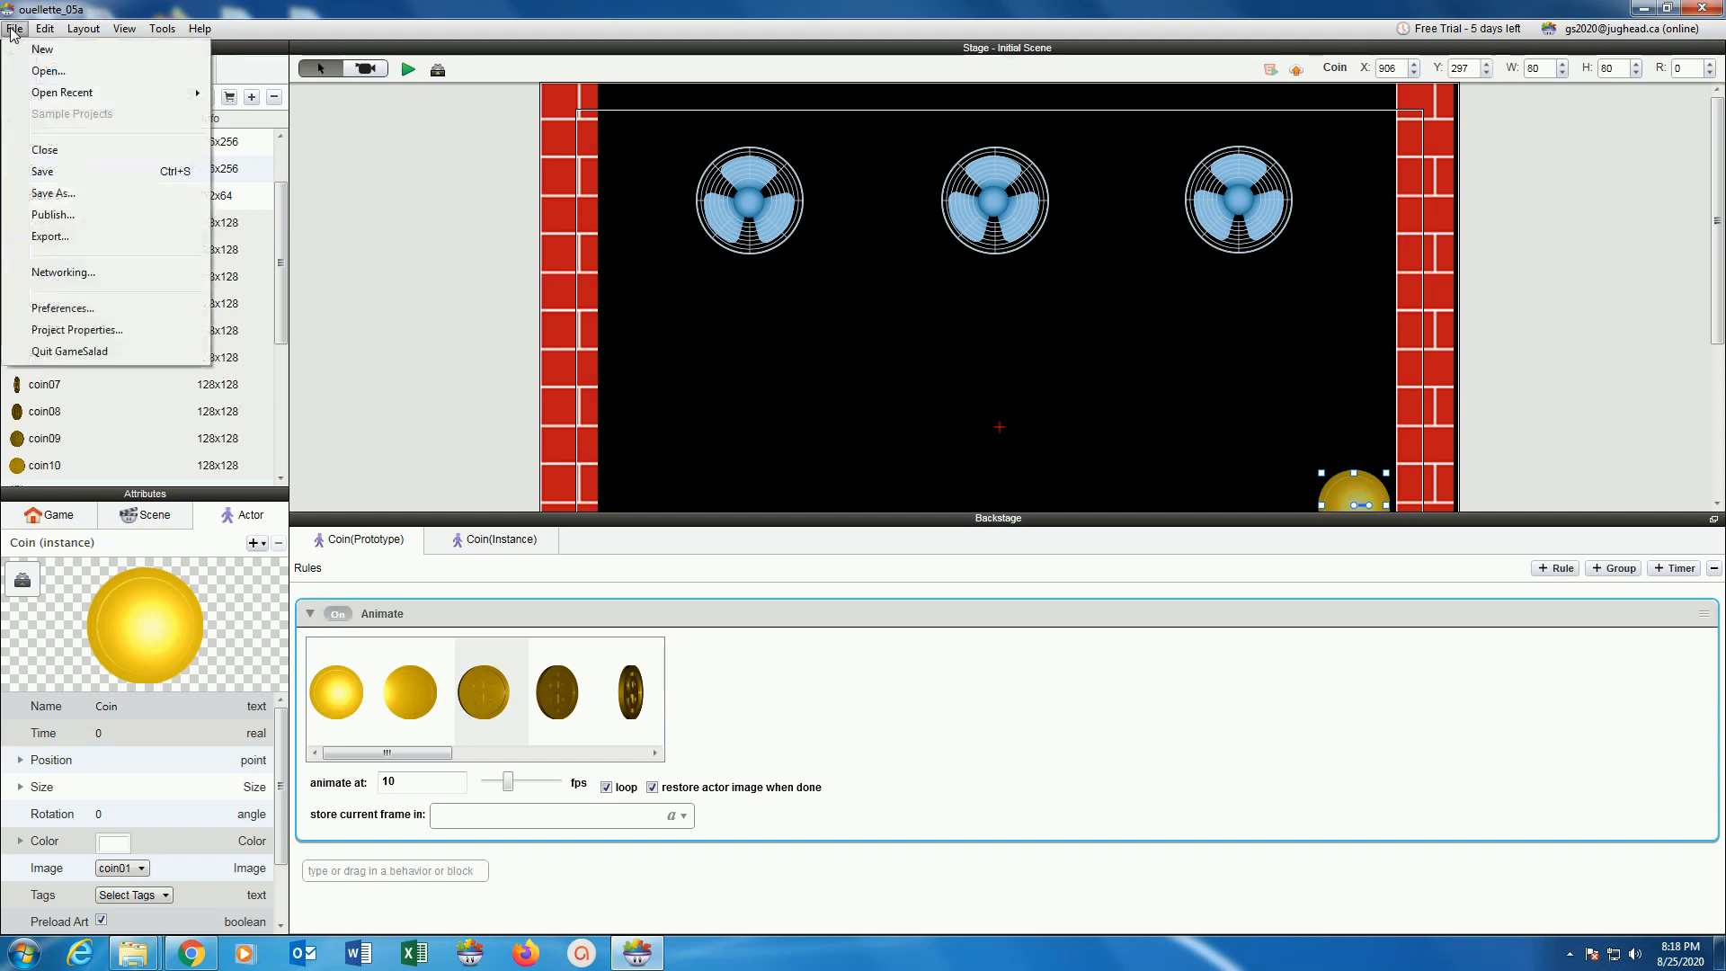
left_click(39, 171)
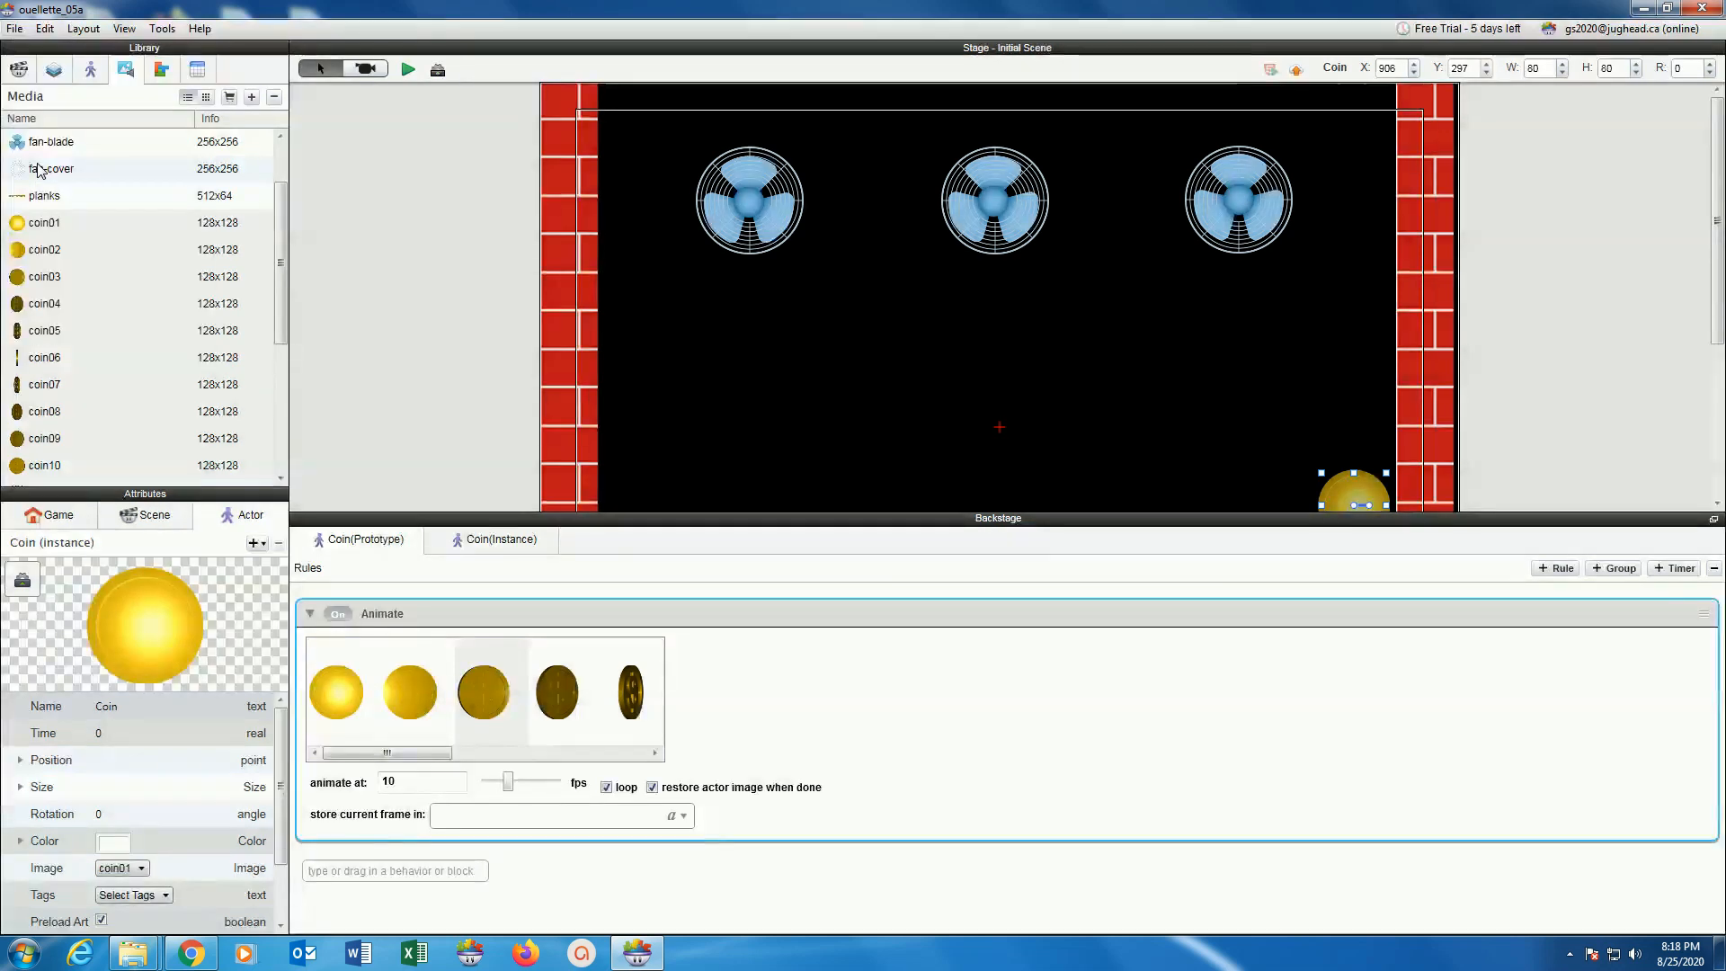
left_click(83, 75)
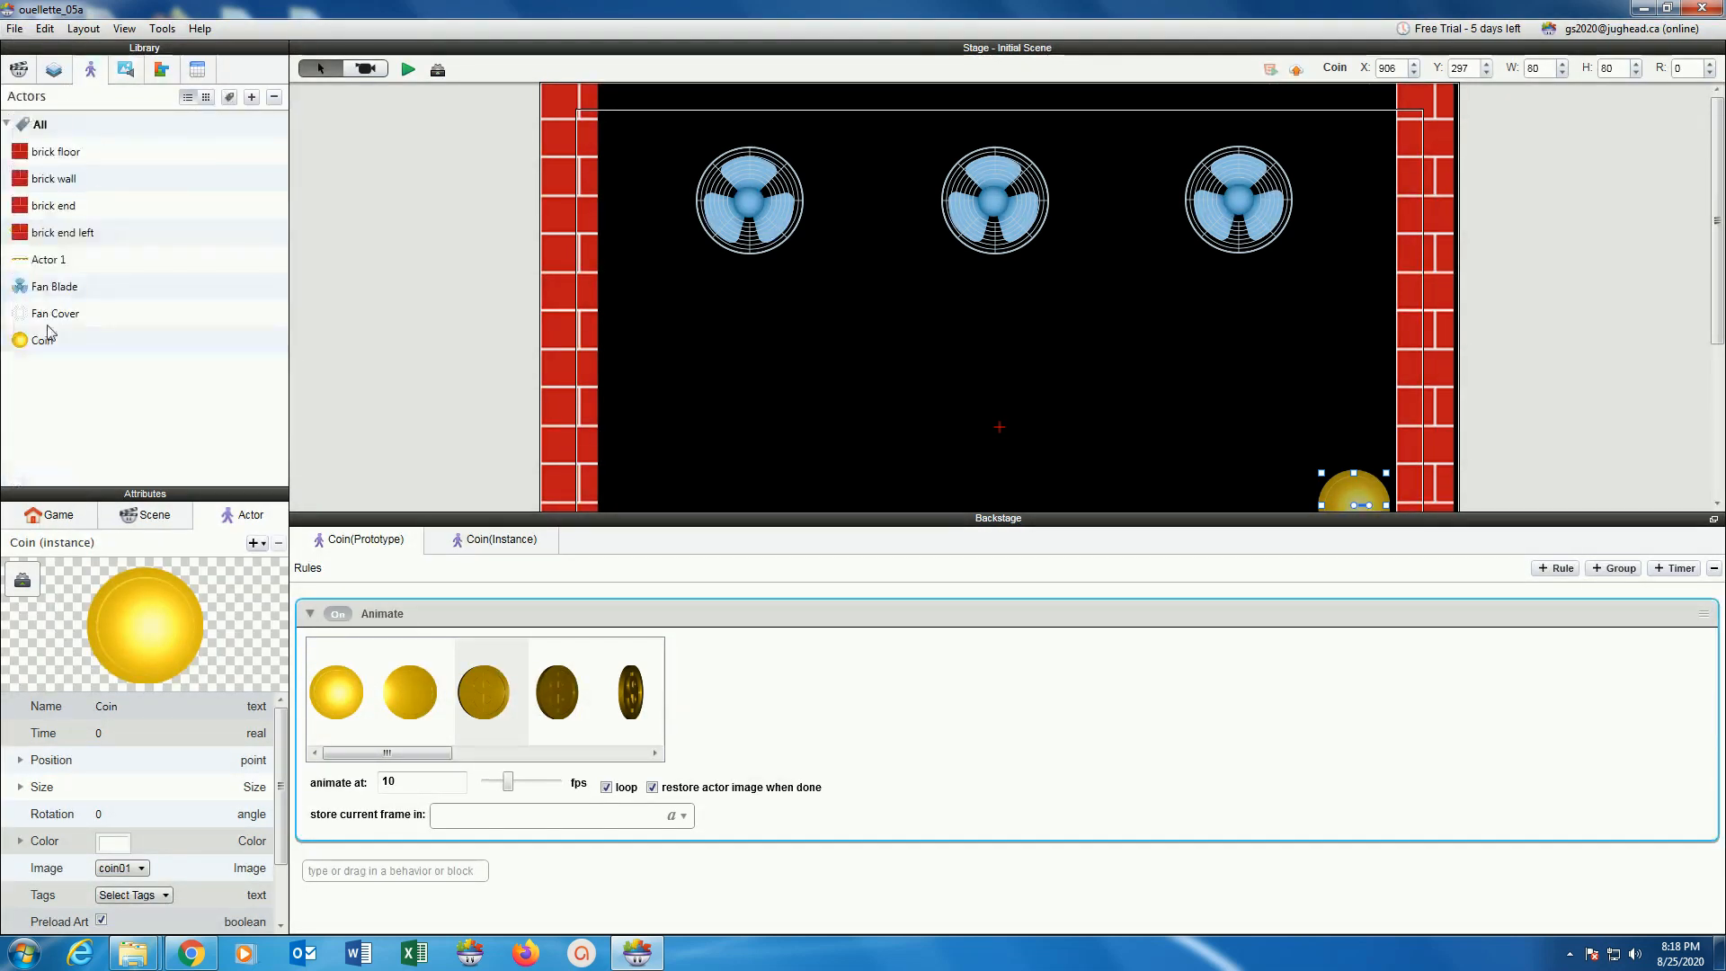
left_click(407, 69)
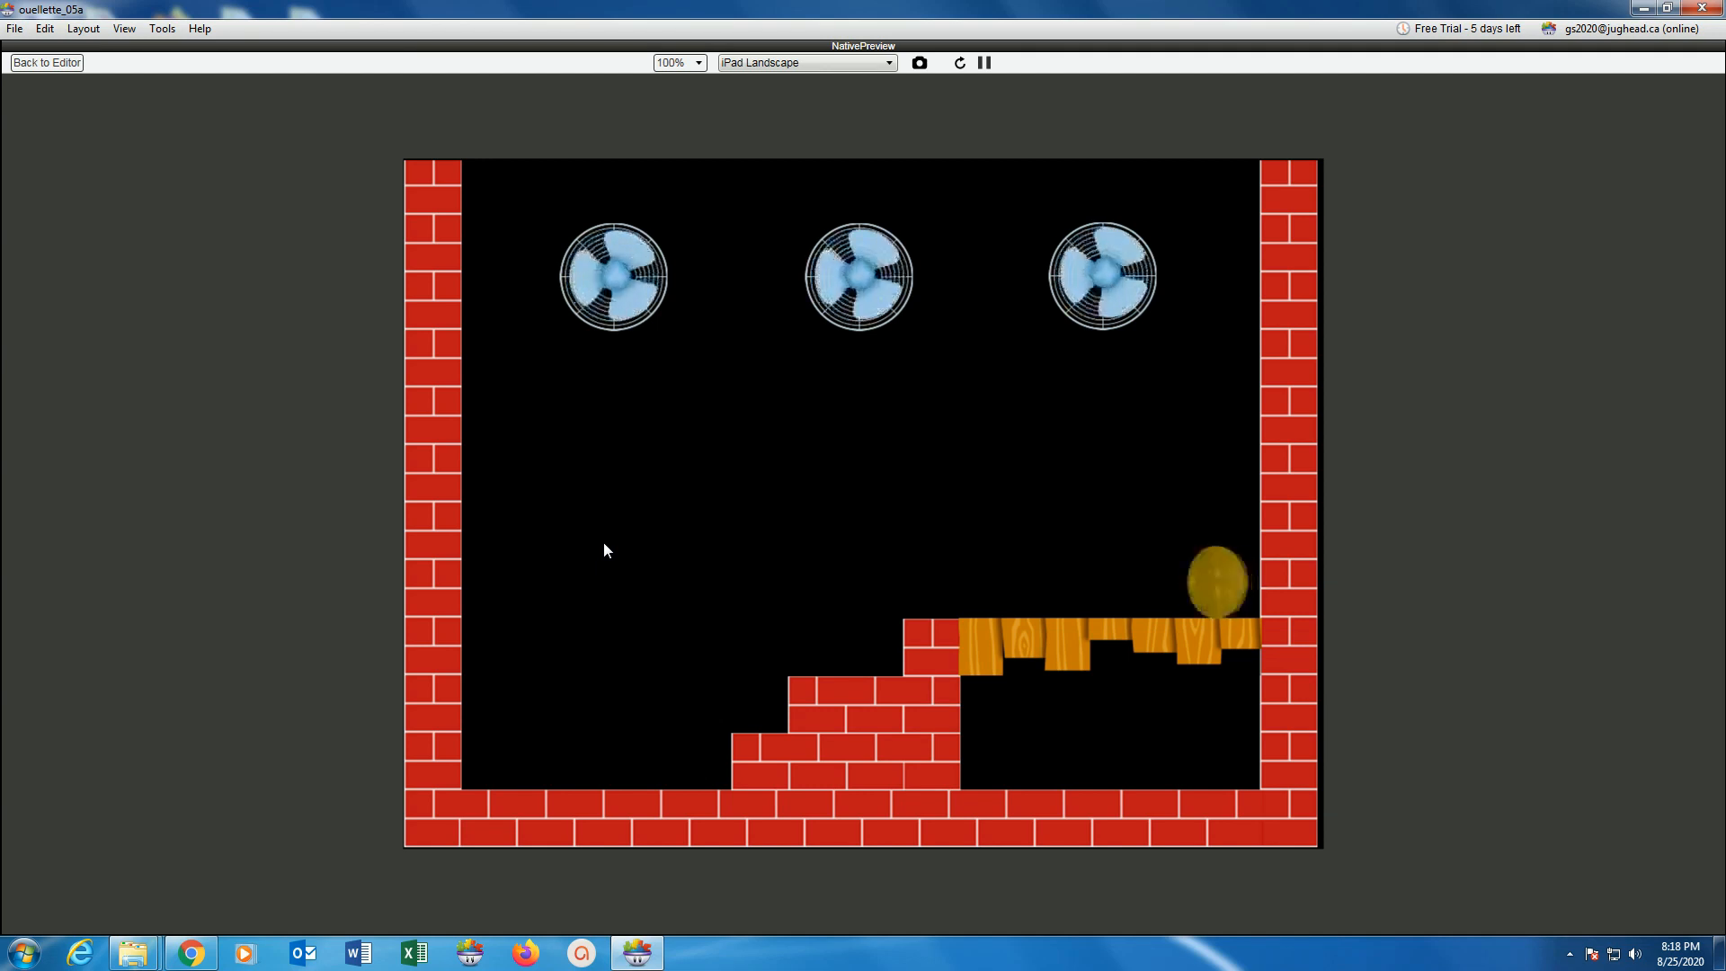
left_click(66, 60)
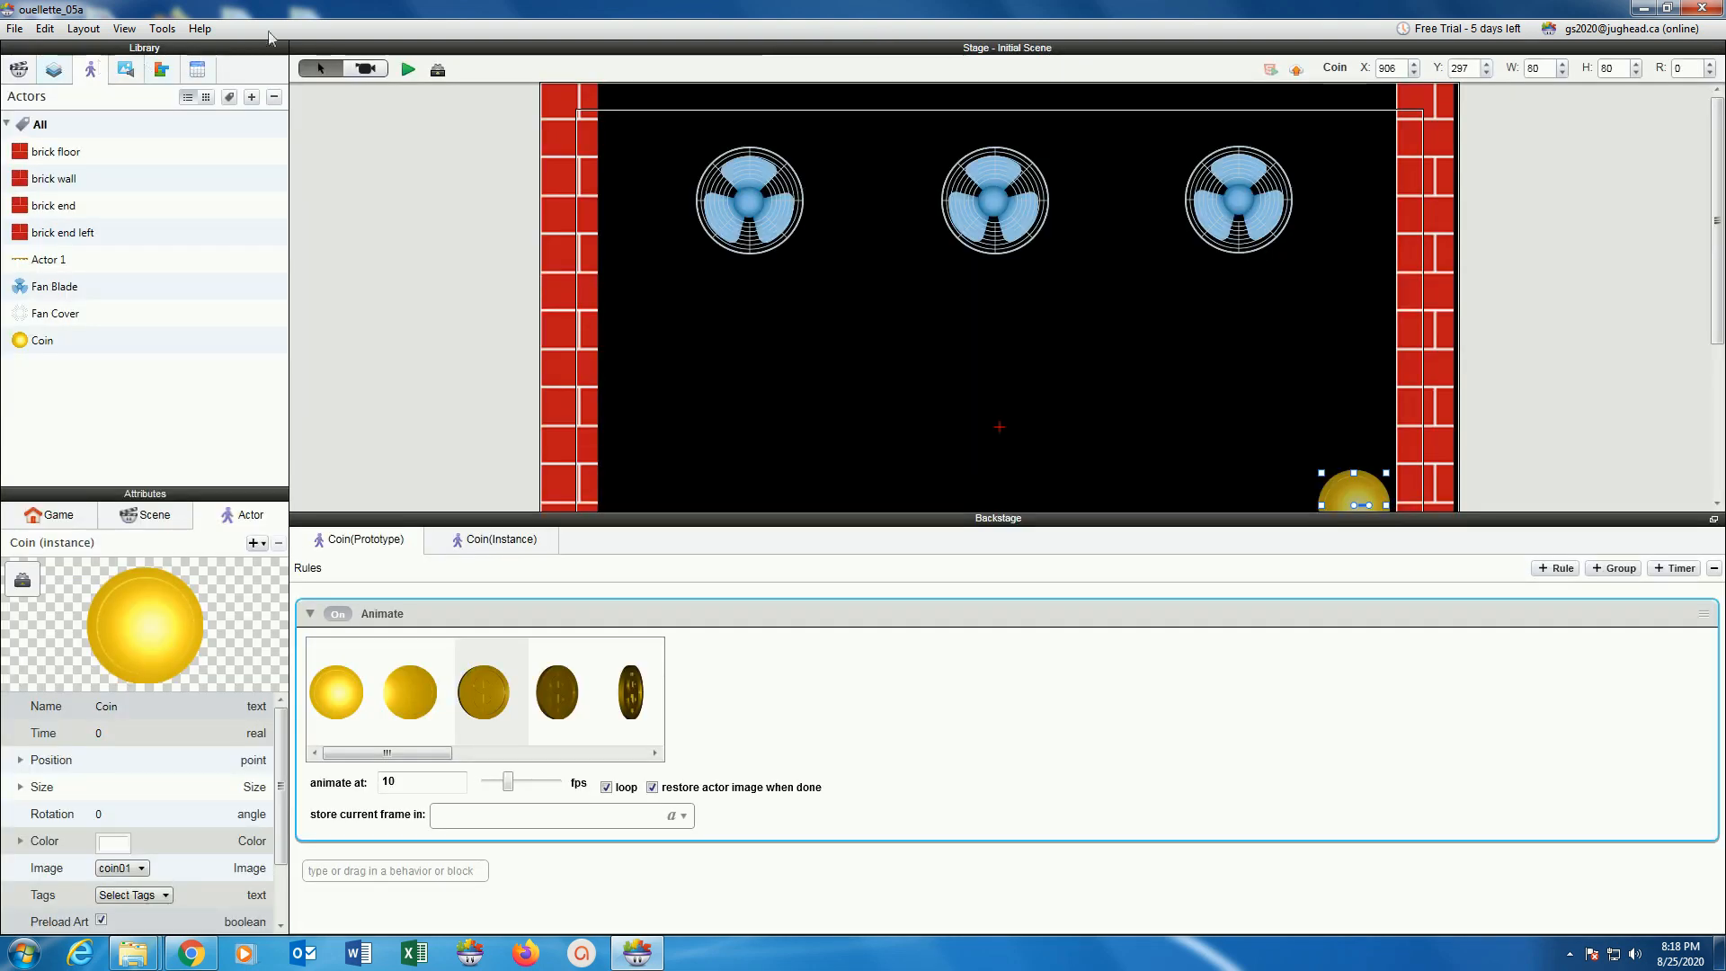
Create a new actor named Purple Guy and assign it the player-standing image.
left_click_drag(471, 518, 473, 810)
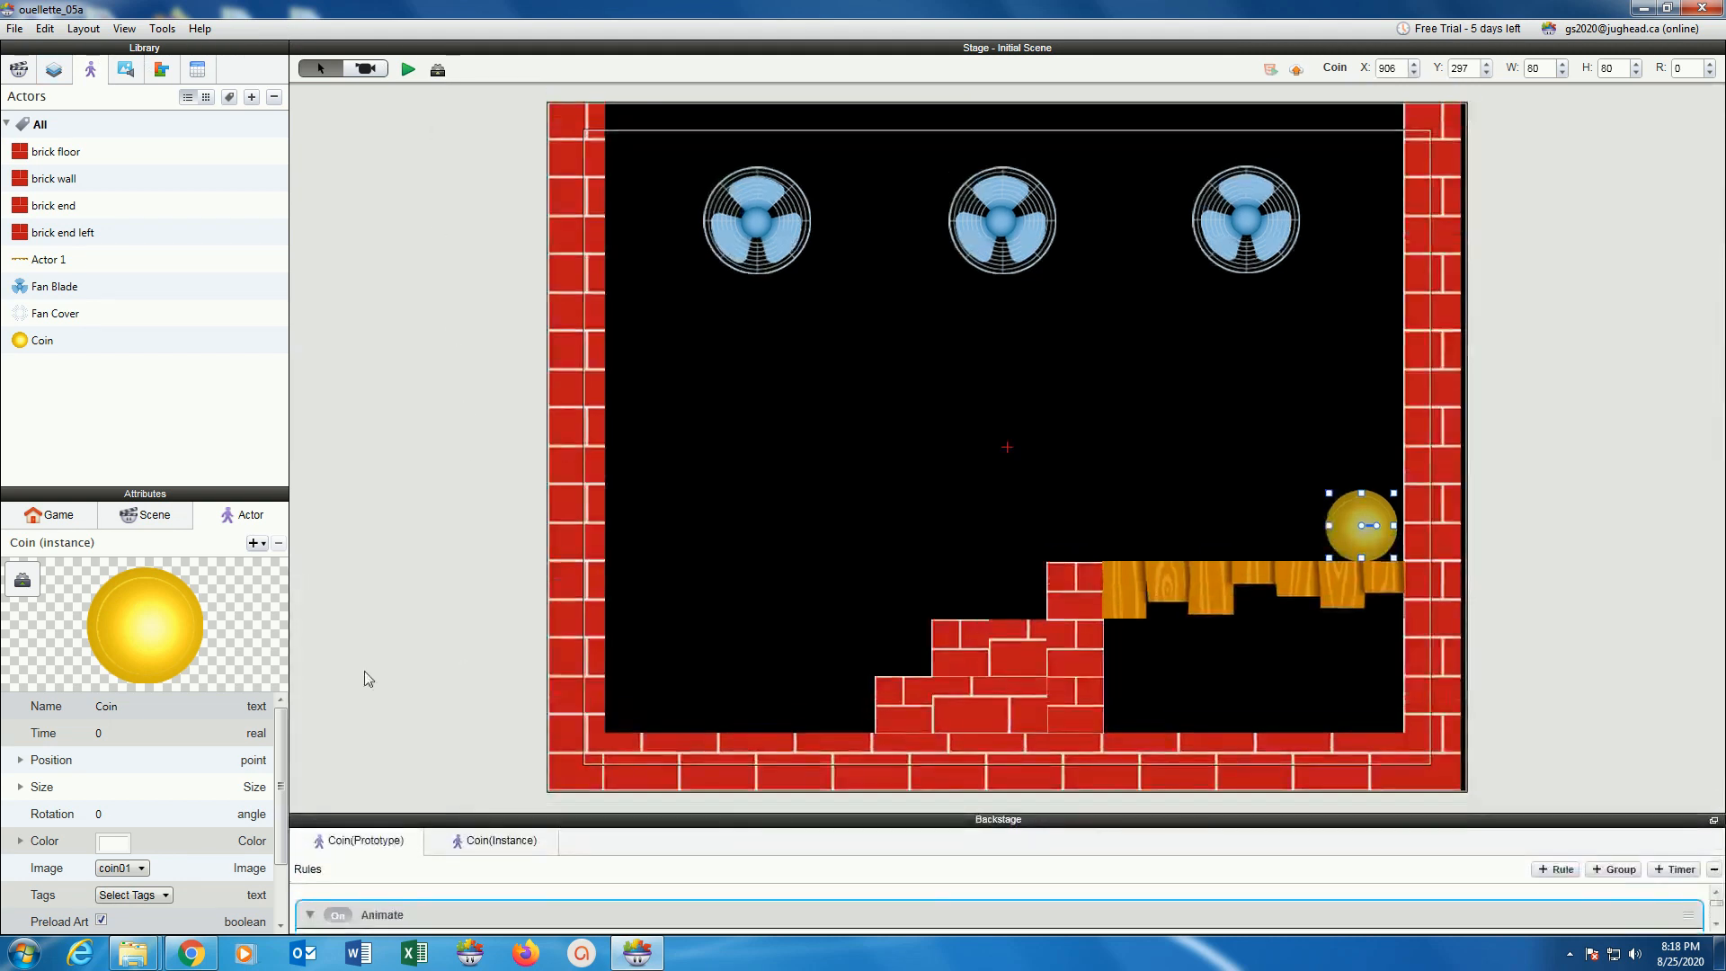
left_click(99, 400)
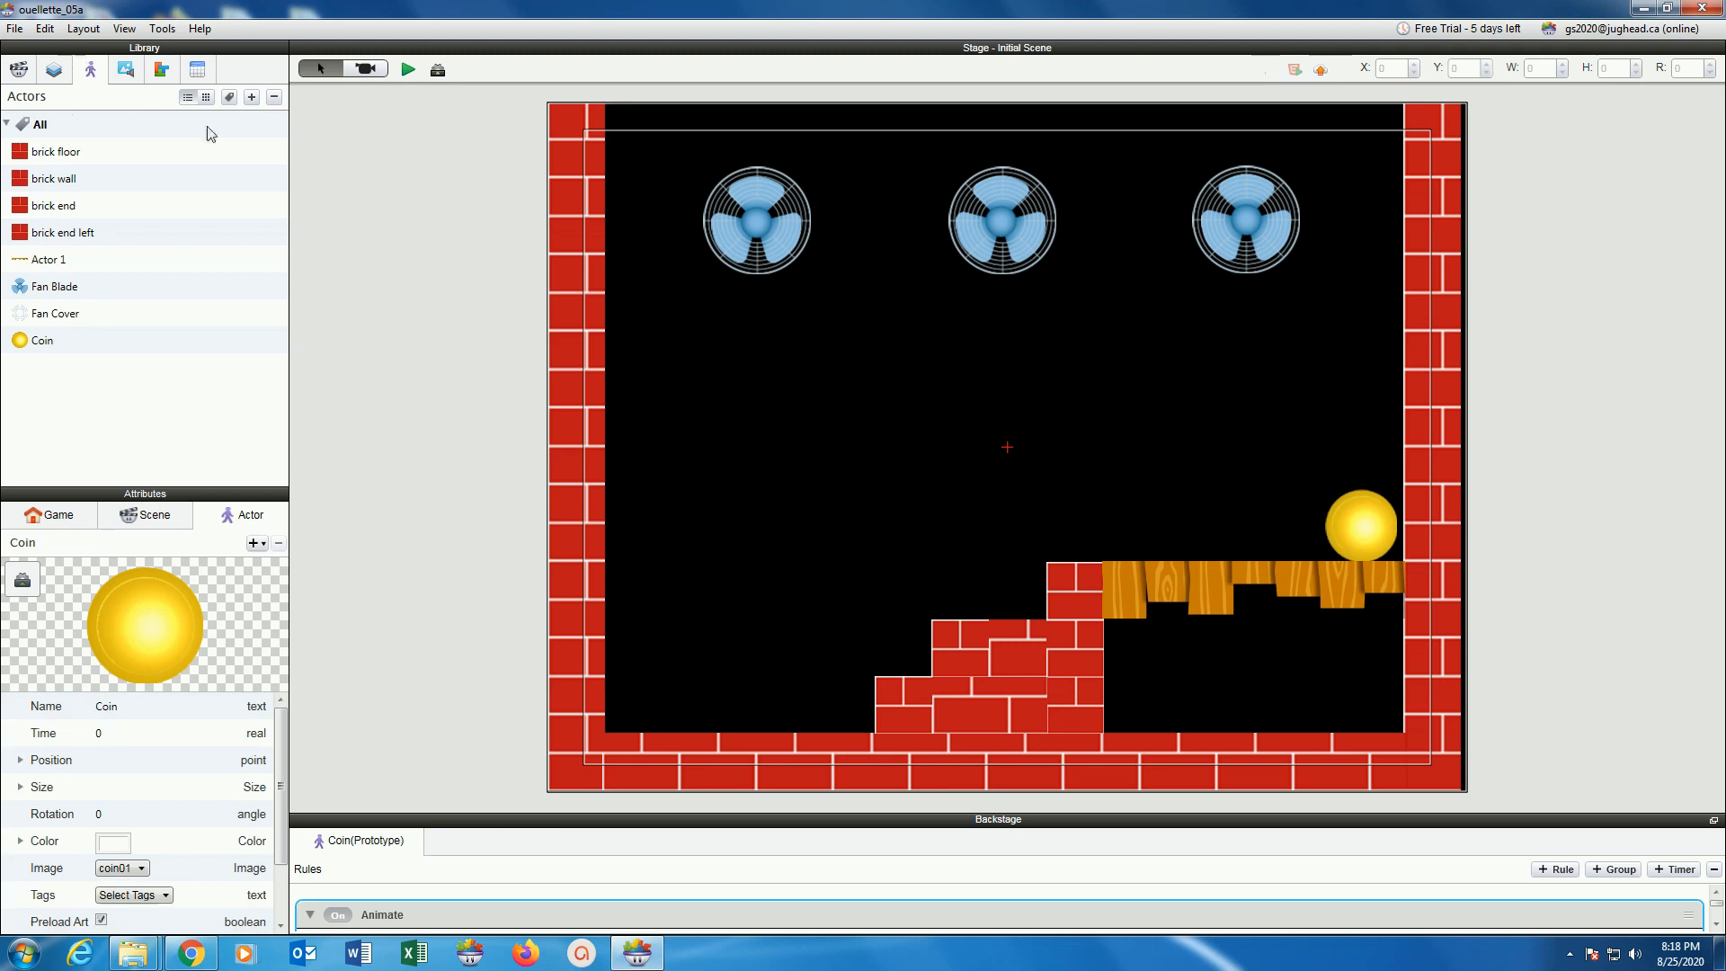
left_click(251, 98)
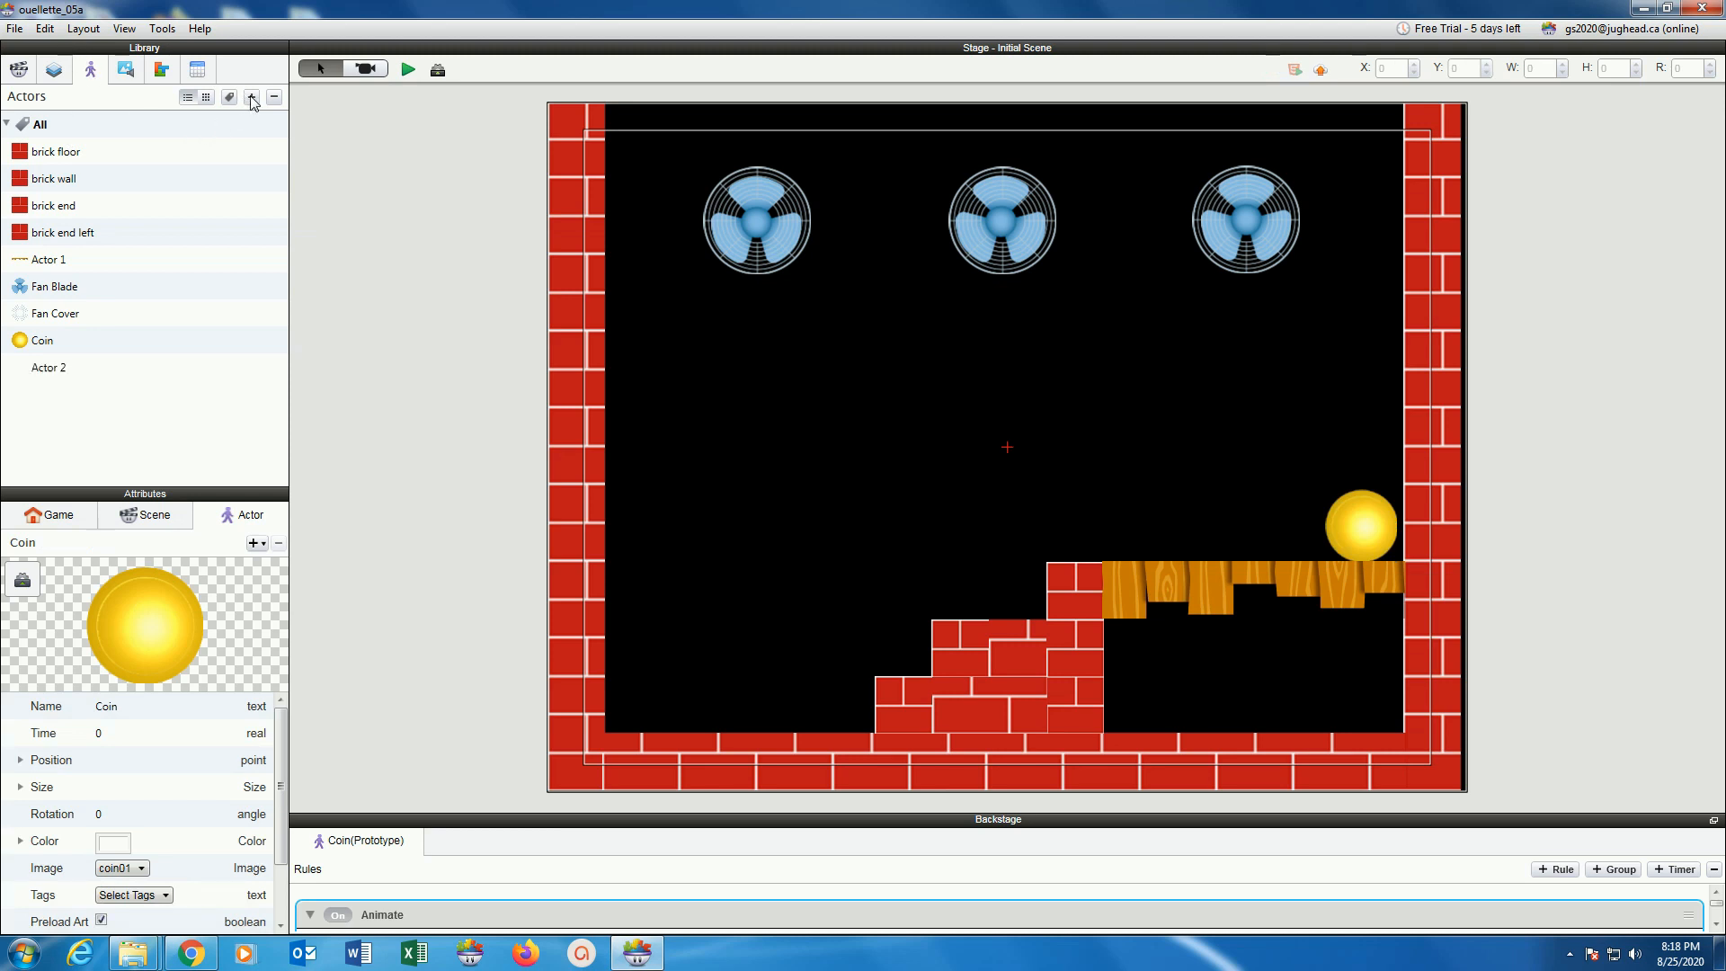
double_click(52, 368)
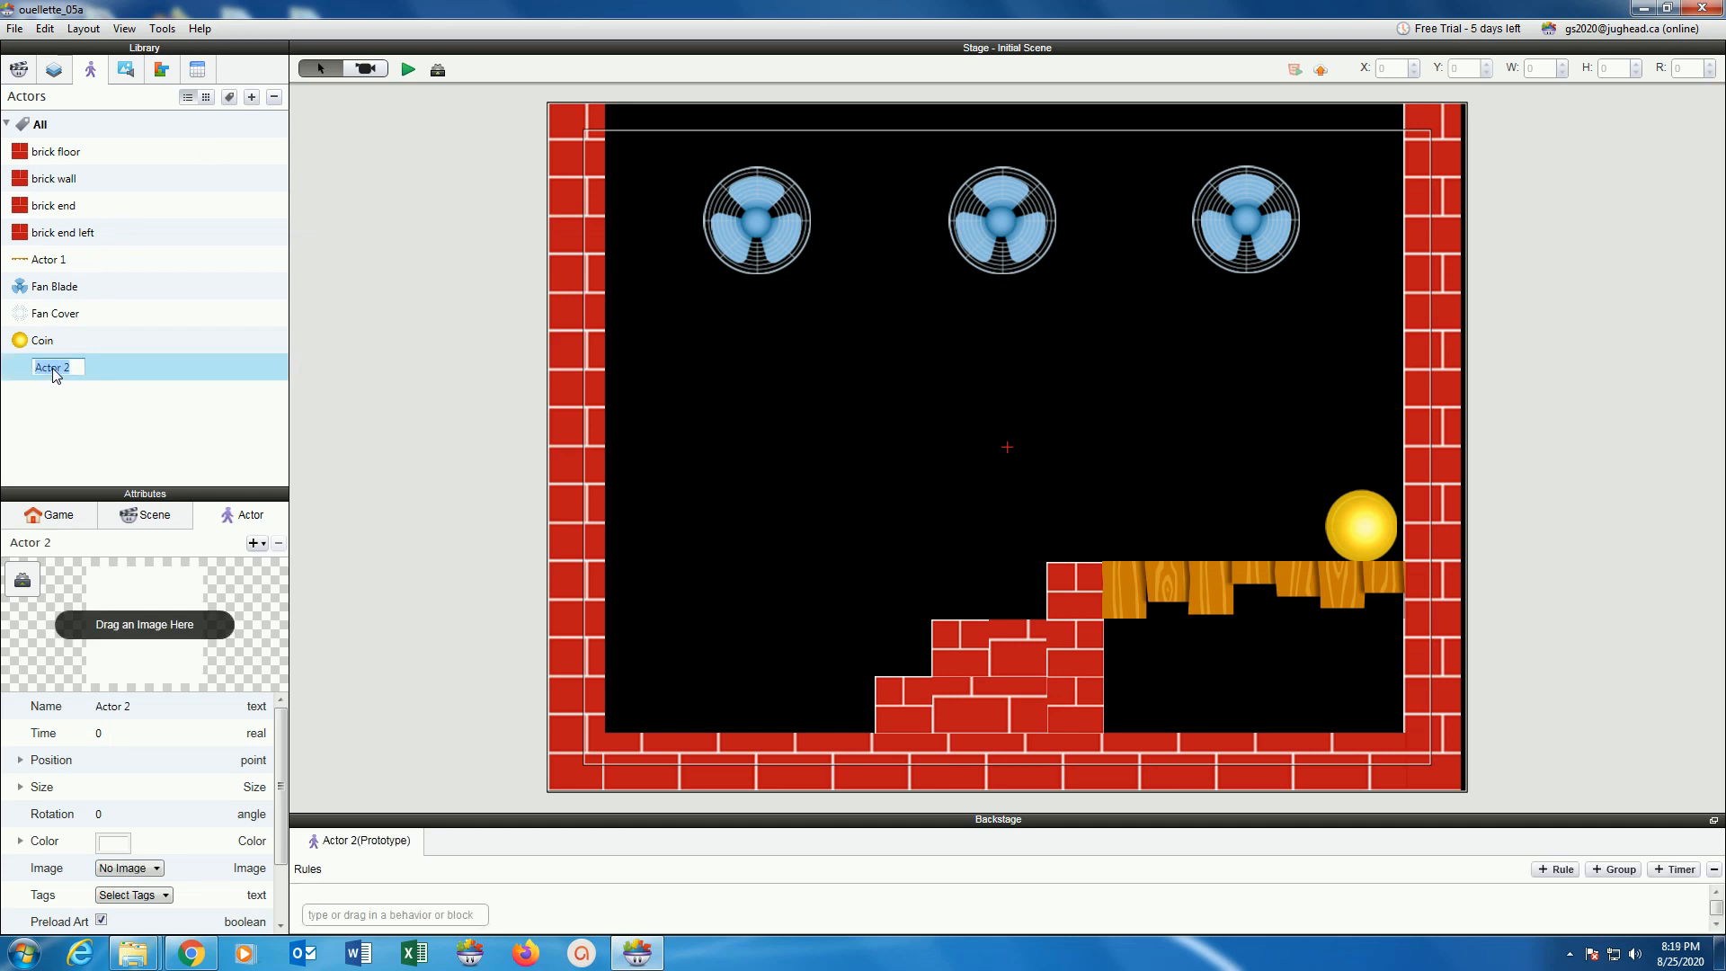
type("Purple Guy")
key("Return")
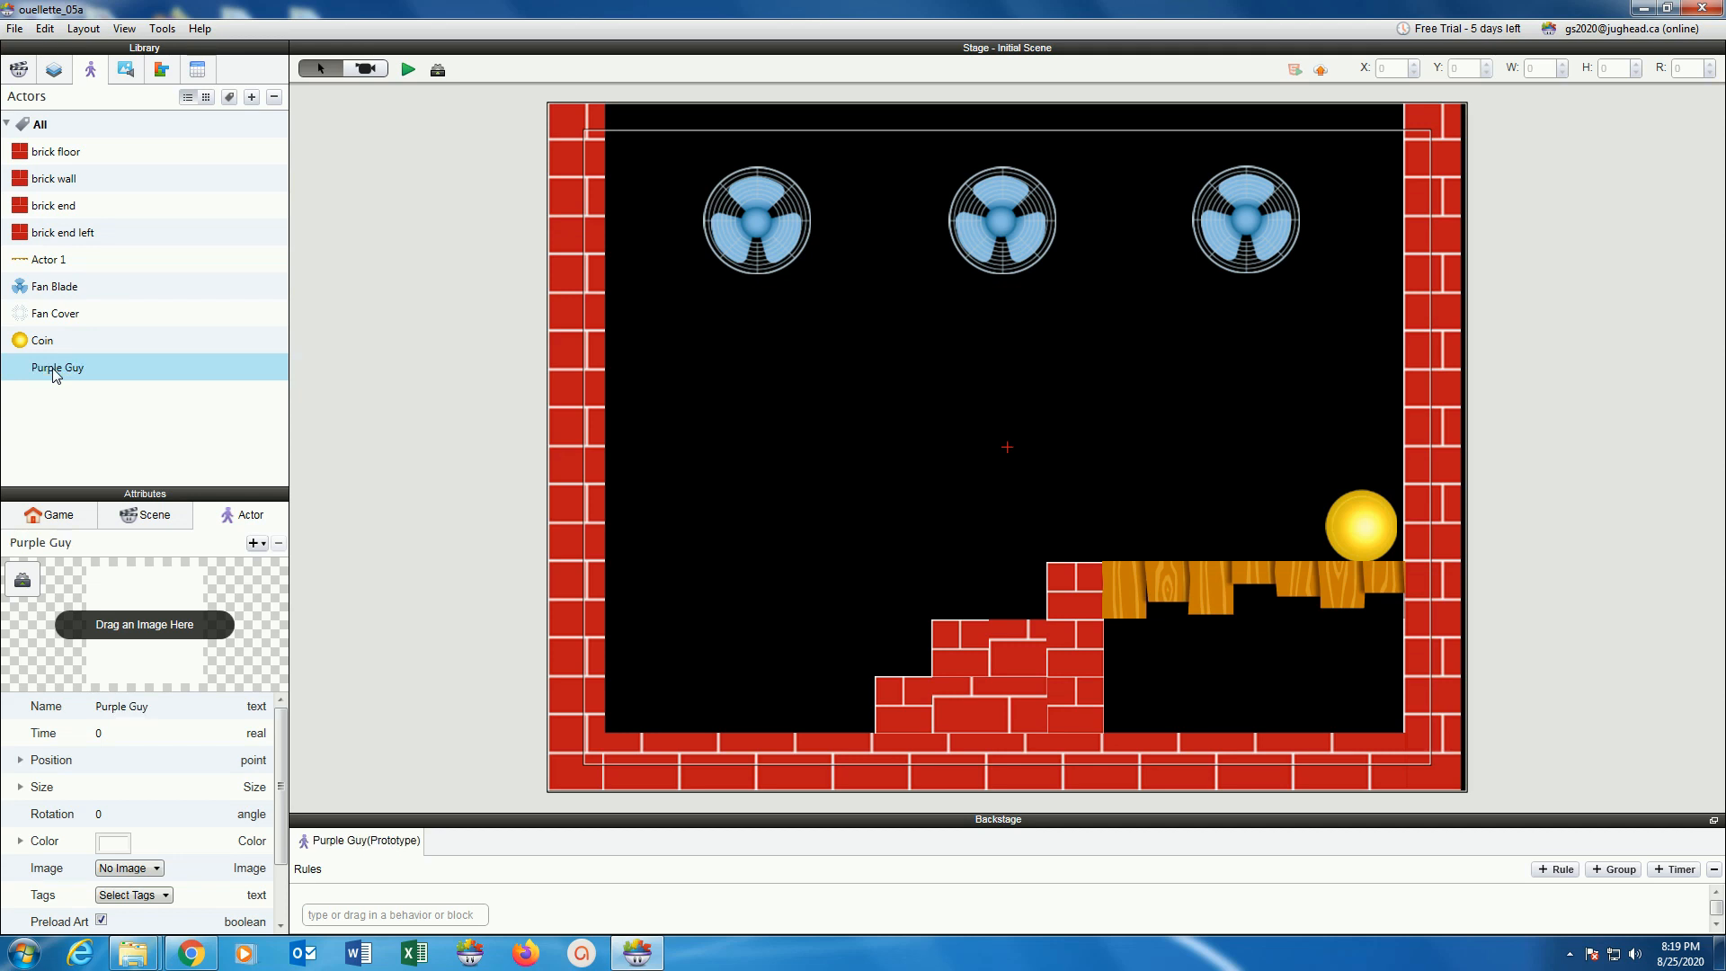
left_click(112, 869)
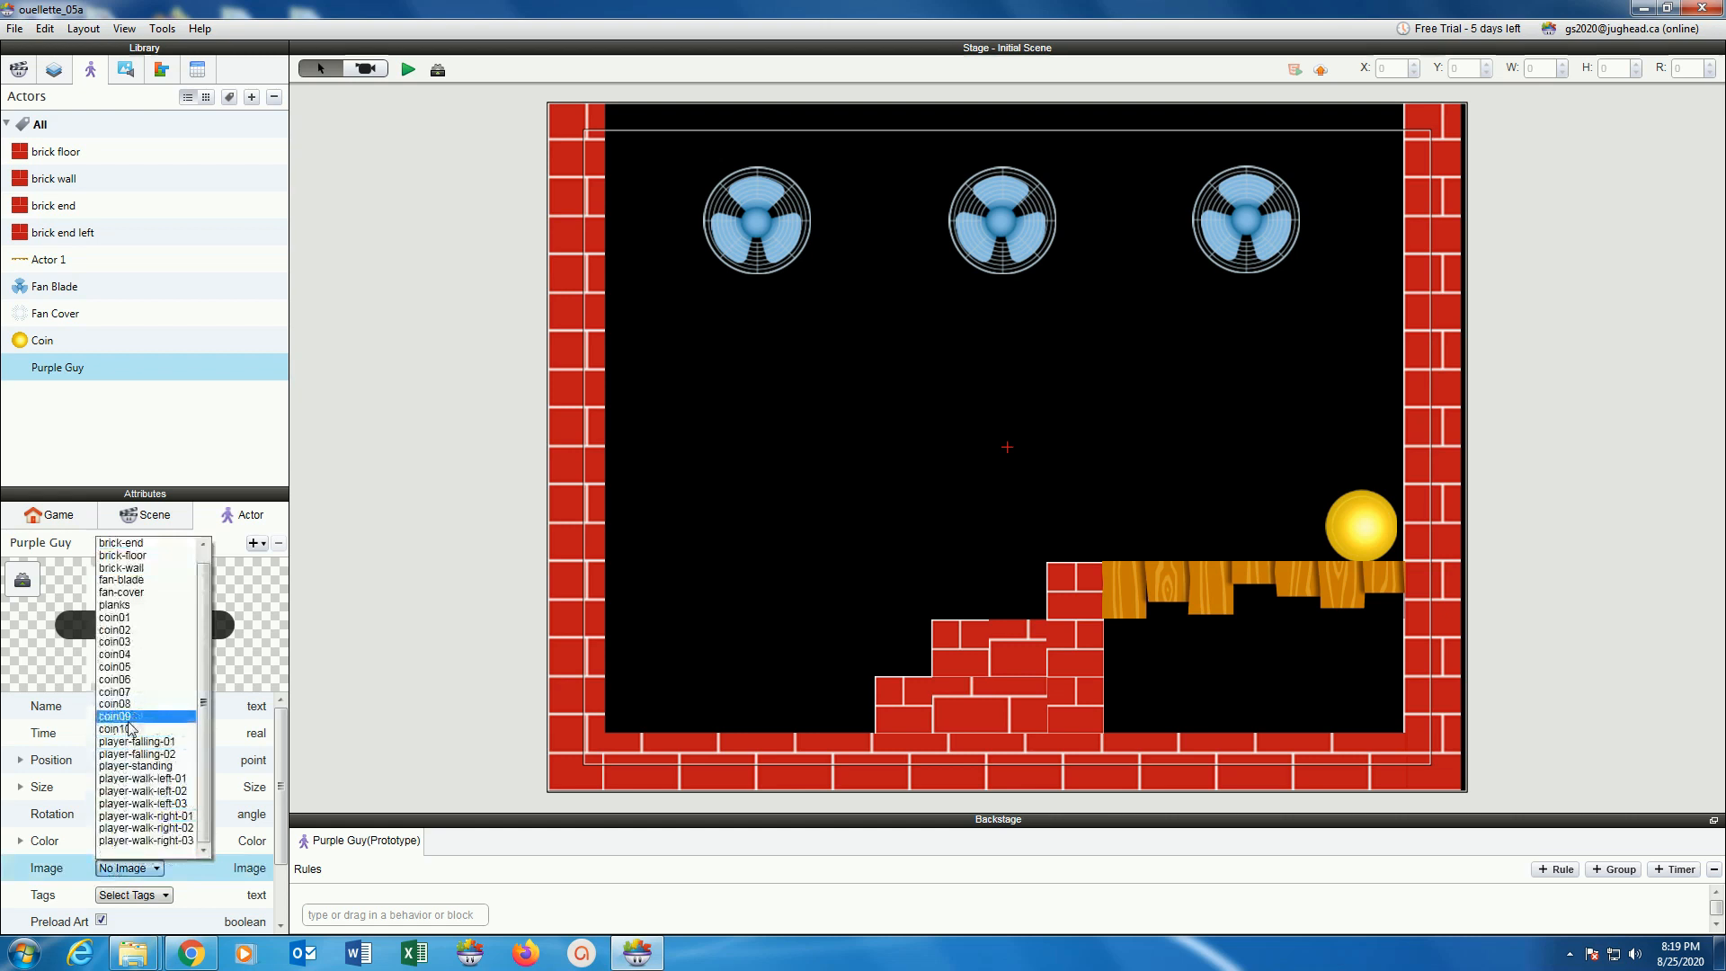
left_click(132, 767)
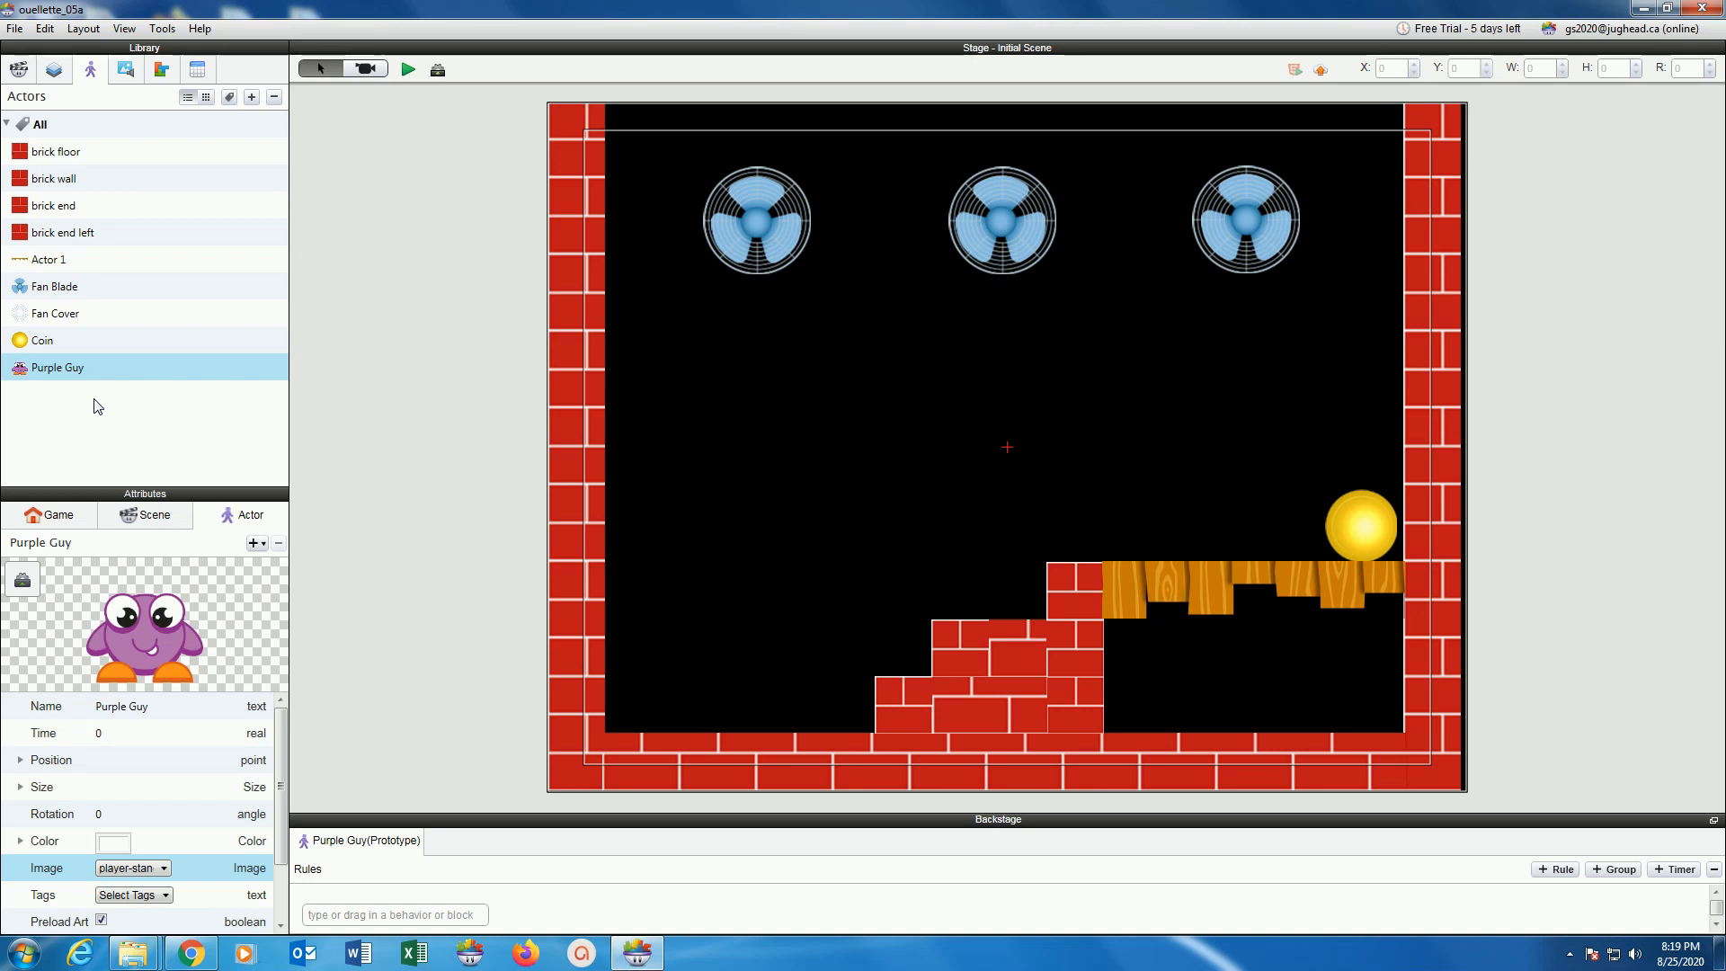
Place Purple Guy between the middle and right fans at about X 654, Y 611, sized 80 wide by 80 high.
left_click_drag(22, 371, 1110, 283)
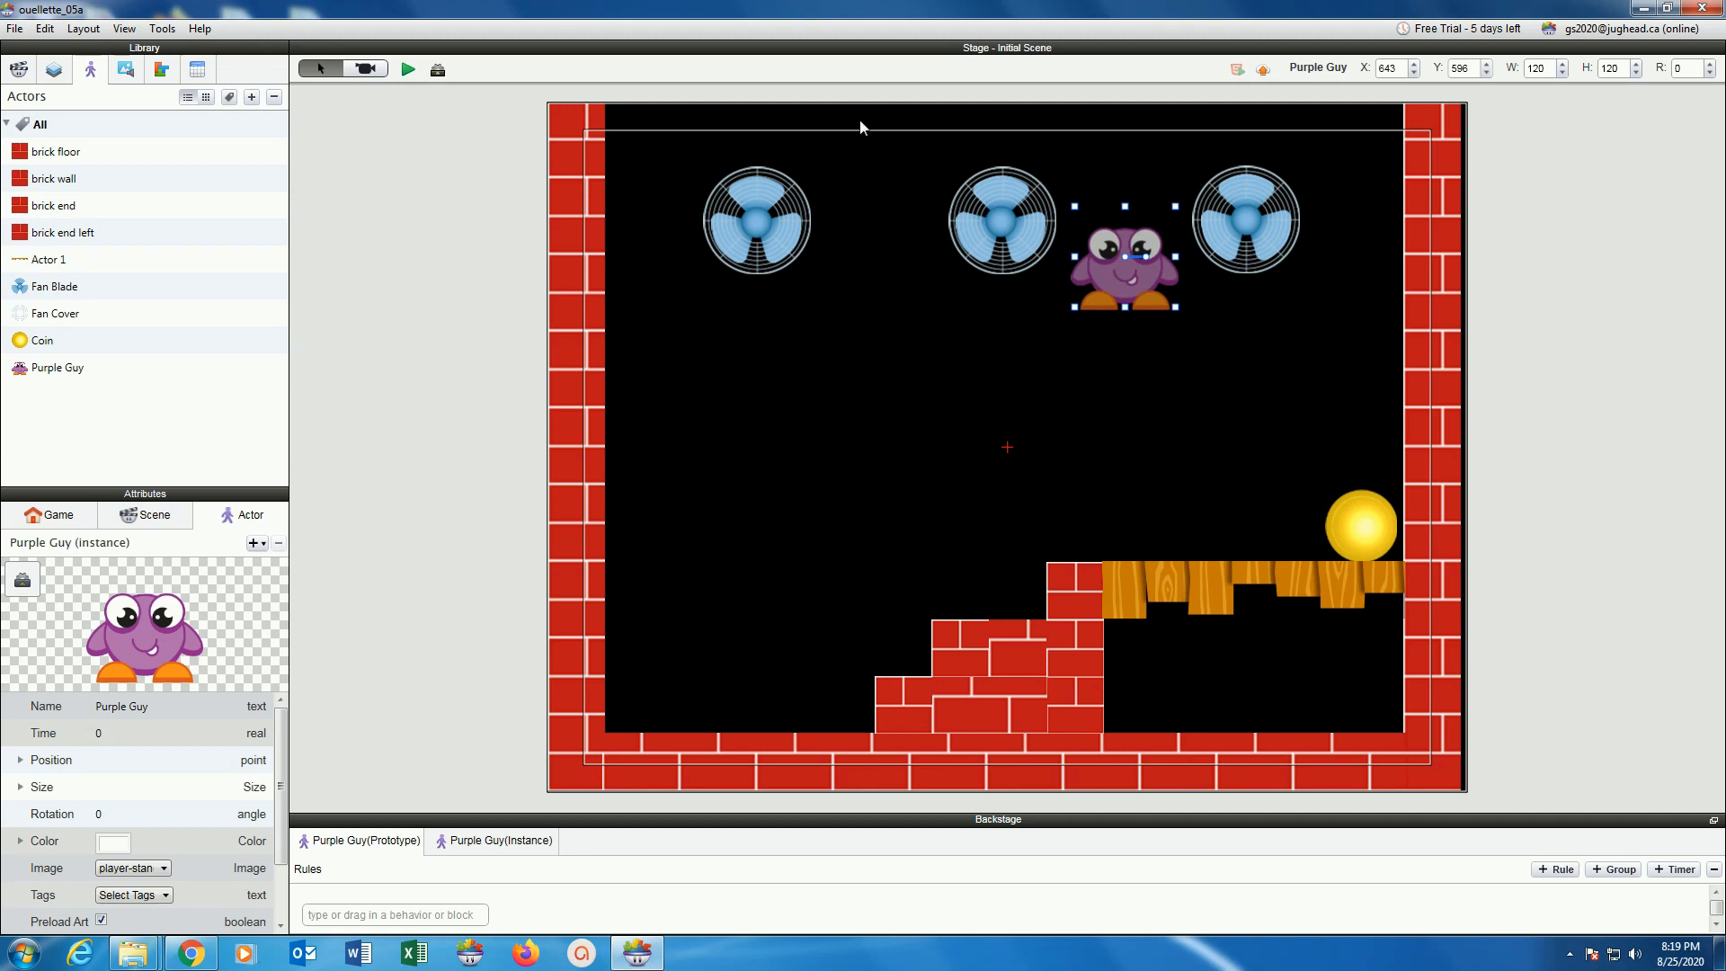
left_click(20, 787)
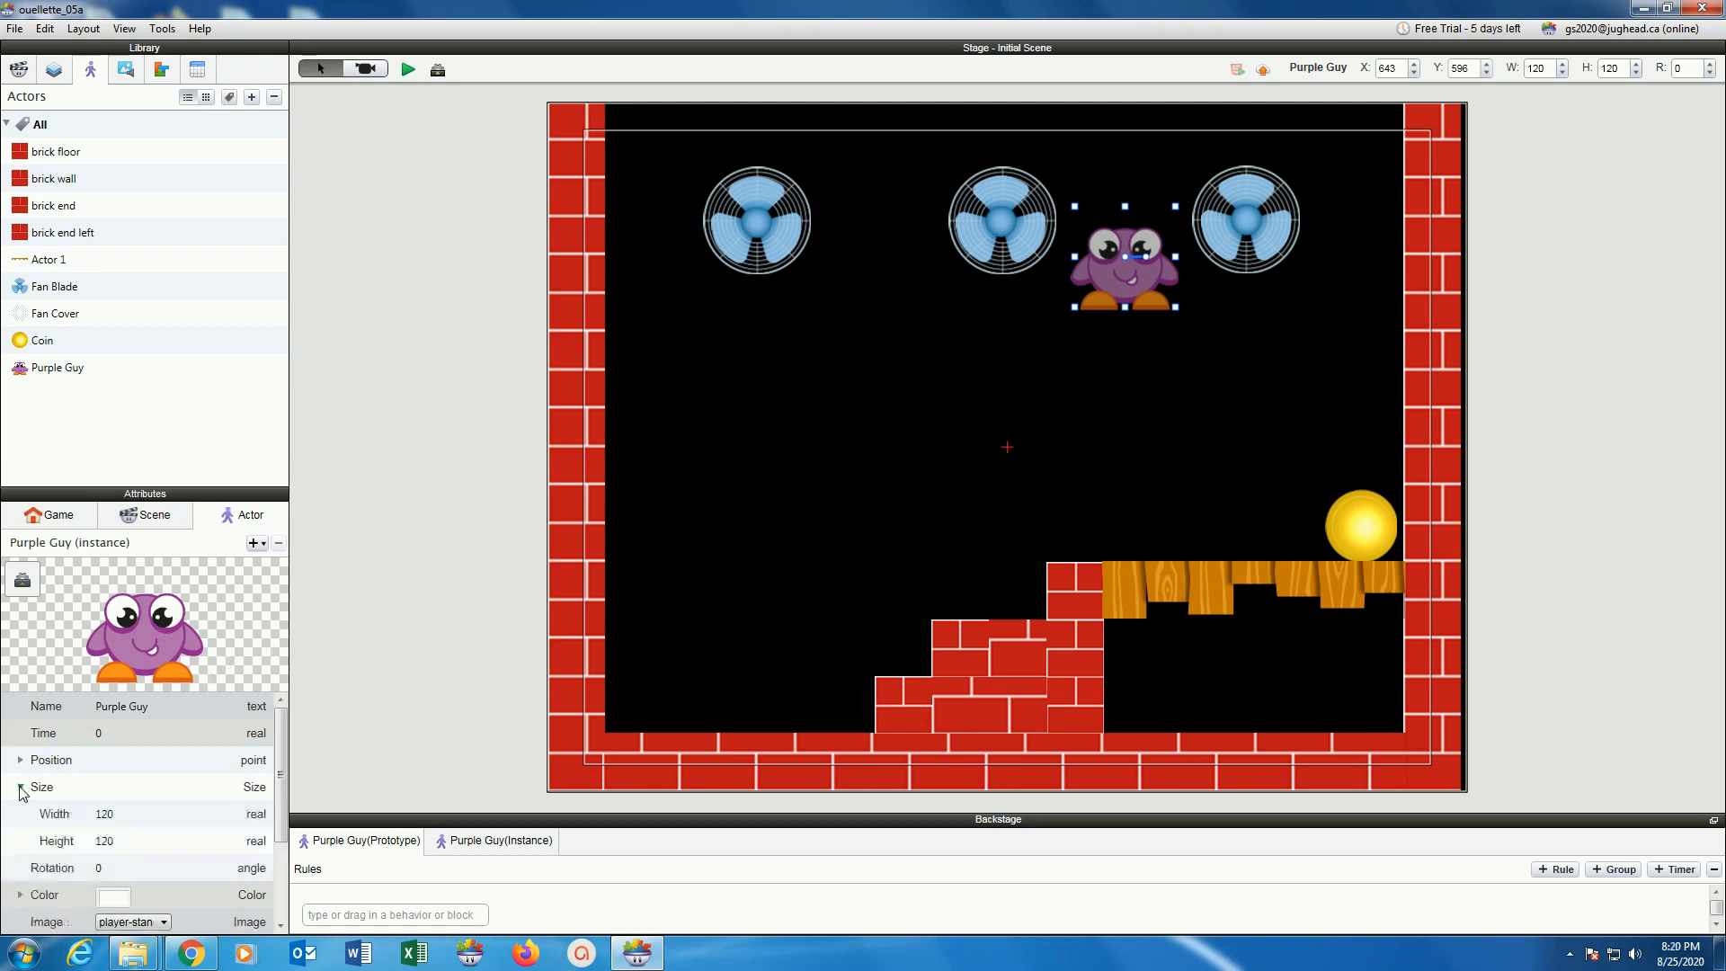
left_click(110, 817)
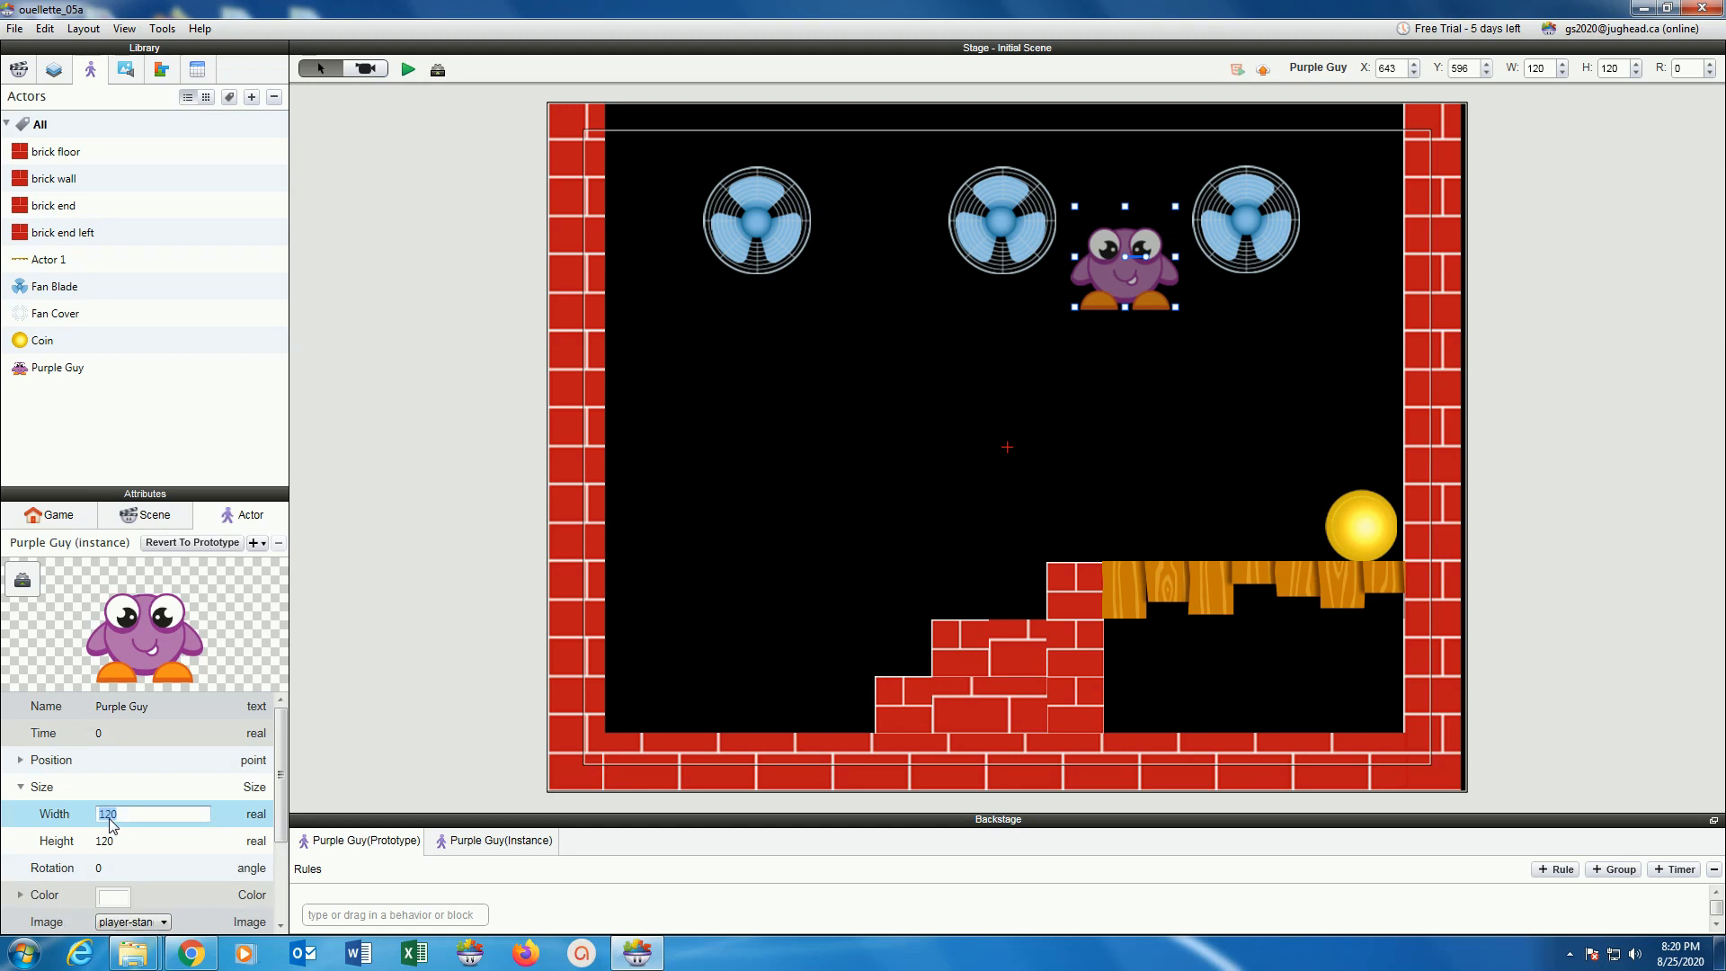
type("80")
left_click(108, 840)
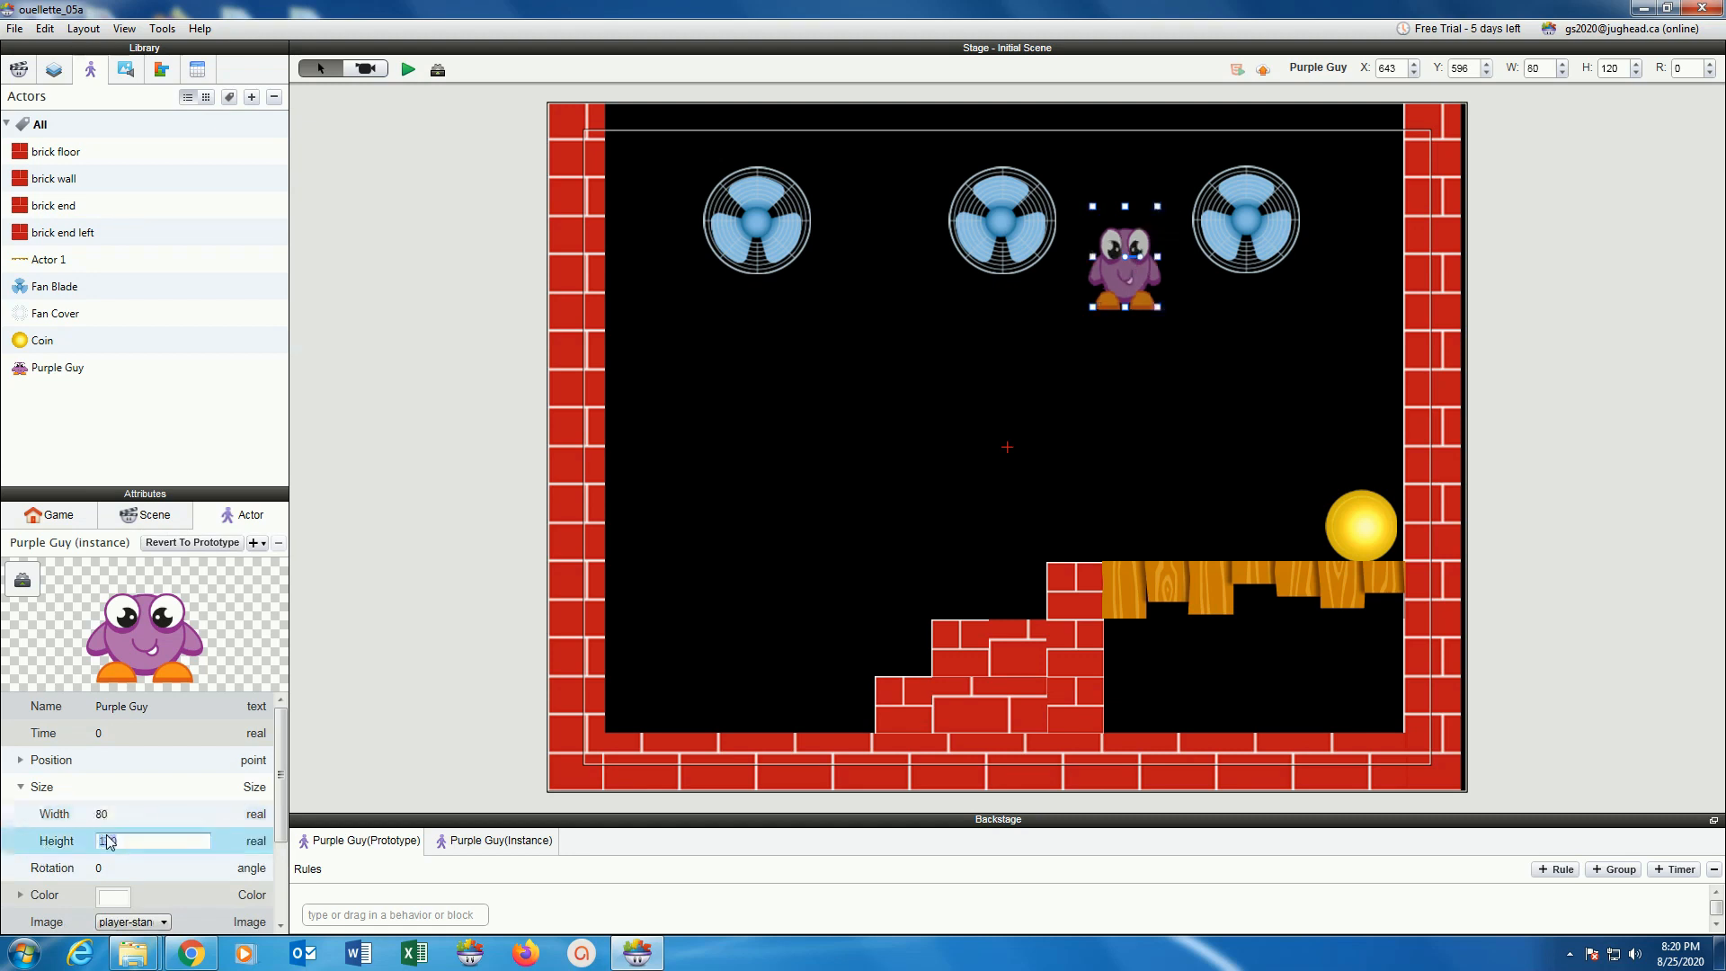
type("80")
key("Return")
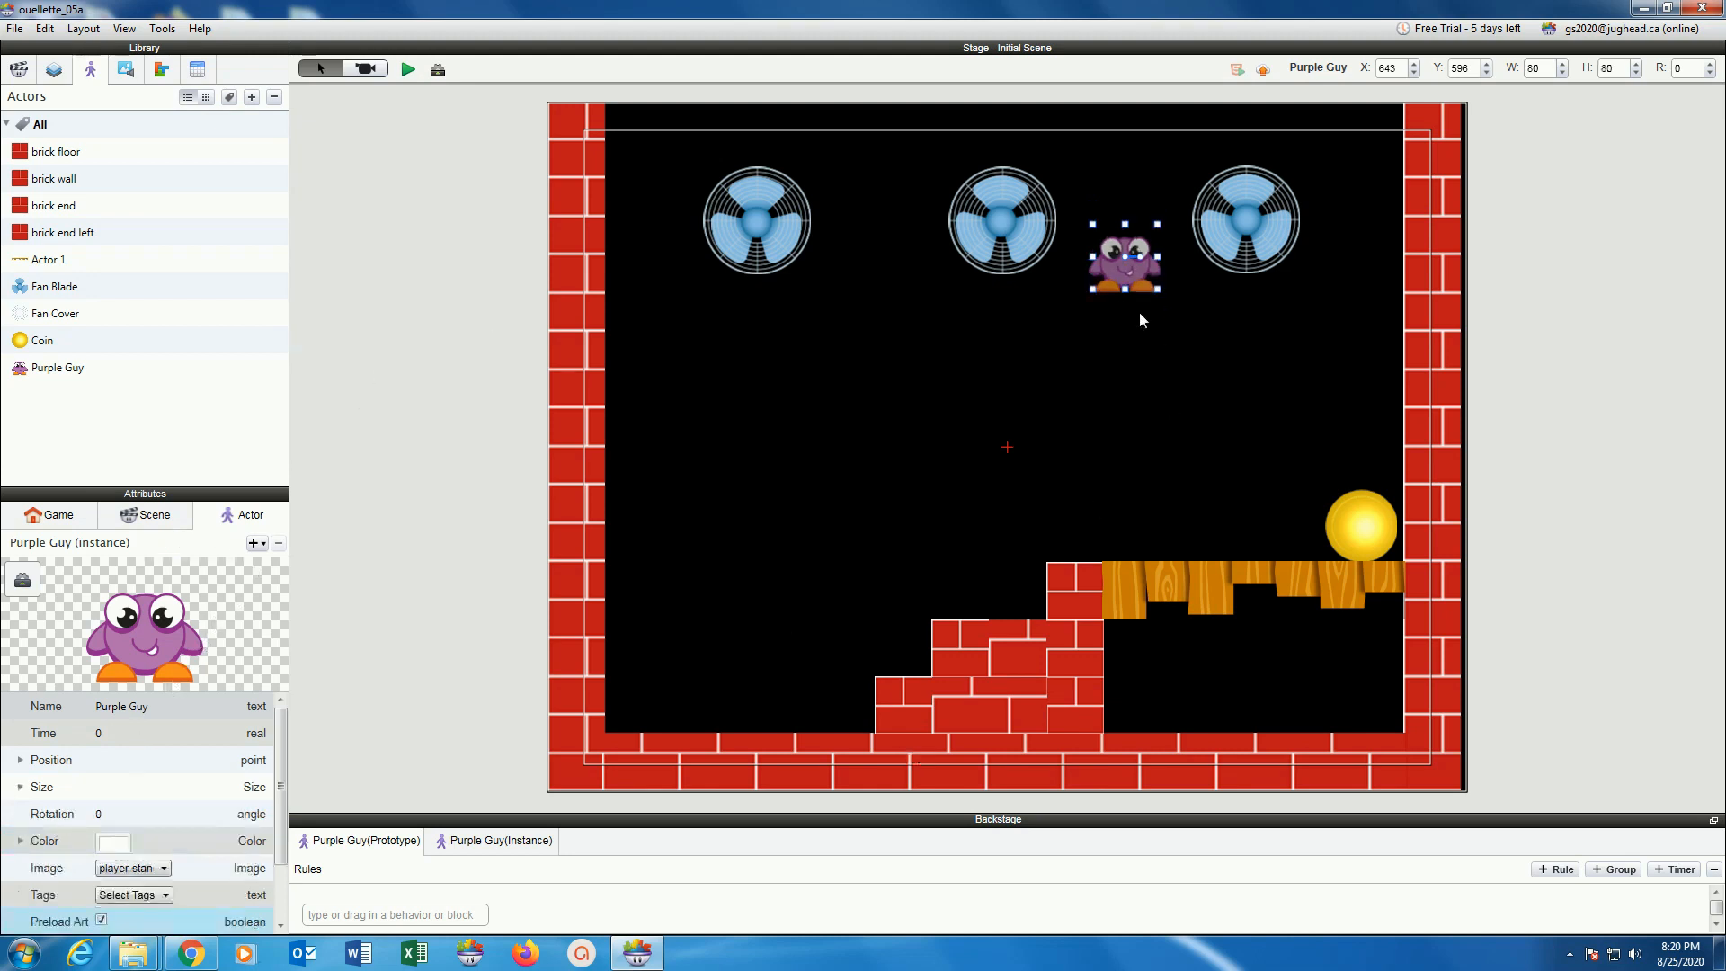
left_click_drag(1114, 238, 1175, 513)
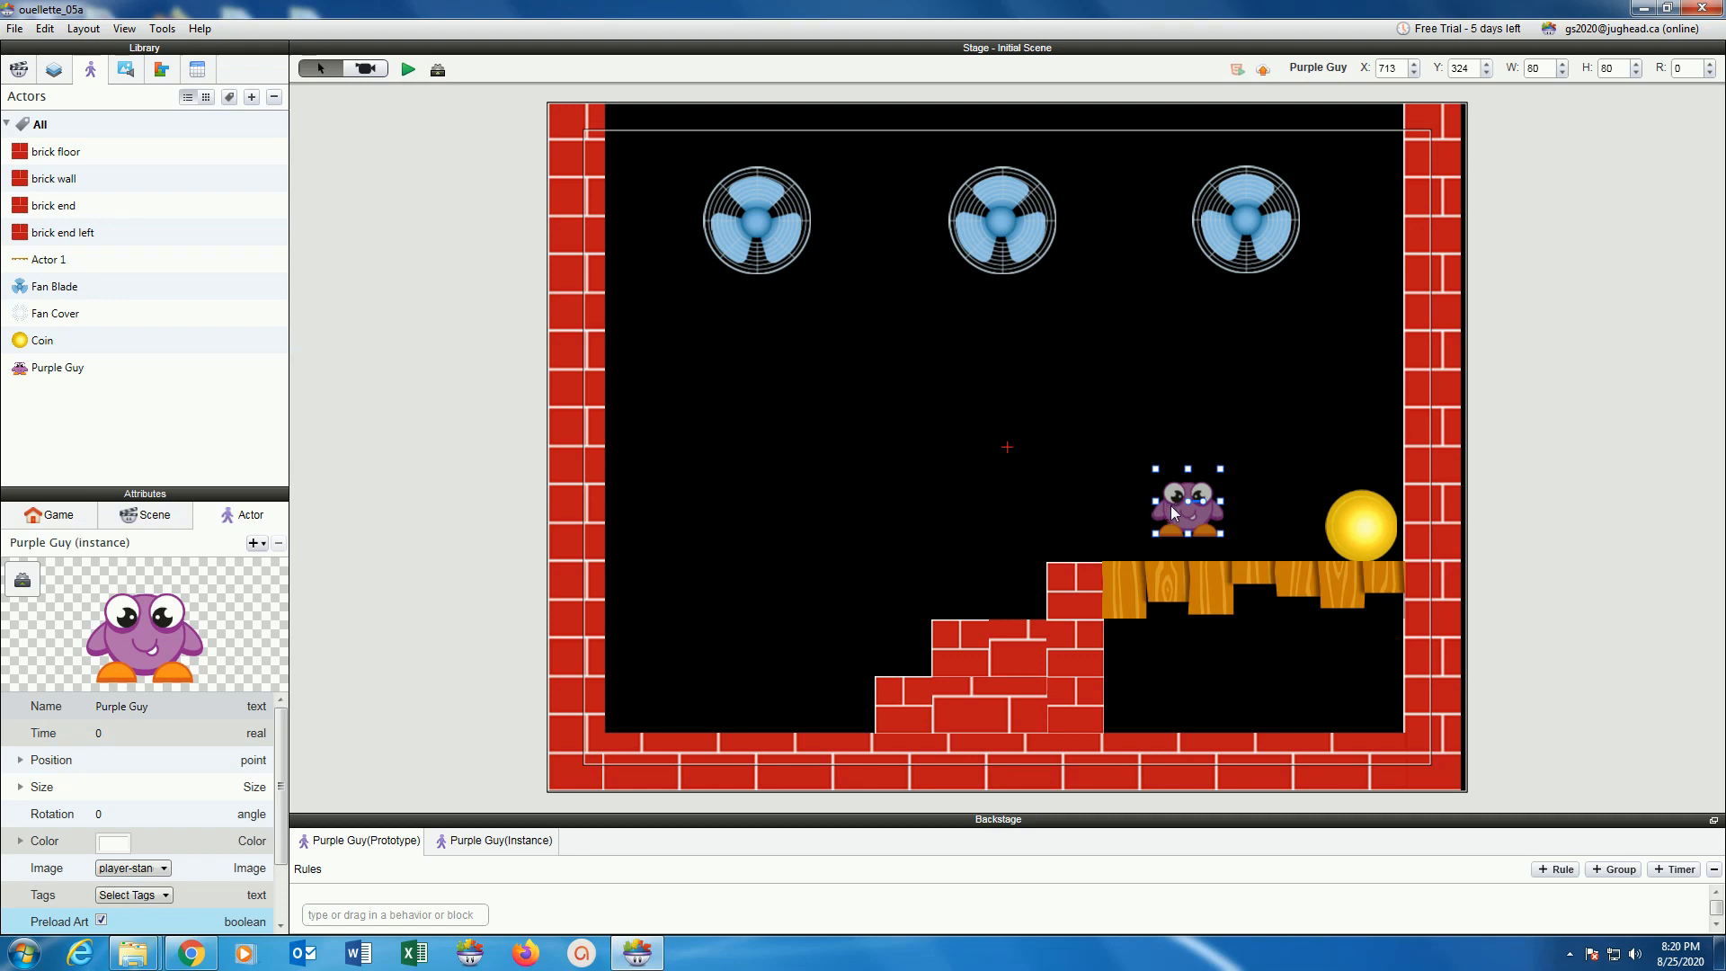
left_click_drag(1170, 505, 1118, 246)
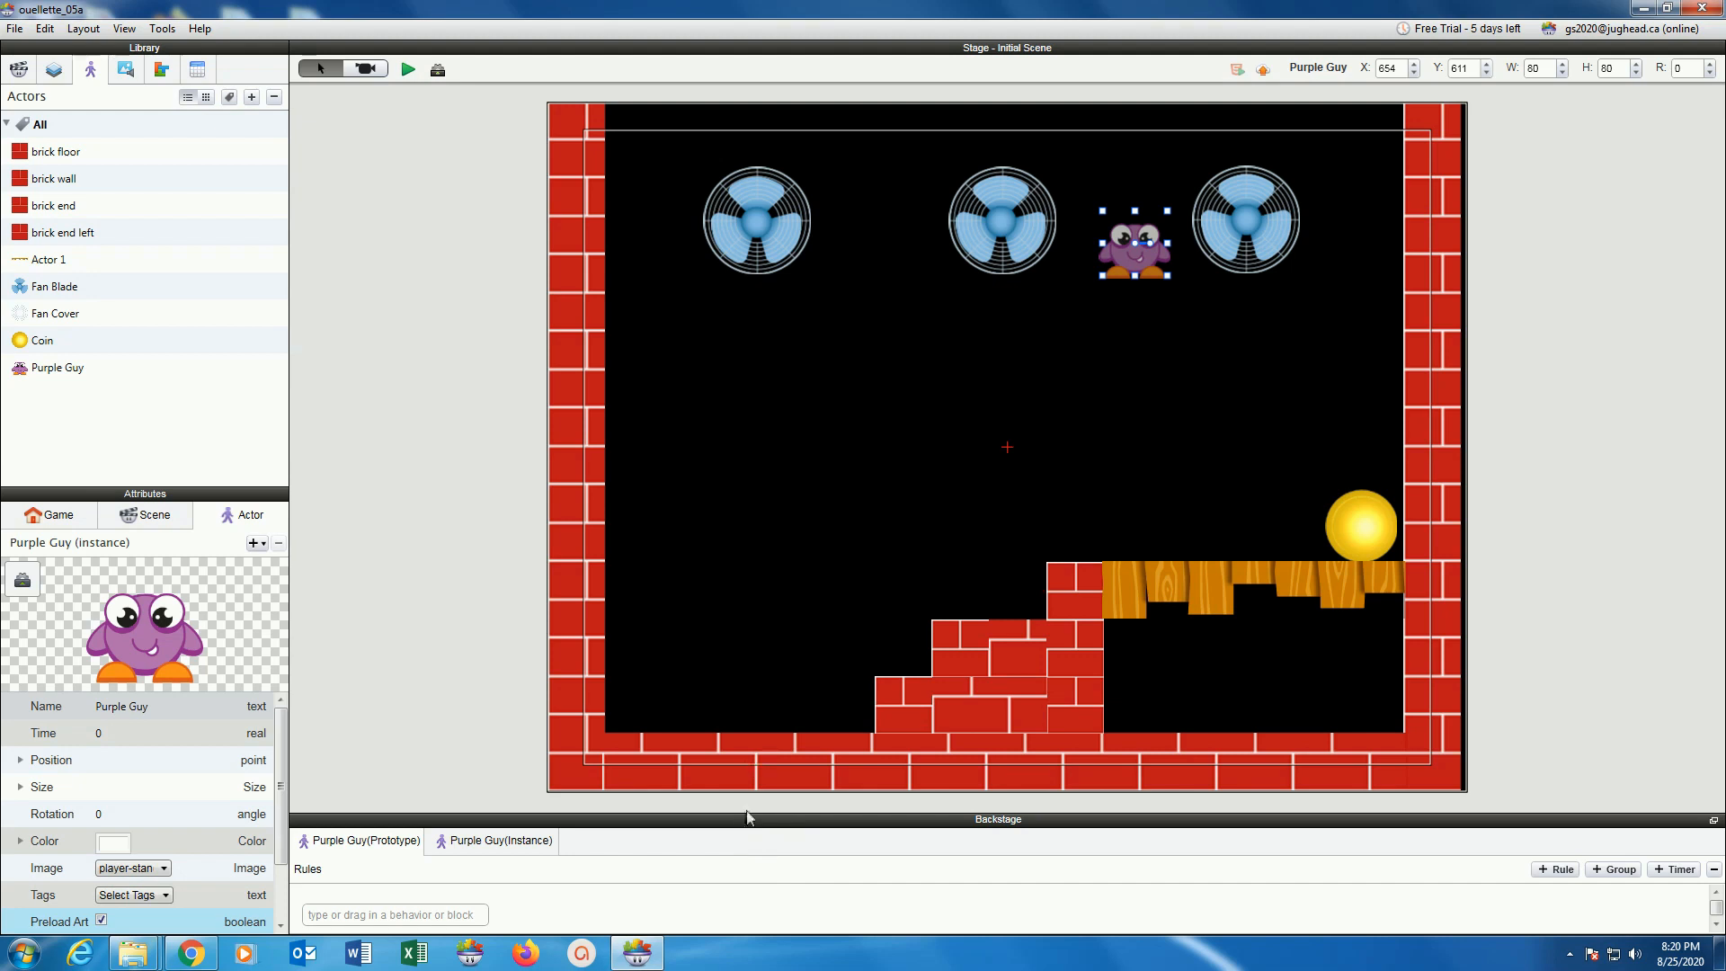
Add an Accelerate behavior with direction 270 to the Purple Guy prototype's rules and preview the character's fall.
left_click_drag(745, 817, 726, 573)
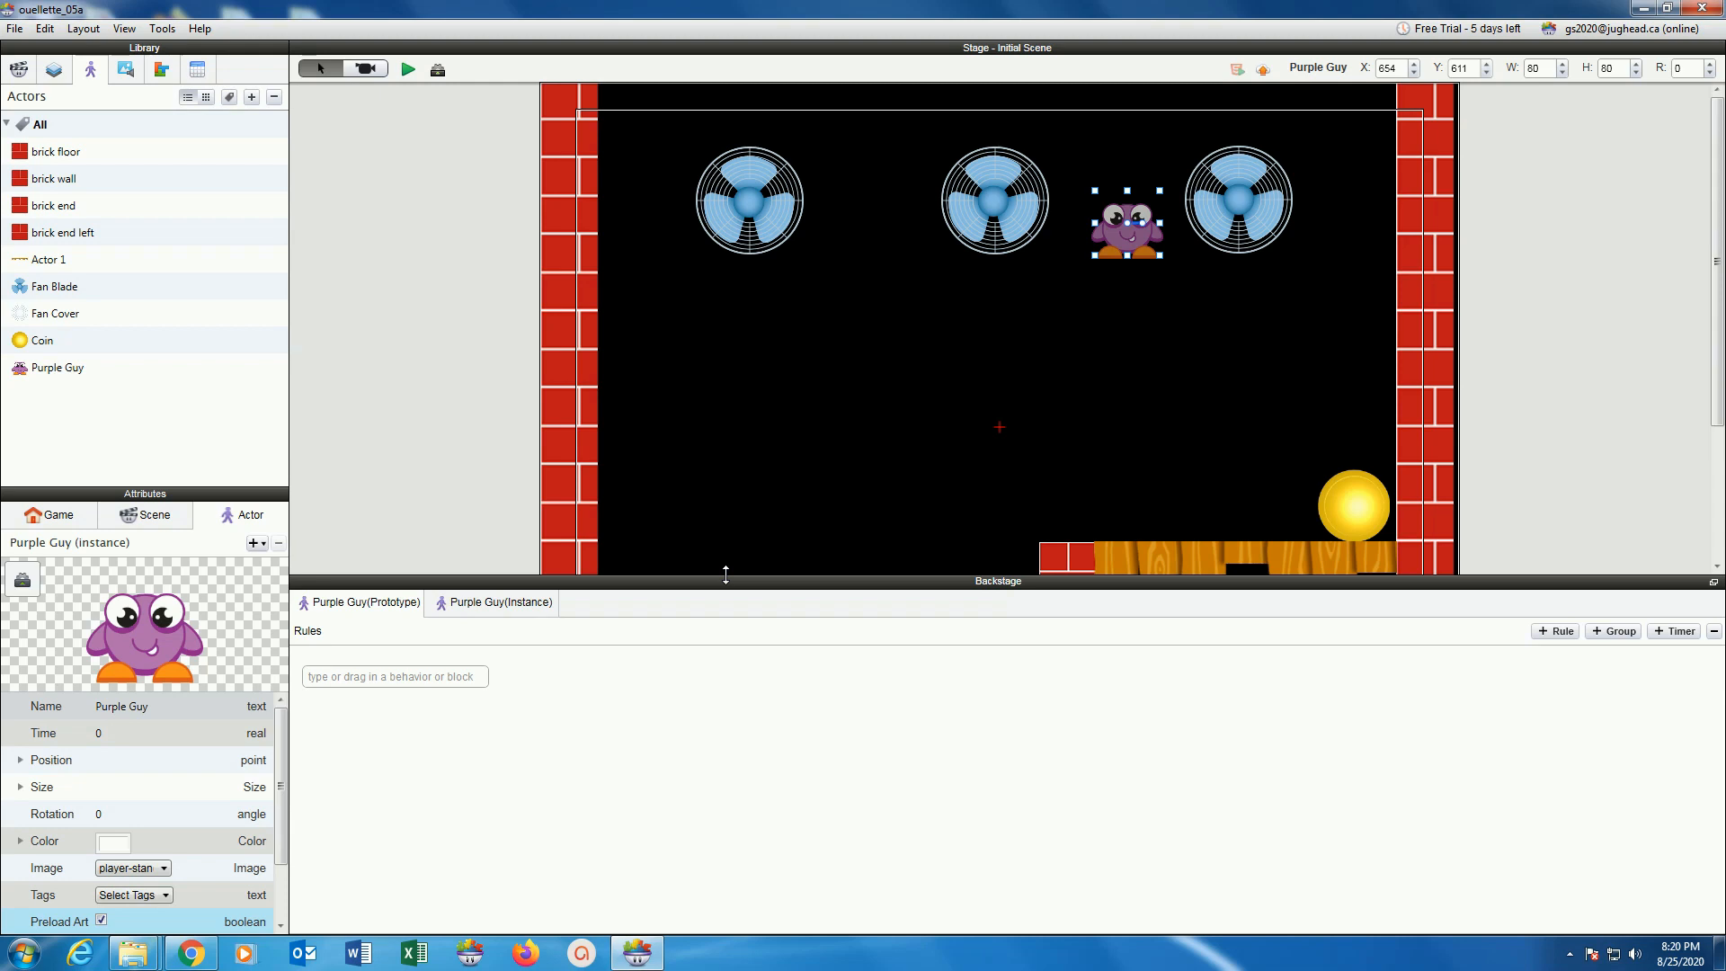
left_click(159, 72)
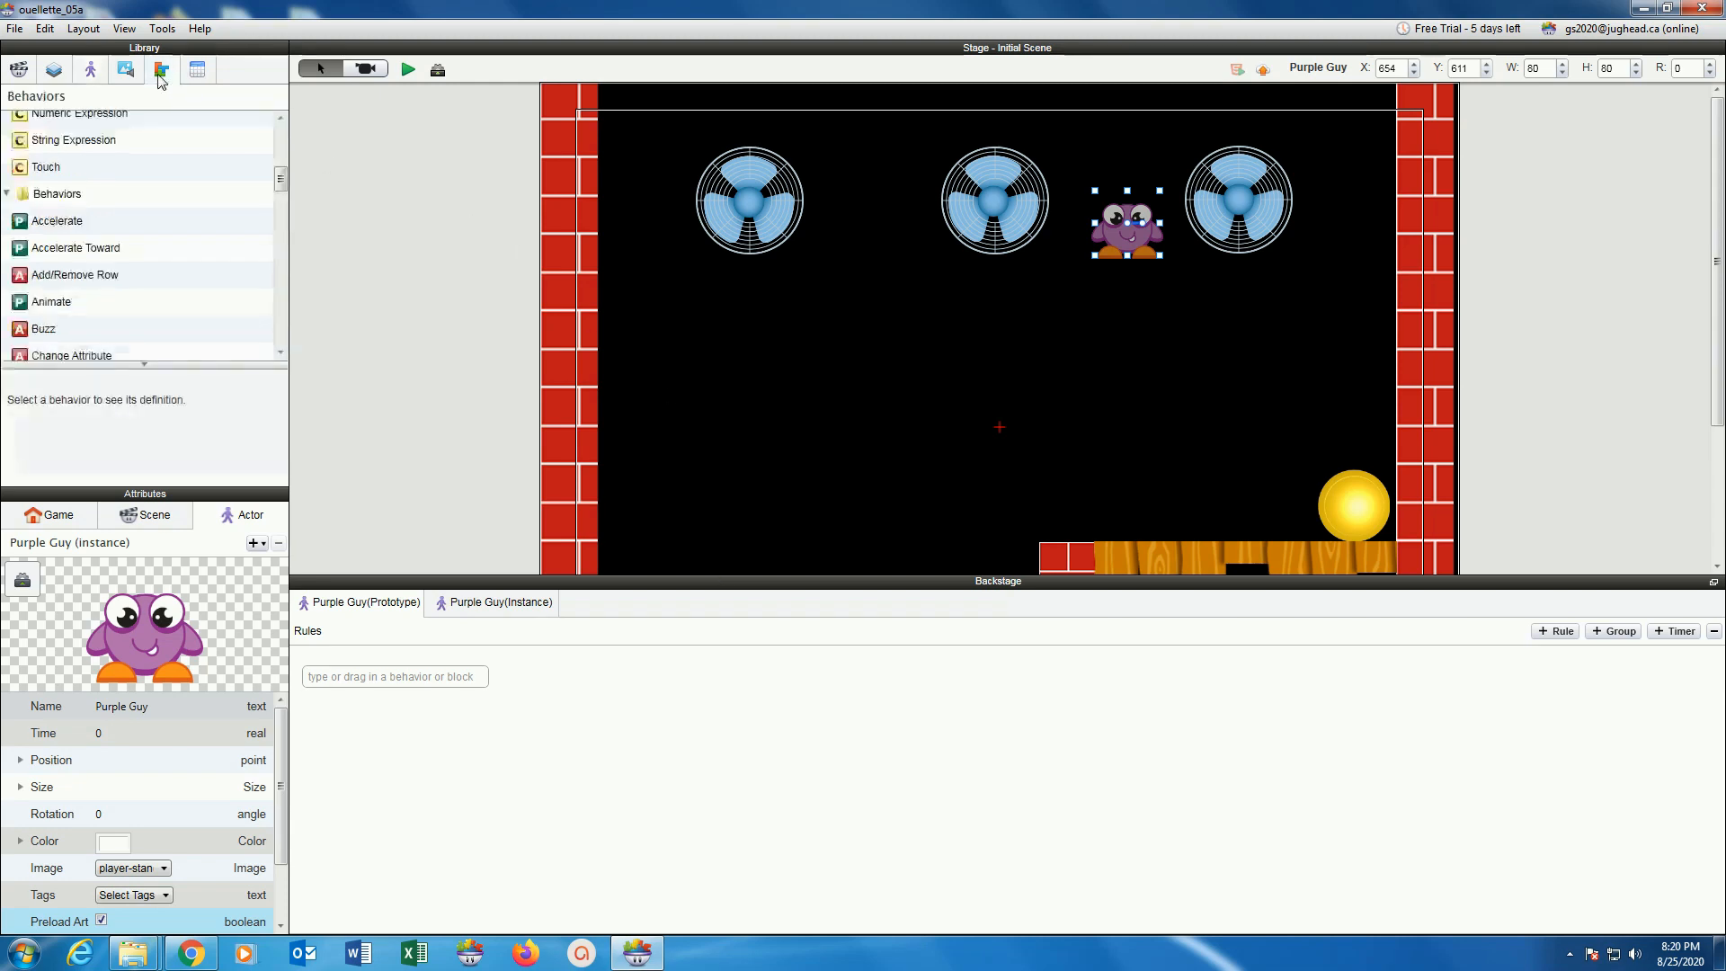
left_click_drag(20, 222, 469, 740)
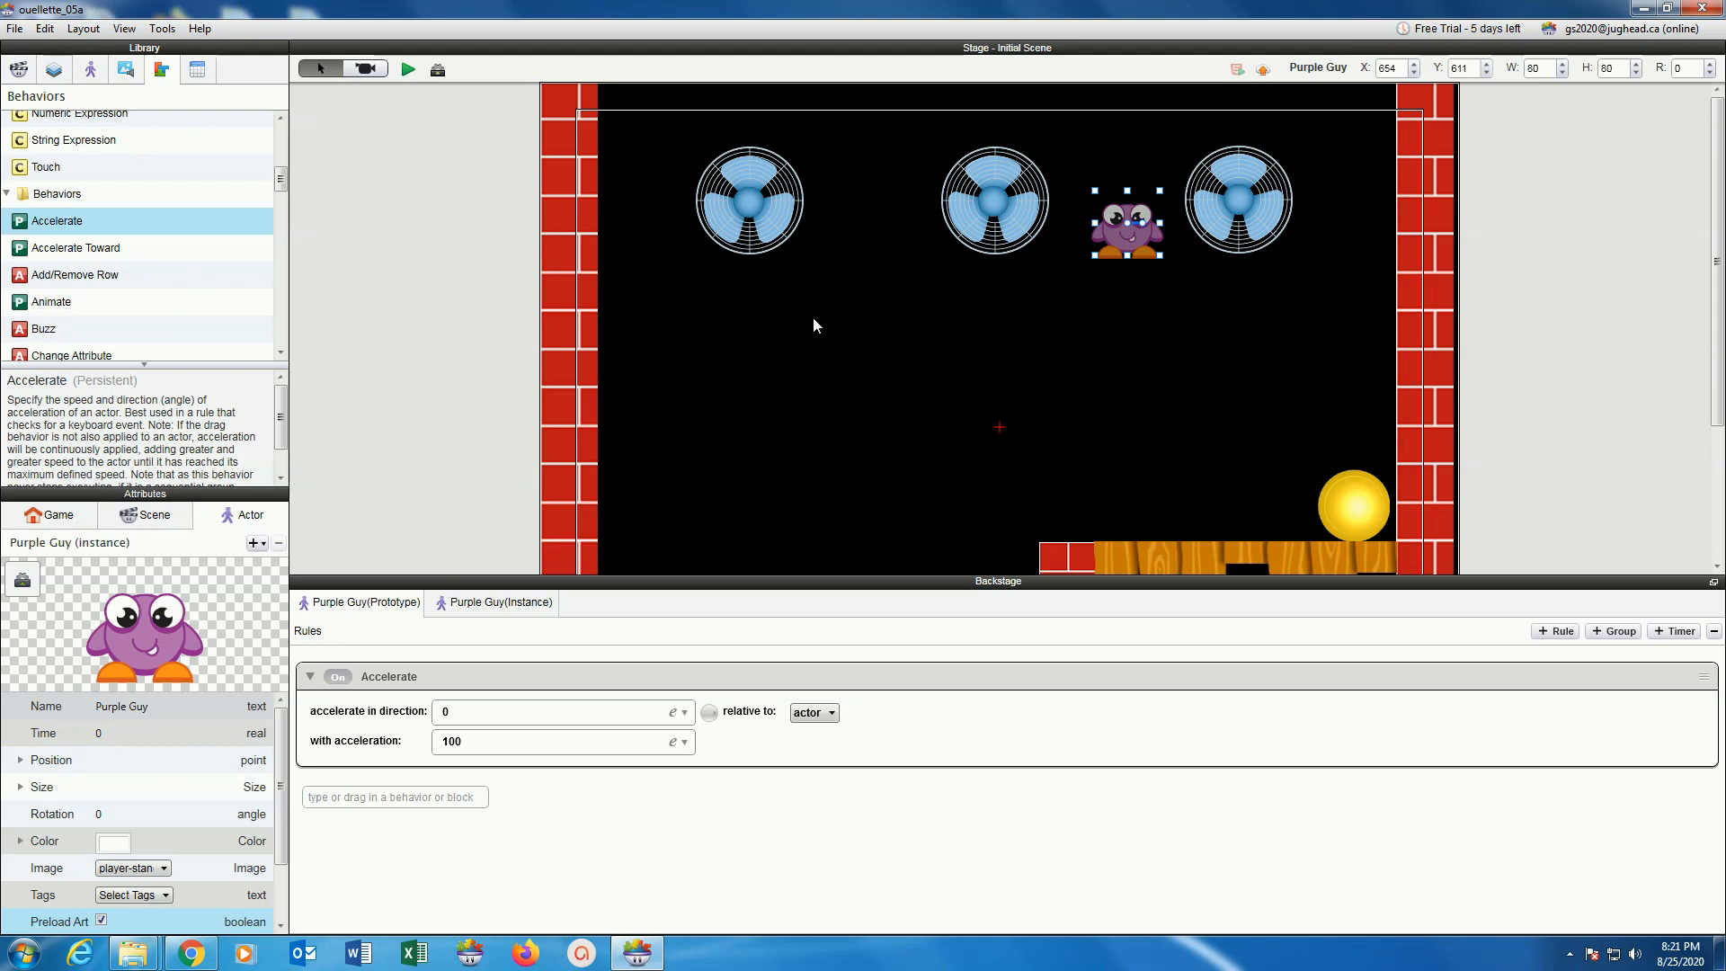
left_click(489, 711)
type("270")
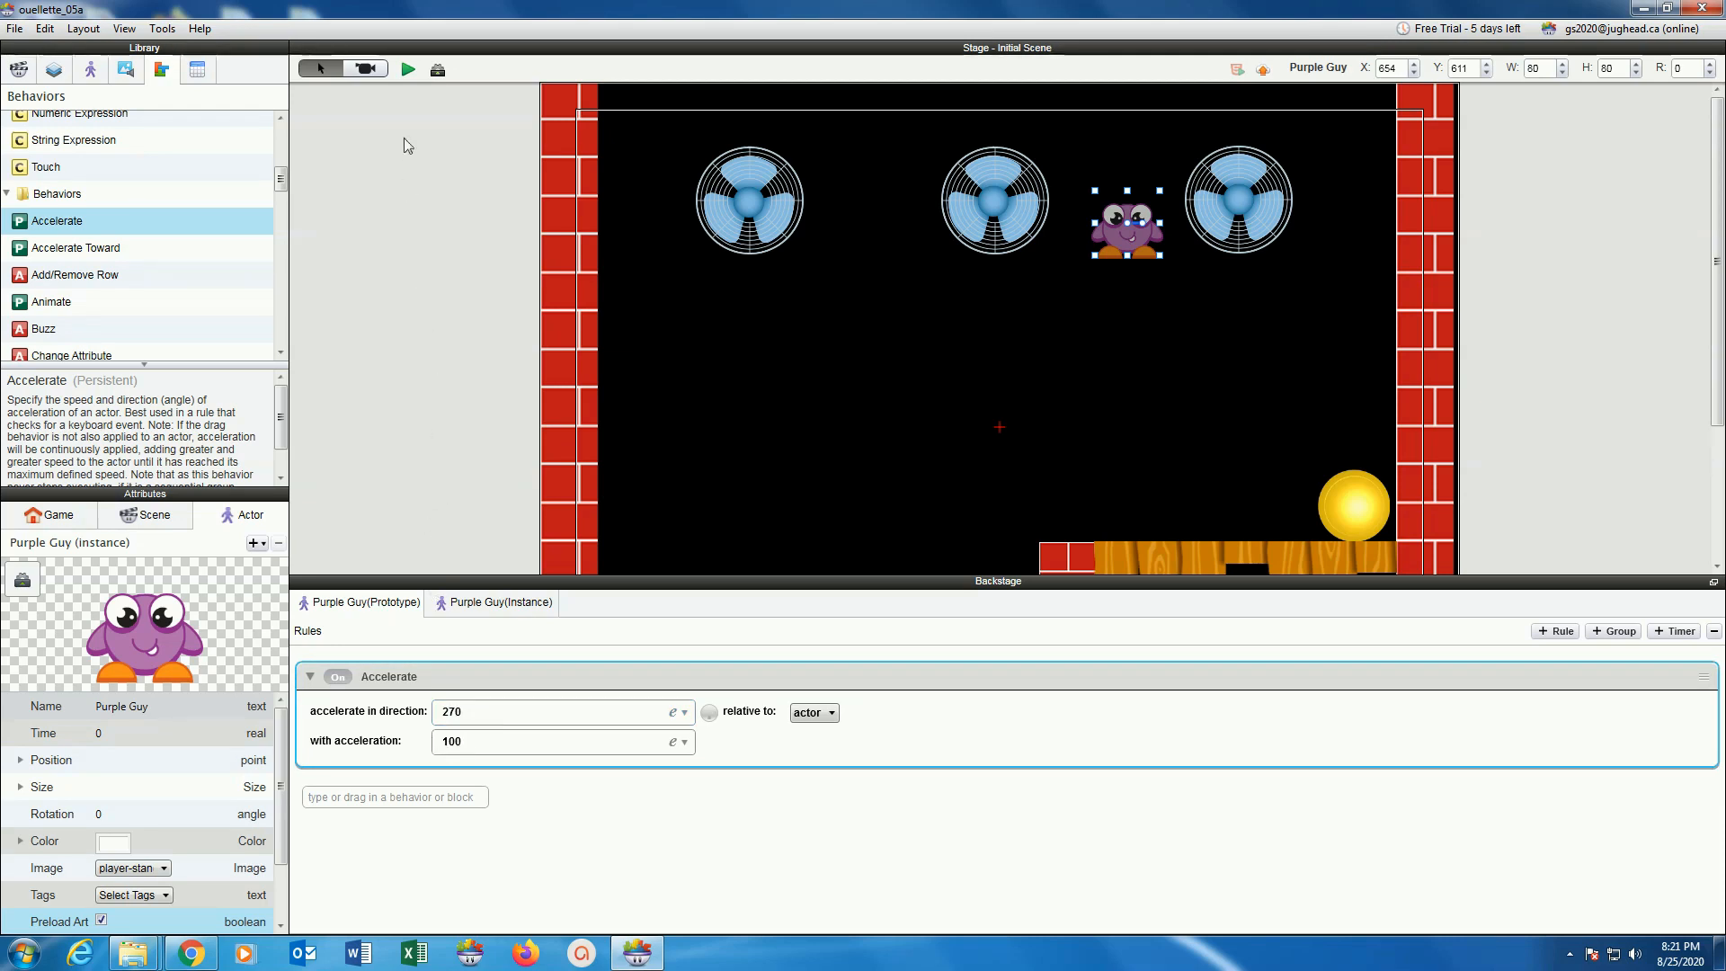
left_click(408, 70)
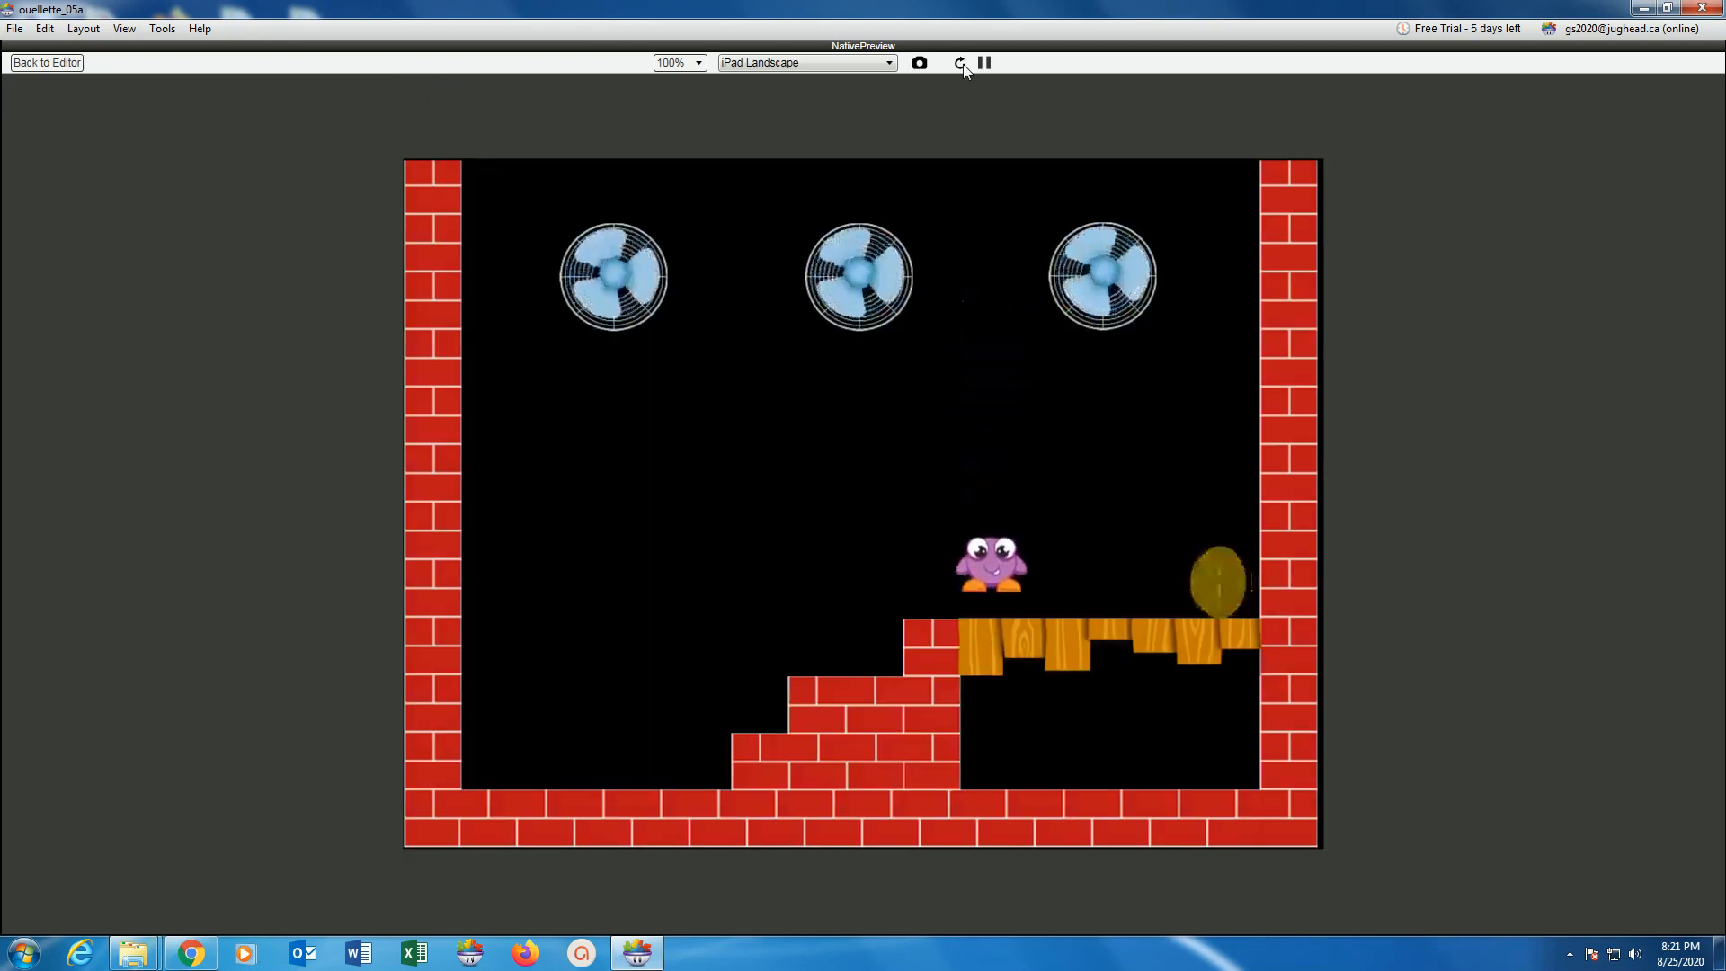
left_click(66, 61)
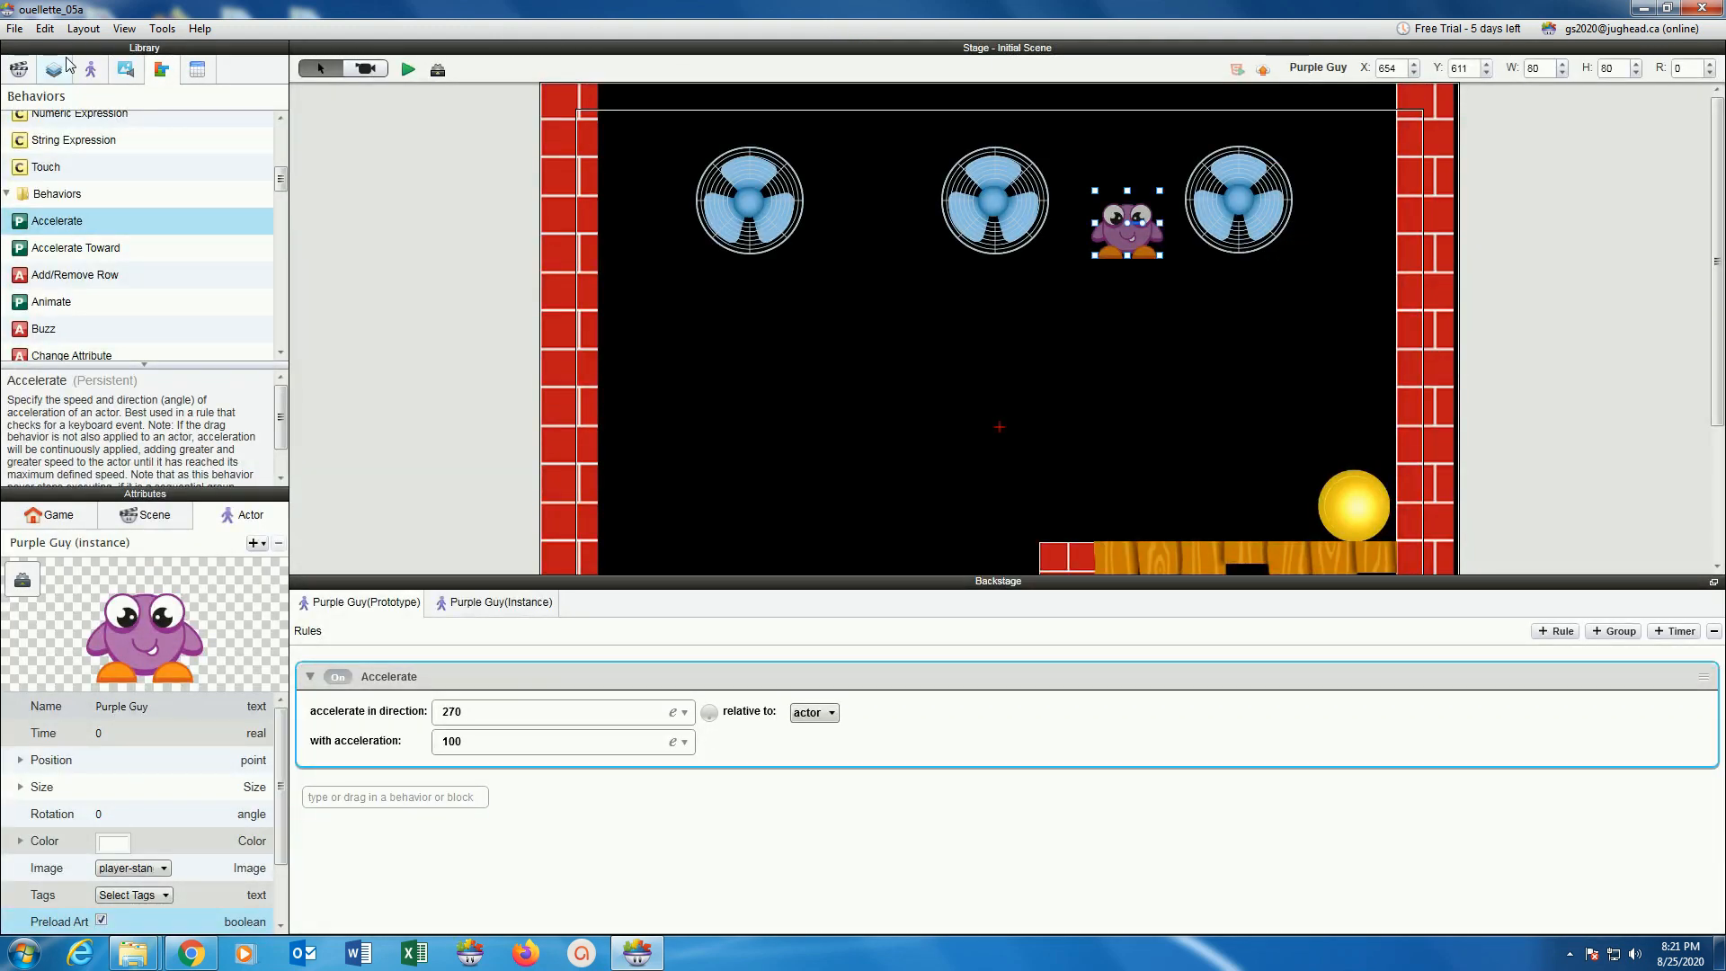
Rename the wooden planks actor, Actor 1, as plank.
left_click_drag(280, 176, 280, 127)
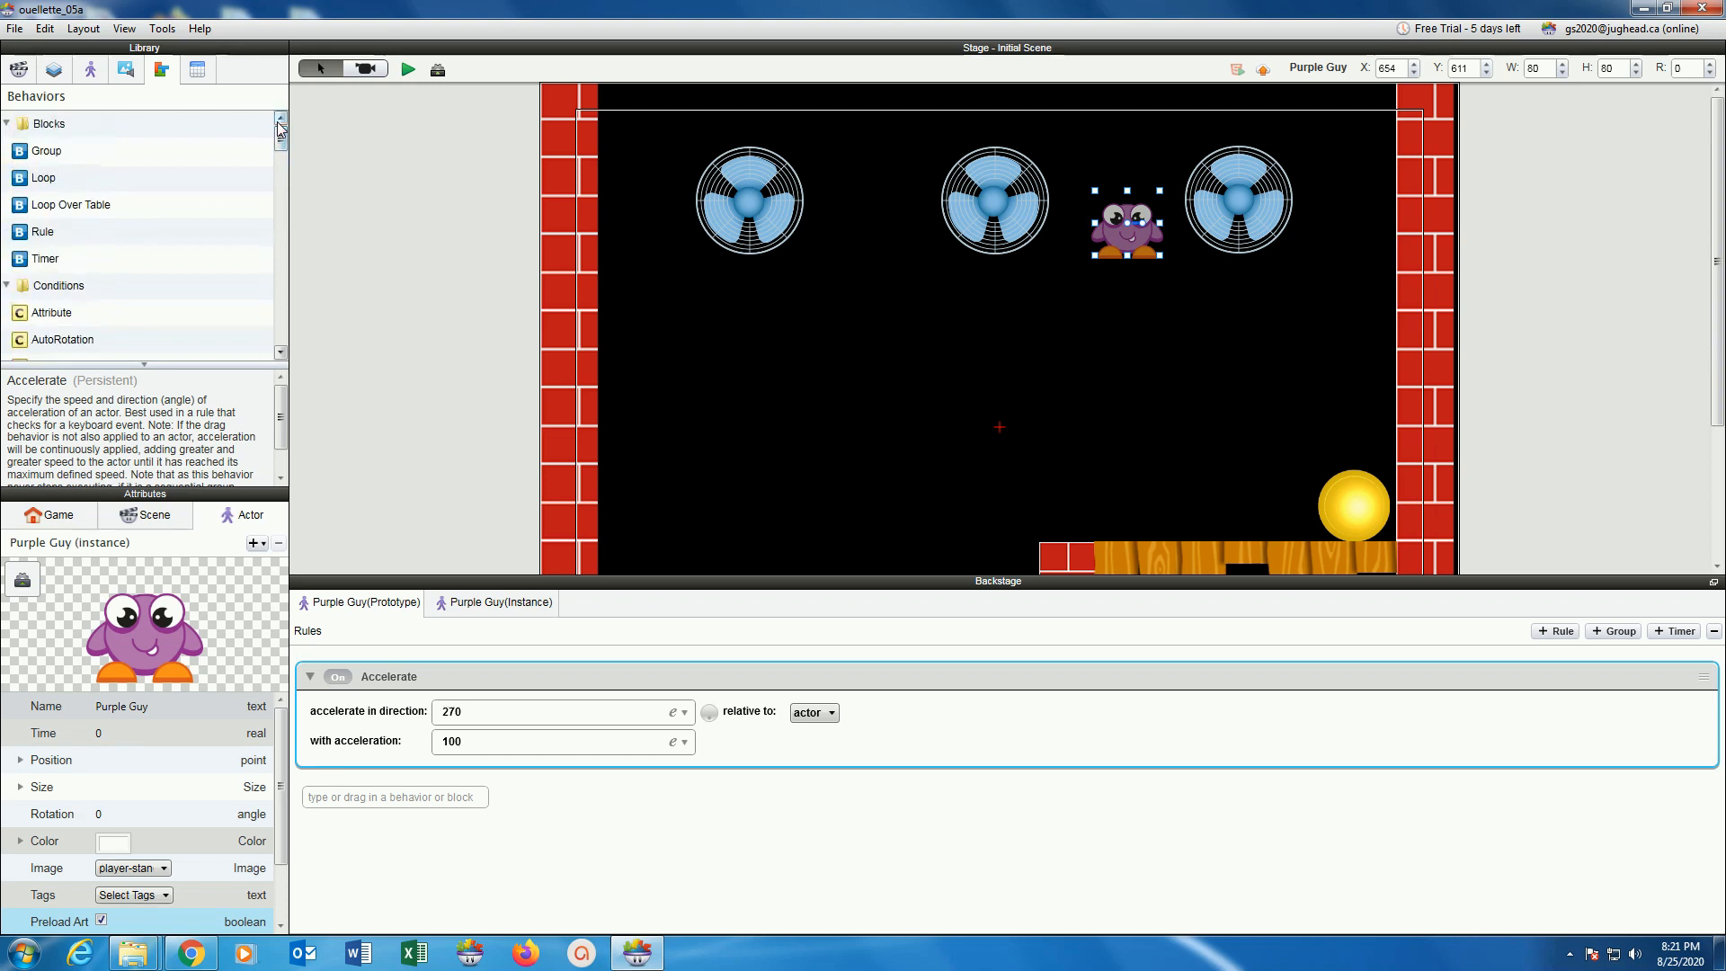
left_click(90, 70)
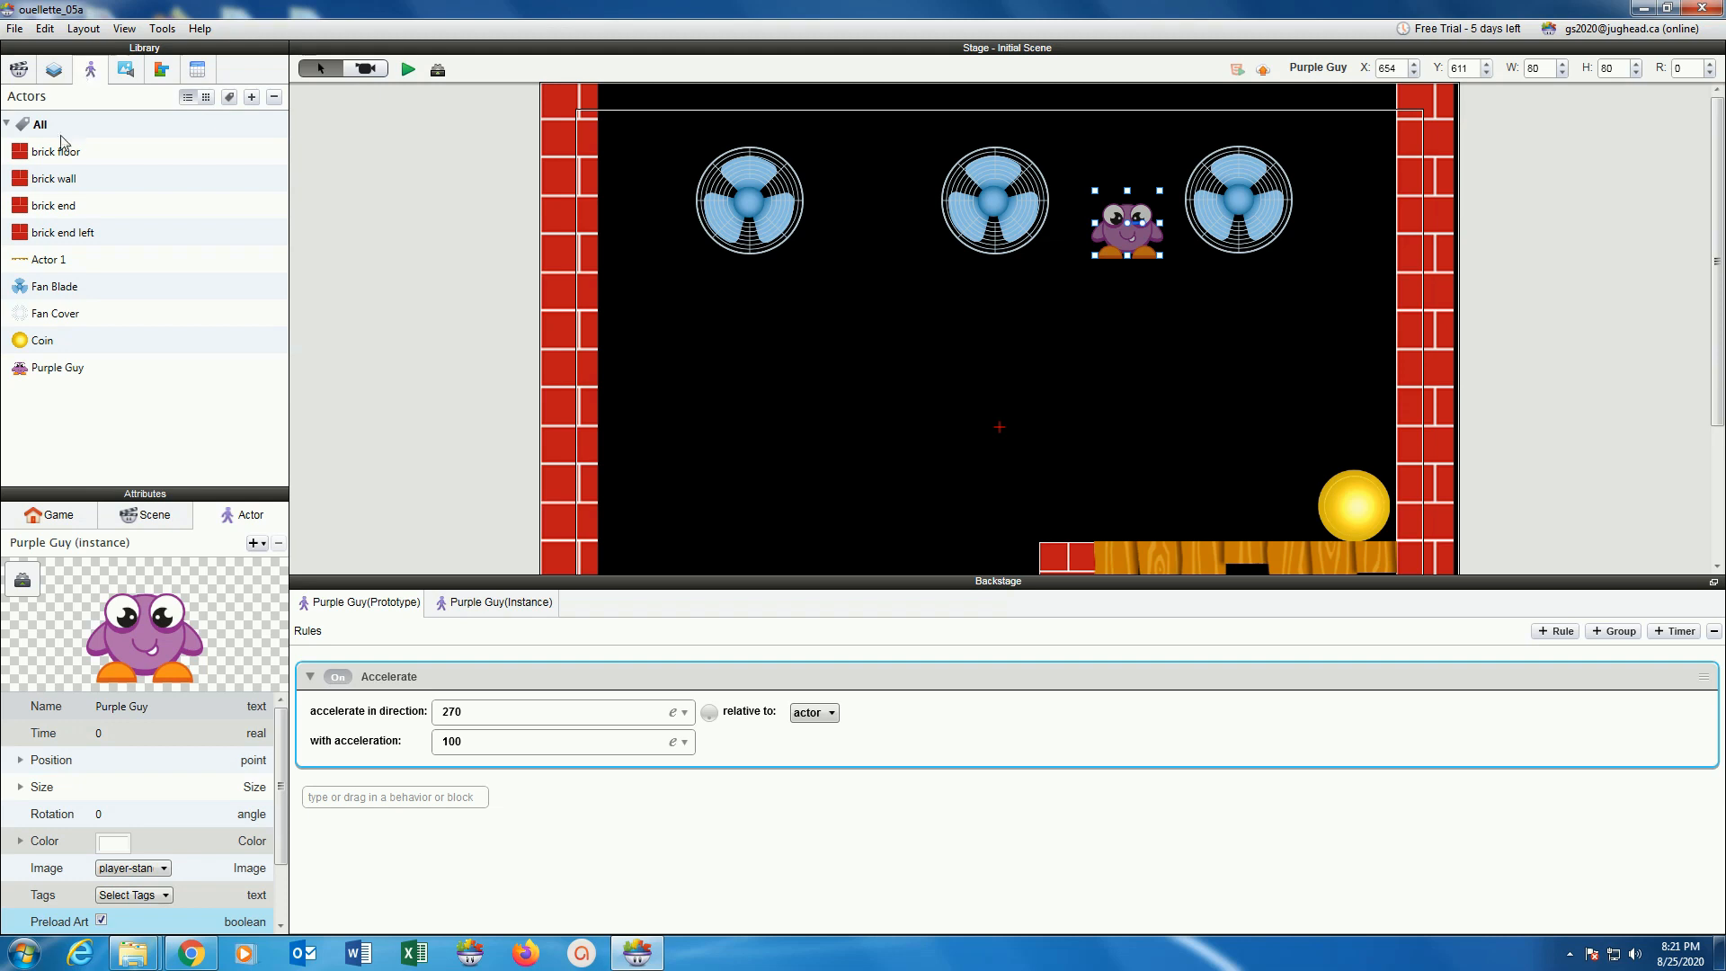
double_click(47, 261)
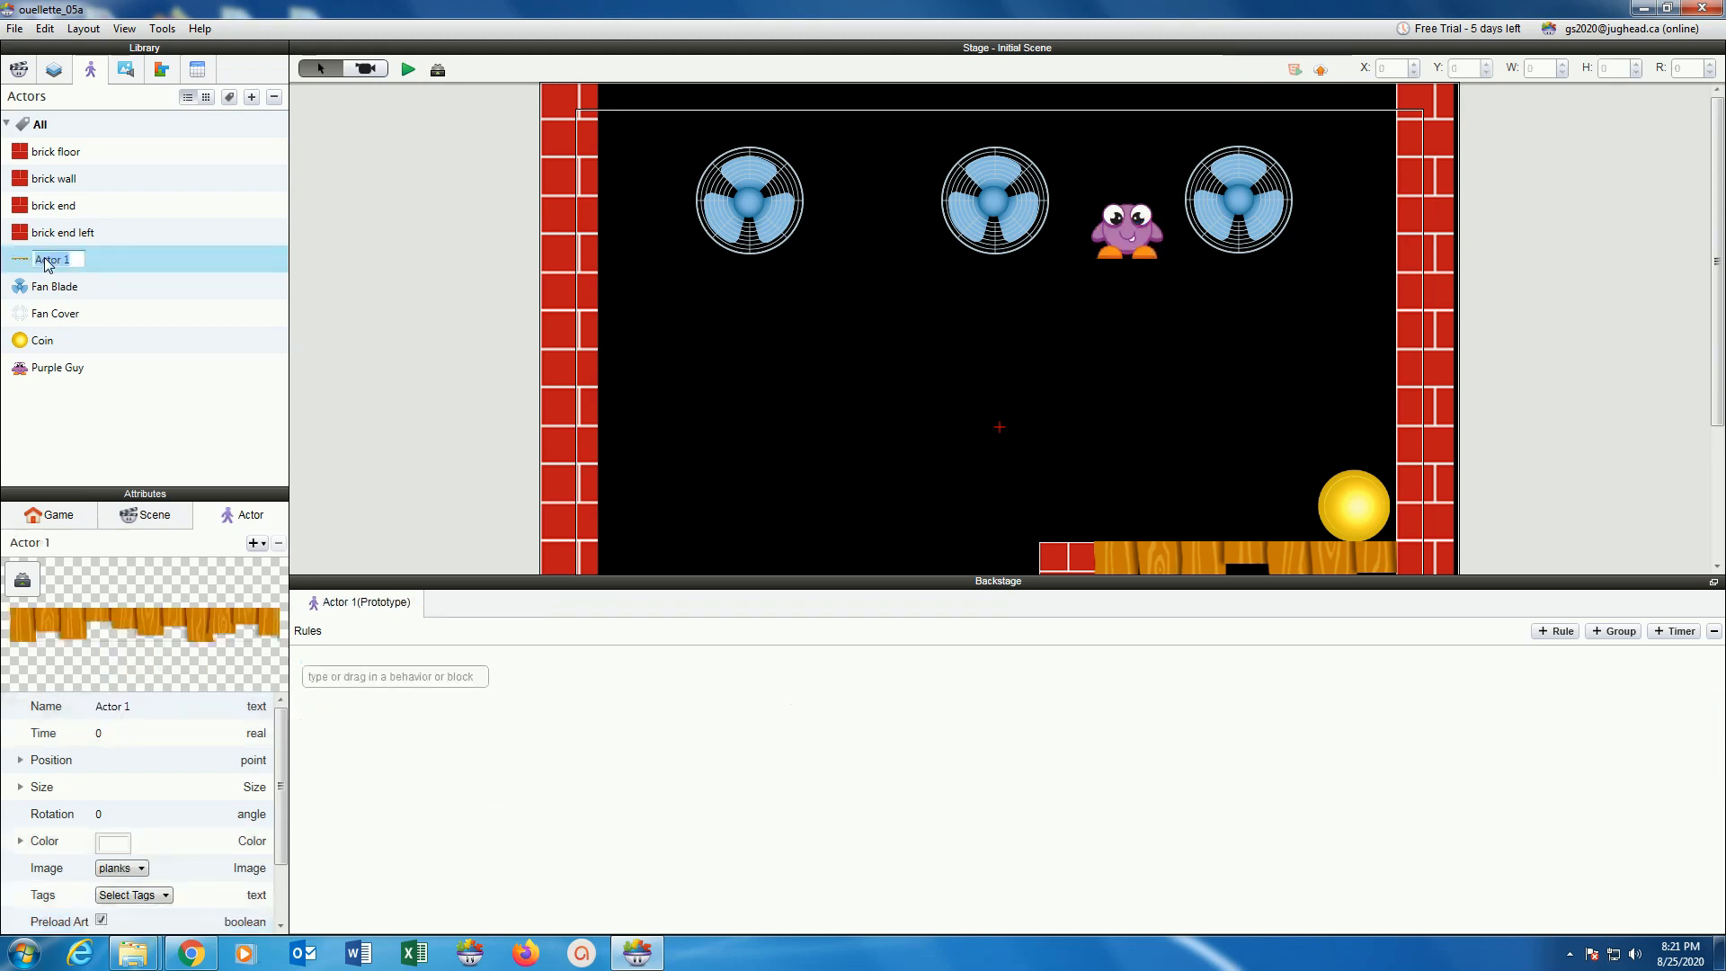
type("plank")
key("Return")
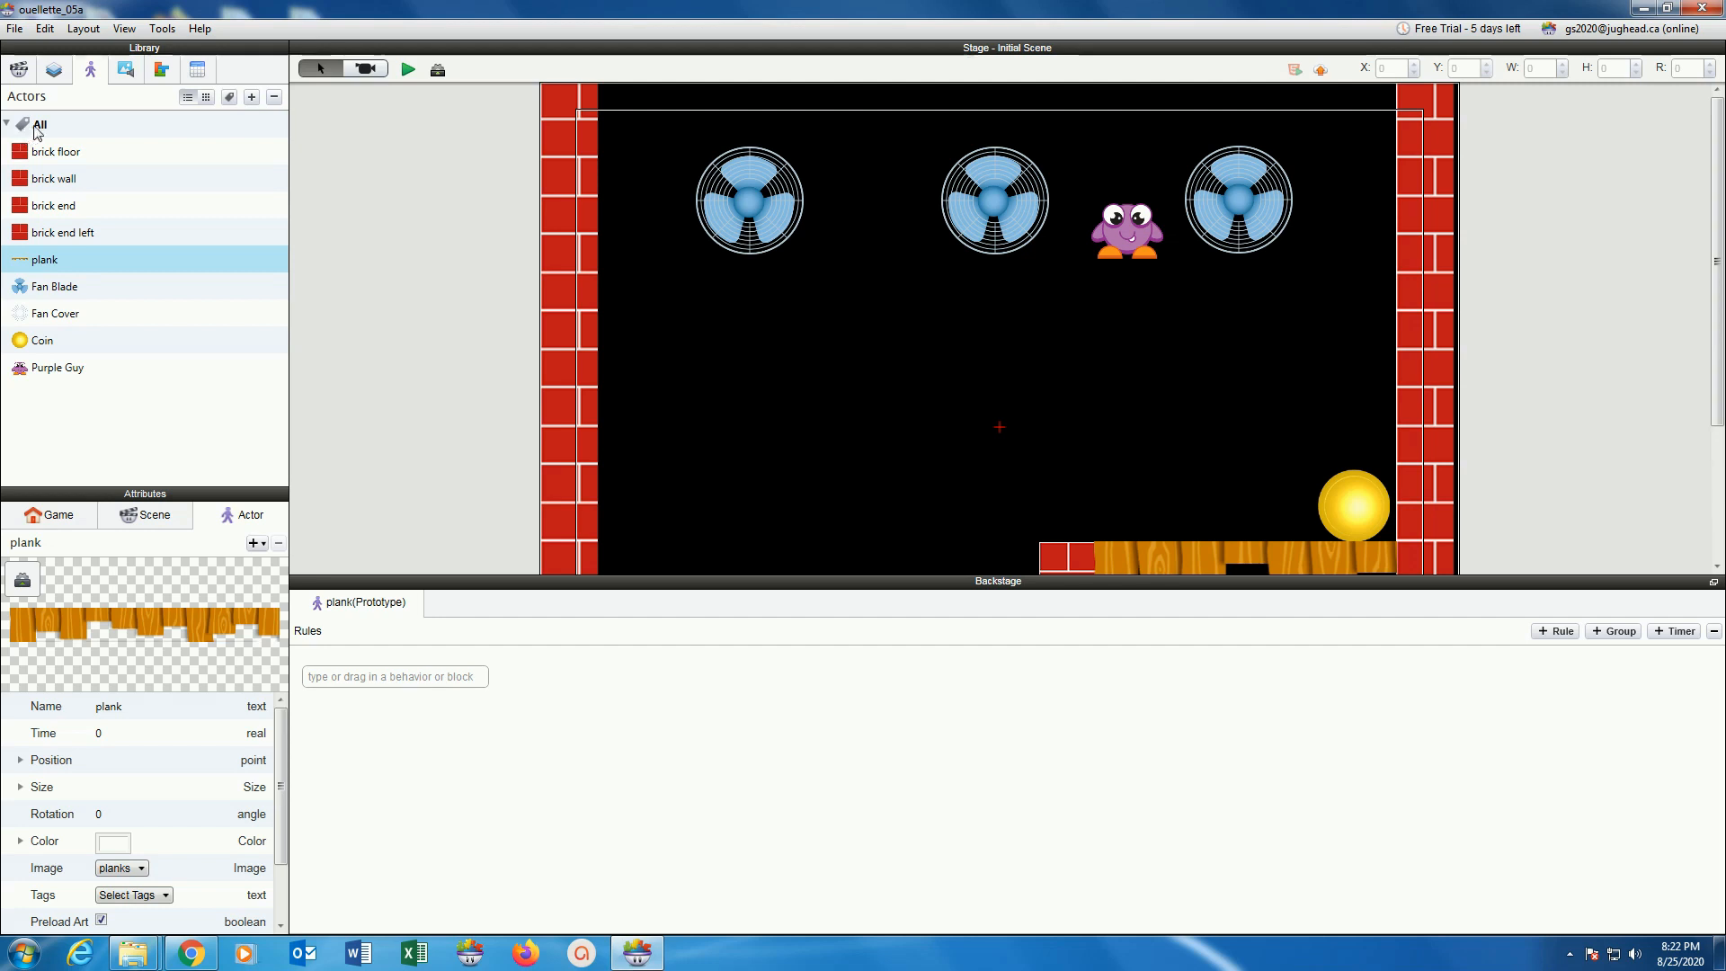
Create a new actor tag named platform.
left_click(230, 99)
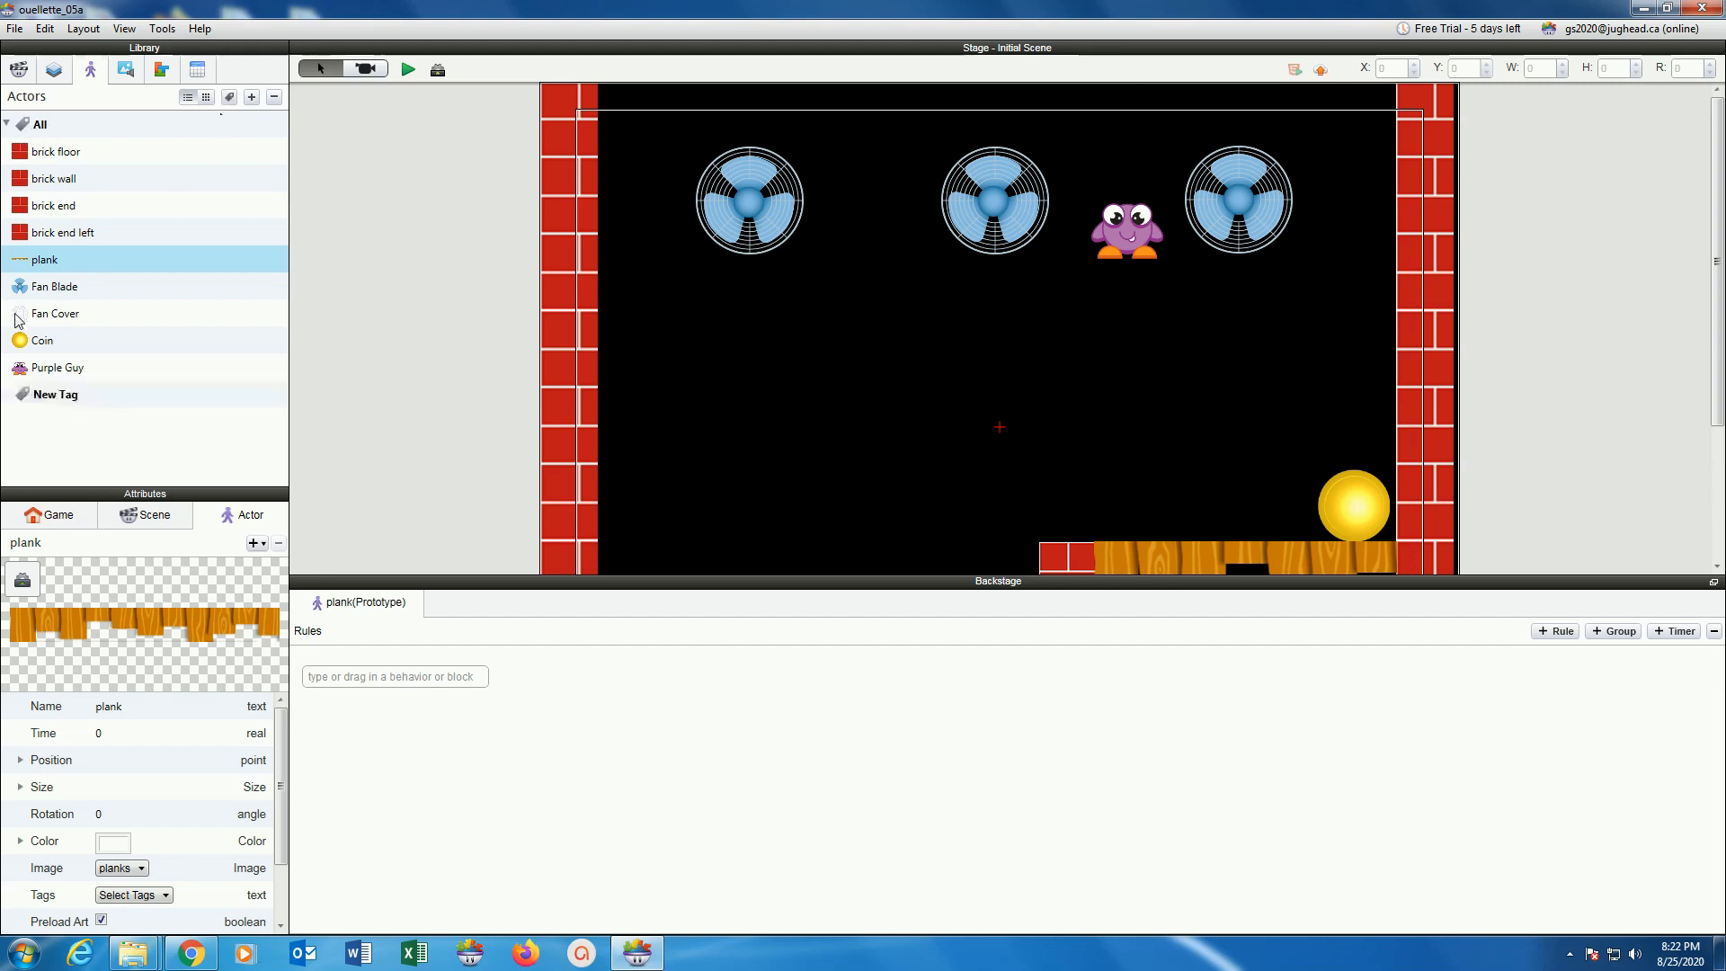
left_click(56, 402)
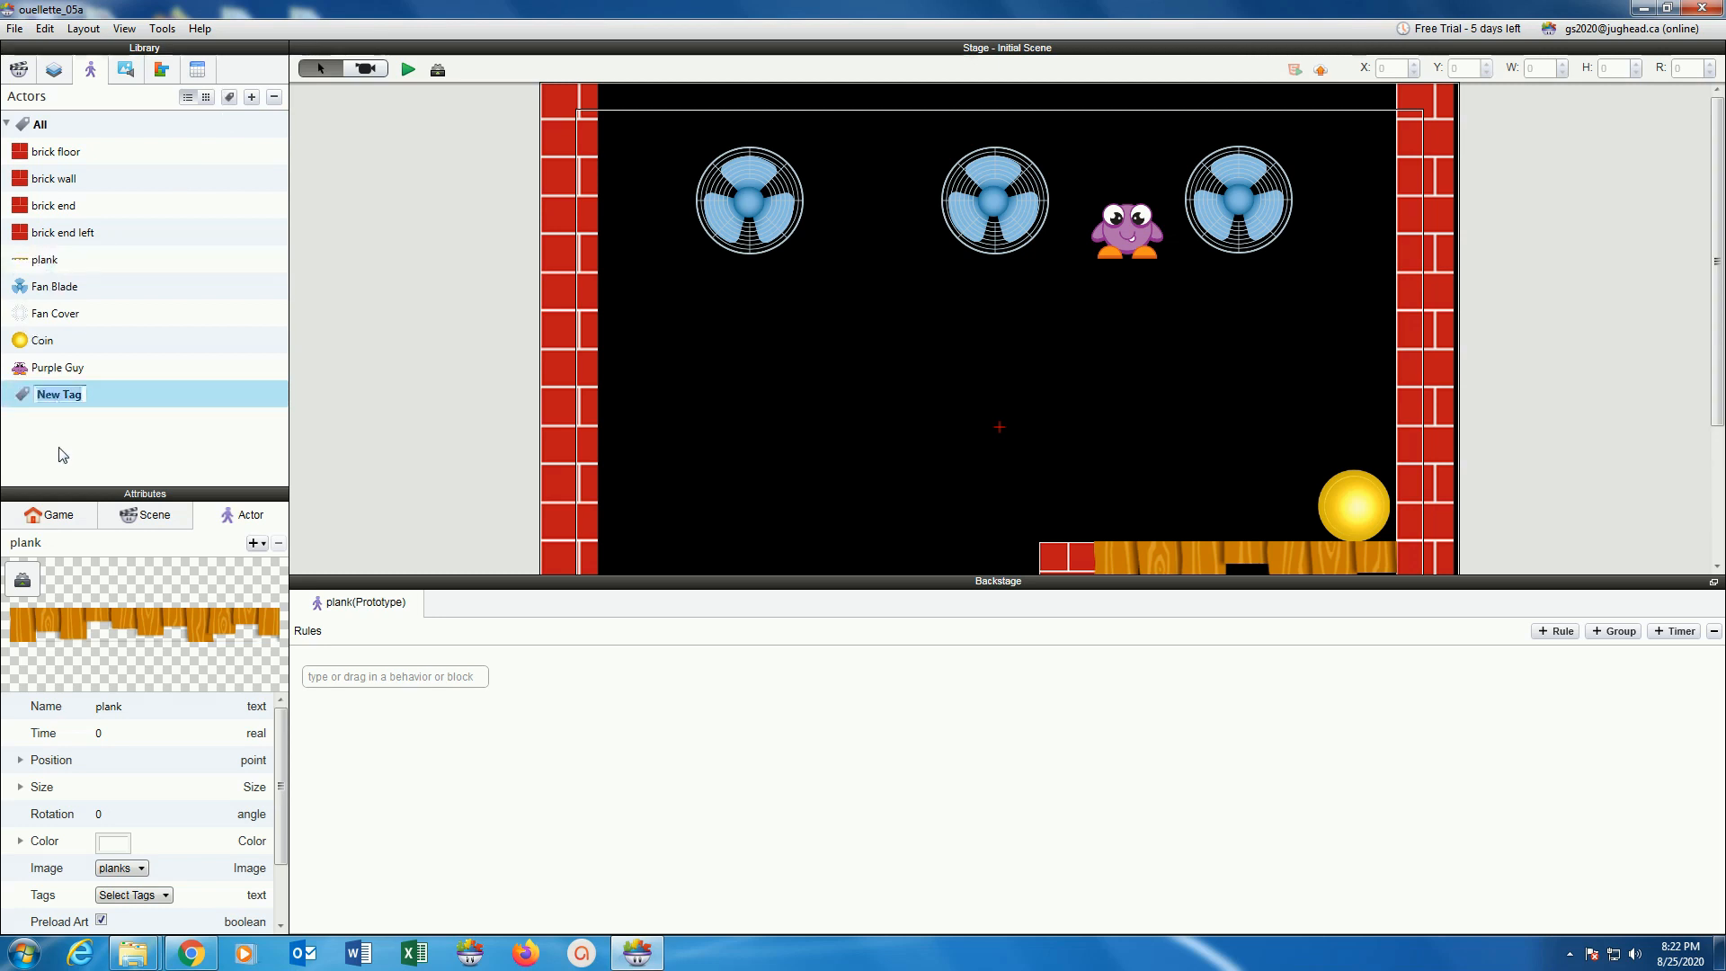
type("platform")
key("Return")
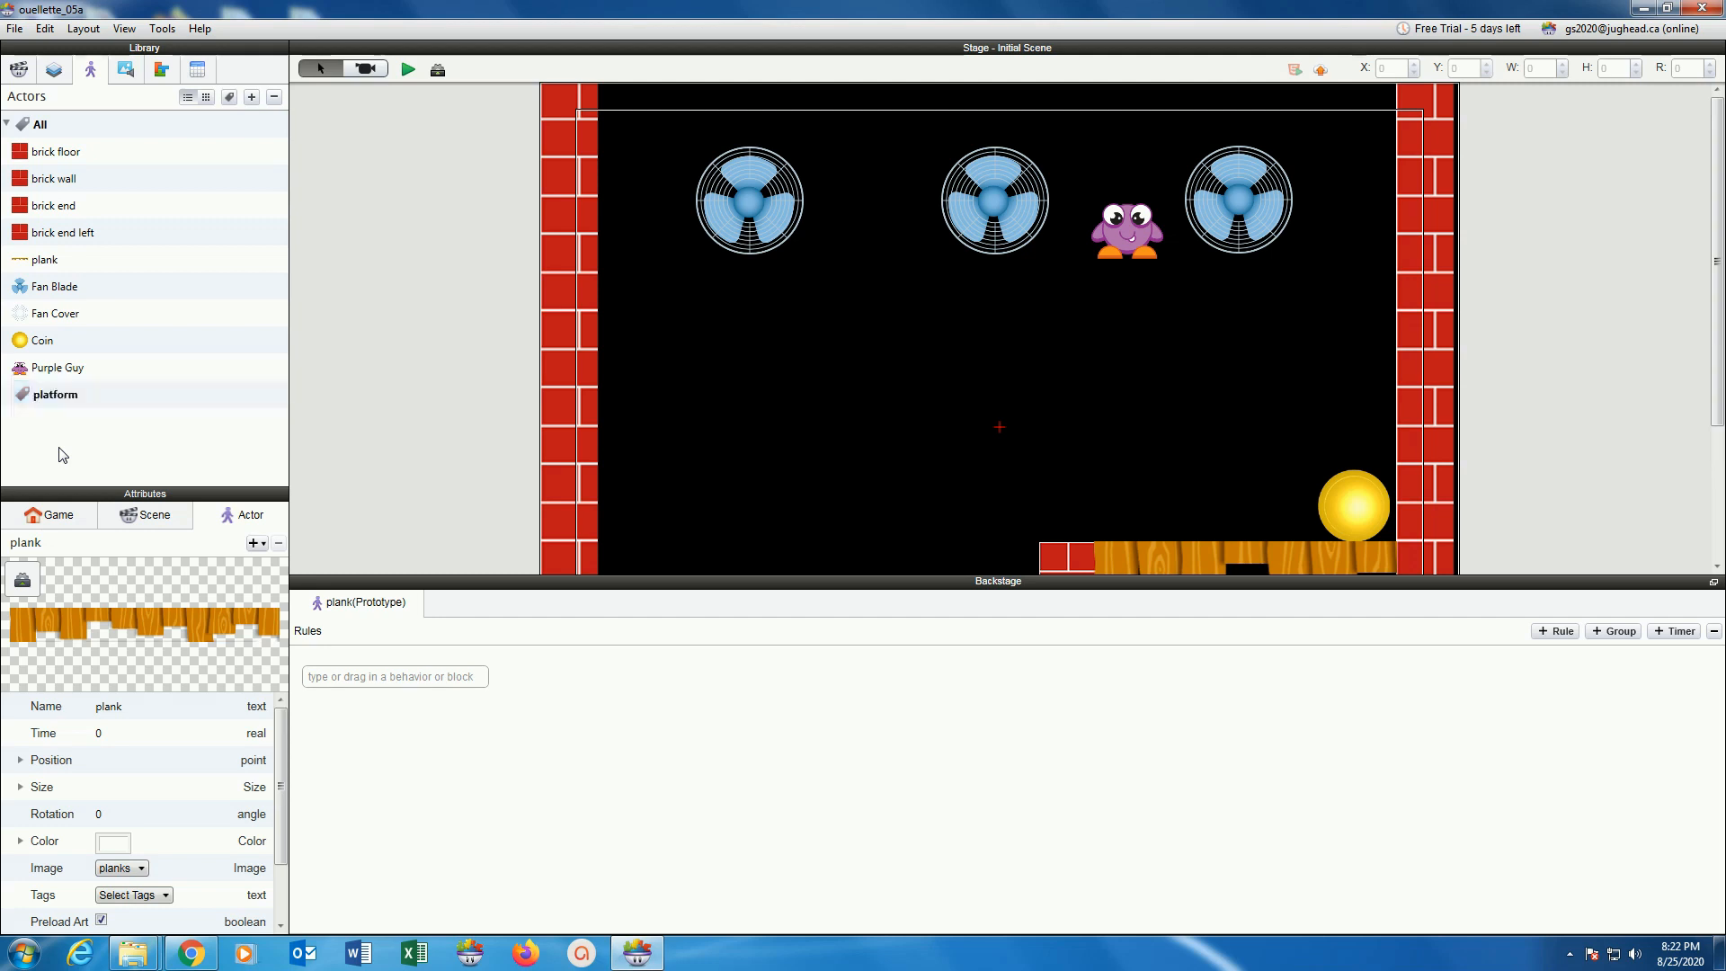
Try to add the brick floor through plank actors to the platform tag together, and expand the tag's contents.
left_click(32, 404)
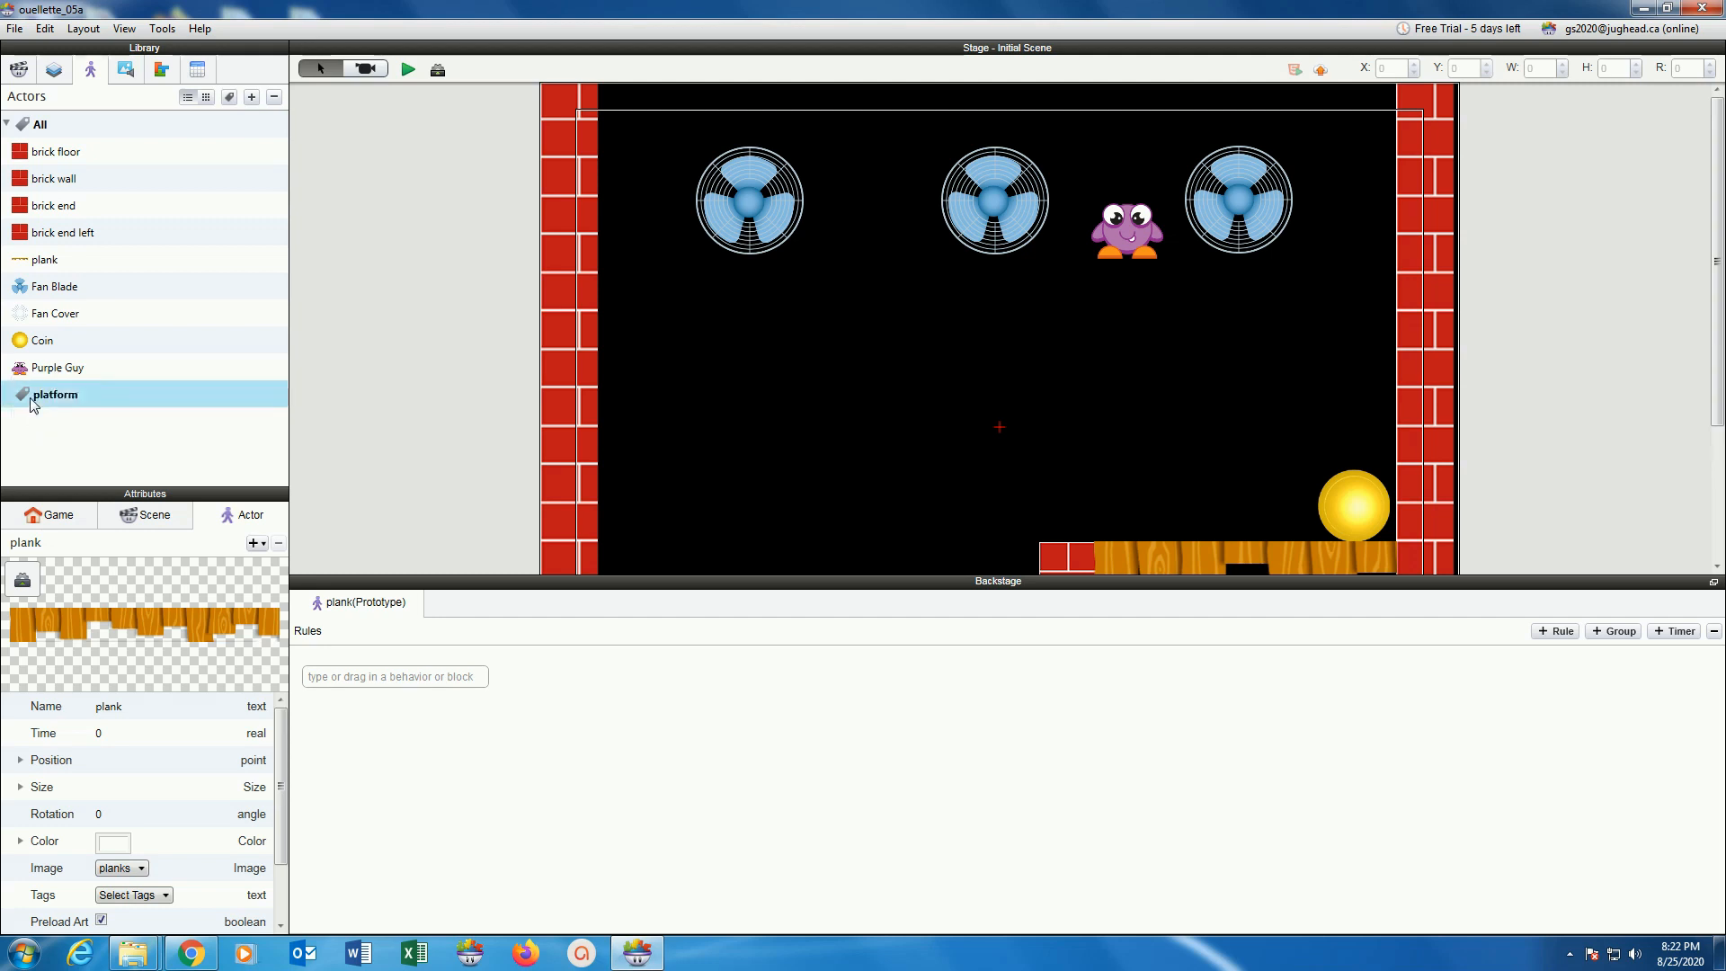
left_click(31, 153)
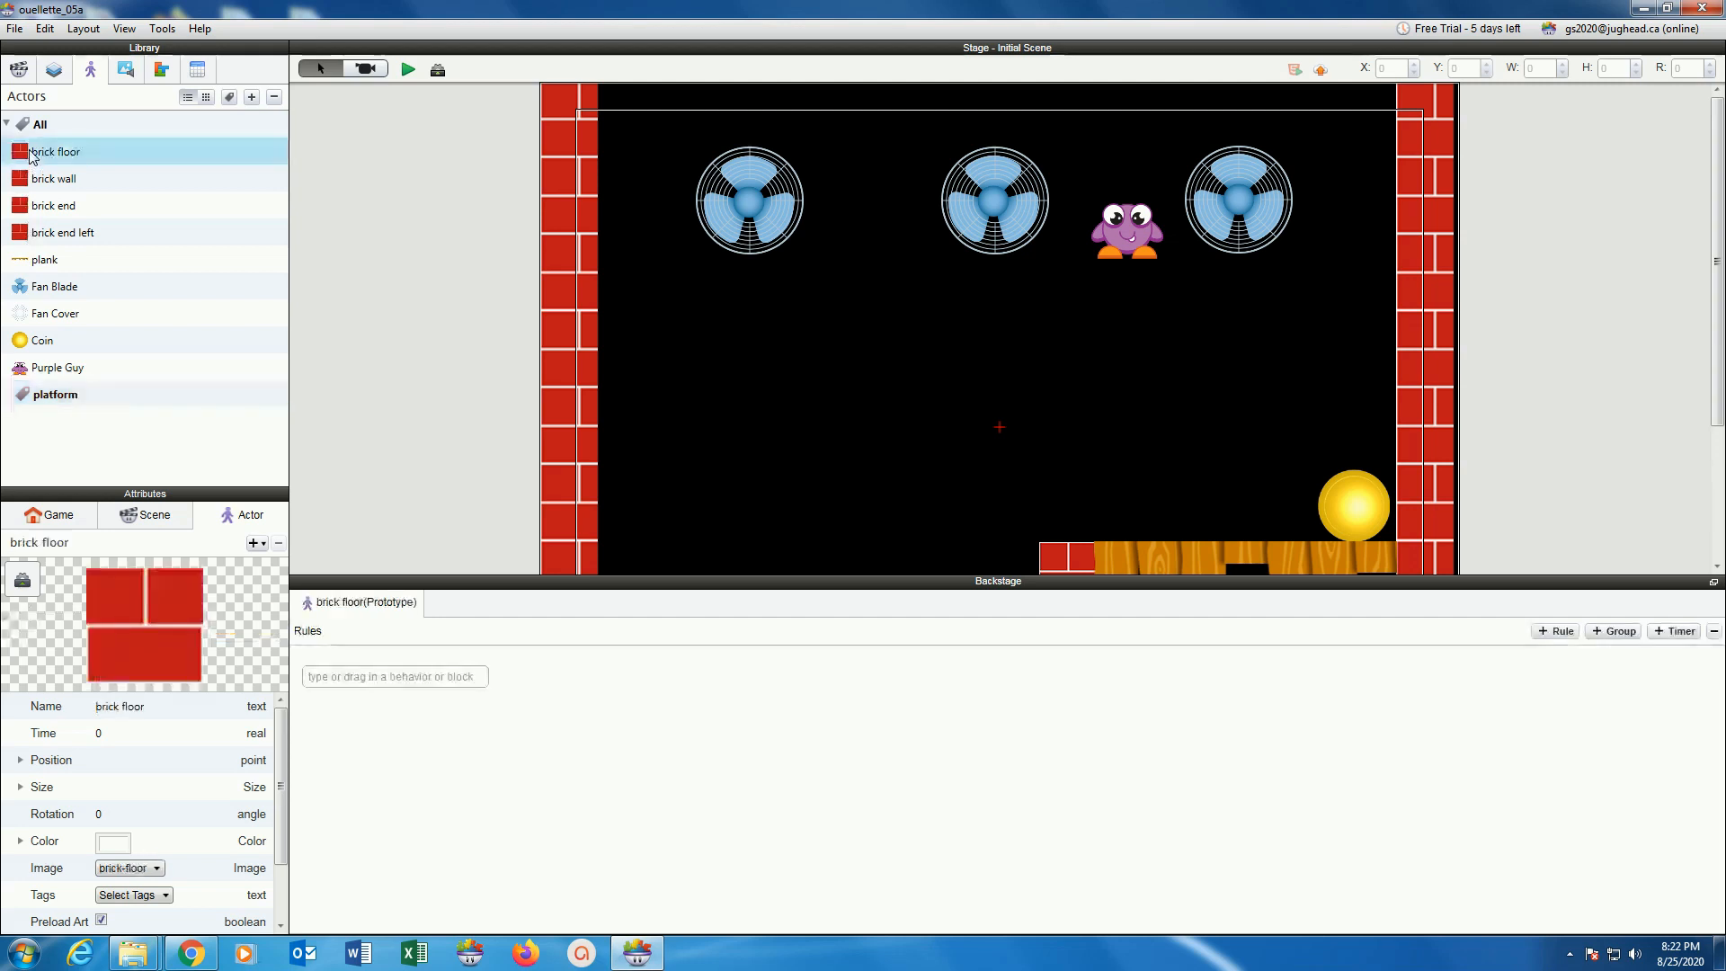
left_click(39, 263, "shift")
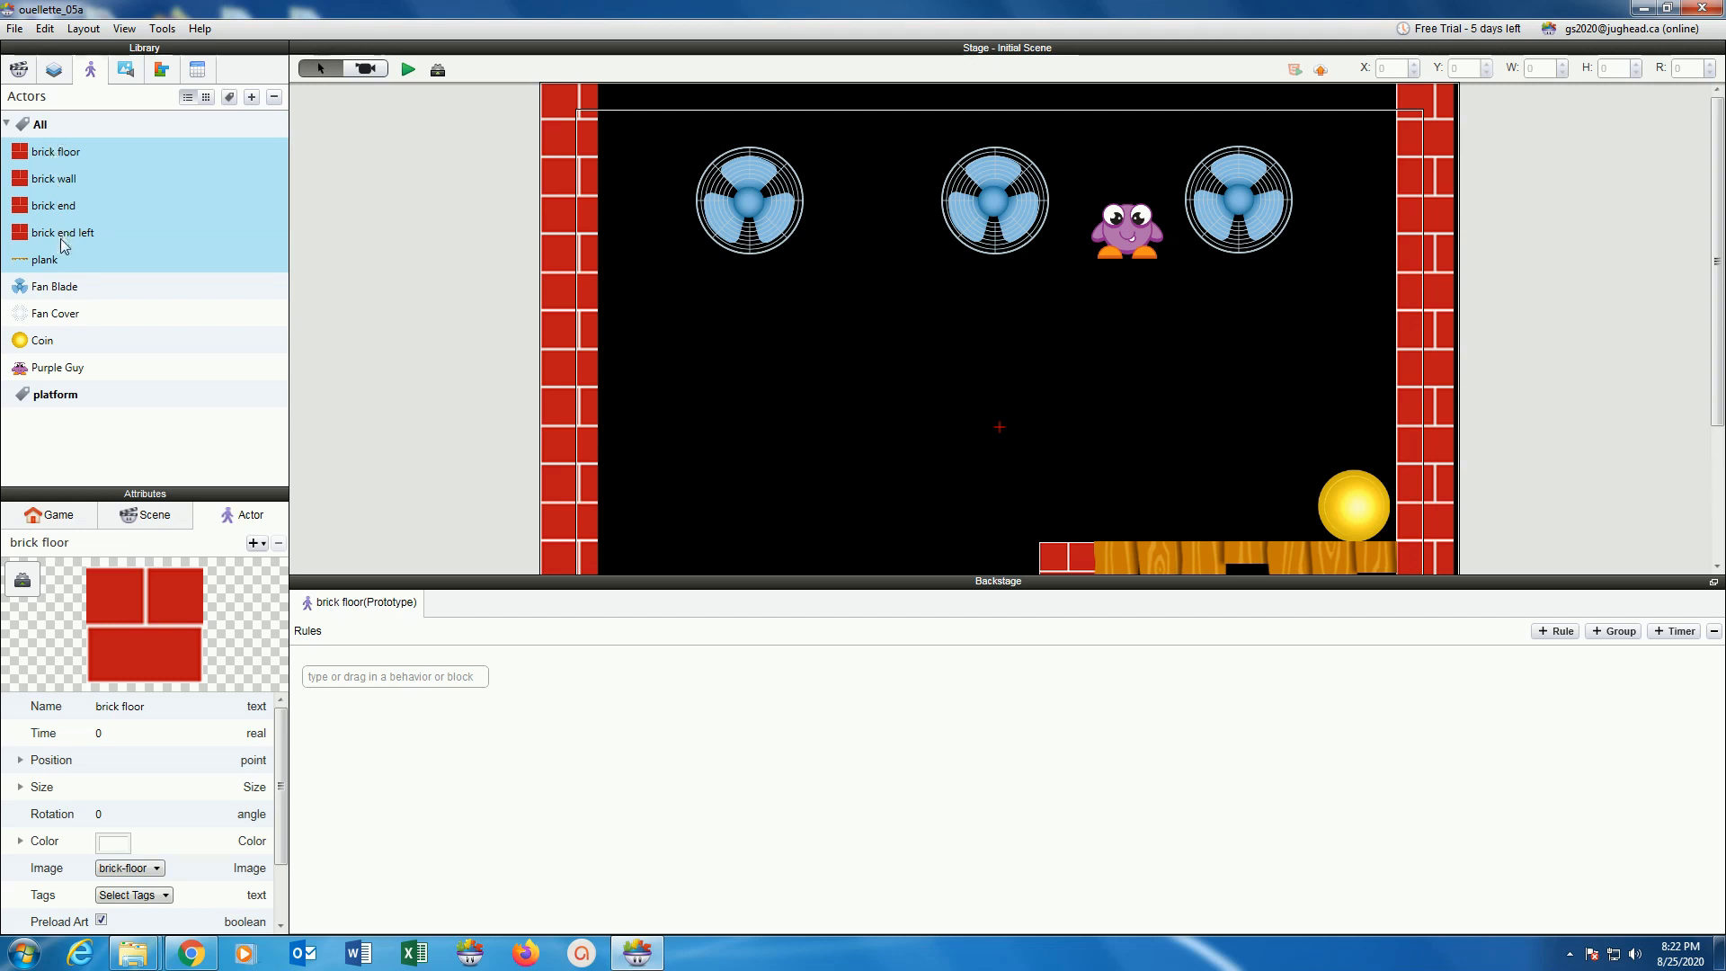
left_click_drag(48, 267, 66, 397)
left_click(8, 394)
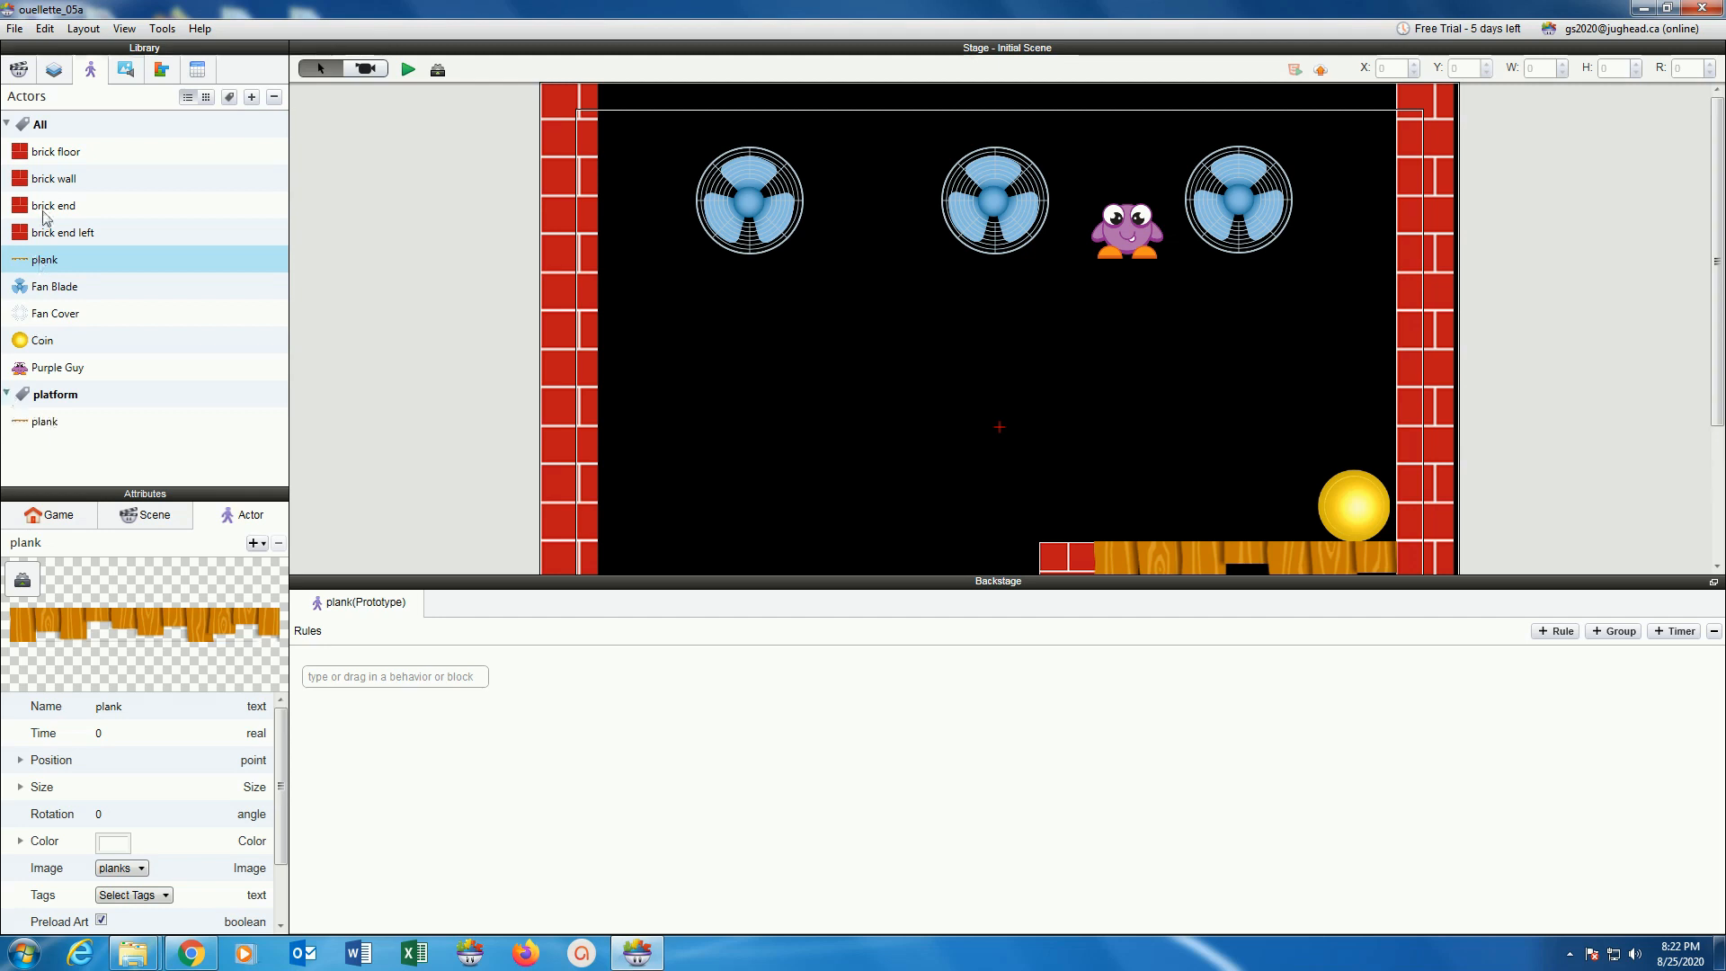
Add the brick end left, brick end, brick wall and brick floor actors to the platform tag, and collapse the All group.
left_click(40, 155)
left_click(40, 241, "shift")
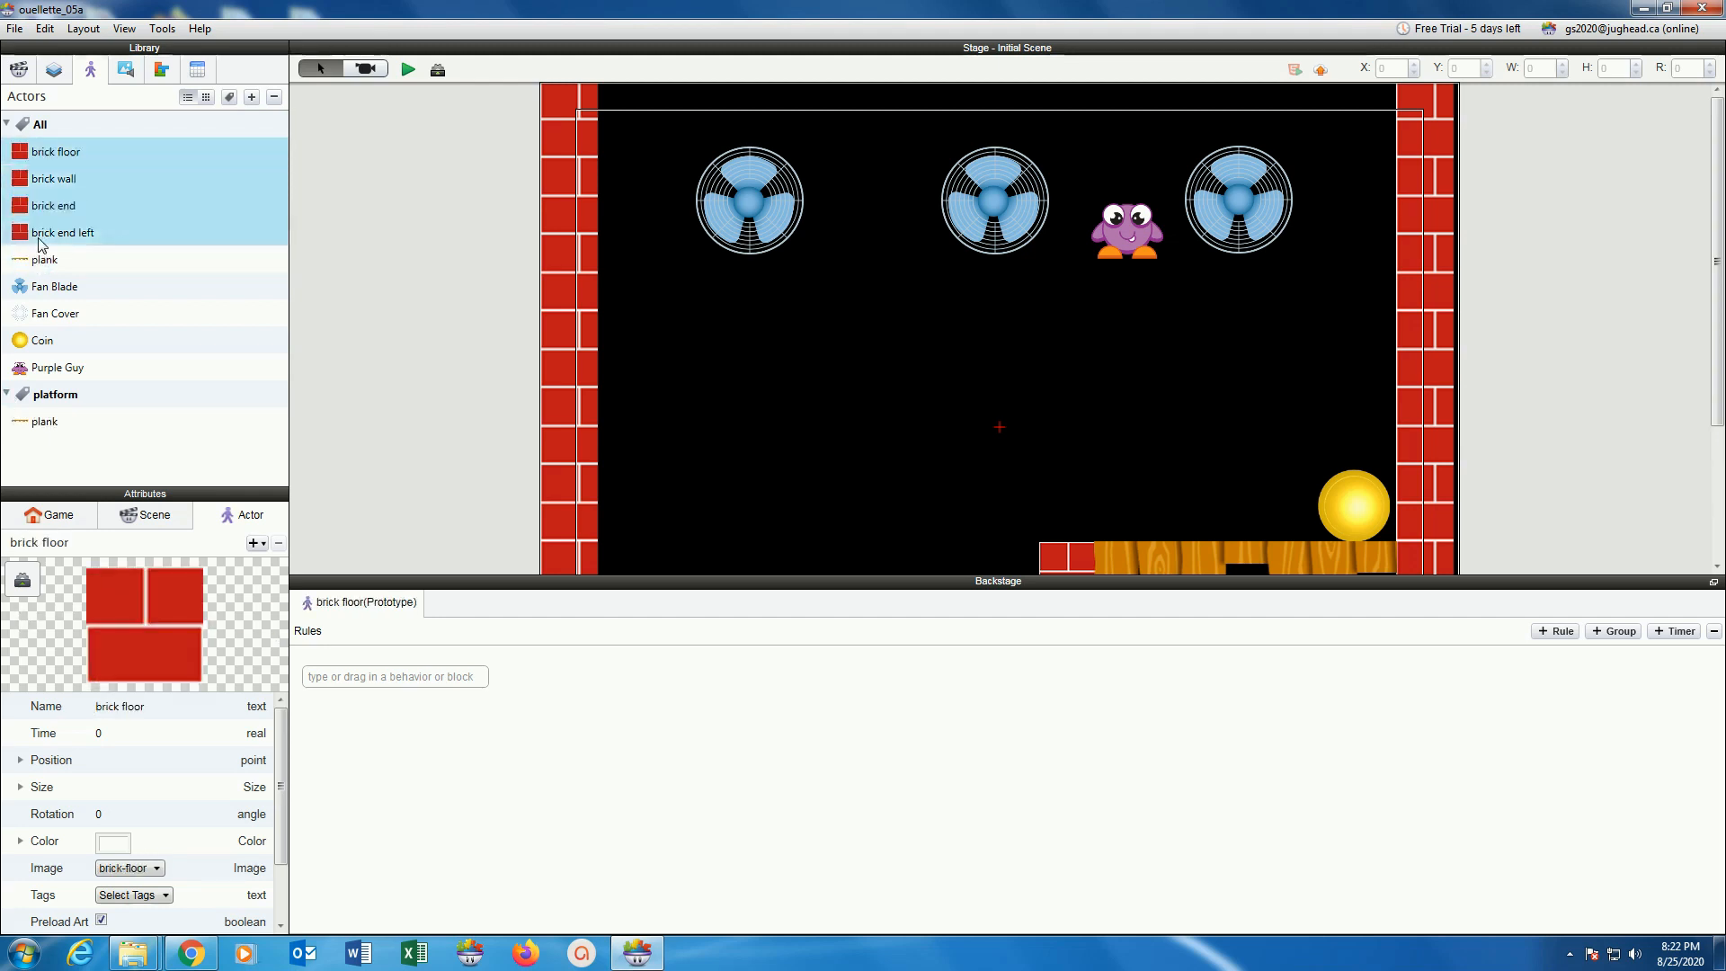
left_click(20, 235)
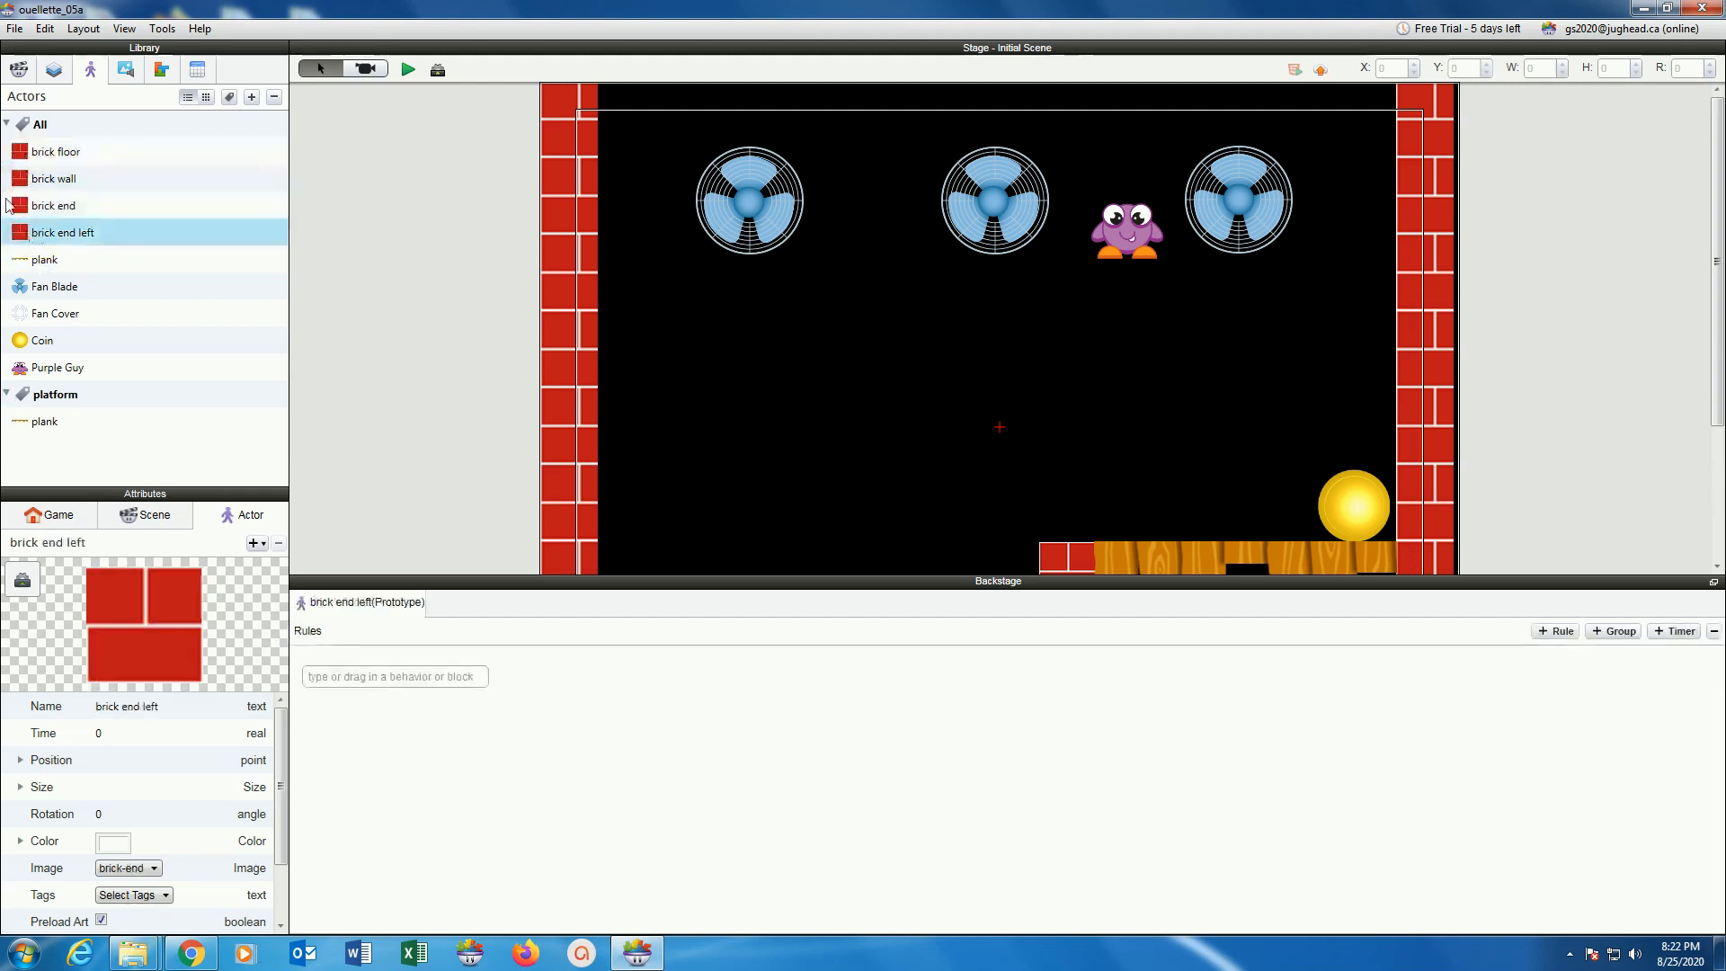
left_click_drag(19, 236, 44, 395)
left_click_drag(36, 207, 45, 395)
left_click_drag(28, 181, 50, 394)
left_click_drag(18, 155, 56, 395)
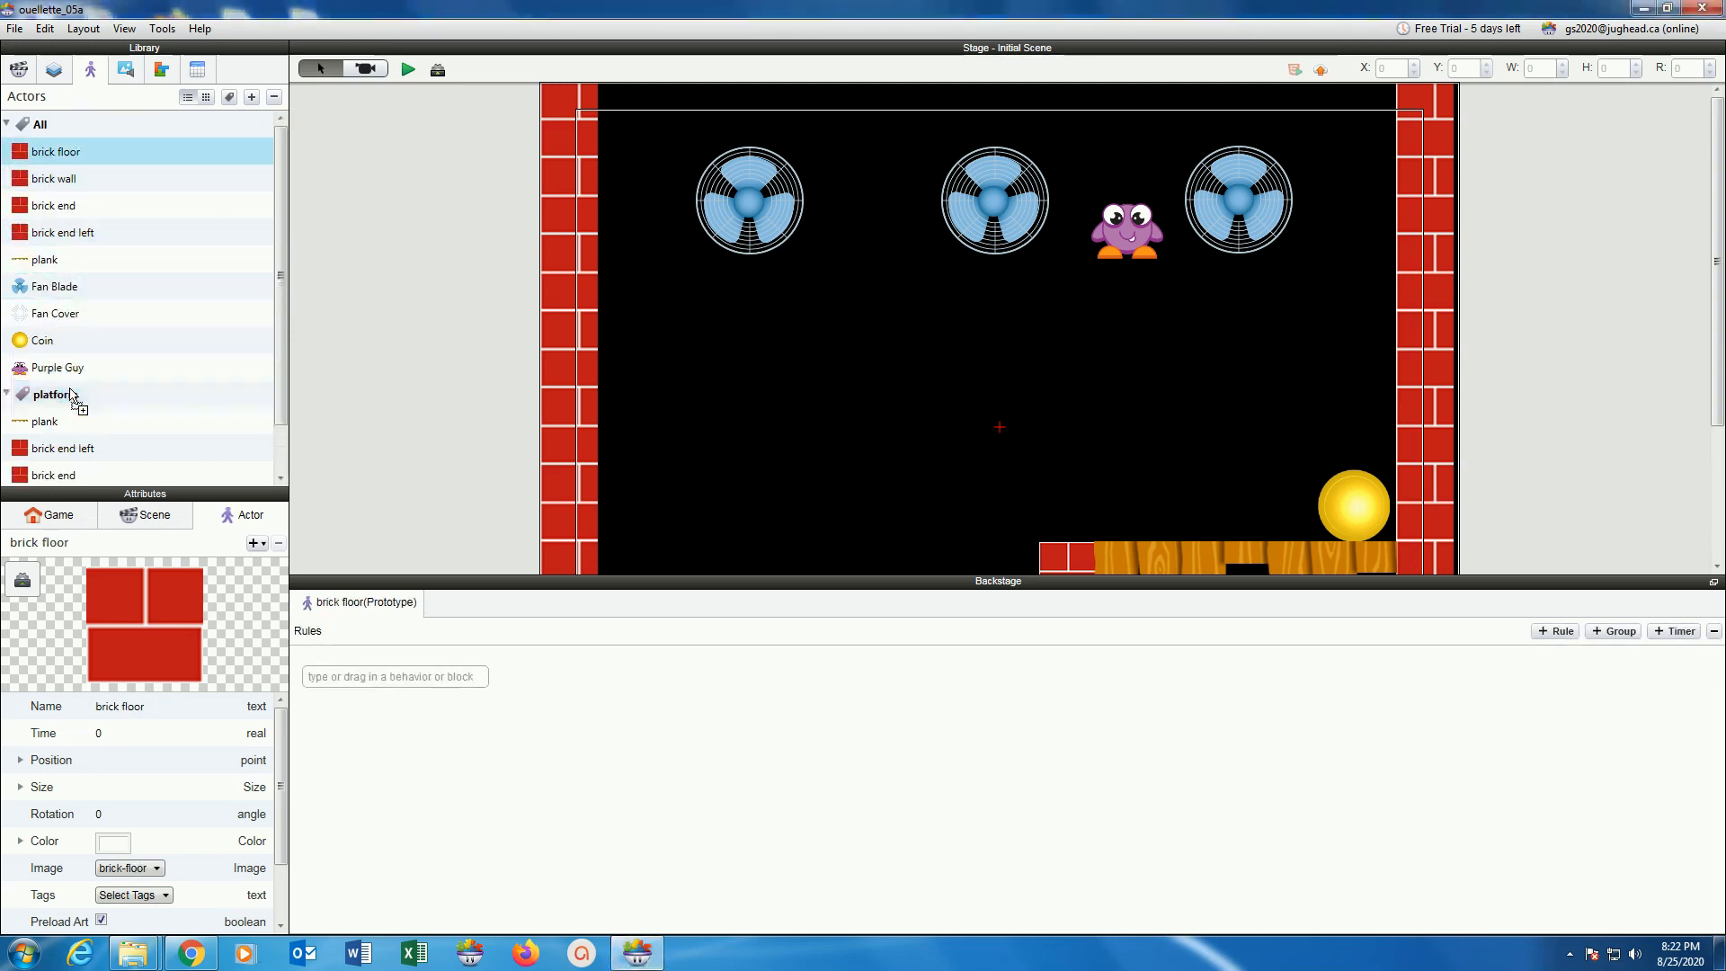
left_click(8, 125)
left_click(8, 125)
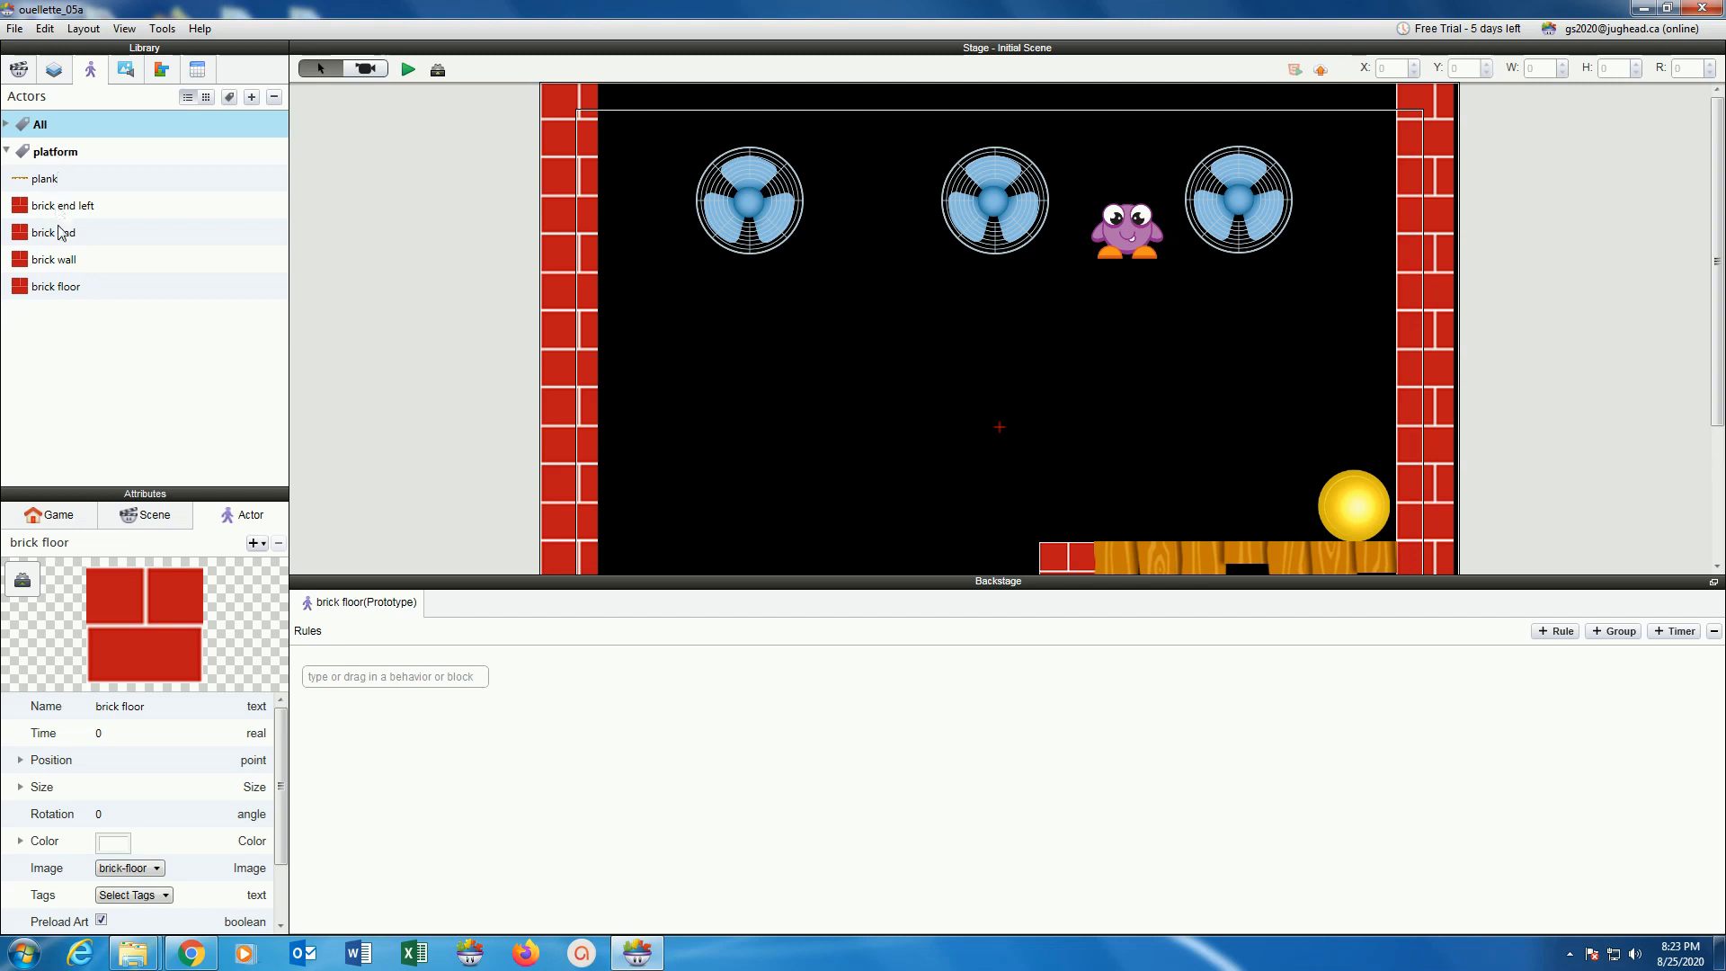
left_click(7, 152)
left_click(7, 125)
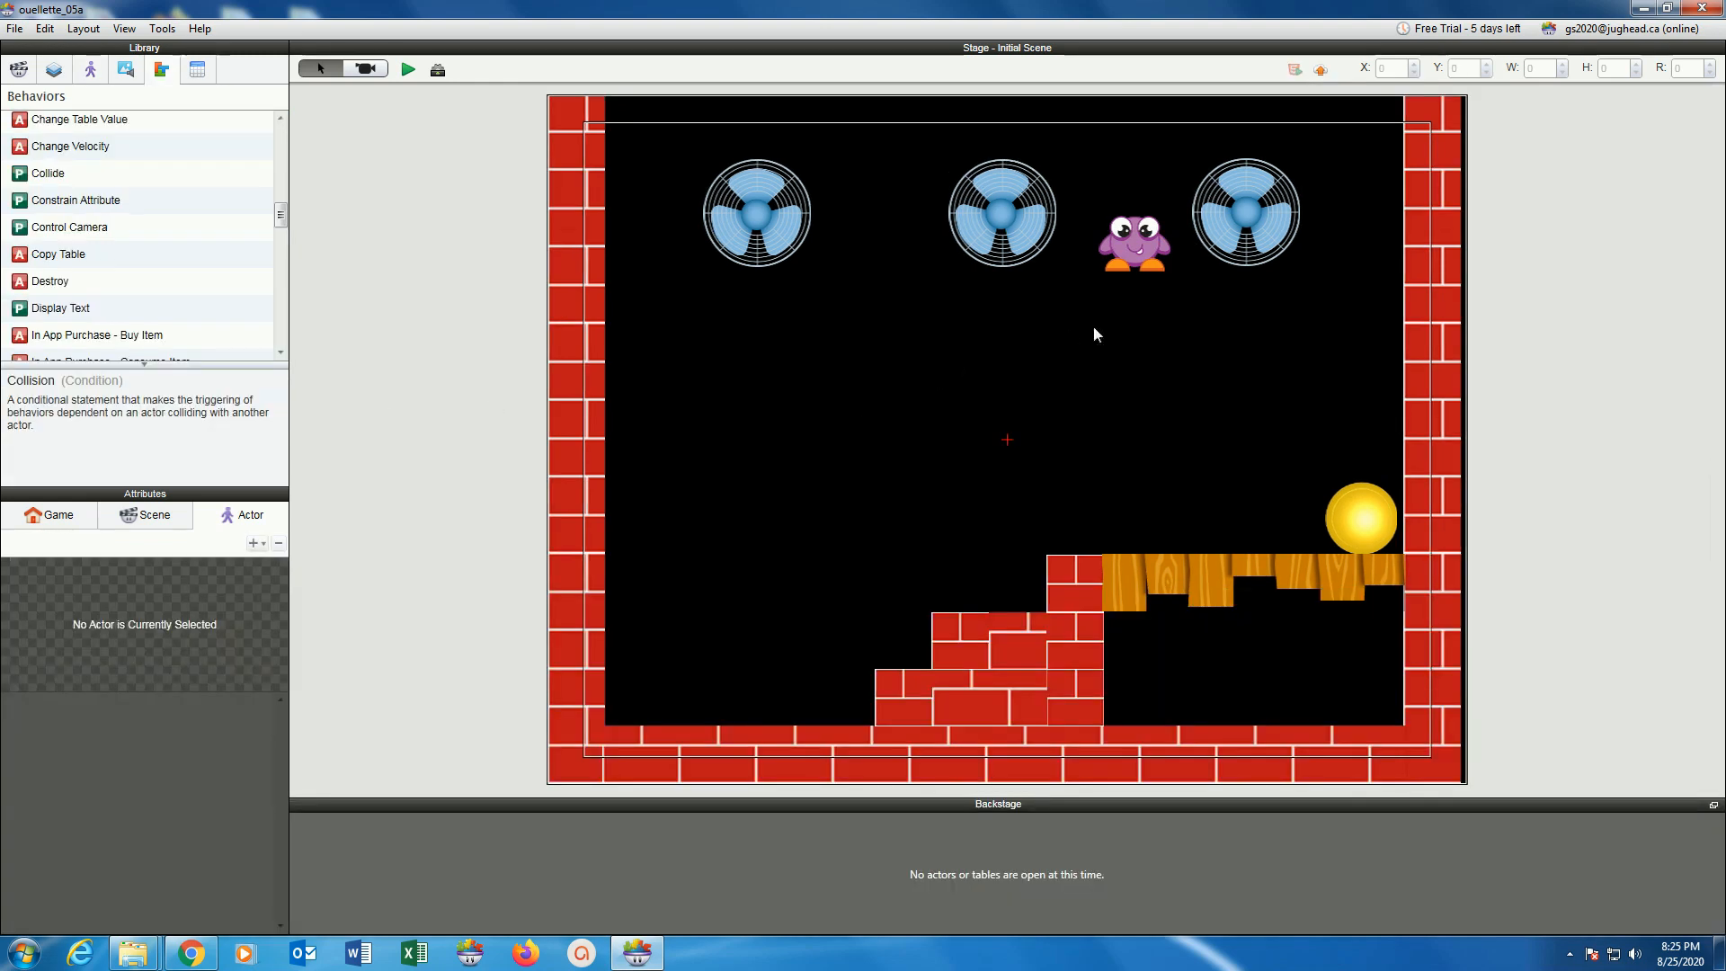
Open the Purple Guy prototype's rules and add a Collide behavior below Accelerate.
double_click(1136, 246)
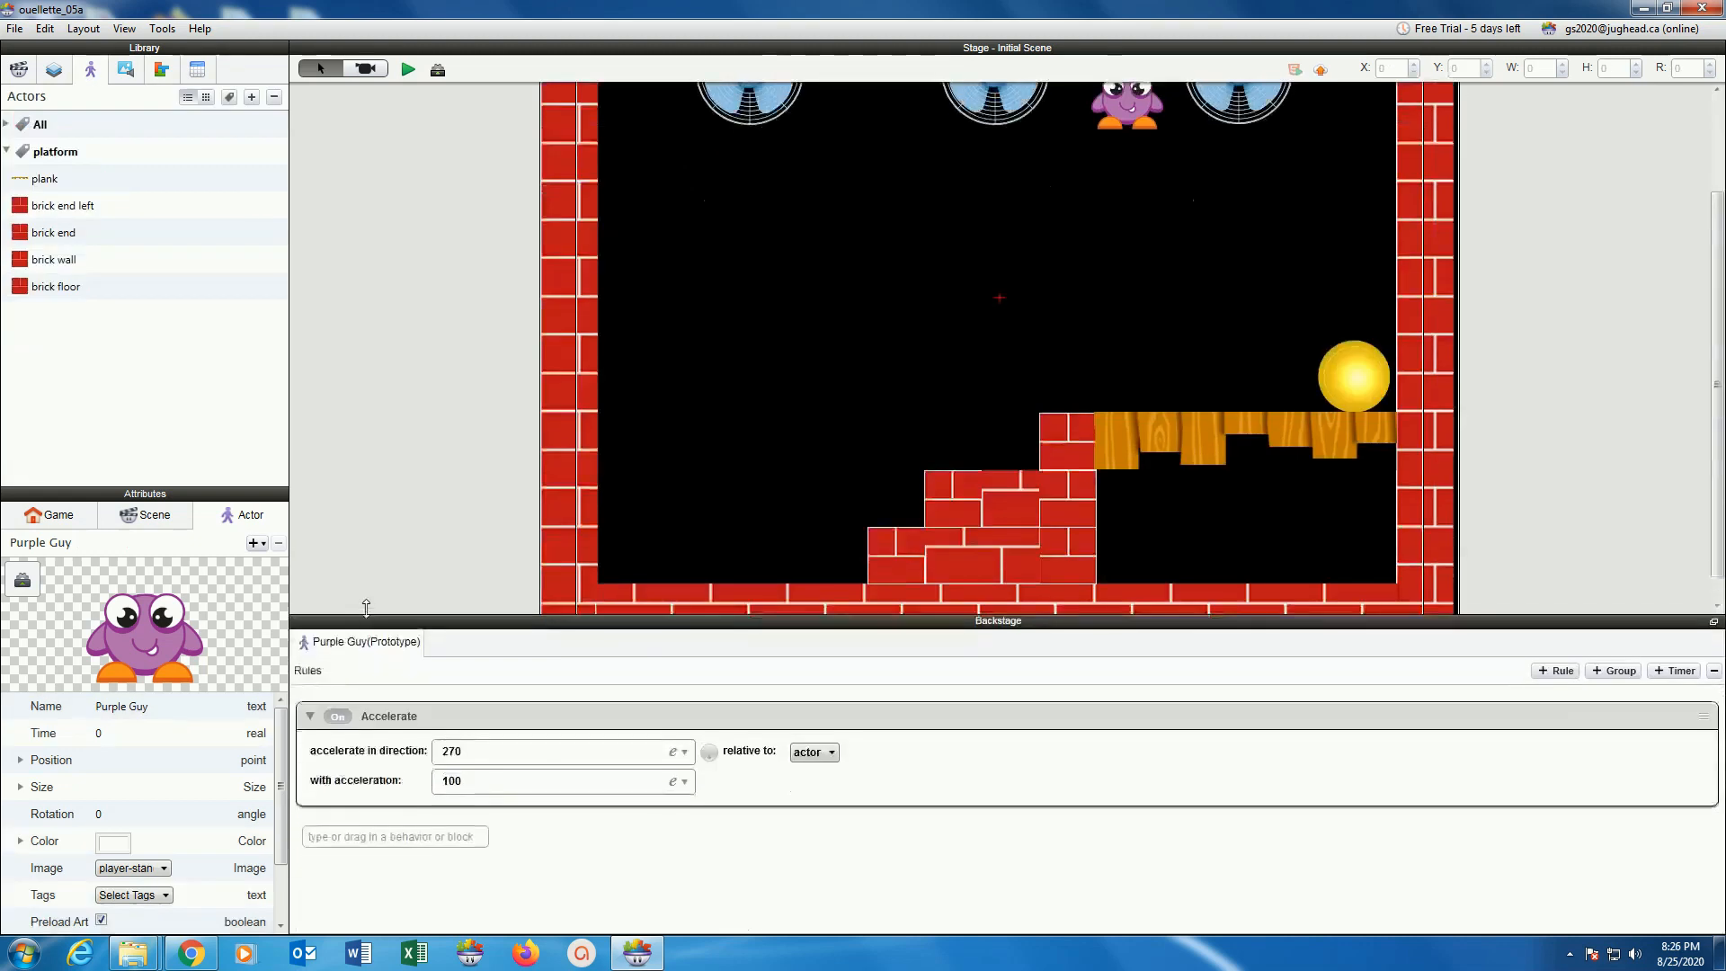
left_click_drag(366, 596, 366, 563)
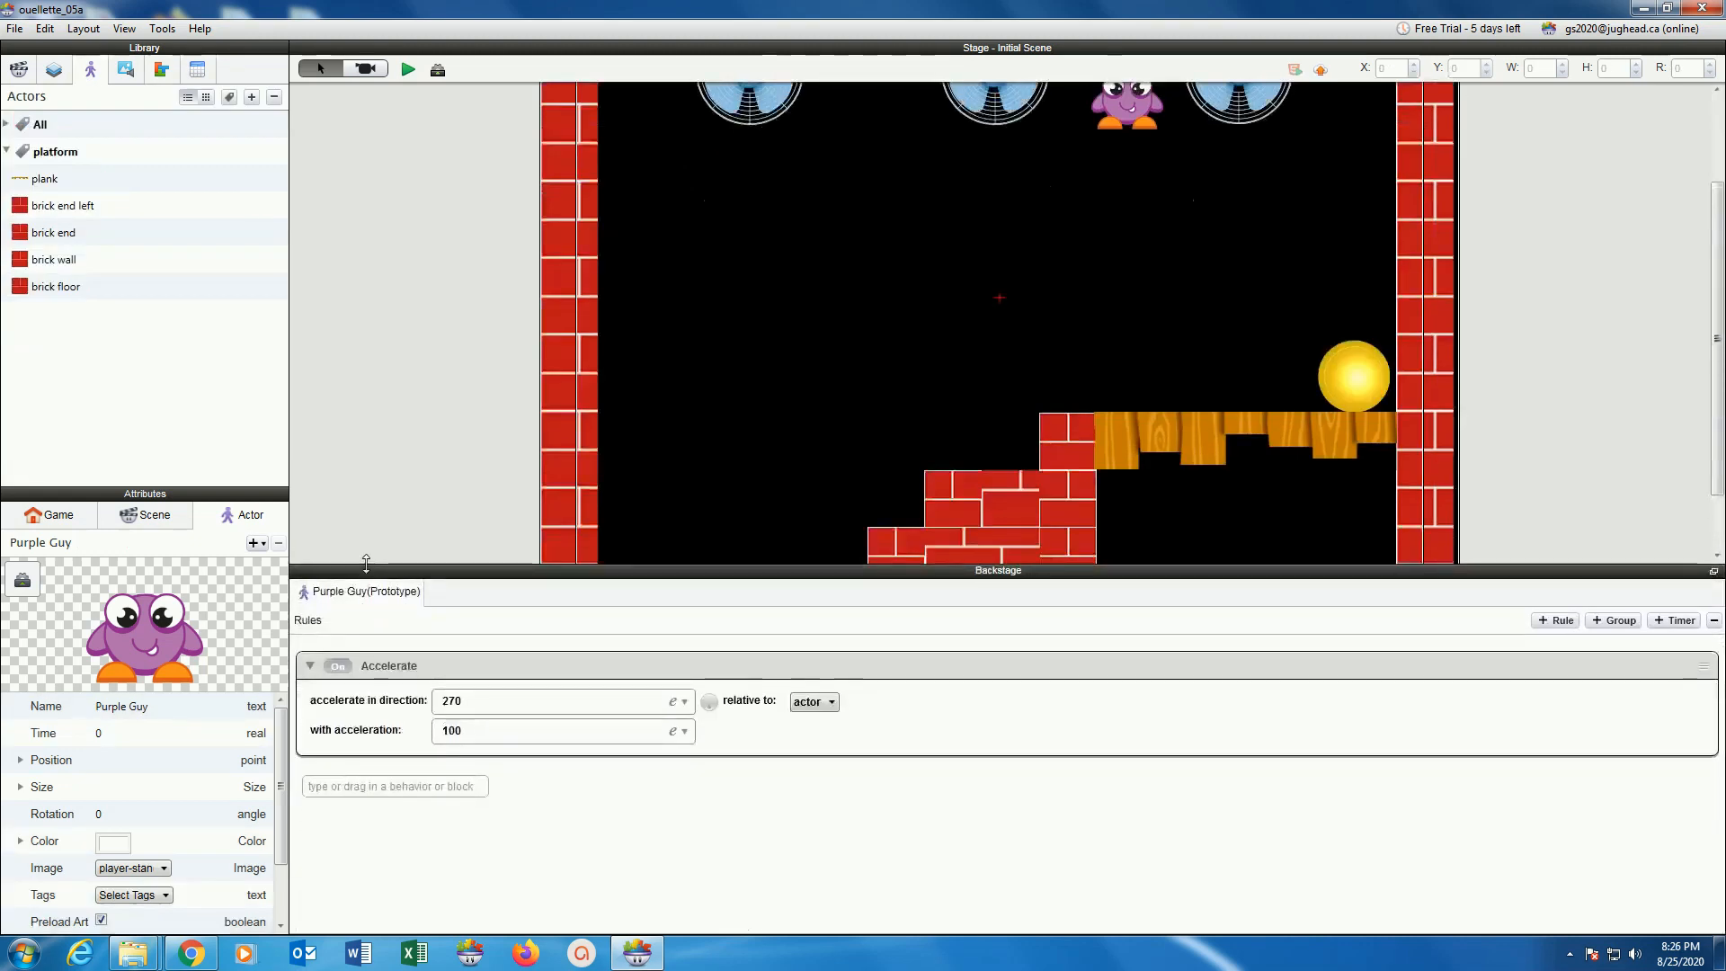
left_click(162, 70)
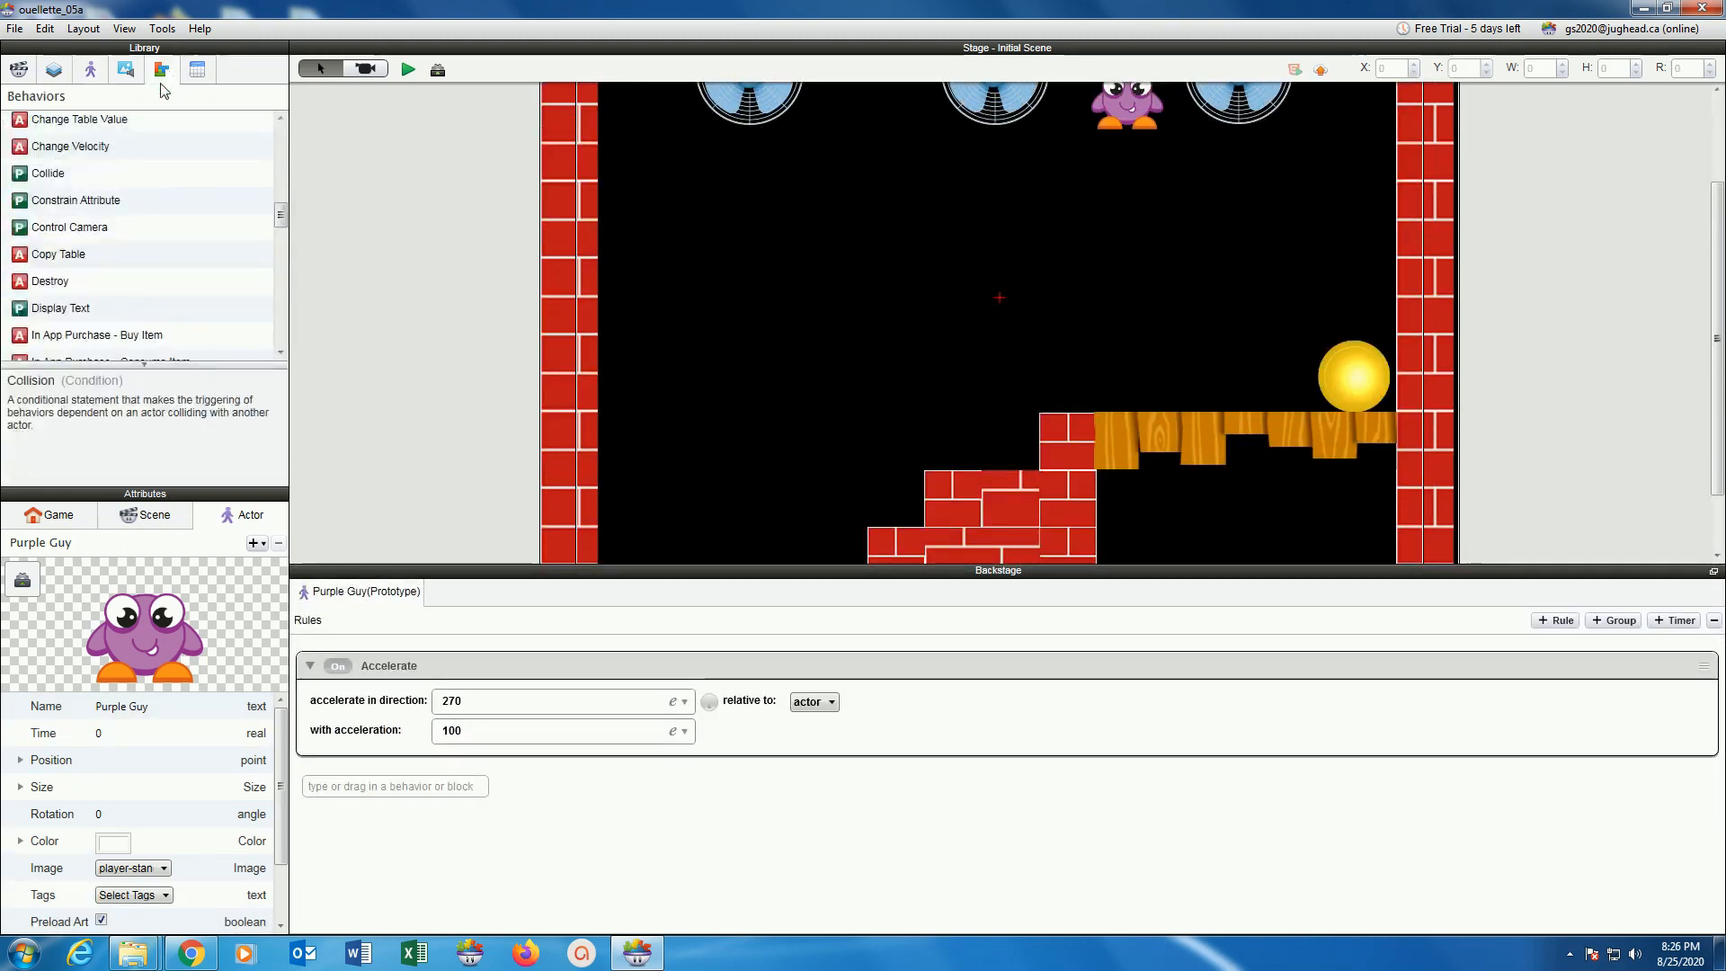
scroll(140, 223, "up", 2)
scroll(142, 221, "down", 3)
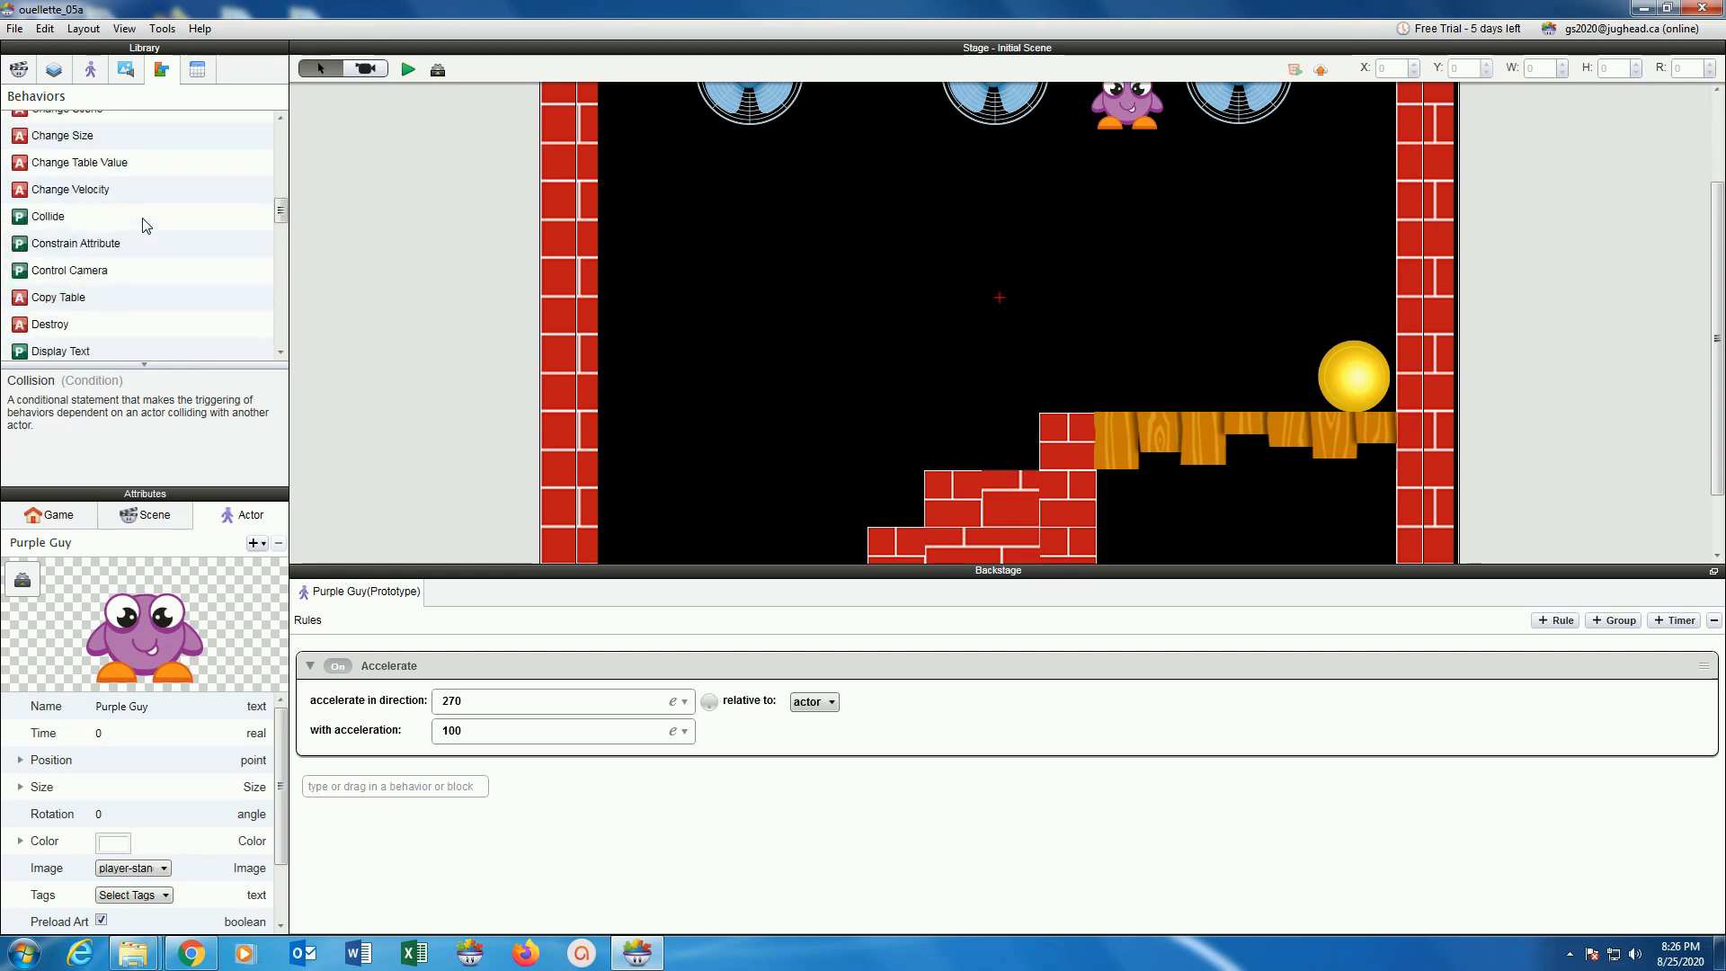
left_click_drag(21, 222, 500, 868)
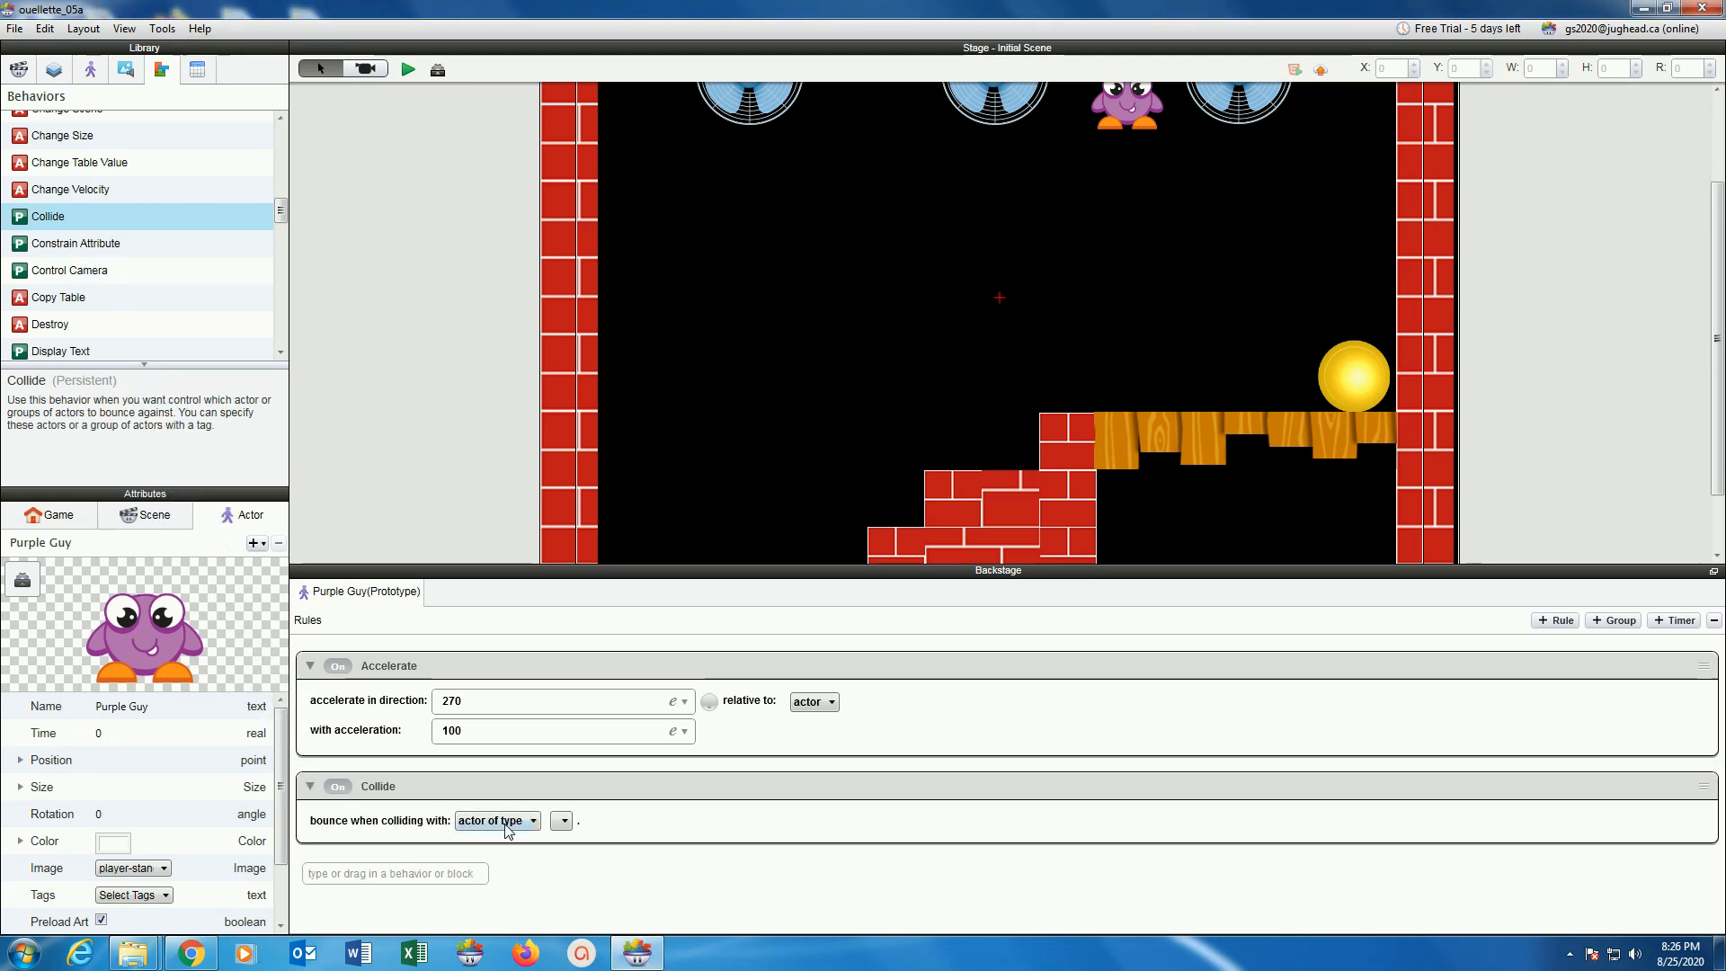
Set Purple Guy's Collide behavior to bounce against actors with tag platform, preview the scene and return to the editor.
left_click(561, 820)
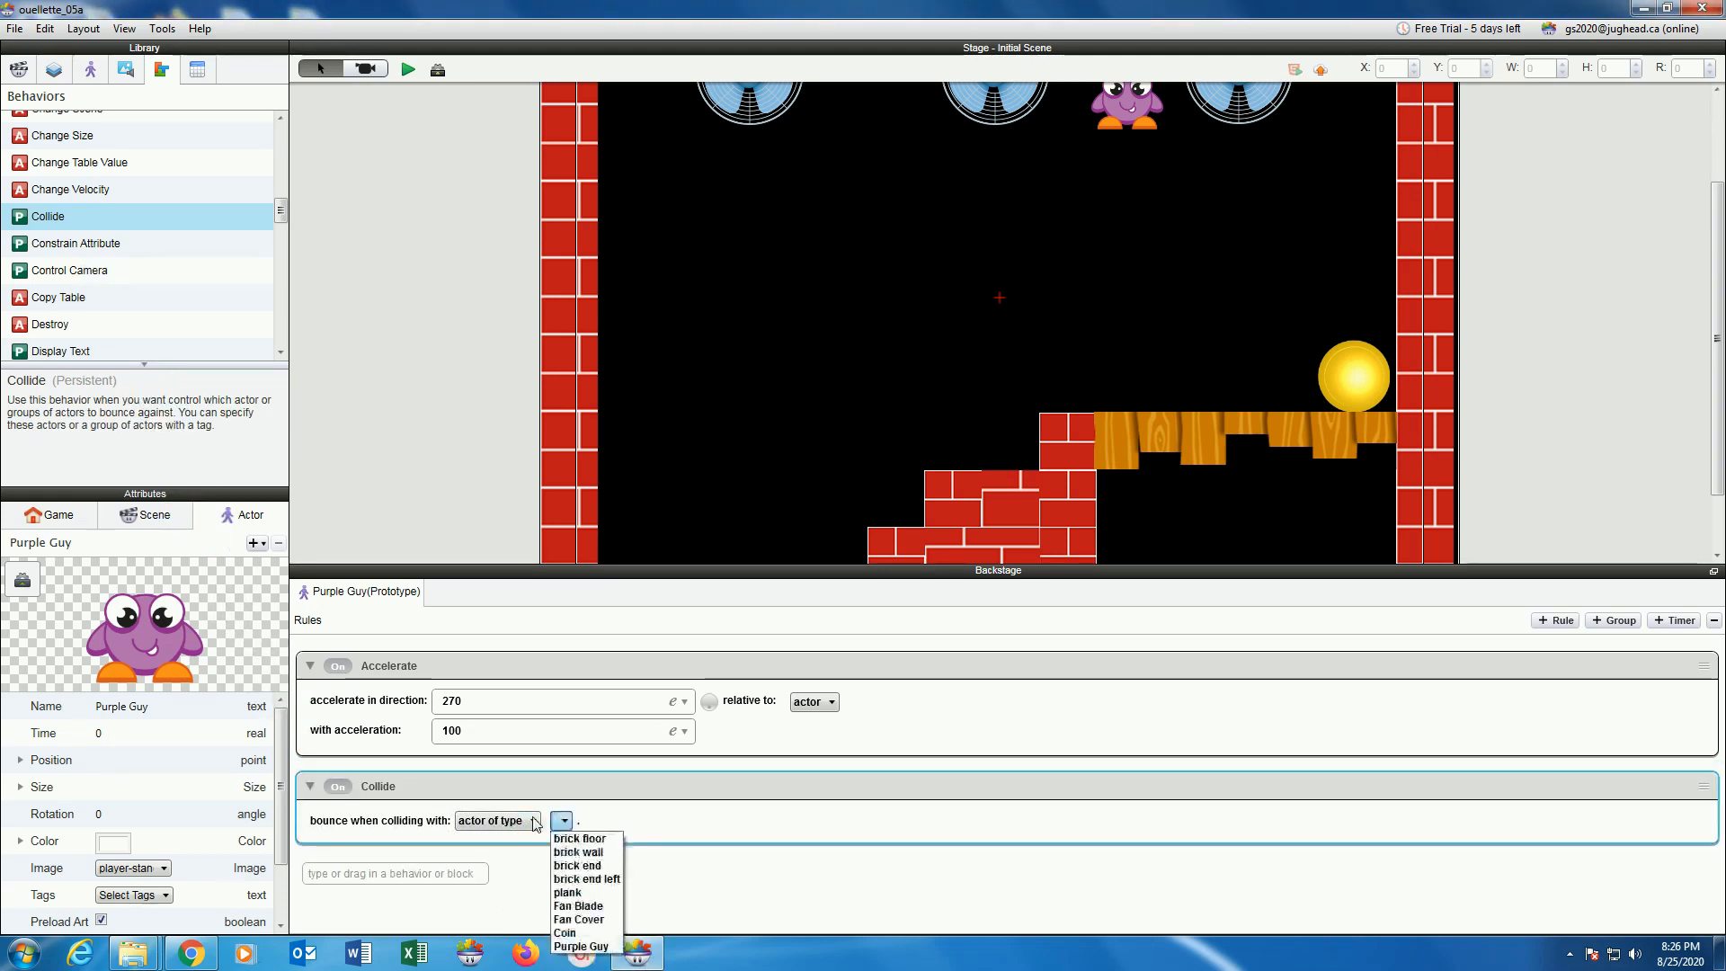
left_click(532, 821)
left_click(522, 853)
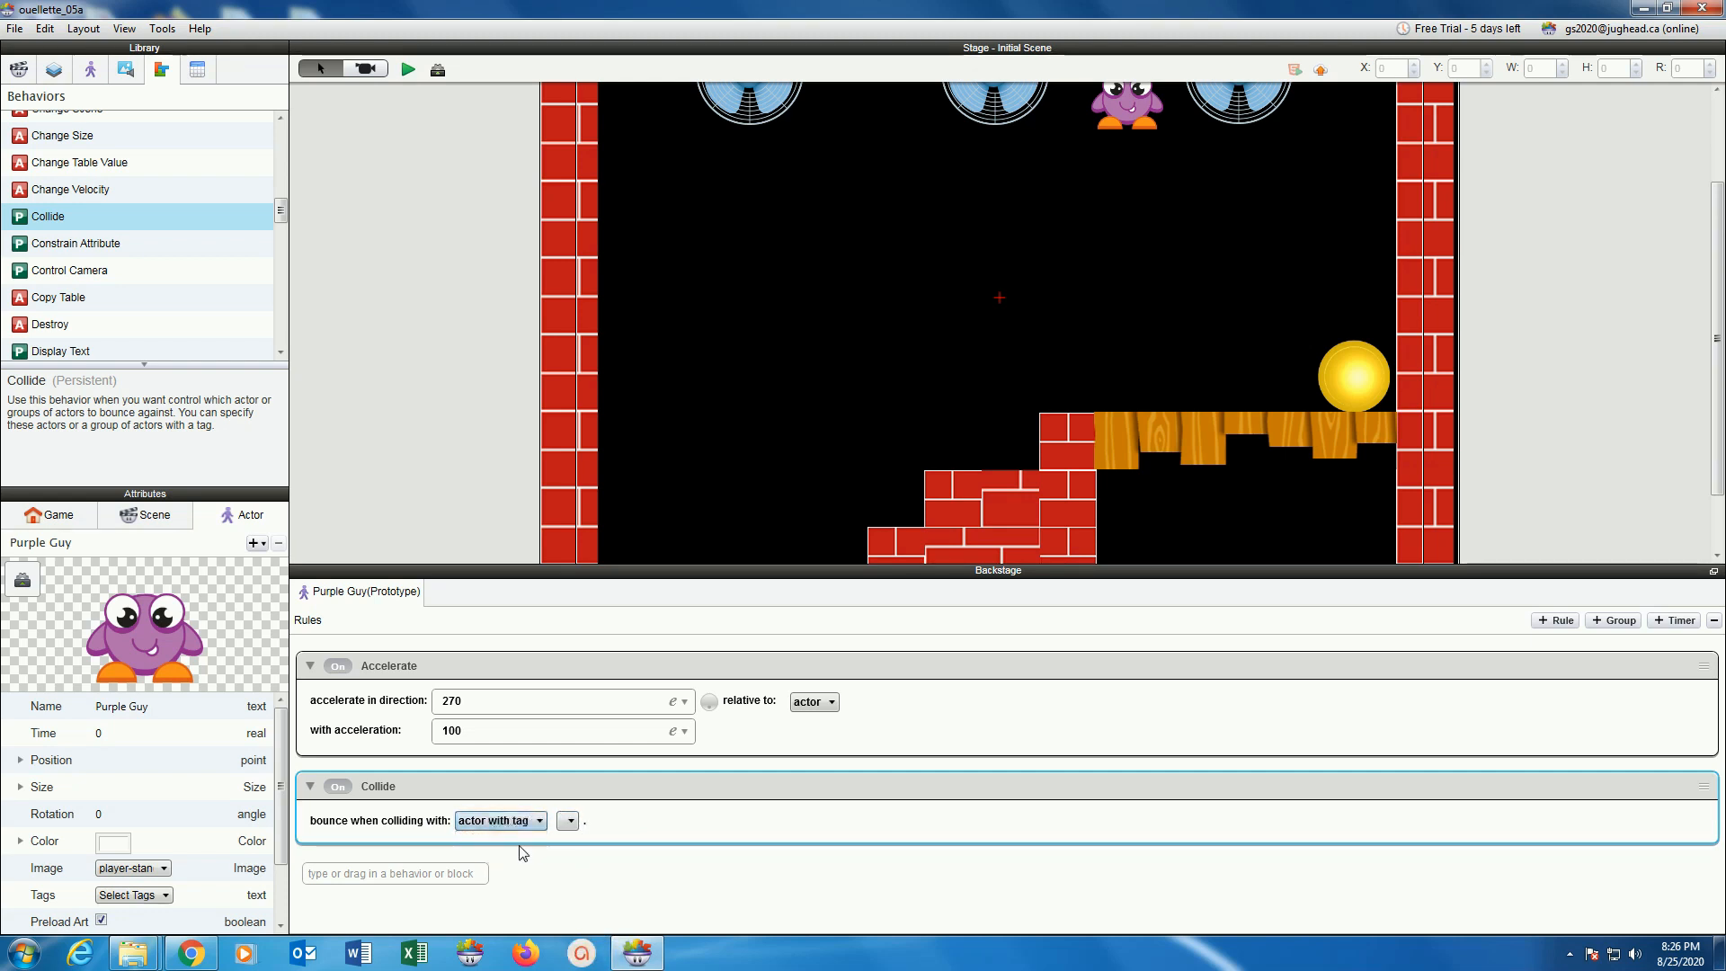
left_click(565, 822)
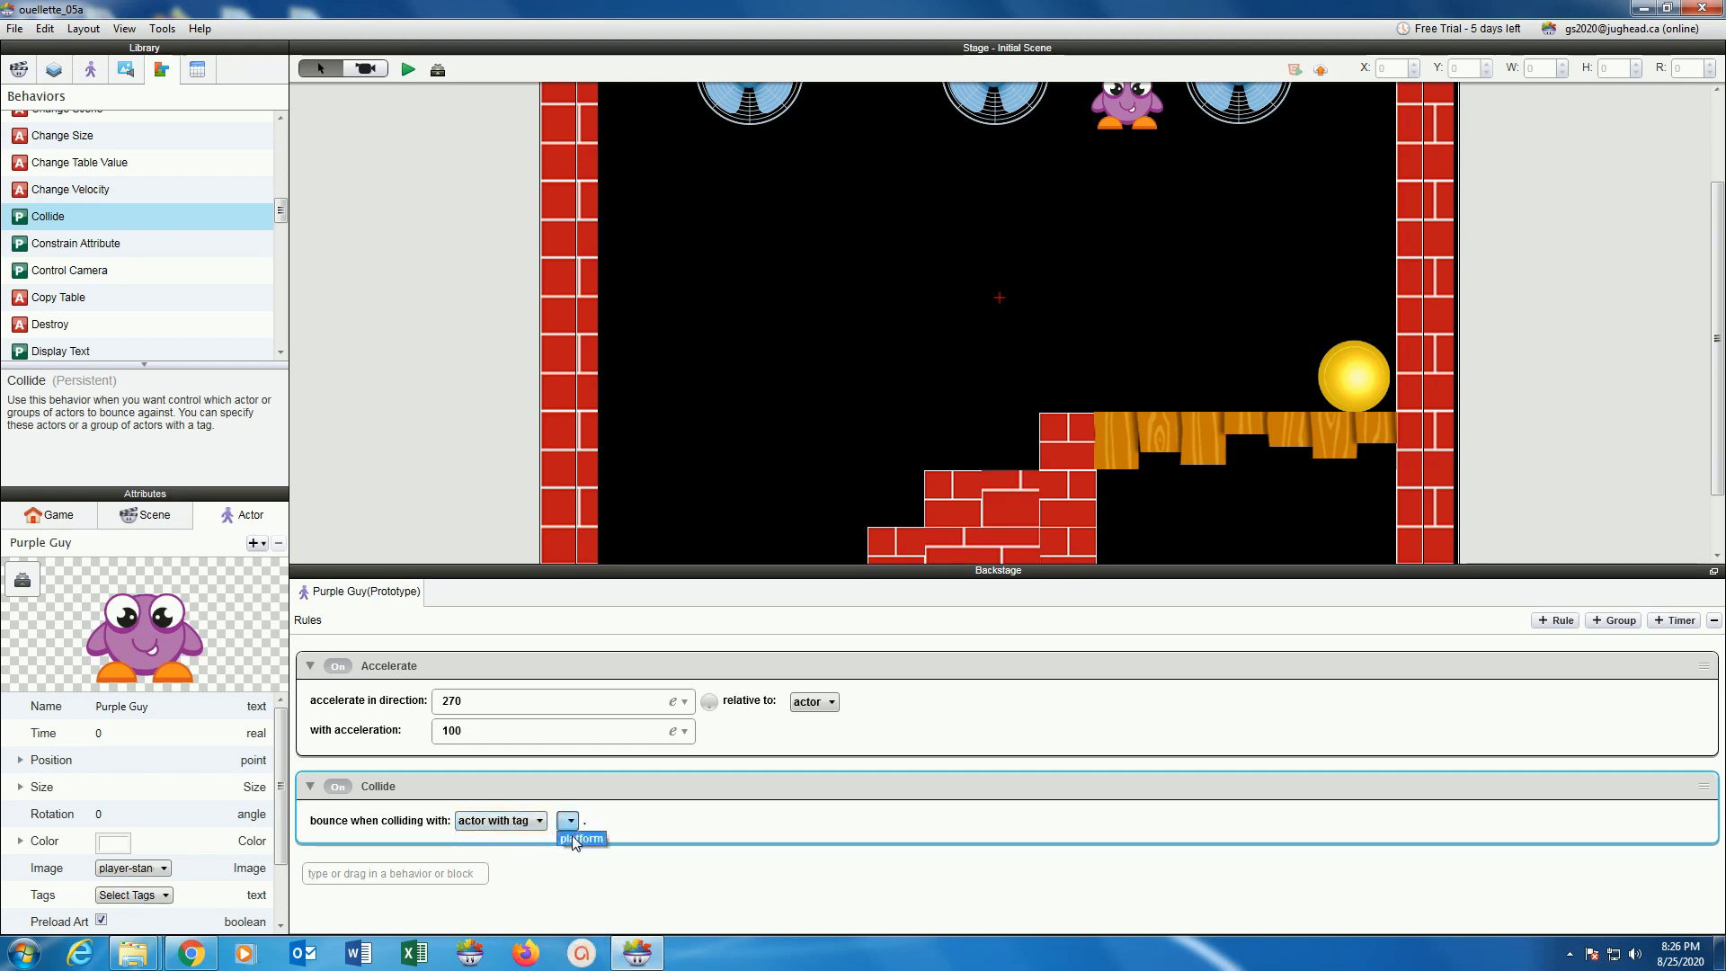
left_click(575, 839)
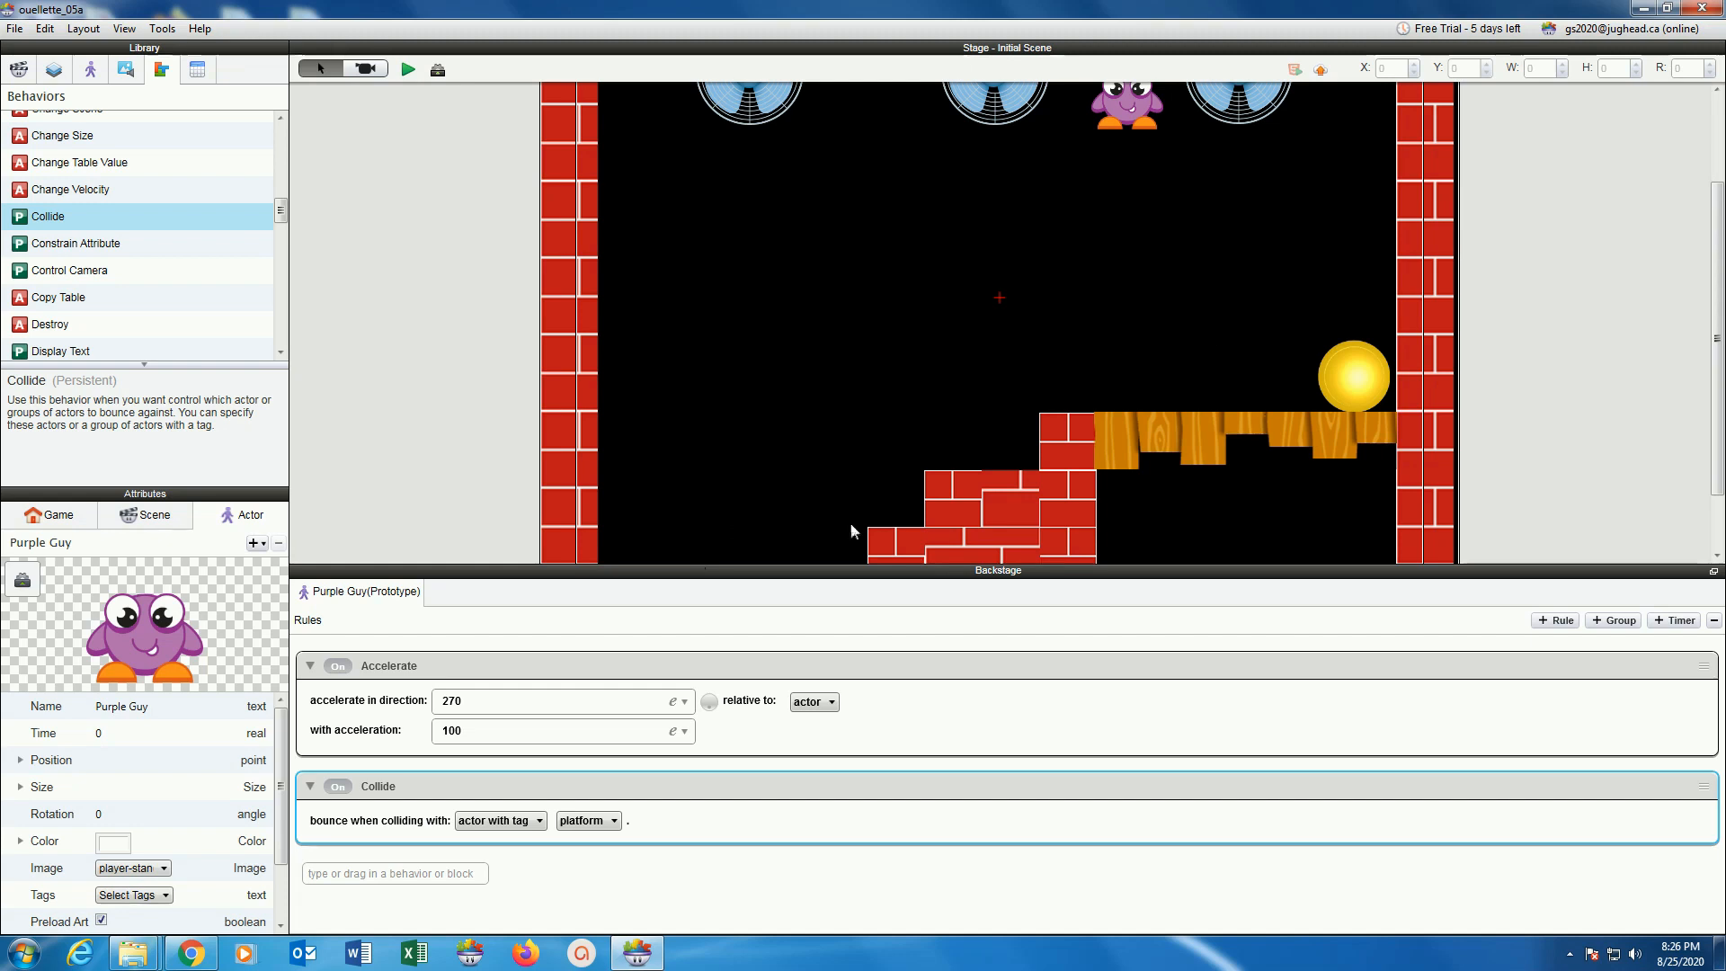
left_click(407, 70)
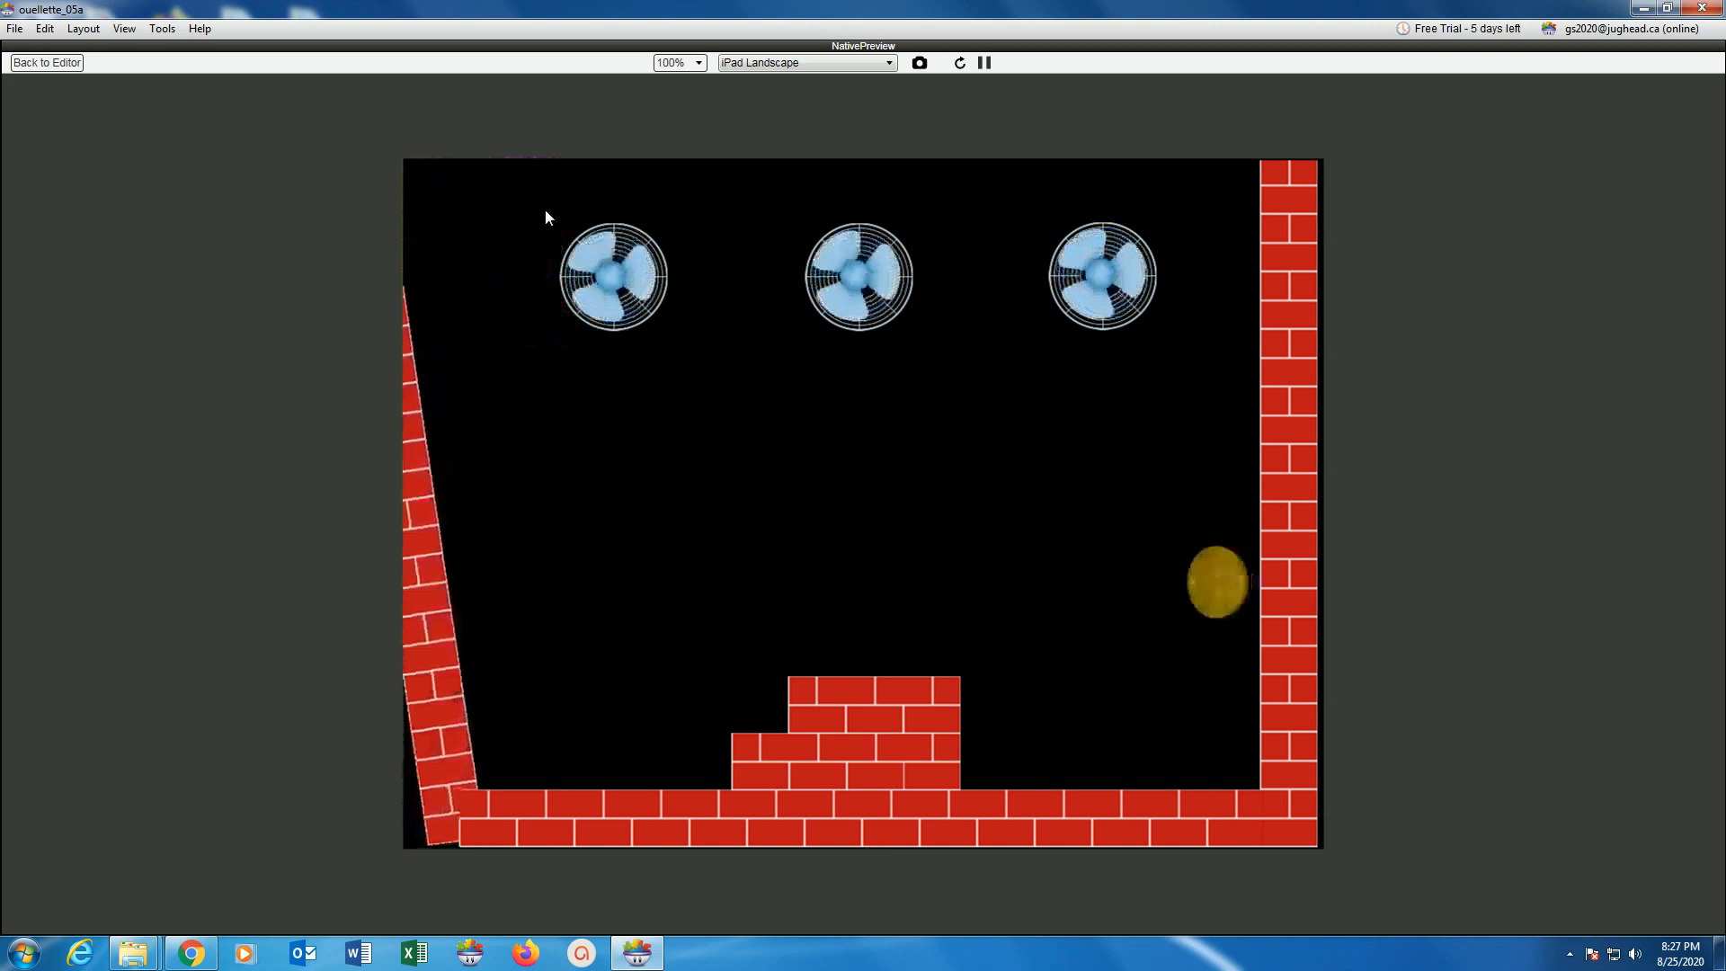
left_click(47, 62)
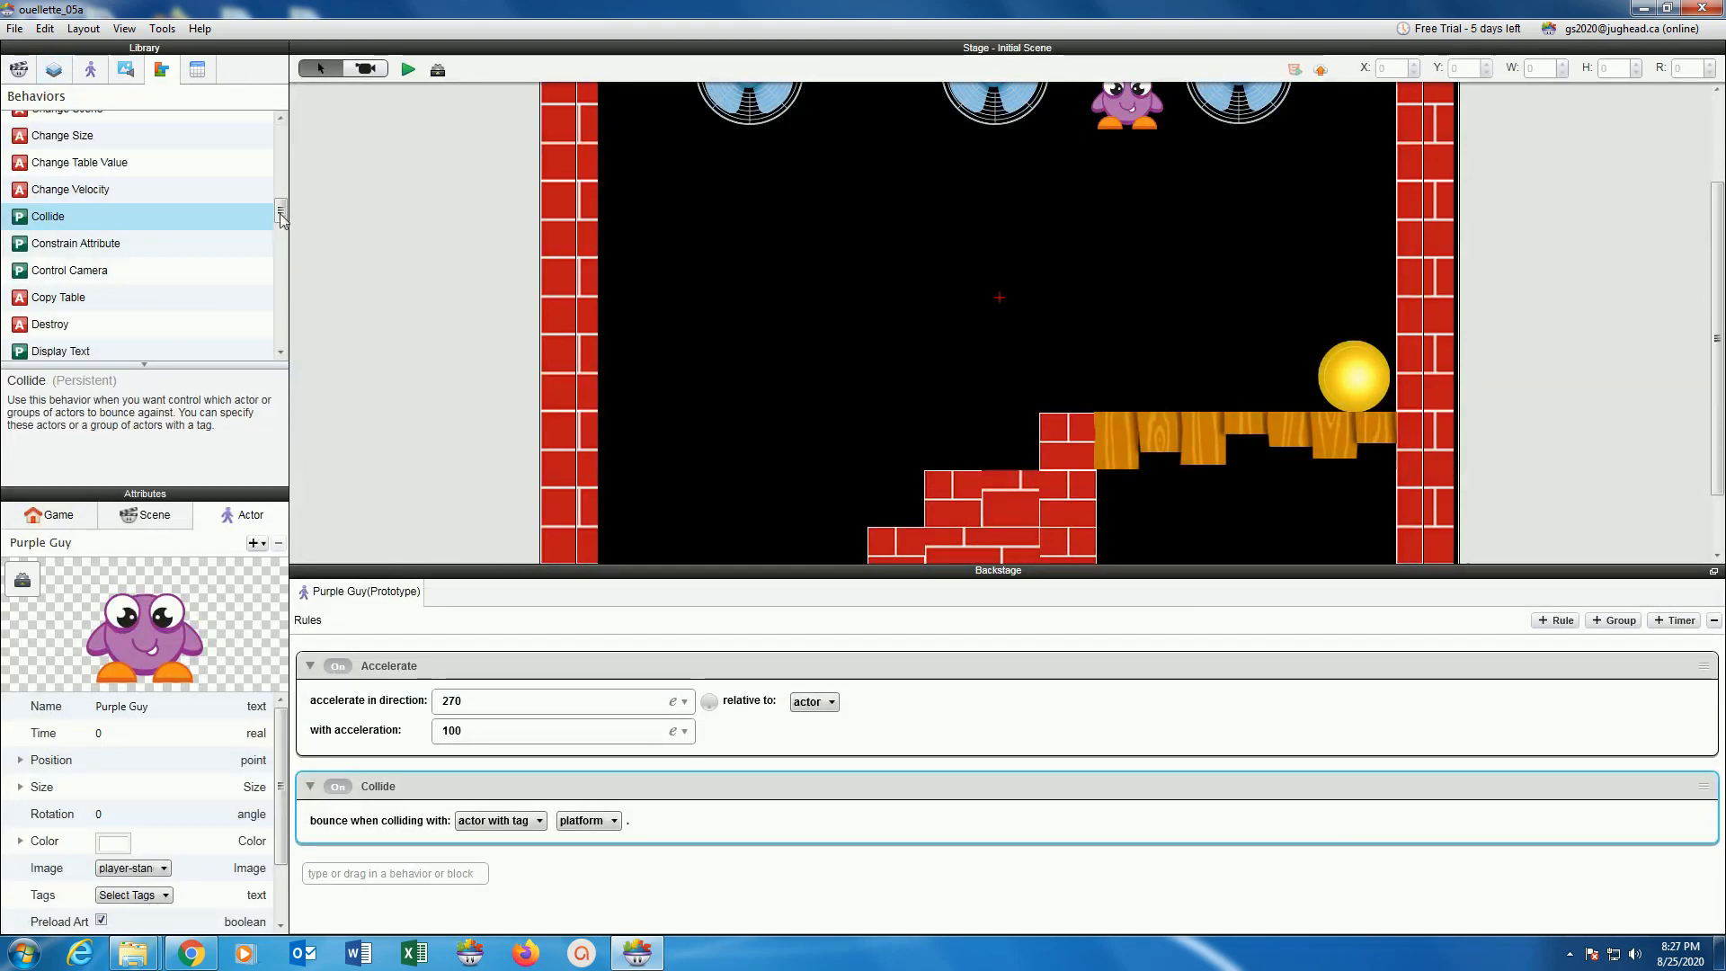
Turn off Movable in the plank actor's Physics attributes.
left_click(93, 72)
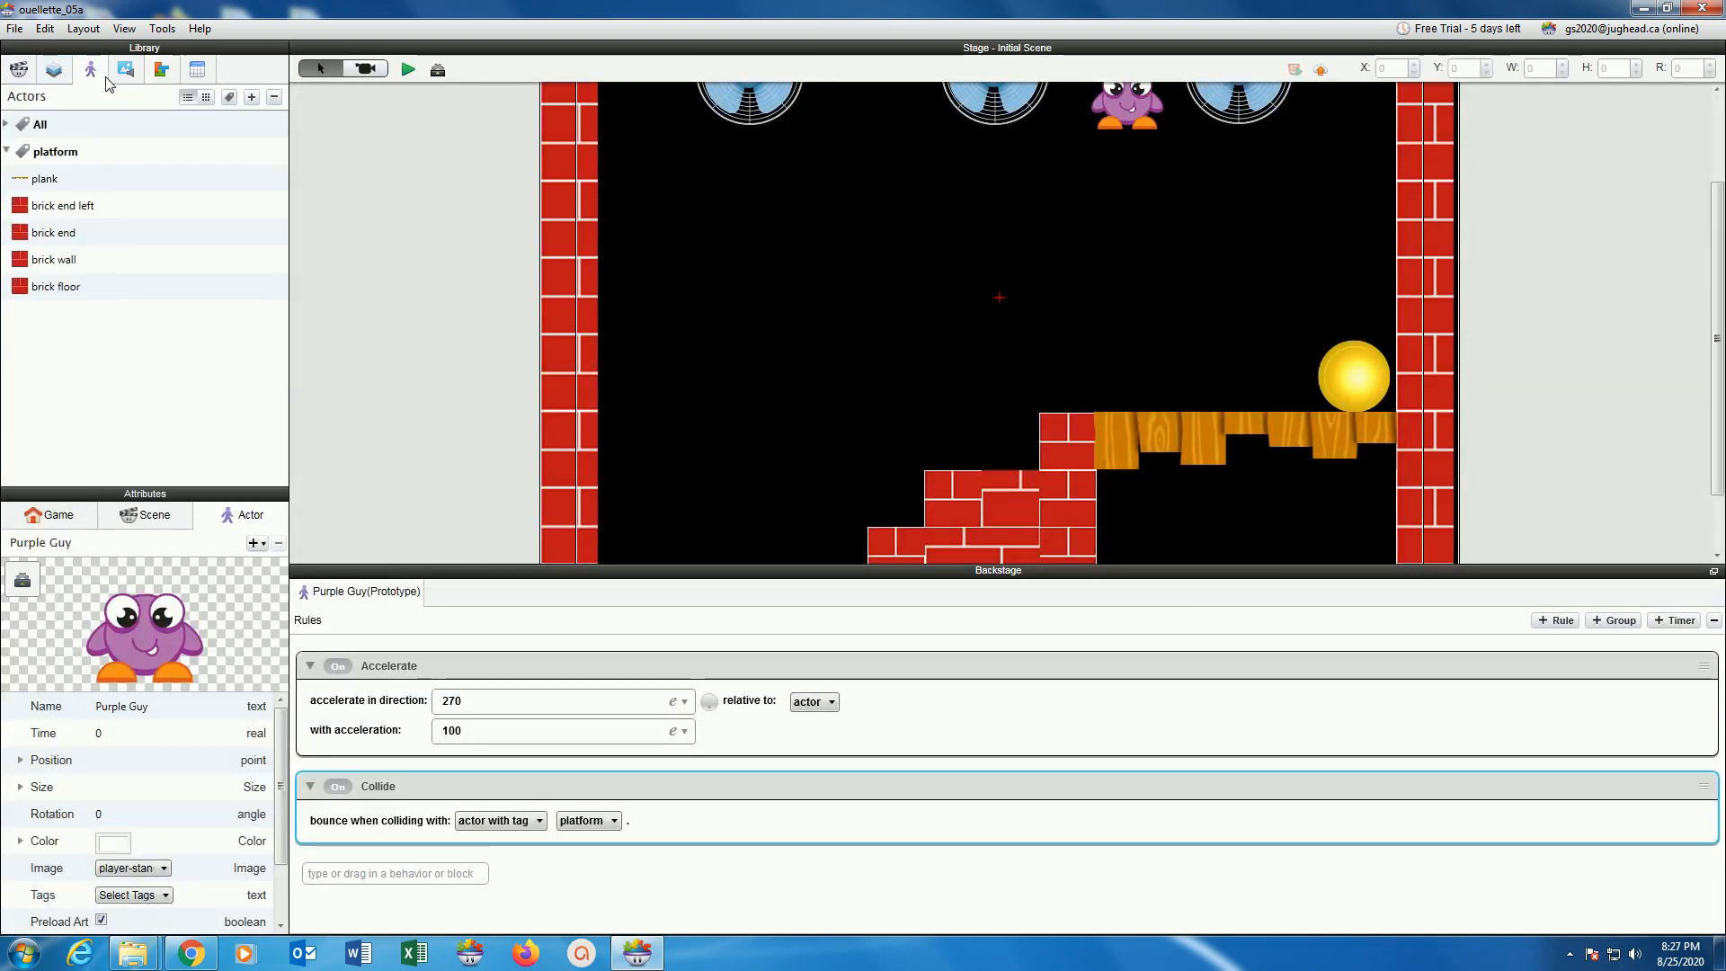
left_click(75, 178)
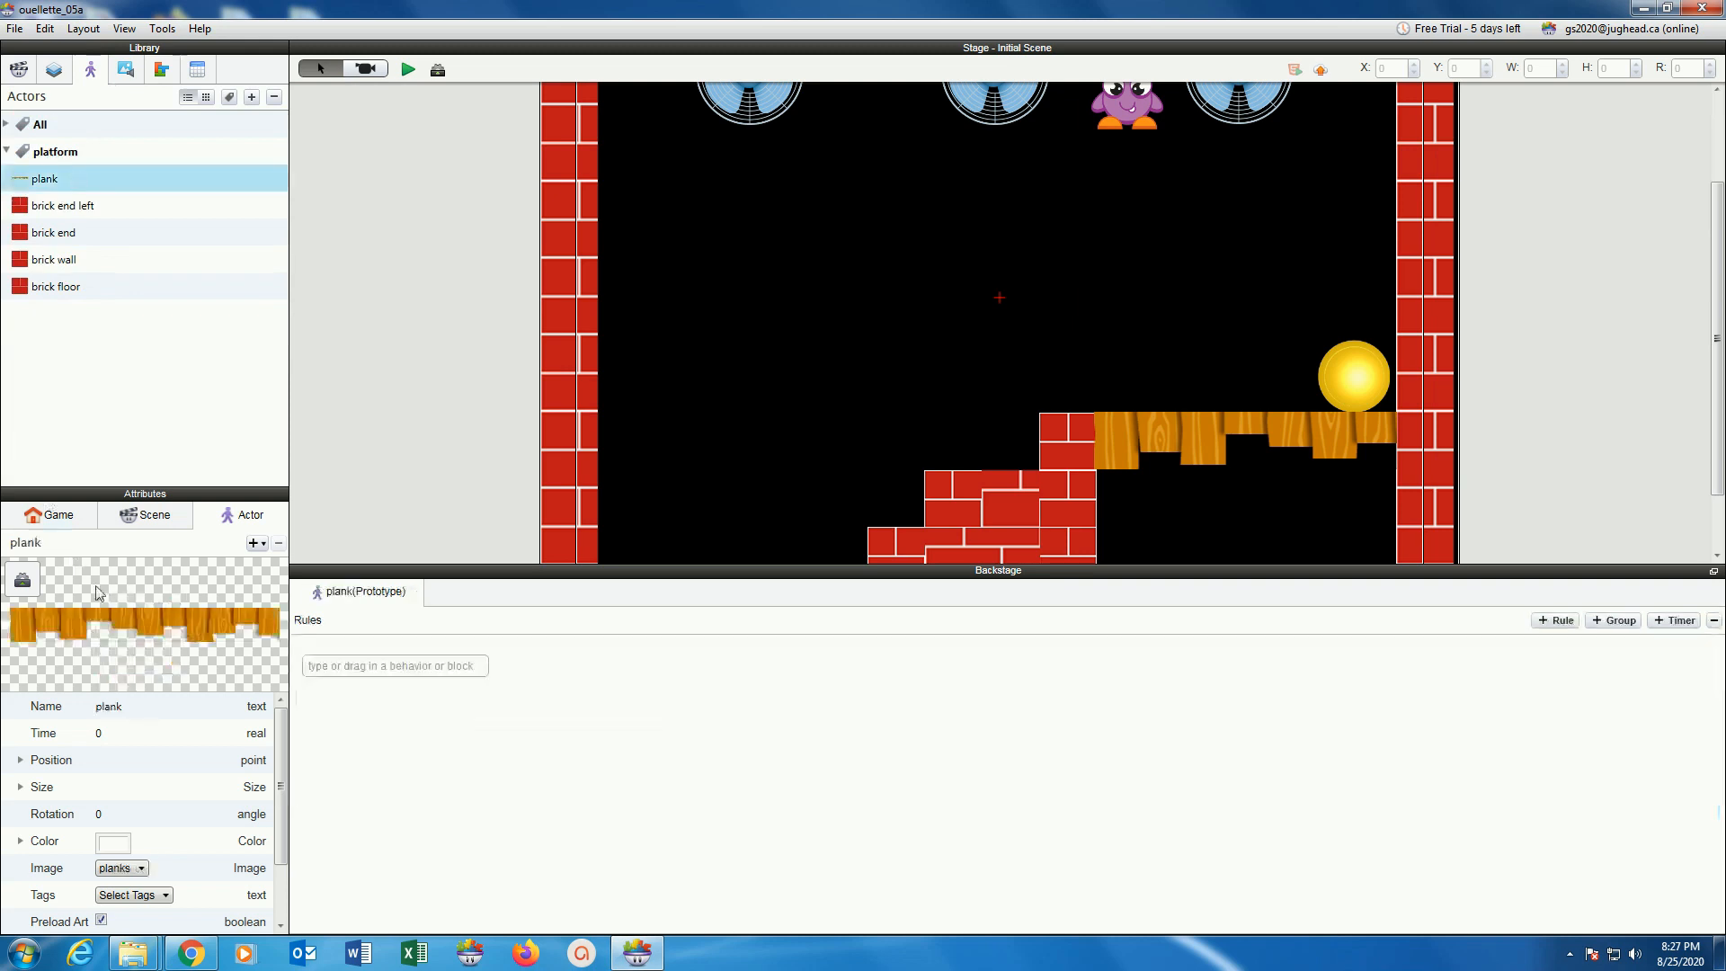
scroll(279, 744, "down", 1)
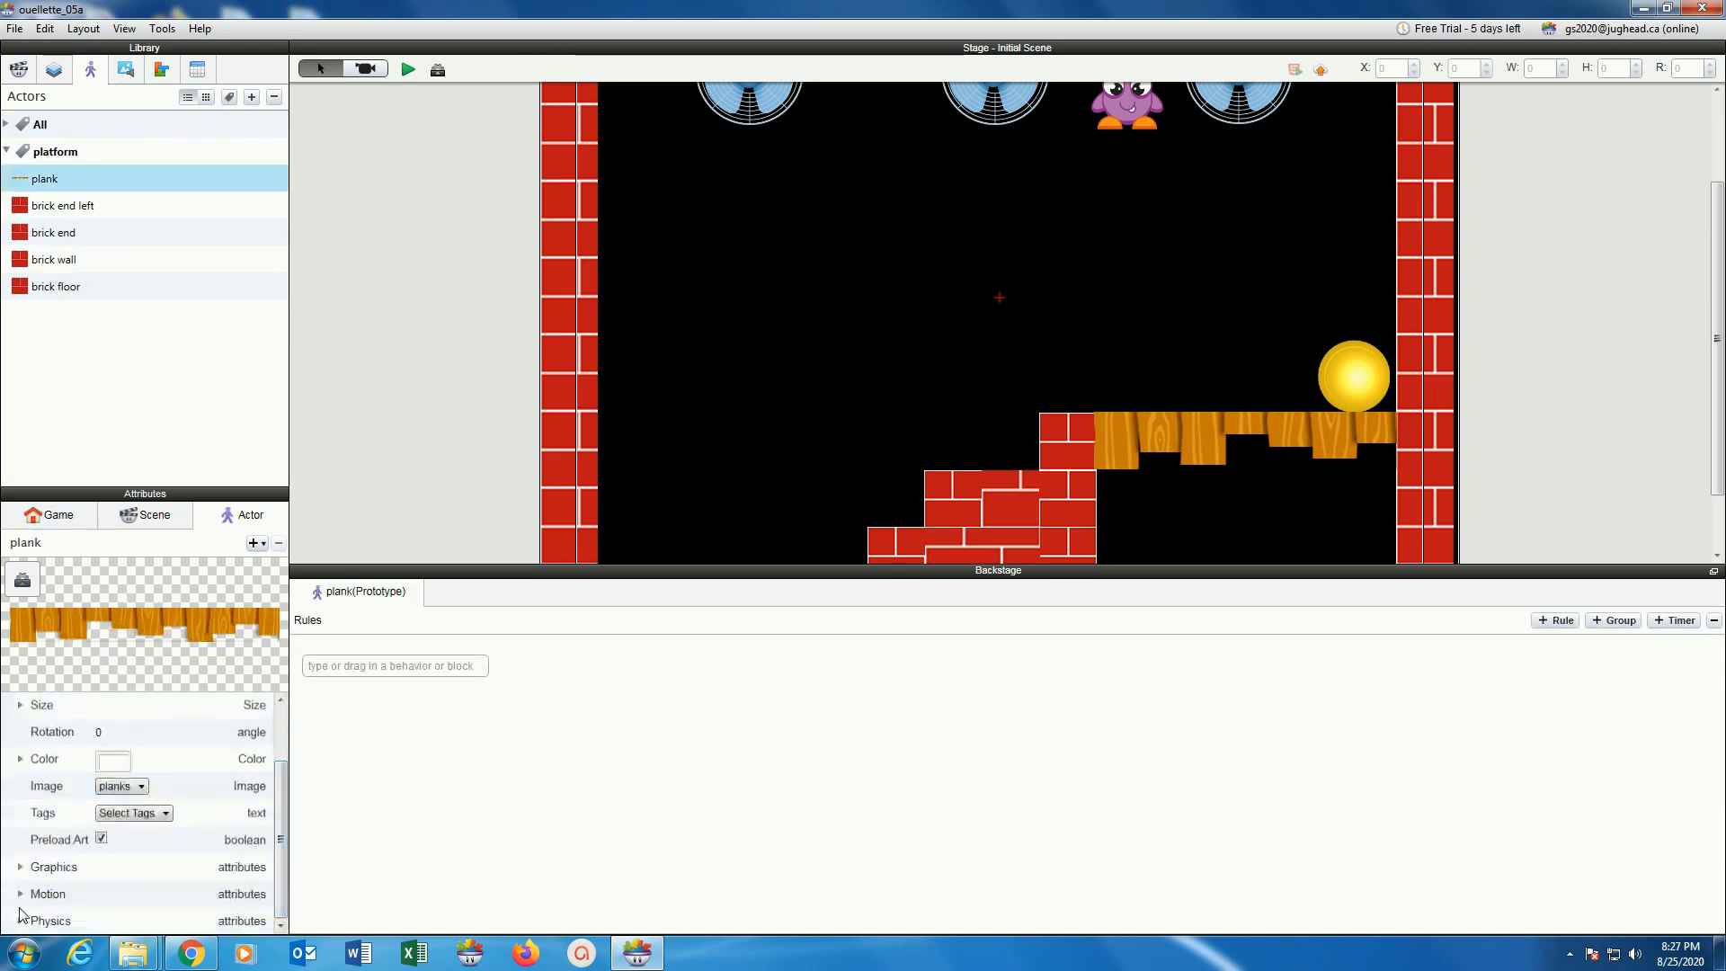
left_click(20, 920)
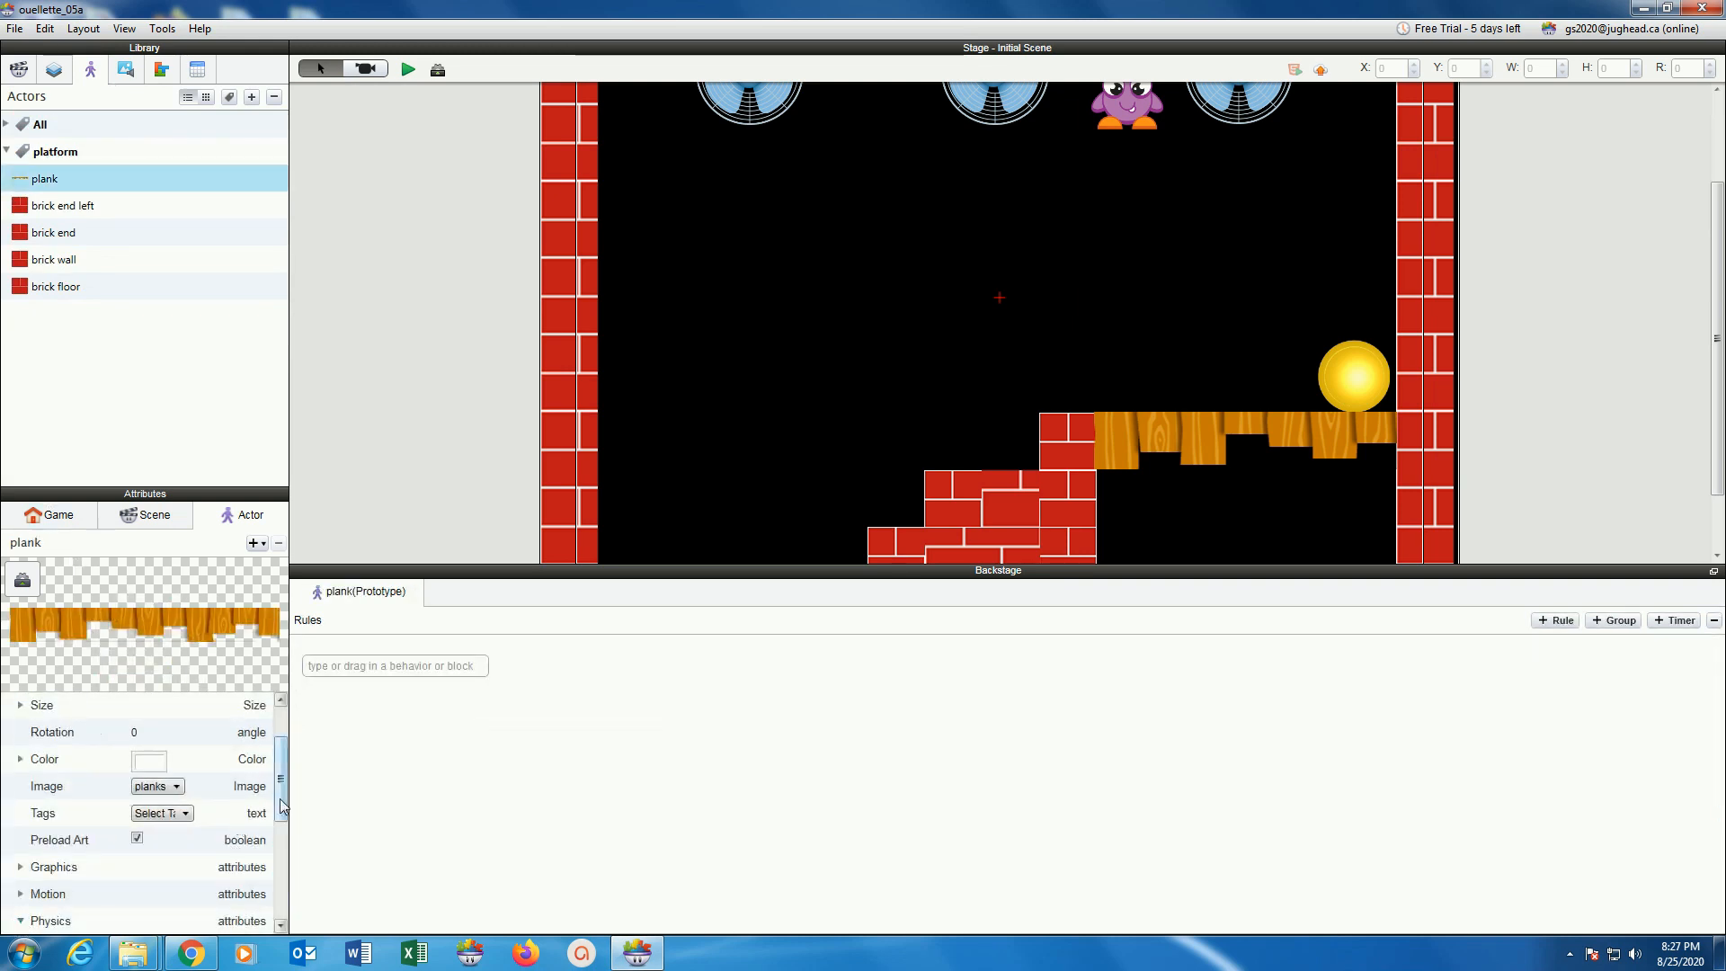
scroll(247, 863, "down", 3)
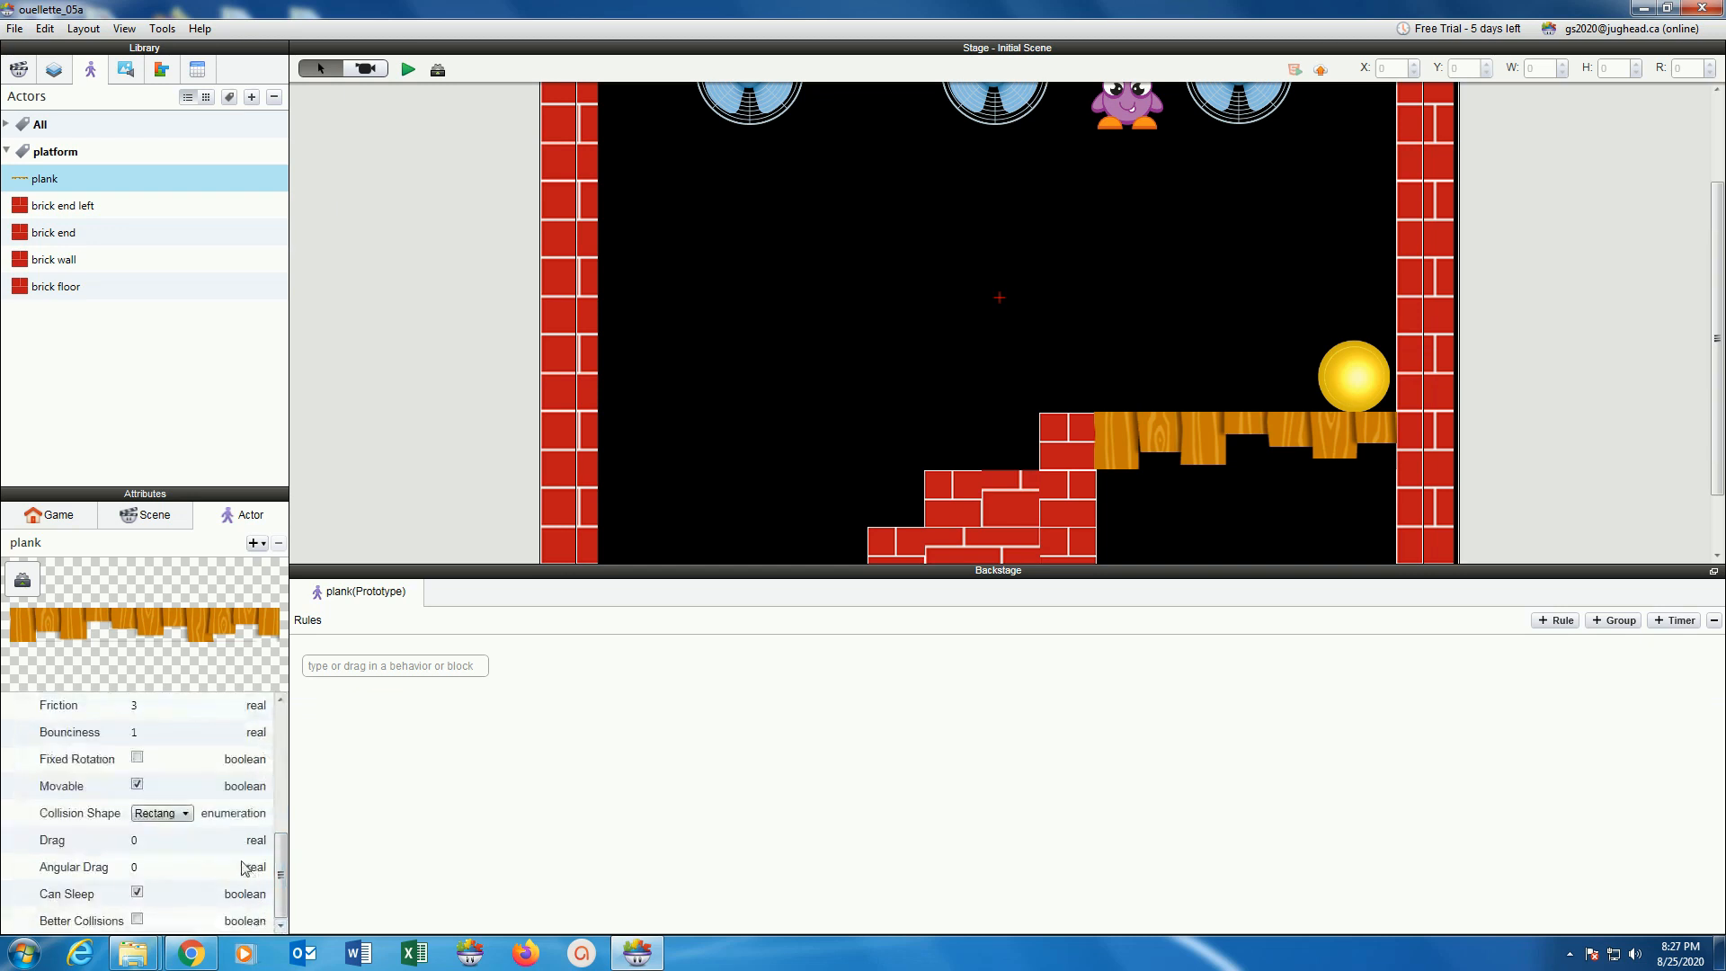
left_click(137, 785)
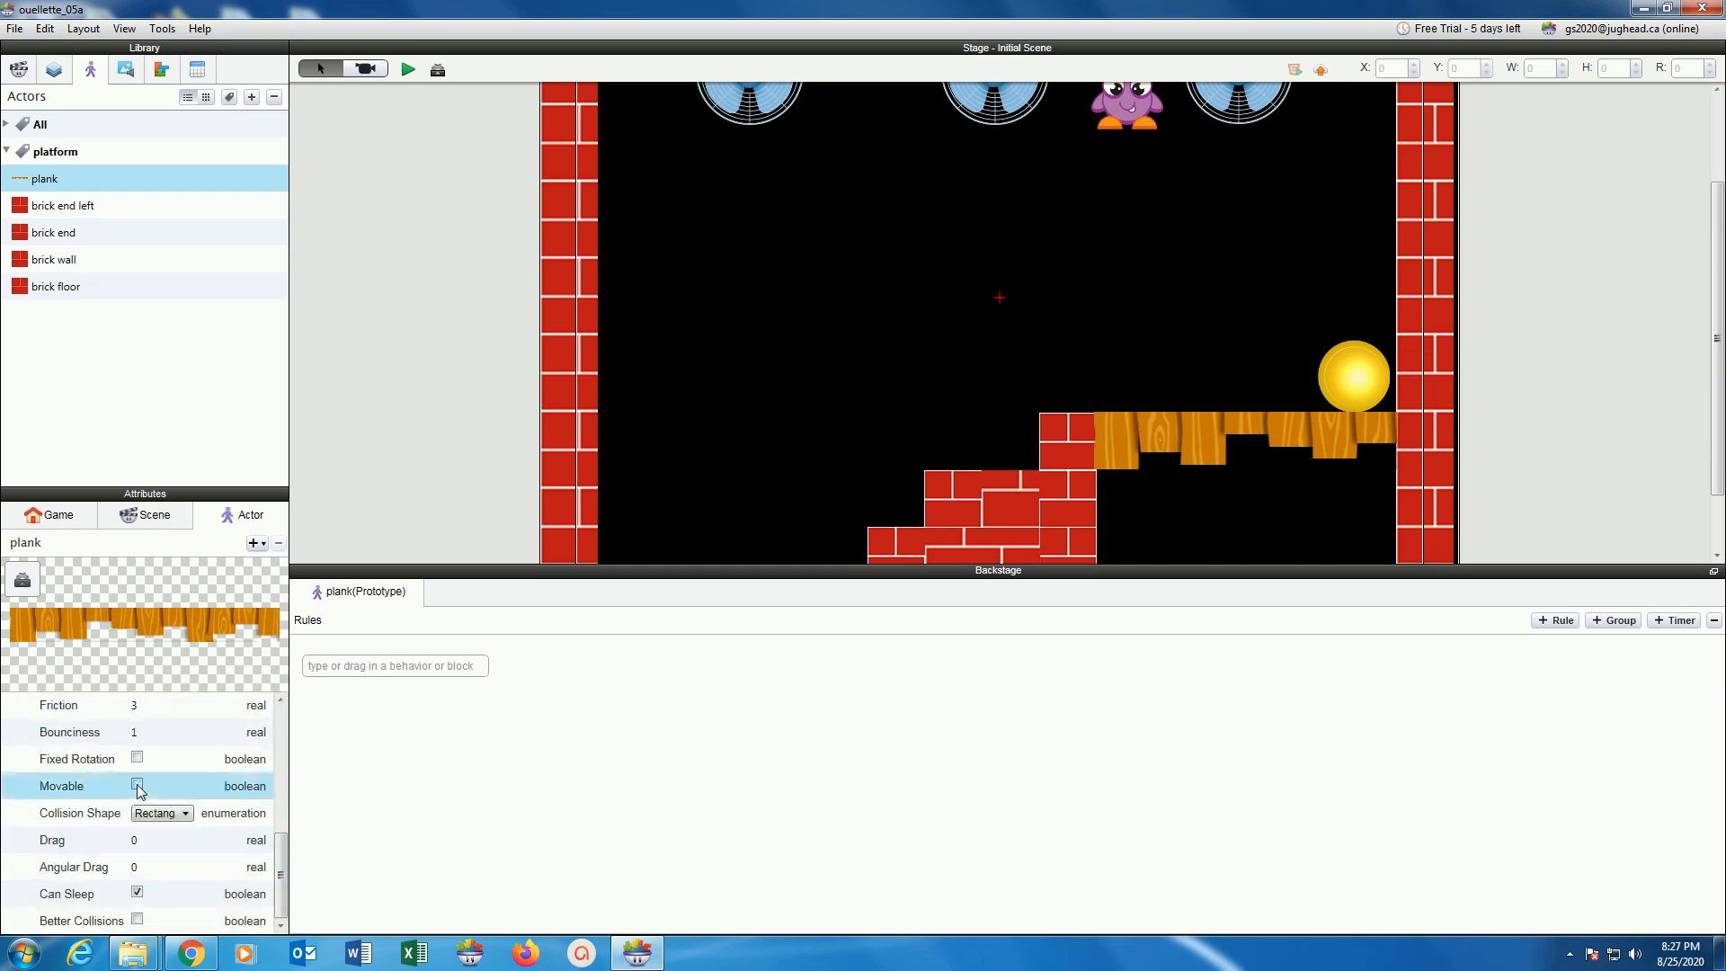
Turn off Movable in the Physics attributes of the brick end left and brick end actors.
left_click(77, 218)
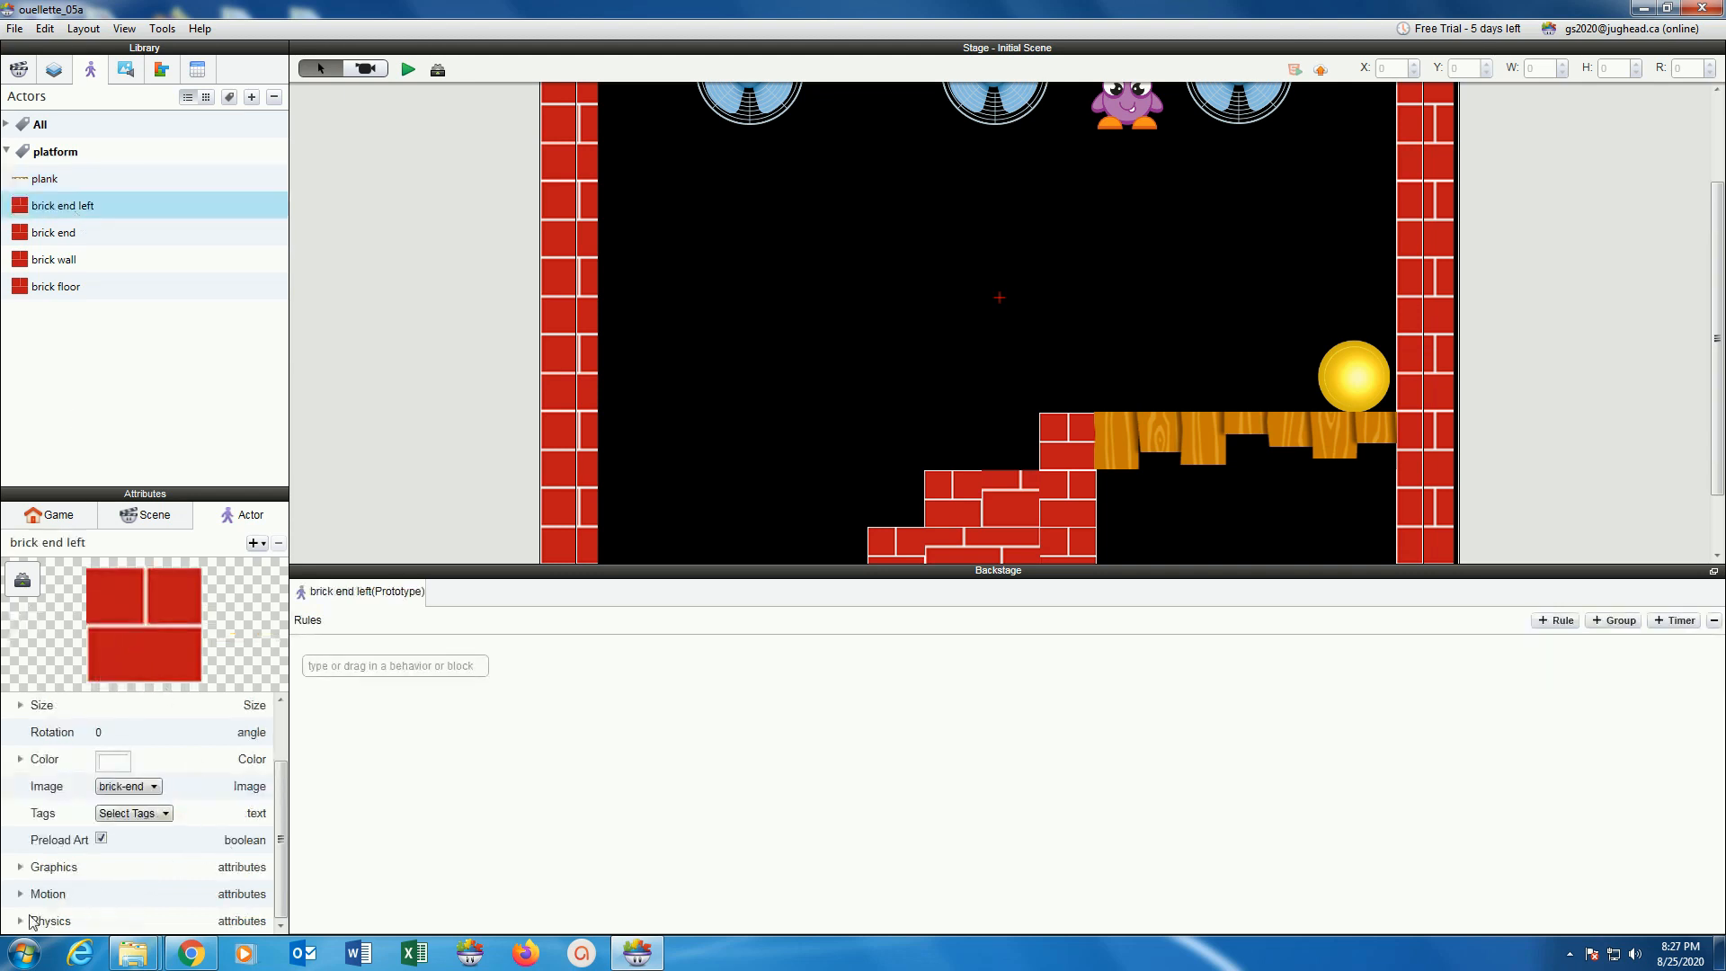
left_click(20, 920)
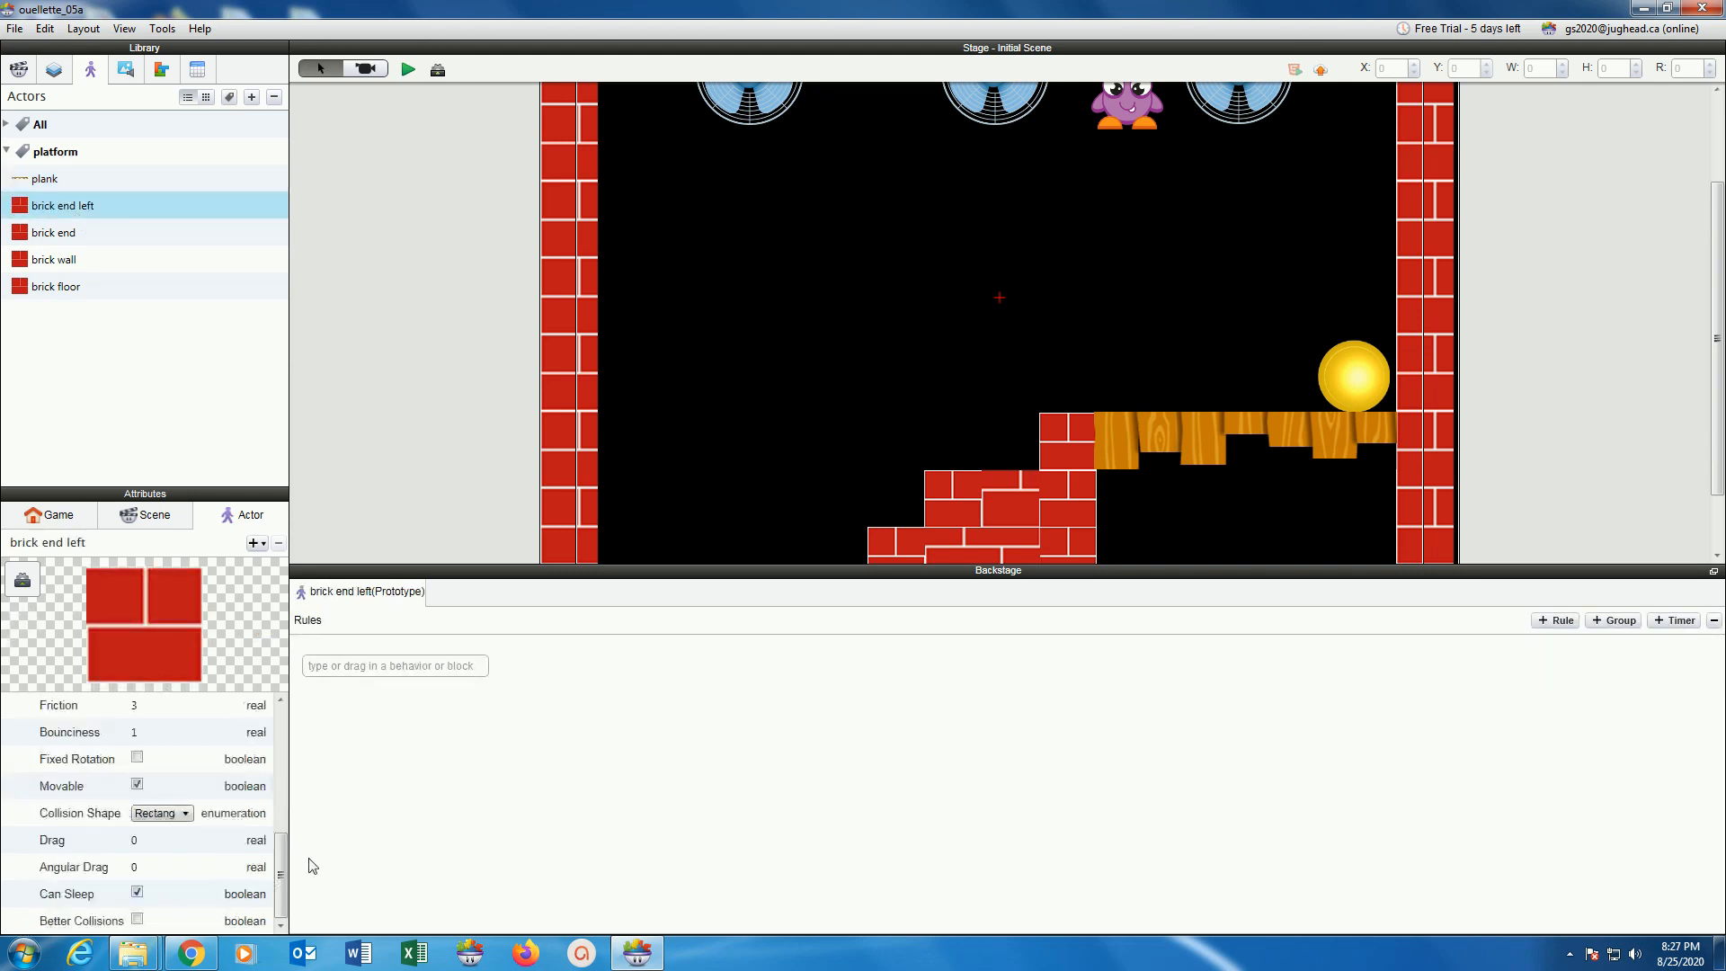
left_click(137, 785)
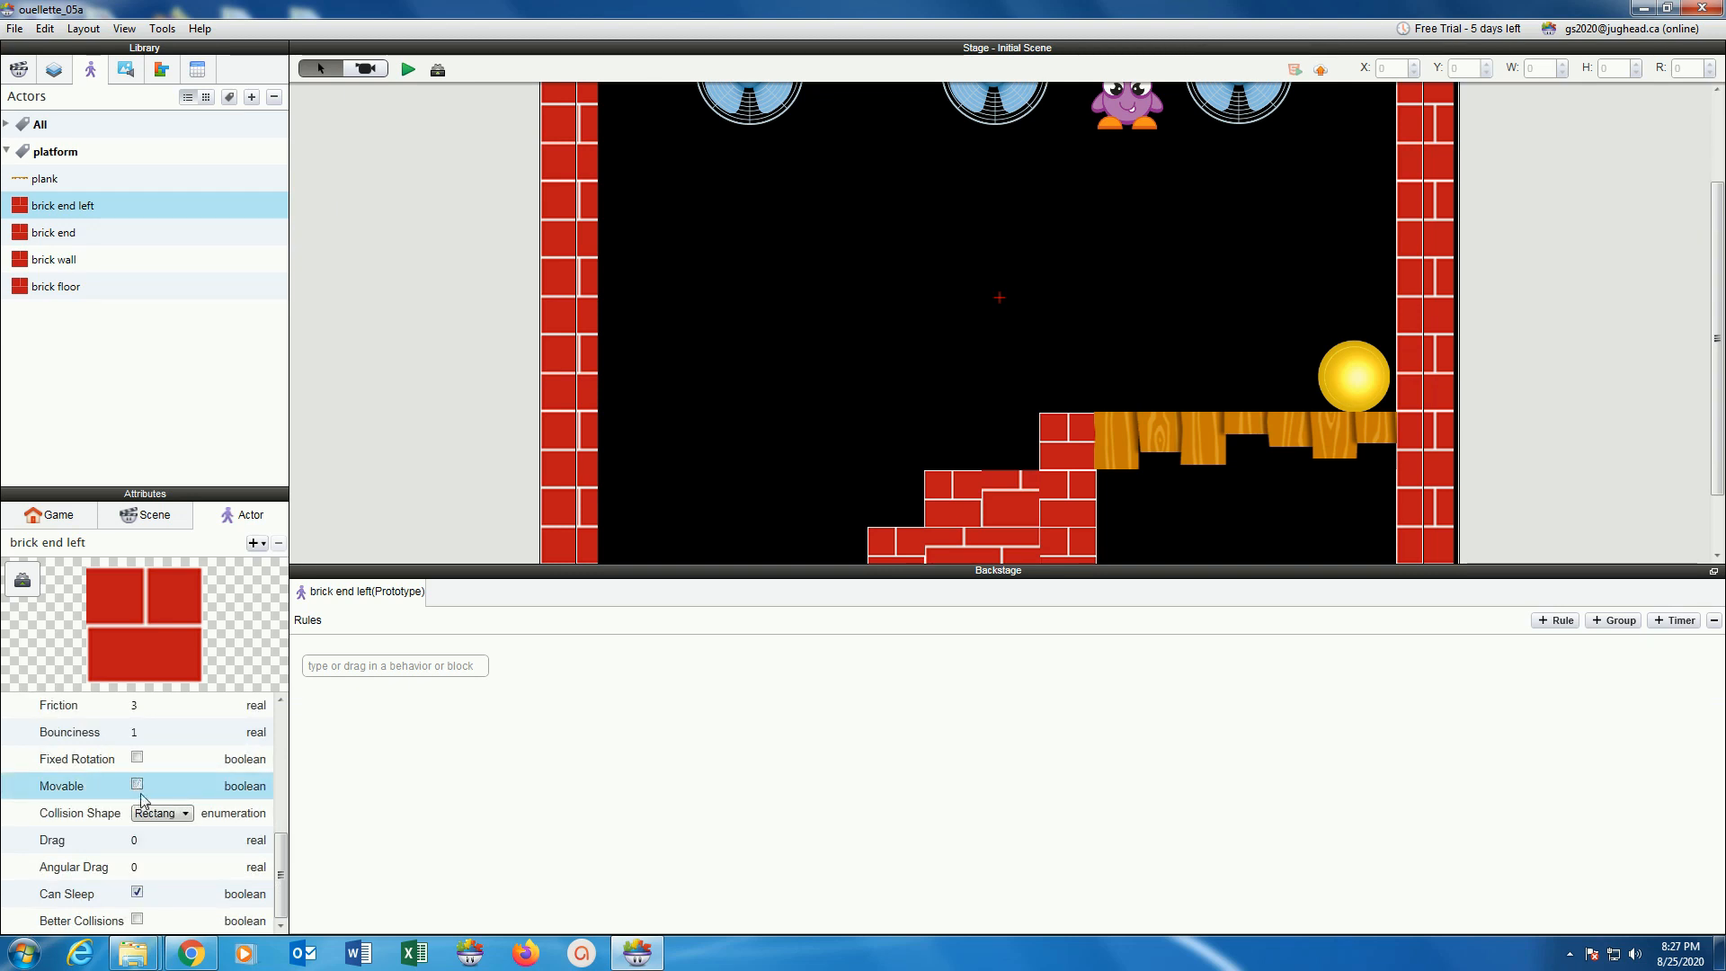
left_click(30, 231)
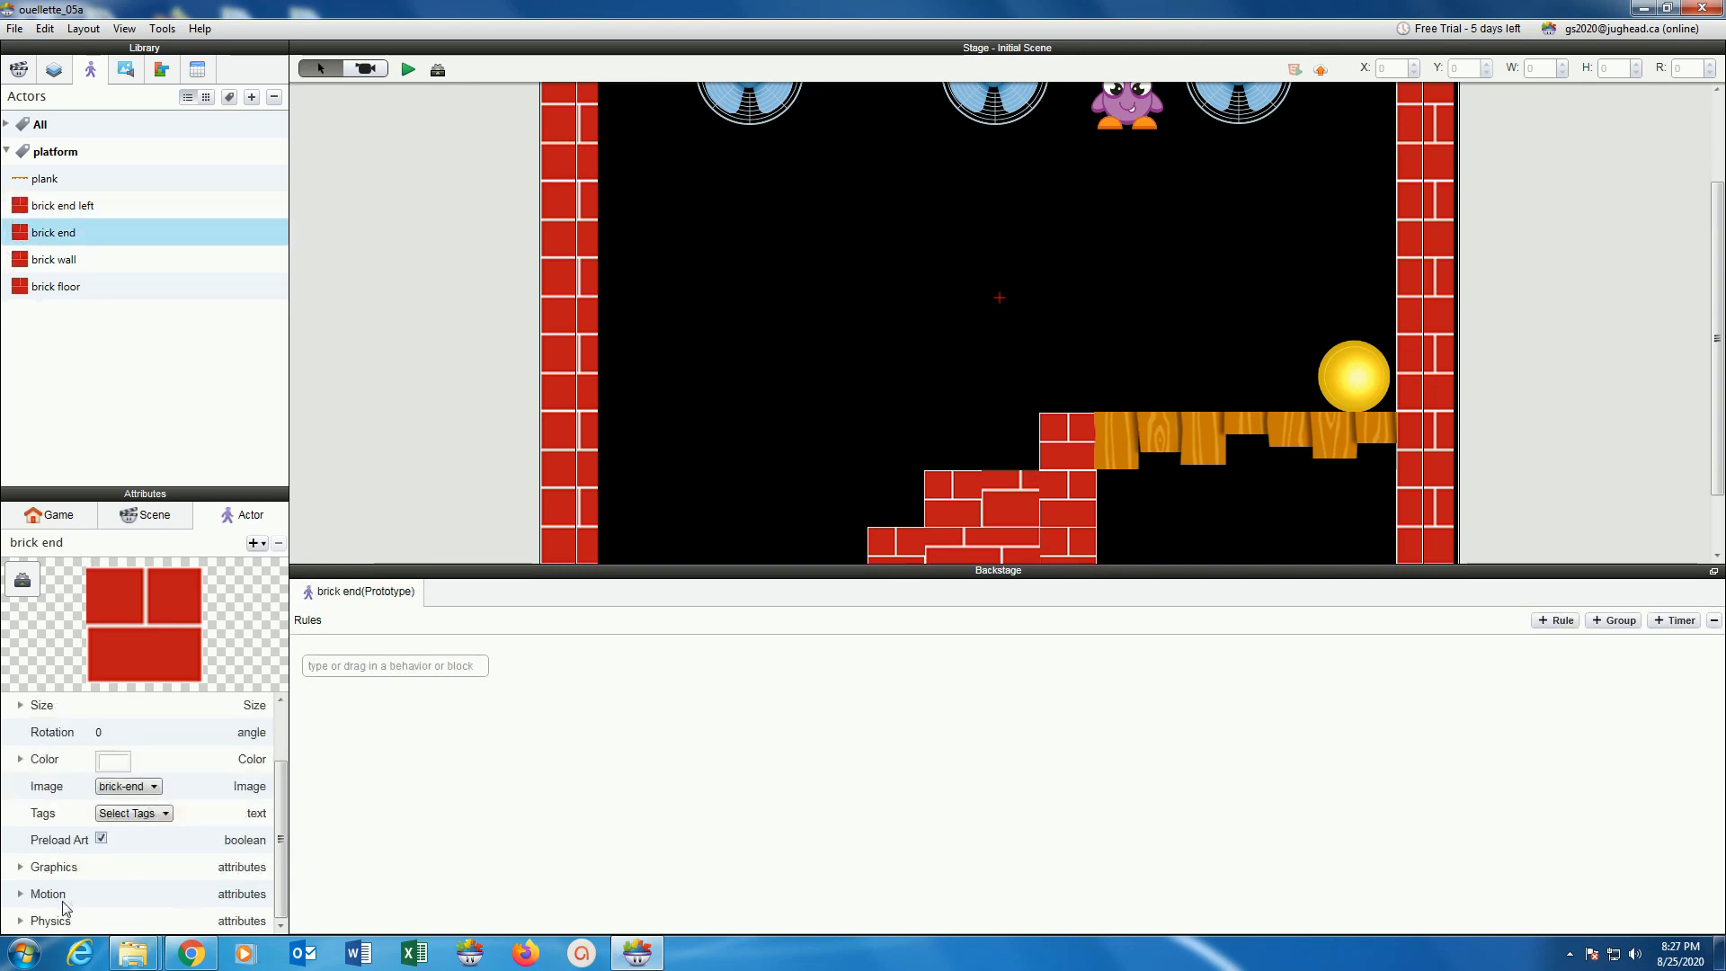
left_click(20, 922)
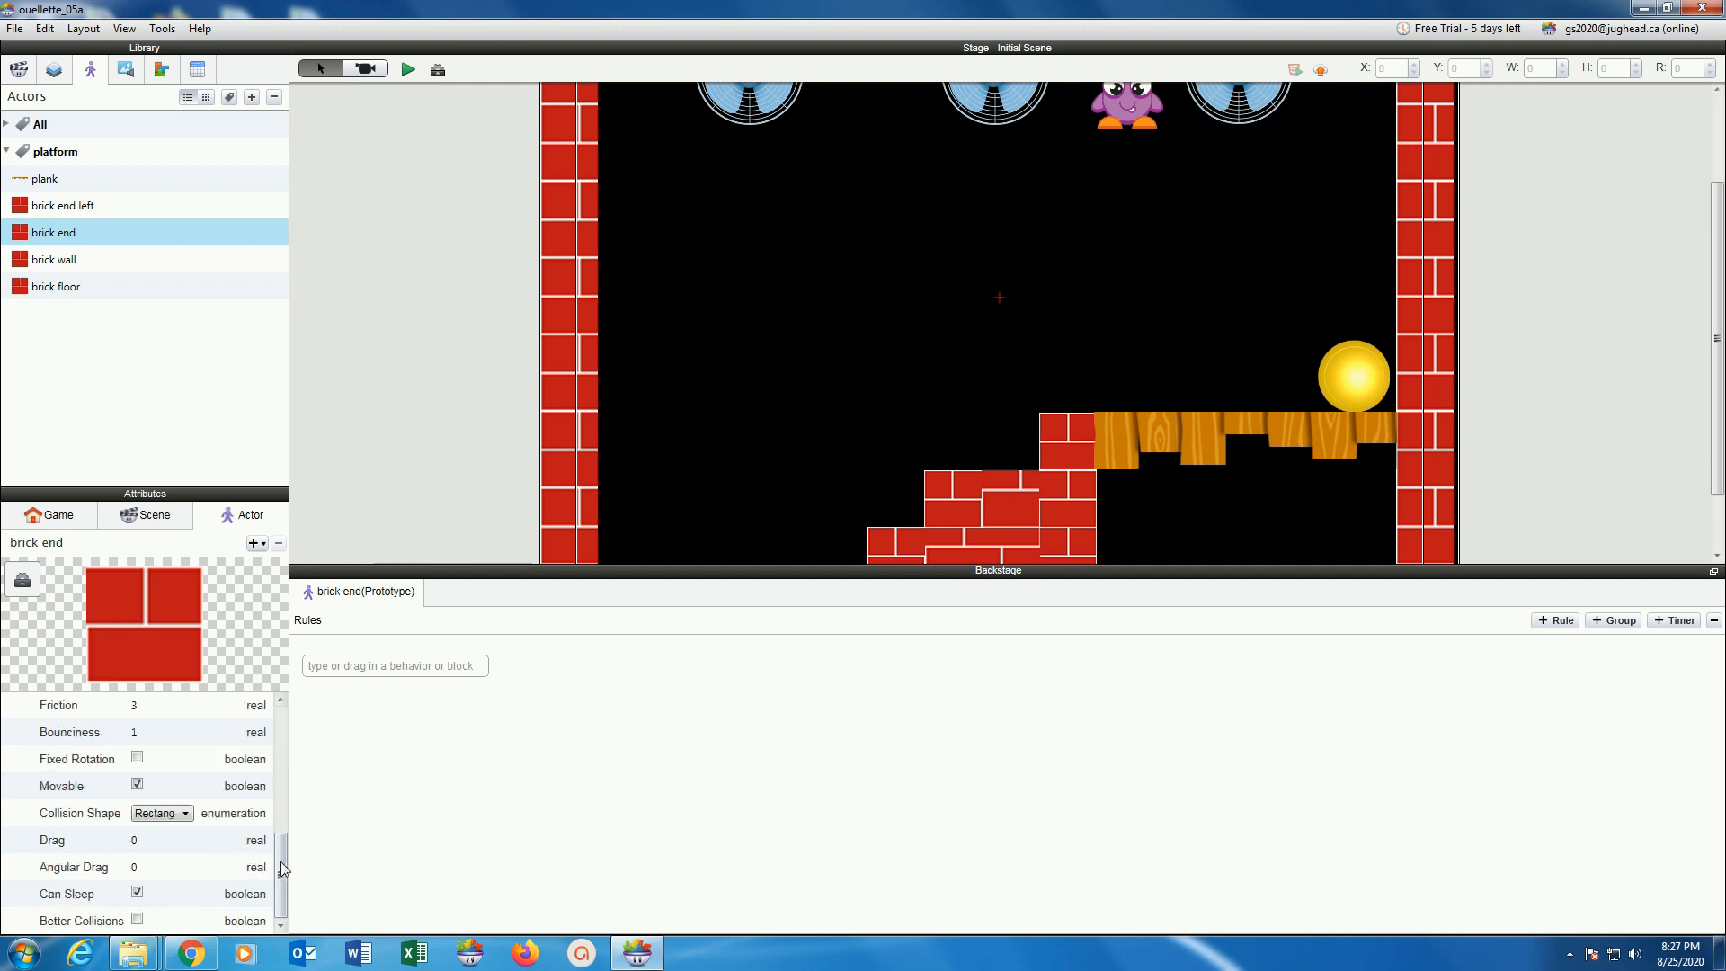
left_click(136, 784)
Turn off Movable in the brick wall actor's Physics attributes.
left_click(54, 259)
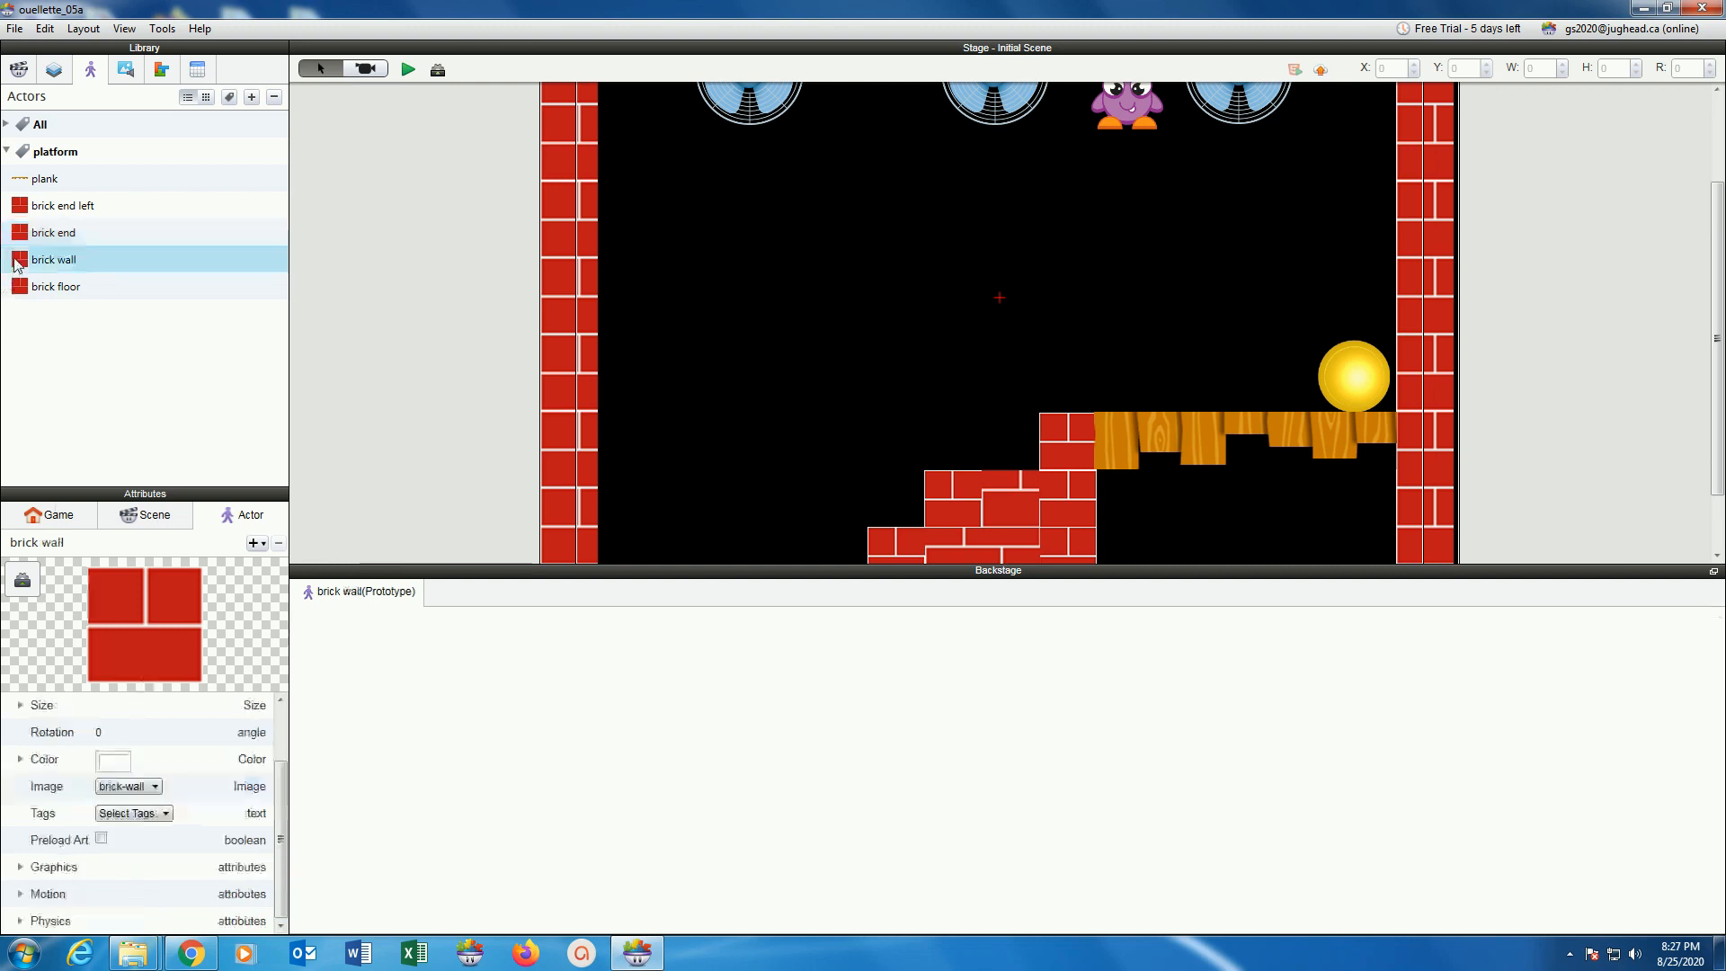
left_click(20, 920)
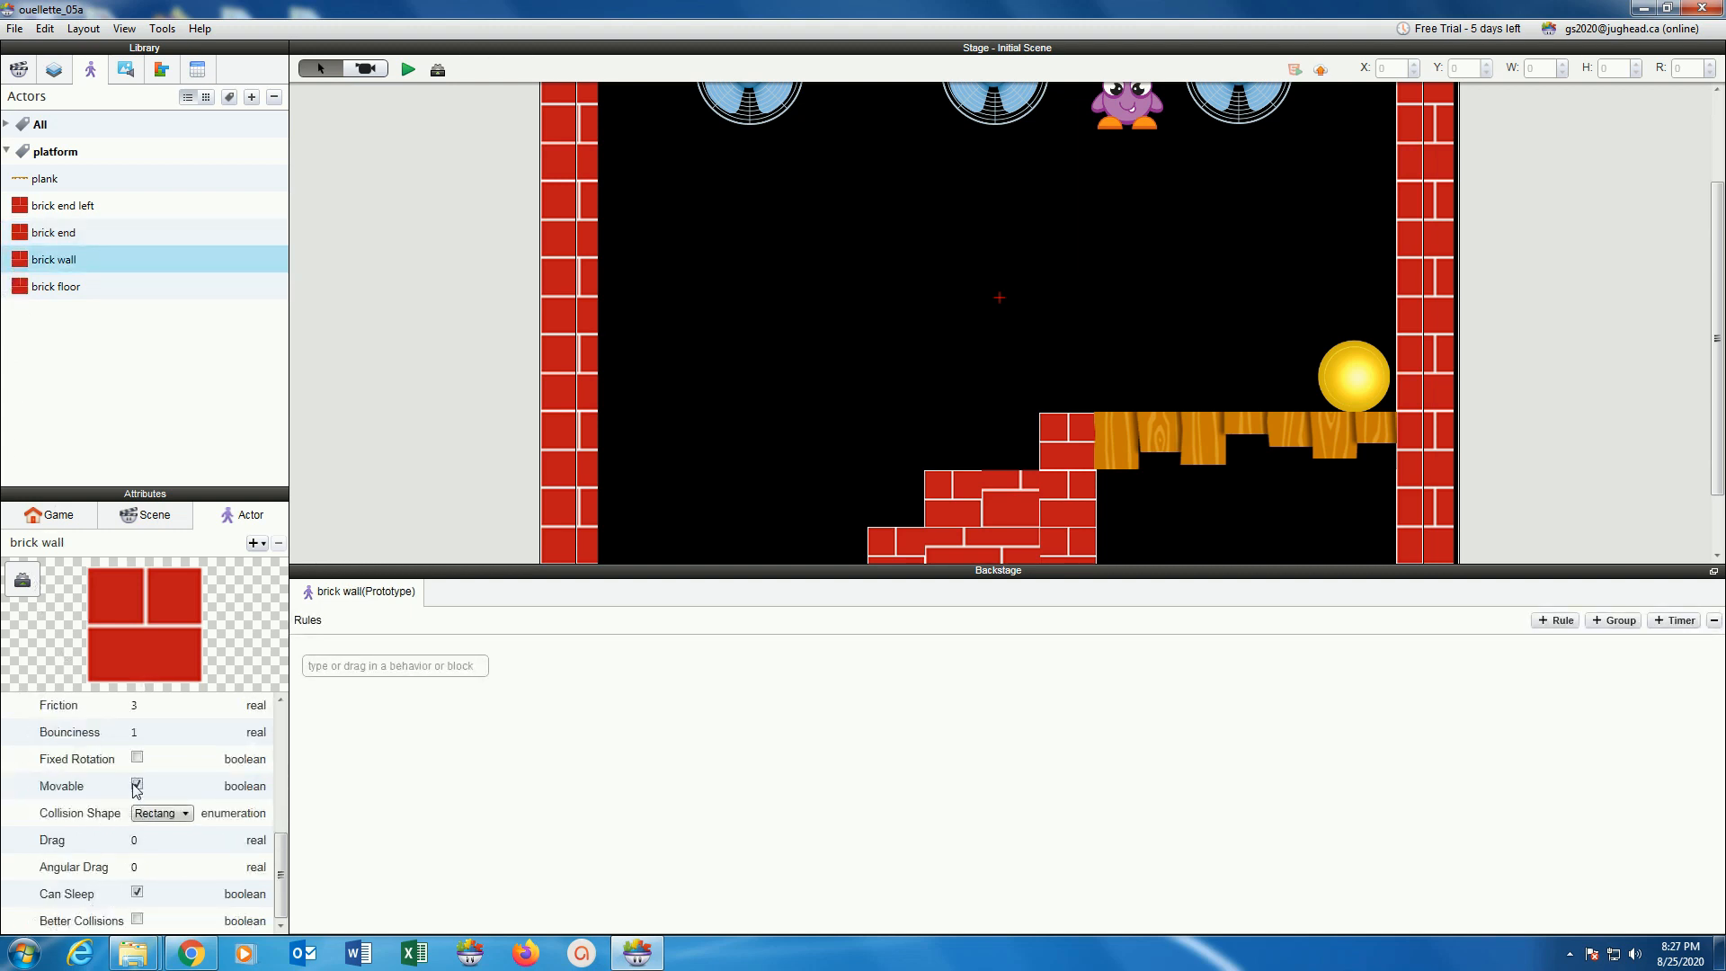
left_click(137, 783)
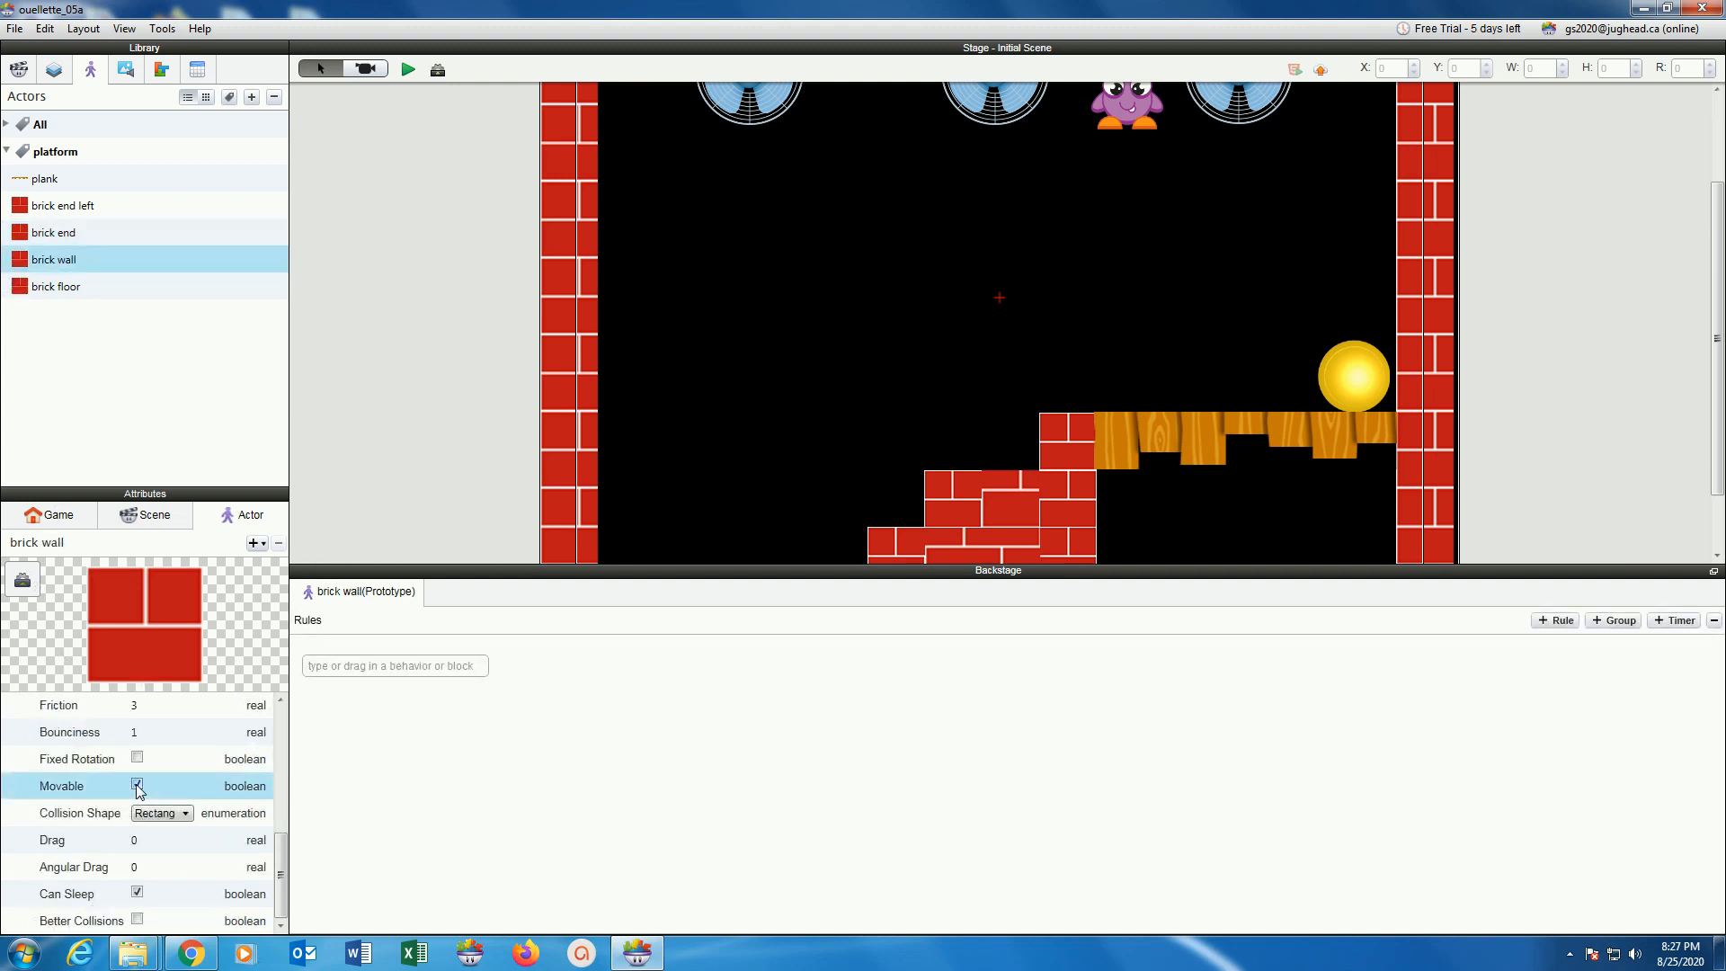
Turn off Movable in the brick floor actor's Physics attributes.
left_click(37, 288)
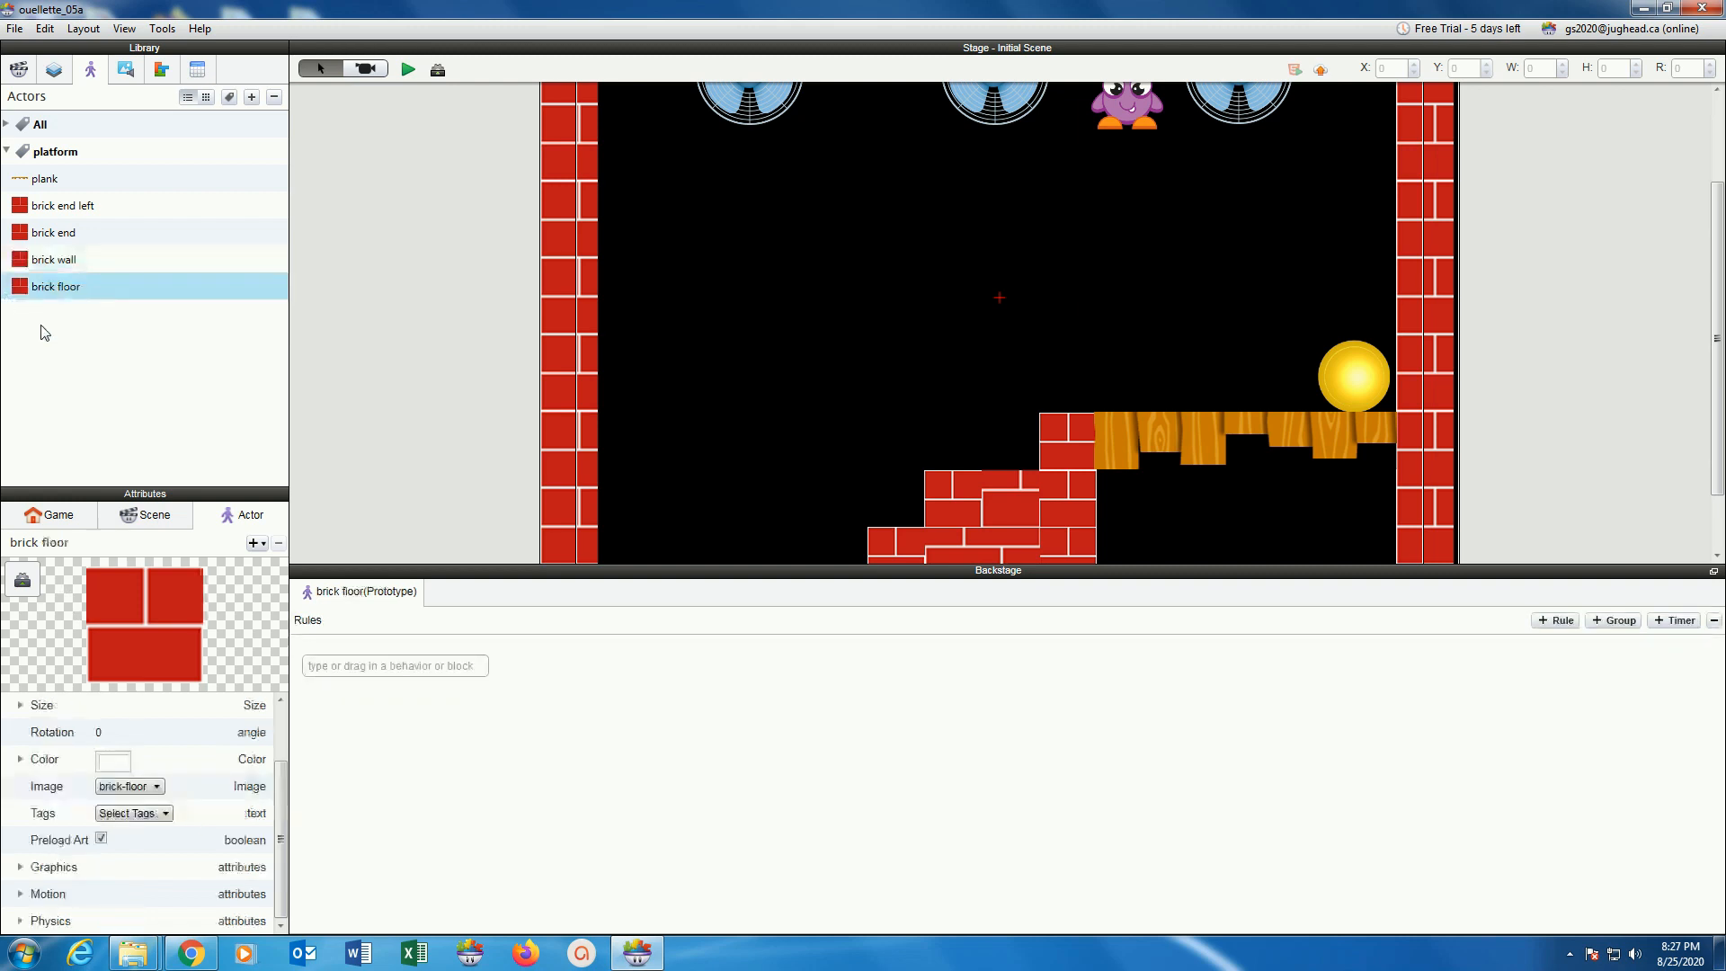
left_click(21, 920)
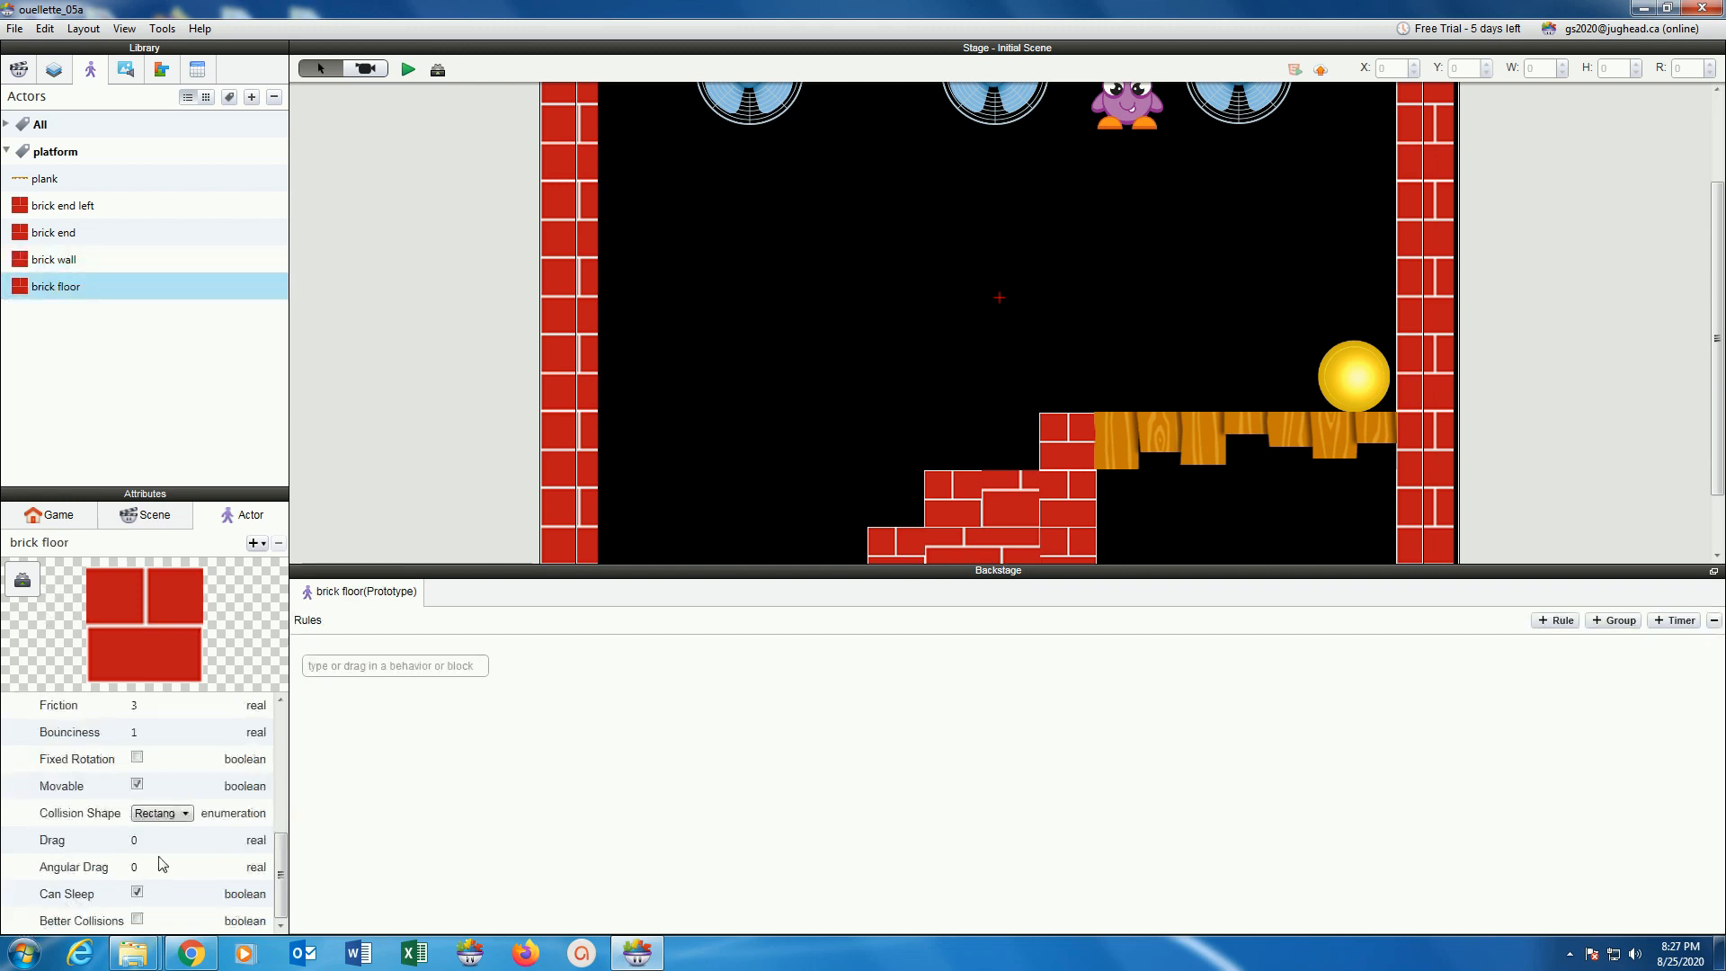
left_click(138, 784)
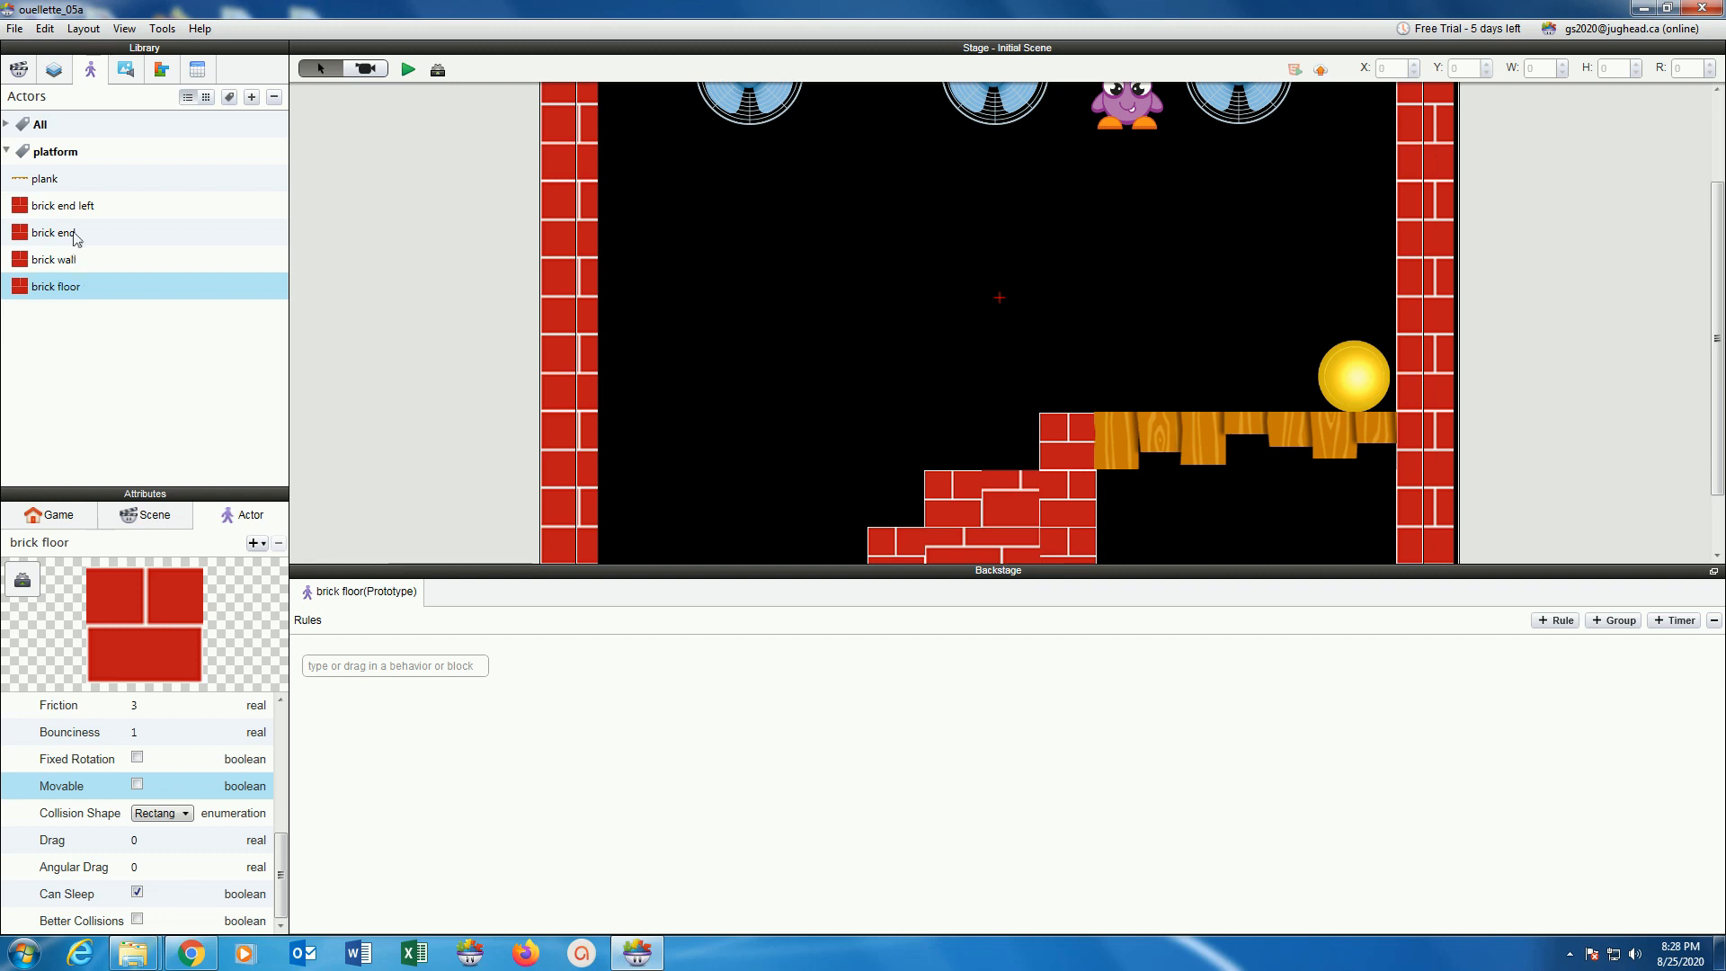
Turn on Fixed Rotation in Purple Guy's Physics attributes.
left_click(6, 125)
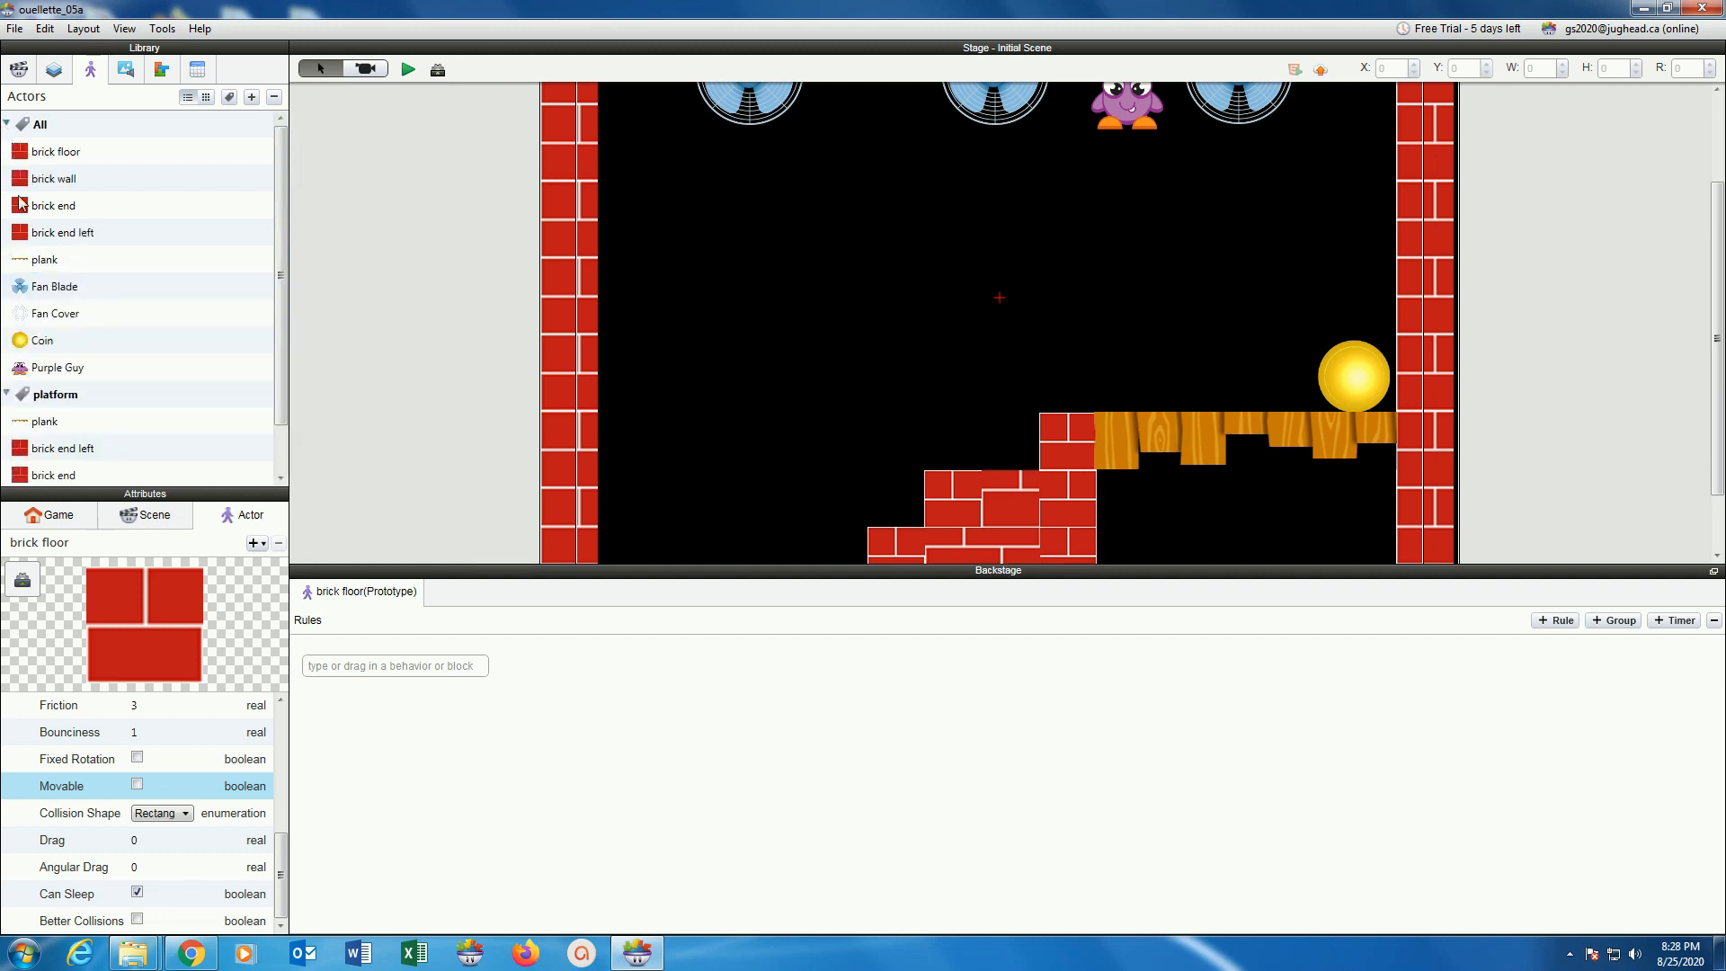
left_click(37, 366)
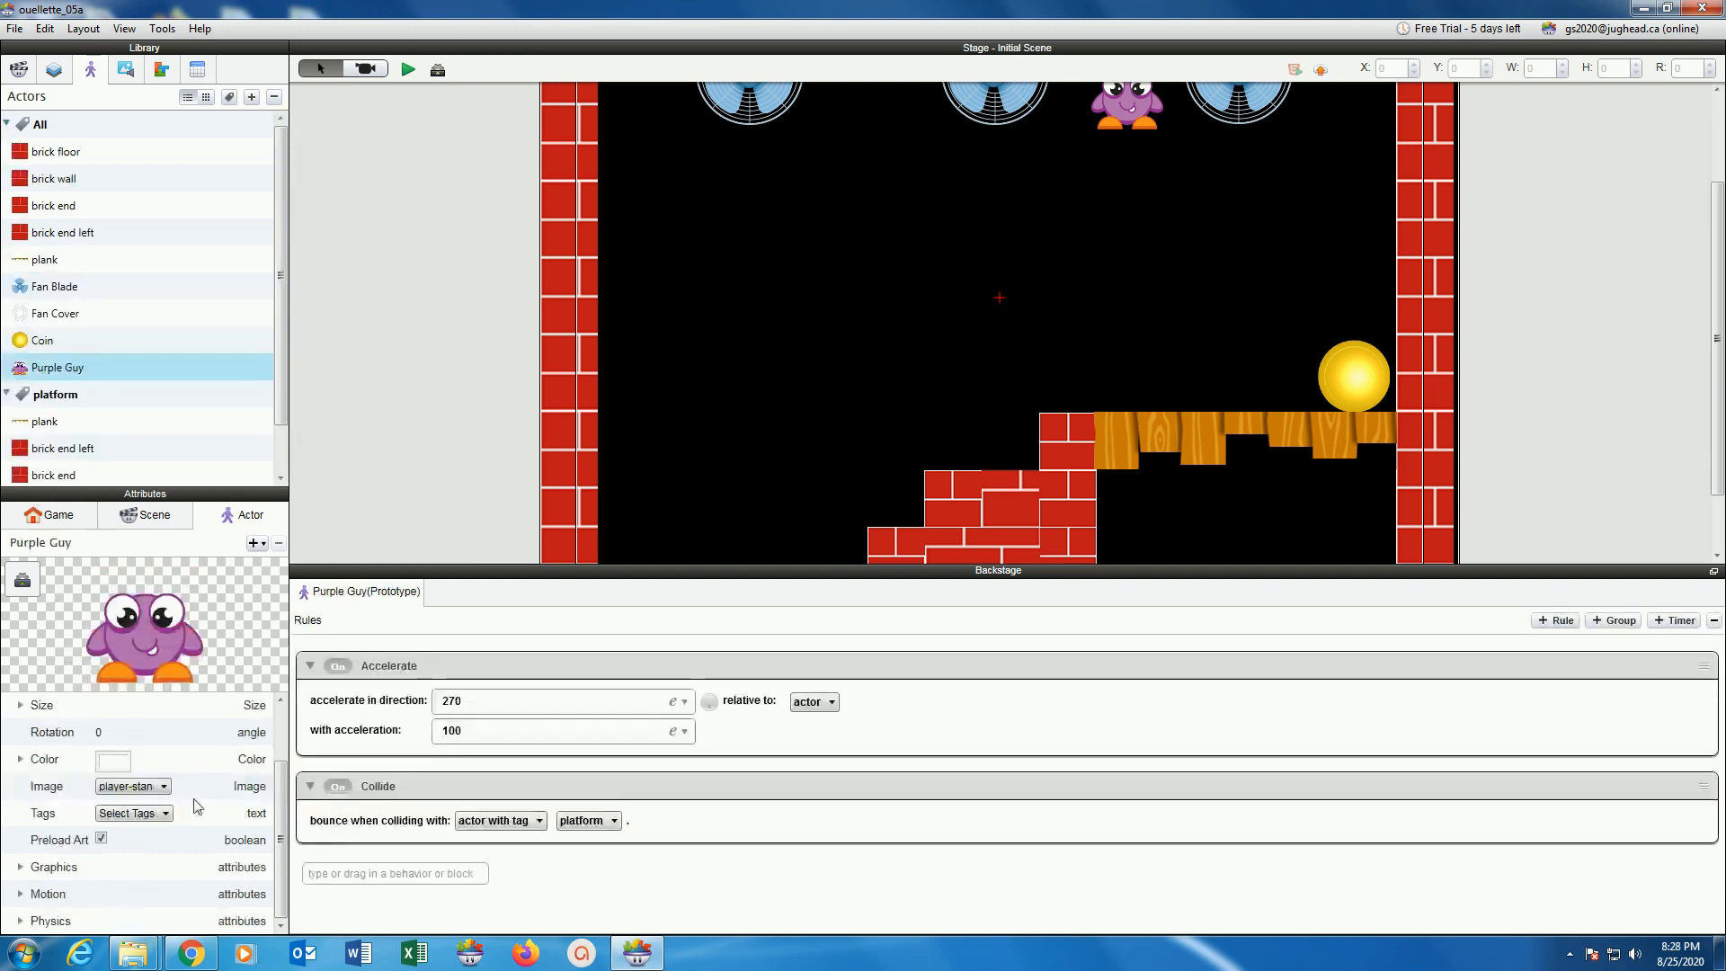
left_click(20, 921)
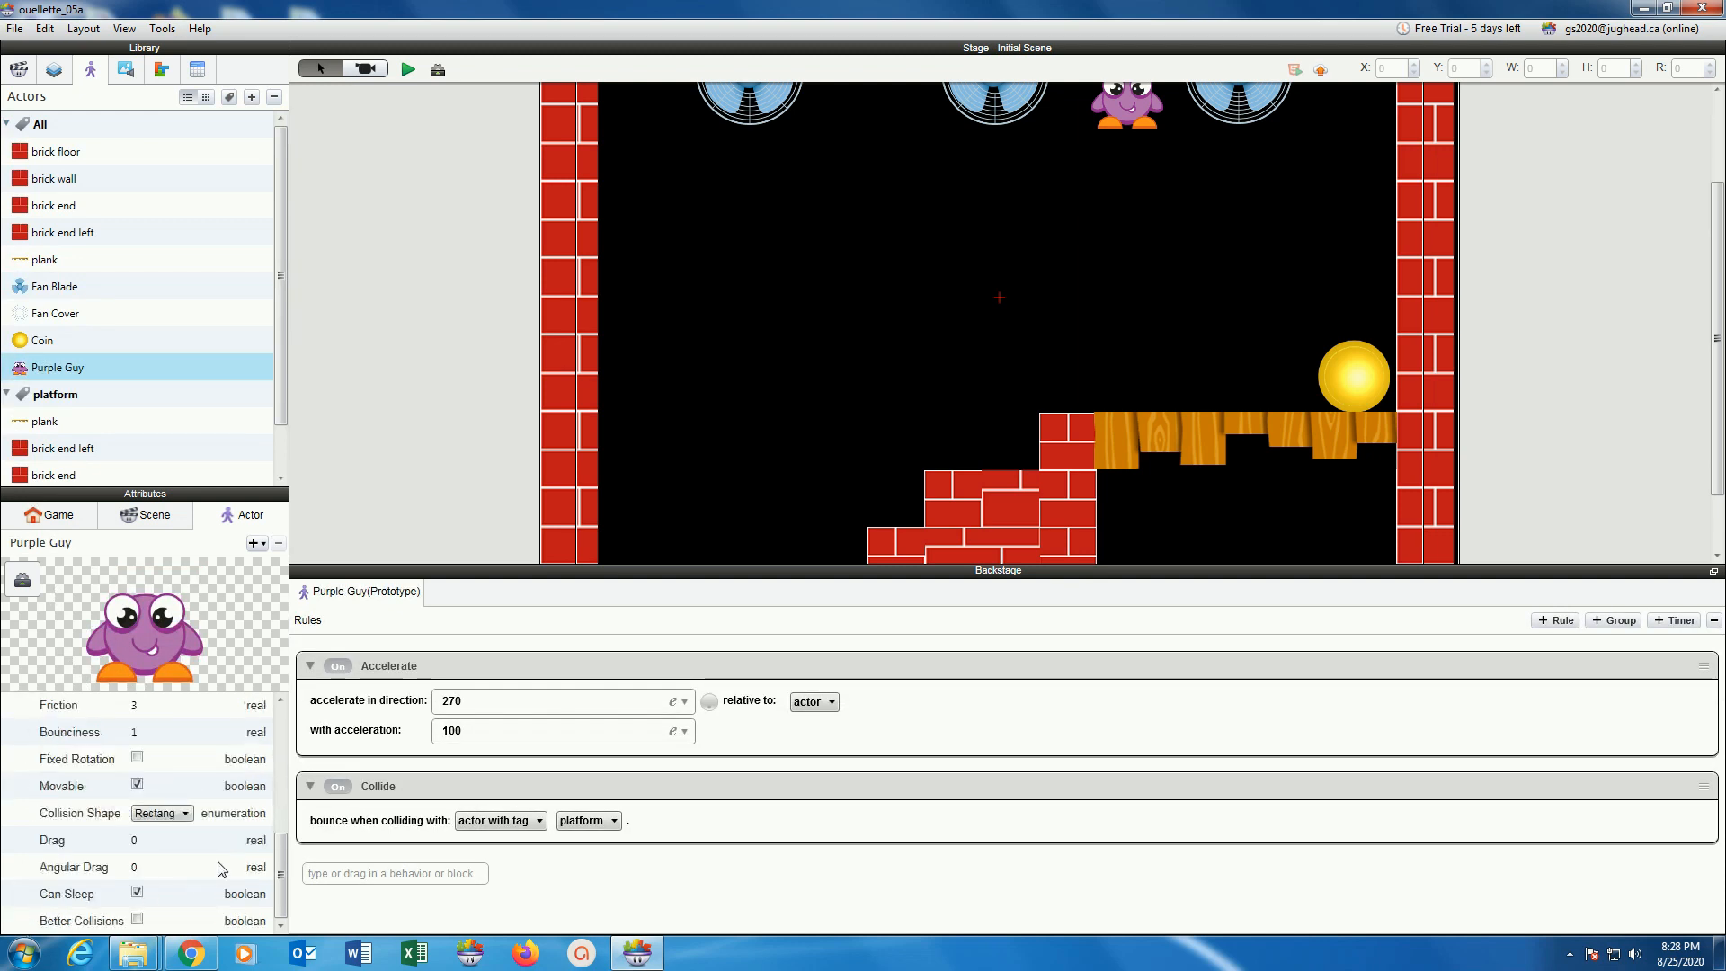
left_click(137, 784)
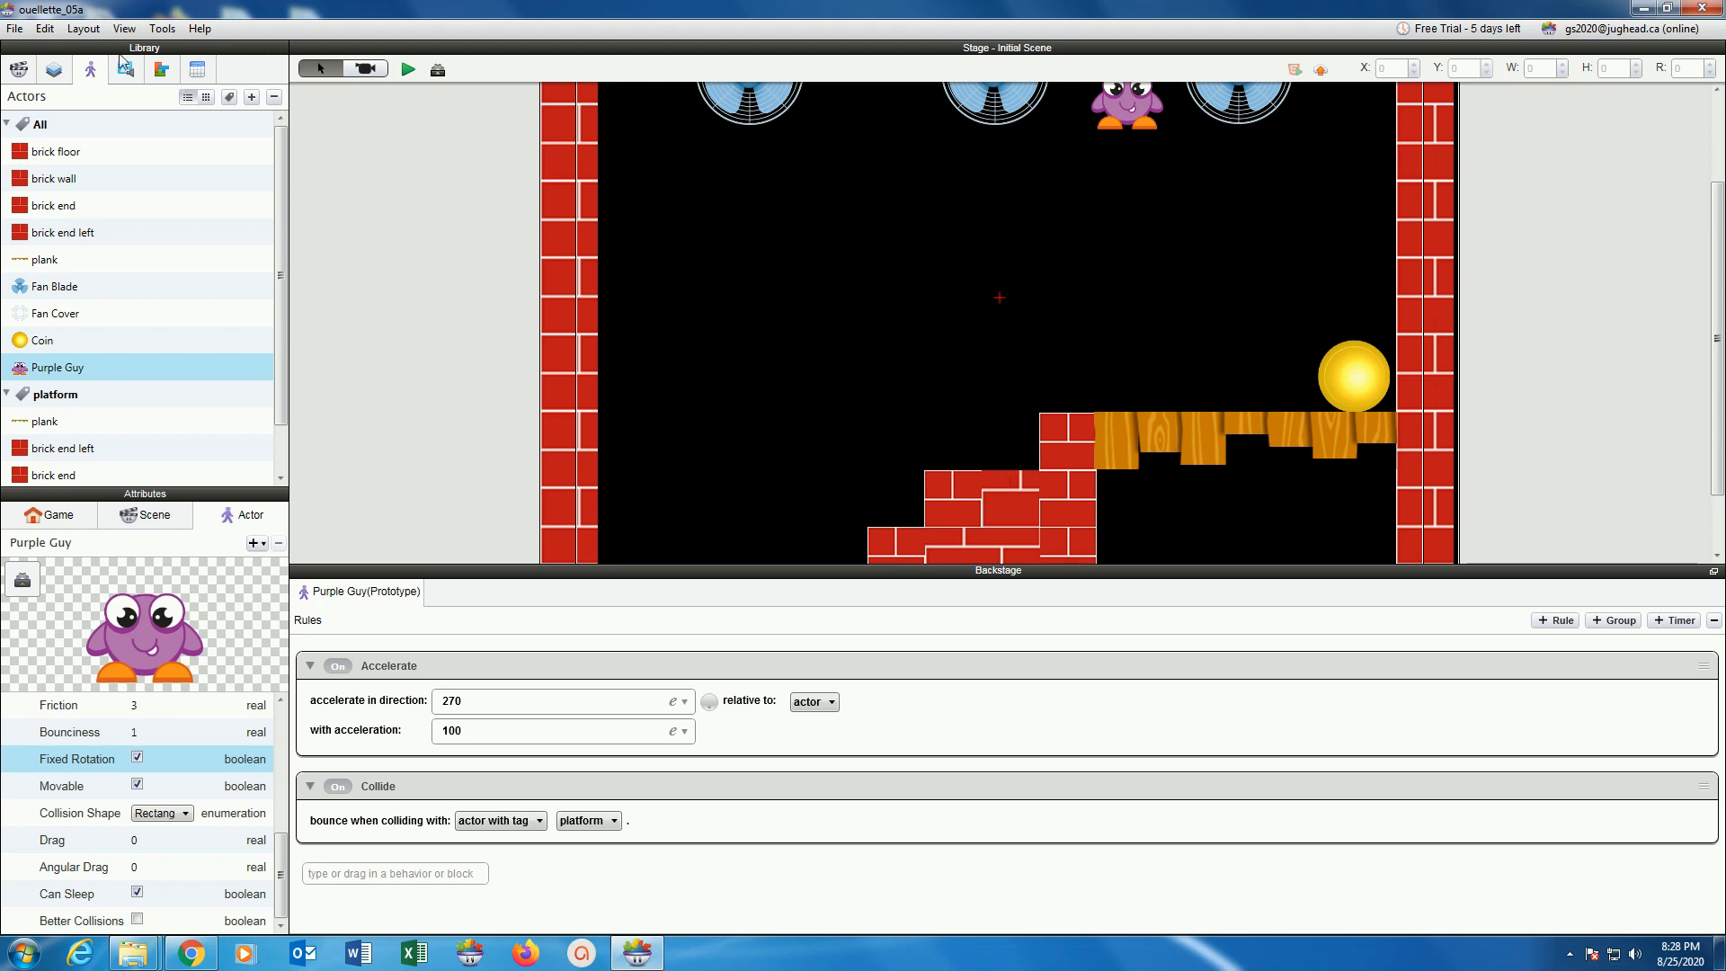
Save the project, then preview the scene and return to the editor.
left_click(14, 27)
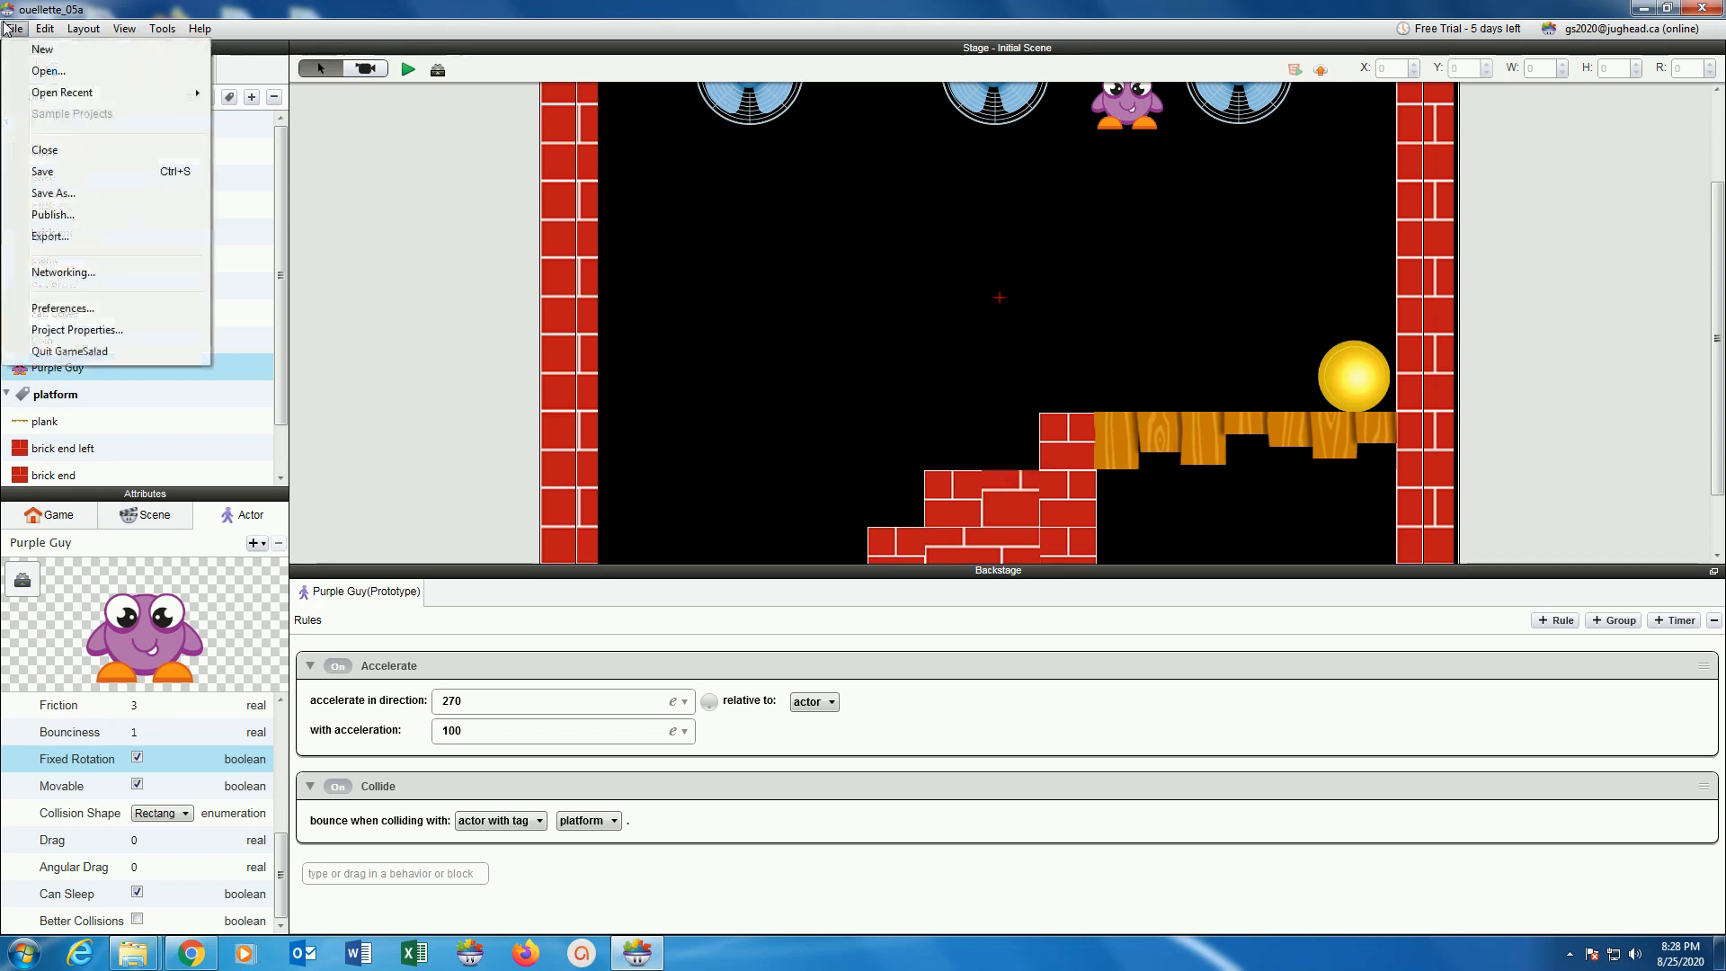
left_click(41, 171)
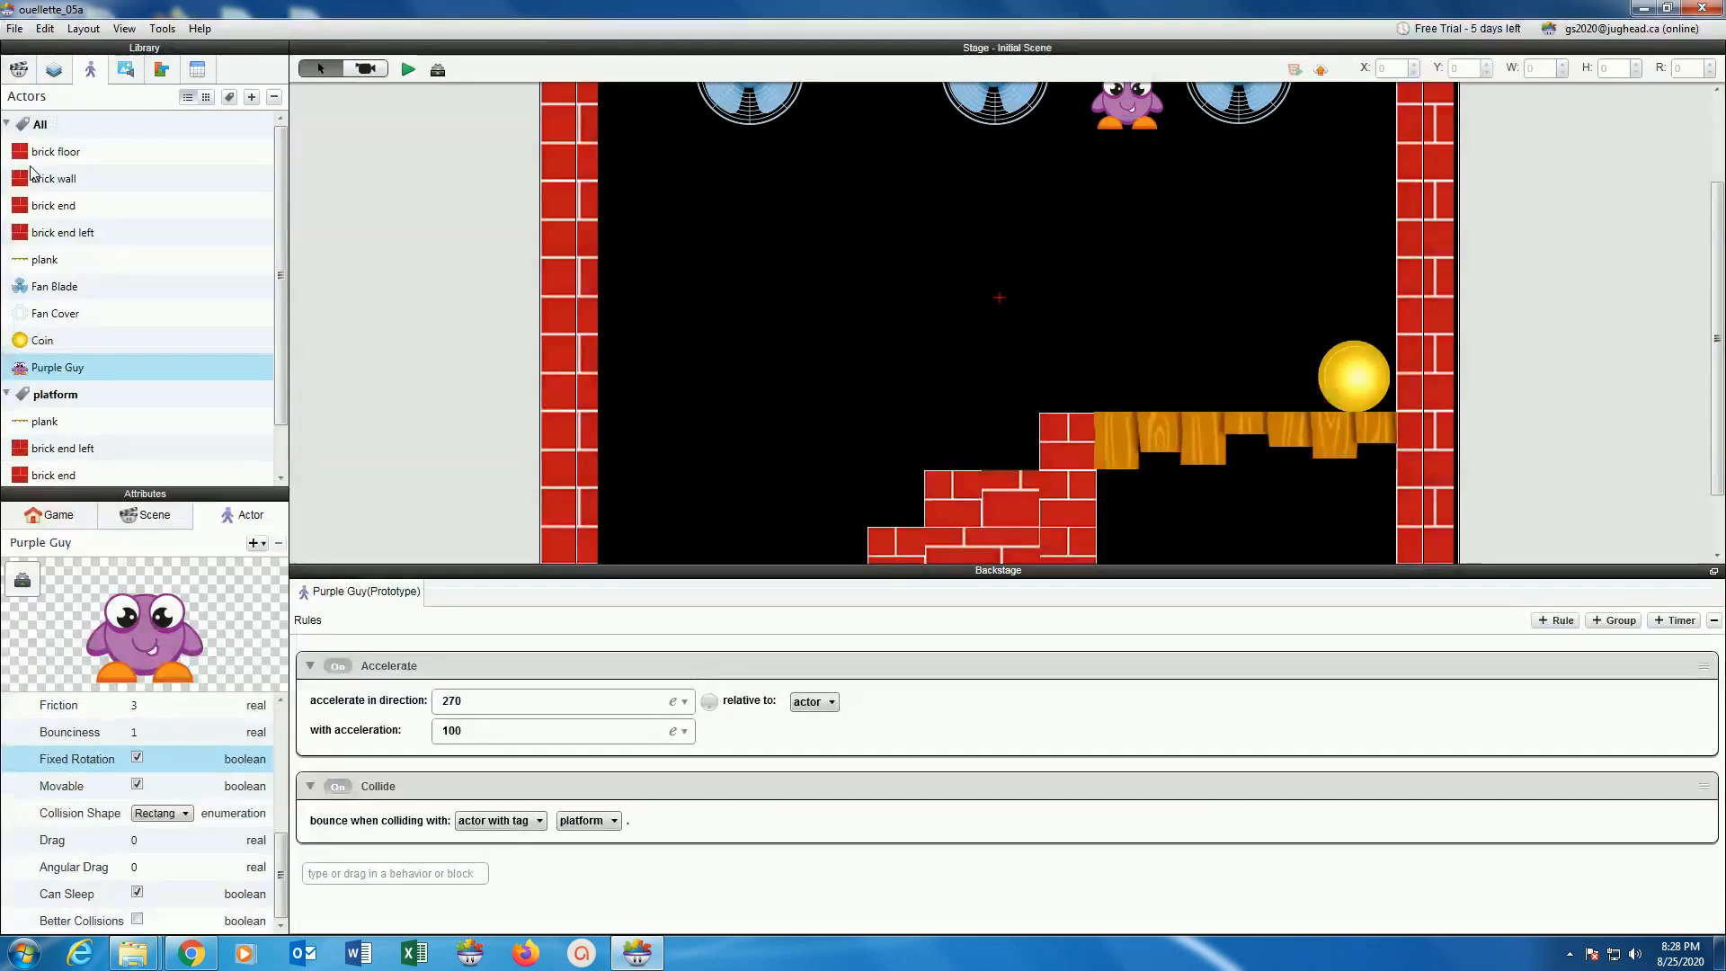
left_click(406, 70)
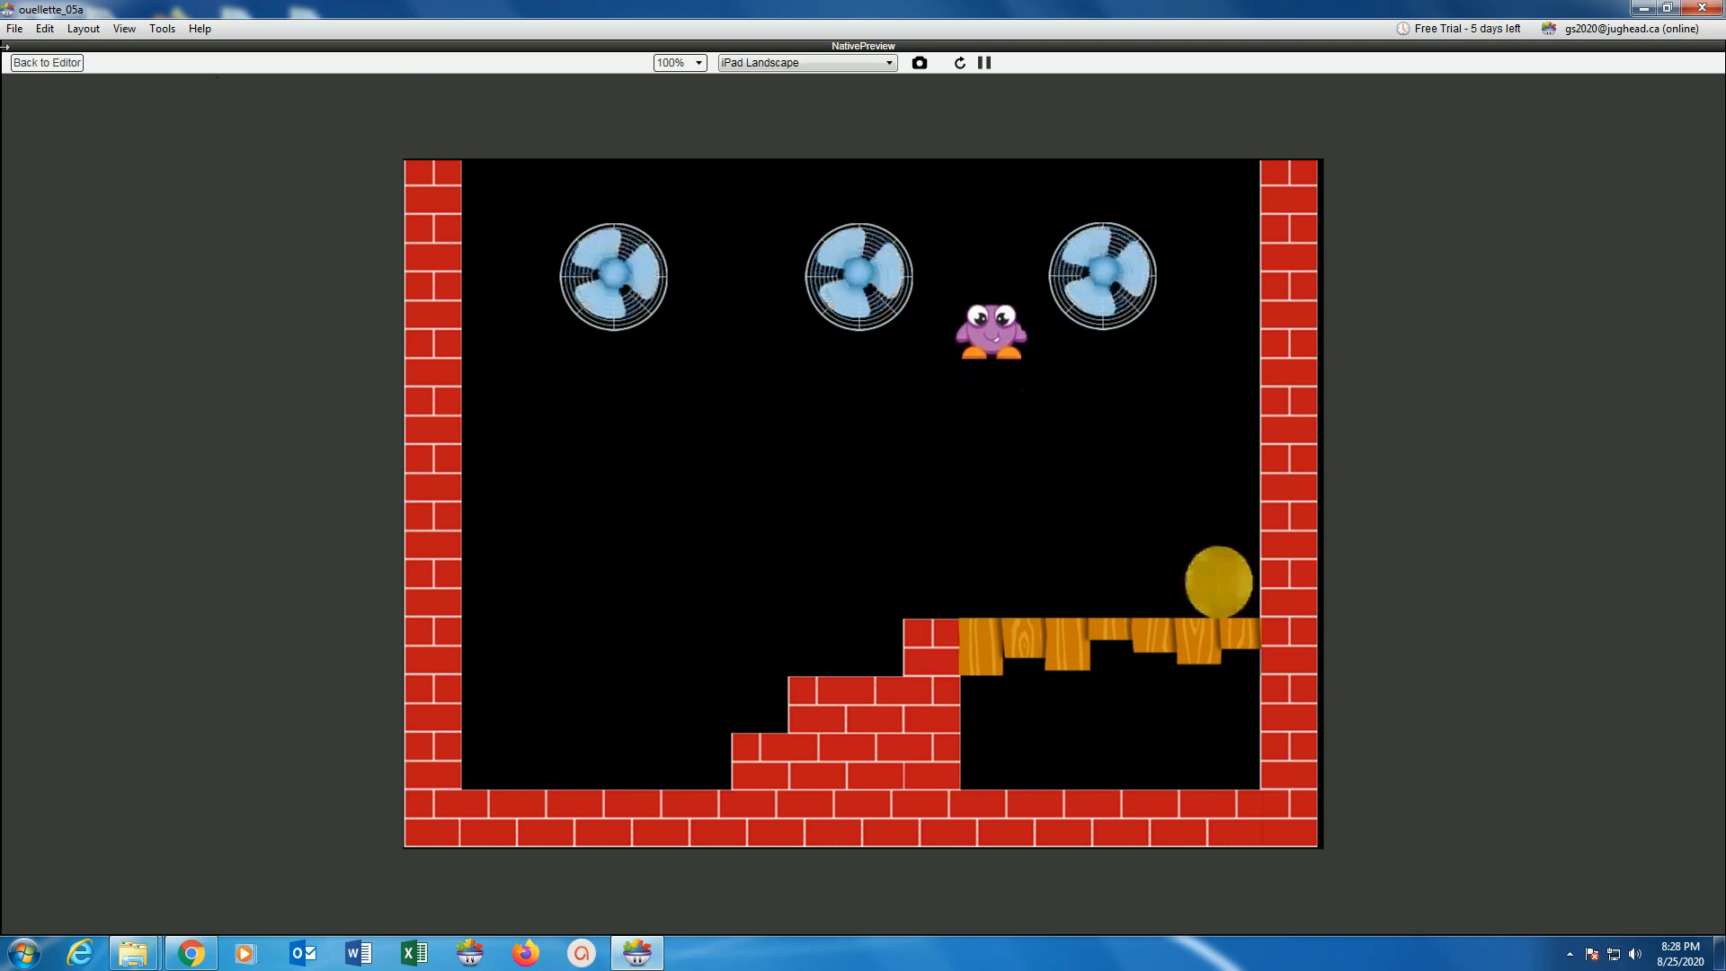
left_click(46, 62)
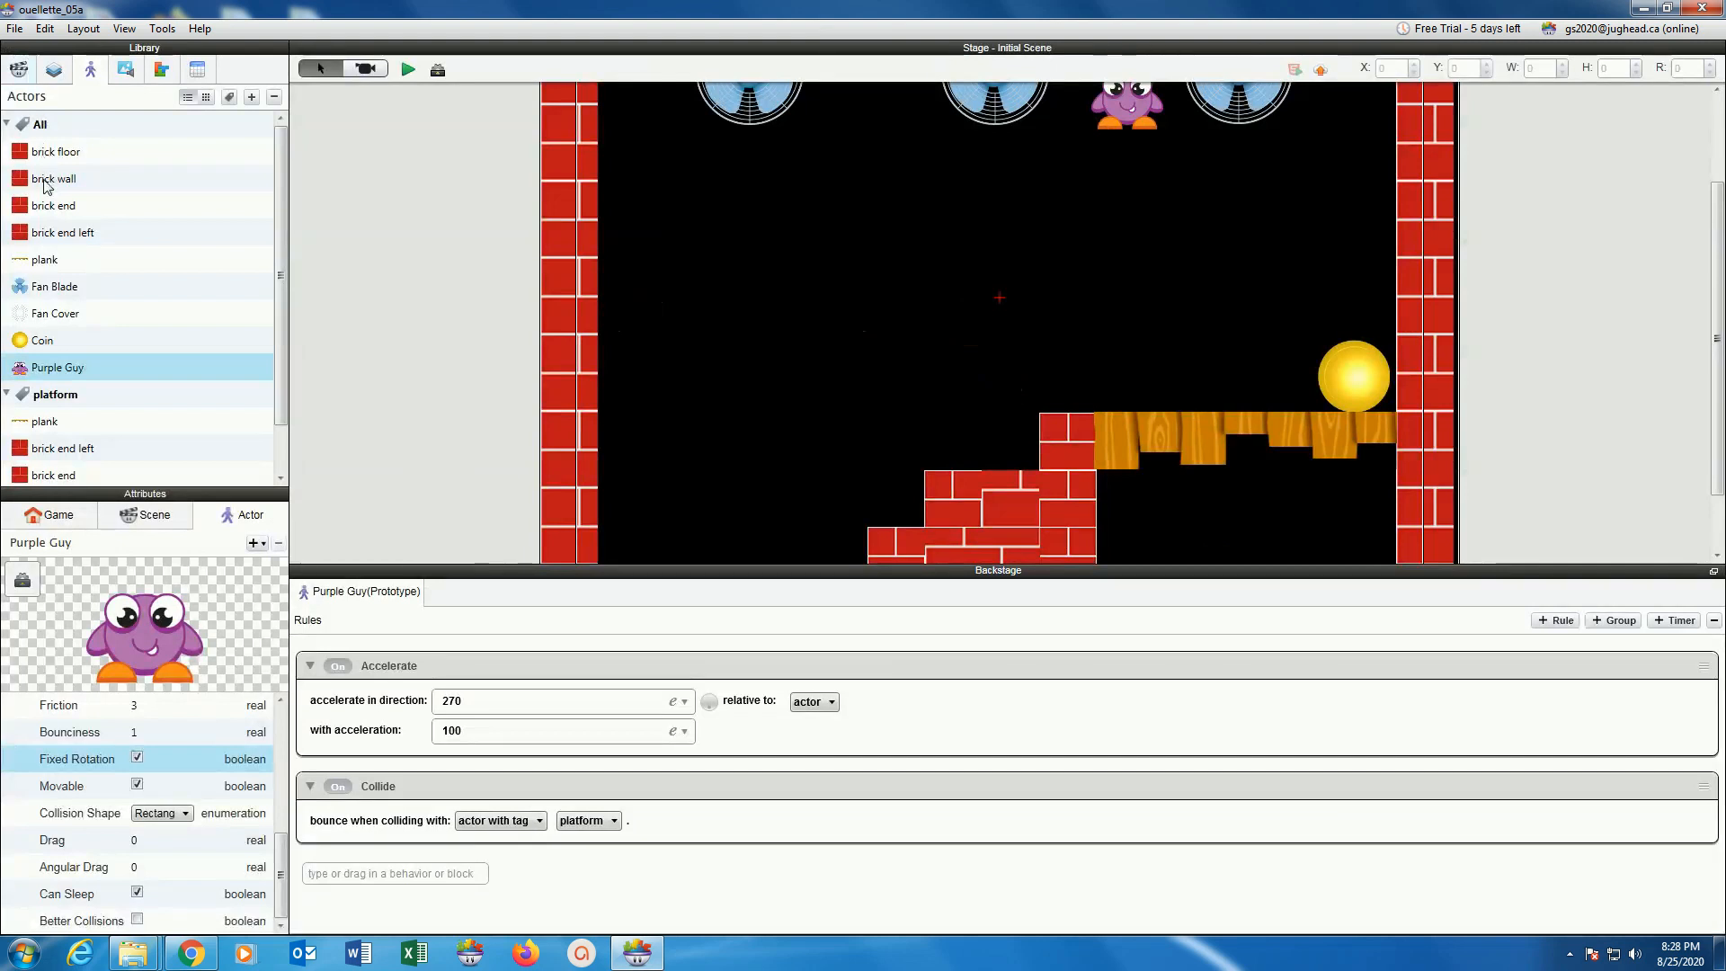
Set the plank actor's Bounciness to 0 in its Physics attributes.
left_click(40, 261)
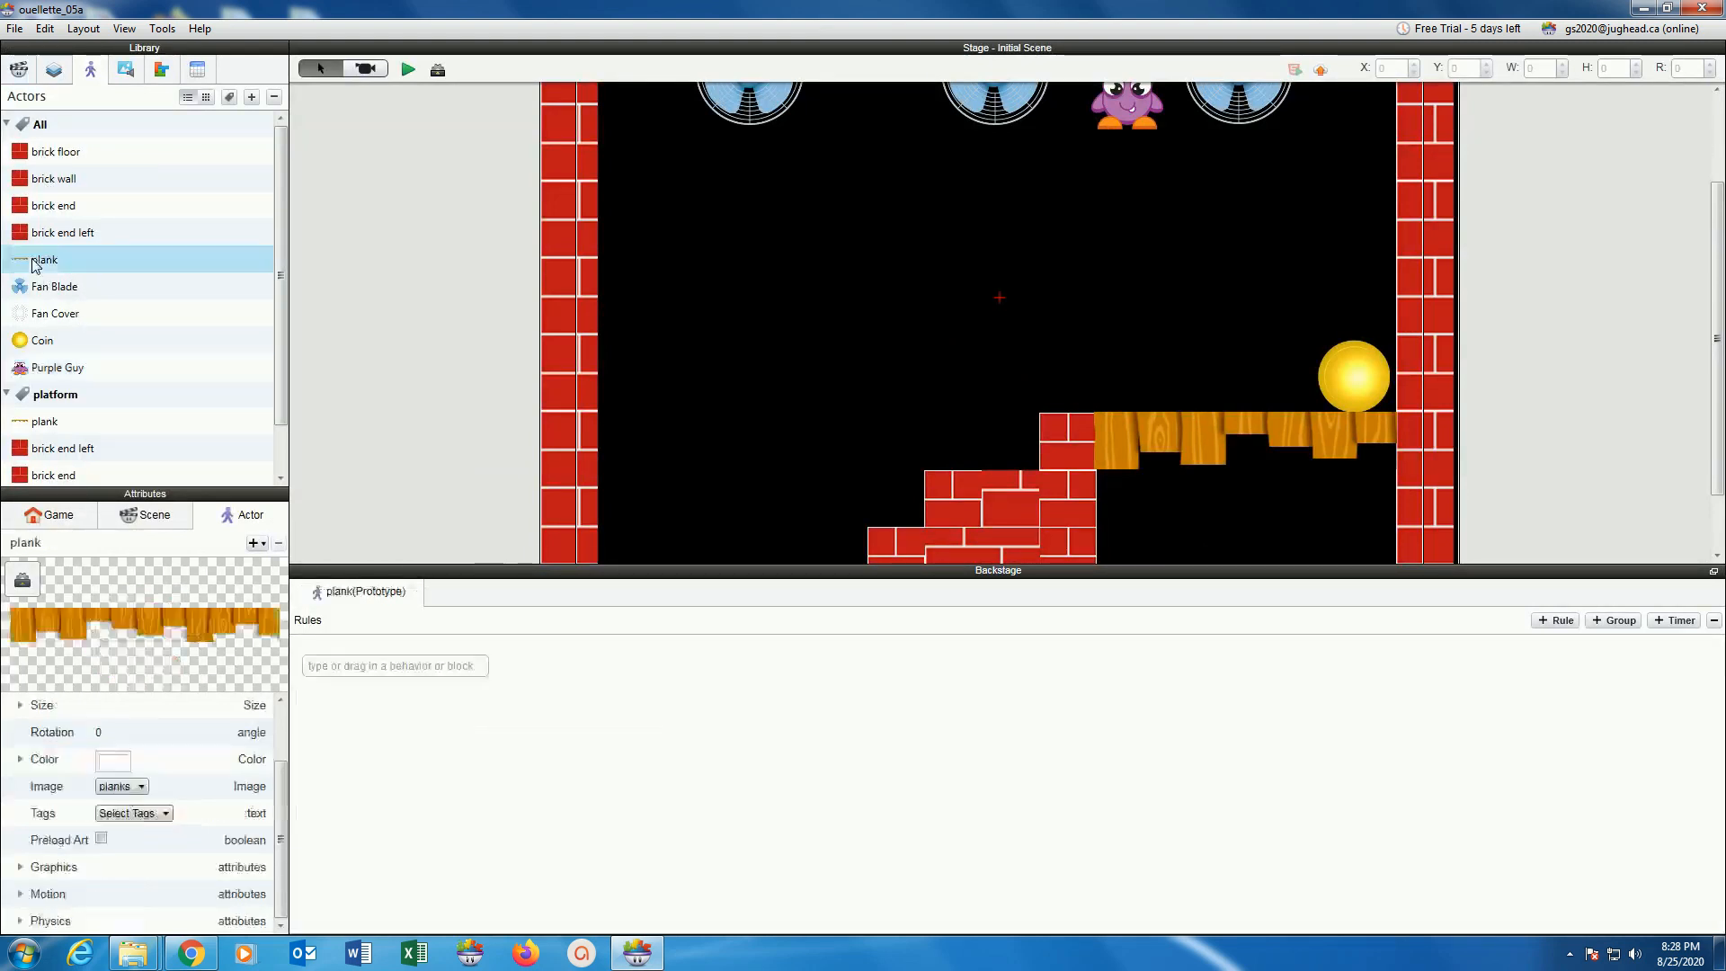
left_click(19, 922)
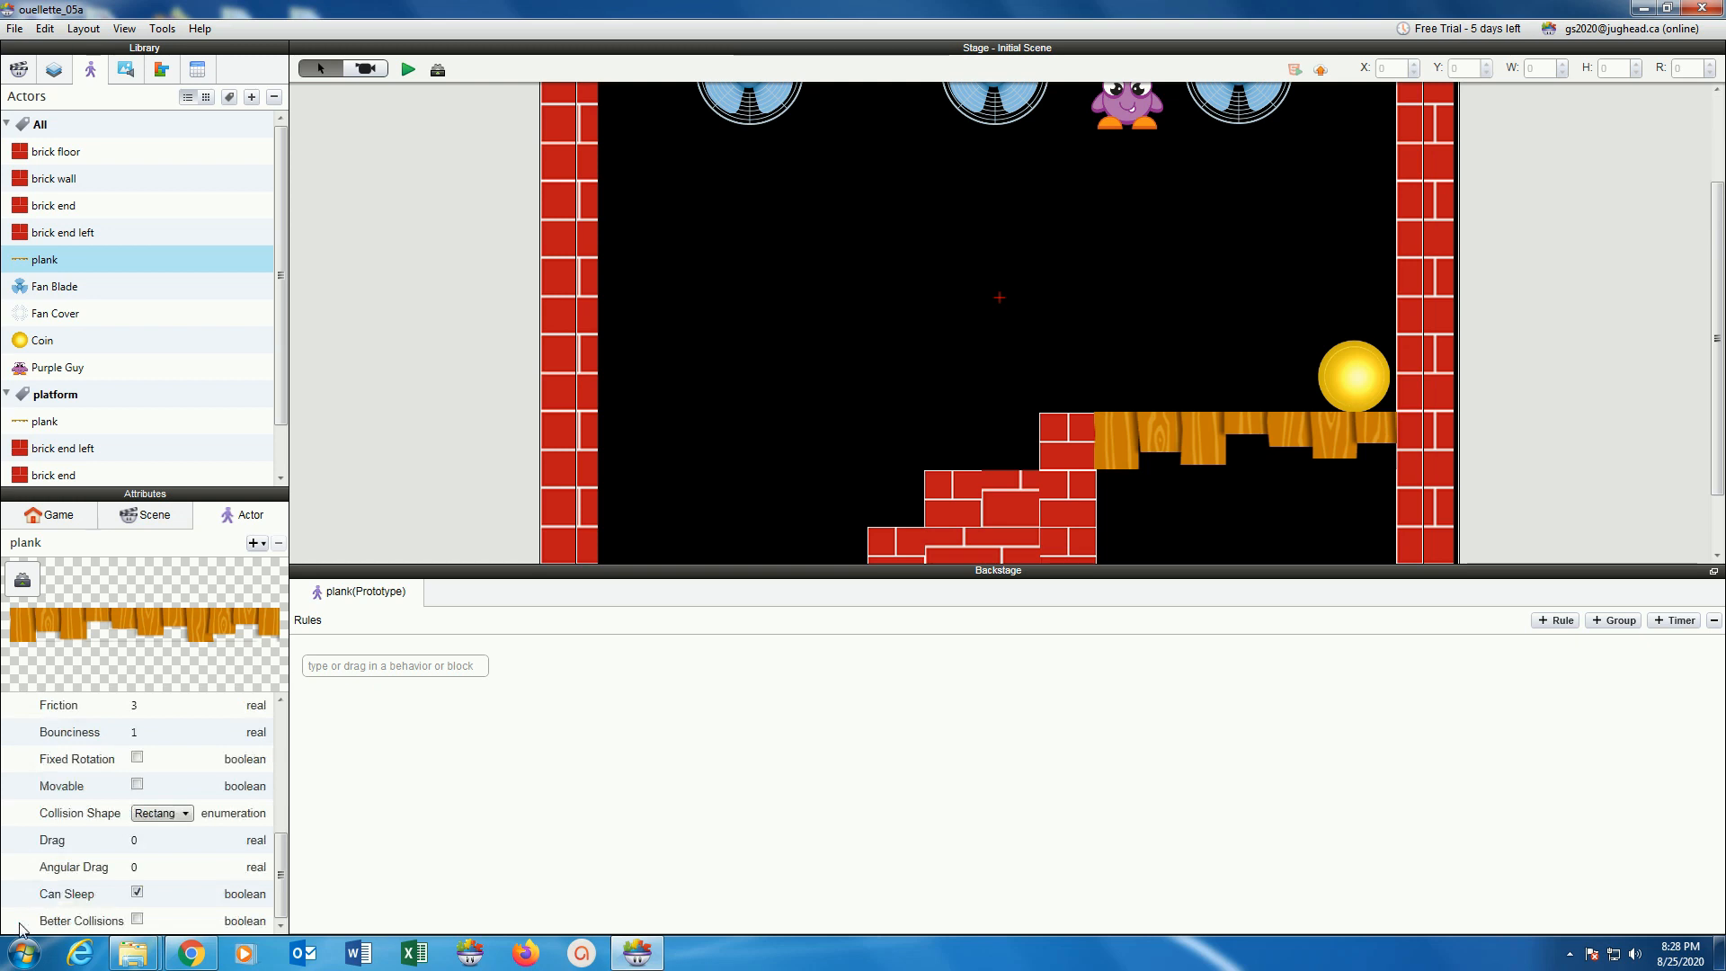
left_click(136, 734)
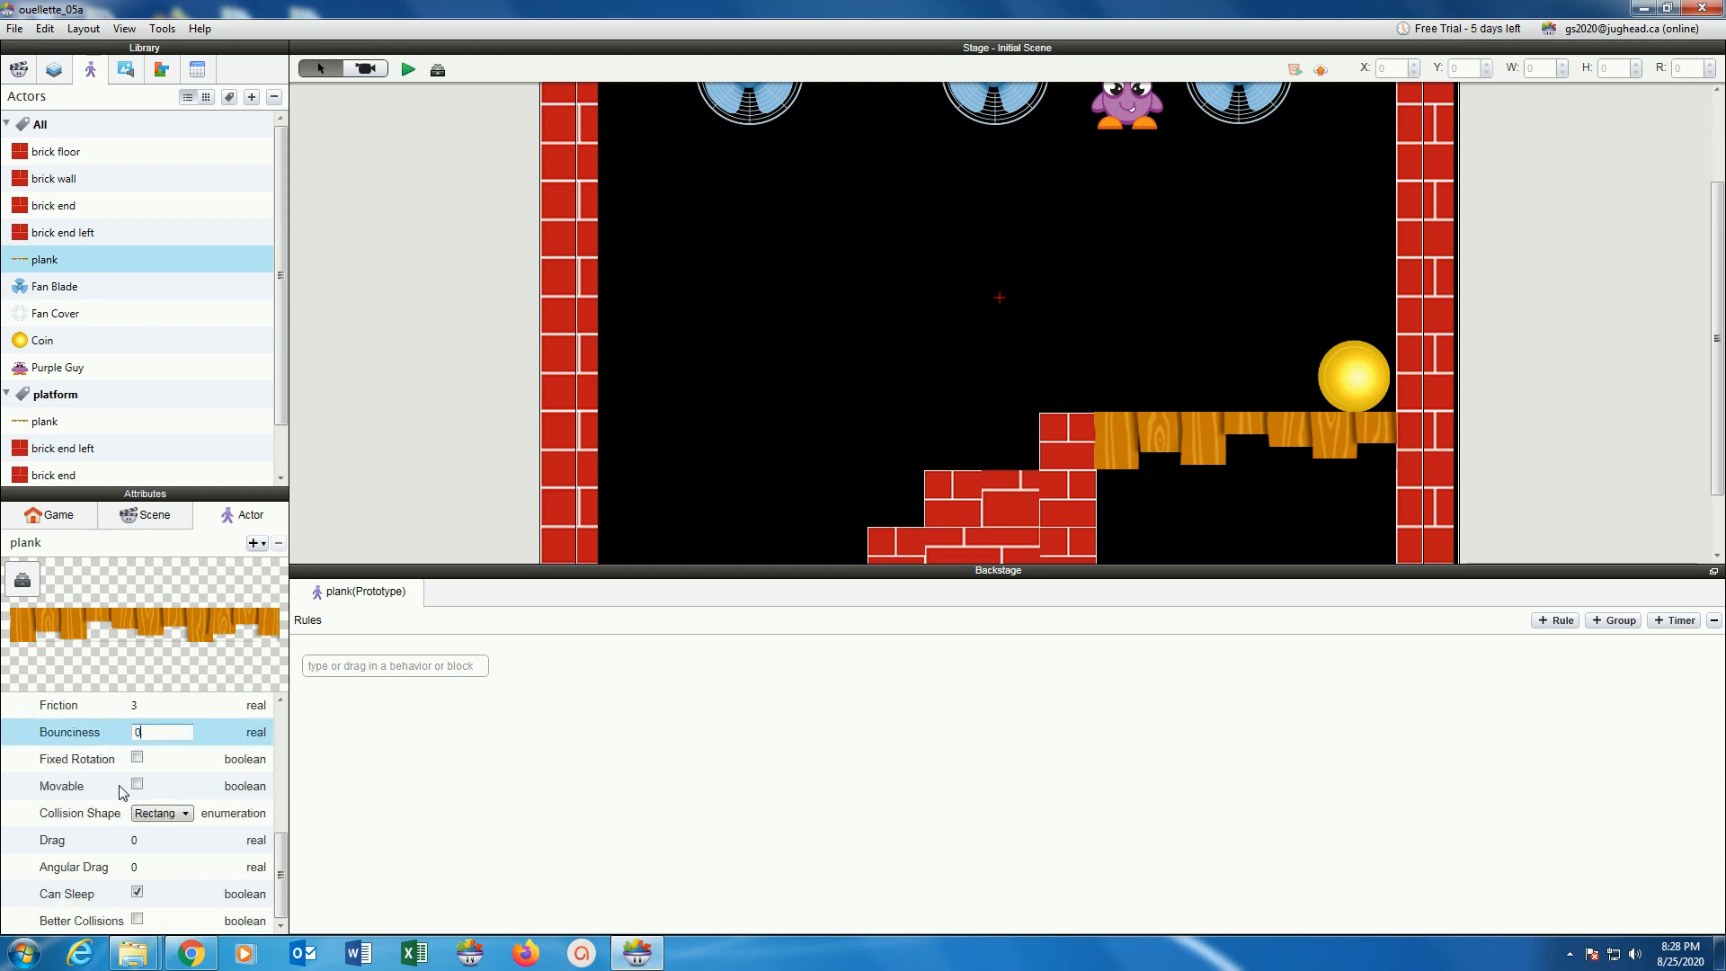
key("Return")
Set Purple Guy's Bounciness to 0.25 in its Physics attributes, preview the scene and return to the editor.
left_click(70, 370)
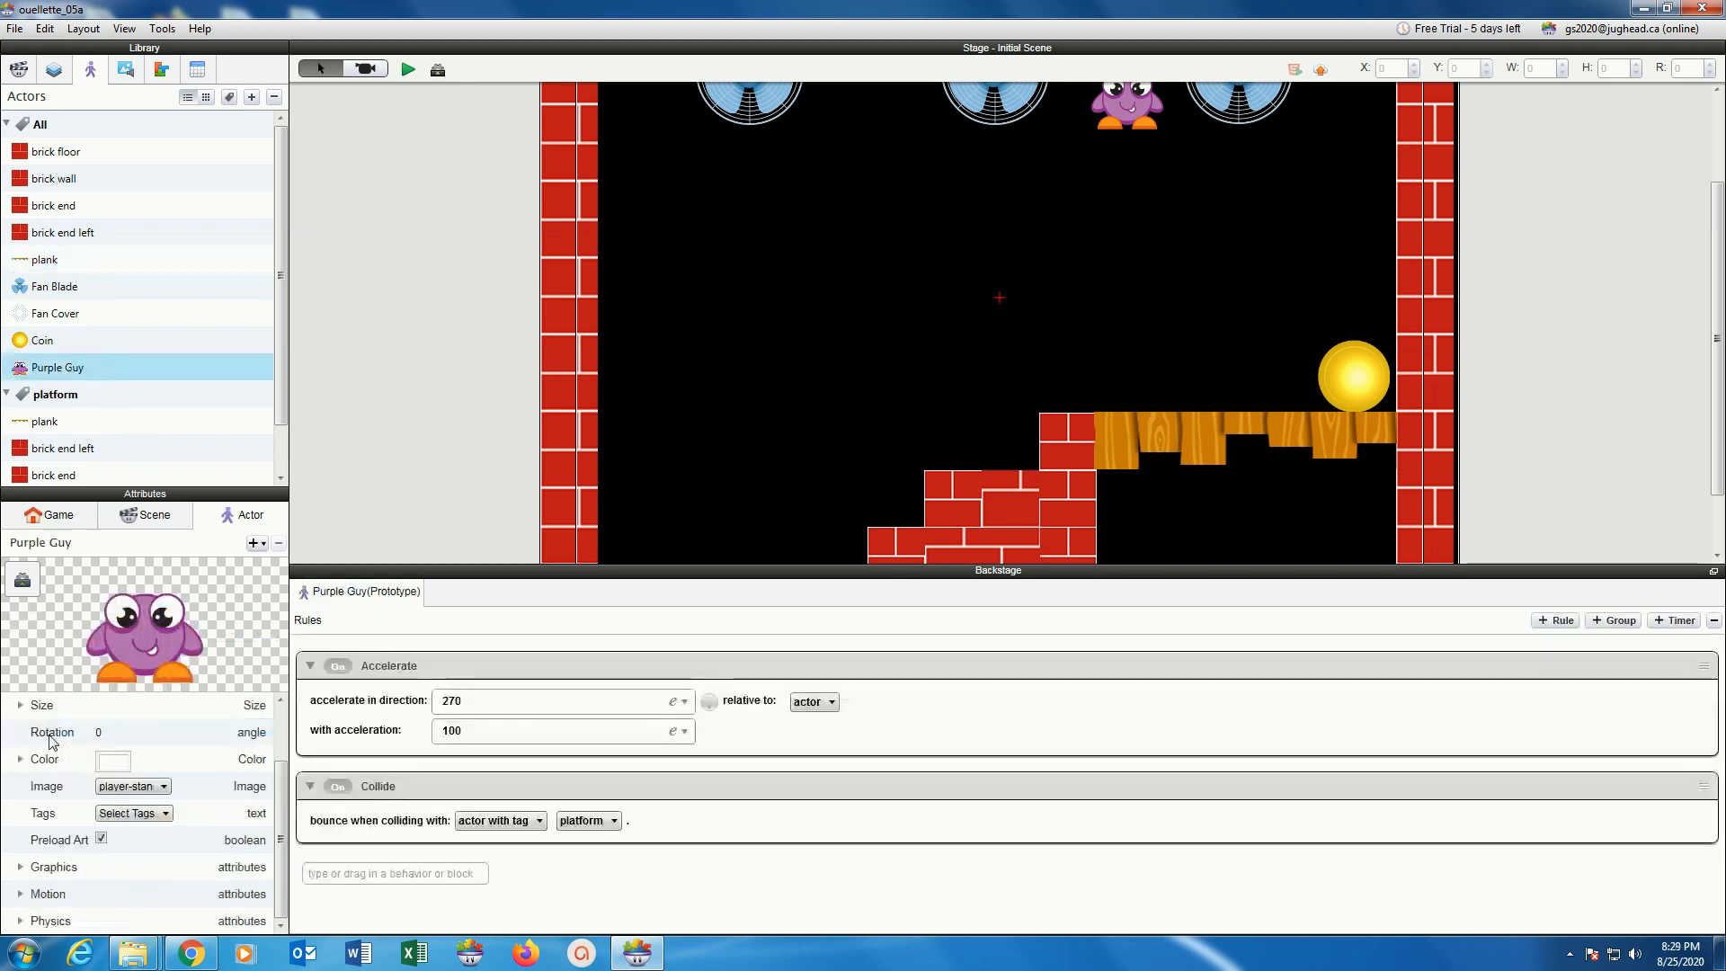
left_click(22, 922)
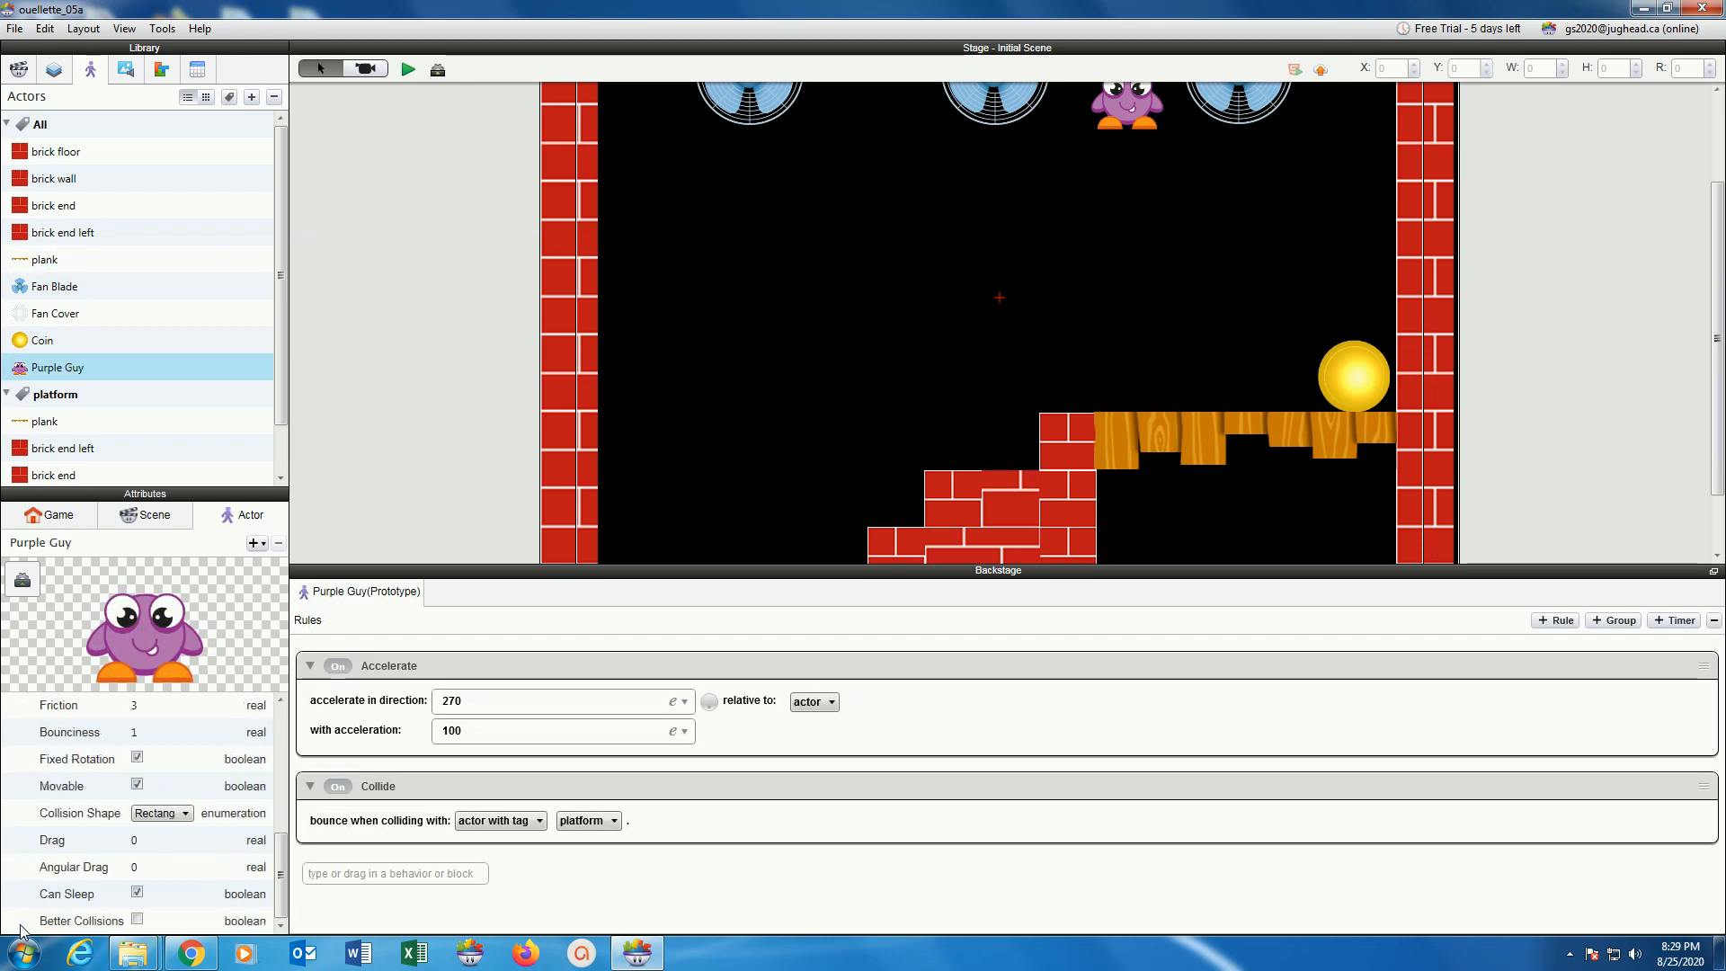
left_click(135, 733)
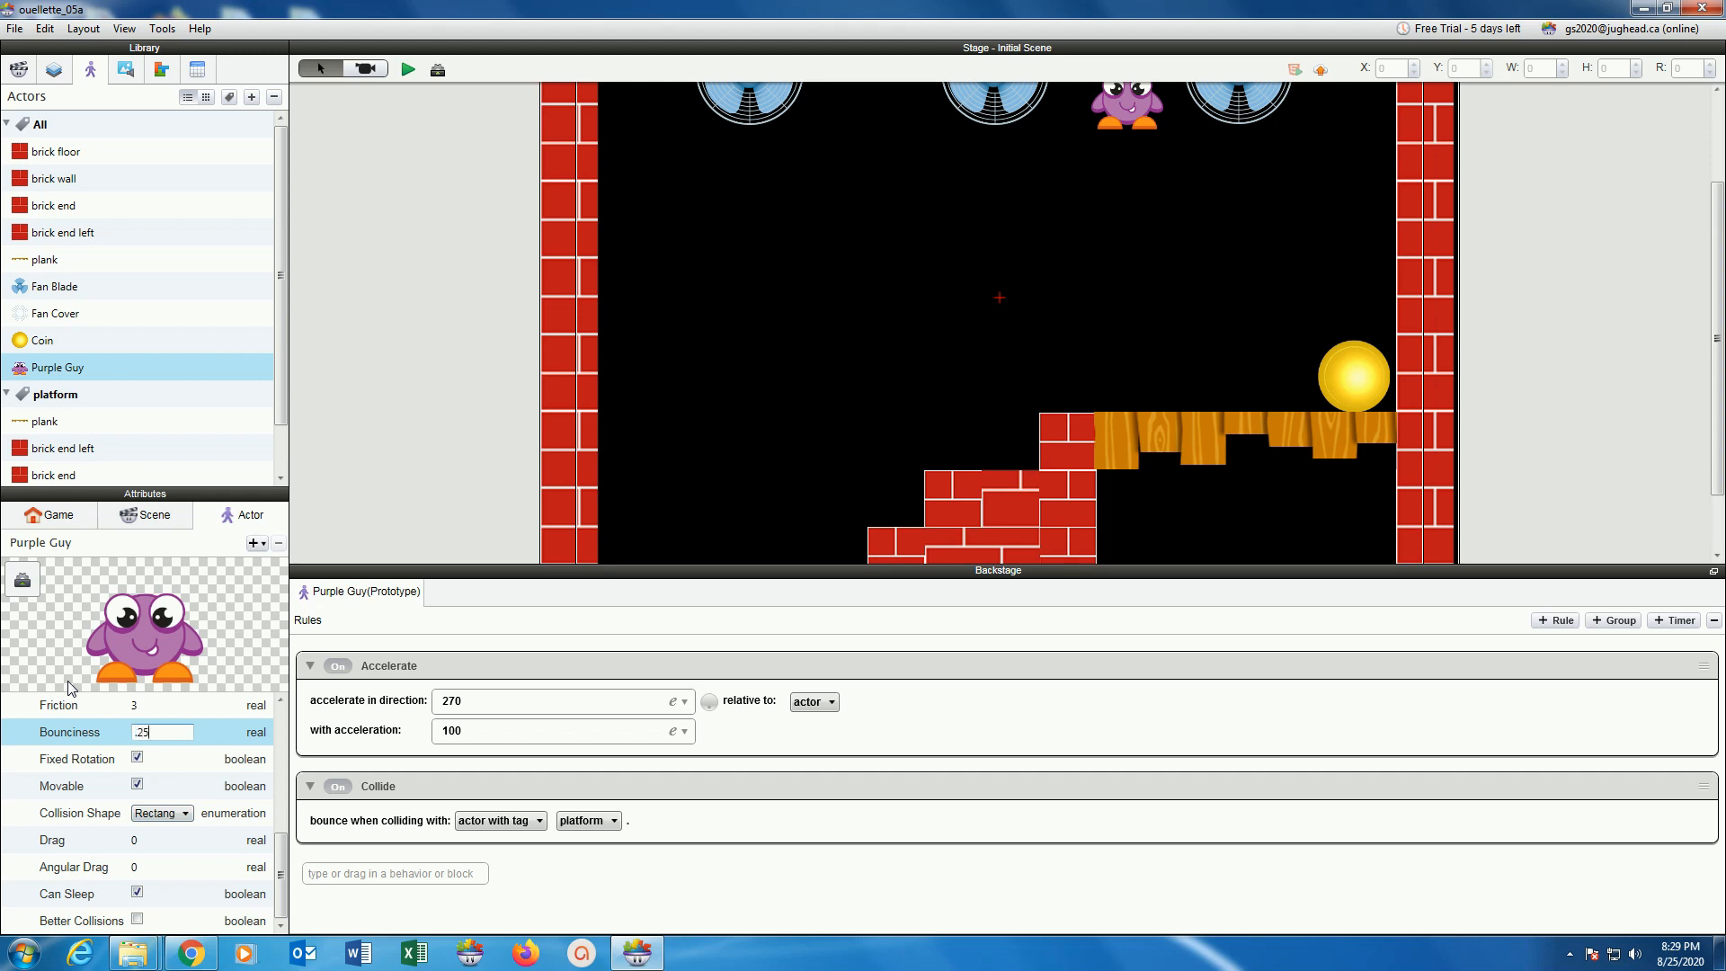
type(".25")
key("Return")
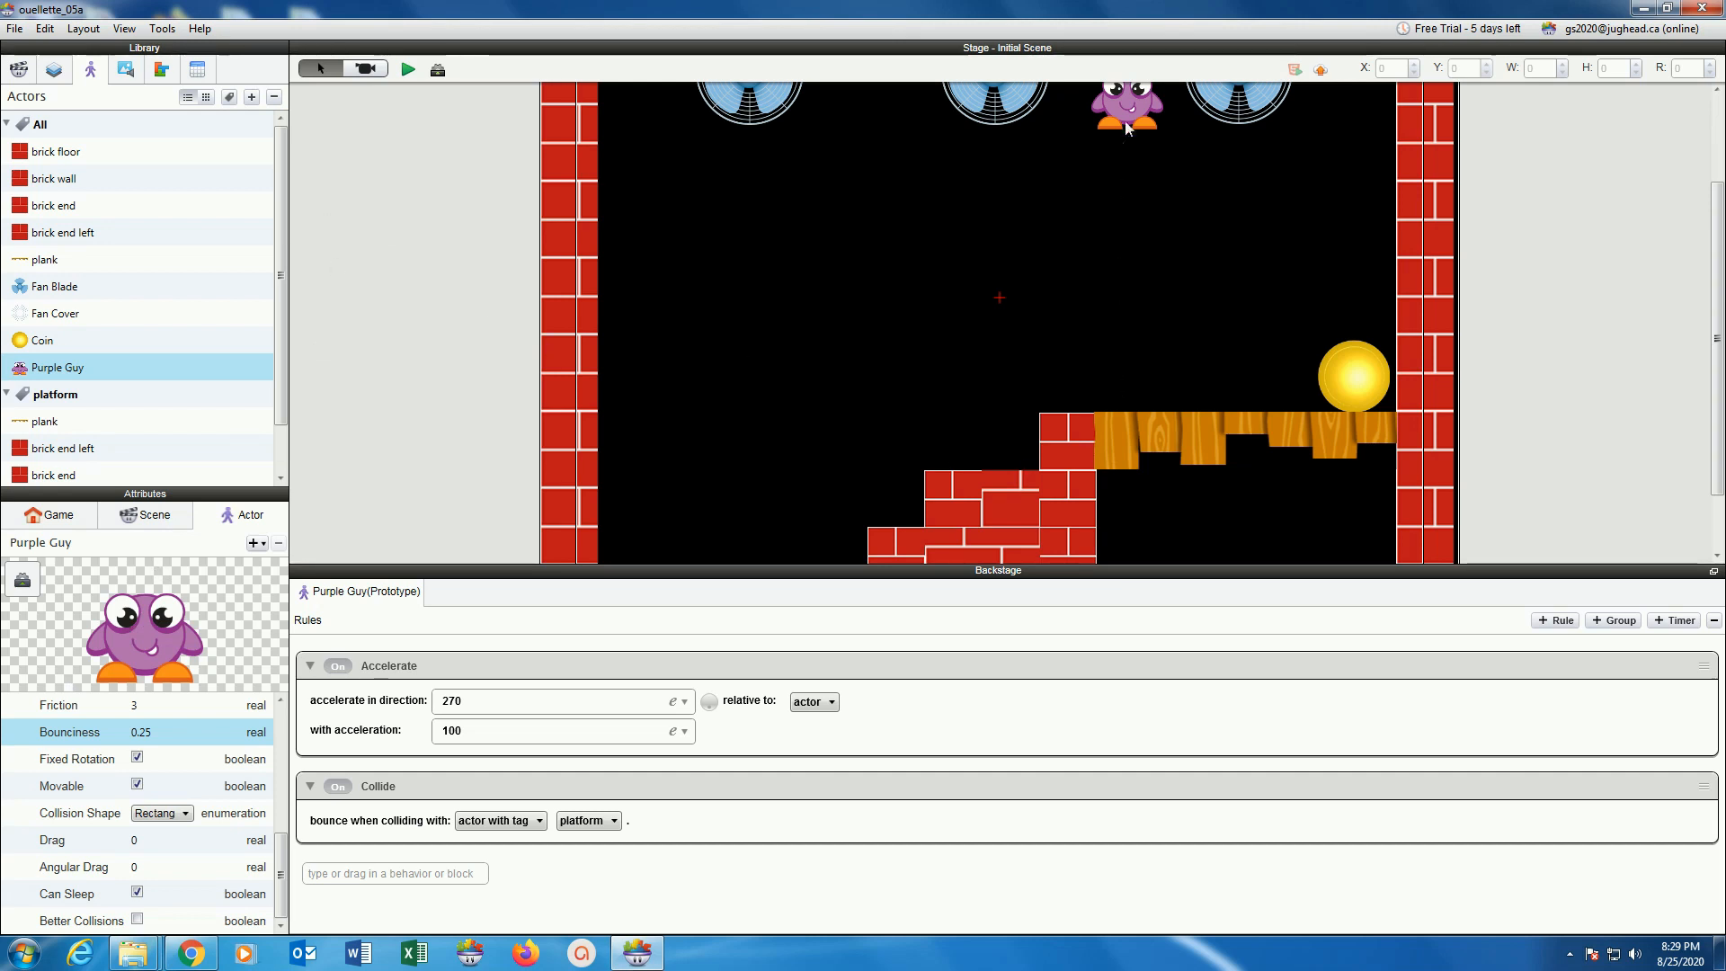
left_click(407, 70)
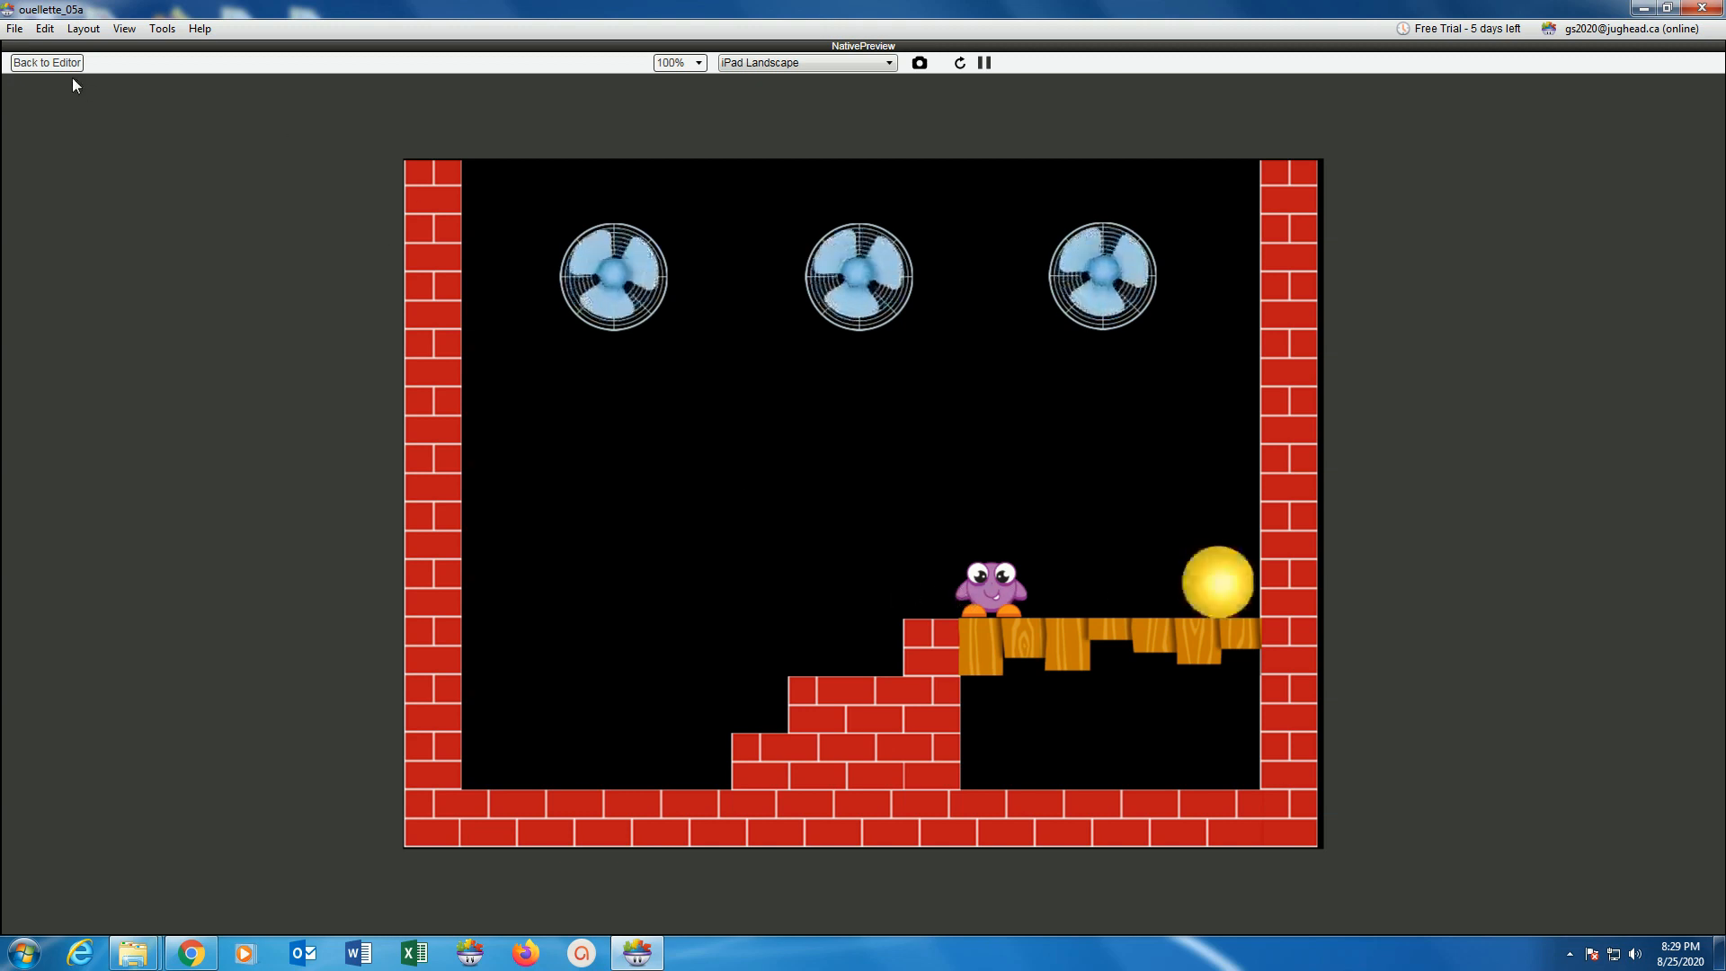
left_click(47, 61)
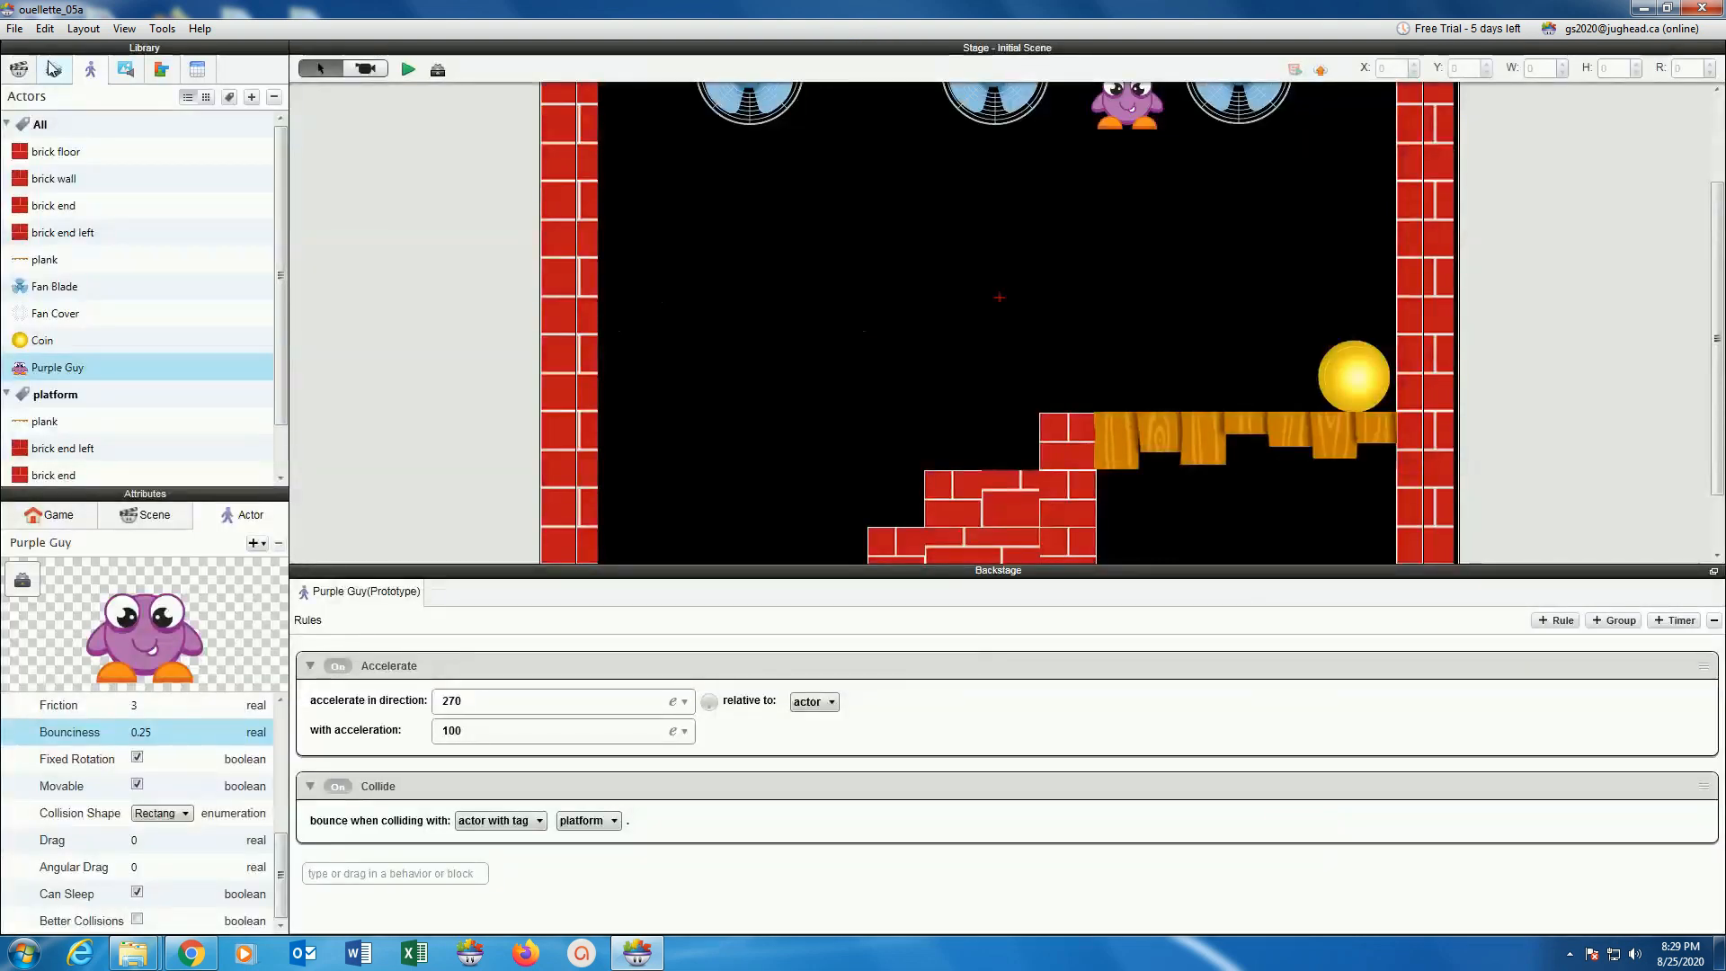
Select Purple Guy in the scene, enlarge the Backstage area and collapse the Accelerate and Collide behaviors.
left_click(1129, 112)
left_click_drag(500, 573, 467, 246)
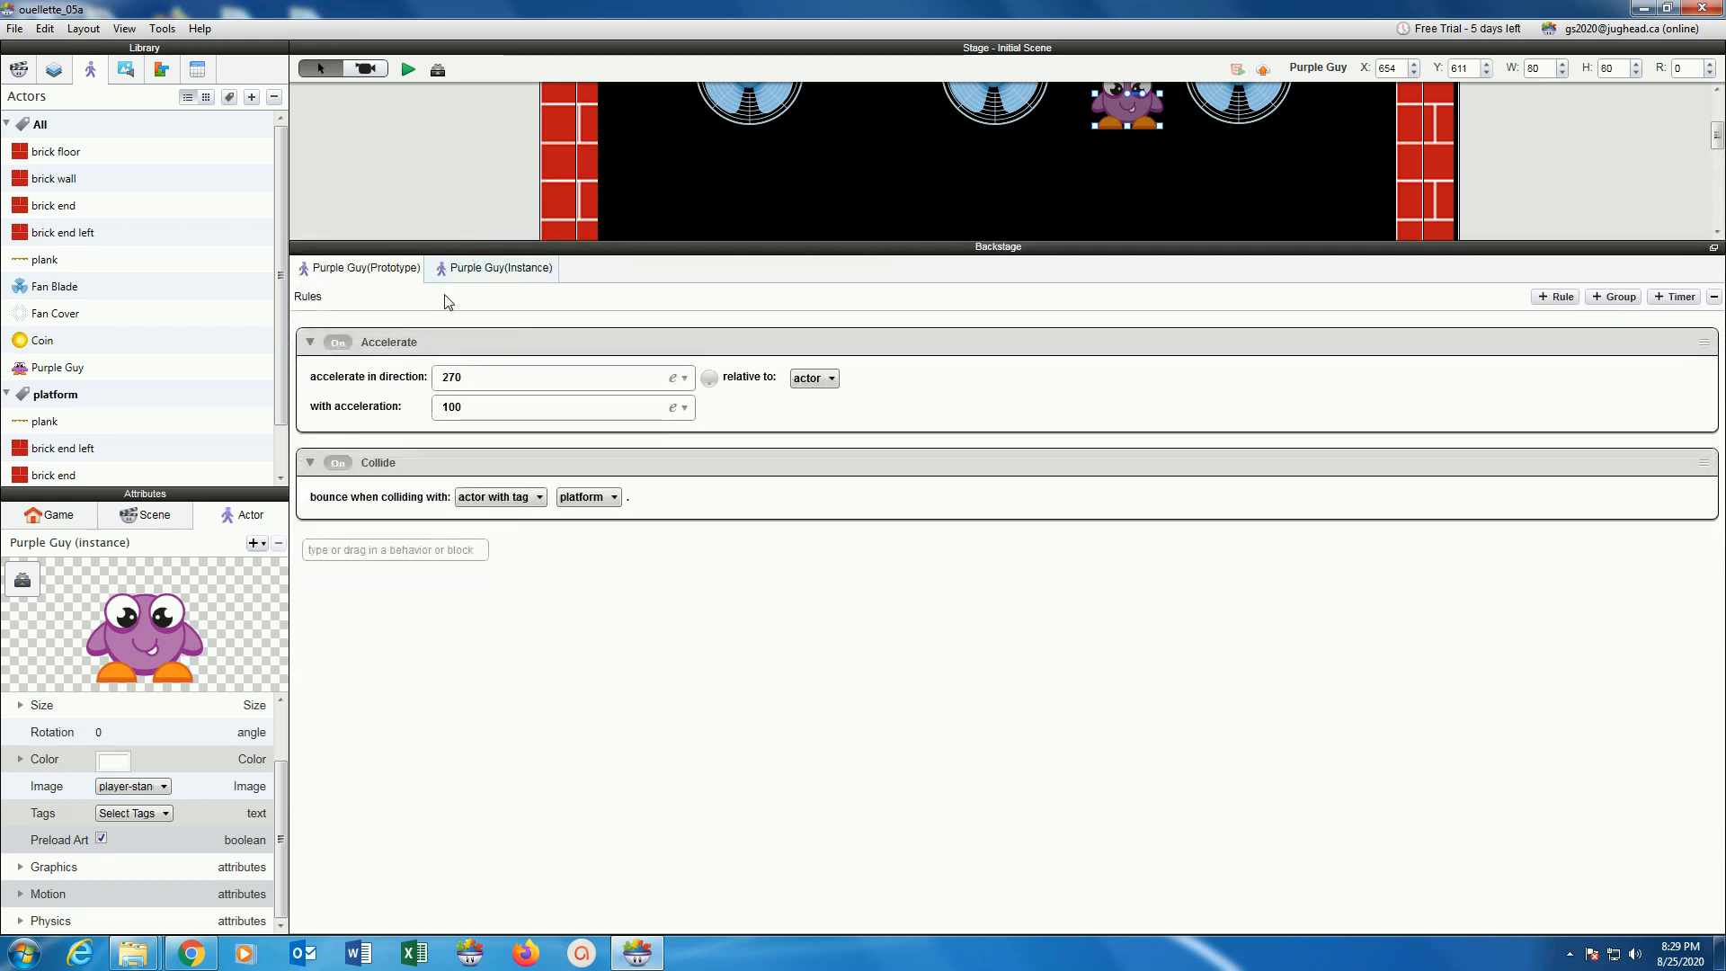
left_click(311, 343)
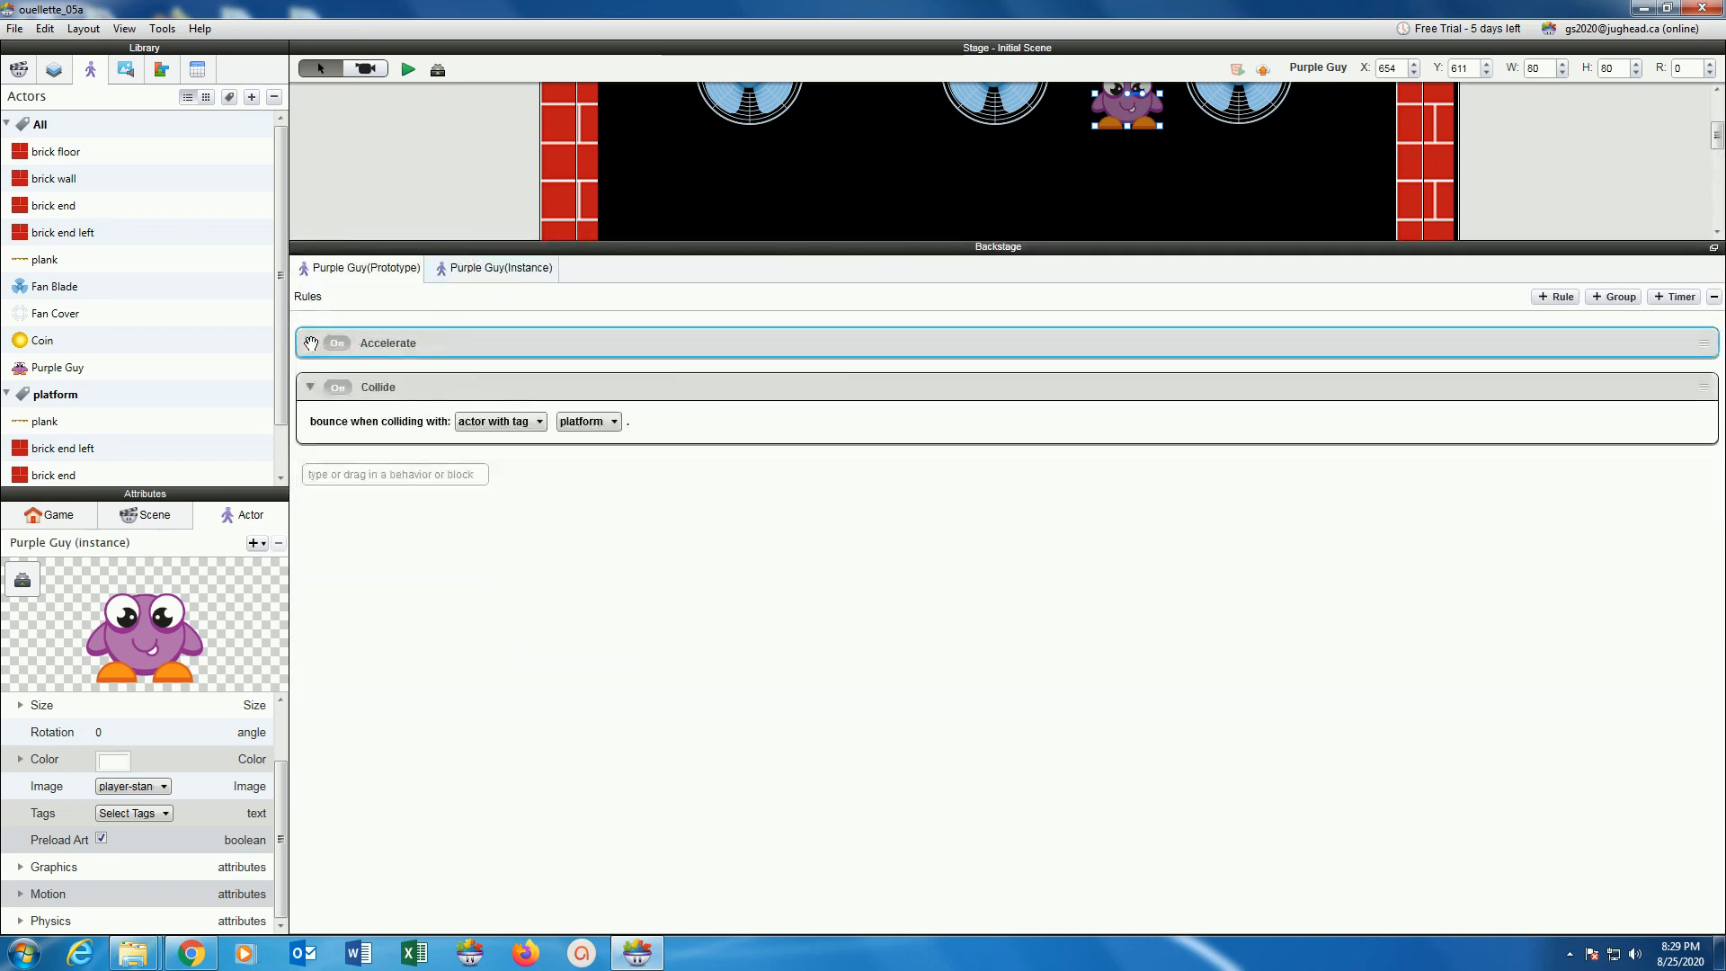
left_click(310, 387)
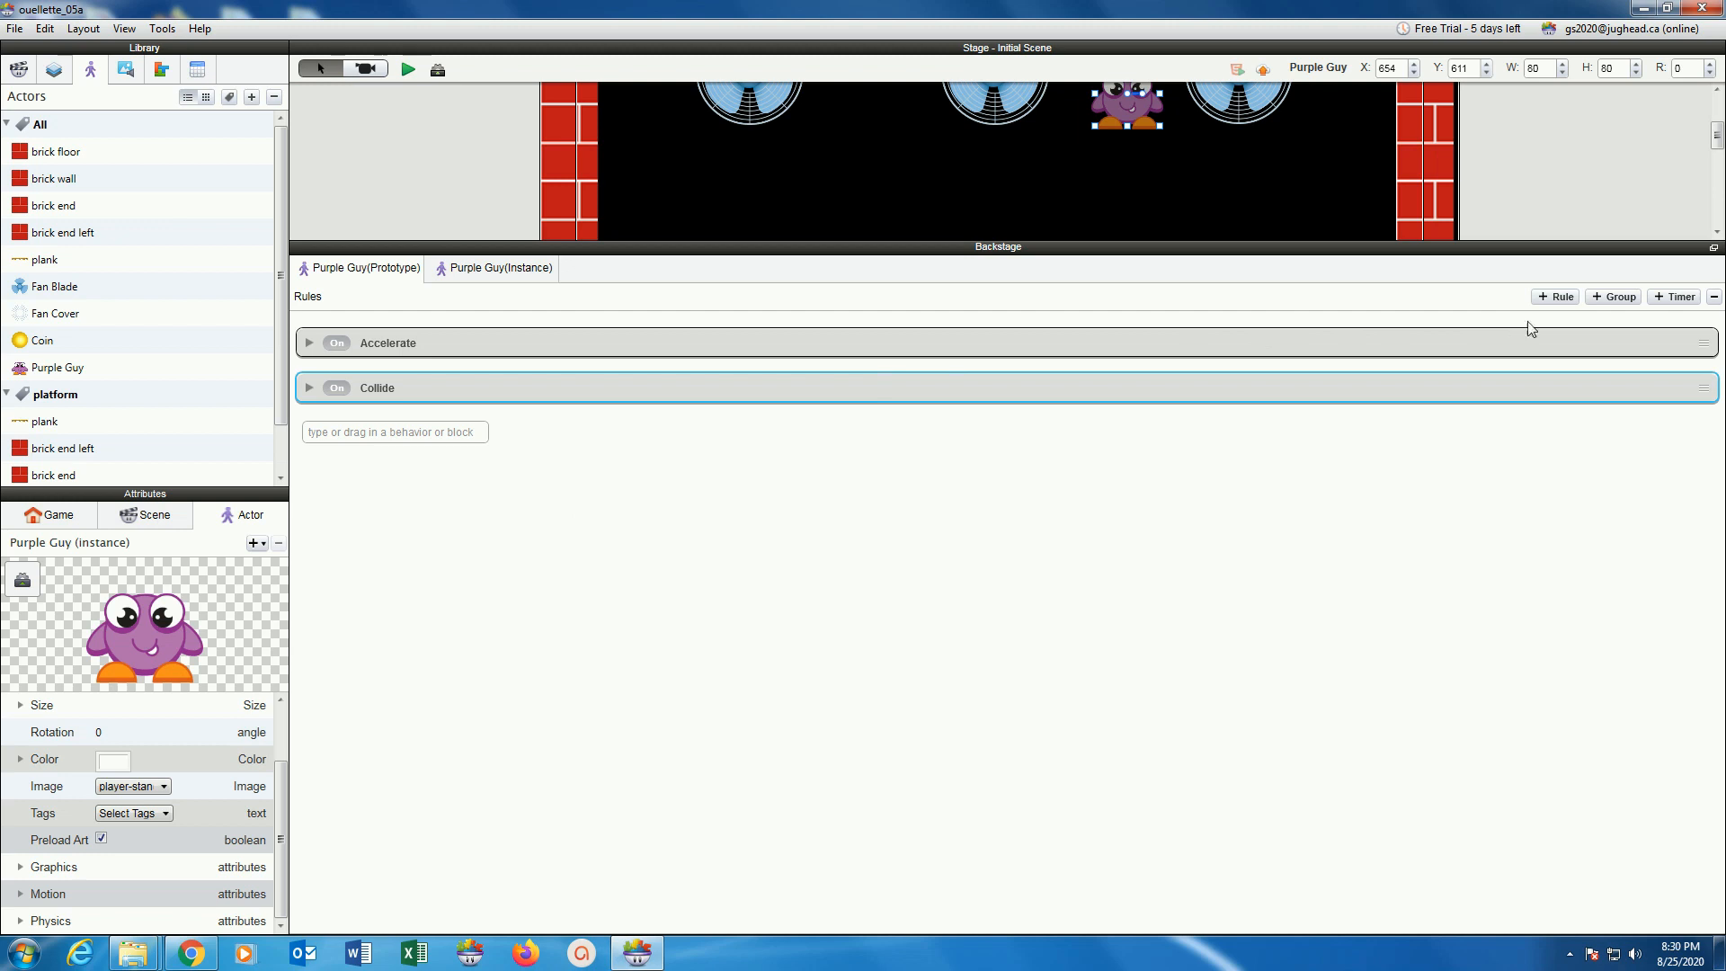
Add a rule to Purple Guy's prototype with a Collision condition for overlapping or colliding with actors with tag platform.
left_click(1559, 296)
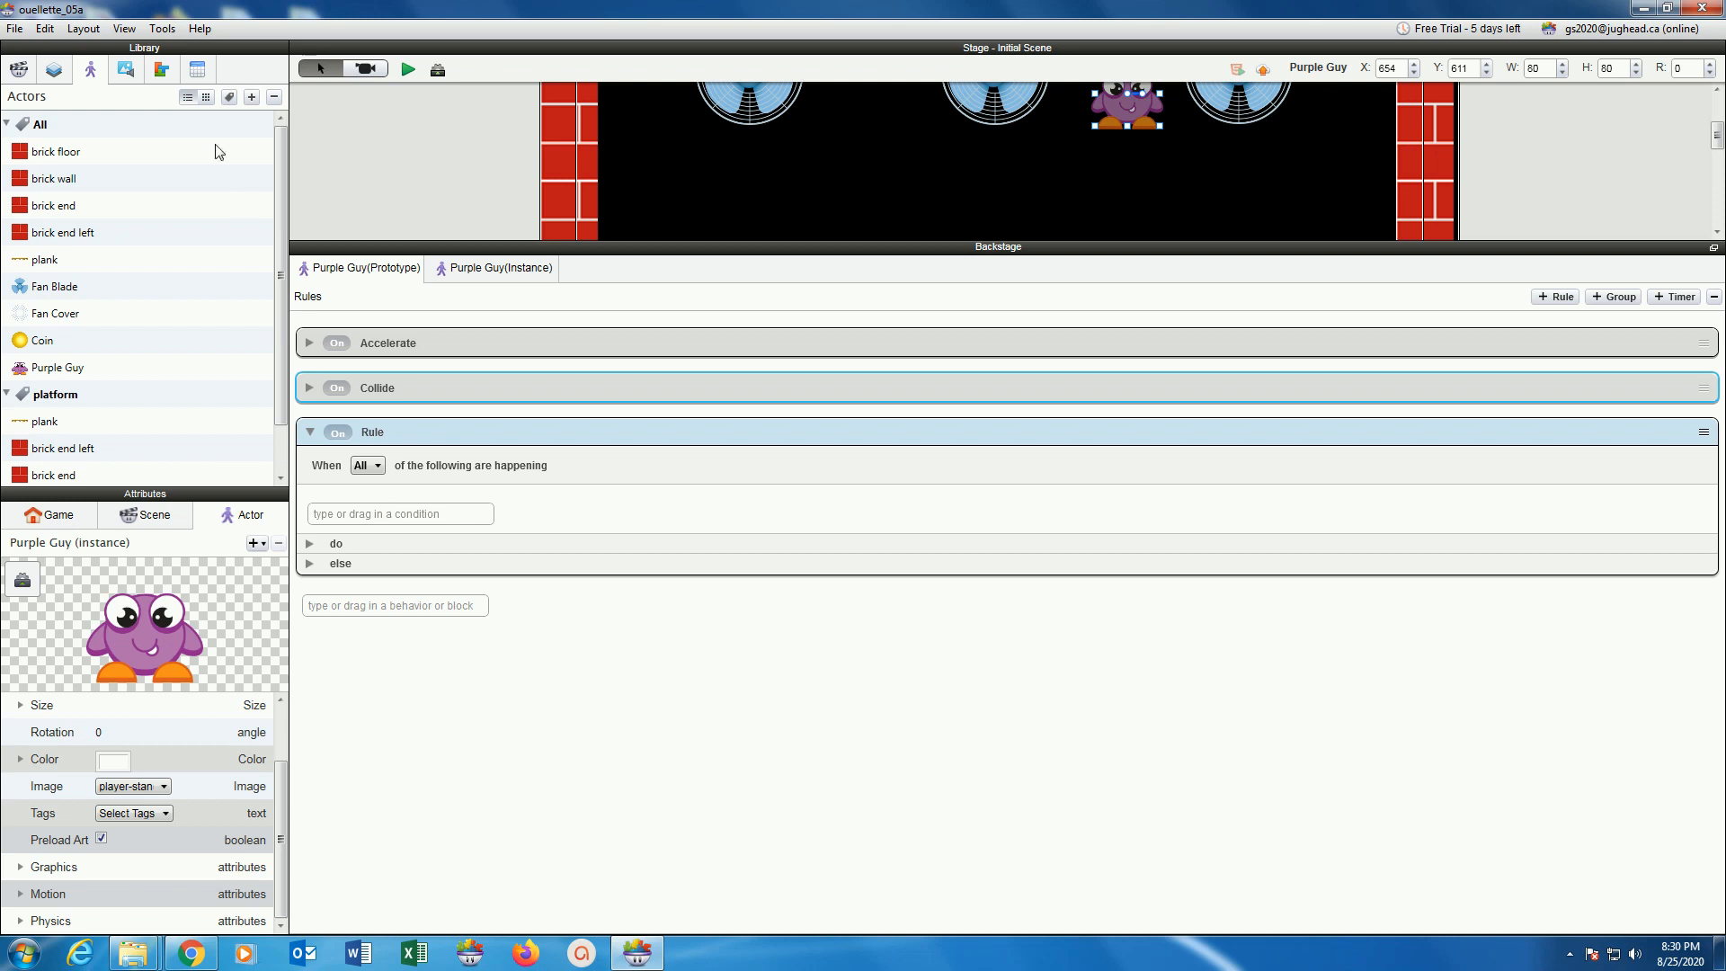
left_click(162, 69)
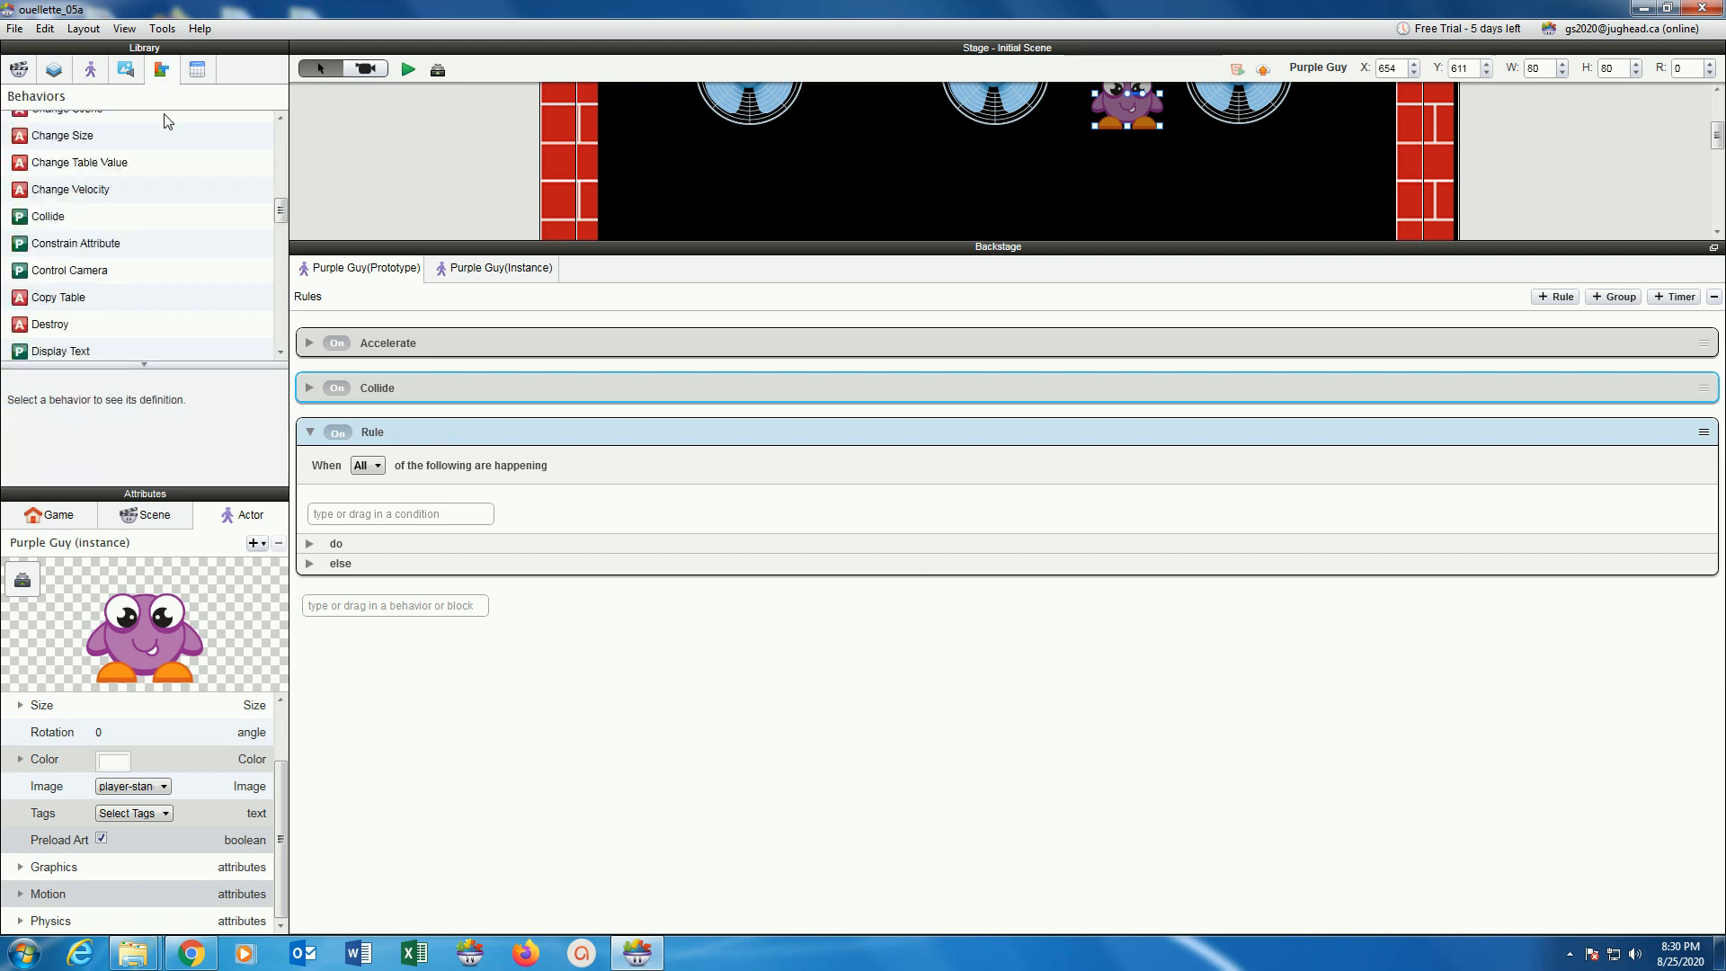
left_click_drag(243, 216, 446, 514)
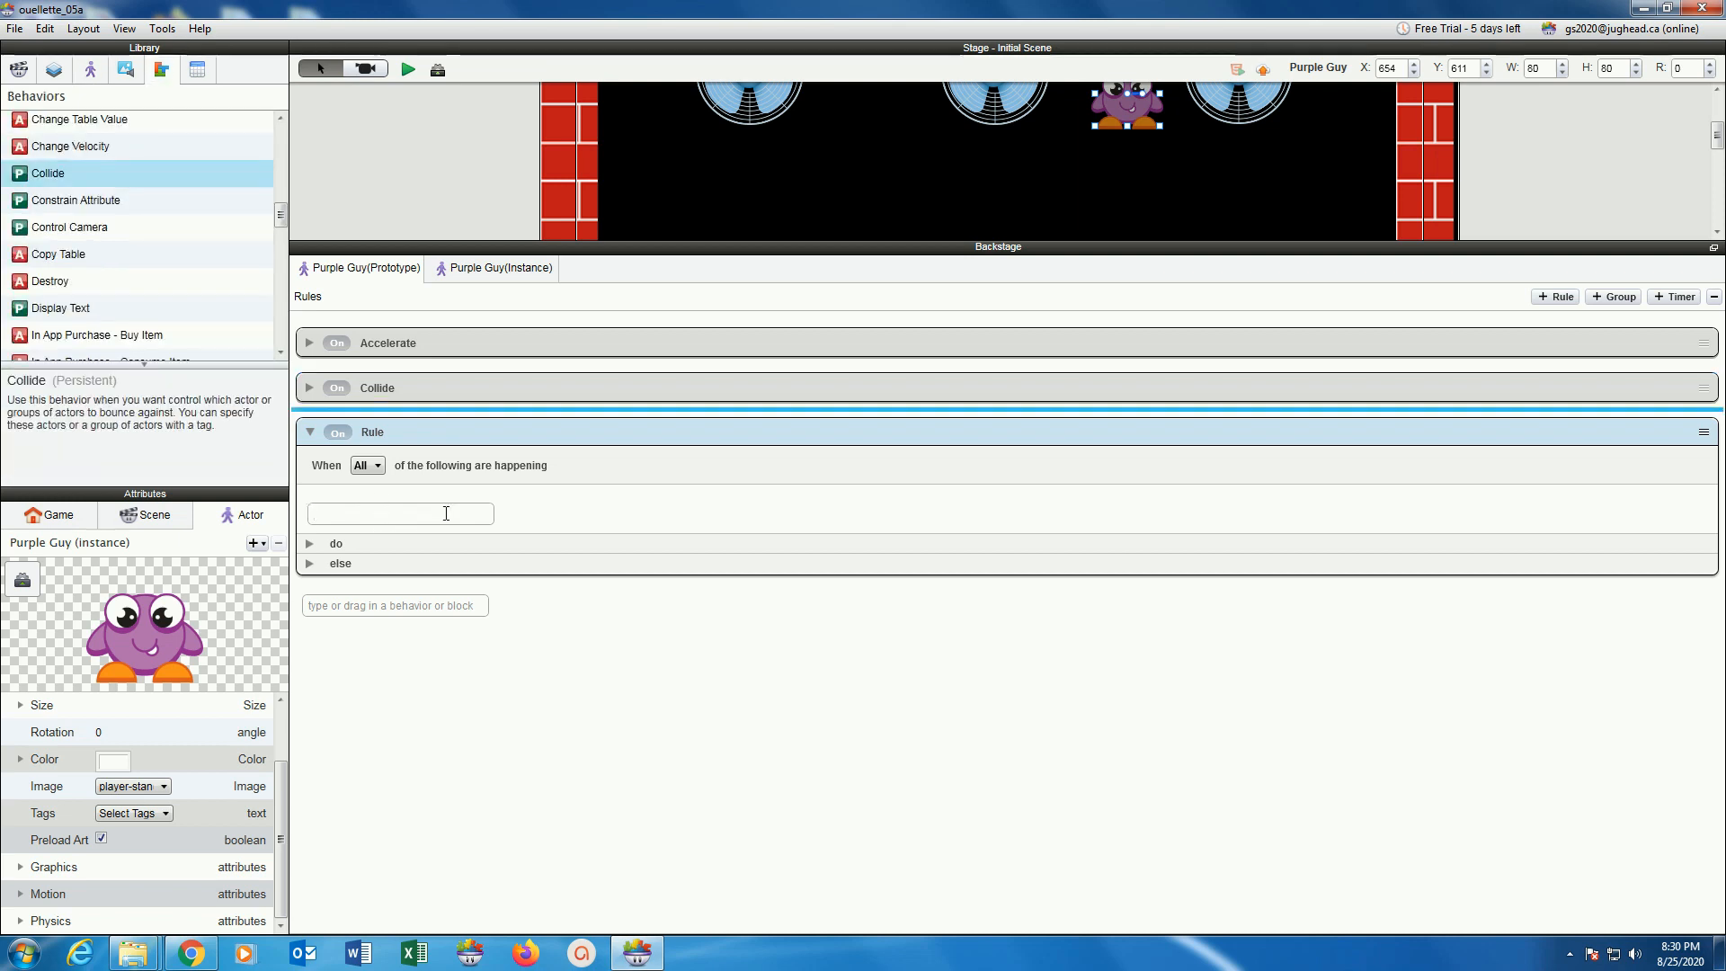
type("collision")
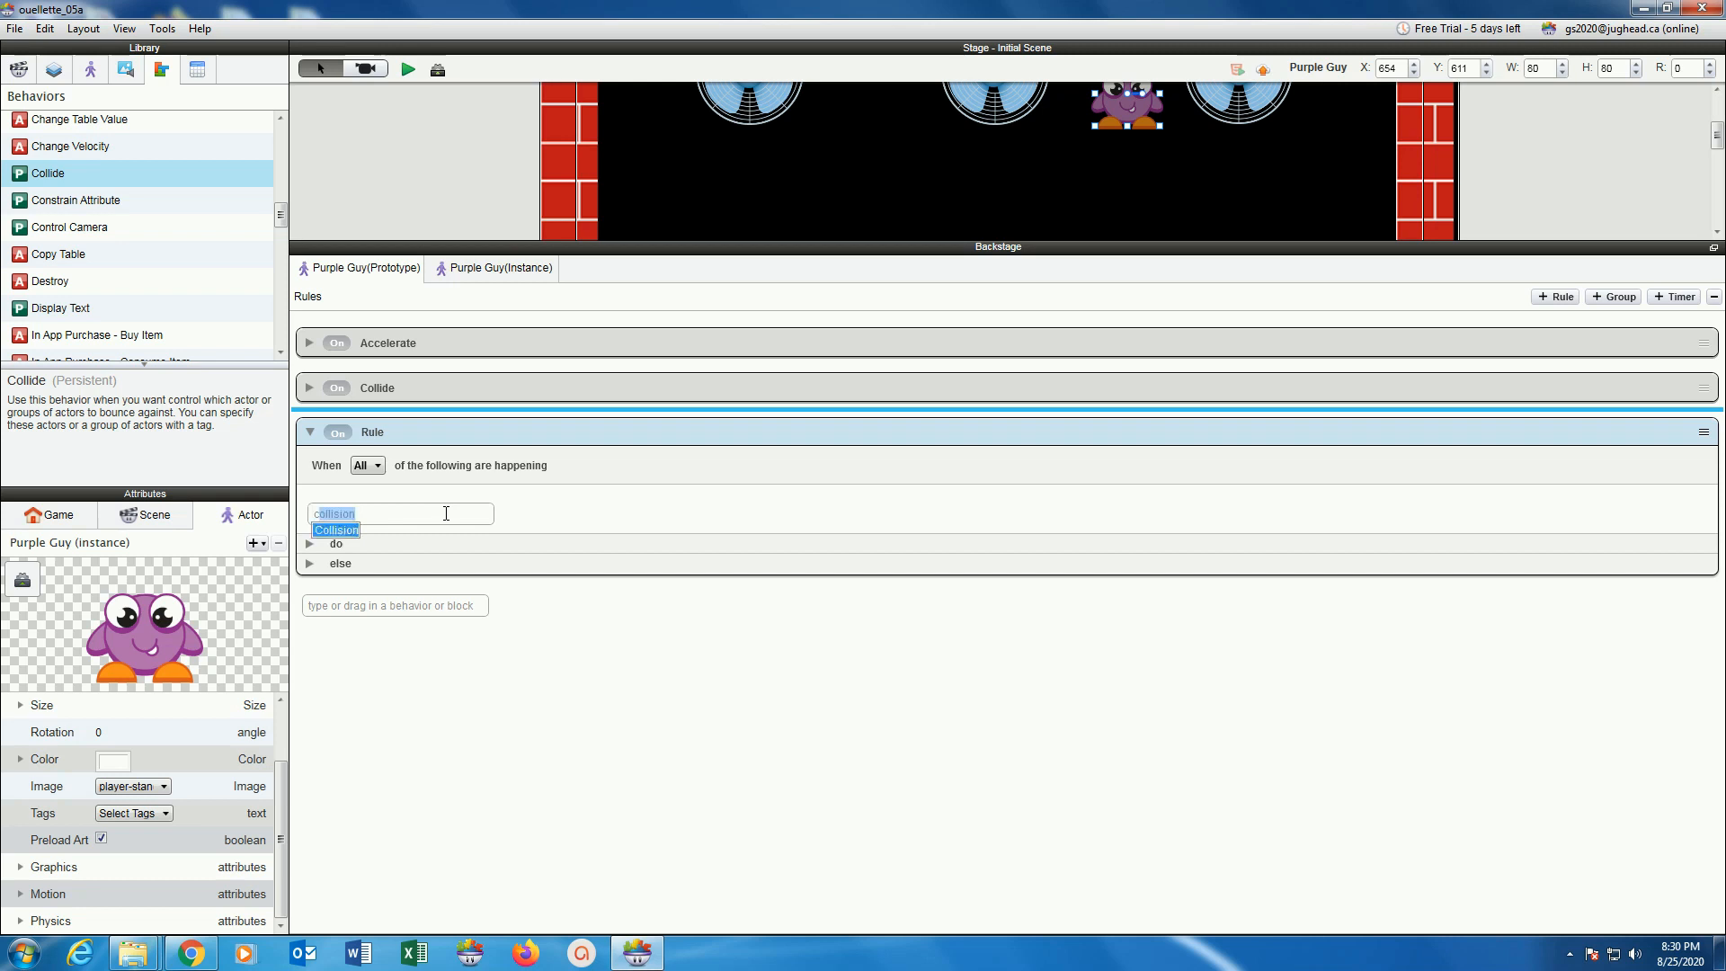
key("Return")
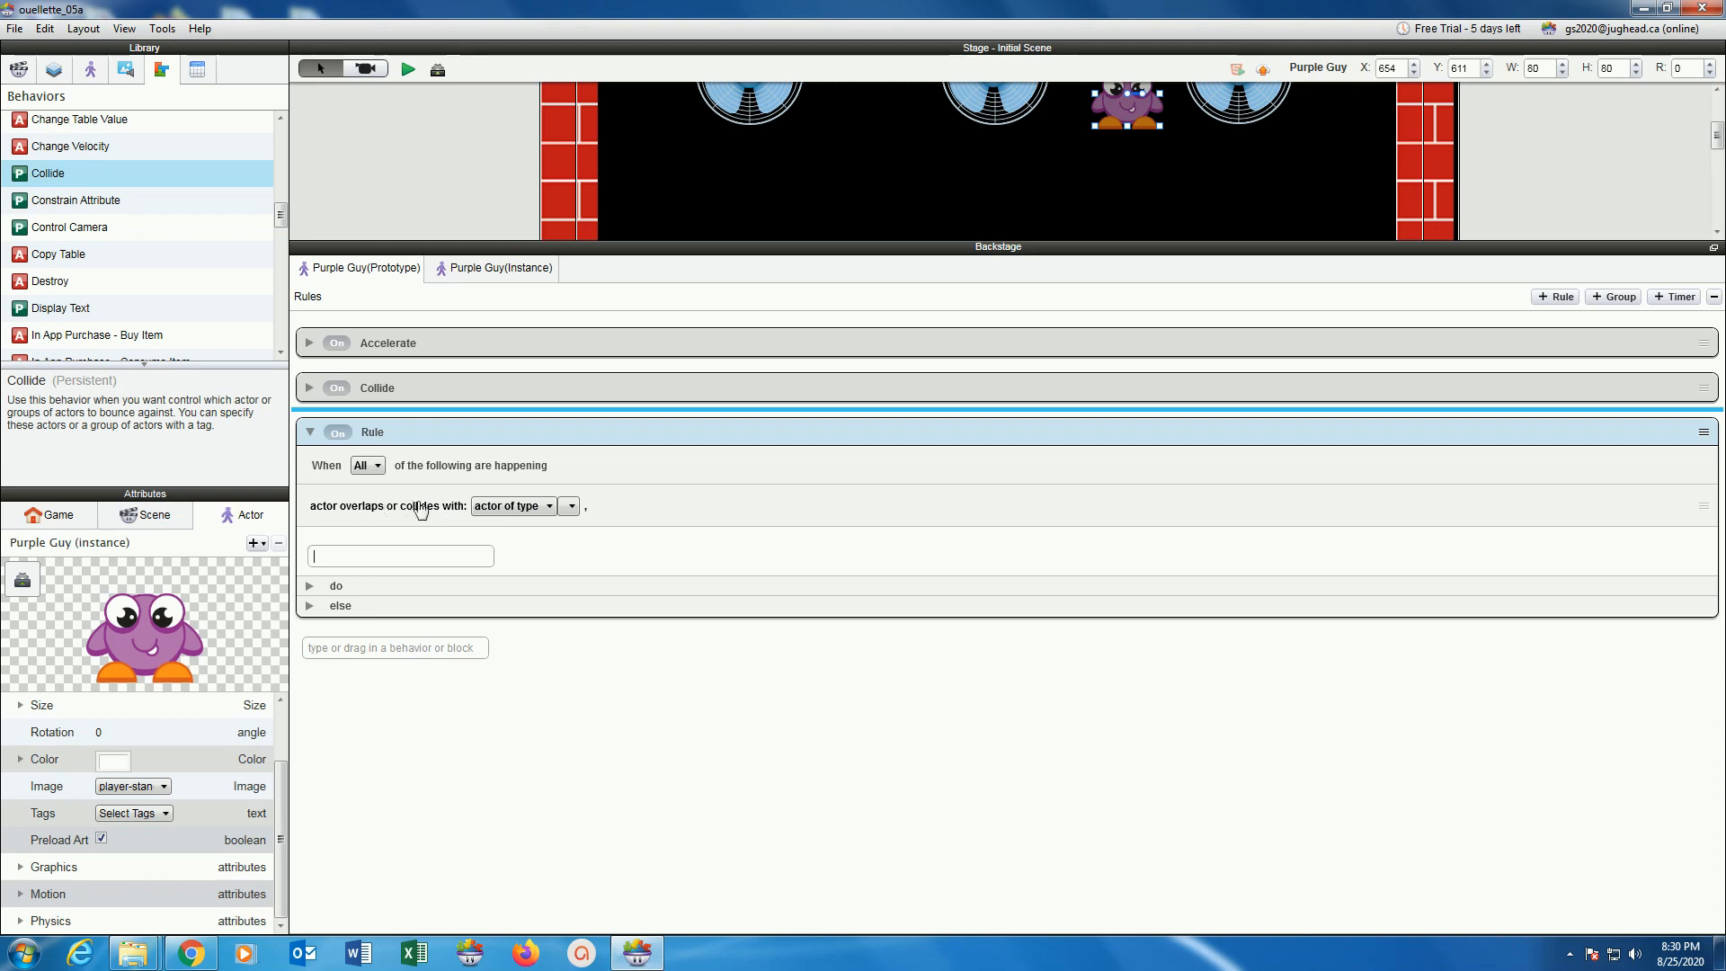
left_click(546, 507)
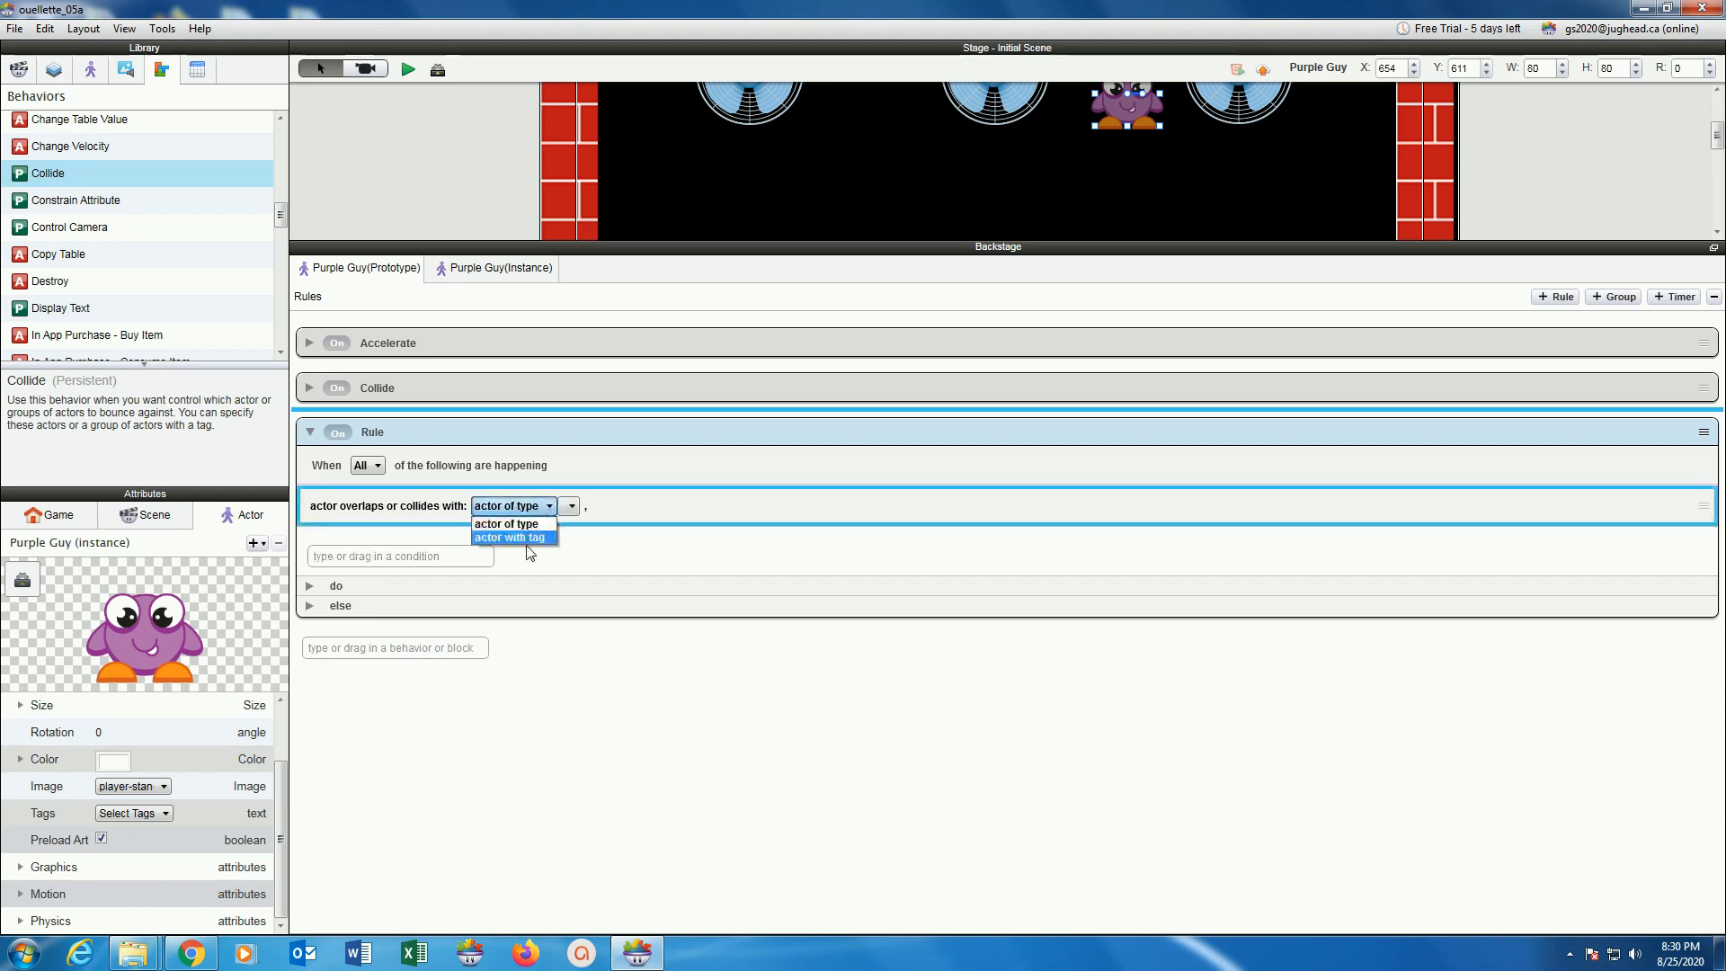
left_click(529, 538)
left_click(577, 506)
left_click(582, 524)
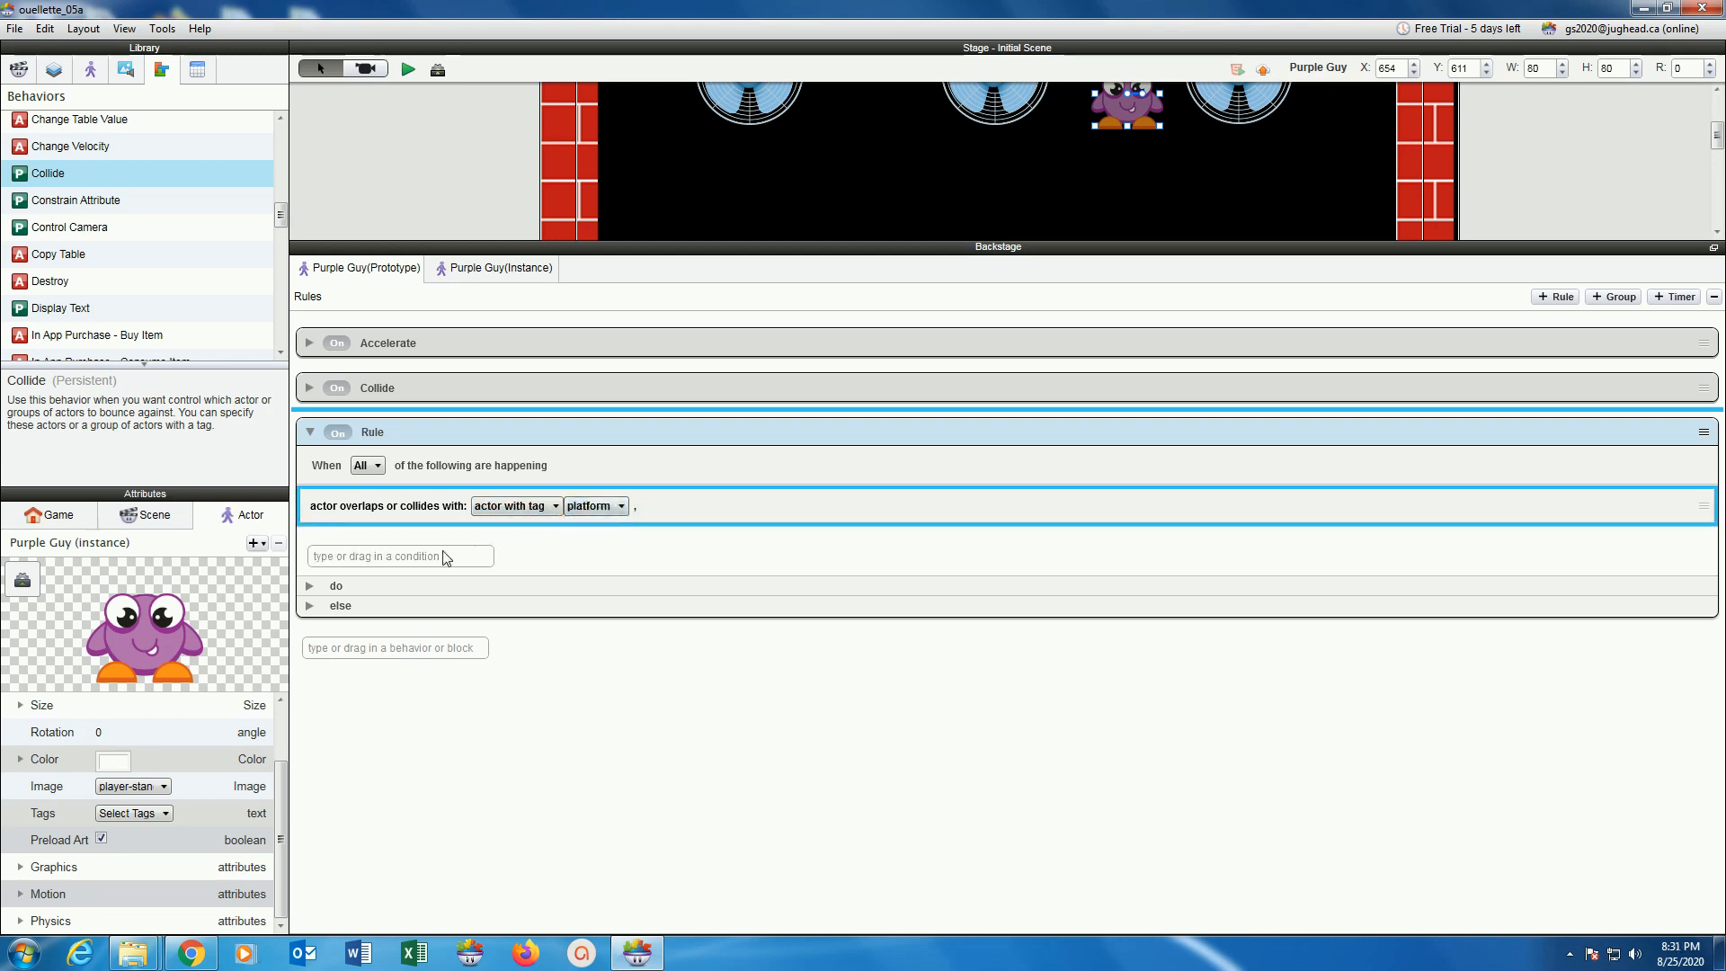
Add a Key condition to the new rule that requires the right arrow key to be down.
left_click(361, 552)
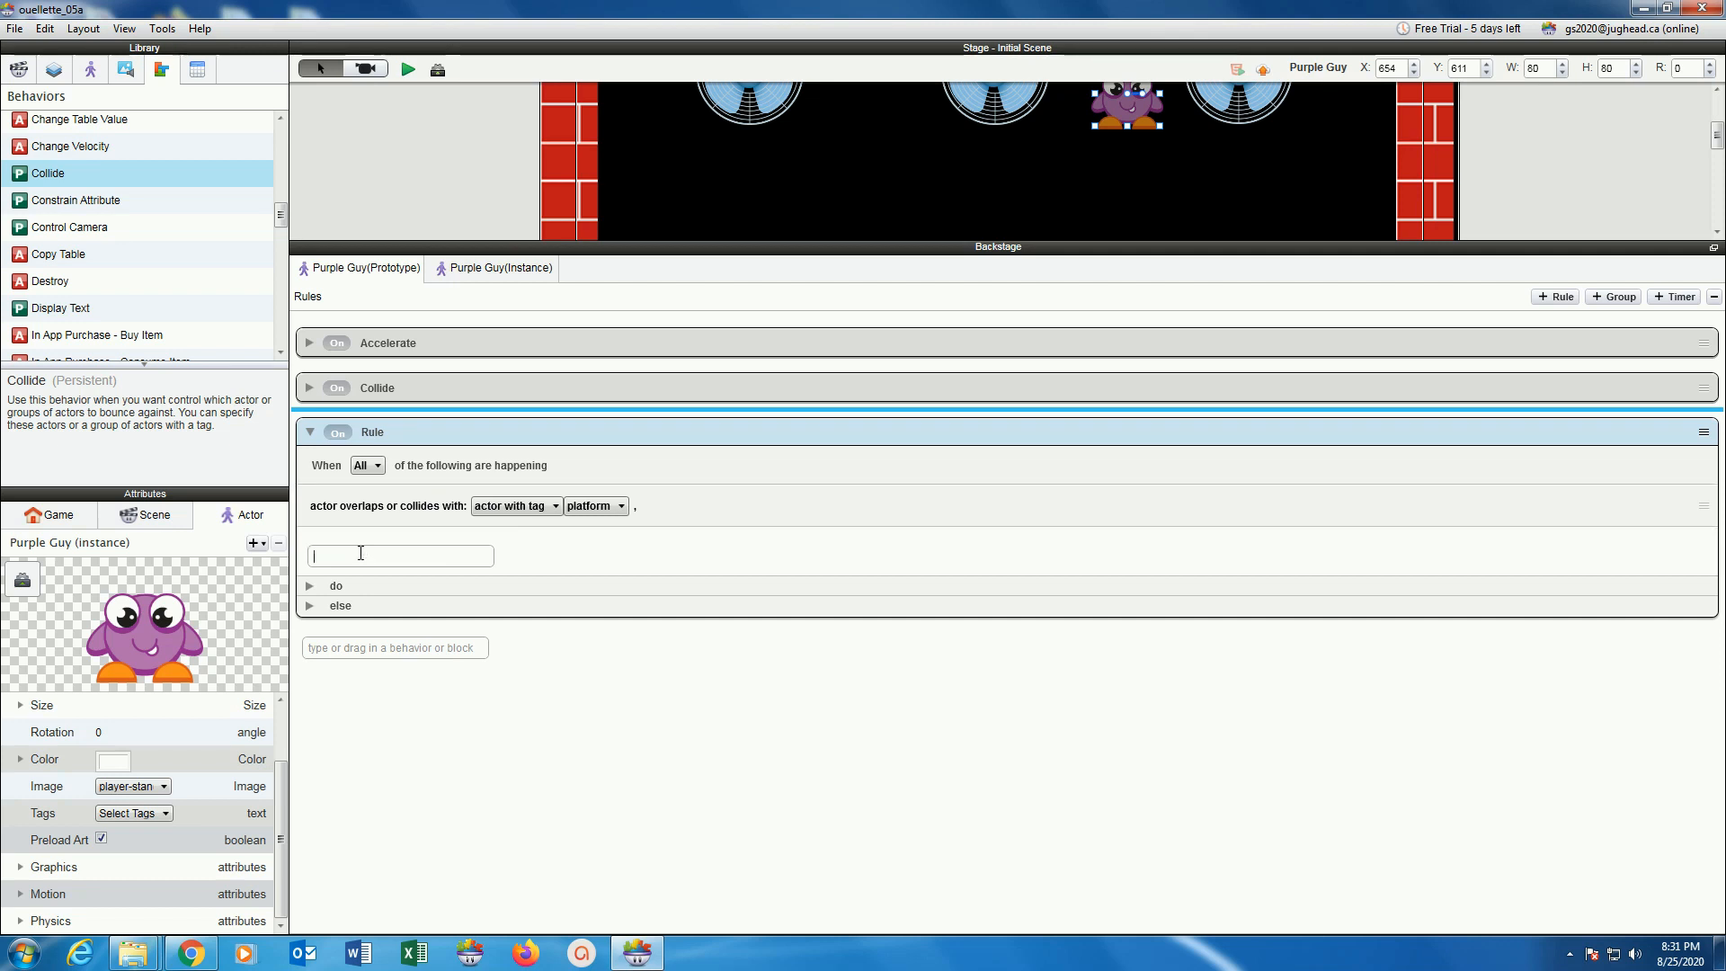
type("key")
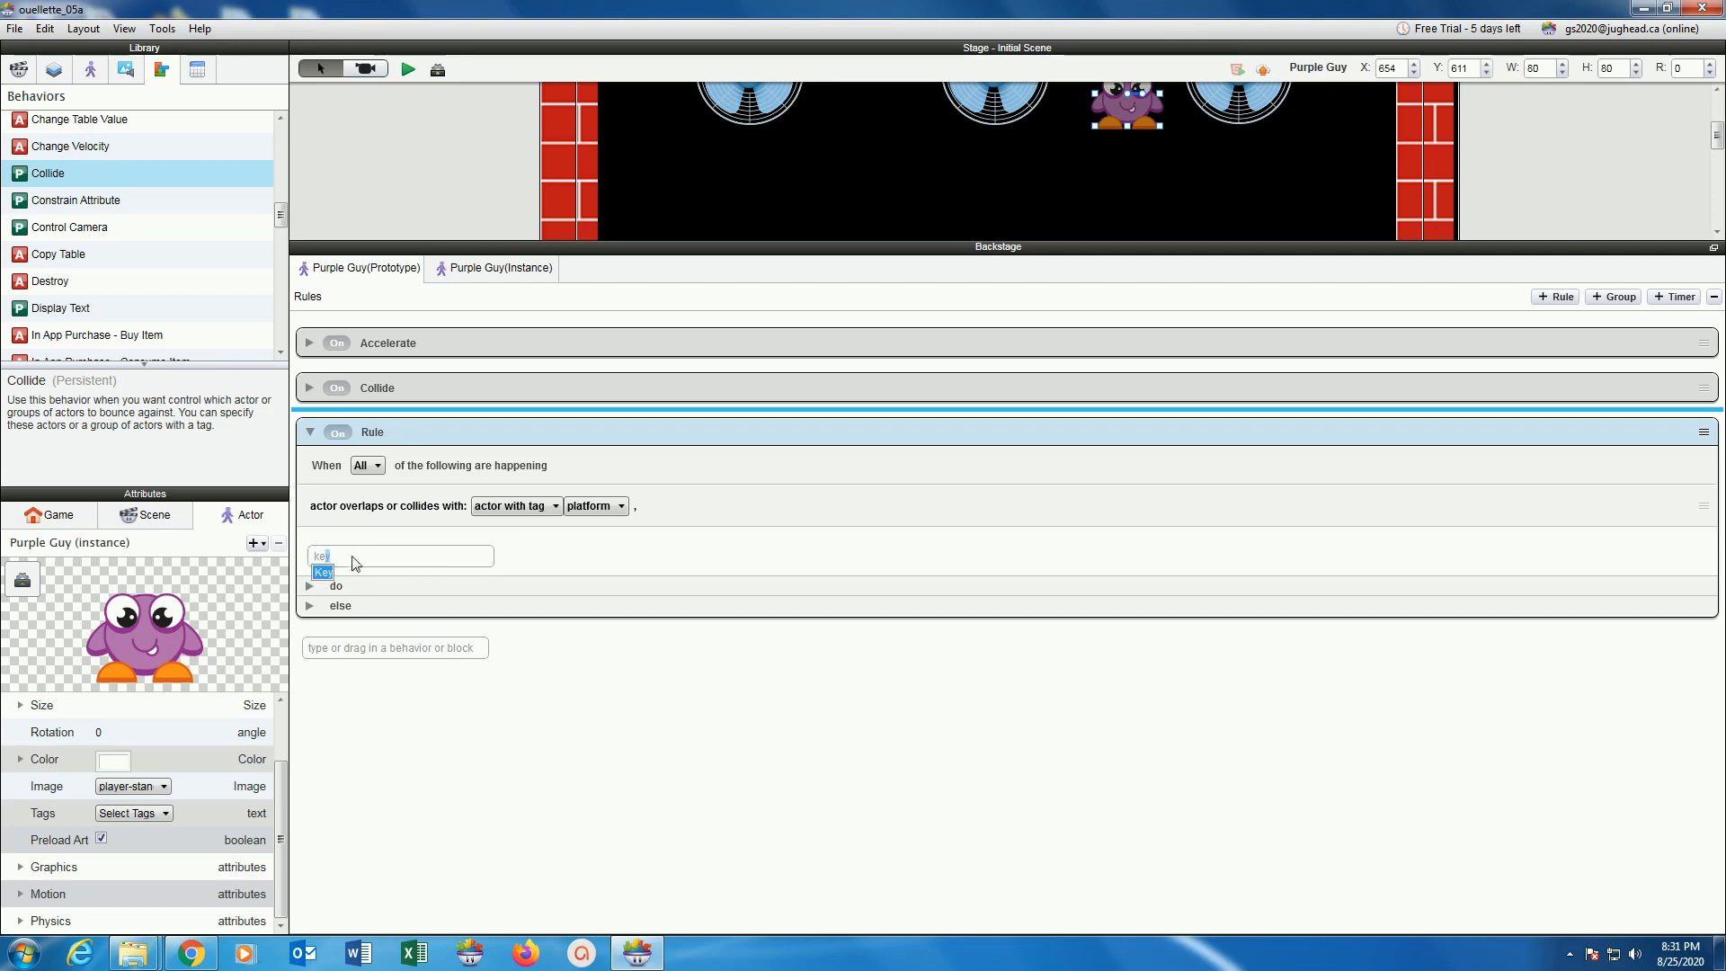
left_click(322, 572)
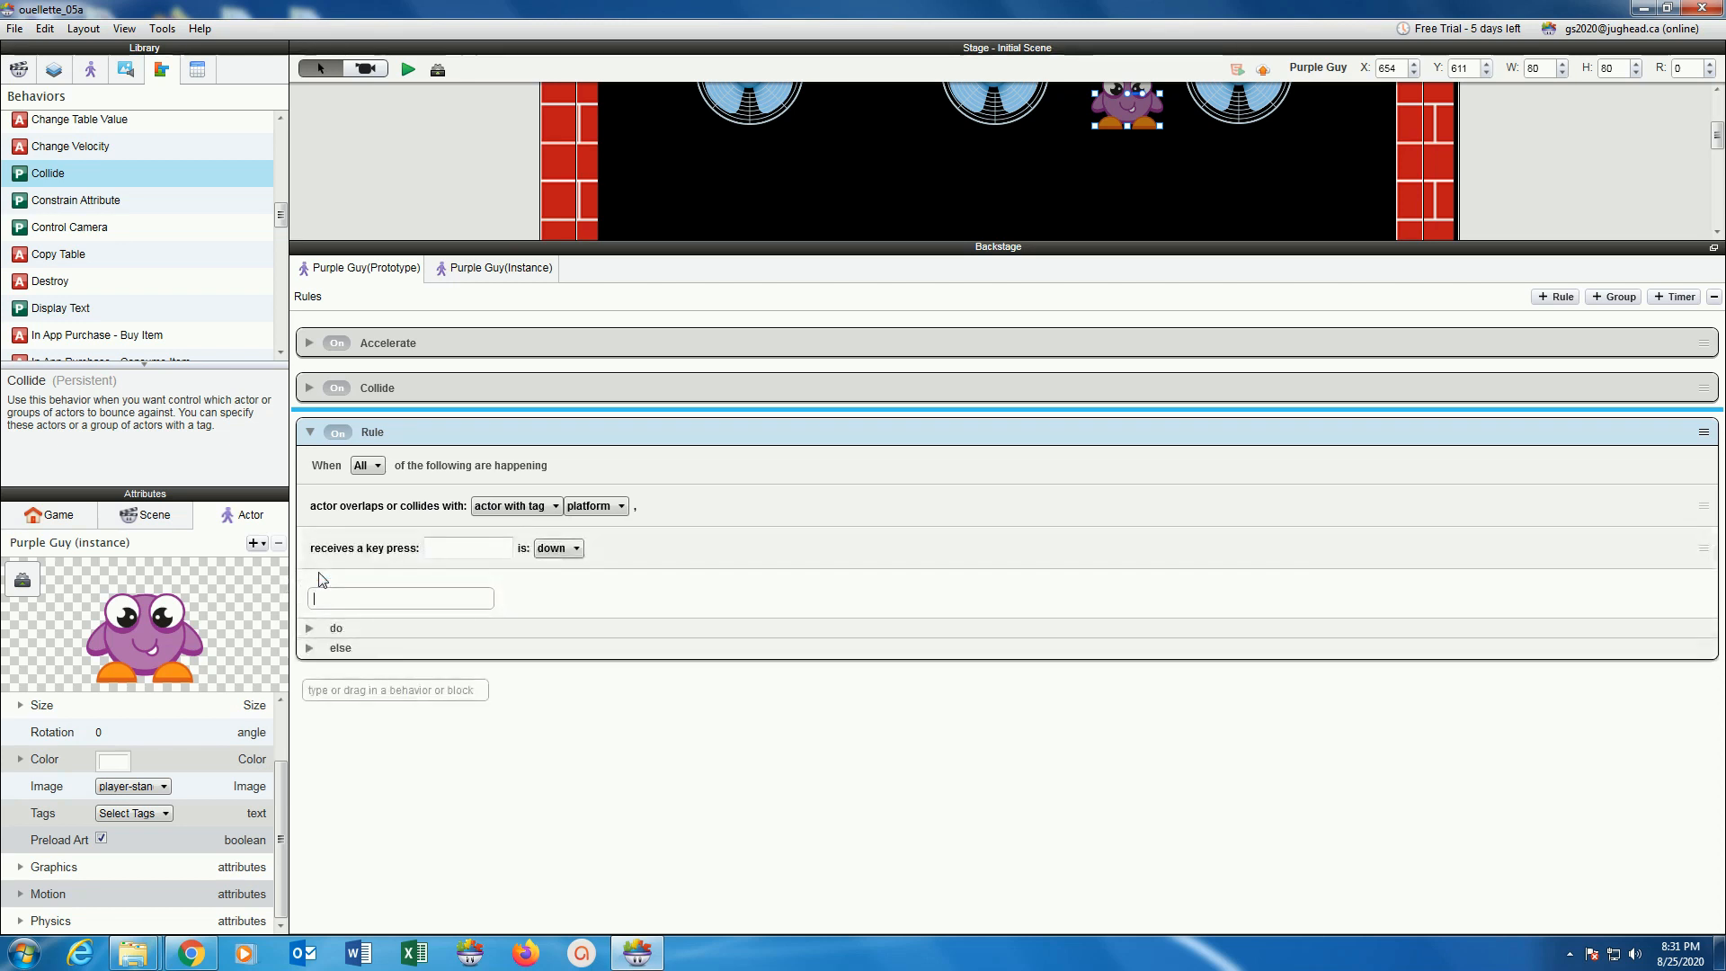
left_click(435, 545)
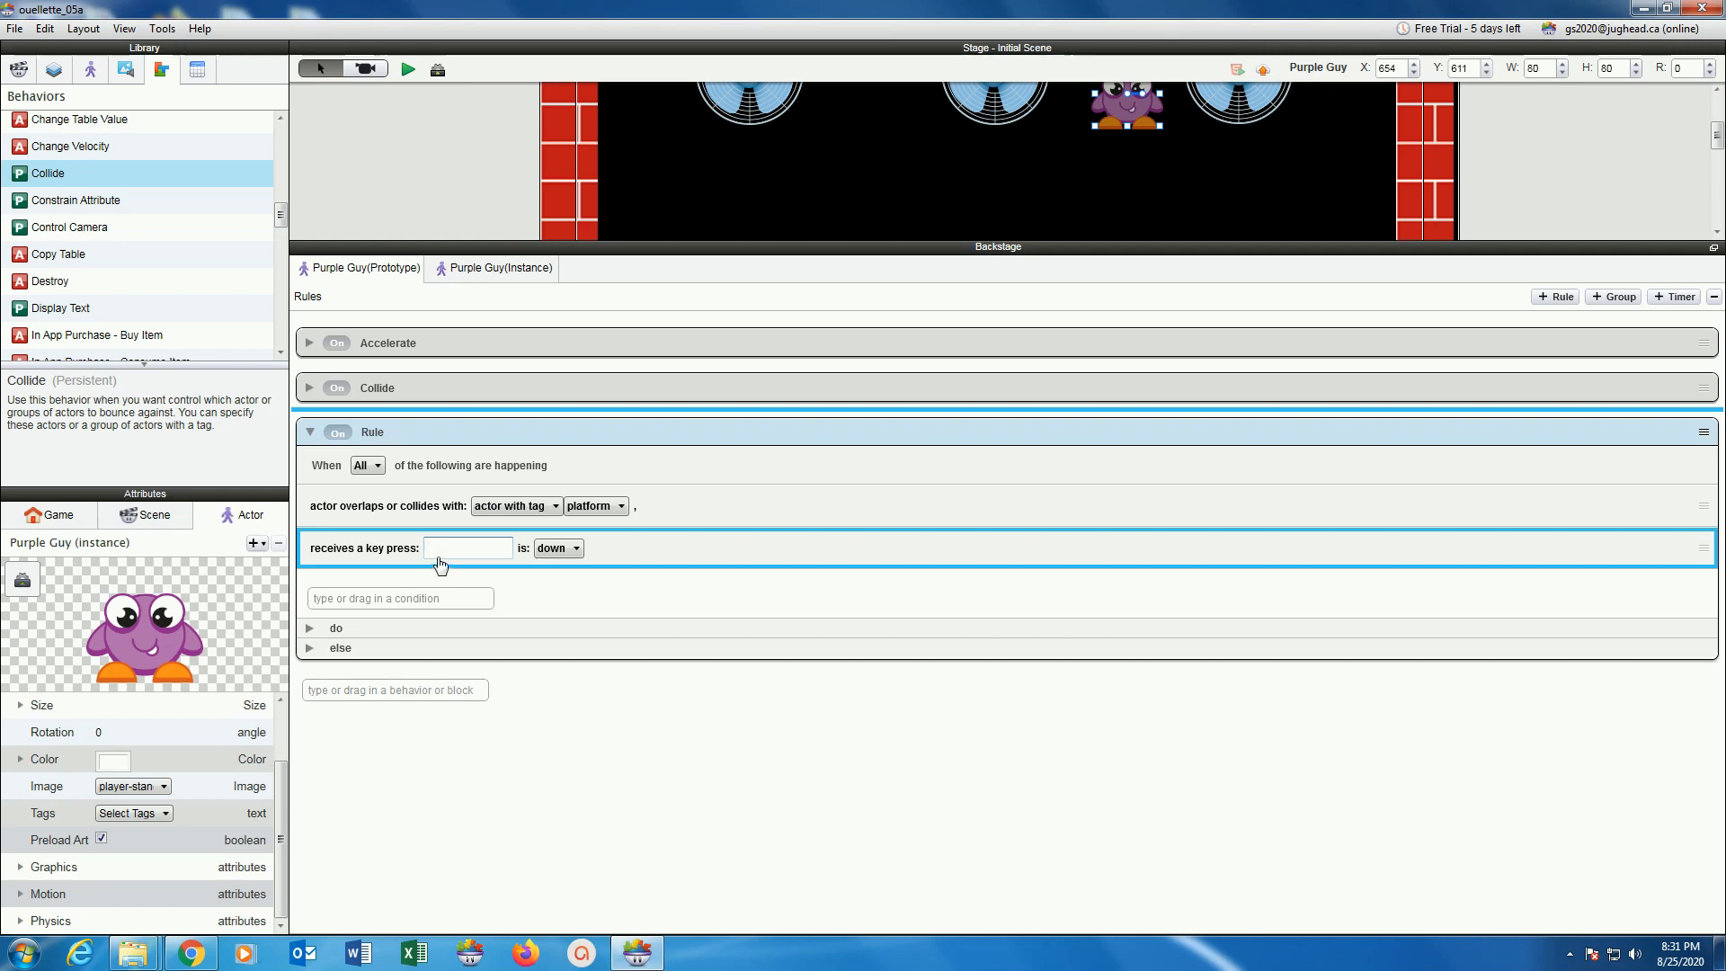
key("Right")
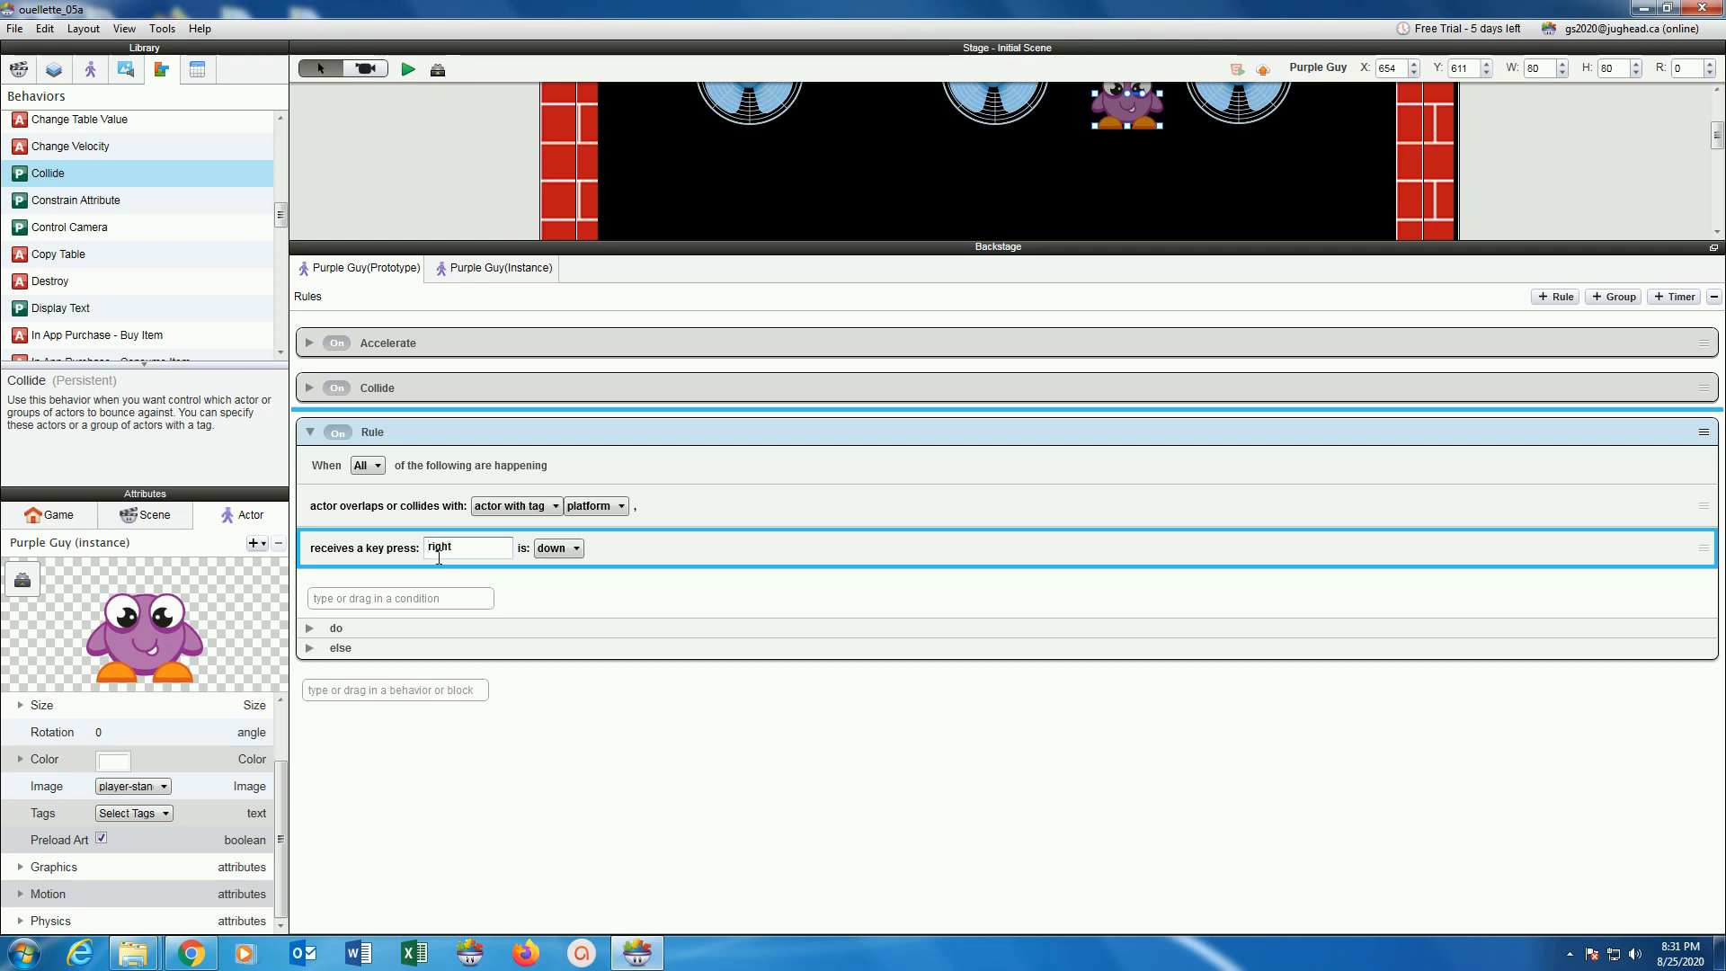
Add a Move behavior to the do section of the right-key rule, with its speed set to 200.
left_click(310, 628)
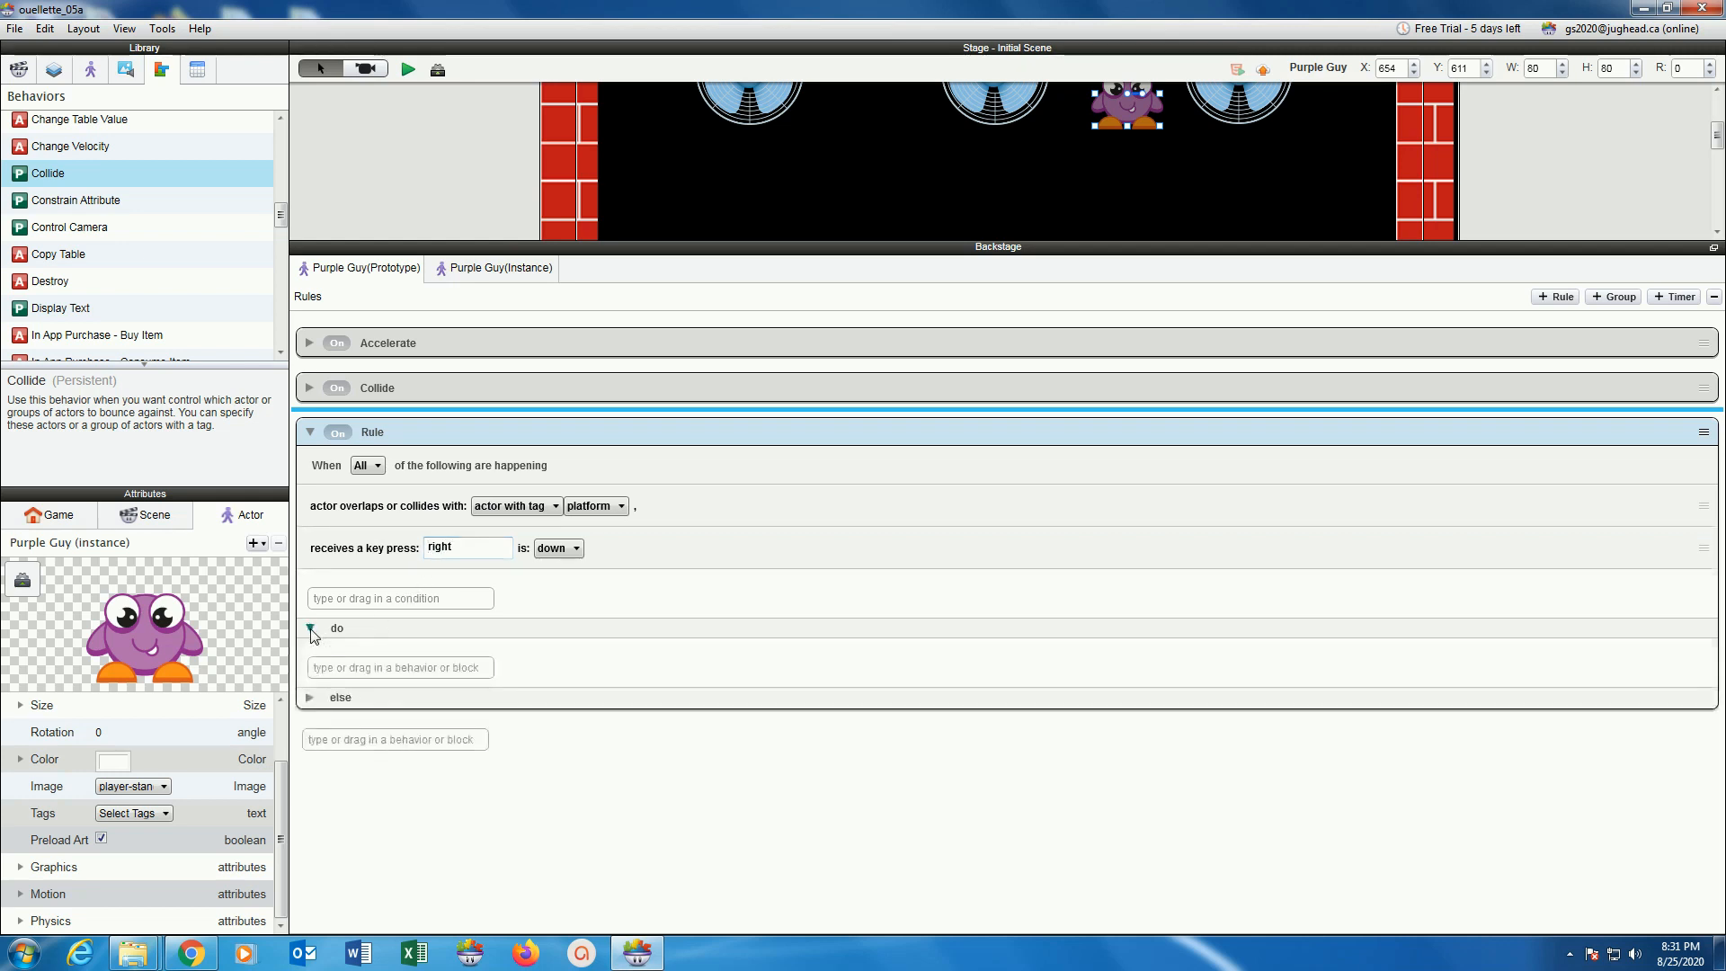
scroll(114, 227, "down", 5)
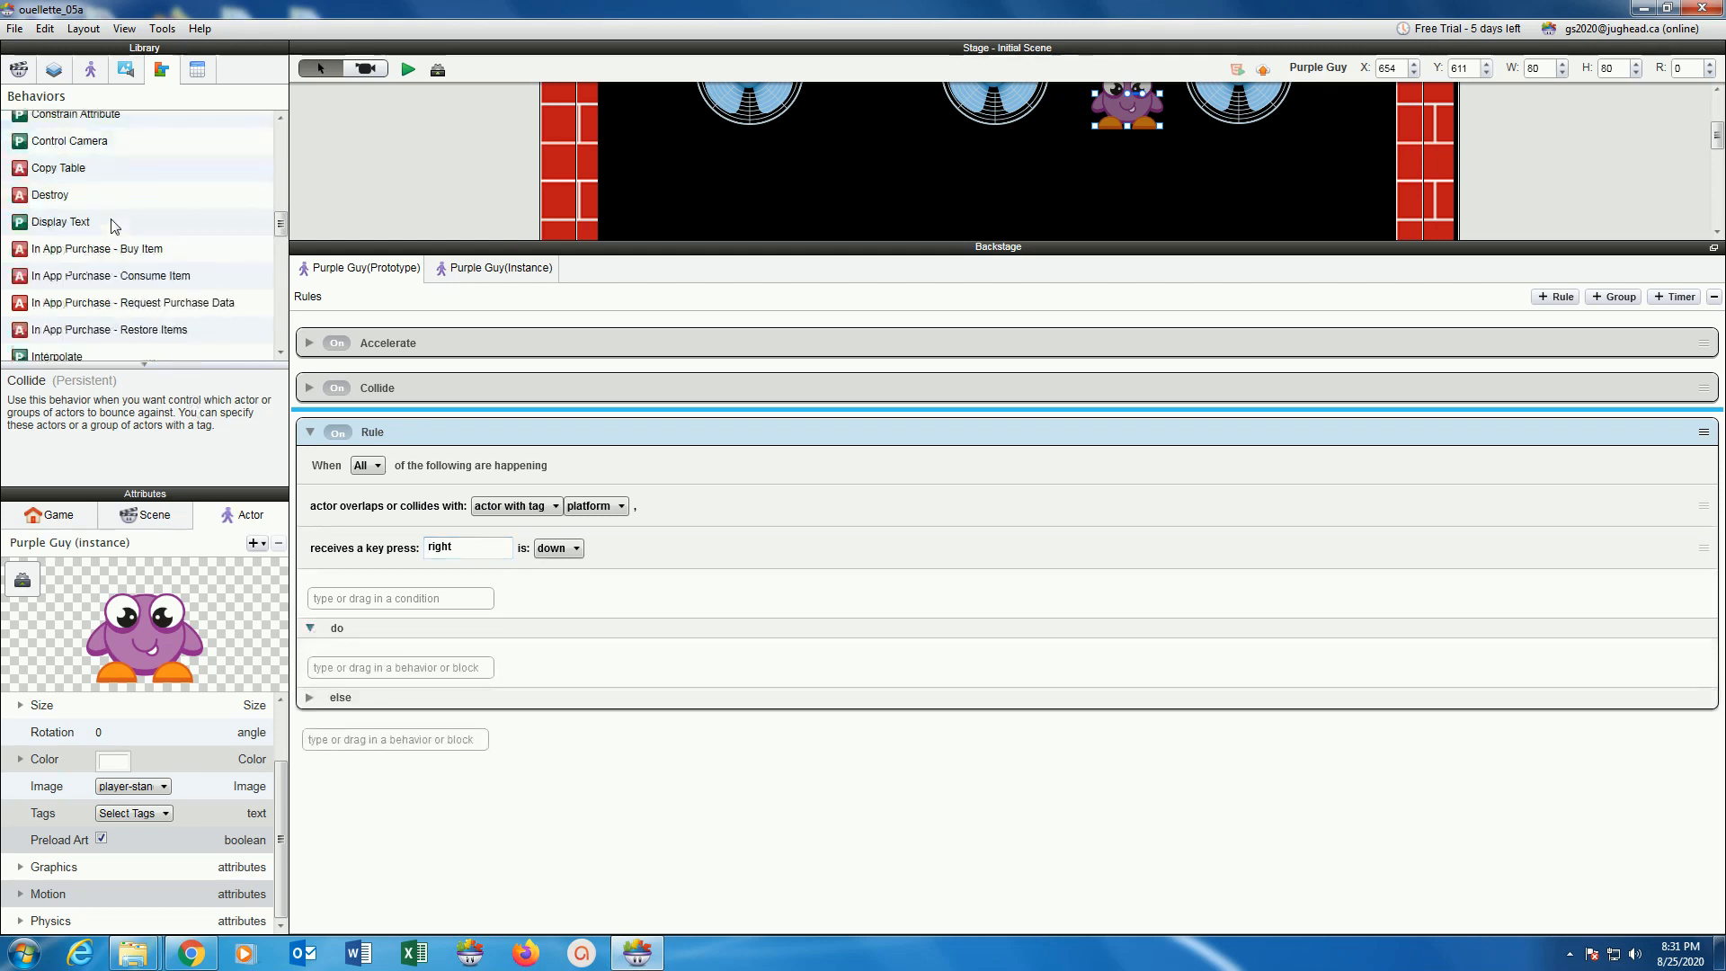
scroll(114, 227, "down", 1)
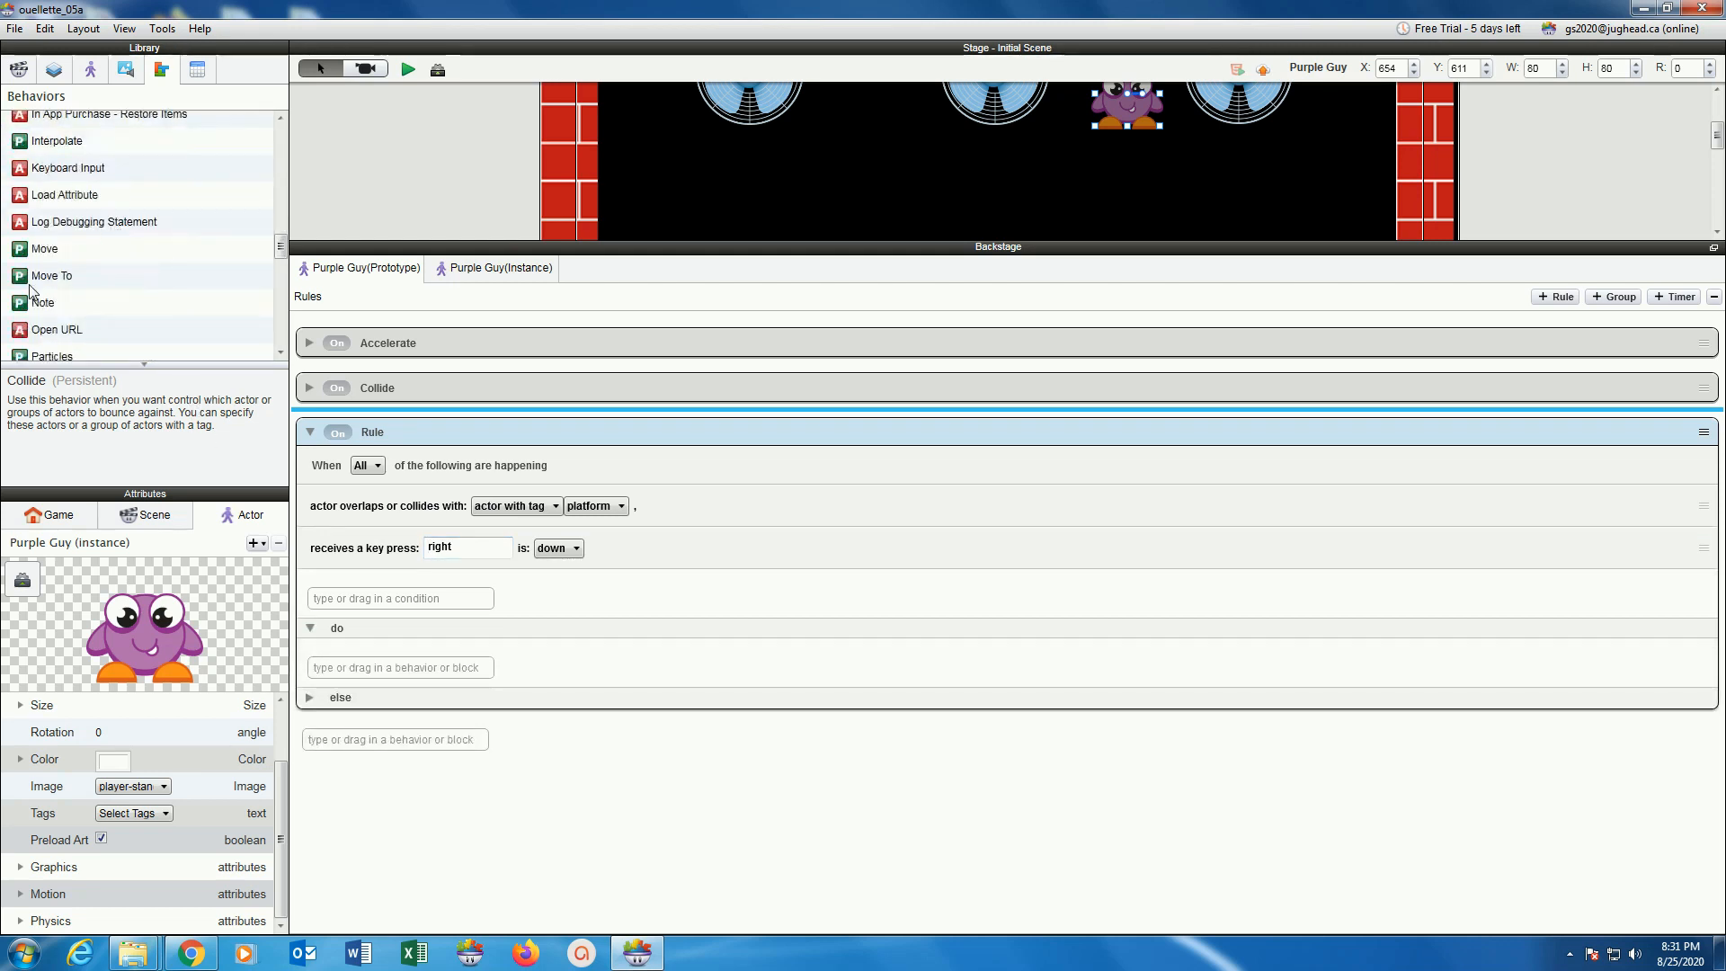
left_click_drag(40, 249, 370, 667)
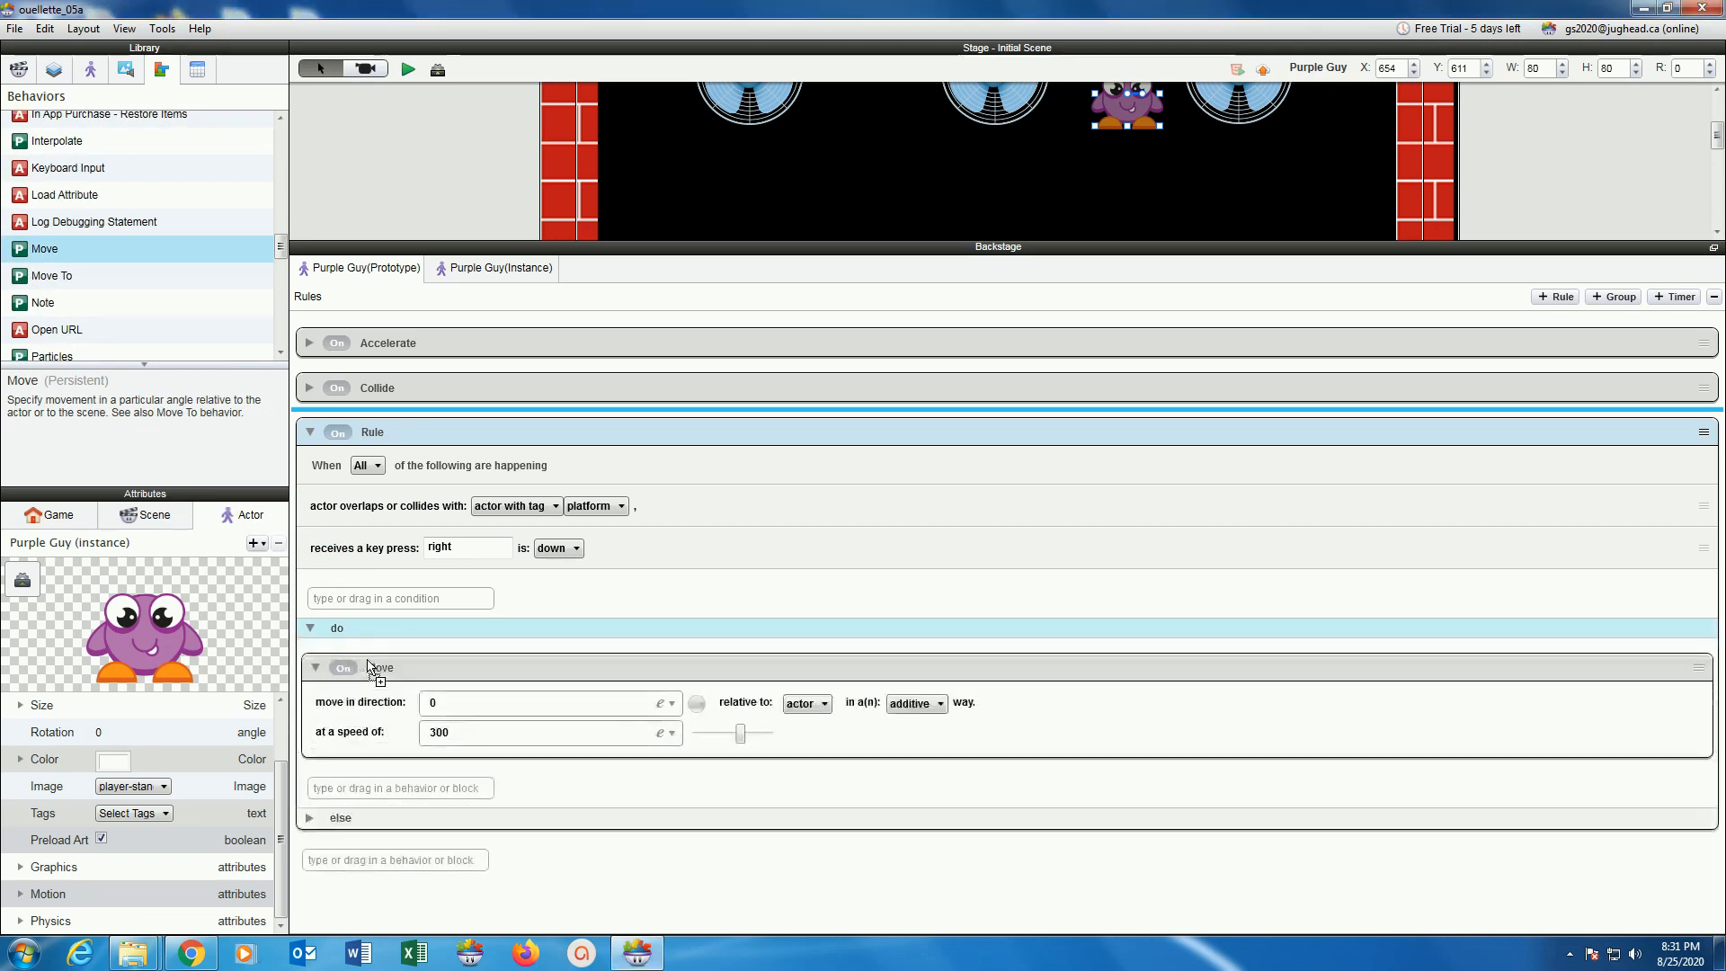
left_click(434, 734)
key("BackSpace")
type("2")
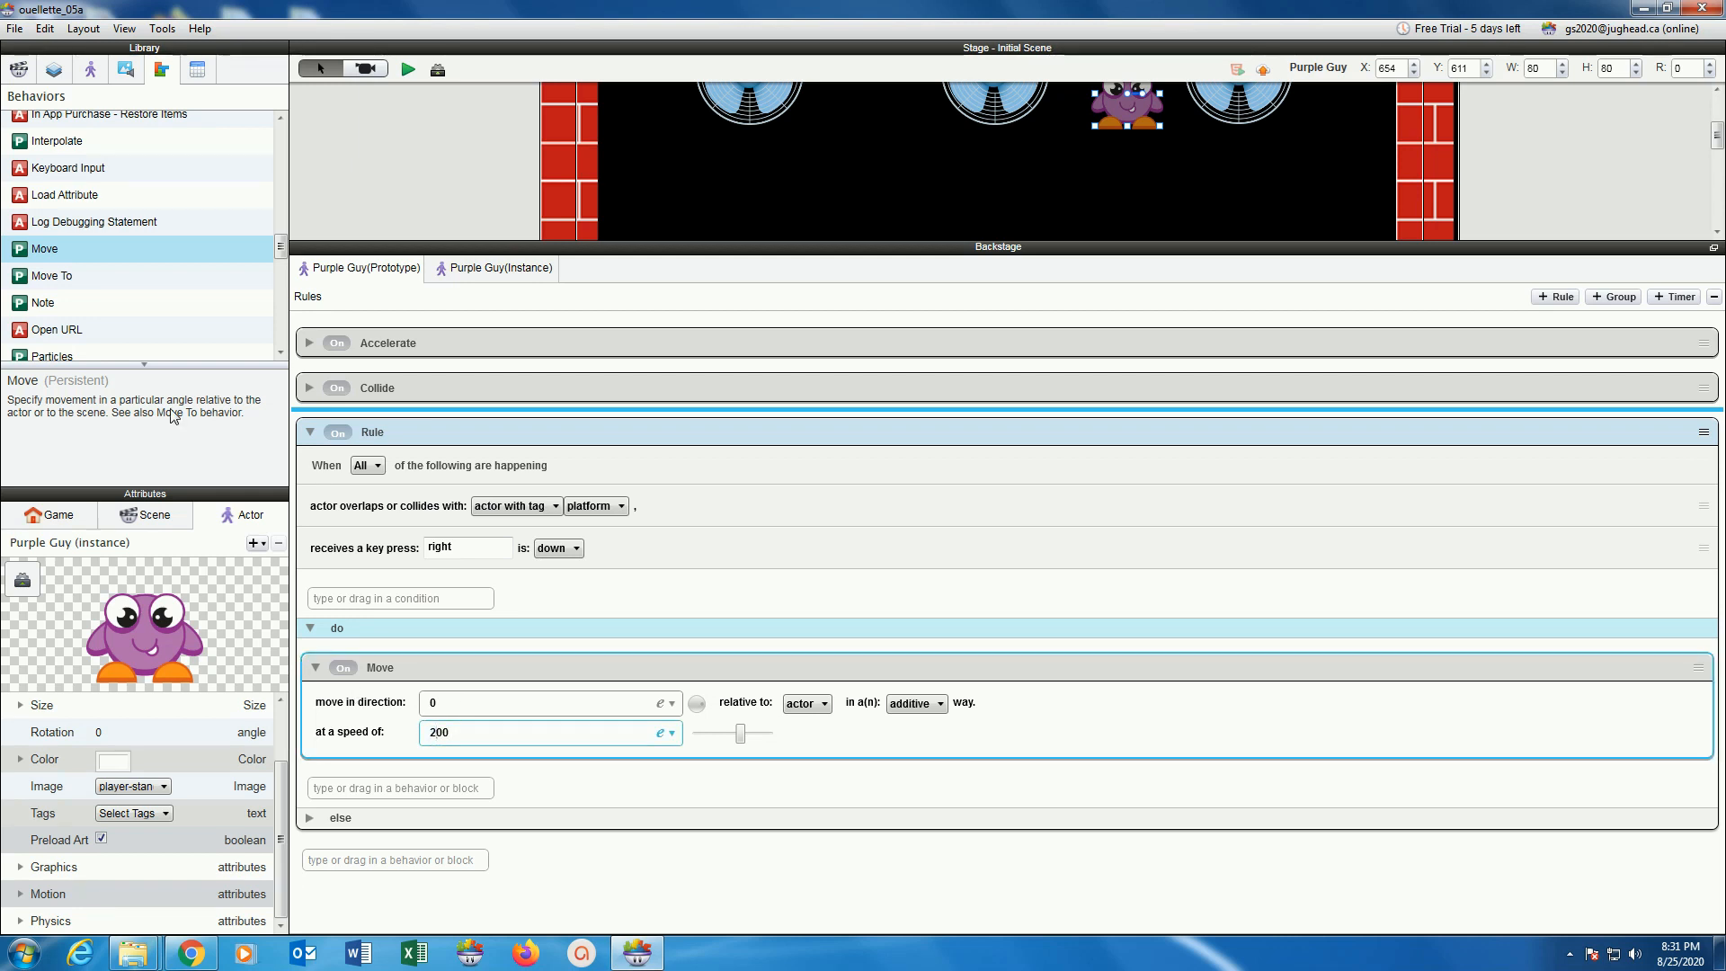
Save the project and rename the rule as "move right".
left_click(15, 28)
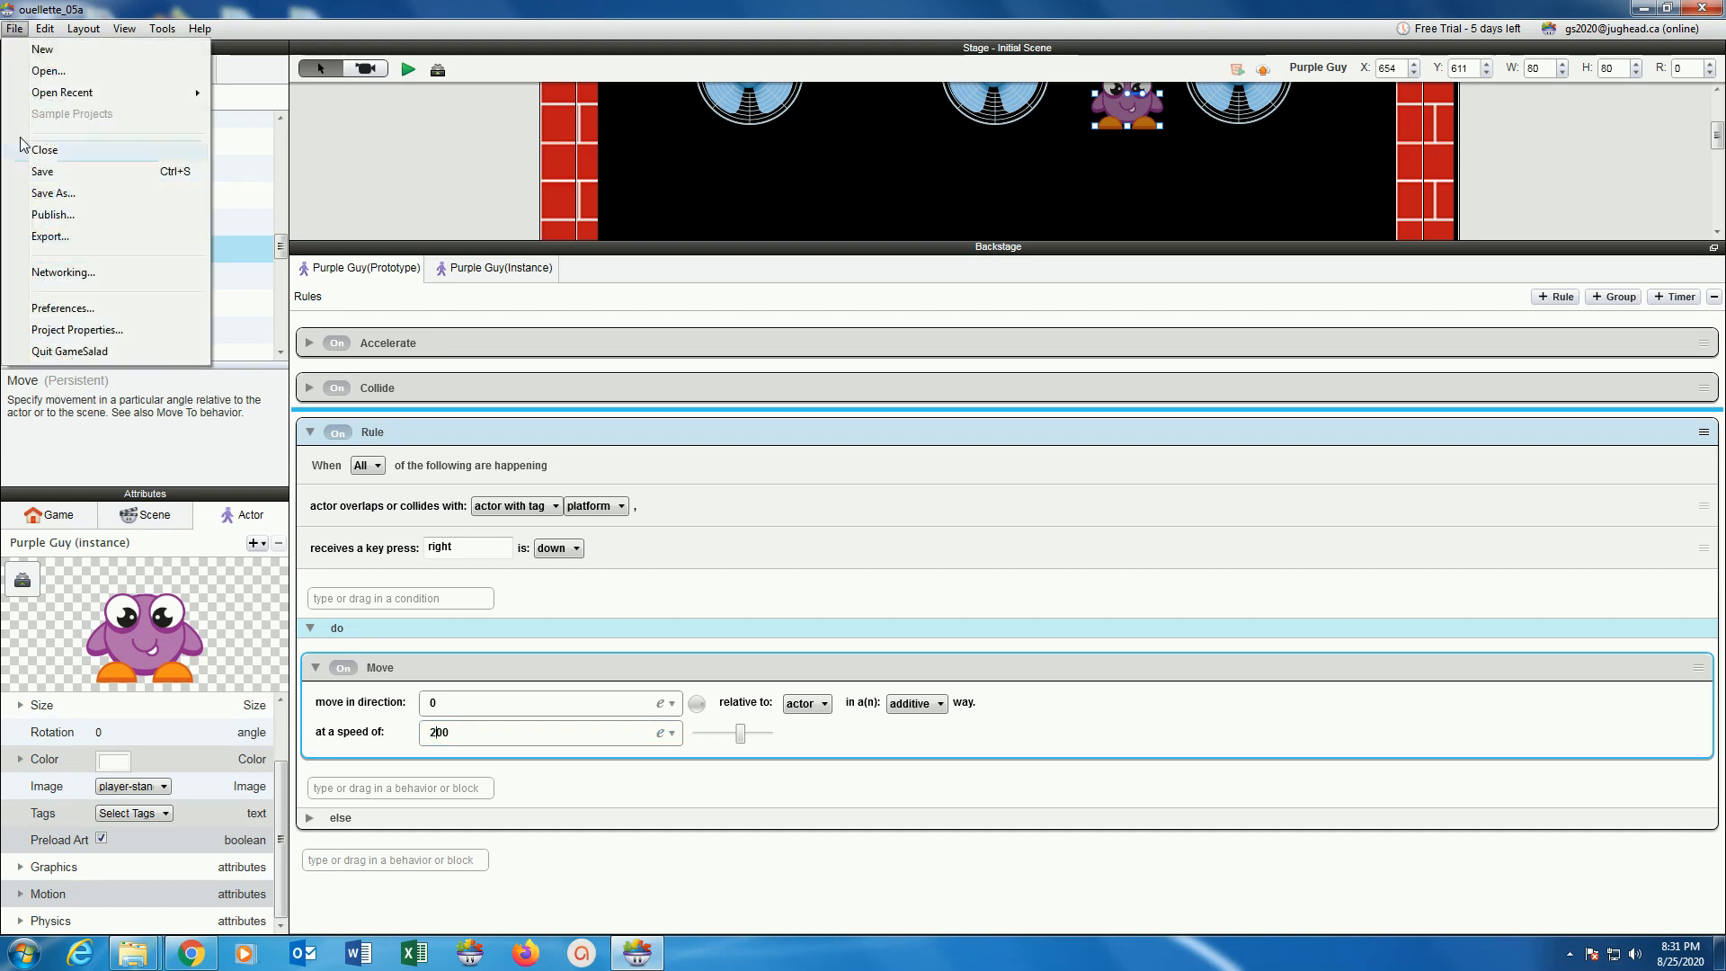
left_click(36, 183)
left_click(380, 435)
double_click(379, 433)
type("move right")
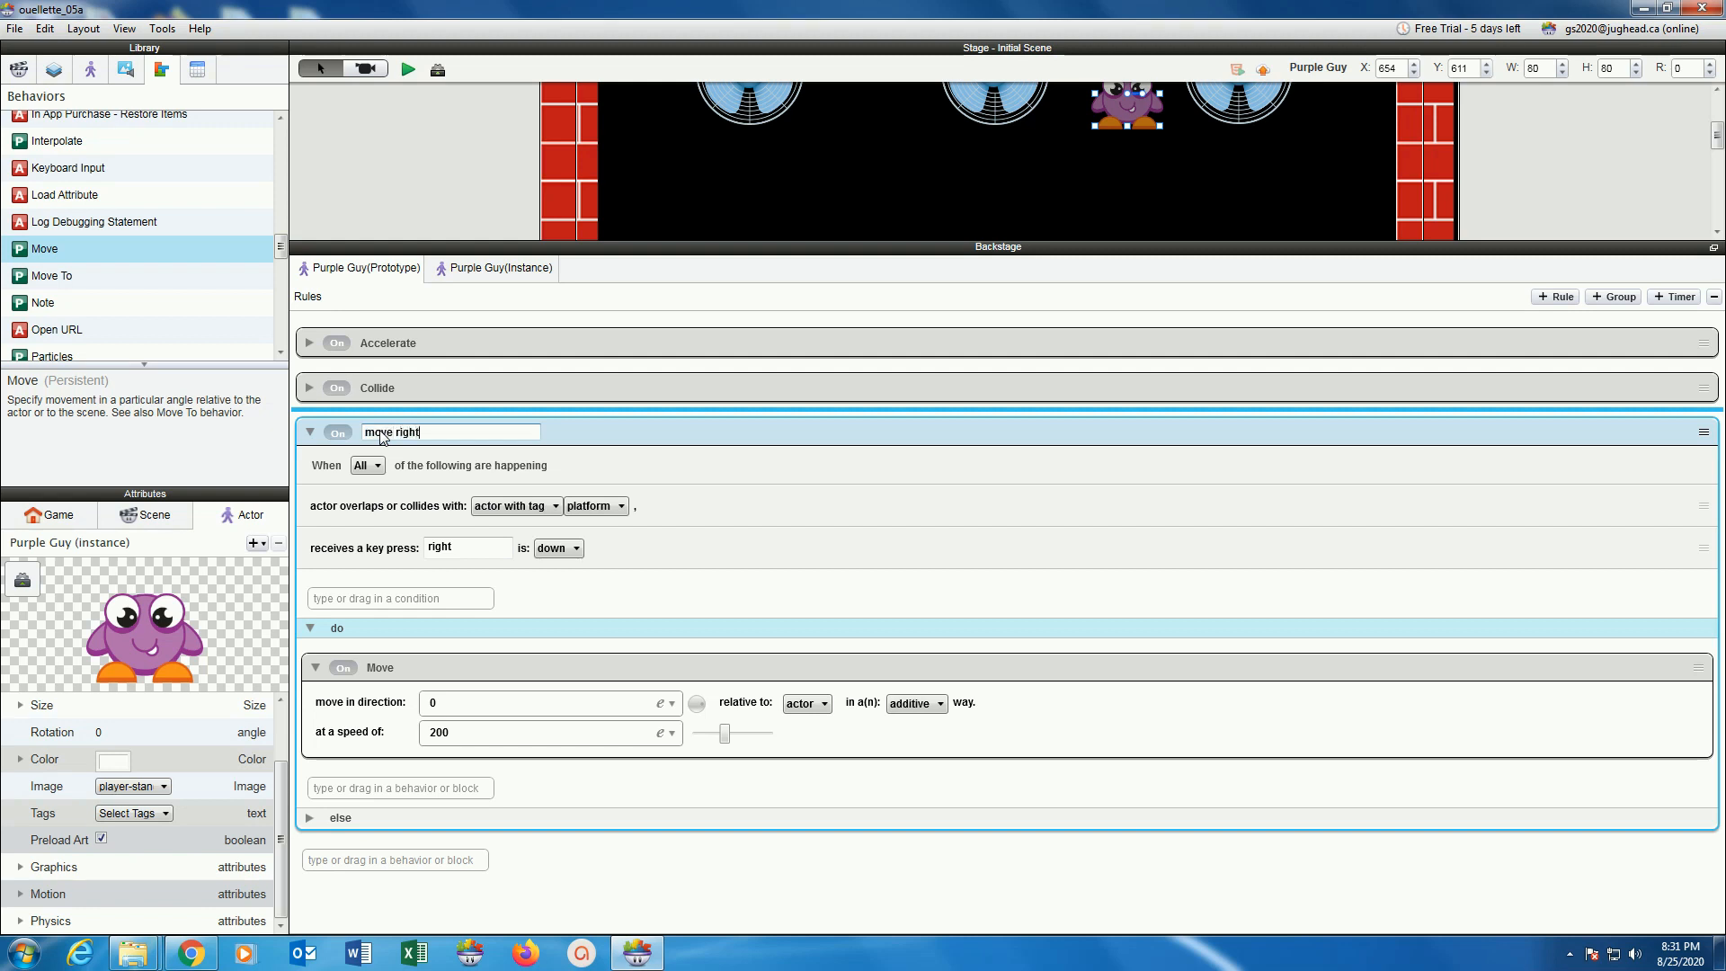
key("Return")
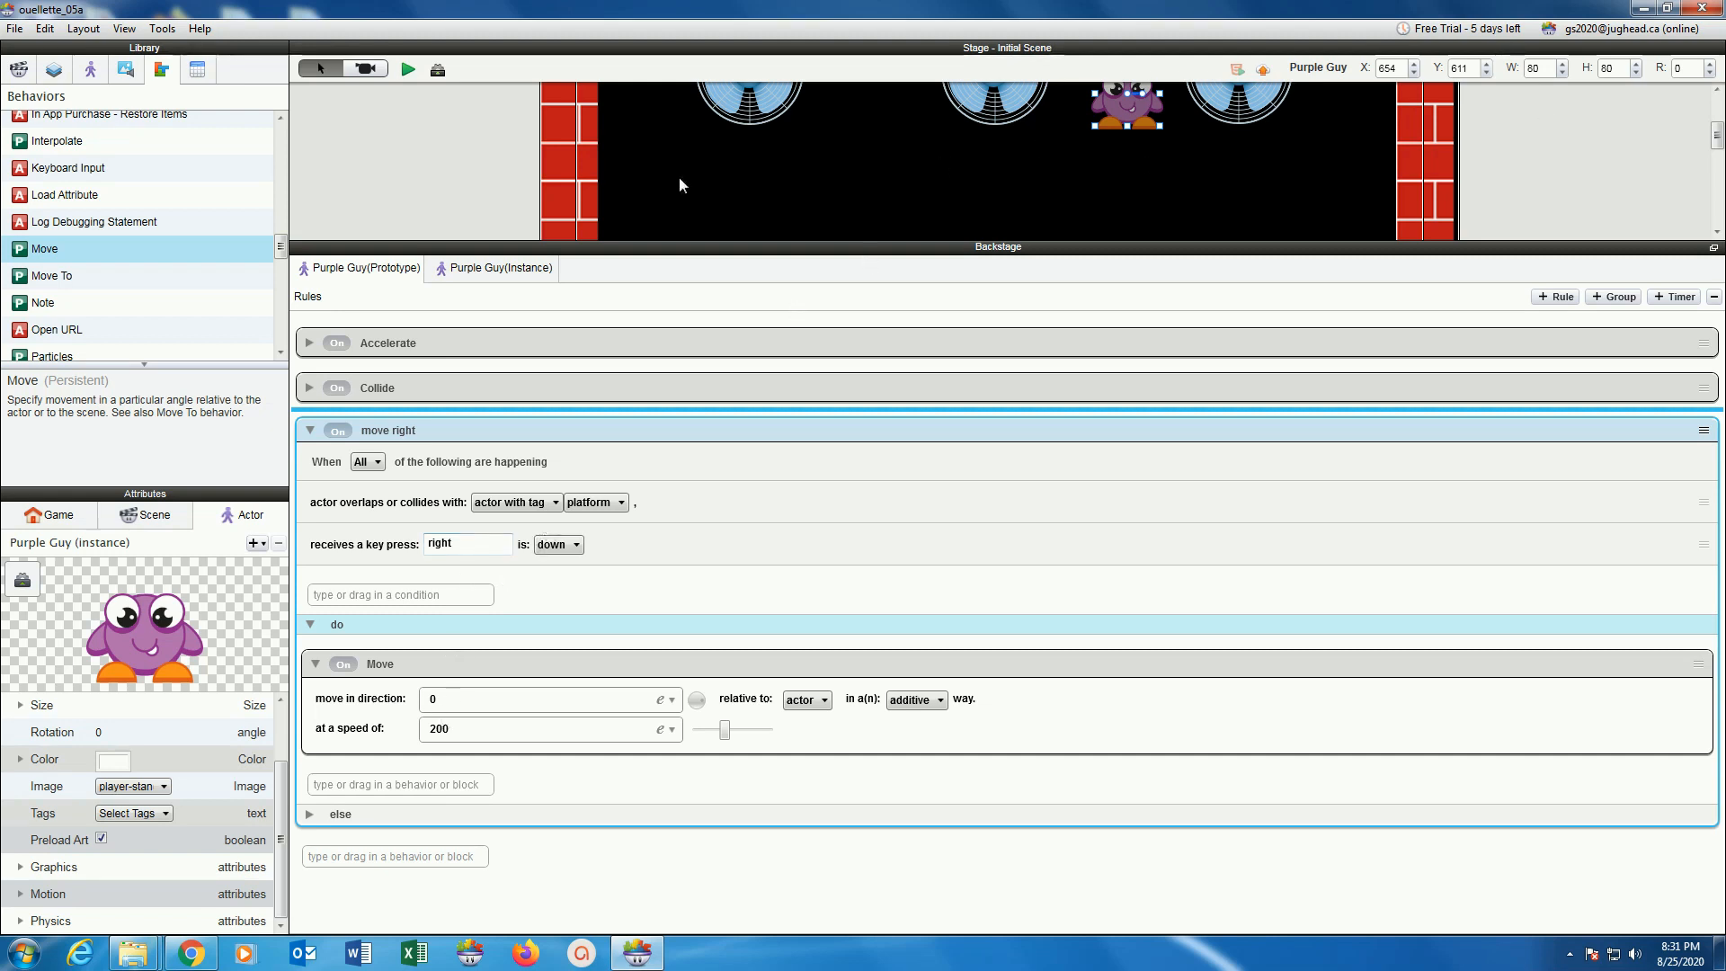
Preview the scene, test moving Purple Guy to the right along the plank, and return to the editor.
left_click(407, 69)
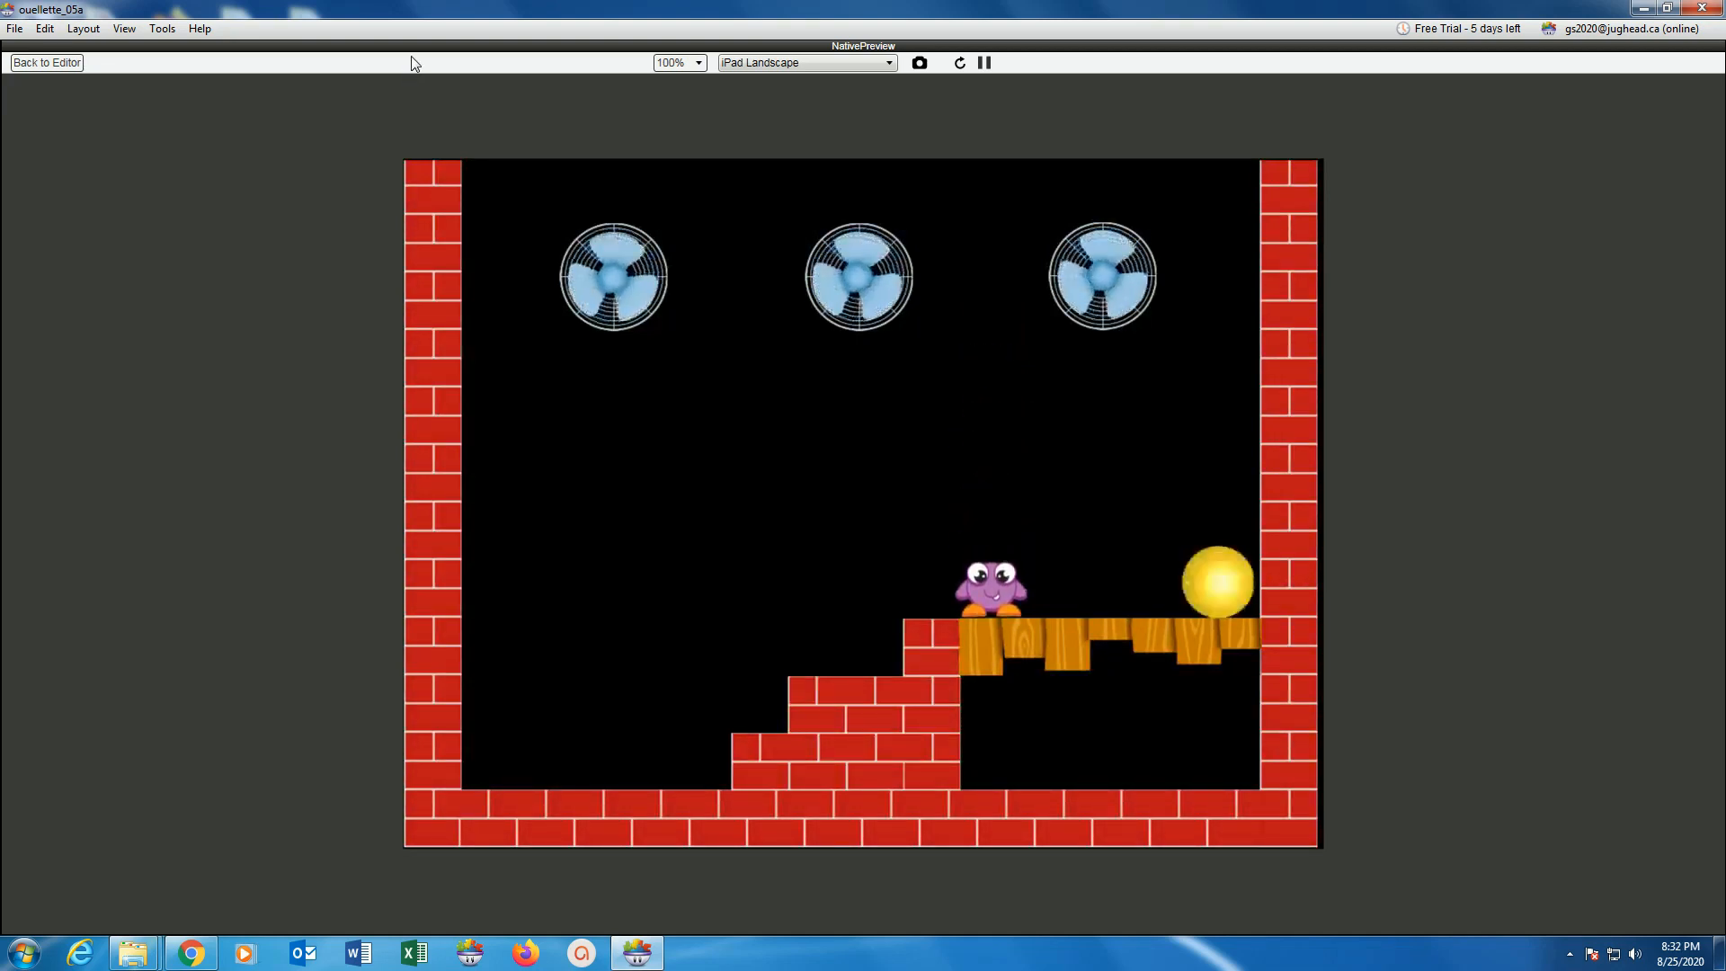
key("Right")
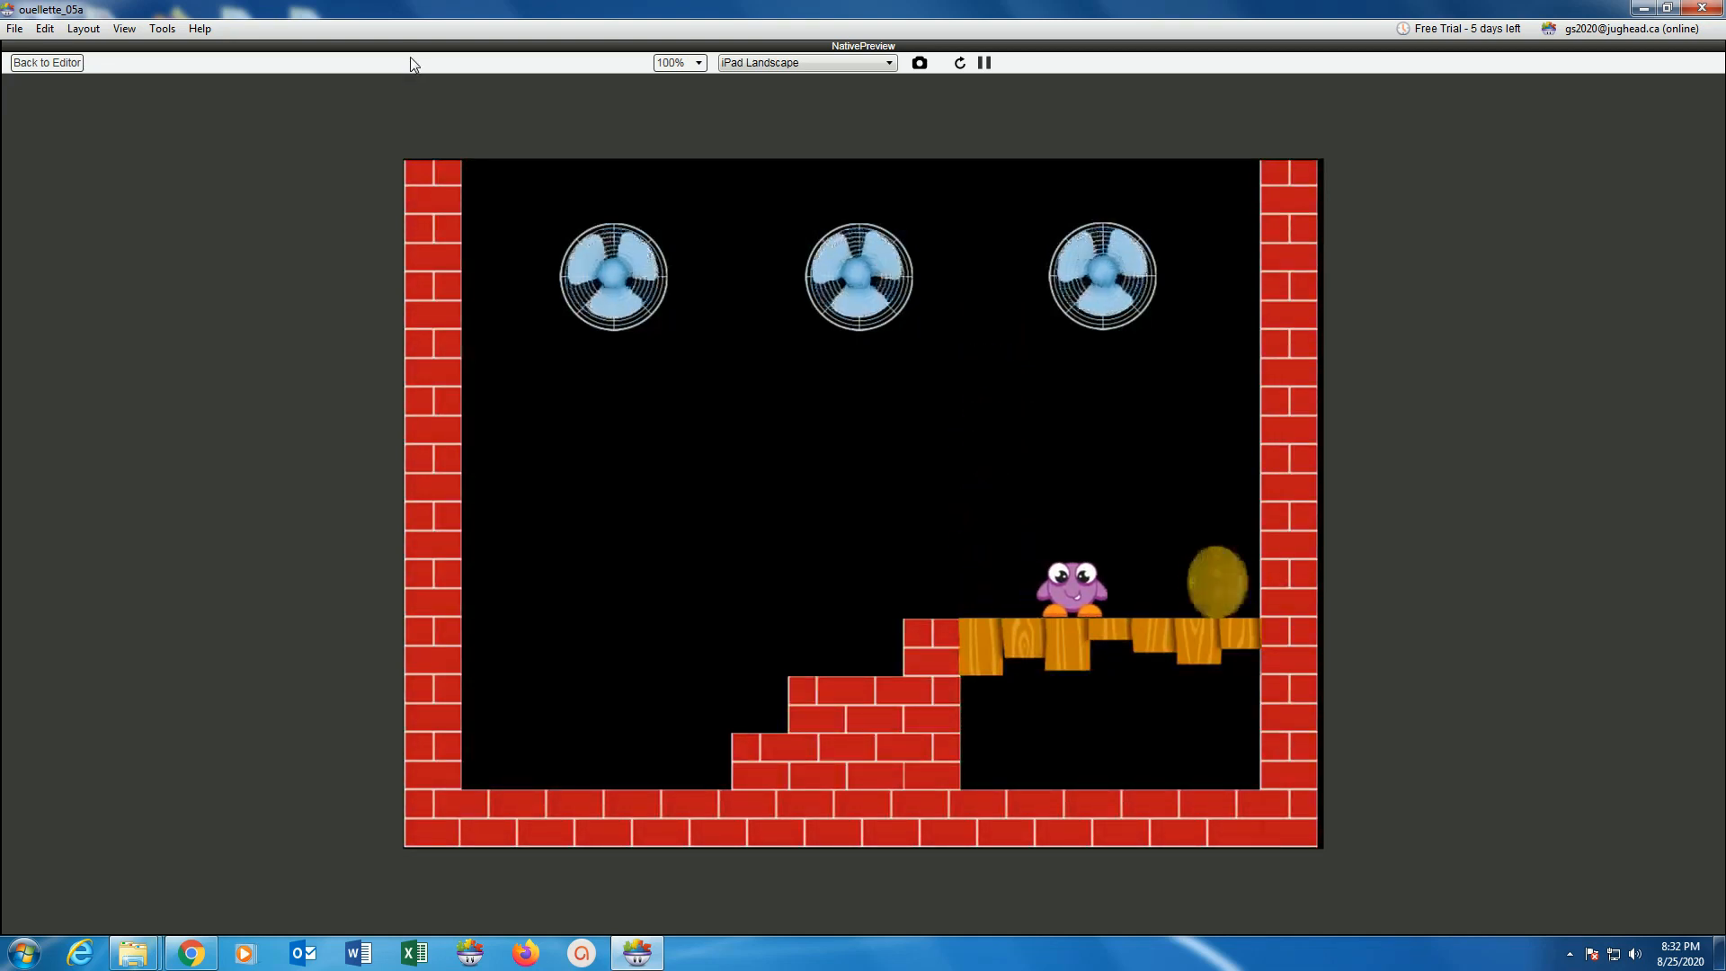
key("Right")
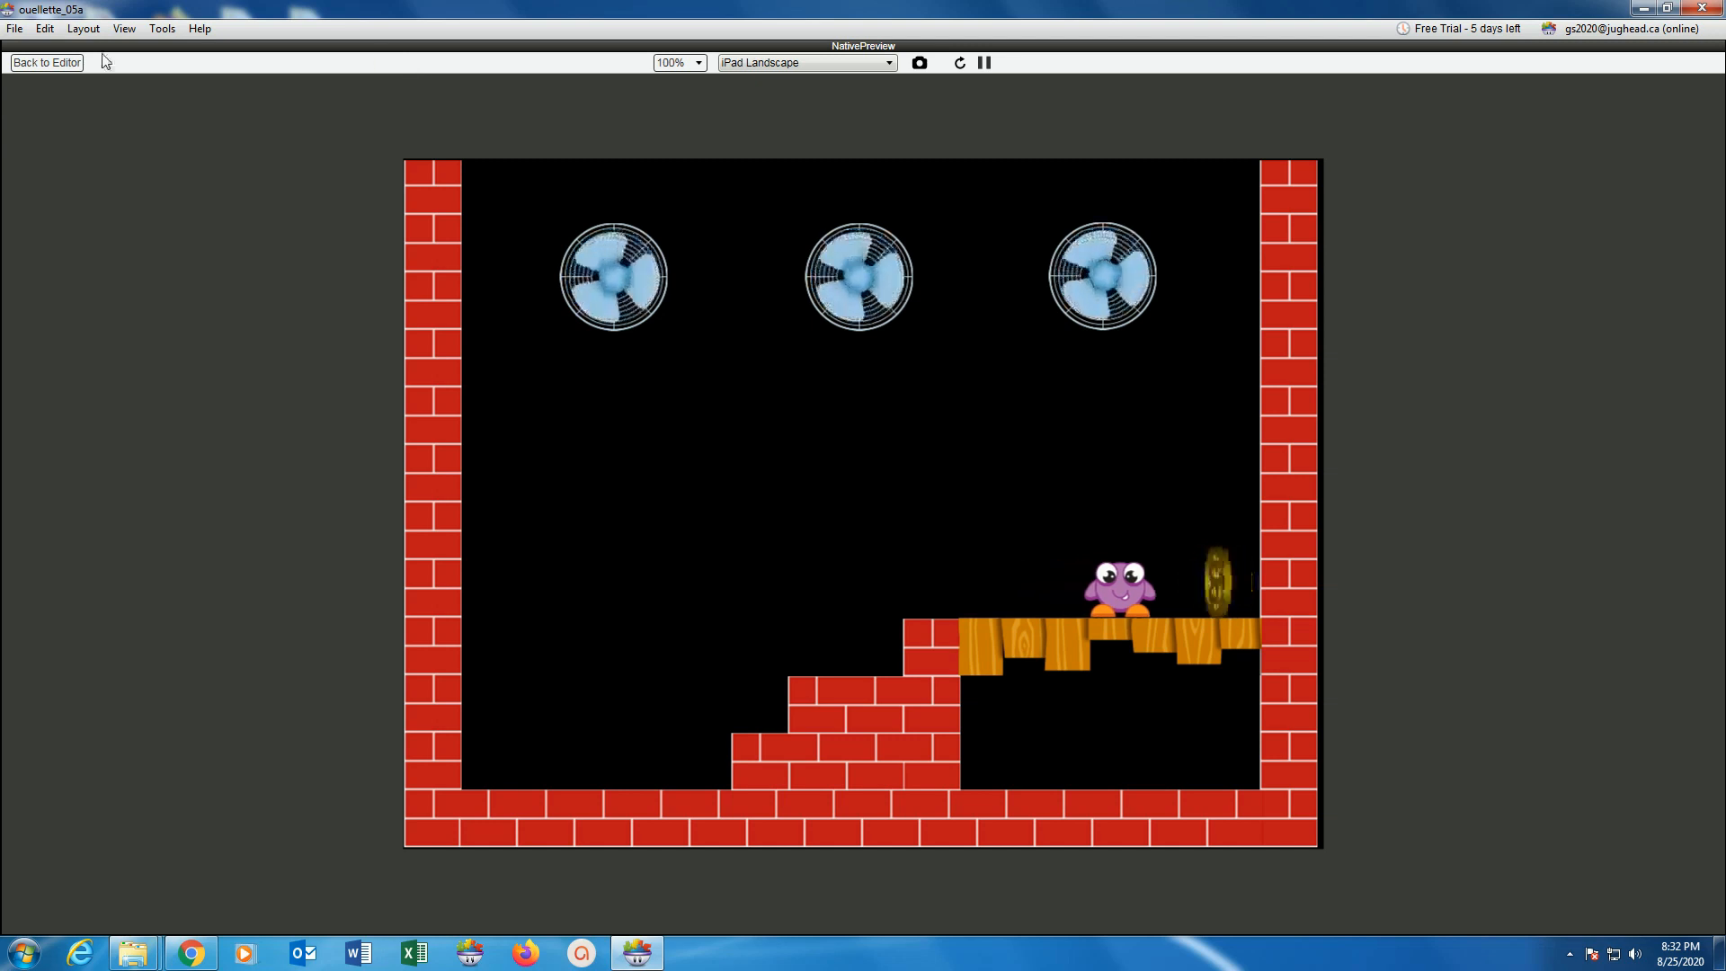
left_click(47, 62)
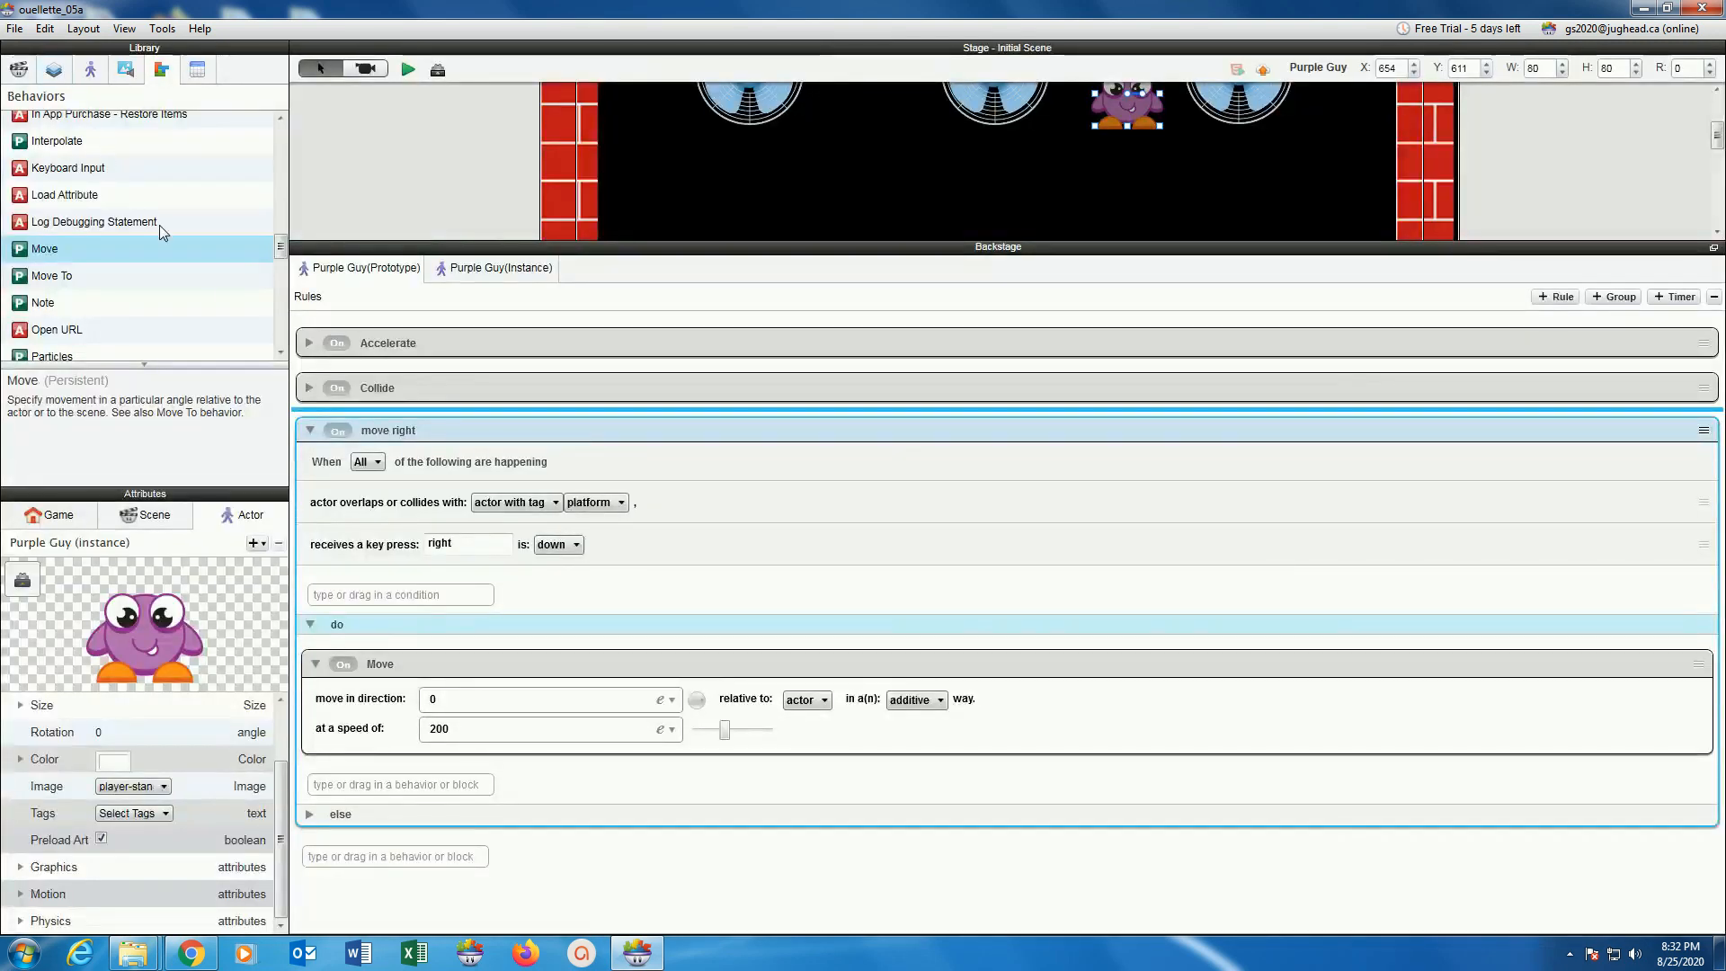
Collapse the move right rule and add a new rule named "move left" to Purple Guy's prototype.
left_click(309, 431)
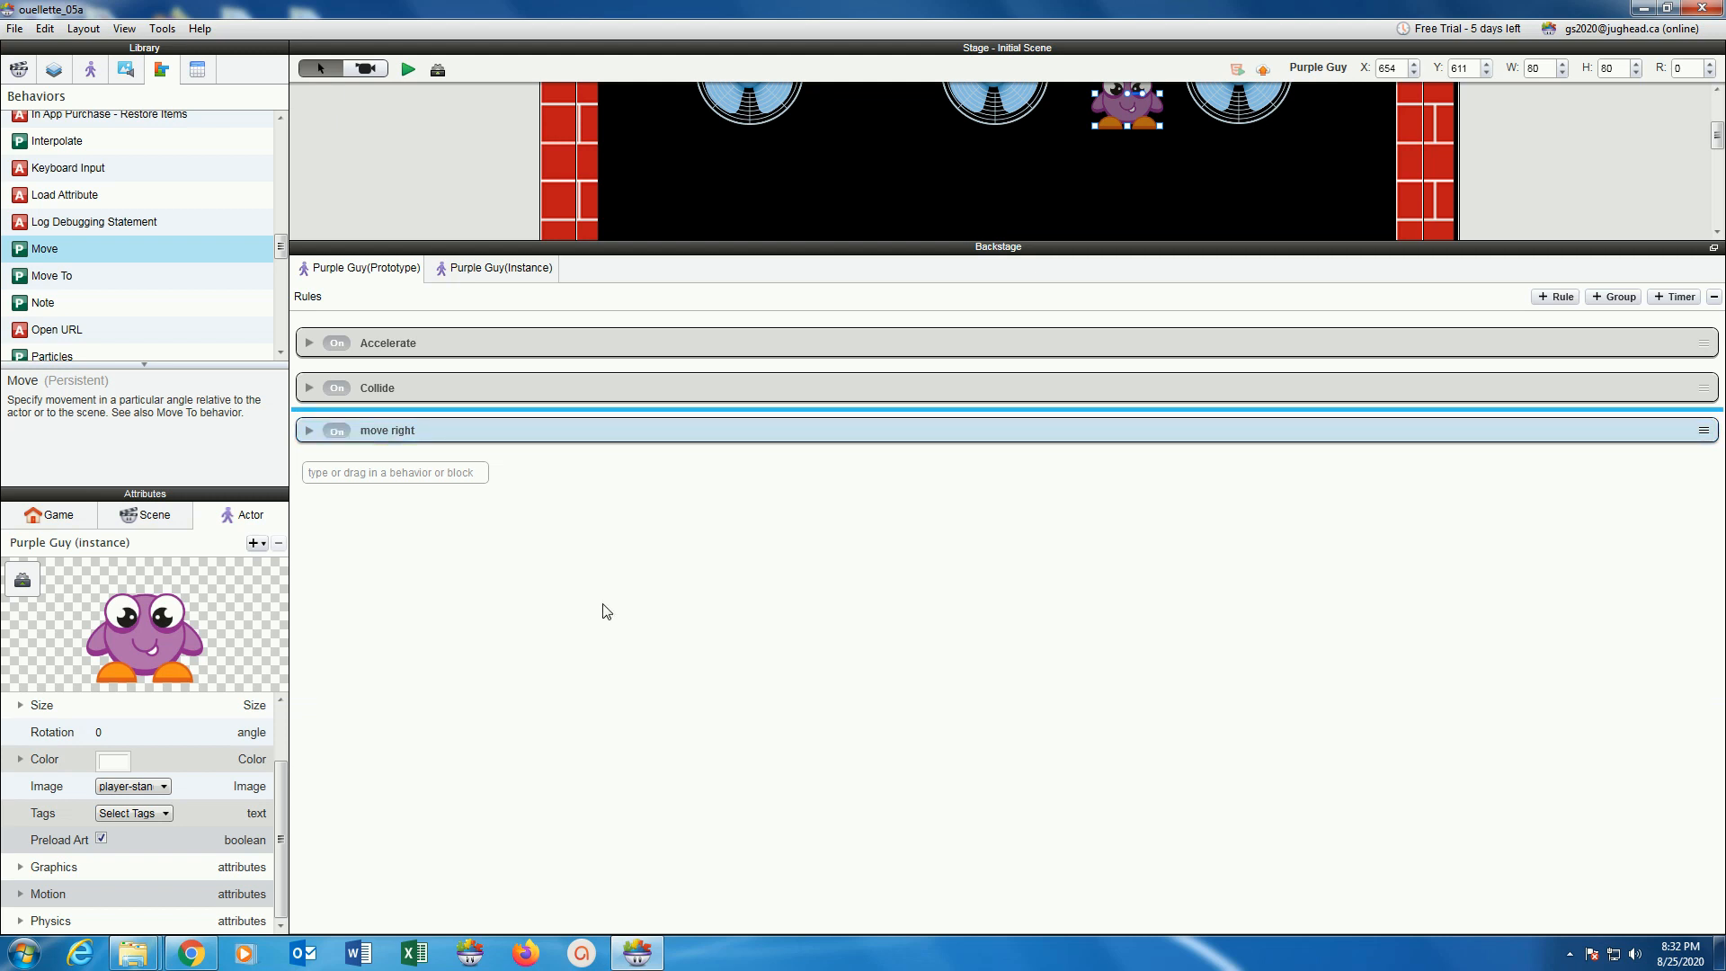
left_click(1553, 297)
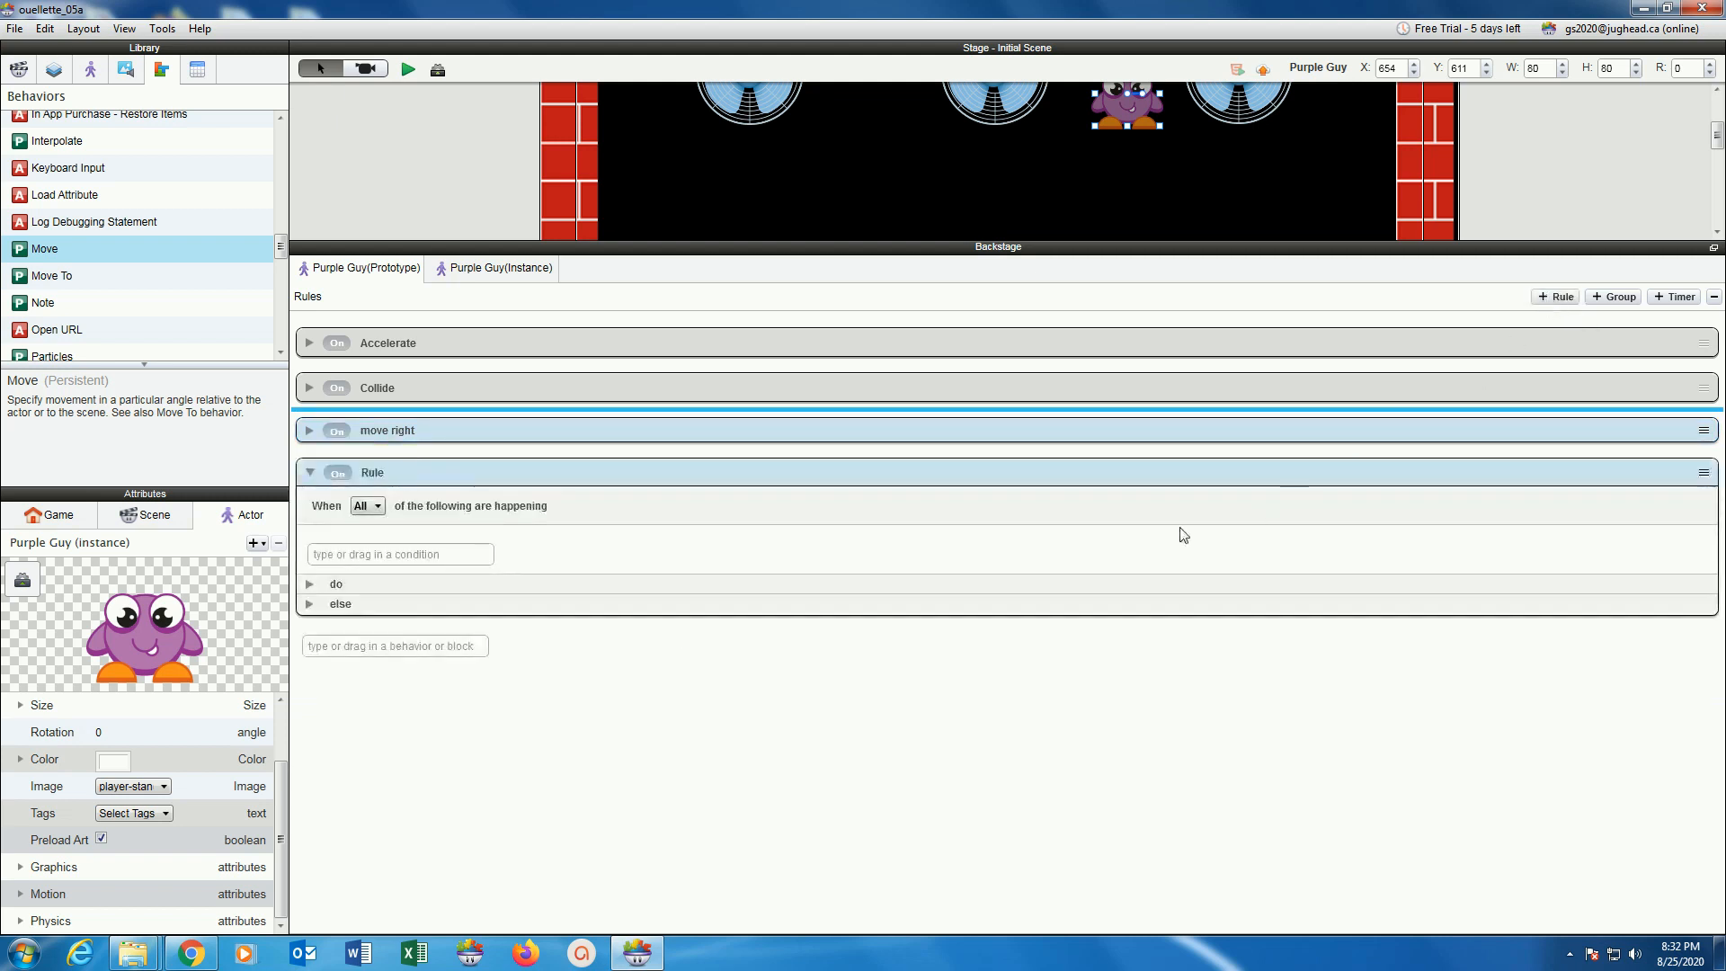
left_click(369, 476)
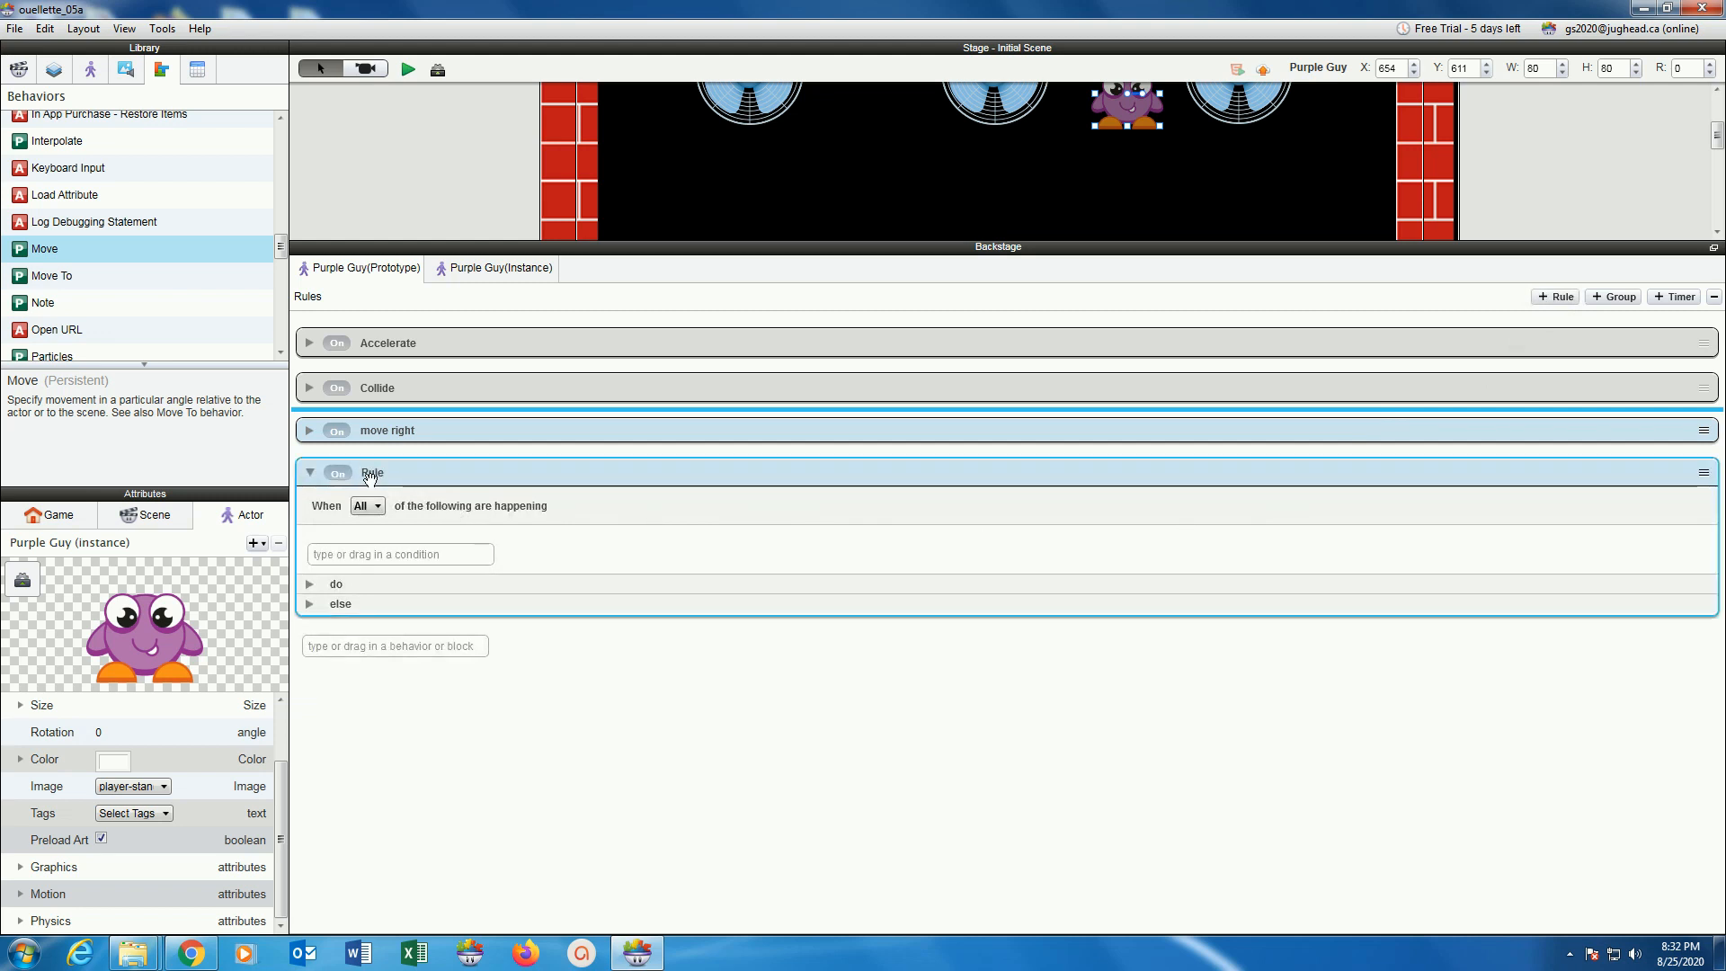
left_click(370, 473)
type("move left")
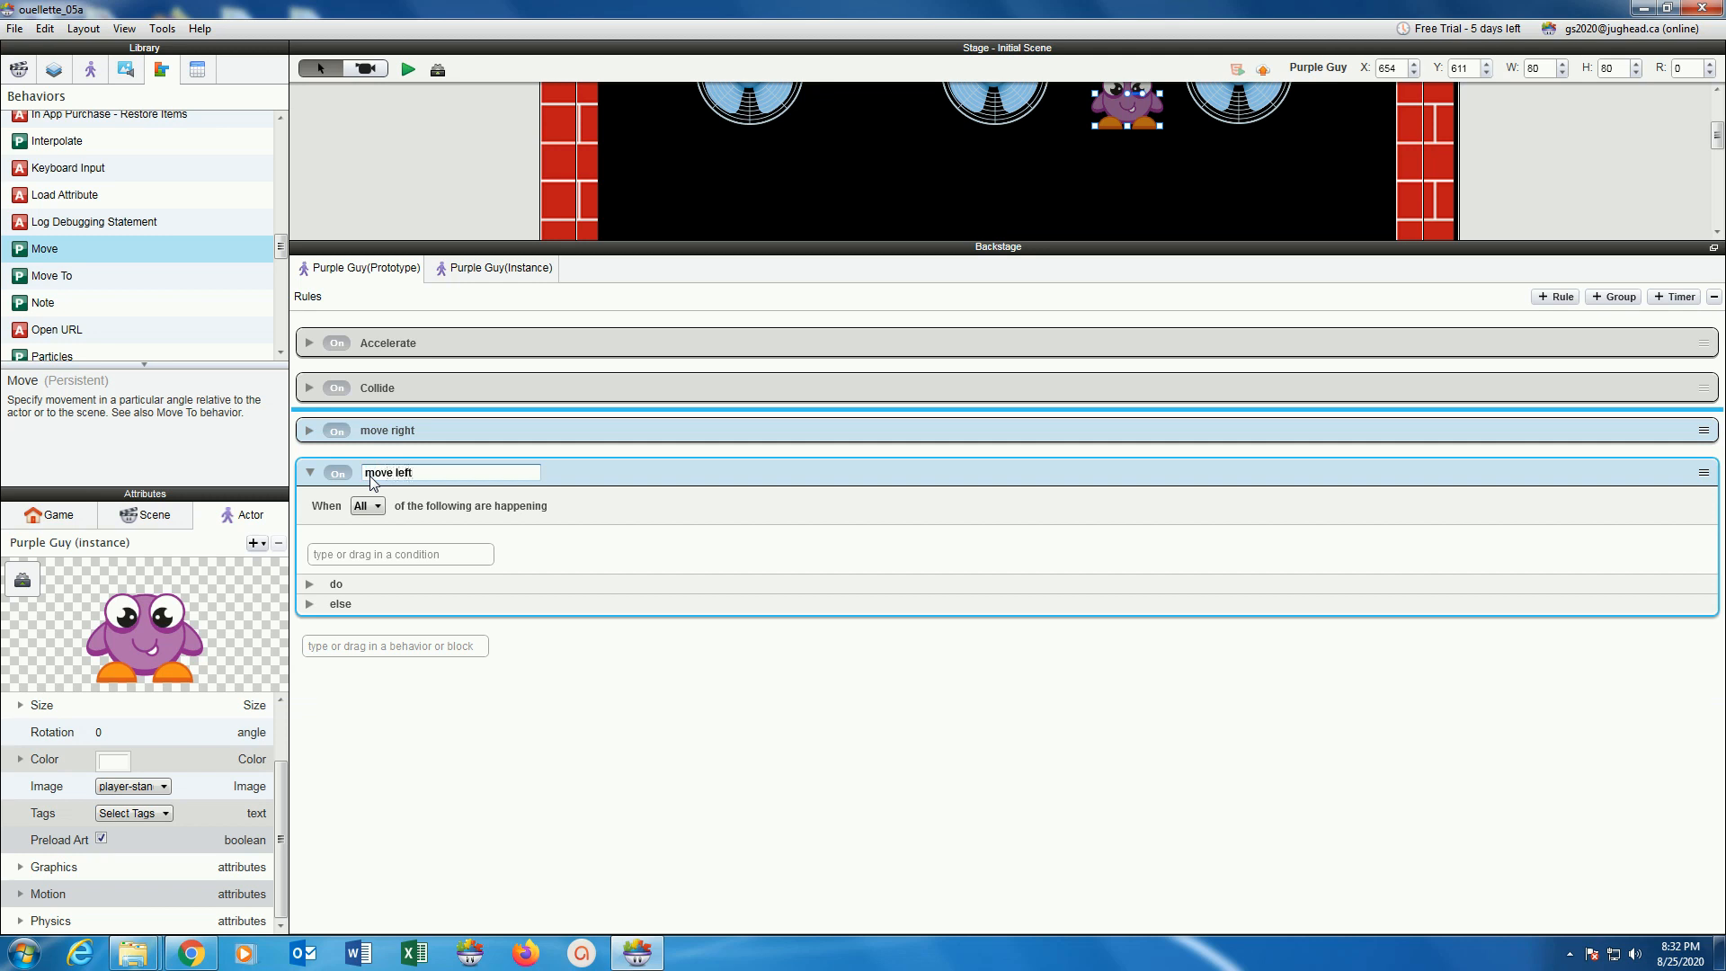
key("Return")
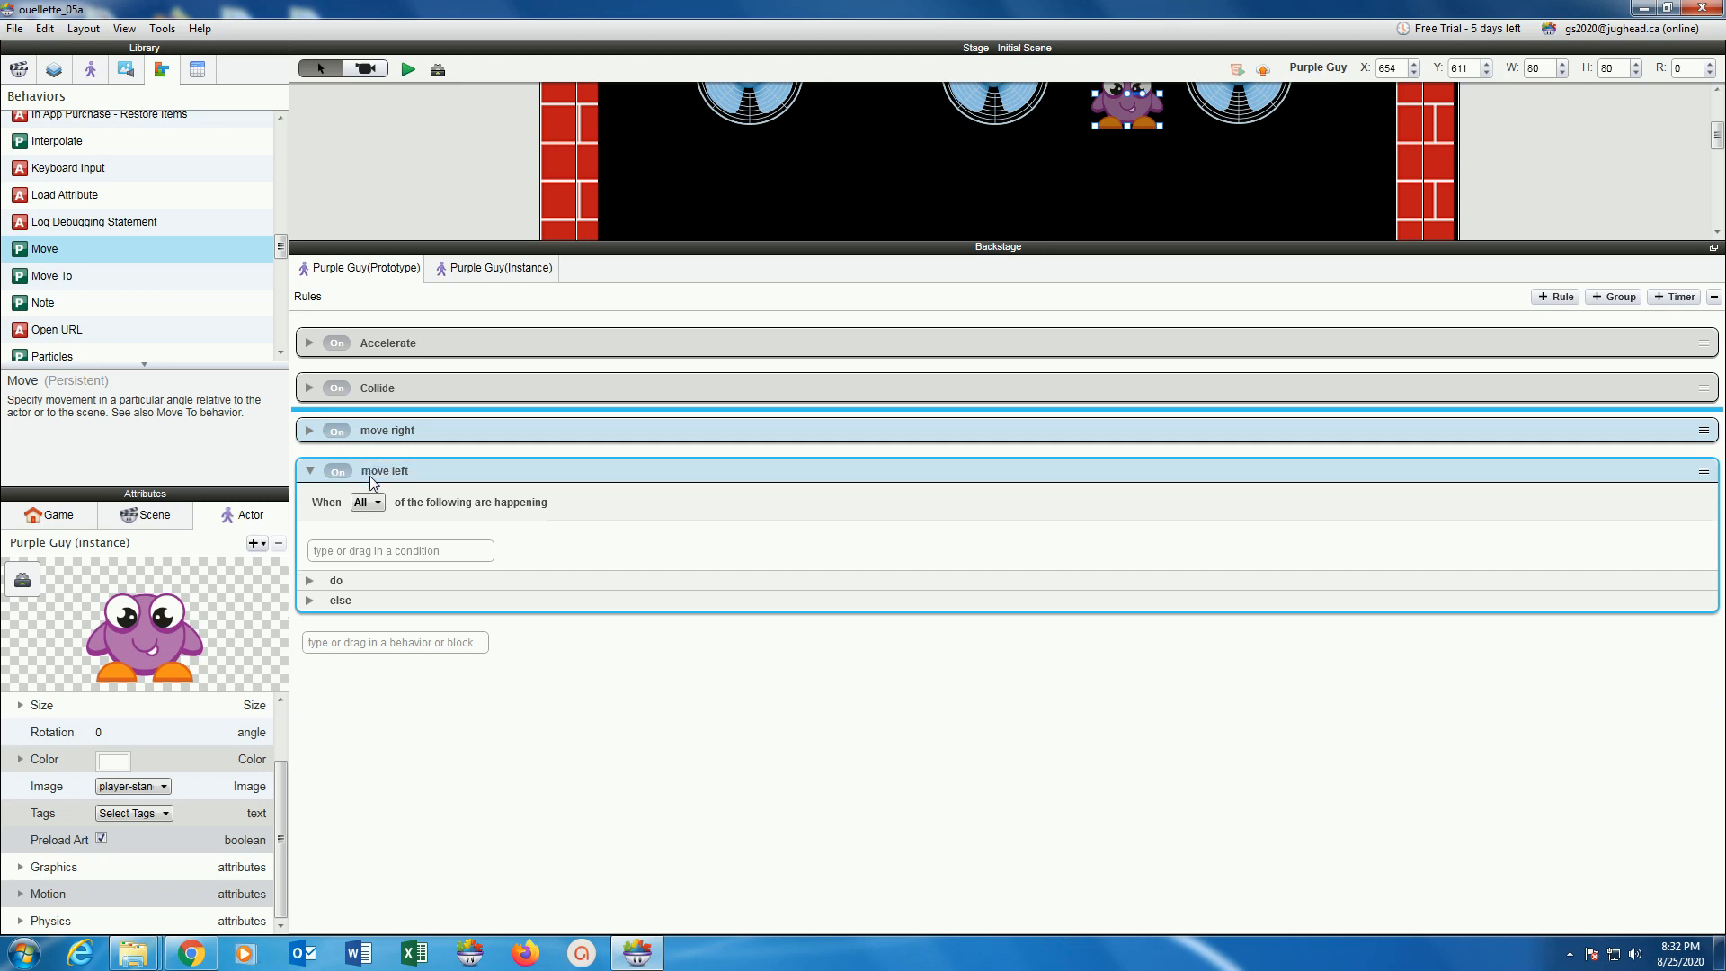
Add a Collision condition to the move left rule for overlapping or colliding with actors with tag platform.
scroll(268, 340, "up", 10)
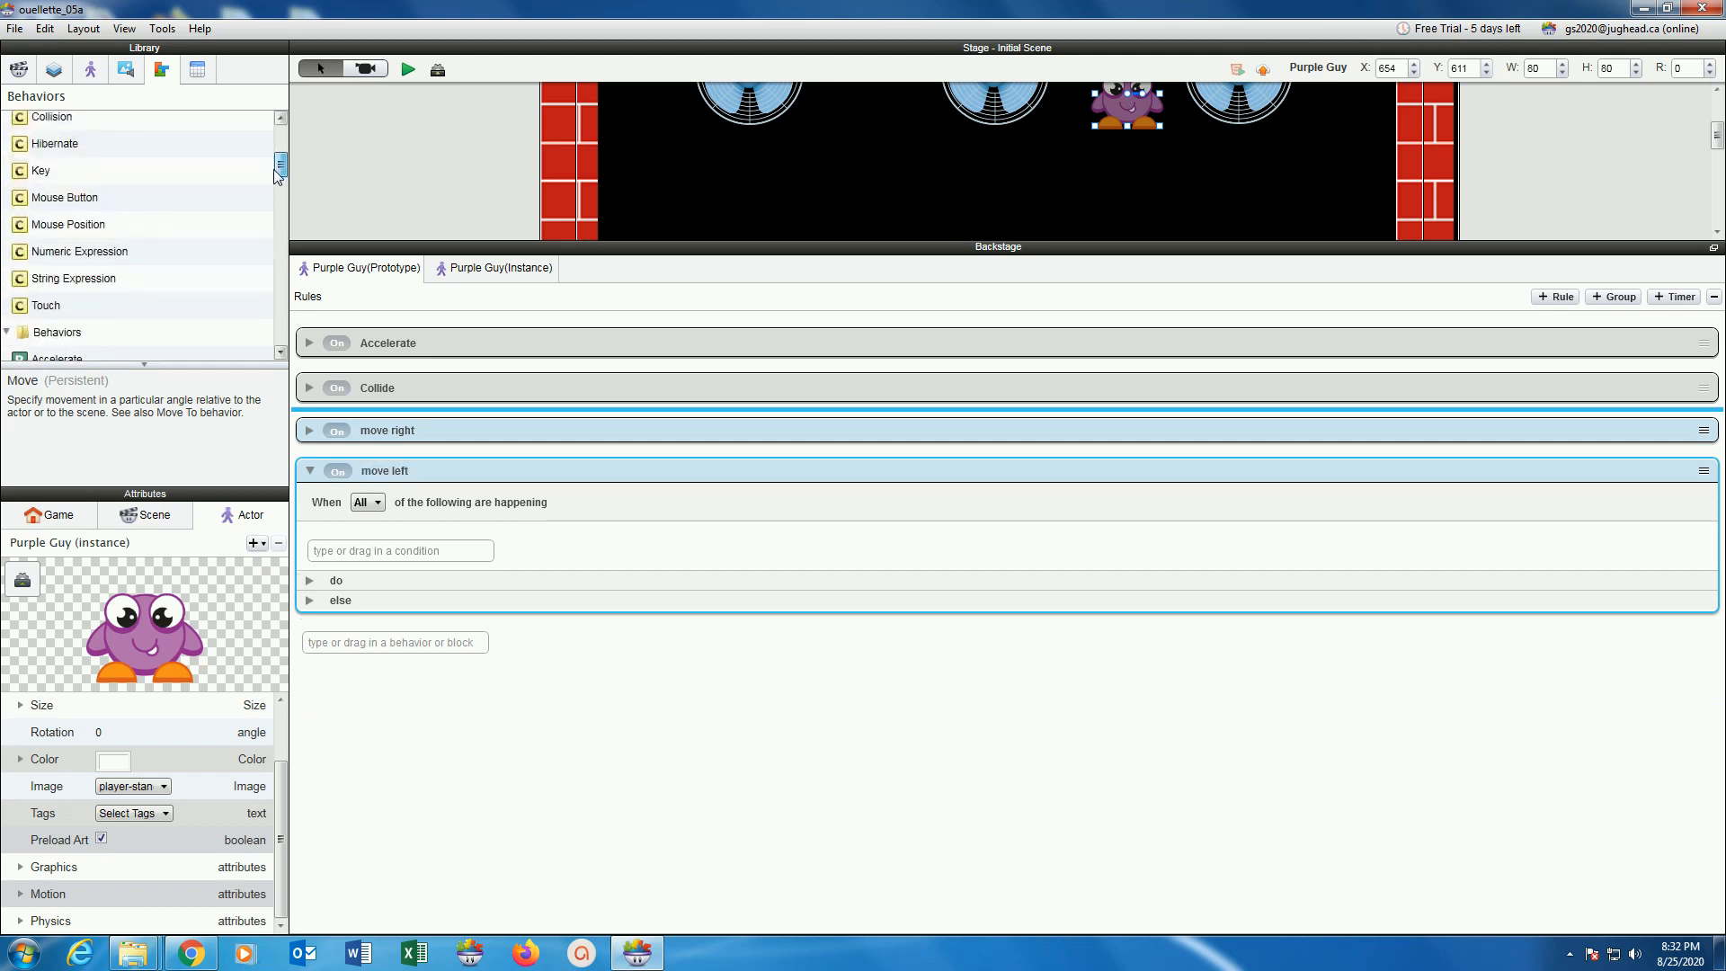
left_click_drag(39, 180, 328, 551)
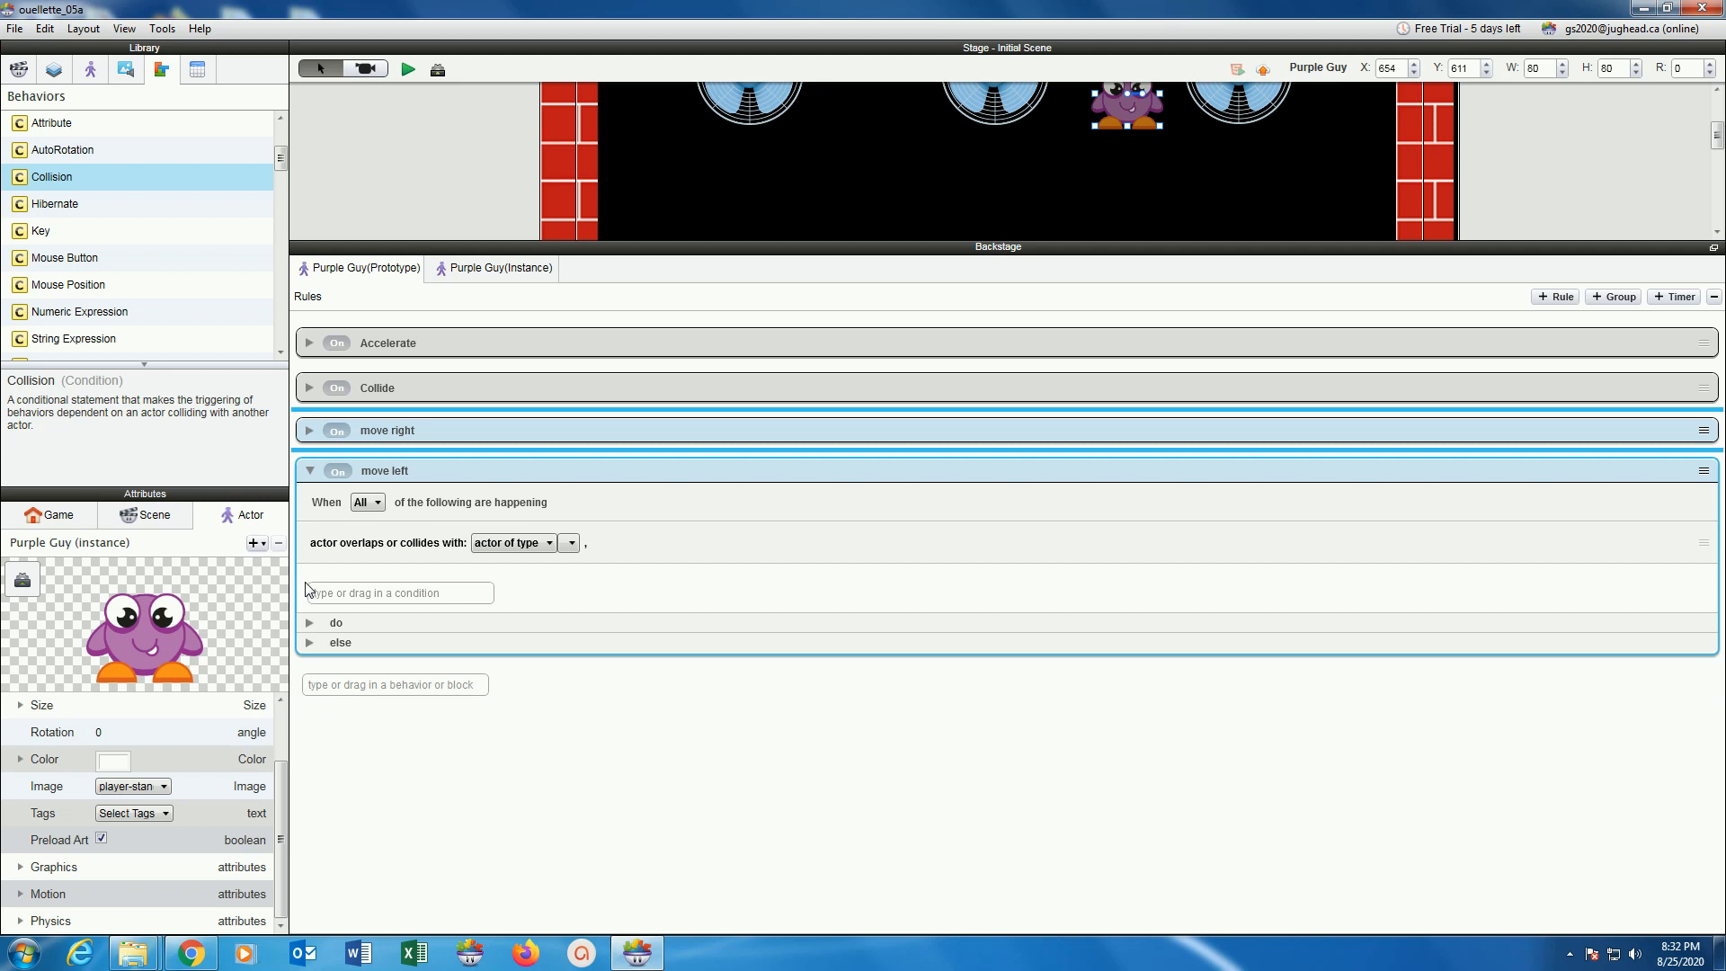
left_click(546, 543)
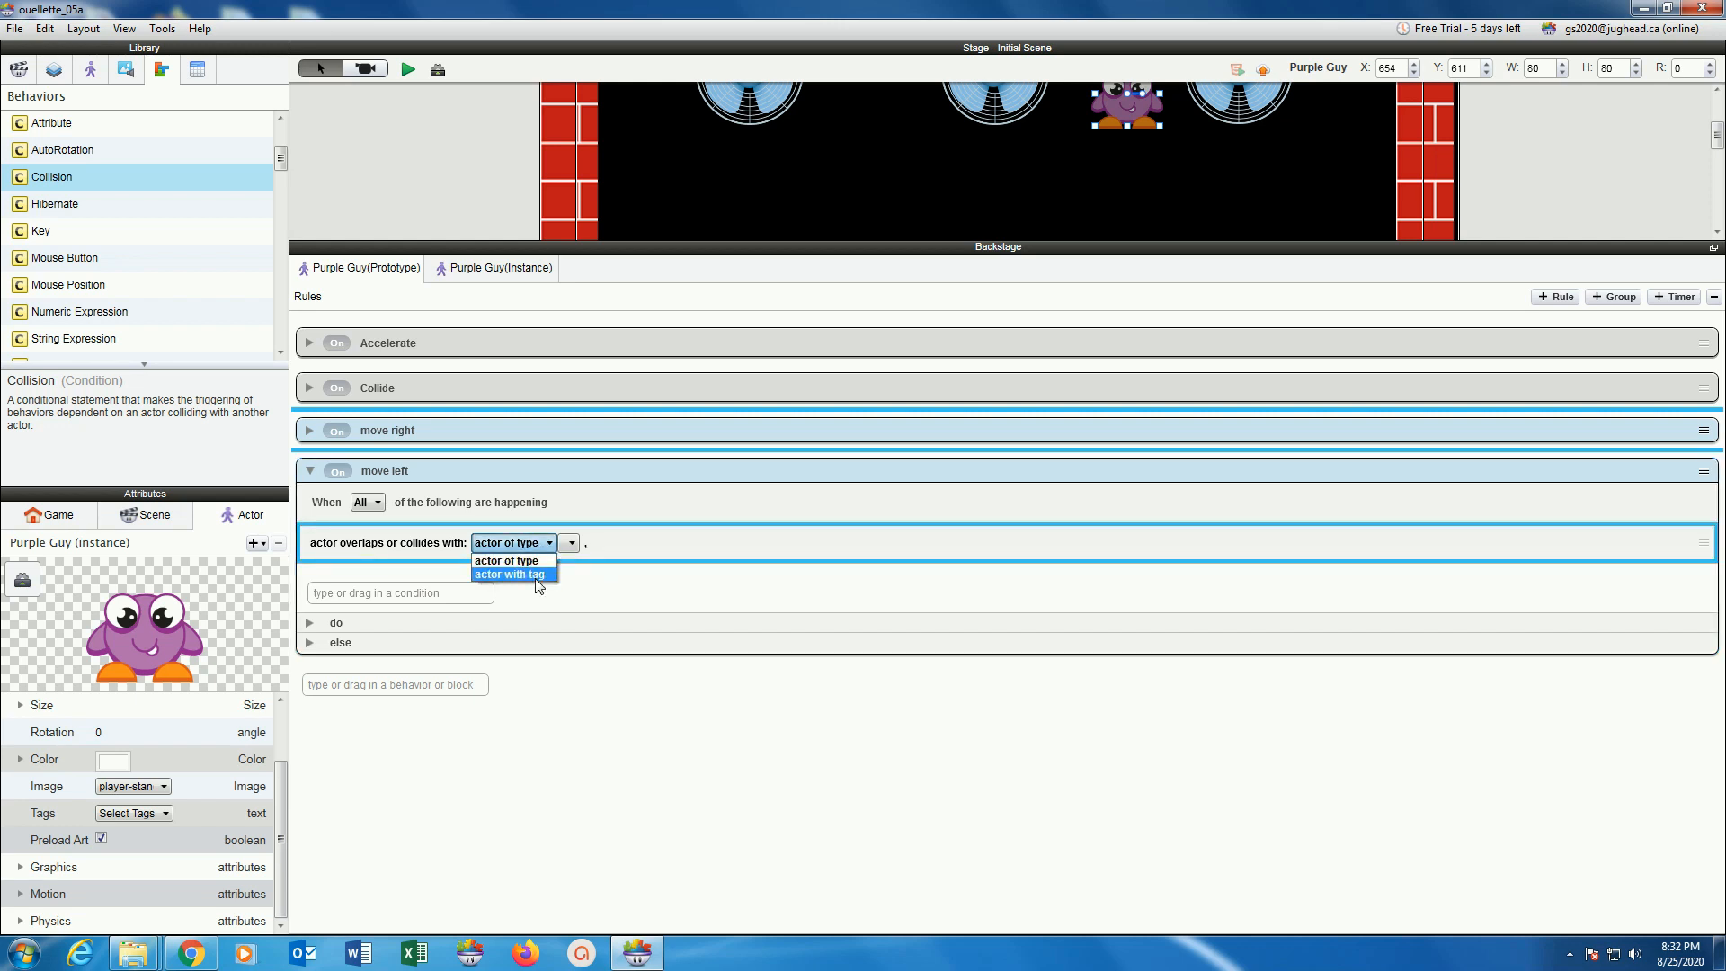
left_click(536, 577)
left_click(576, 543)
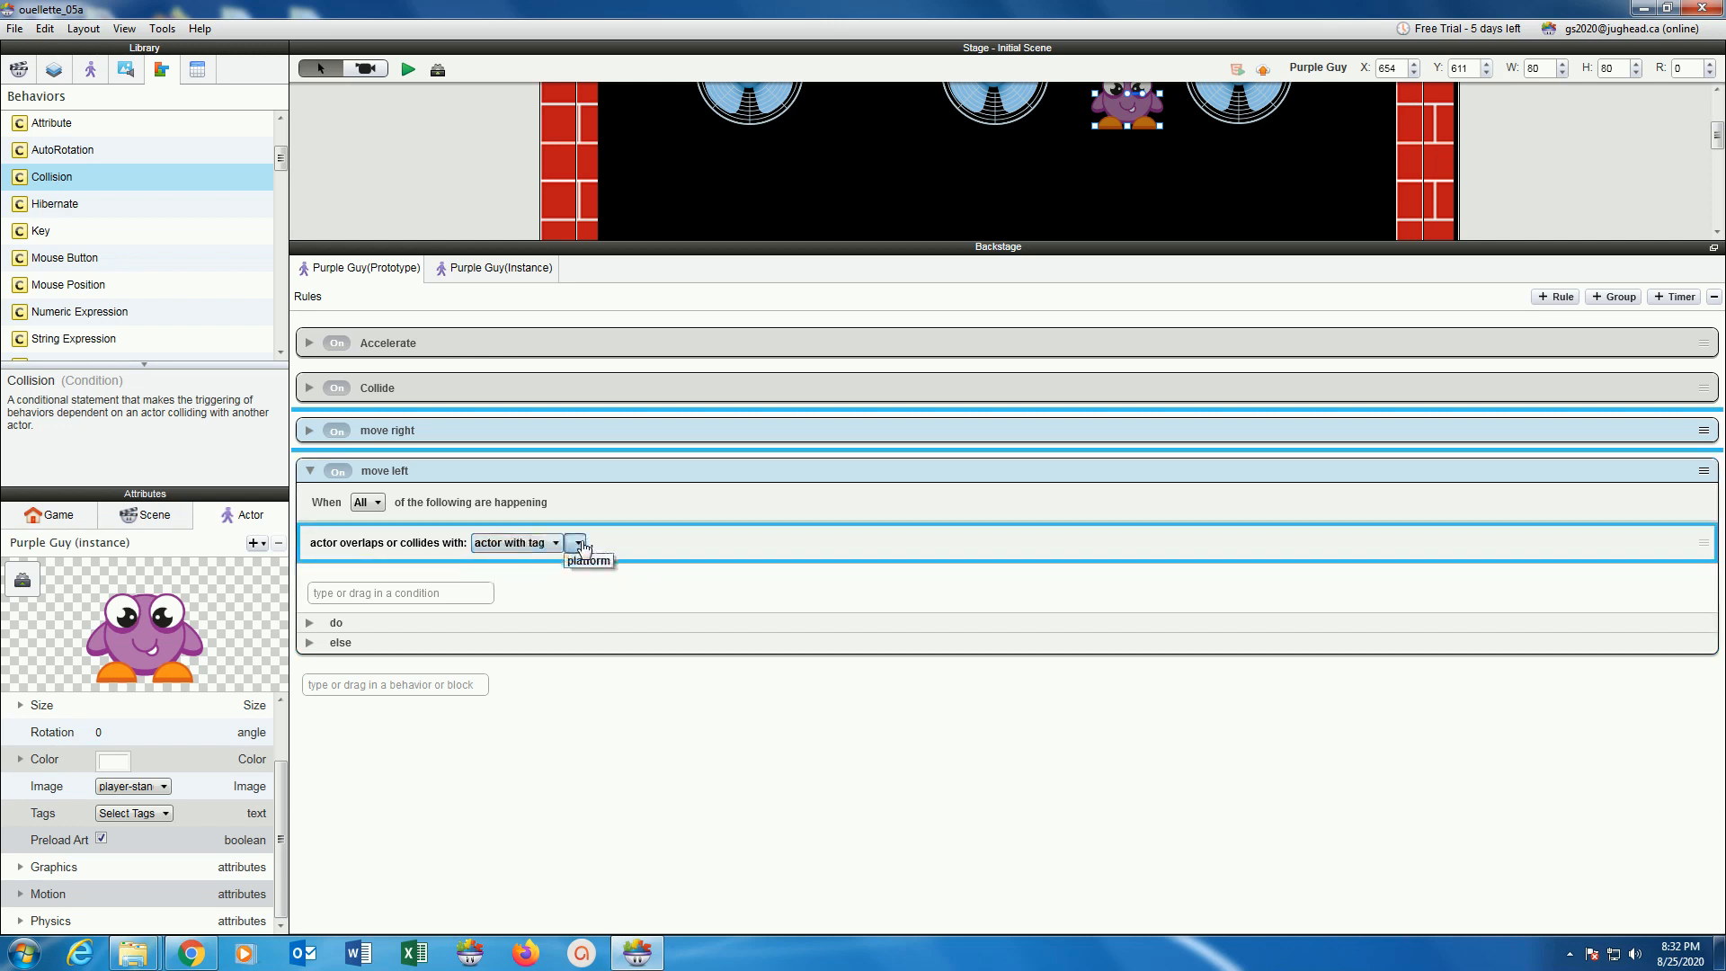
left_click(580, 560)
Add a Key condition to the move left rule that requires the left arrow key to be down.
left_click(54, 236)
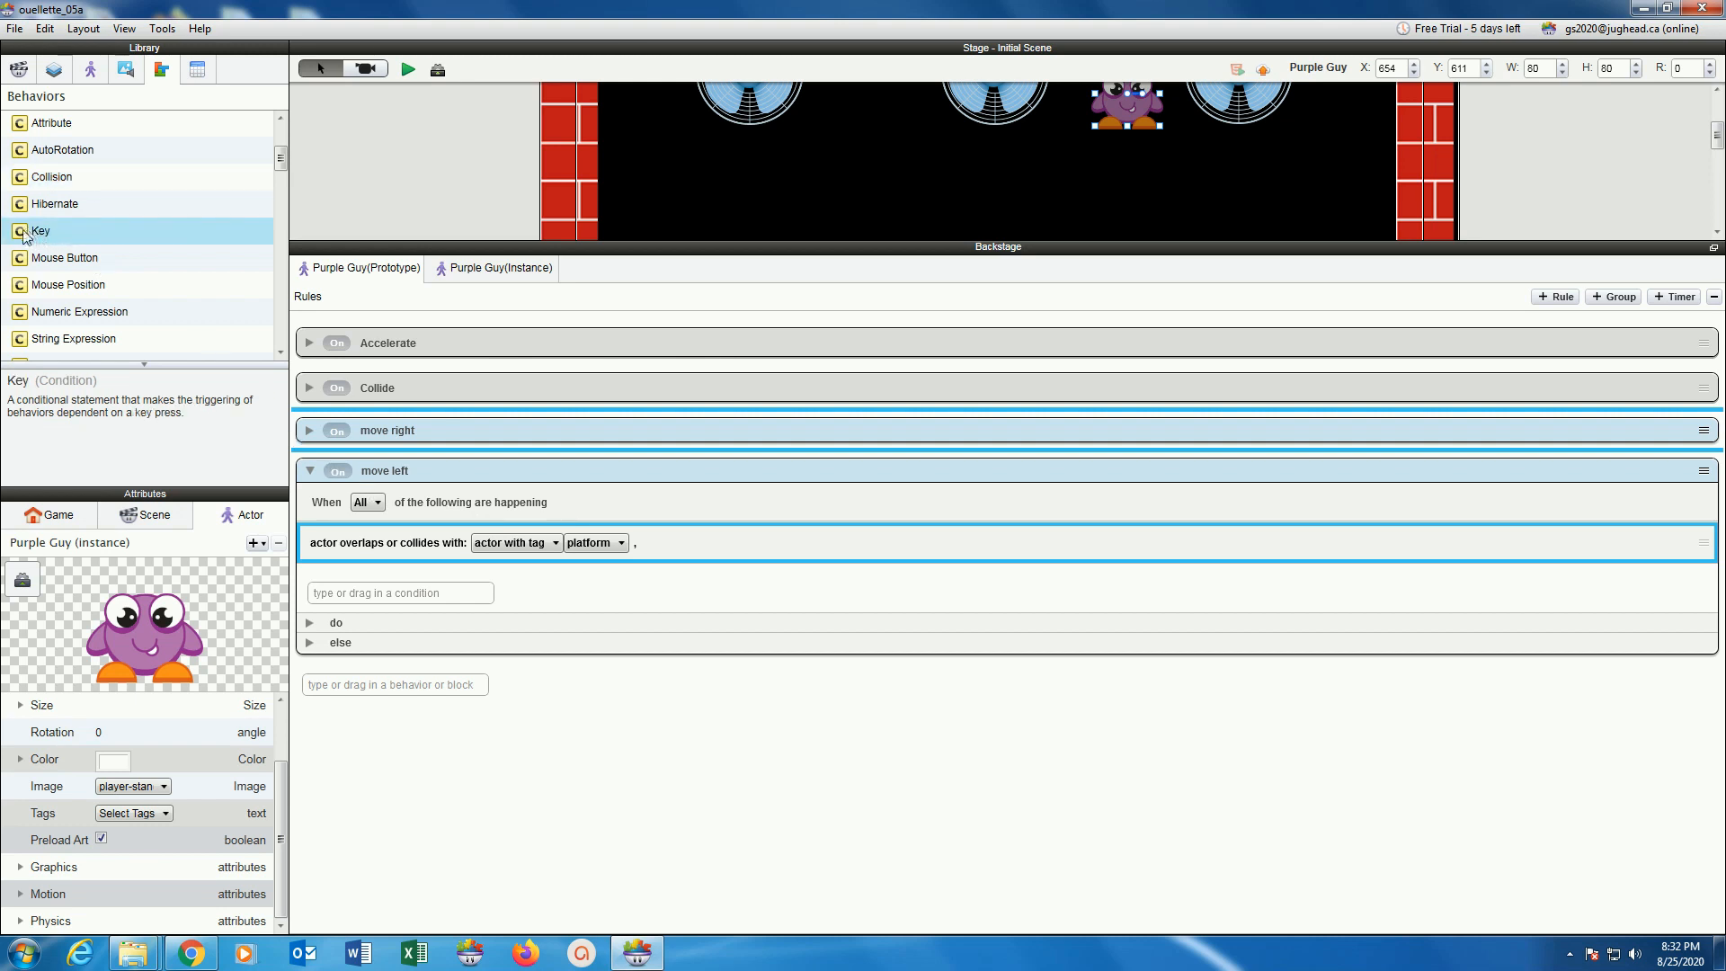
left_click_drag(22, 236, 351, 592)
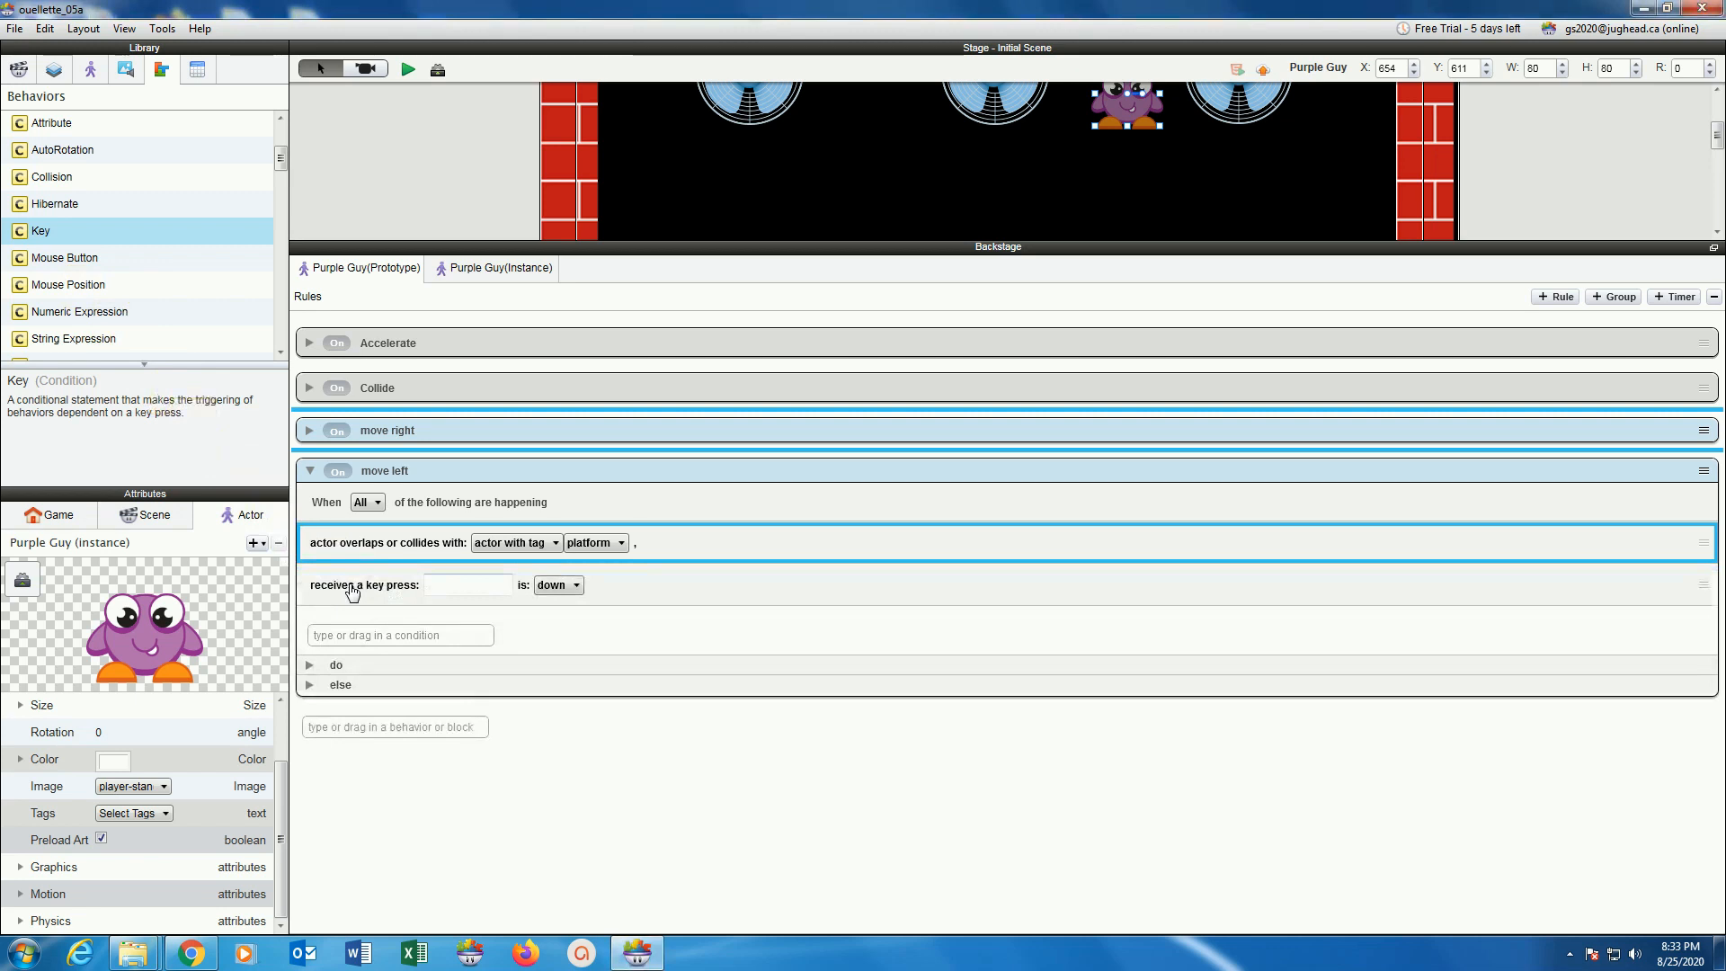
left_click(453, 586)
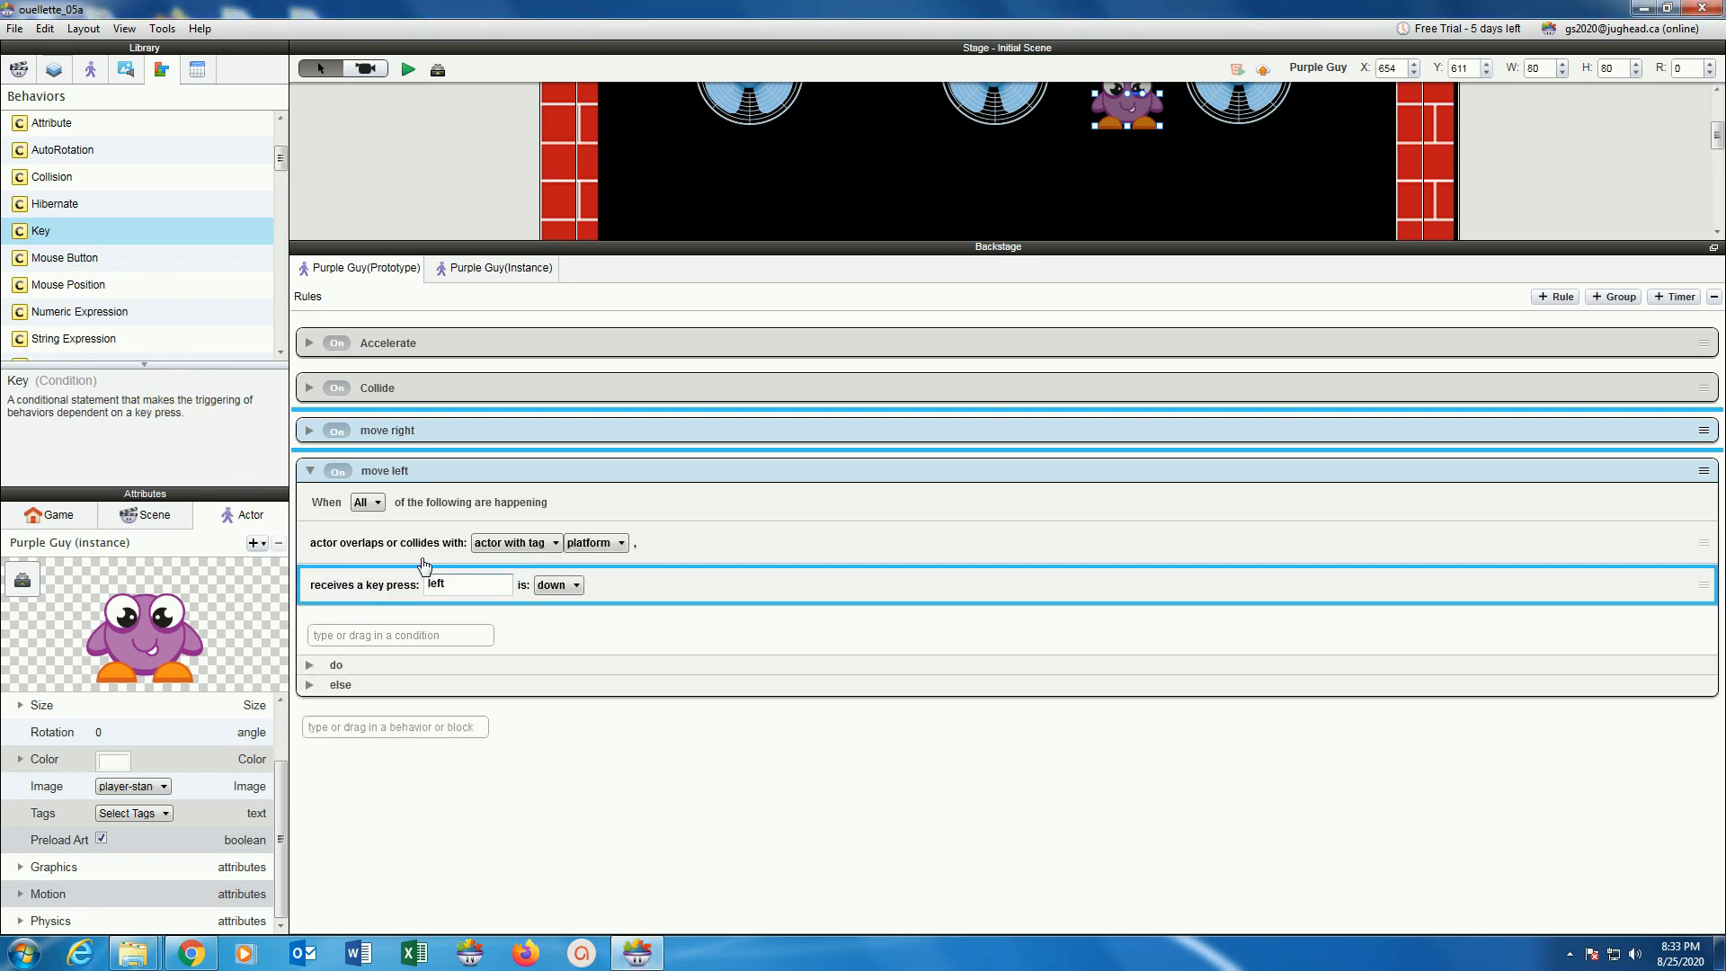
Add a Move behavior to the move left rule's do section, with direction 180 and speed 200.
left_click(309, 665)
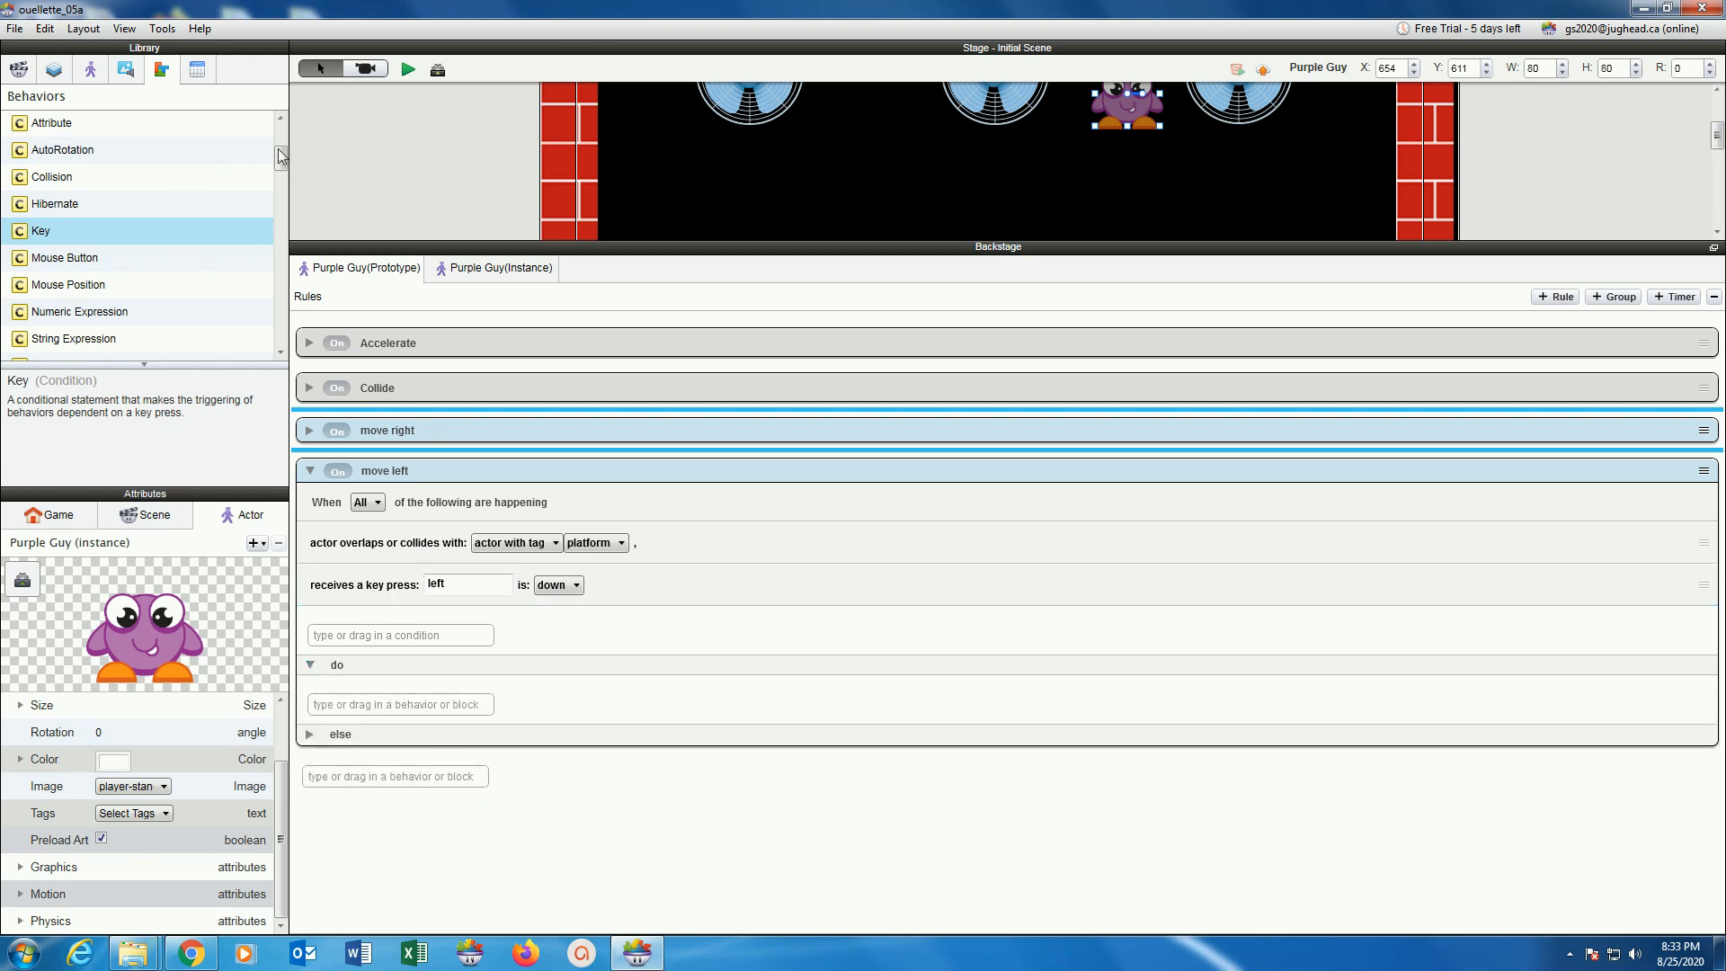
left_click_drag(280, 156, 283, 231)
scroll(282, 232, "down", 2)
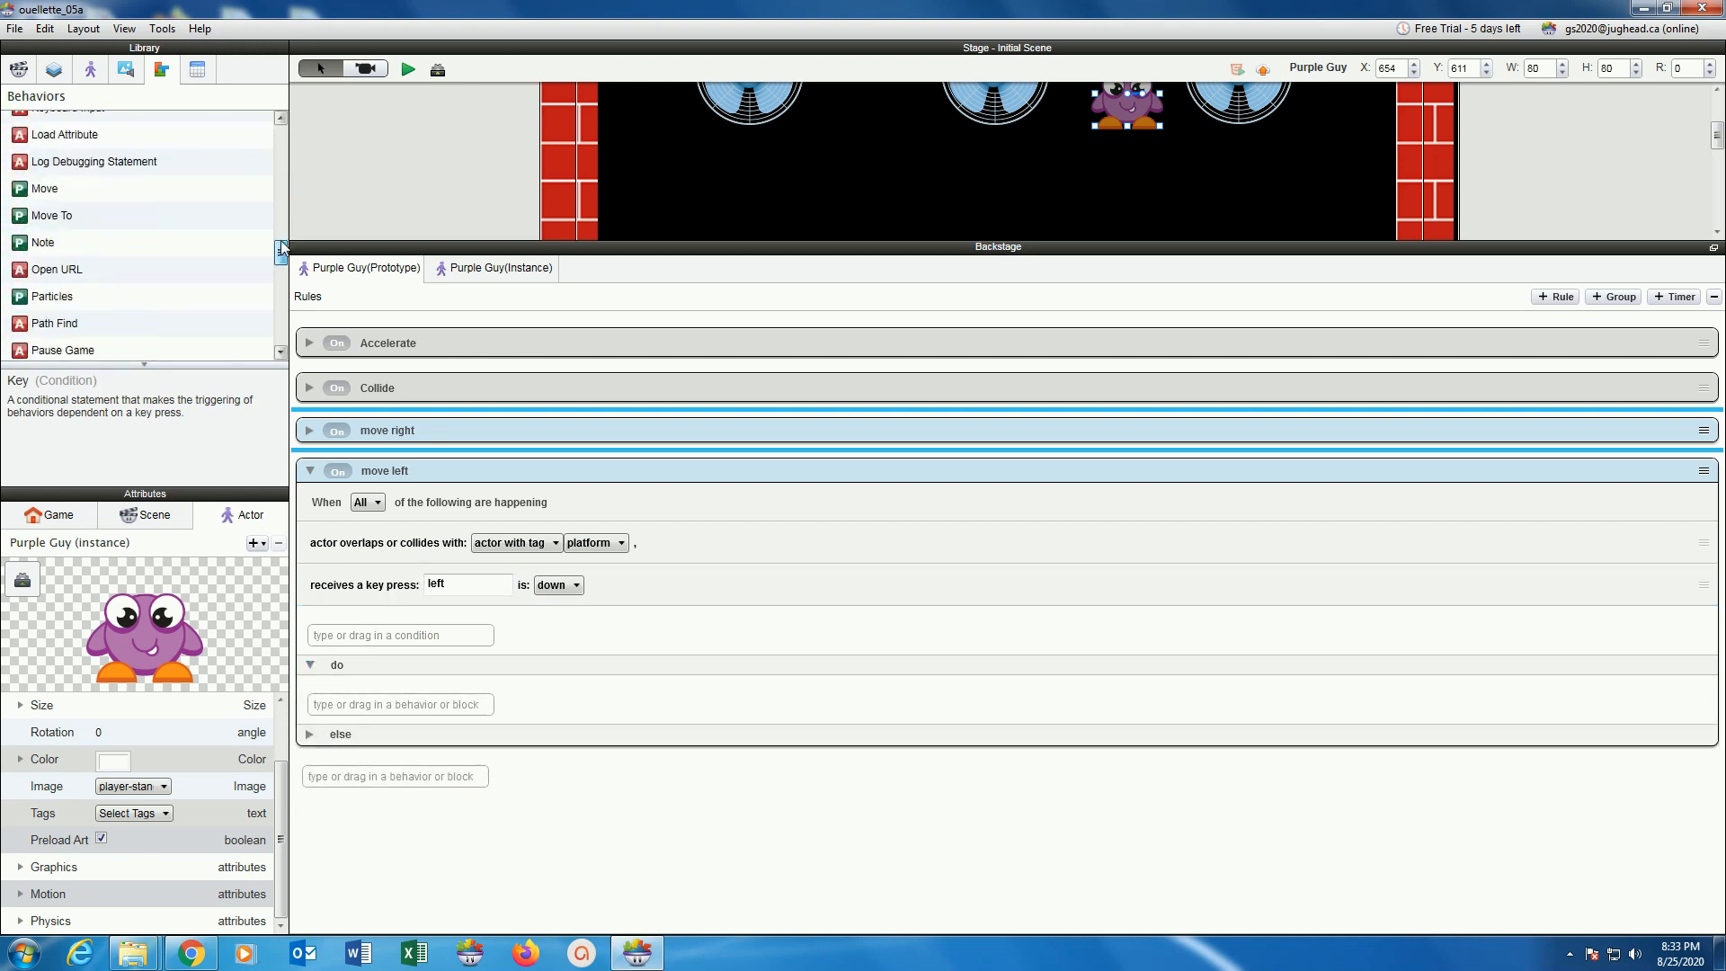
scroll(86, 163, "up", 2)
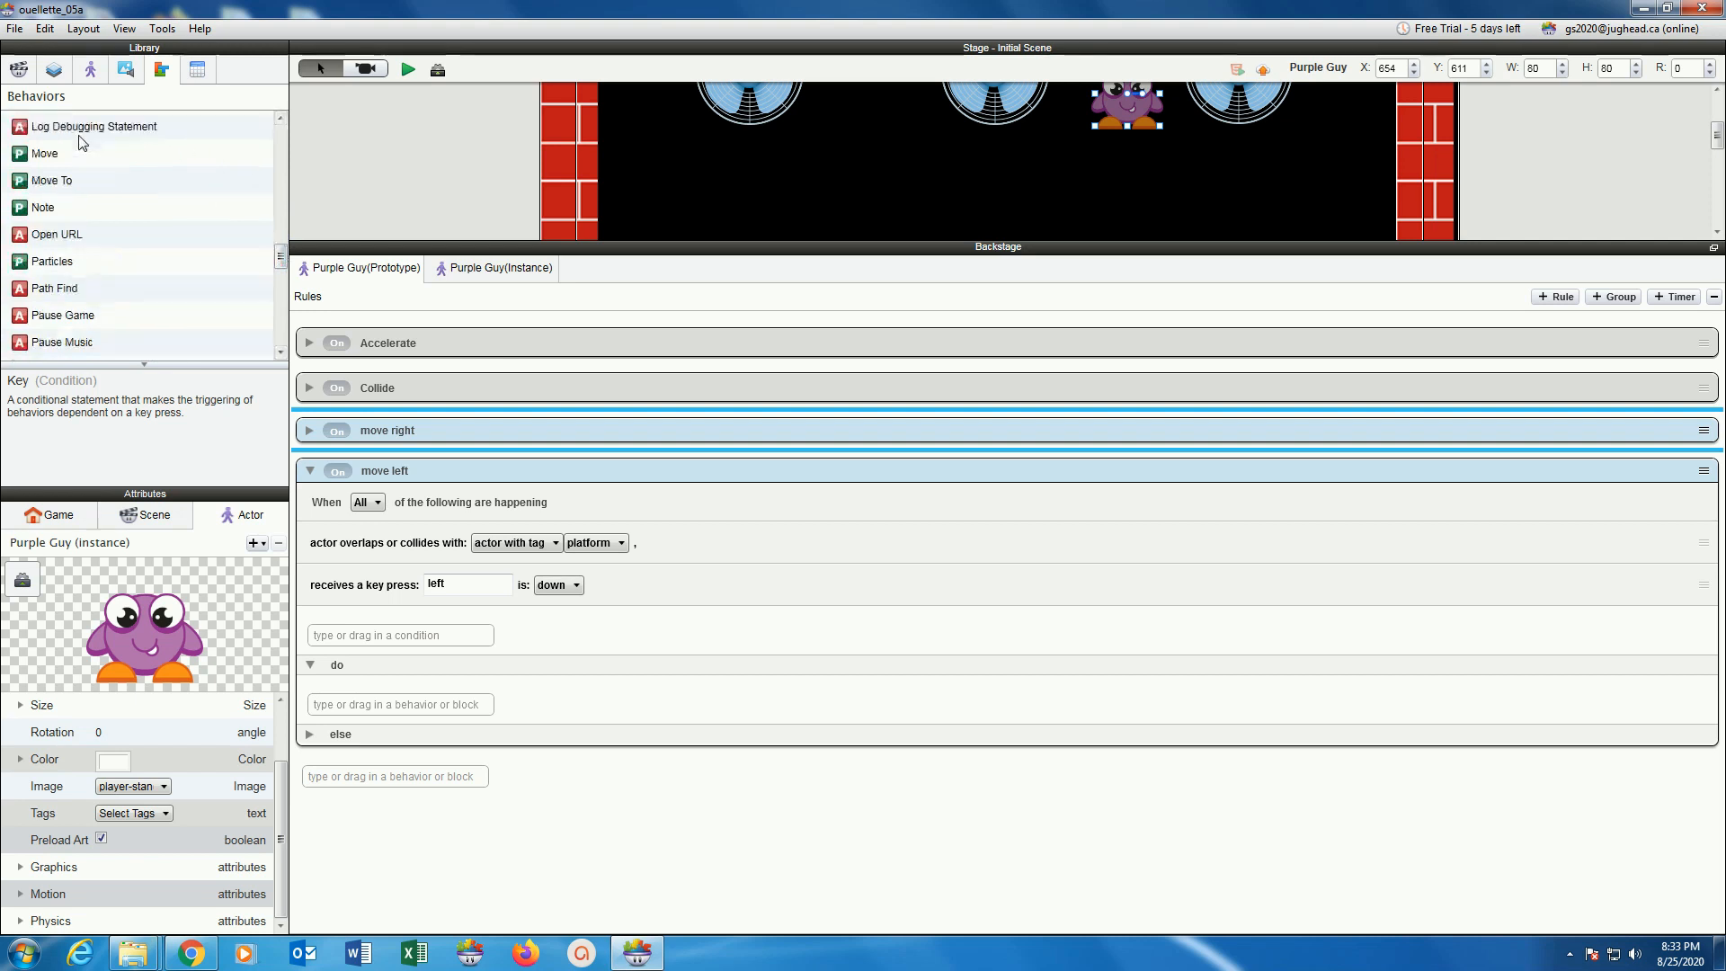
left_click_drag(64, 196, 406, 704)
left_click(462, 741)
type("180")
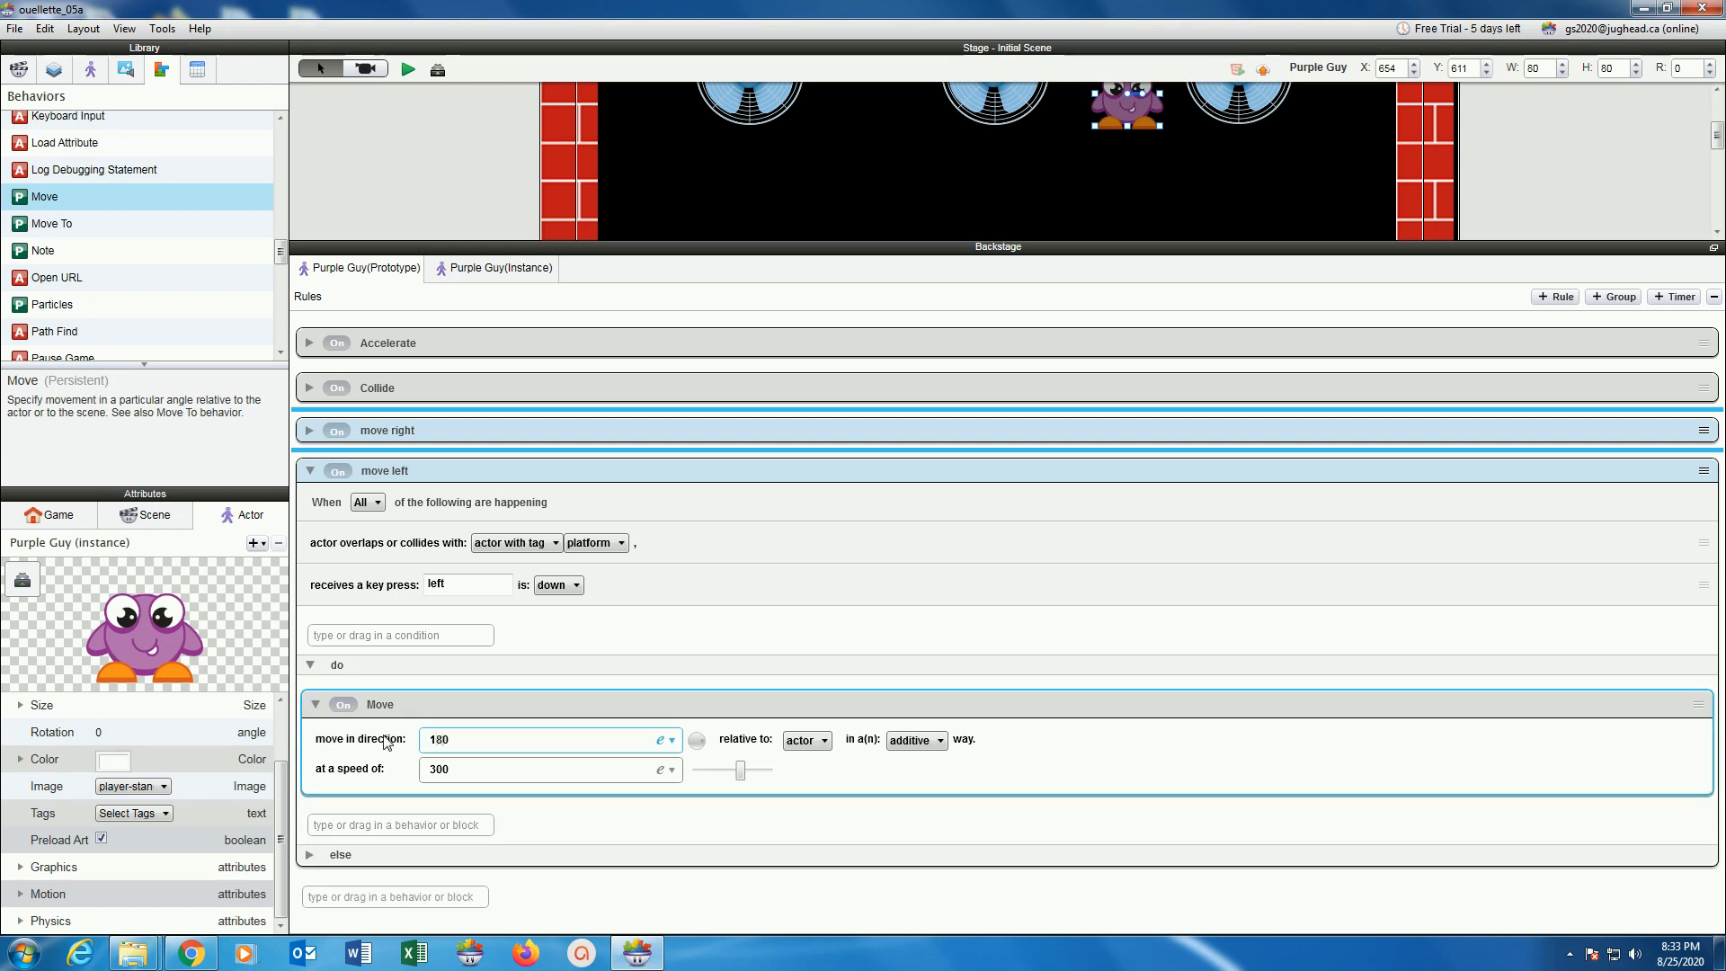
left_click_drag(438, 769, 425, 769)
type("2")
key("Return")
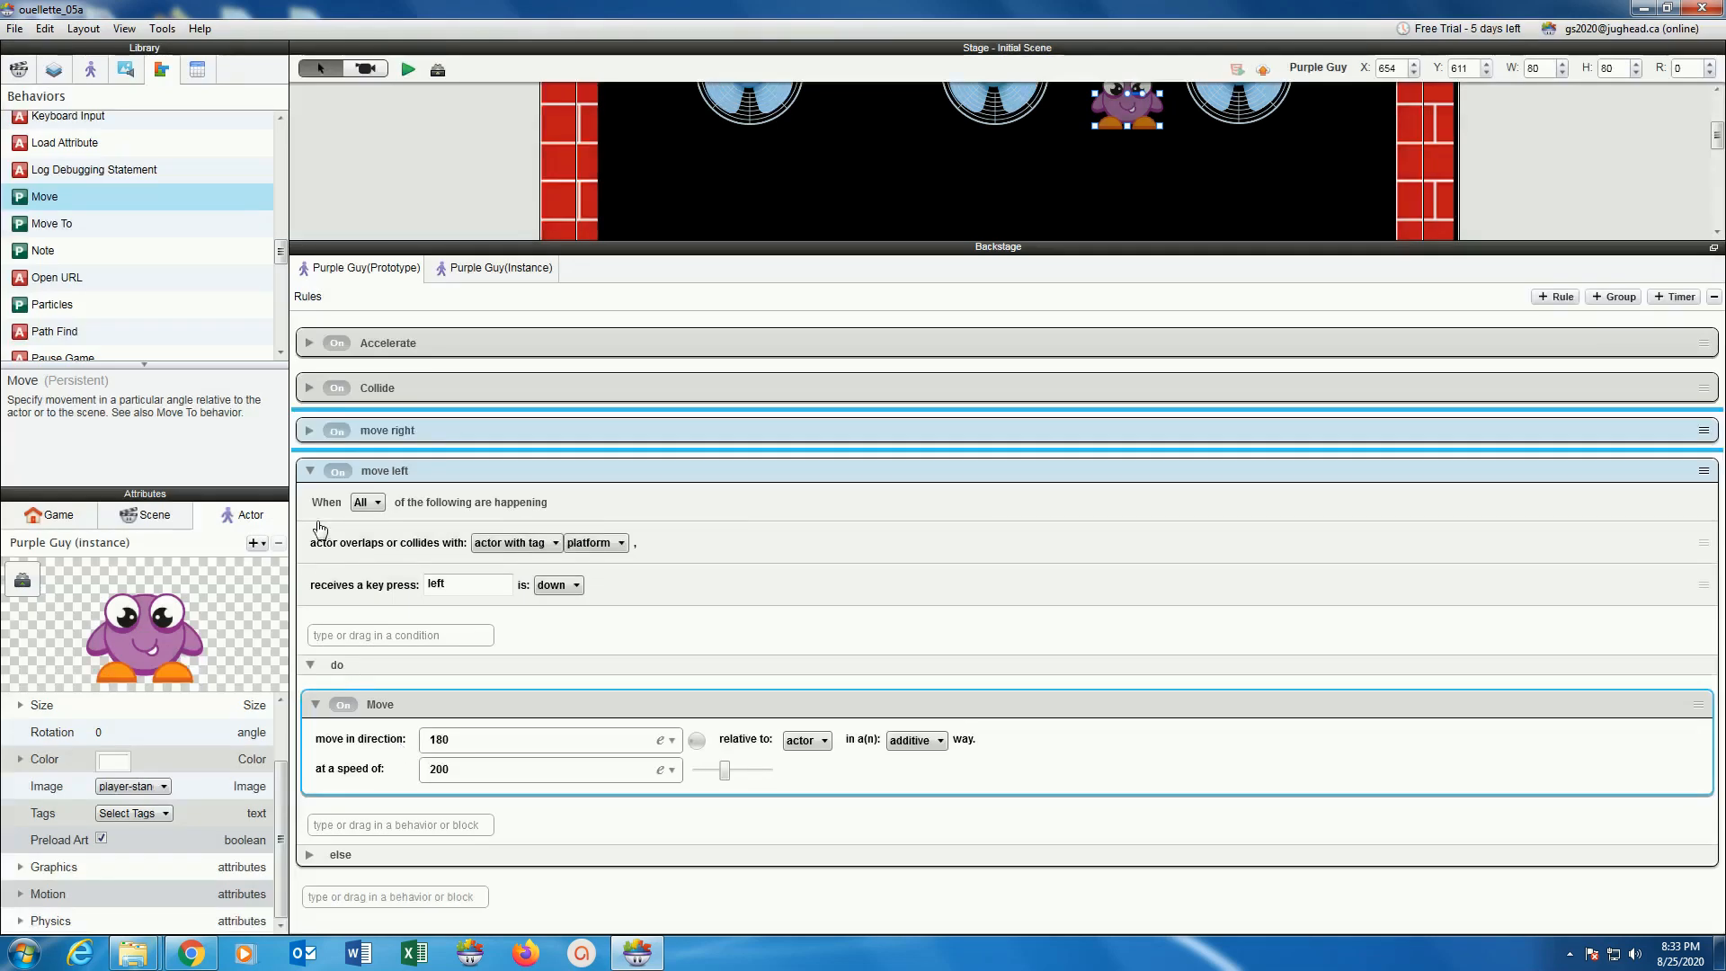
Preview the scene, test moving Purple Guy left and right, and return to the editor.
left_click(408, 70)
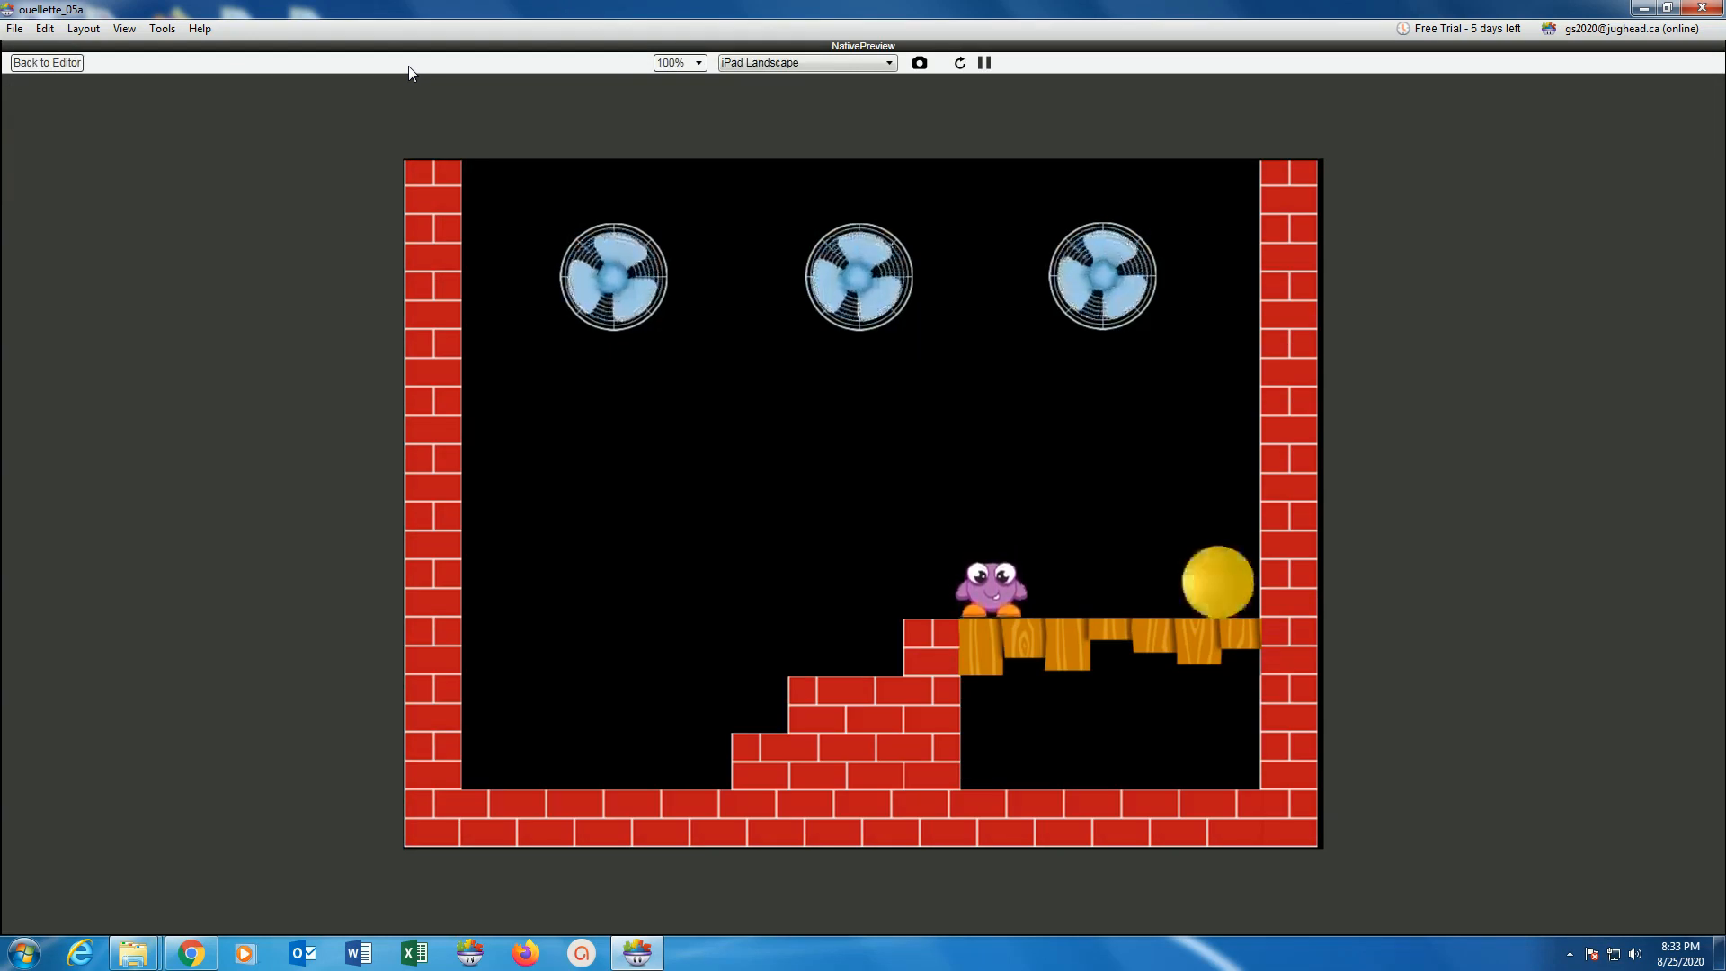
key("Left")
key("Right")
key("Left")
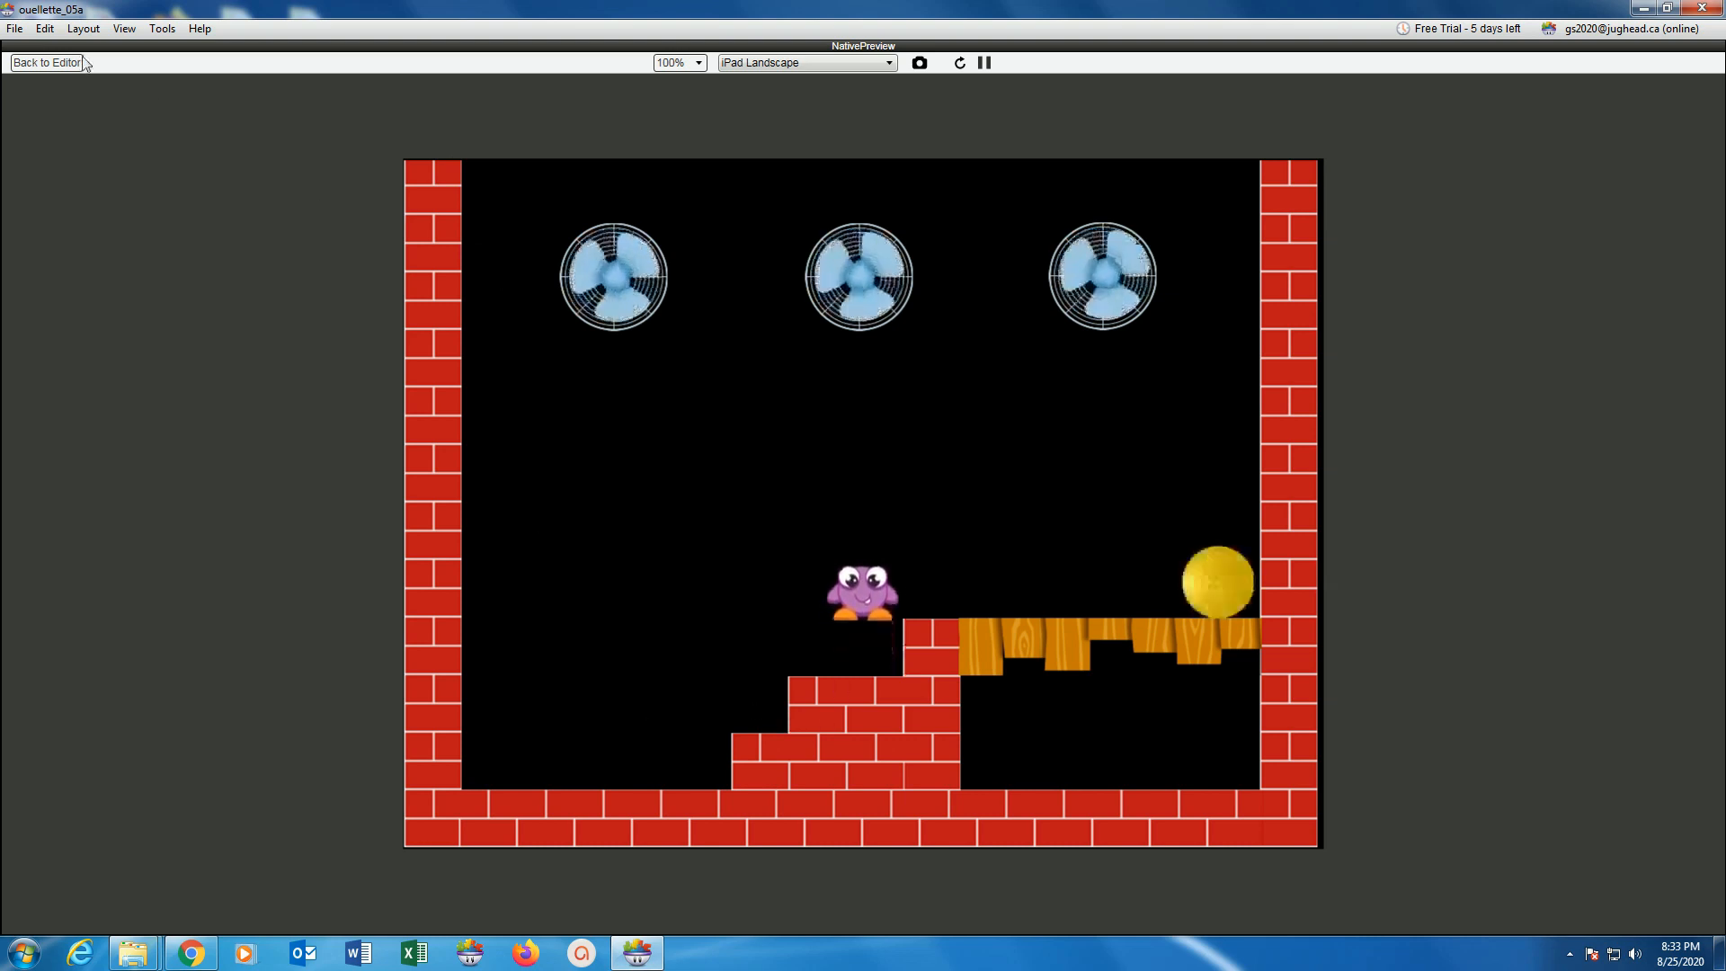
left_click(47, 63)
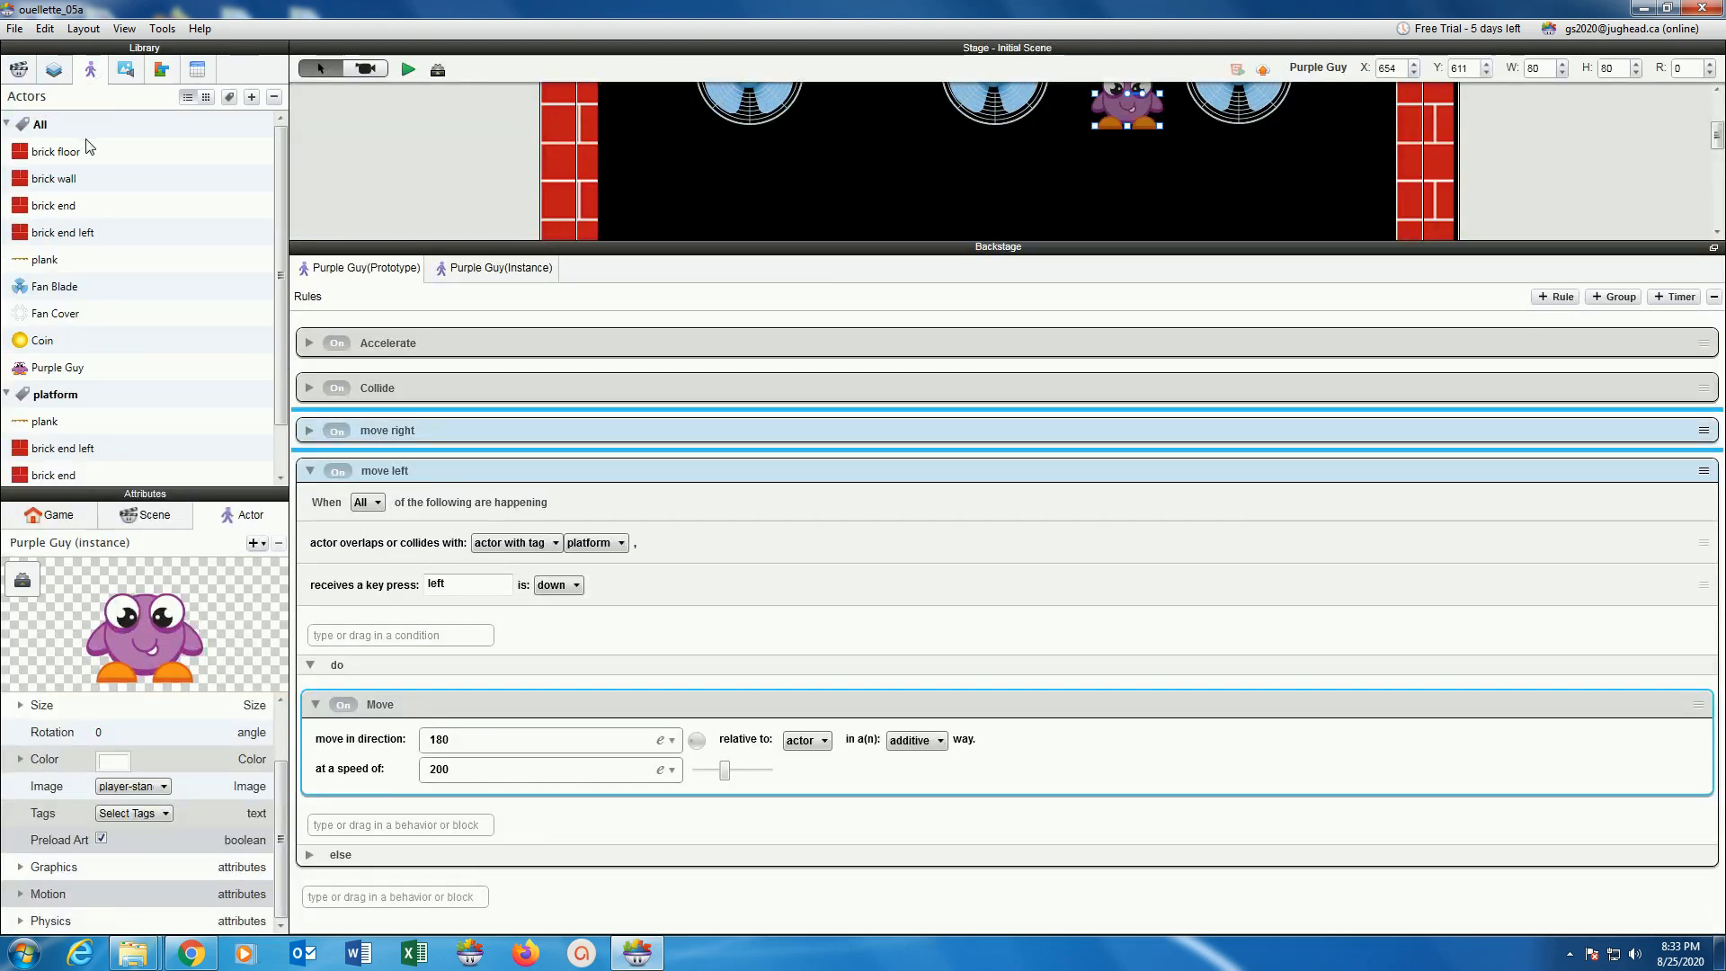
Set the brick floor actor's Bounciness to 0 in its Physics attributes.
left_click(56, 152)
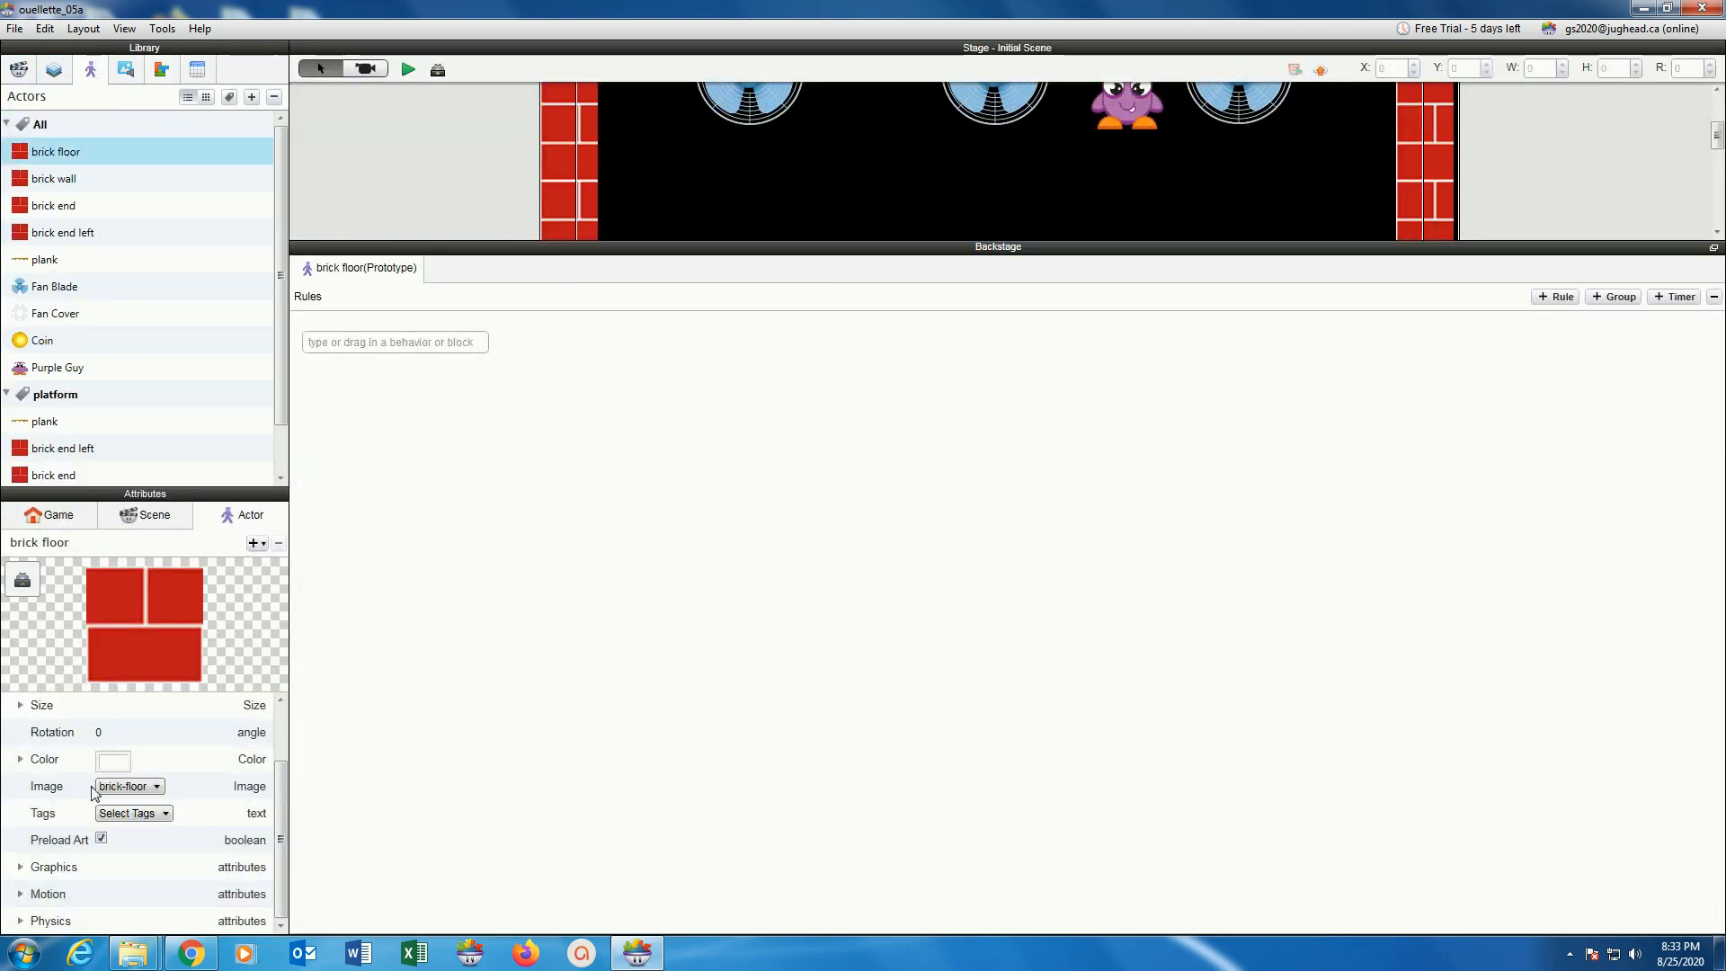
left_click(19, 920)
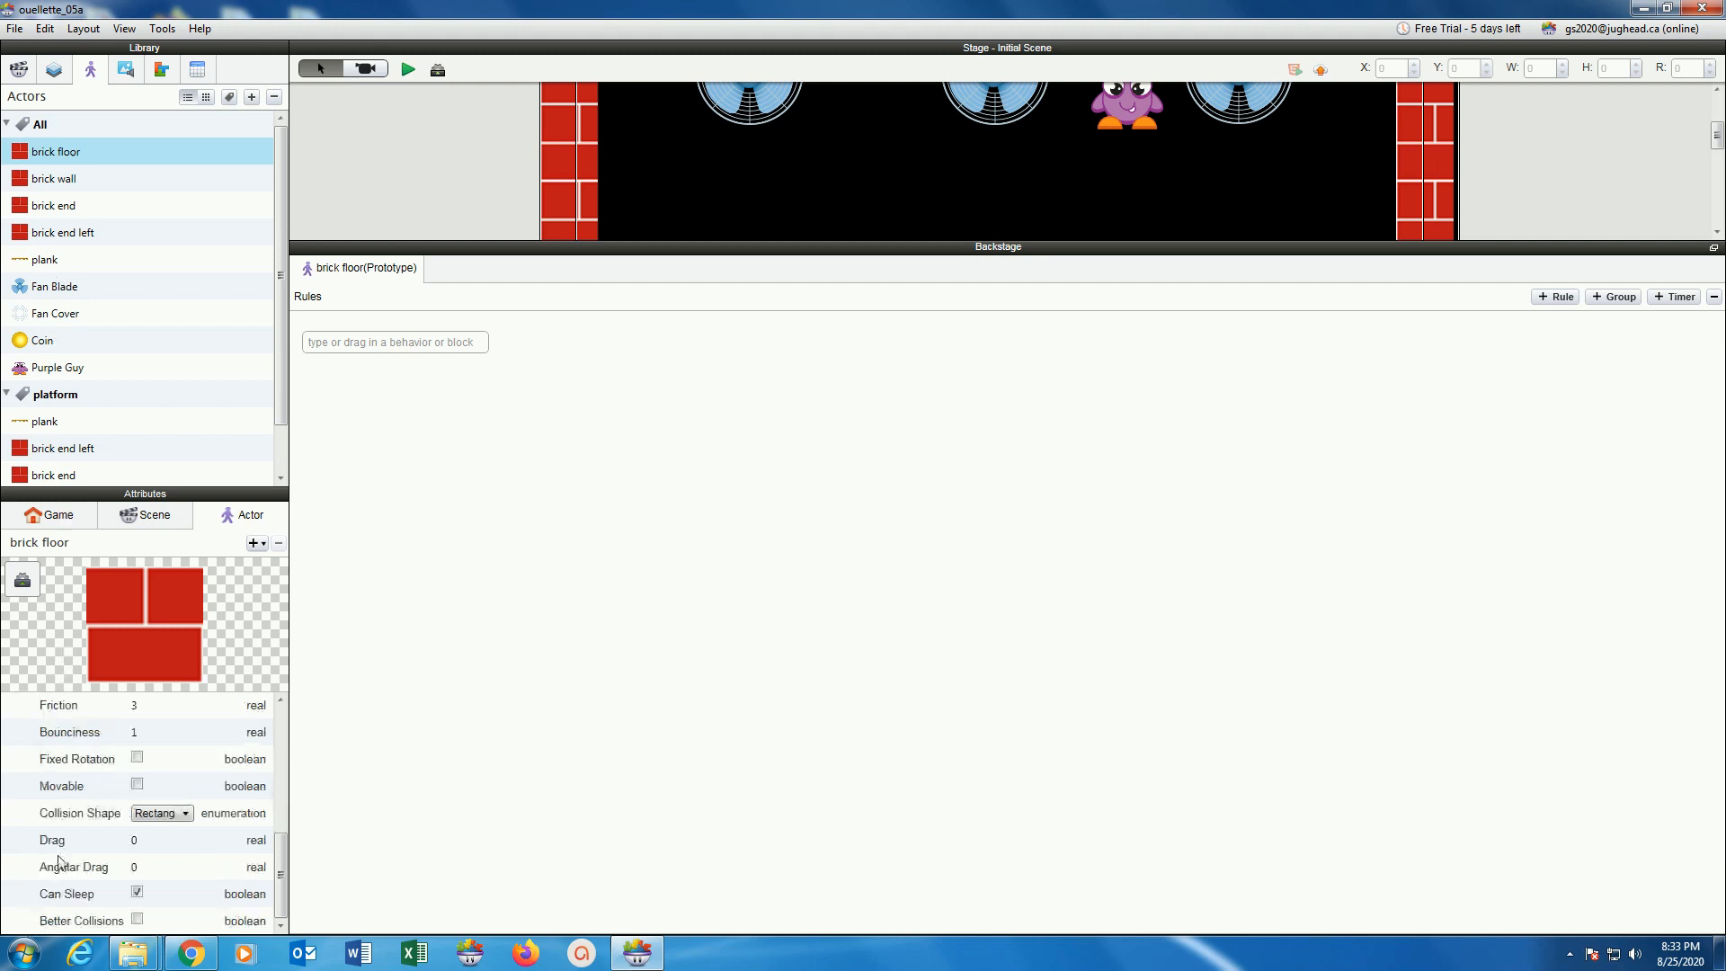
left_click(135, 742)
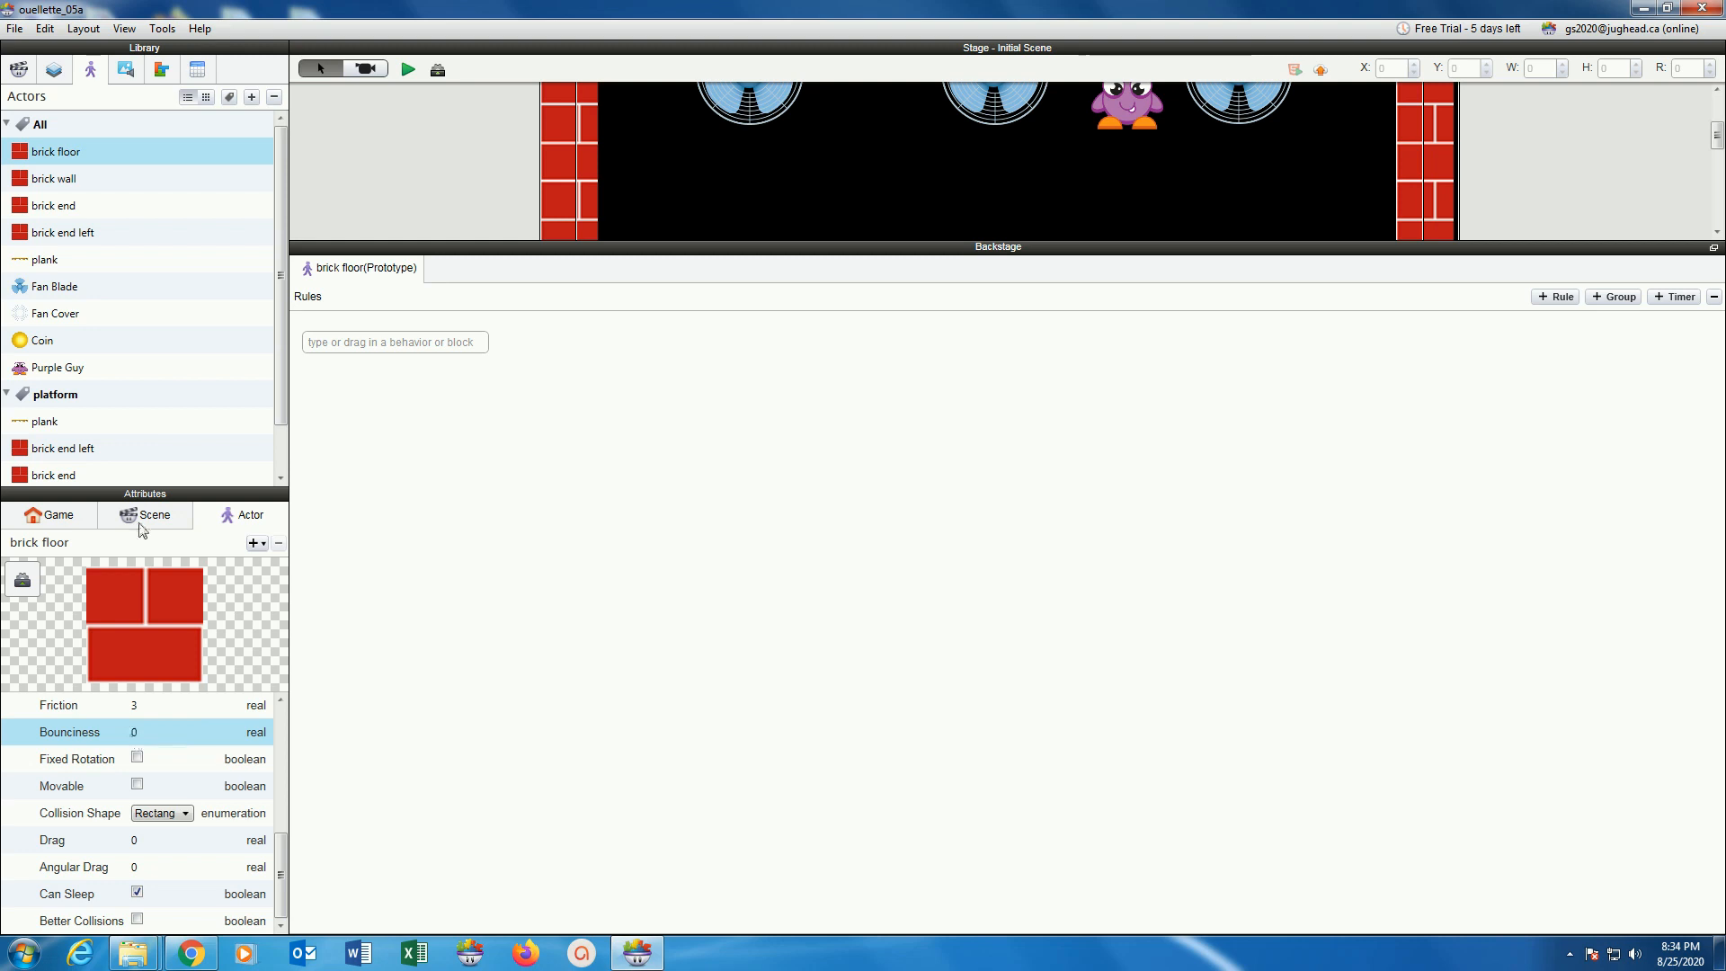
Set the brick wall actor's Bounciness to 0 in its Physics attributes.
left_click(53, 184)
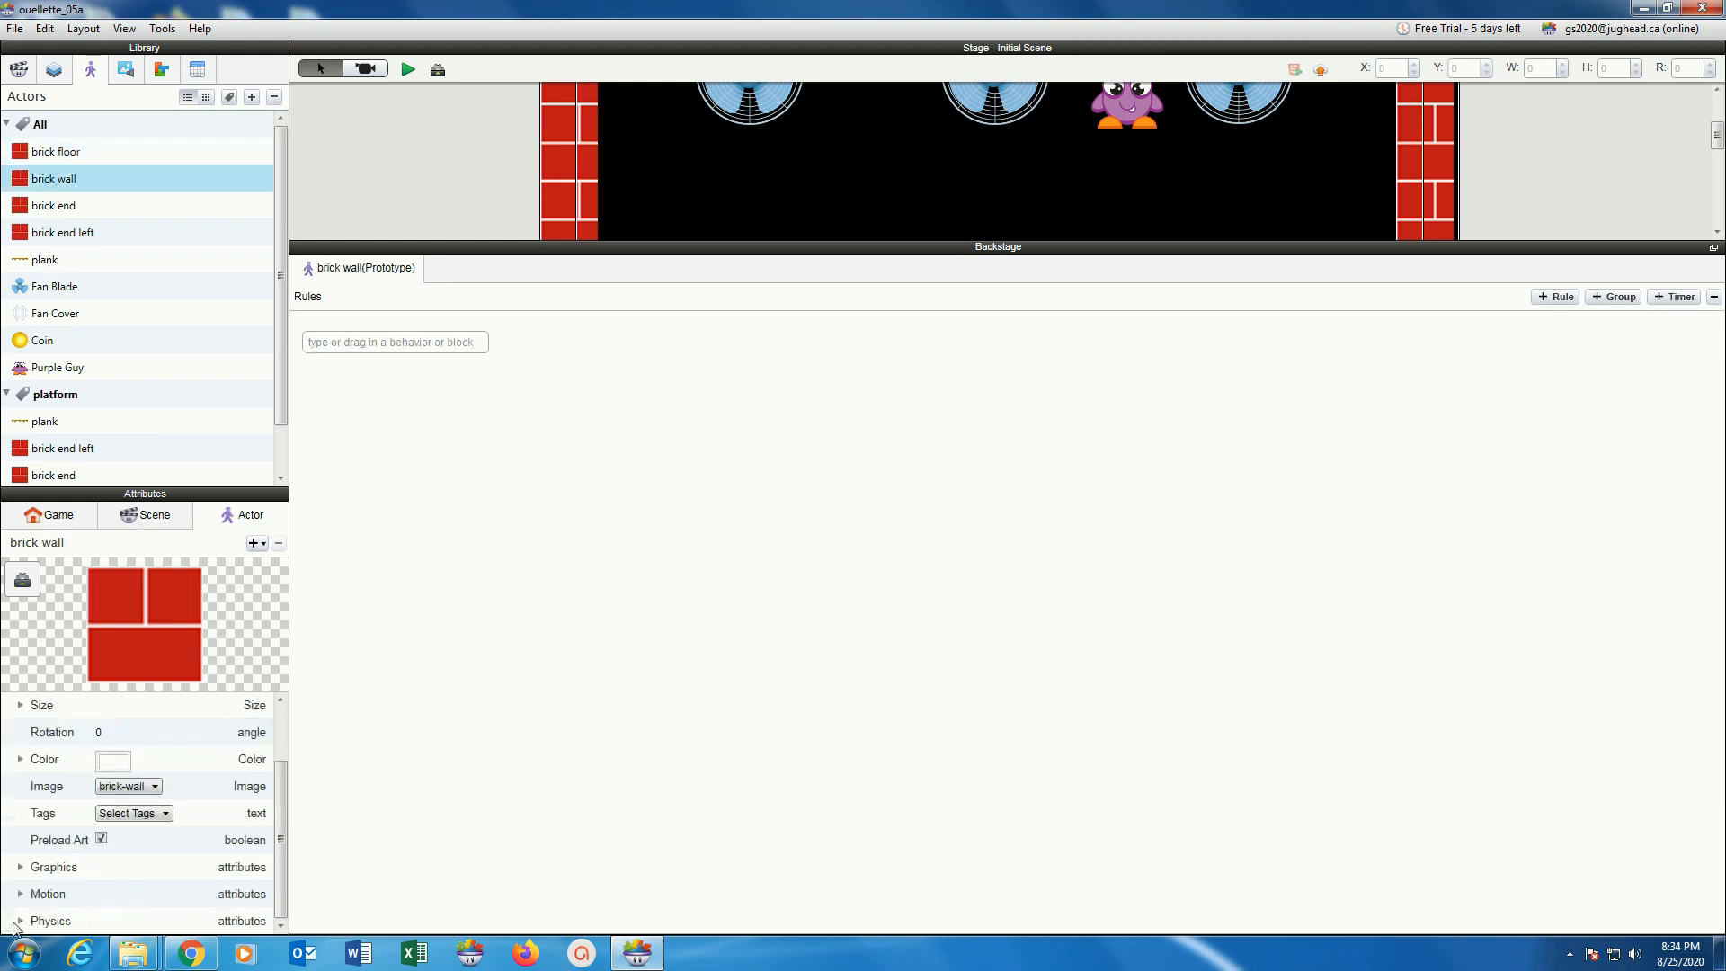
left_click(19, 920)
left_click(135, 736)
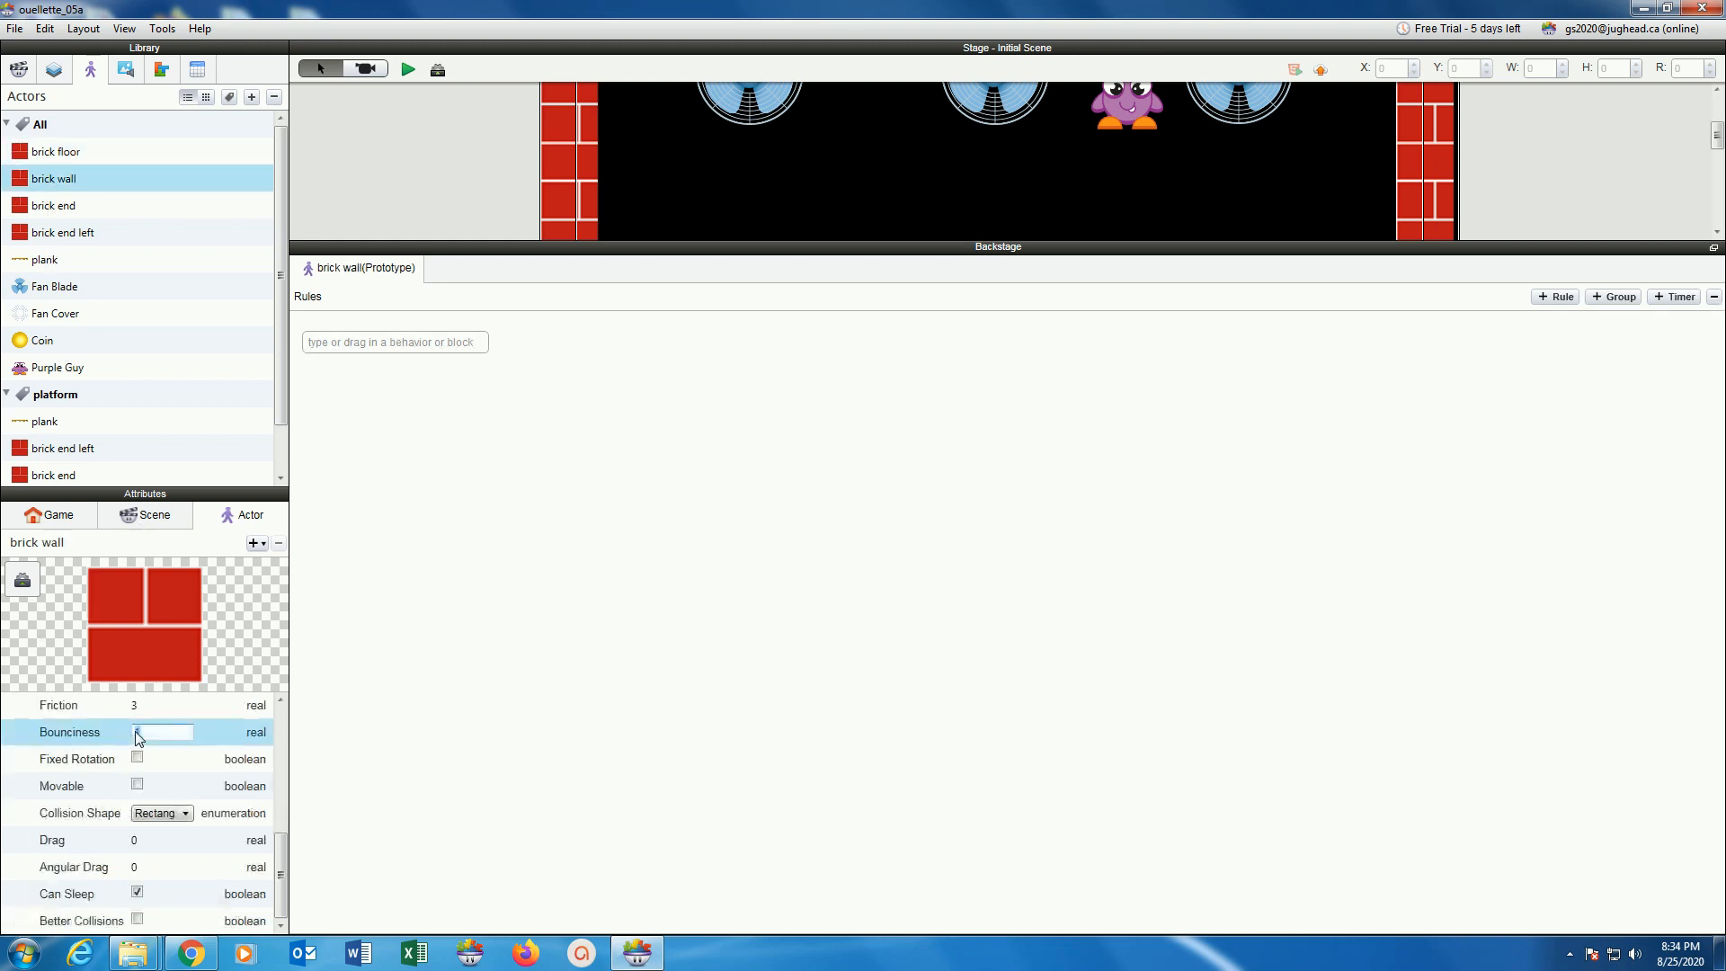
key("Return")
Set the brick end actor's Bounciness to 0 in its Physics attributes.
left_click(41, 208)
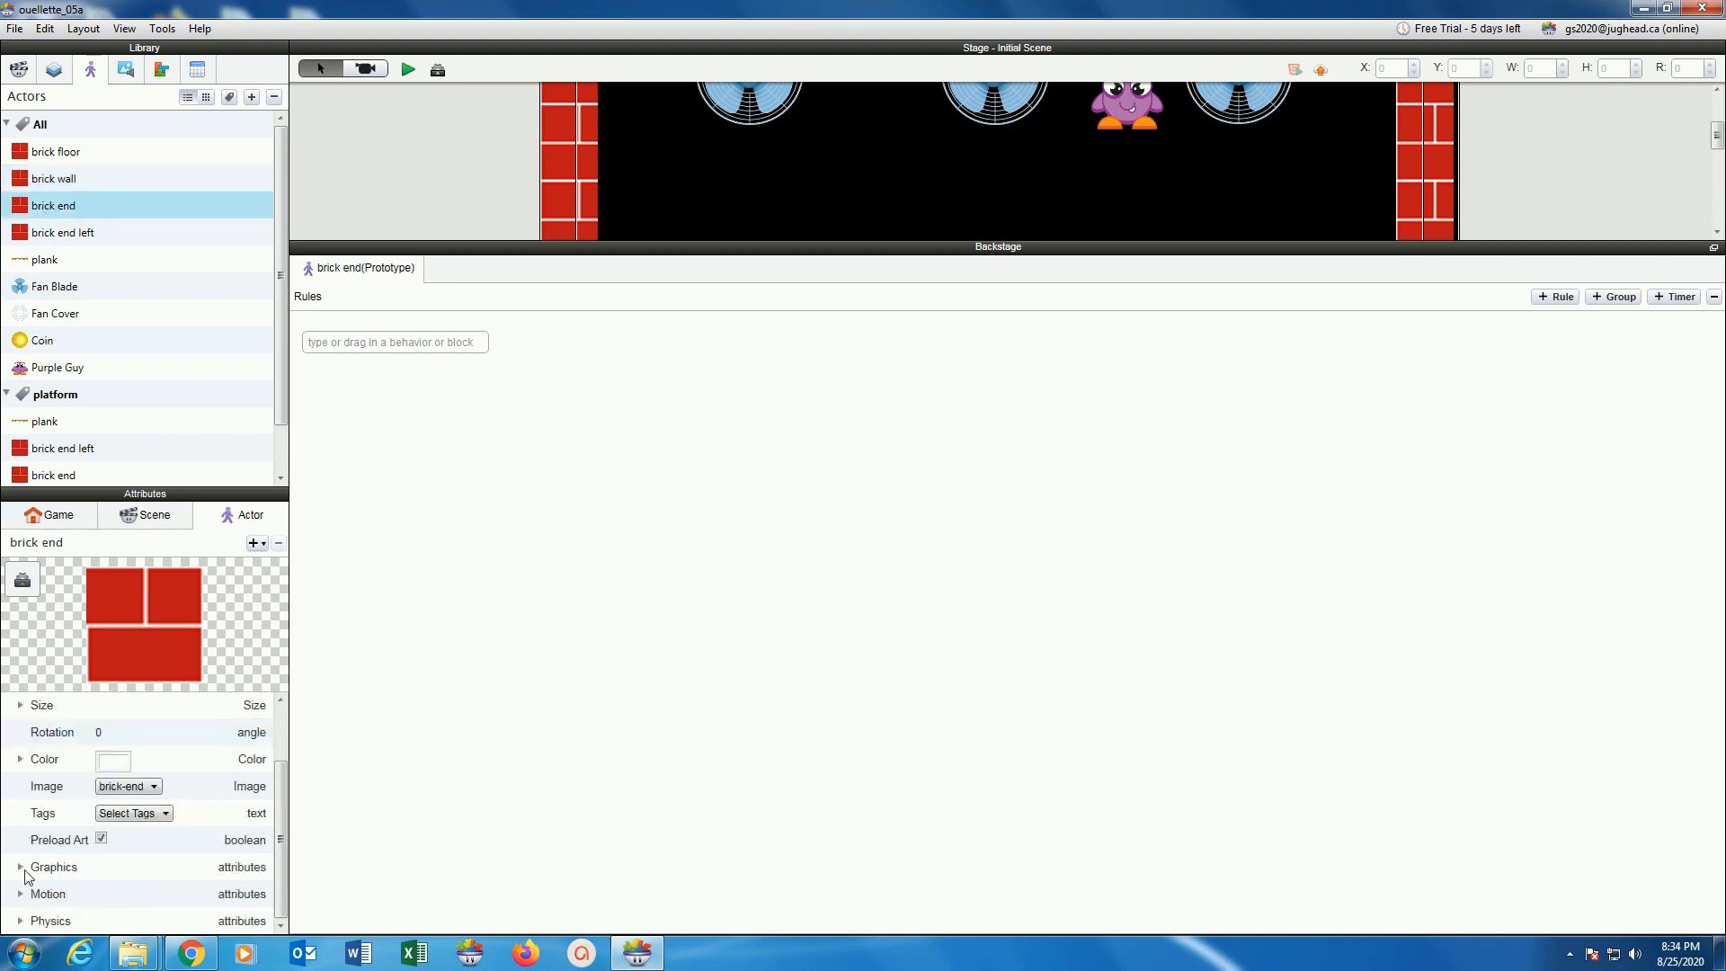
left_click(20, 920)
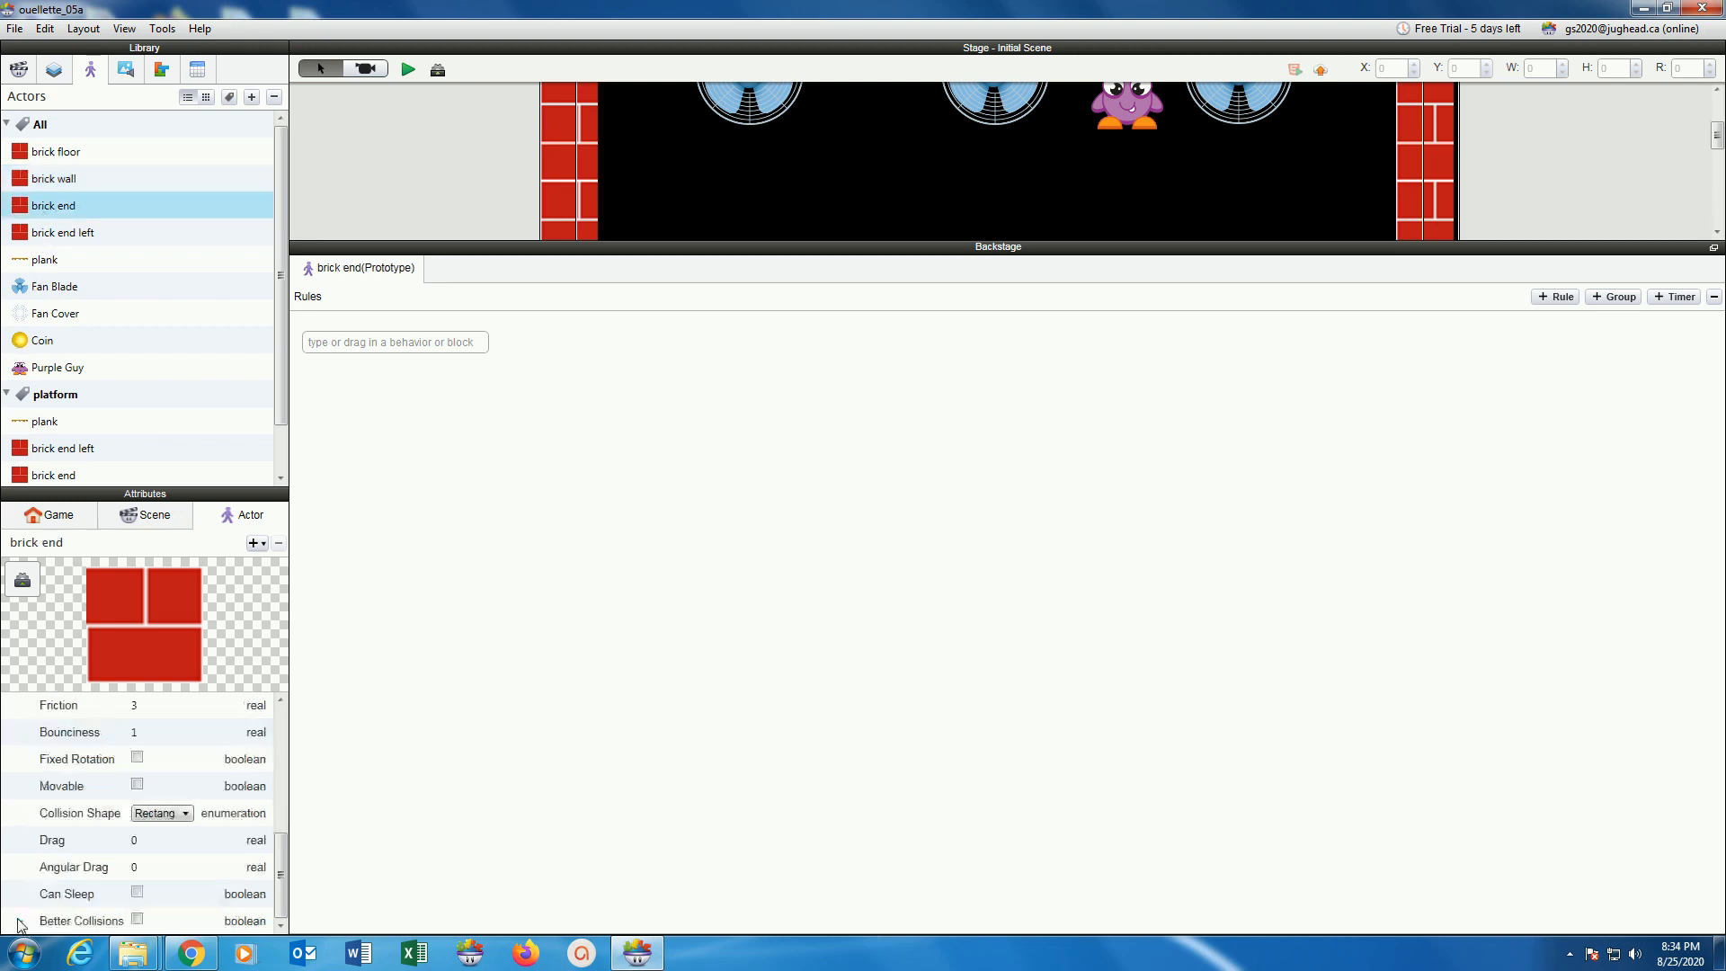
left_click(137, 734)
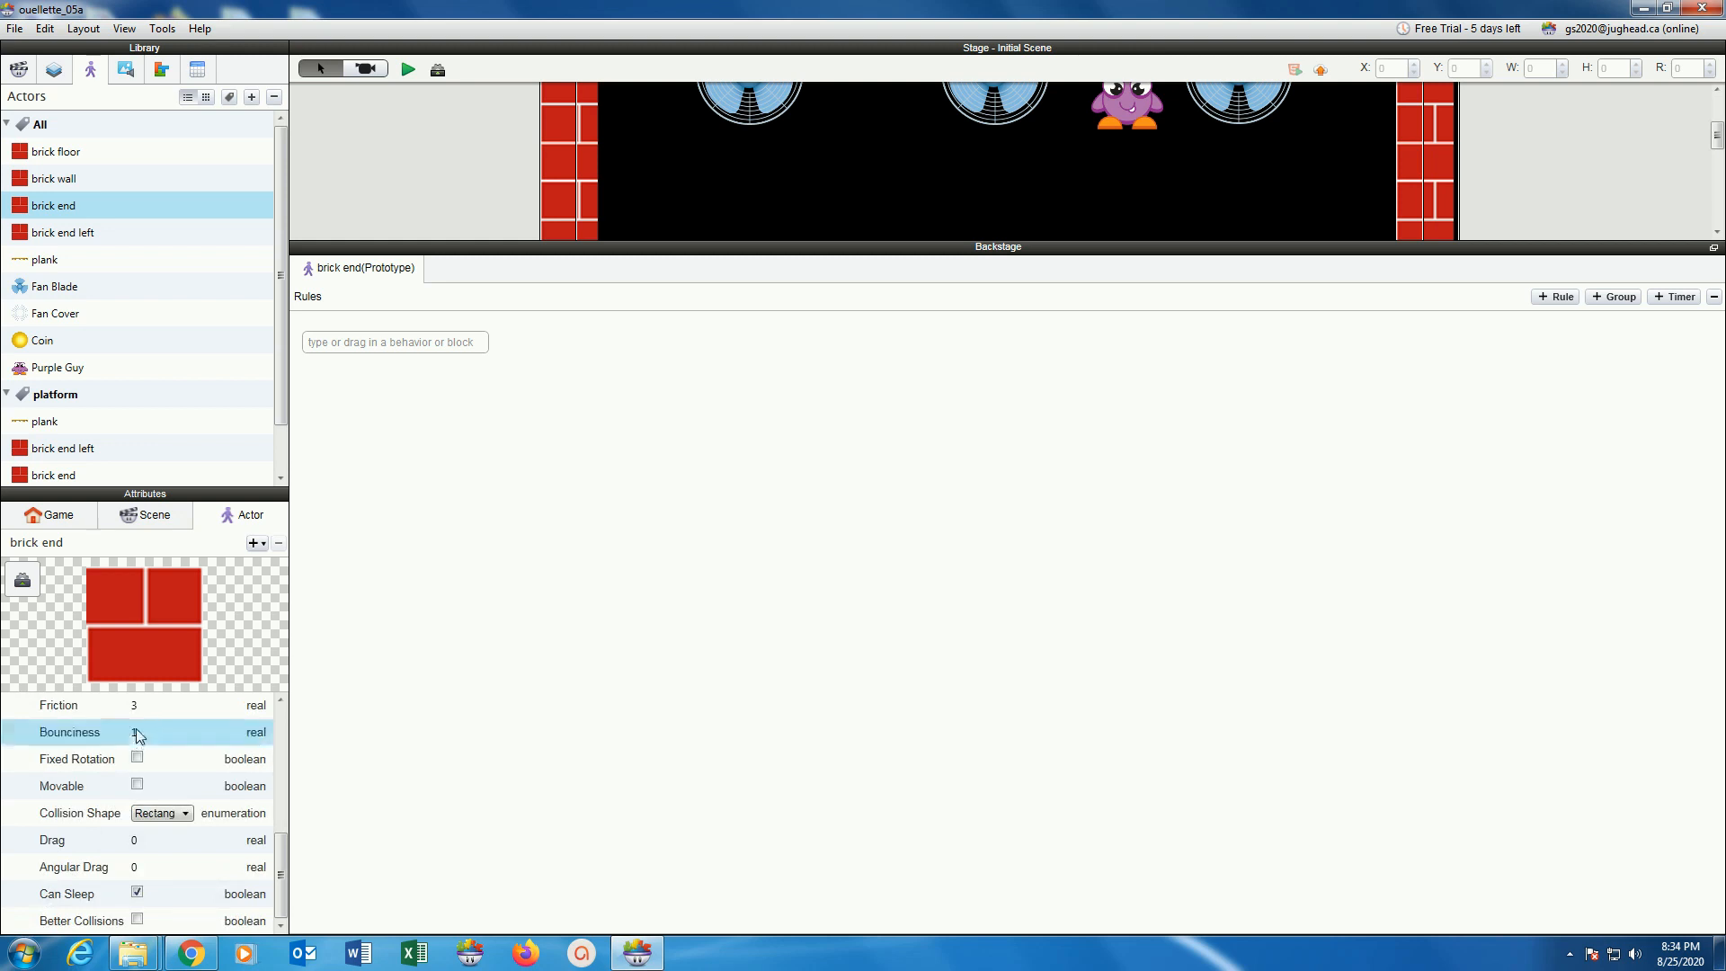
key("Return")
Set the brick end left actor's Bounciness to 0 in its Physics attributes.
left_click(34, 236)
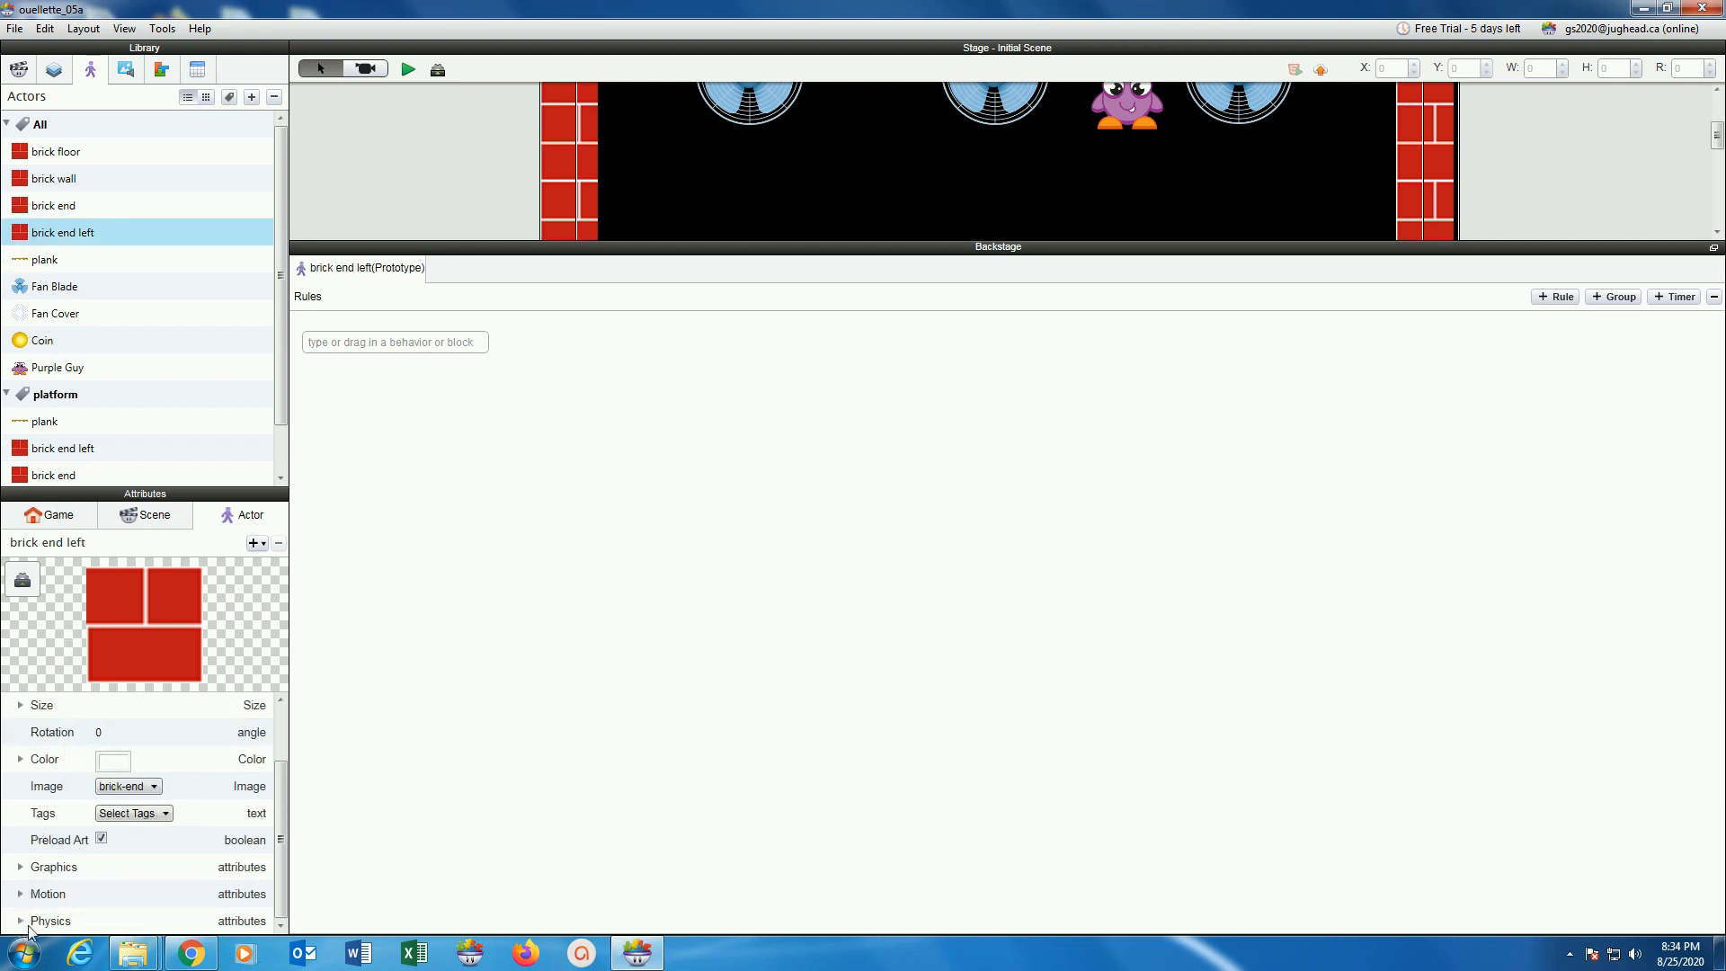
left_click(21, 921)
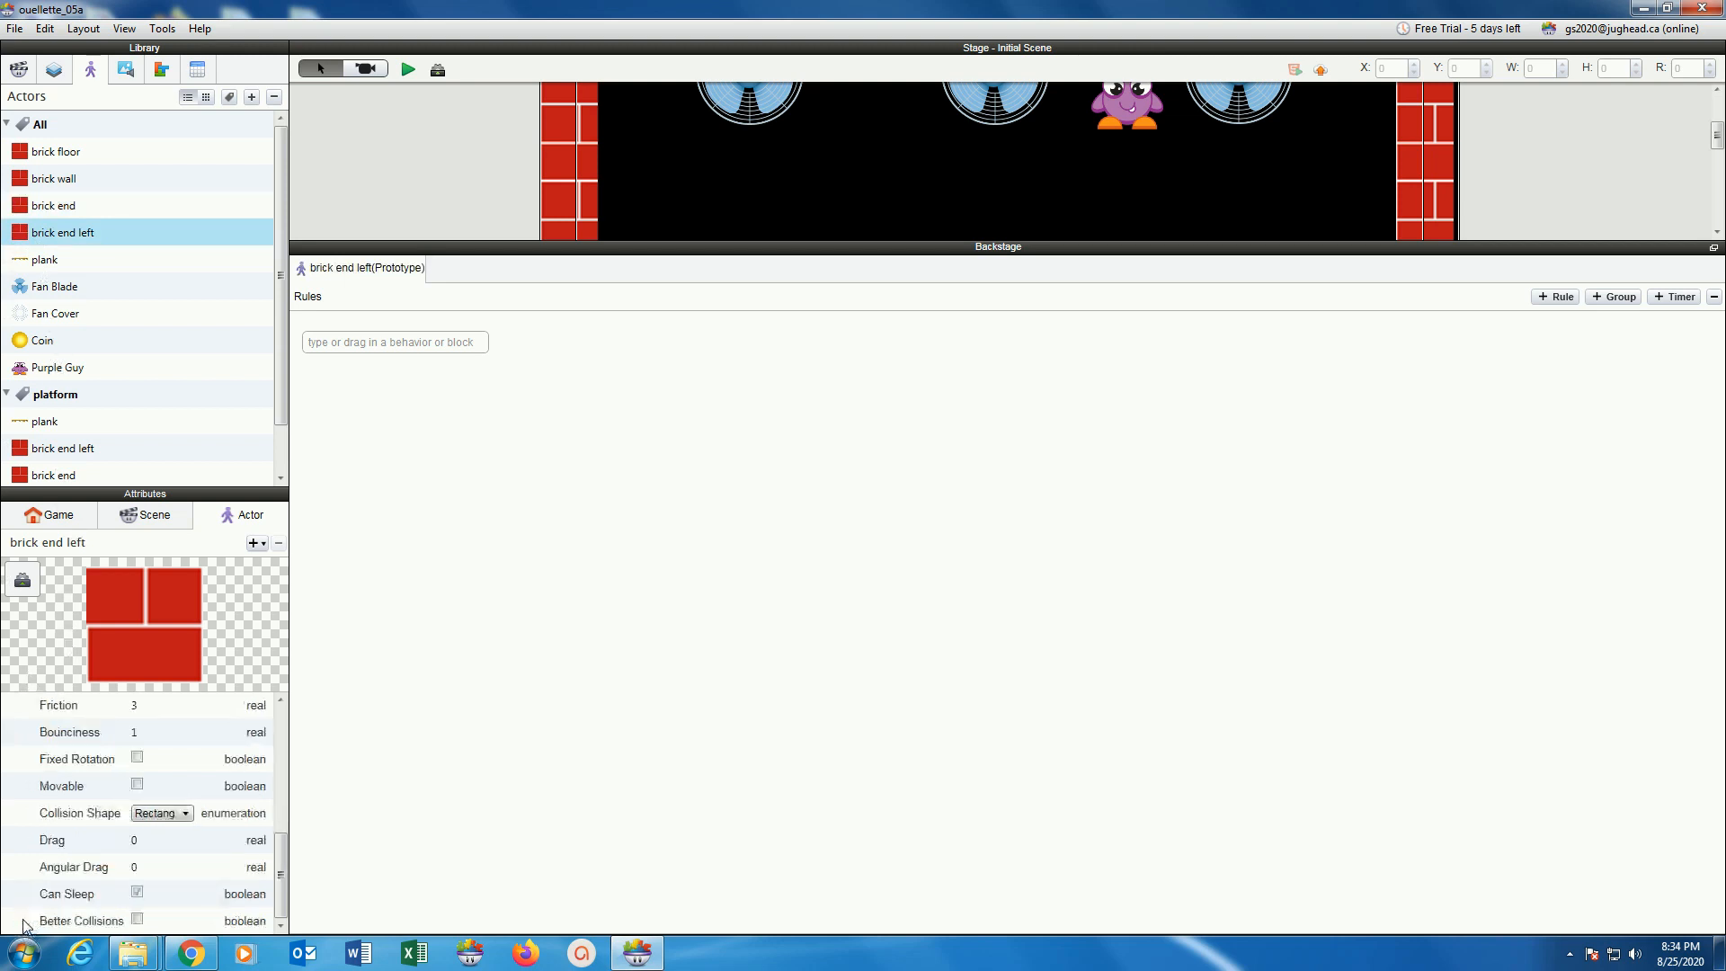
double_click(135, 734)
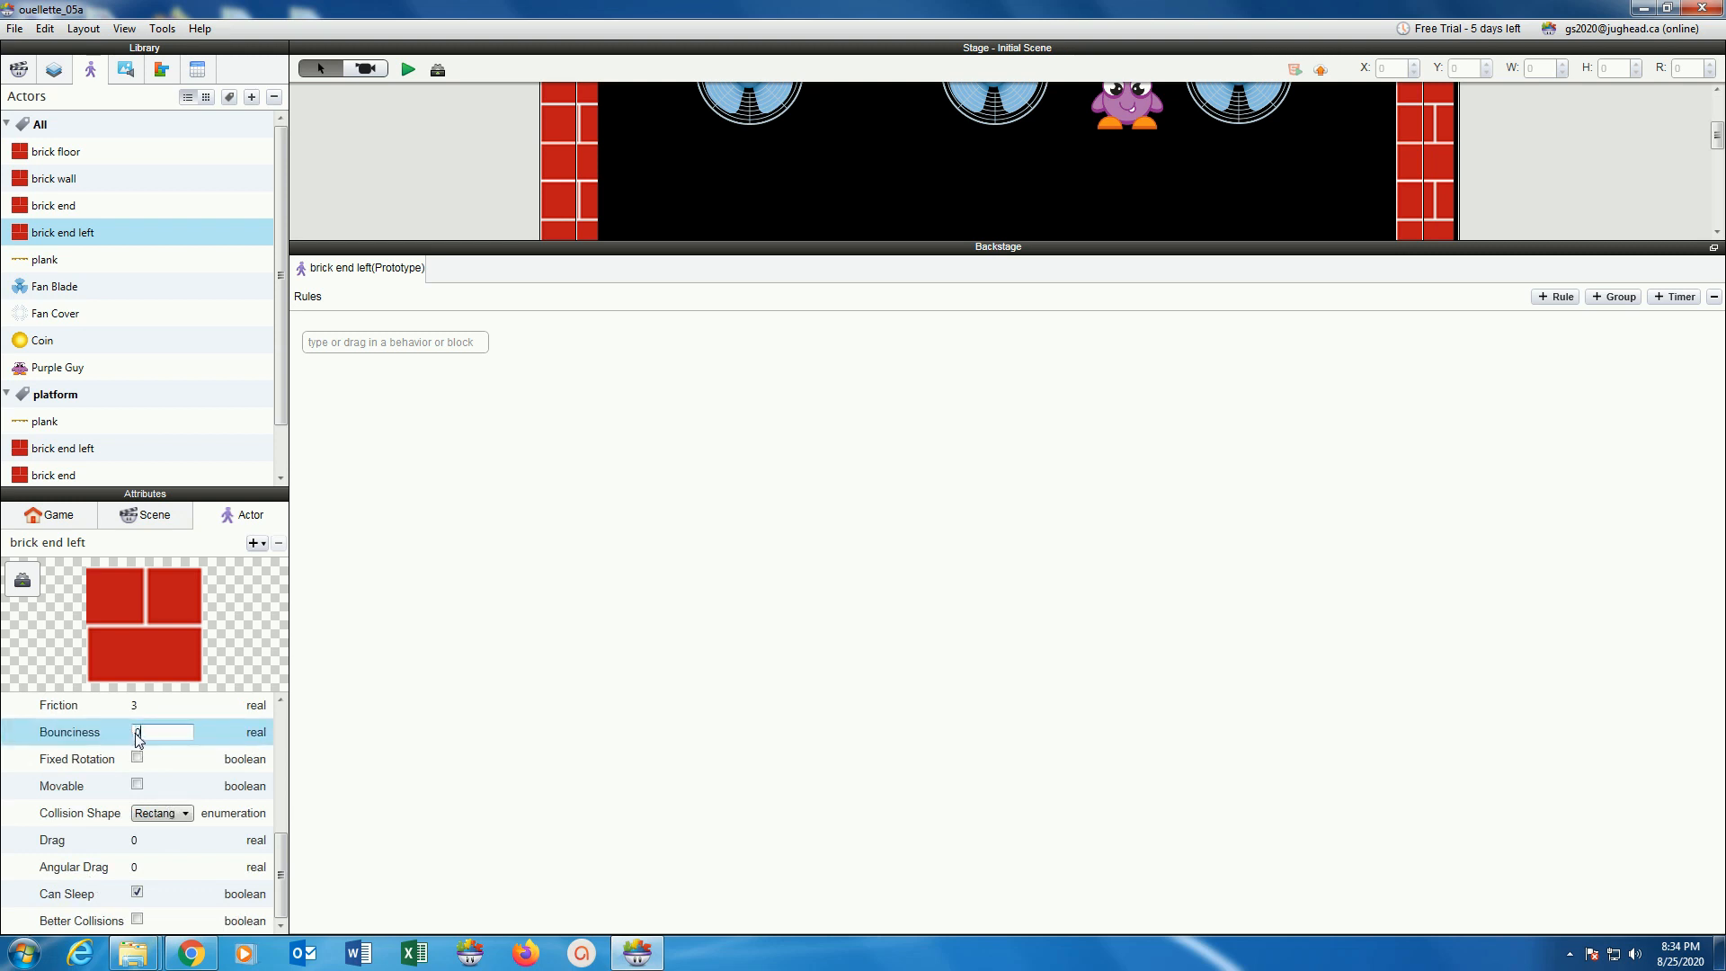
key("Return")
Save the project and preview the scene to check how Purple Guy lands.
left_click(15, 28)
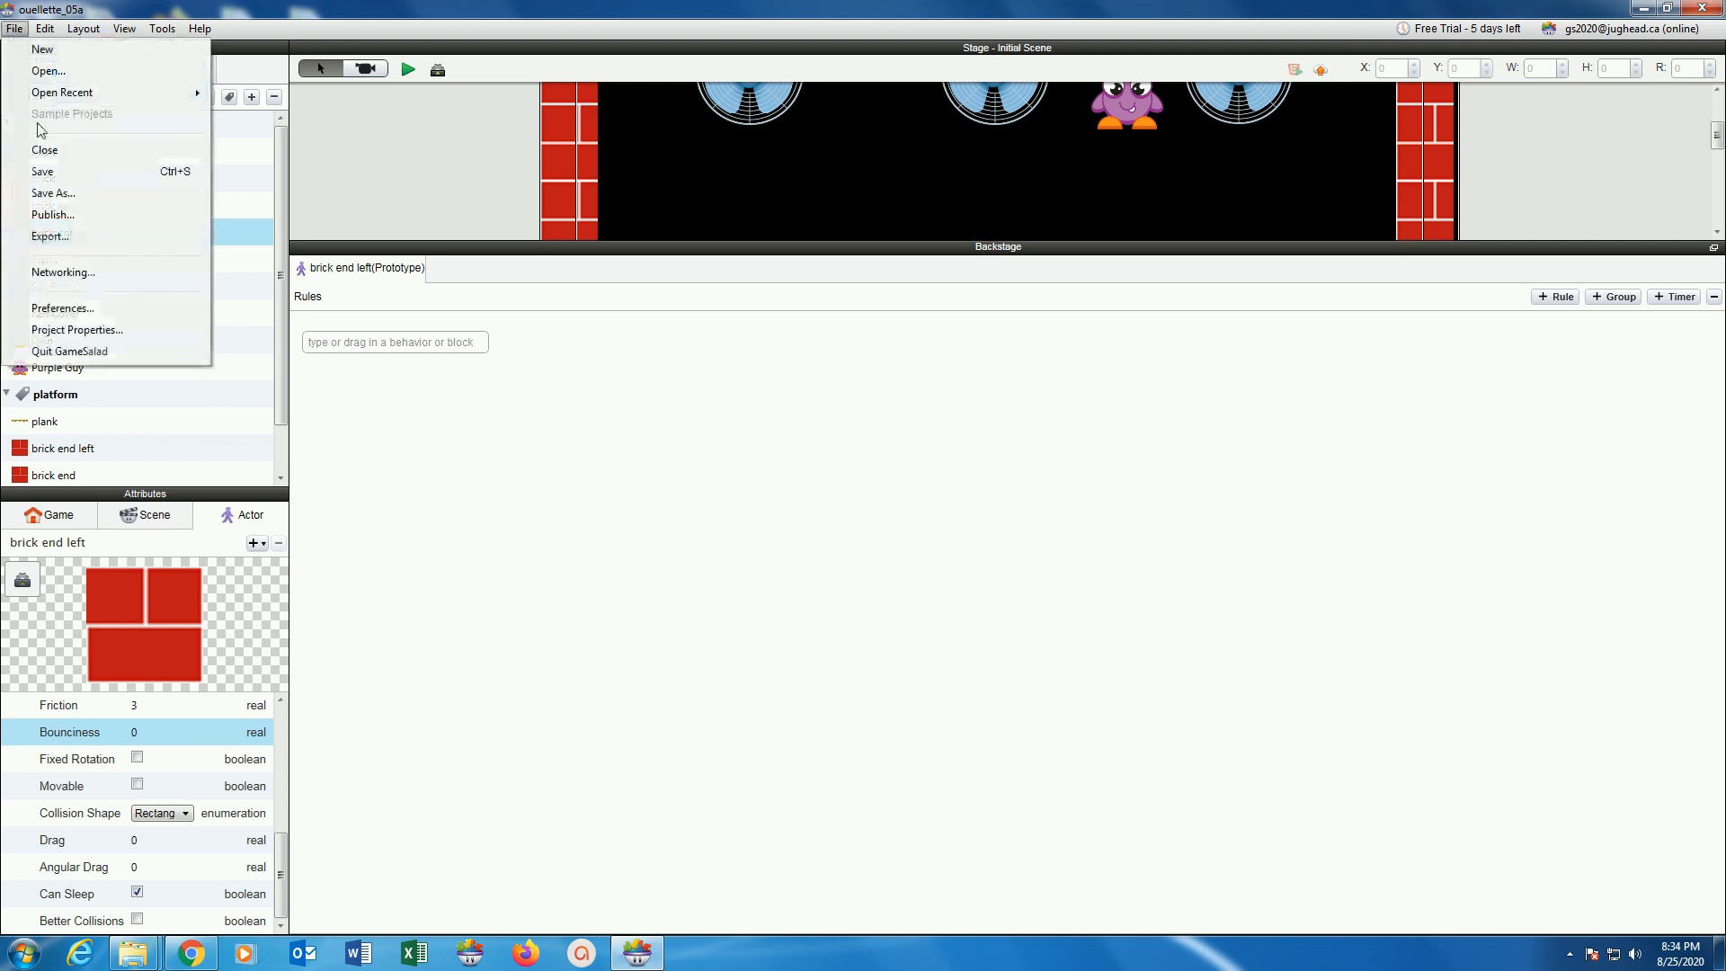
left_click(43, 174)
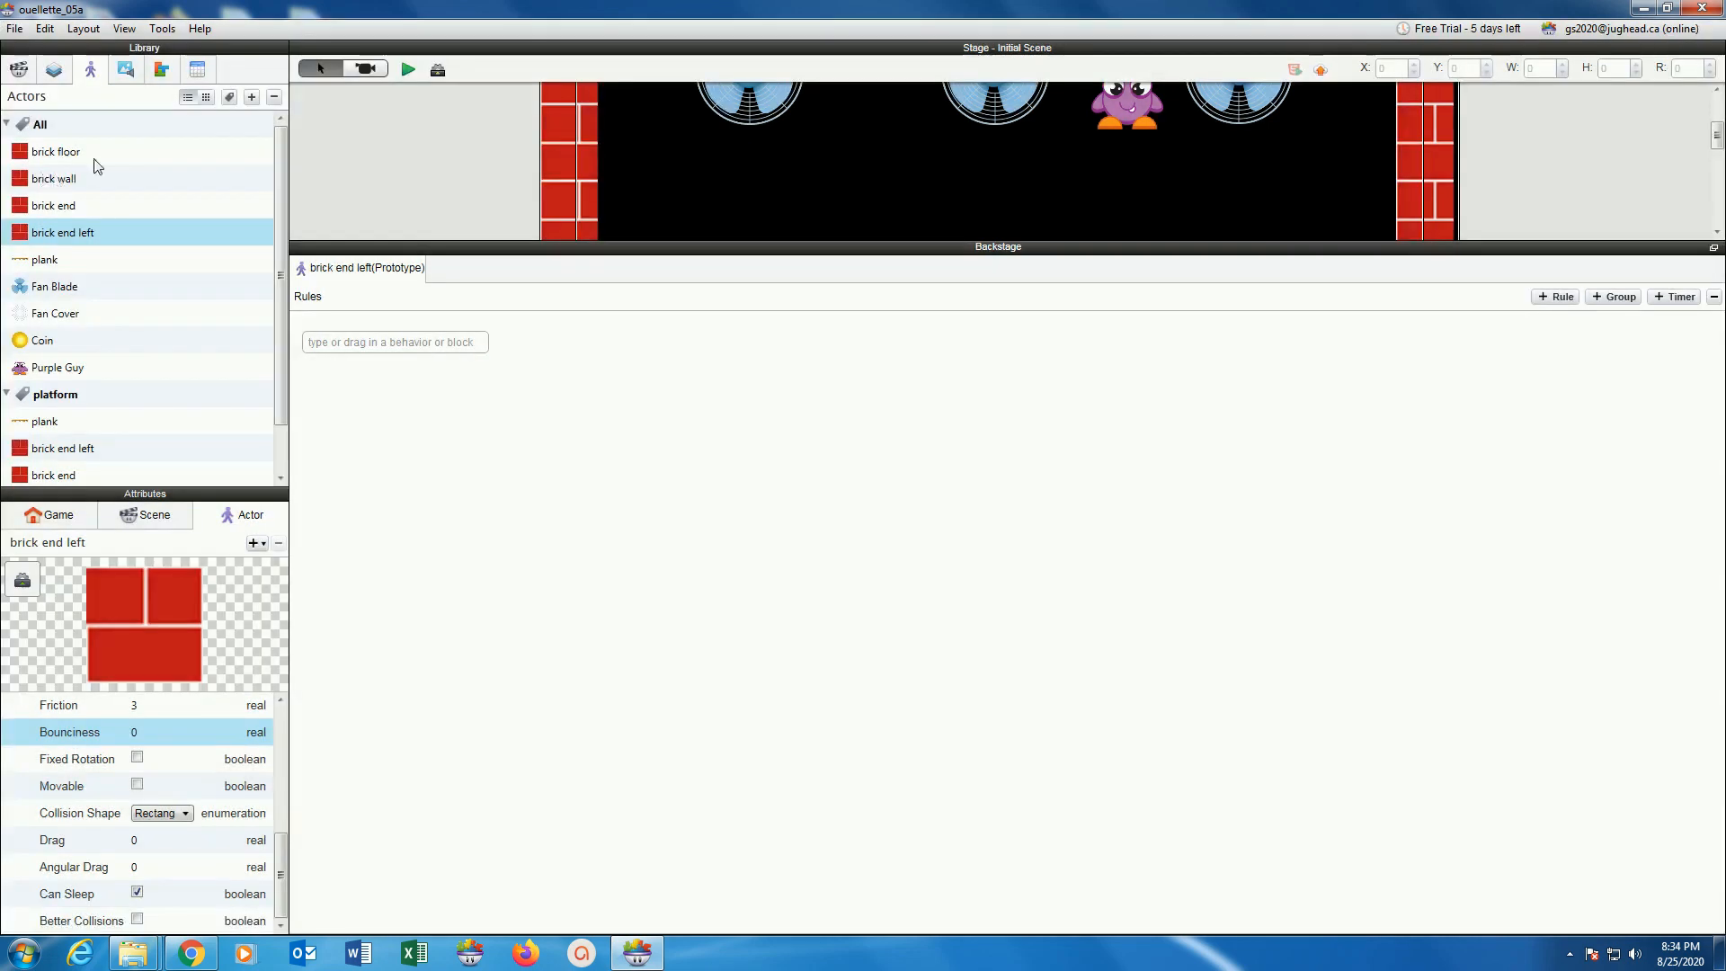
left_click(405, 70)
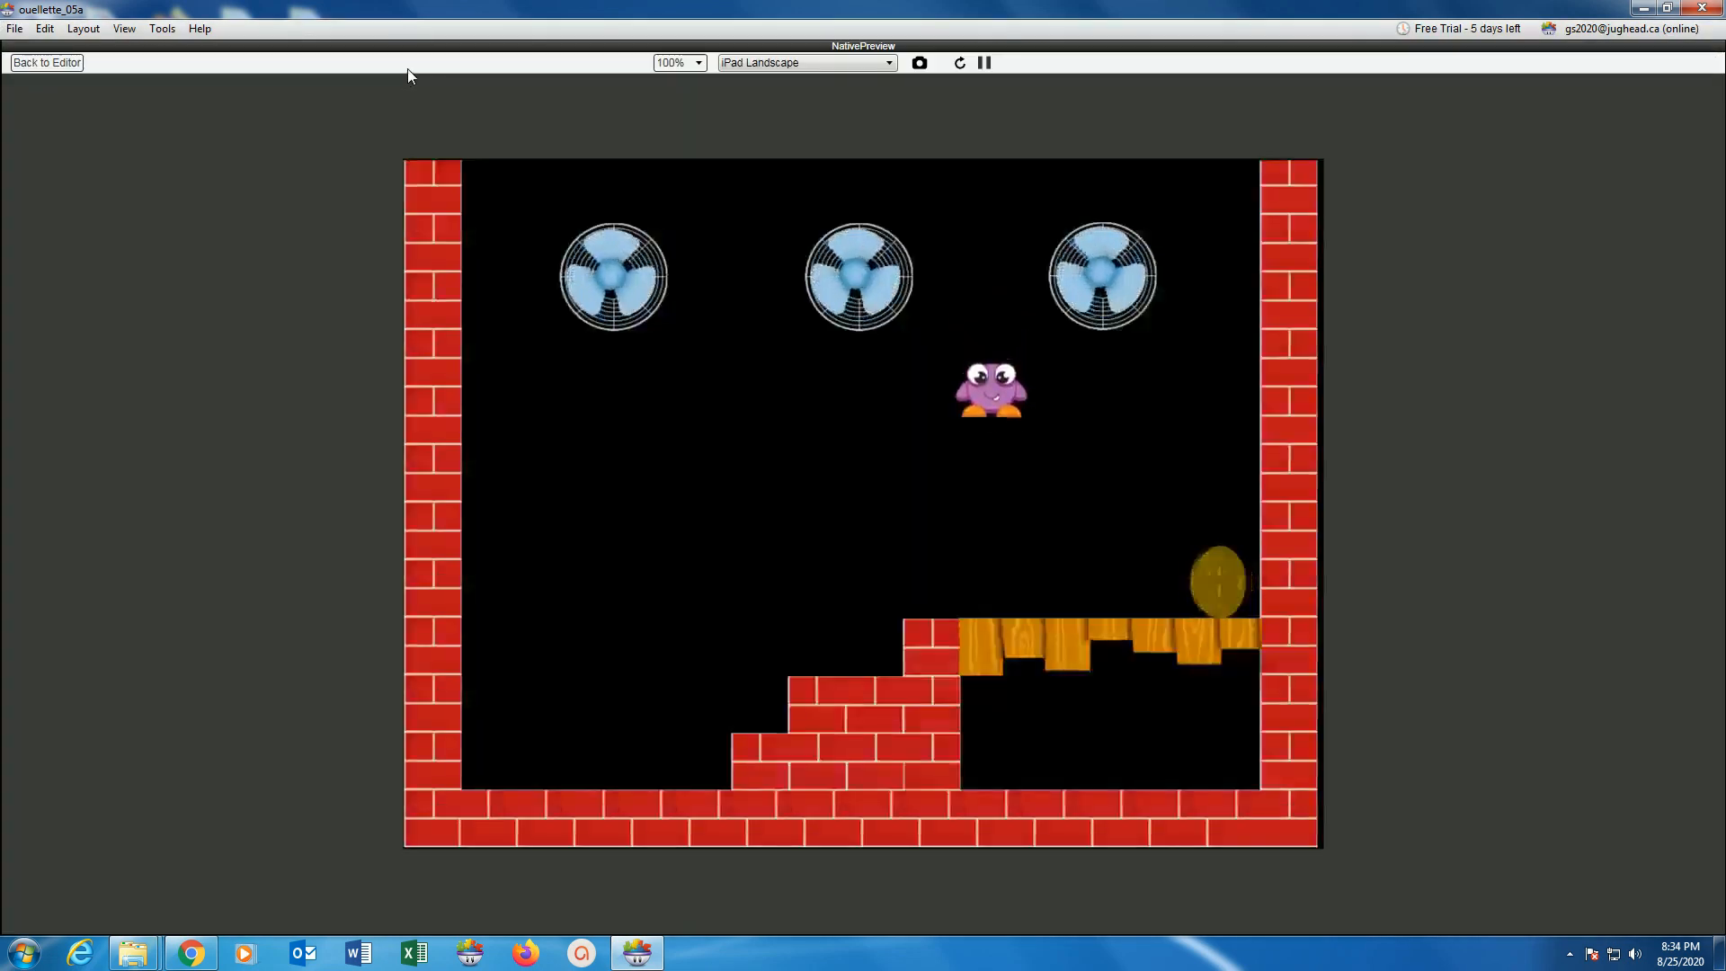
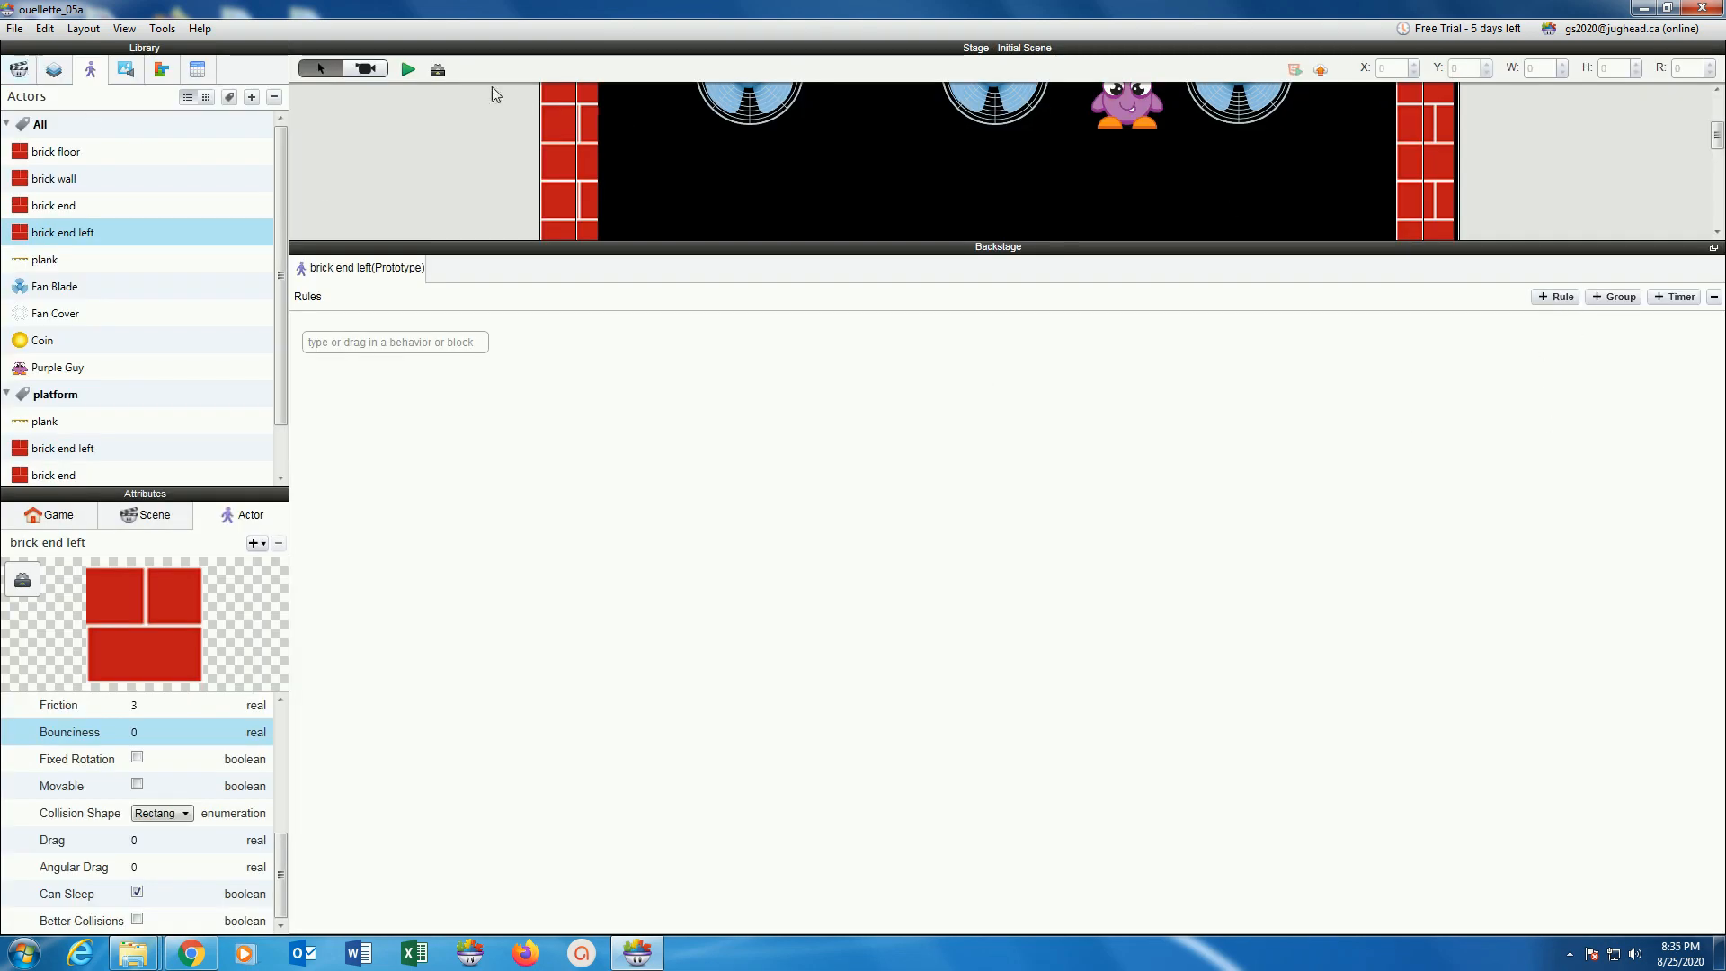
Open Purple Guy's rules and add an Animate behavior below Move in the move right rule's do section.
left_click(438, 71)
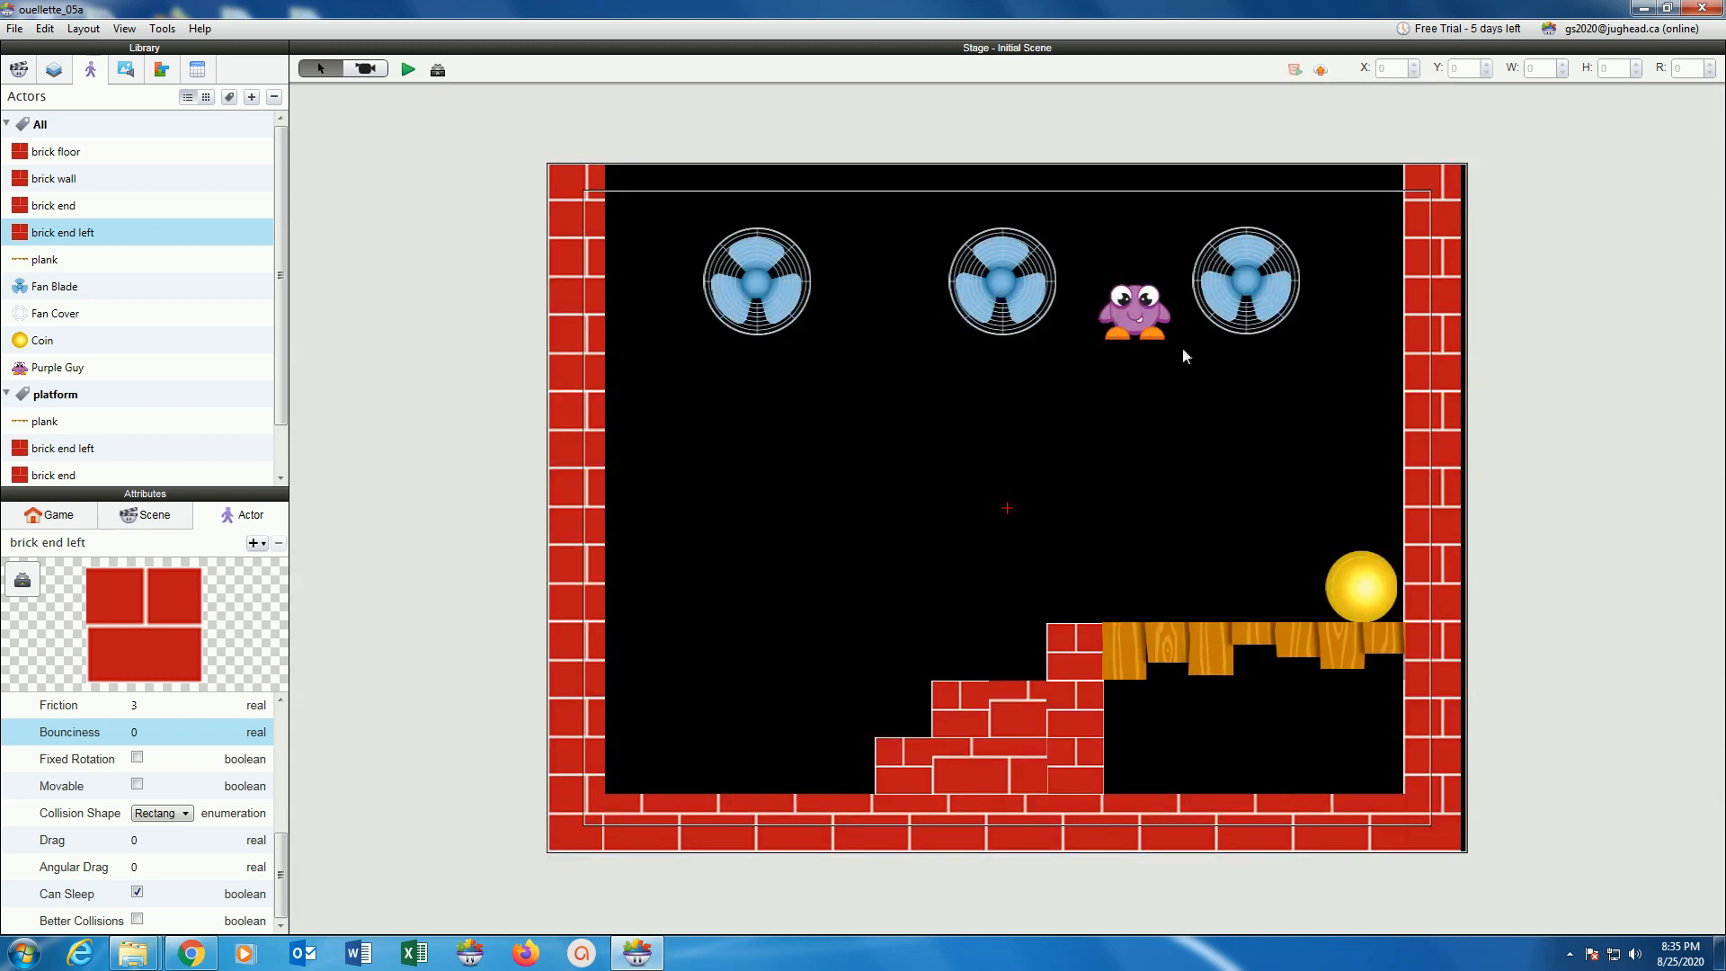
left_click(1120, 320)
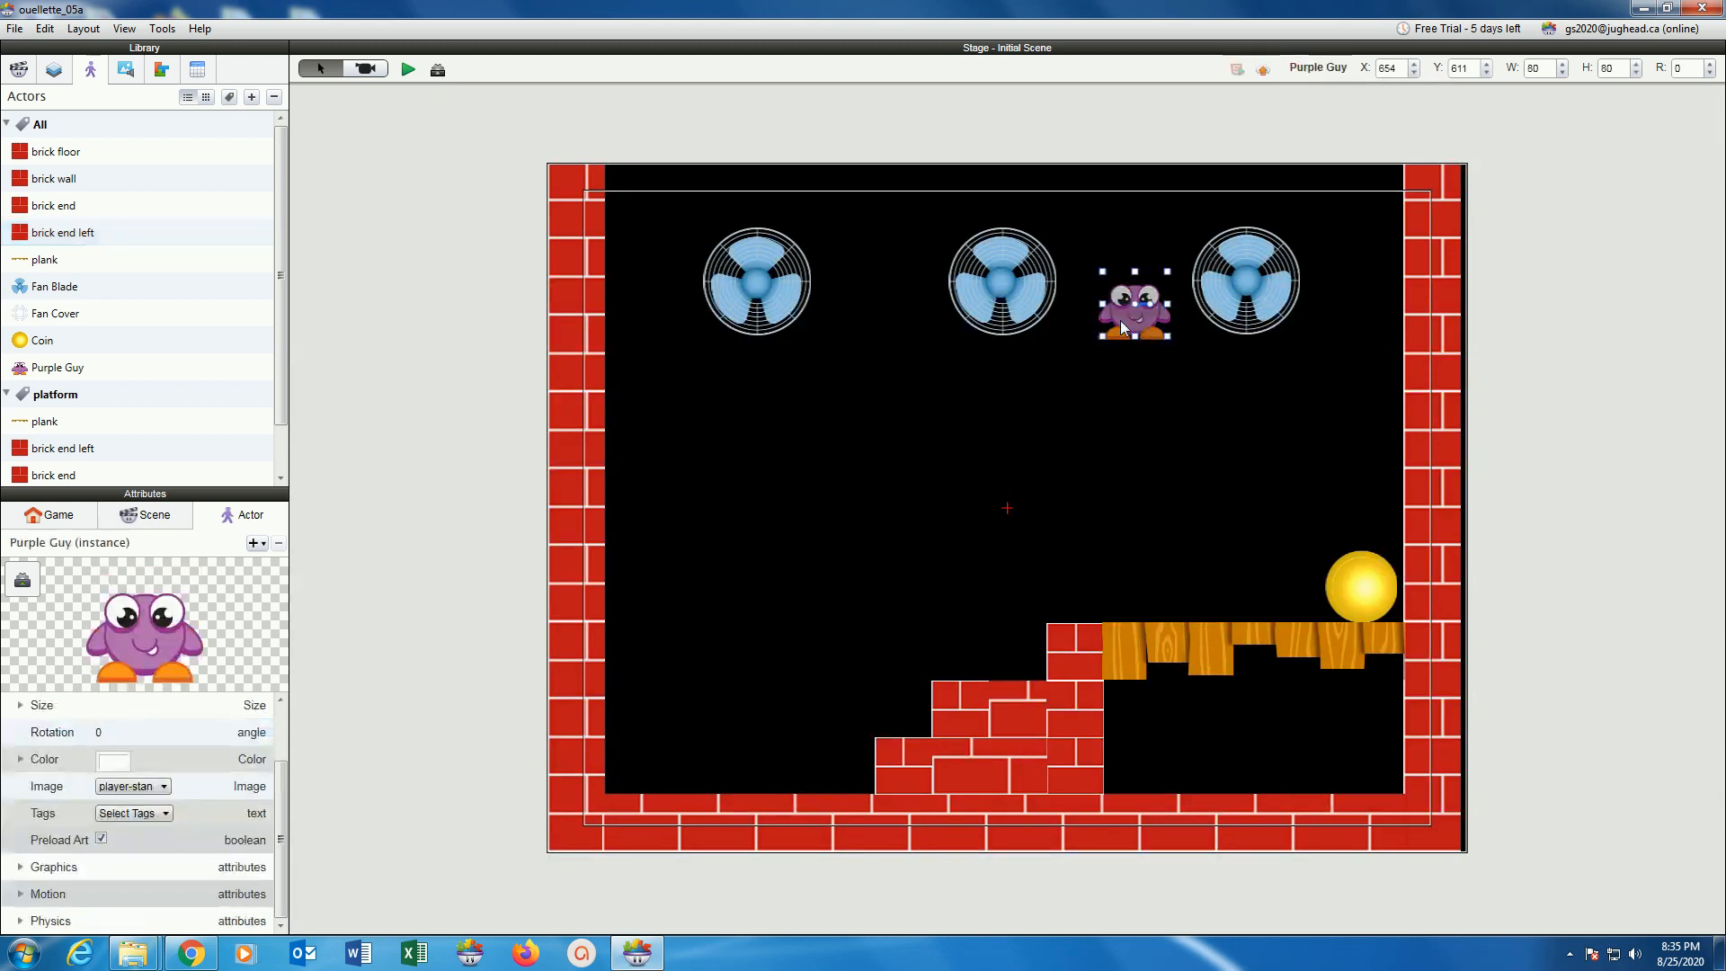
left_click(438, 70)
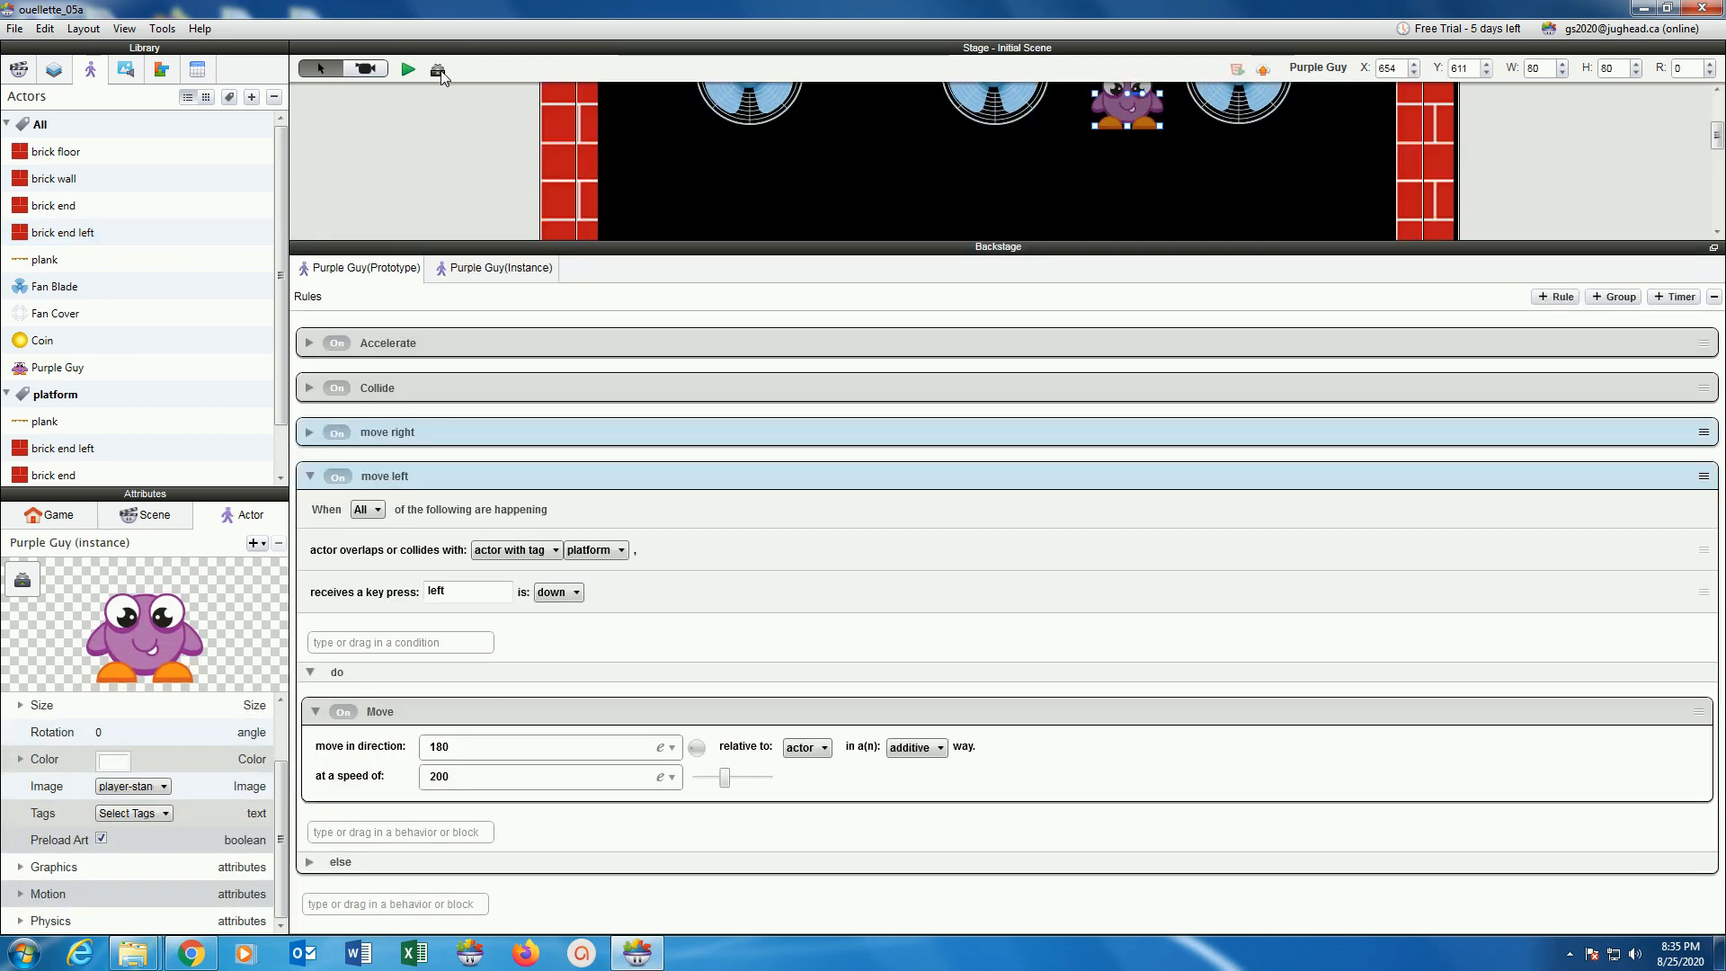
left_click(311, 476)
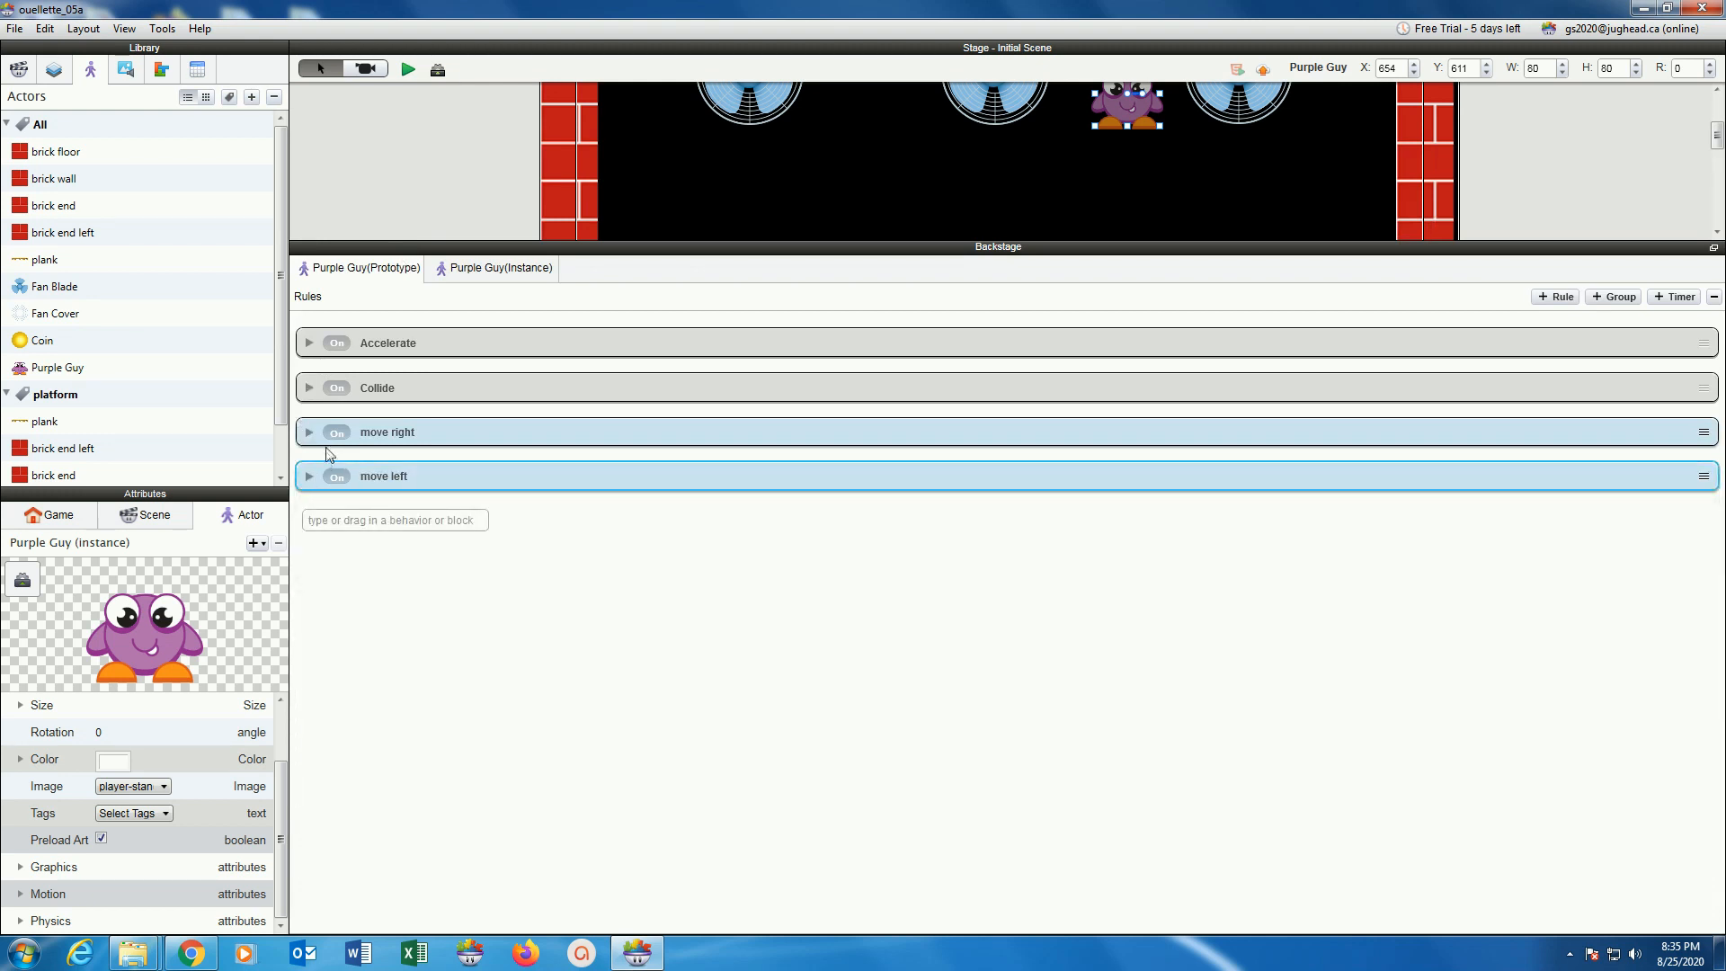
left_click(309, 433)
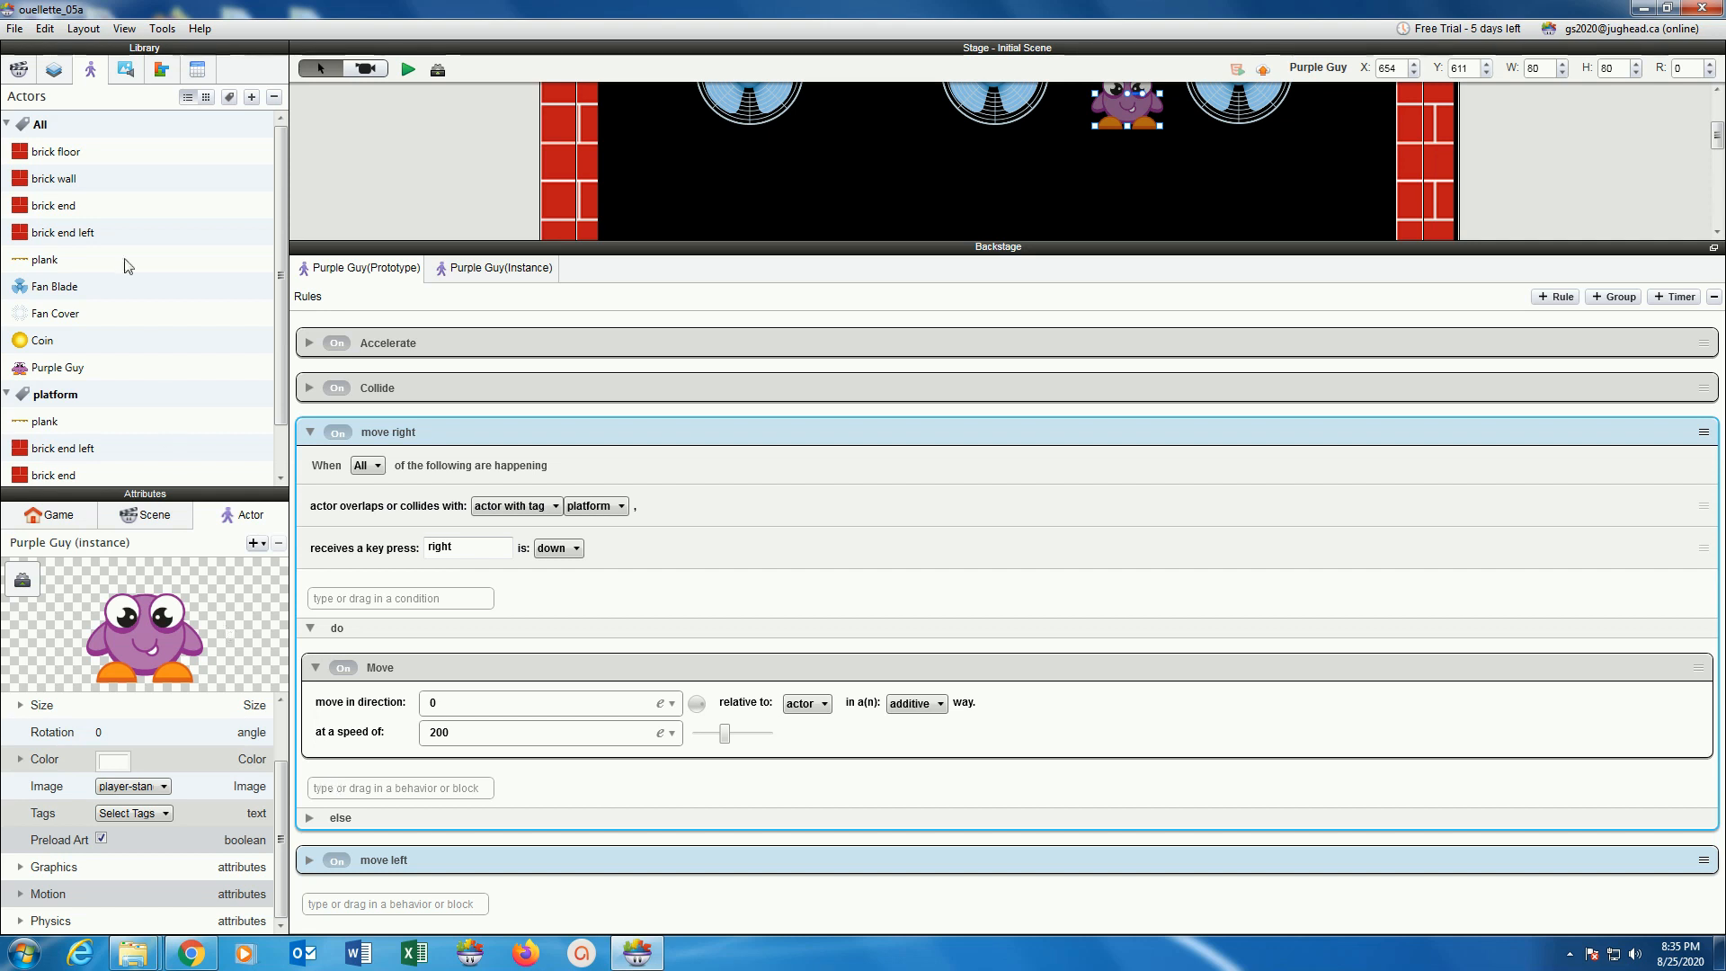
left_click(170, 70)
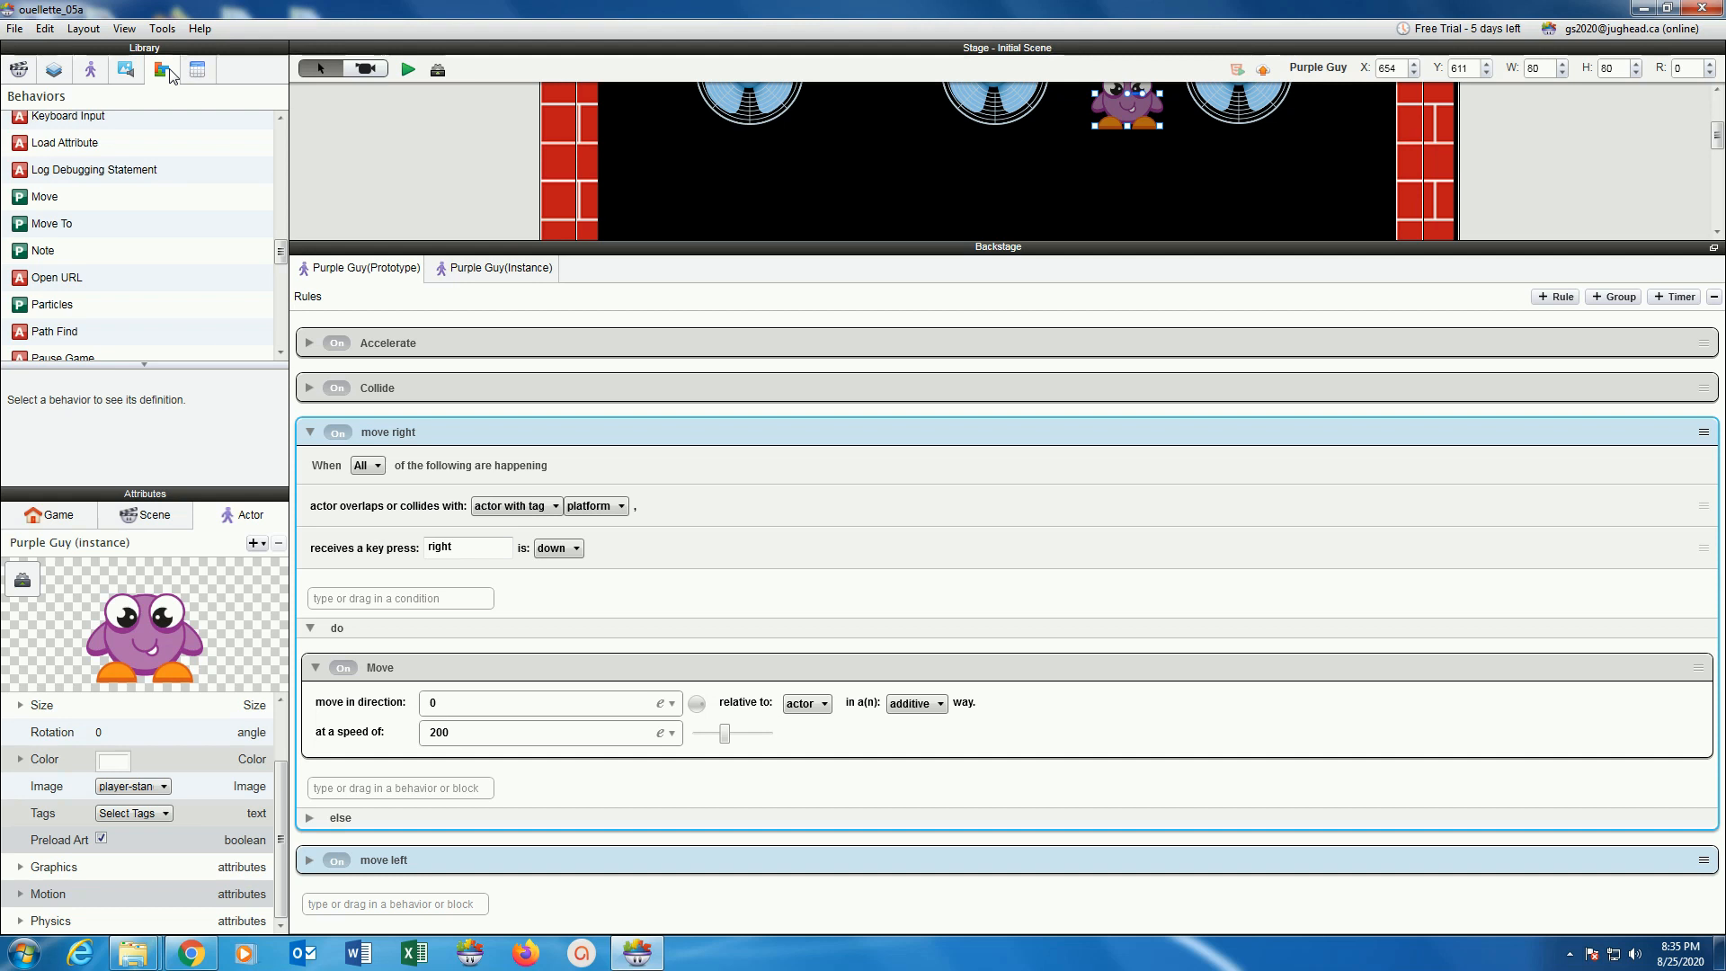
scroll(158, 148, "up", 8)
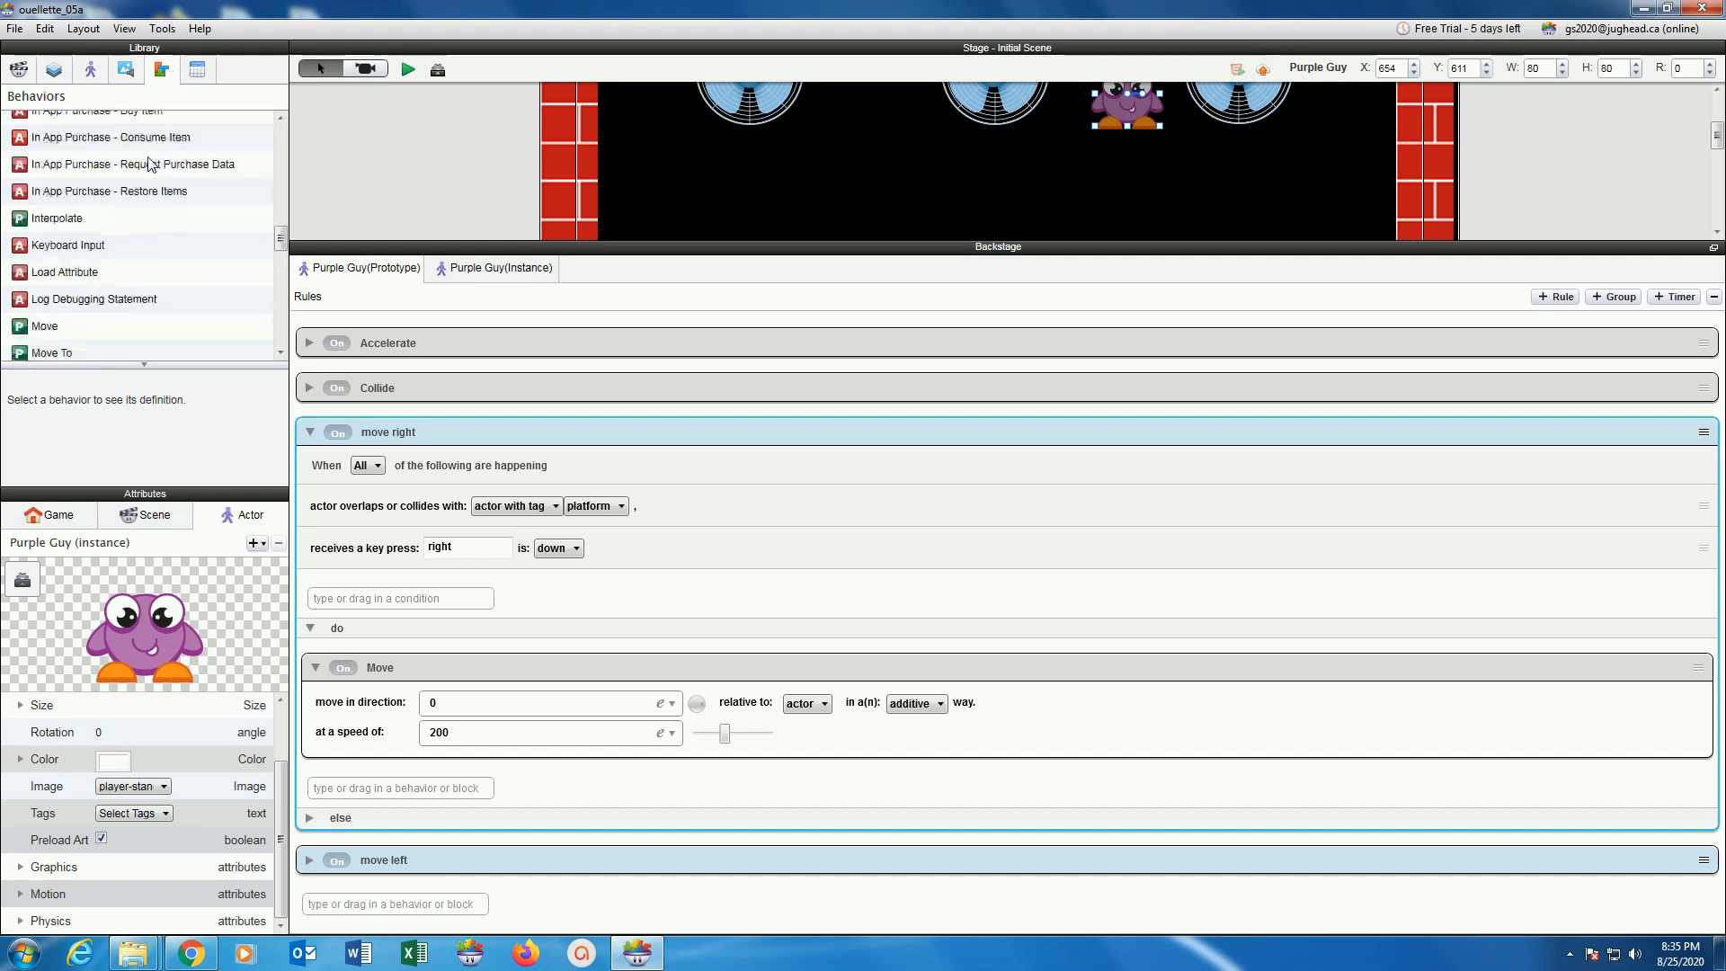
scroll(151, 164, "up", 3)
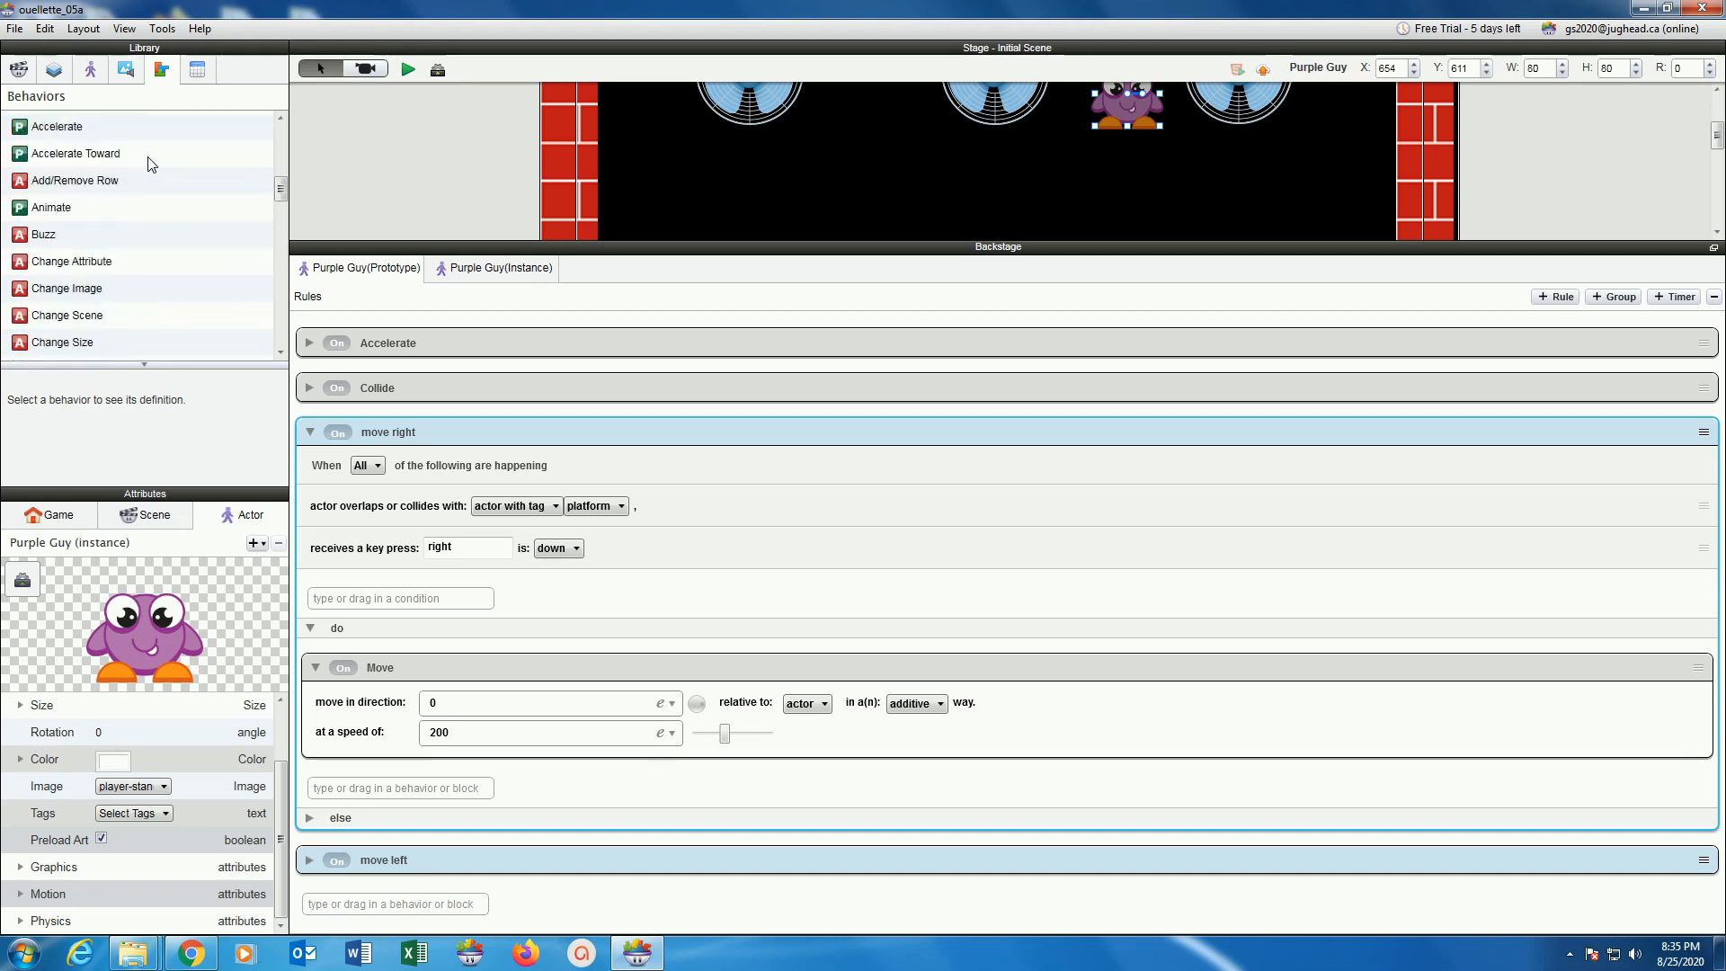
left_click_drag(36, 208, 379, 787)
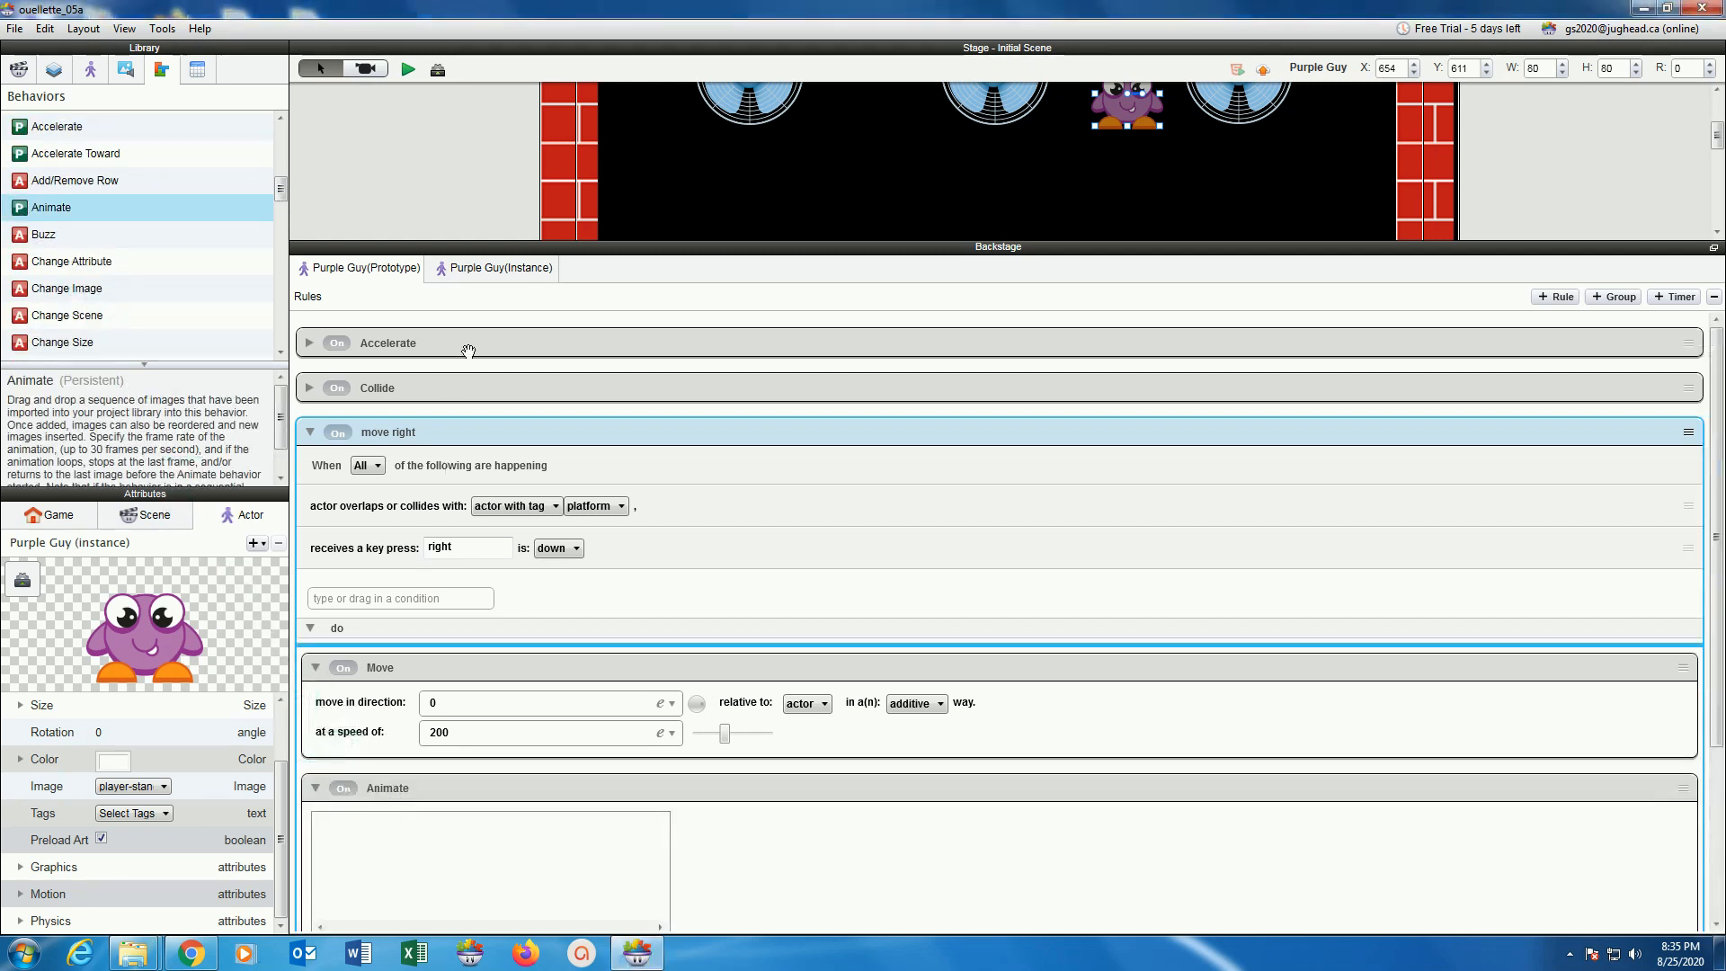
left_click_drag(458, 250, 433, 96)
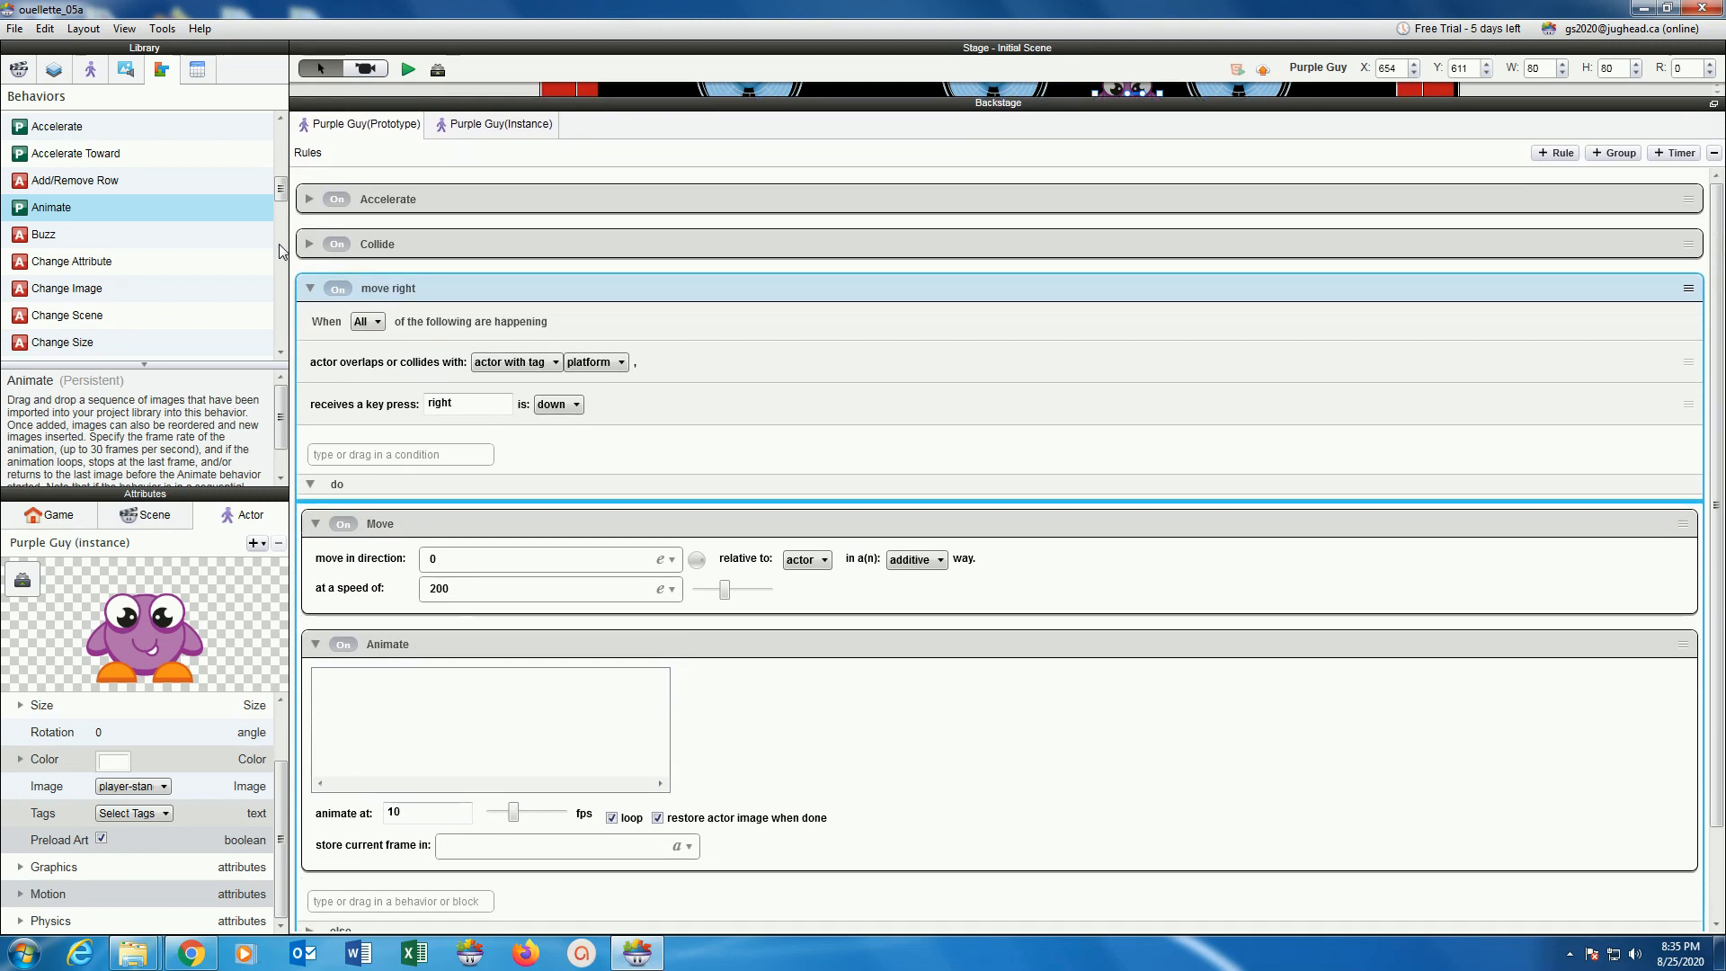
Add the images player-walk-right-01, player-walk-right-02 and player-walk-right-03 as frames of the move right rule's Animate behavior.
left_click(126, 70)
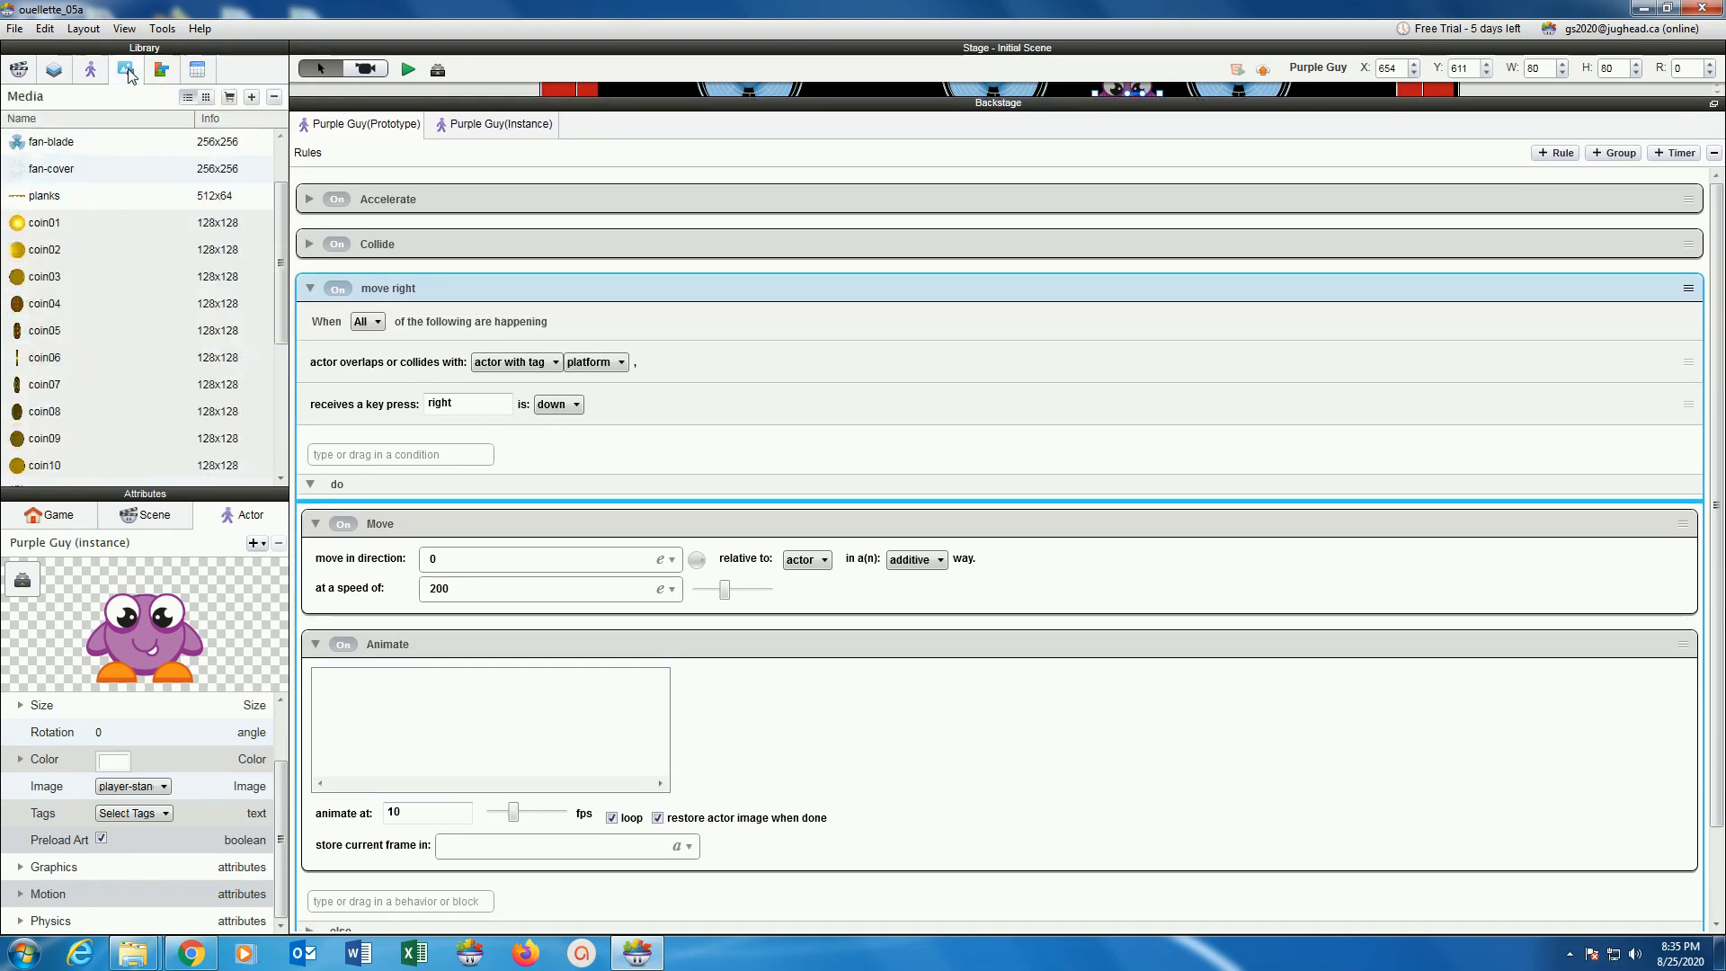
scroll(58, 363, "down", 4)
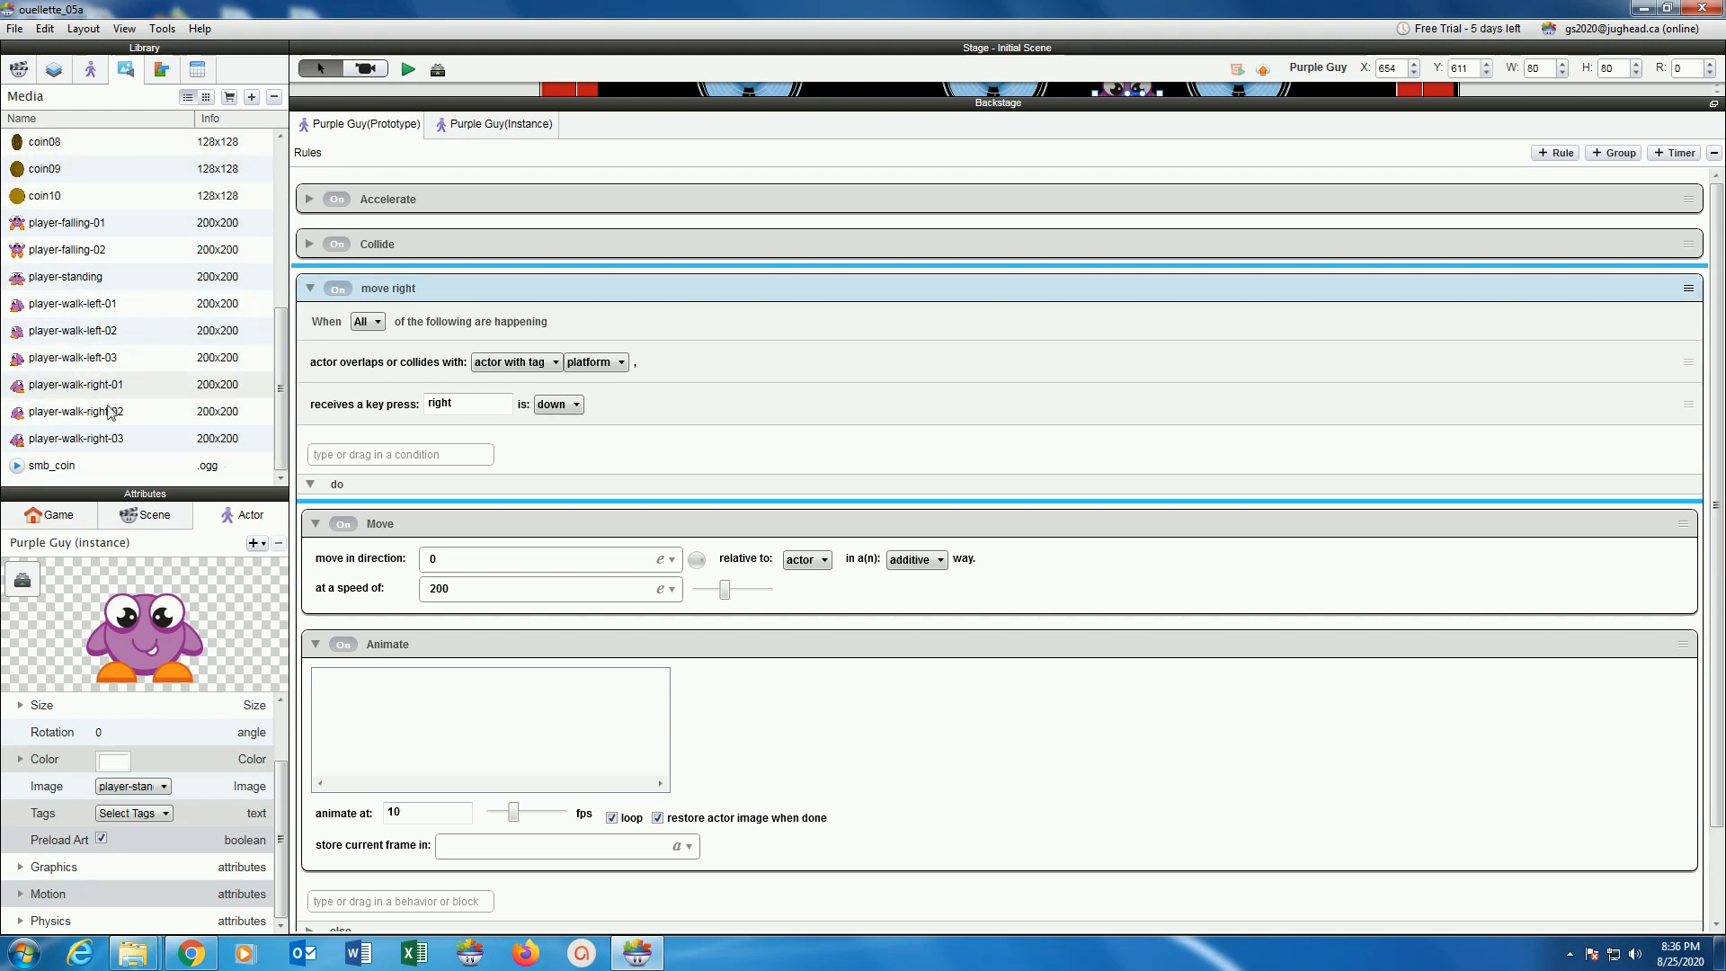
left_click(98, 435, "shift")
left_click_drag(16, 438, 418, 726)
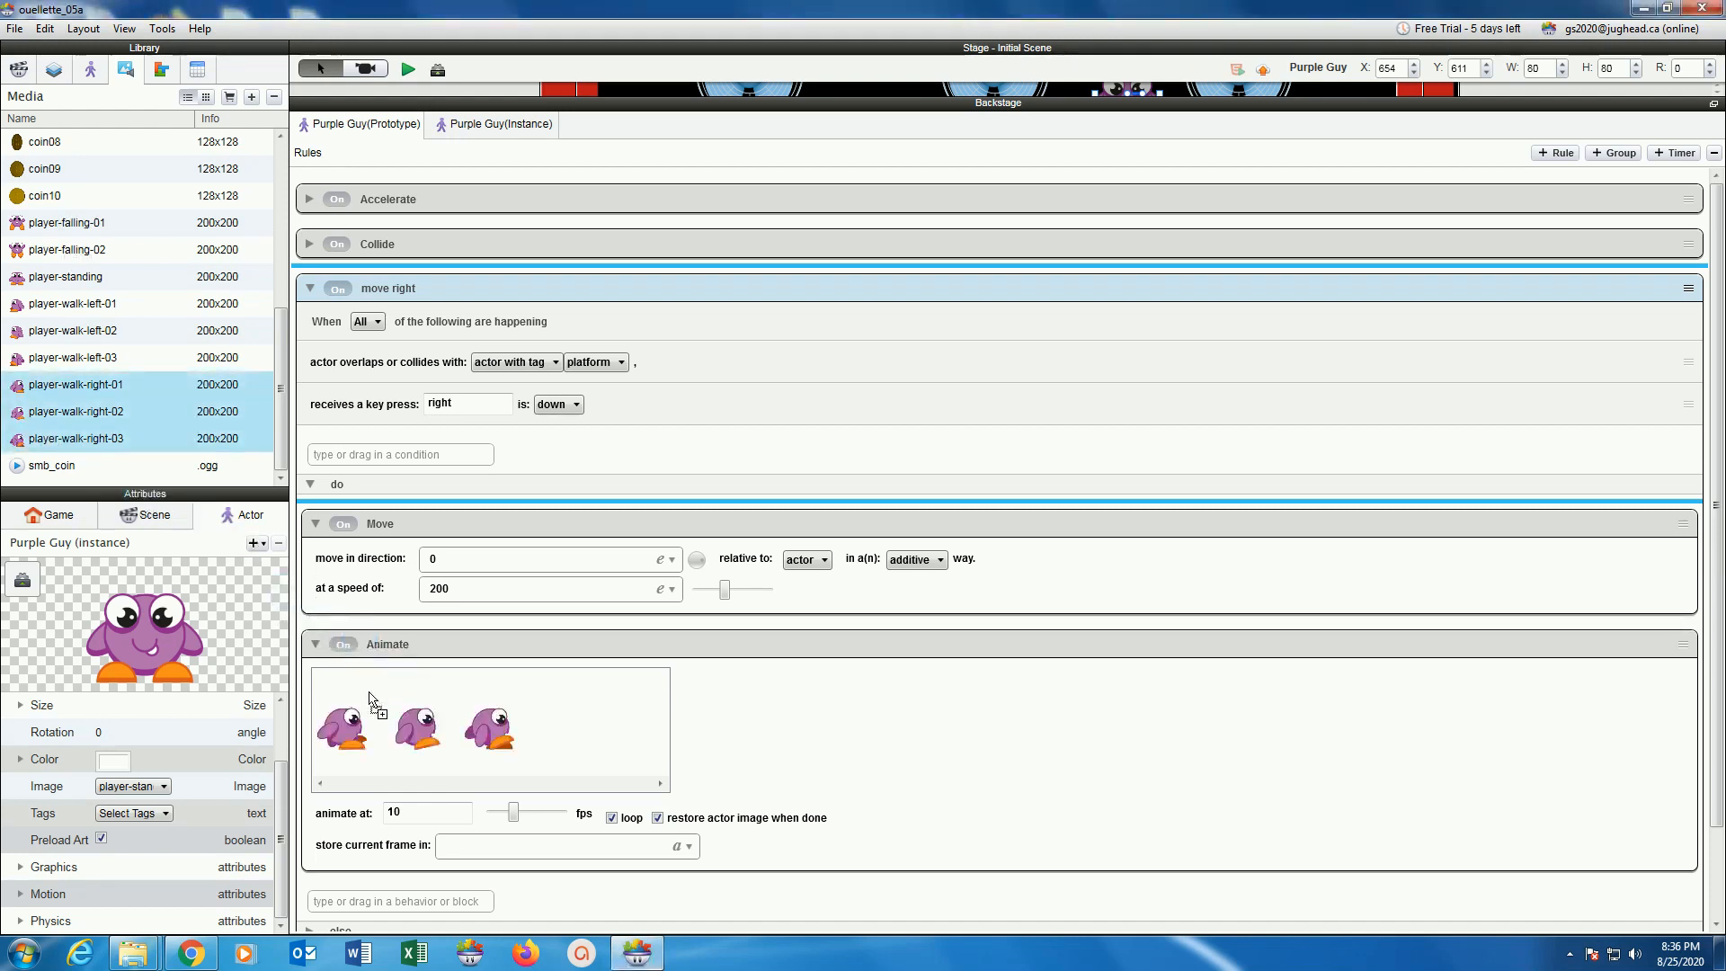
Add player-walk-right-02 again as the fourth frame of the move right rule's Animate behavior.
left_click(104, 416)
left_click(79, 393)
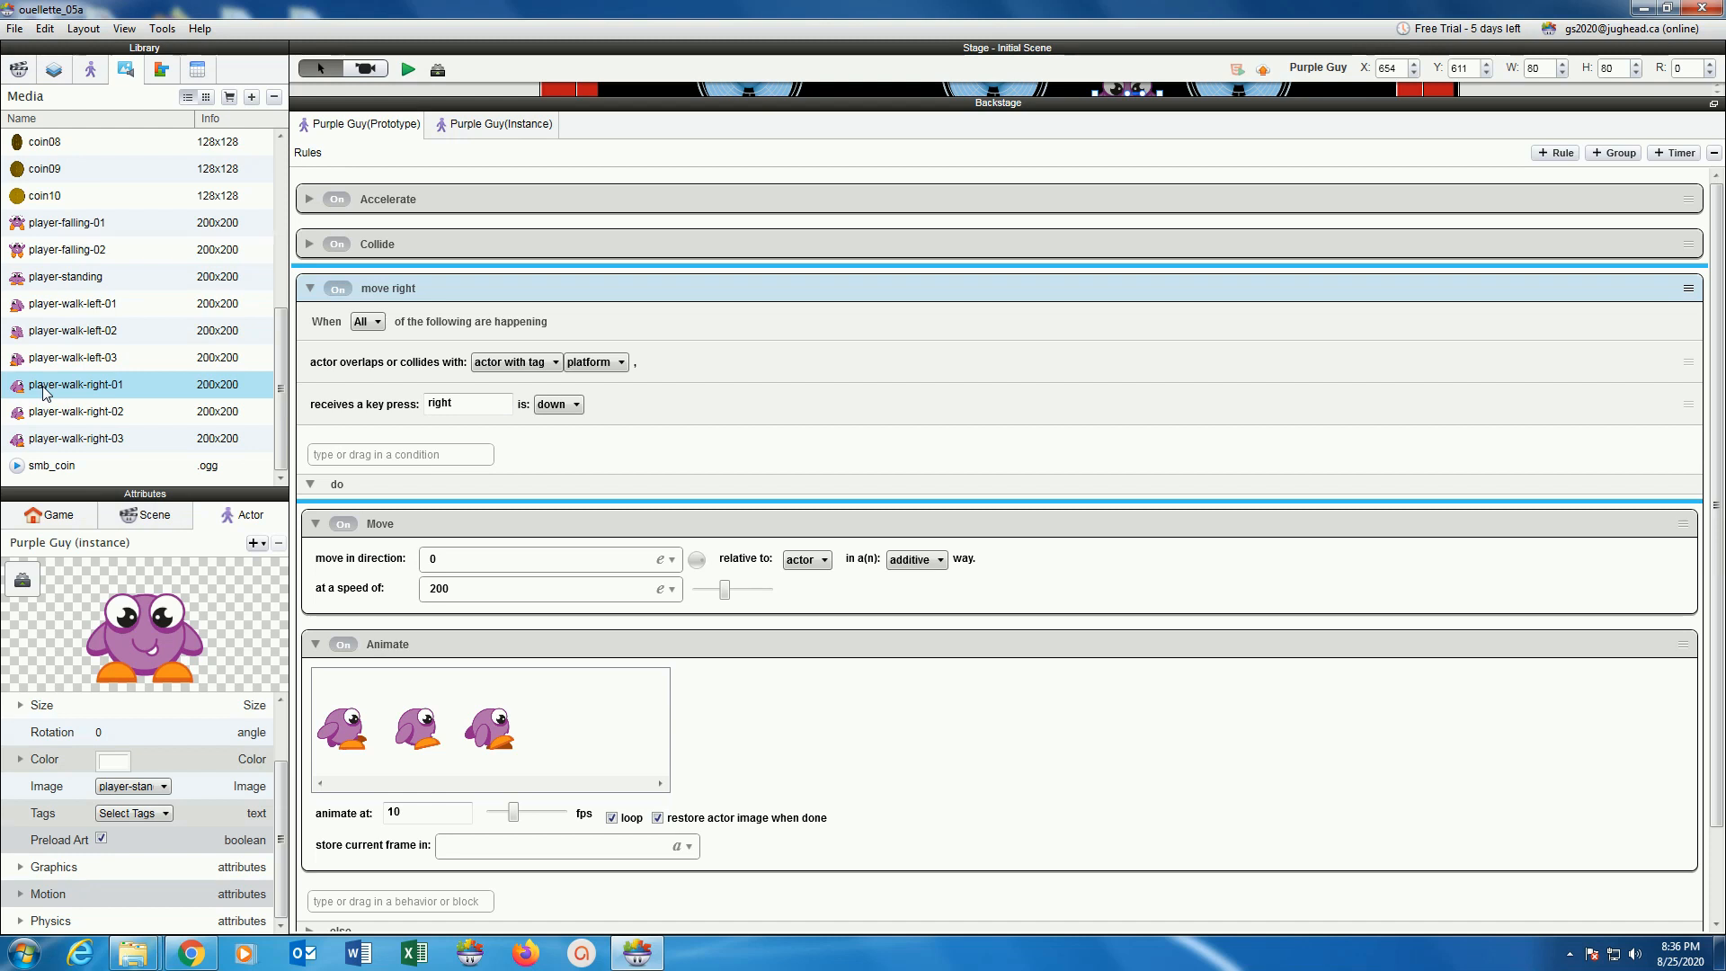
left_click(54, 415)
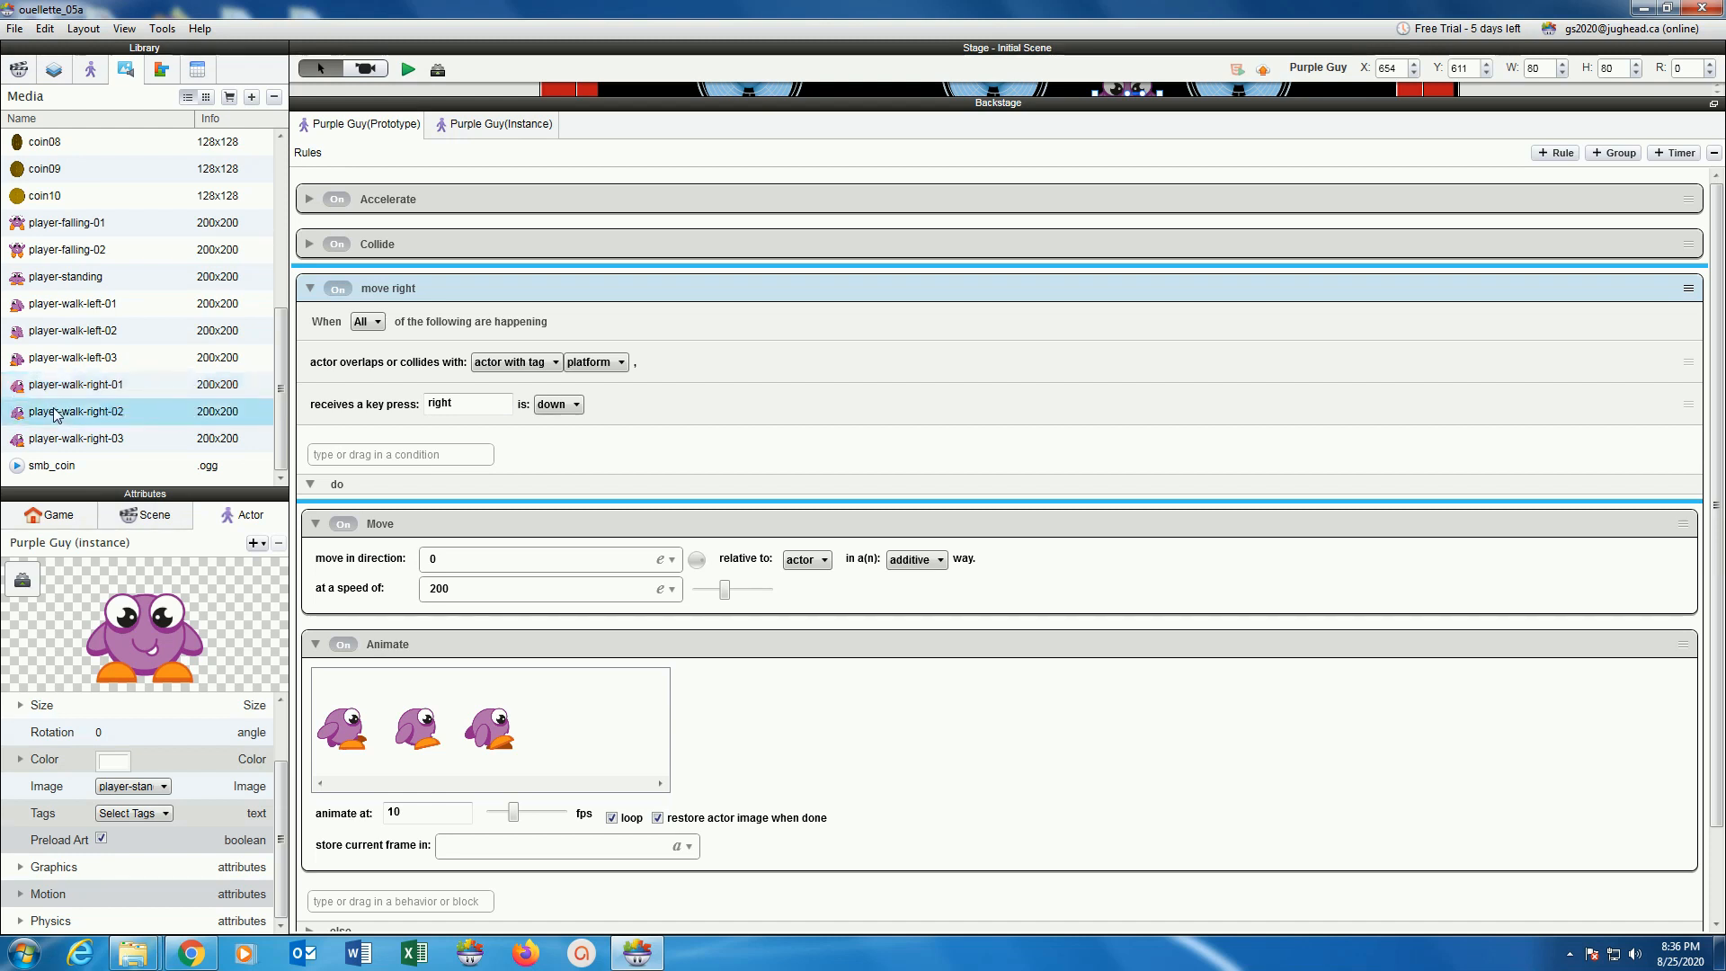
left_click_drag(36, 418, 602, 715)
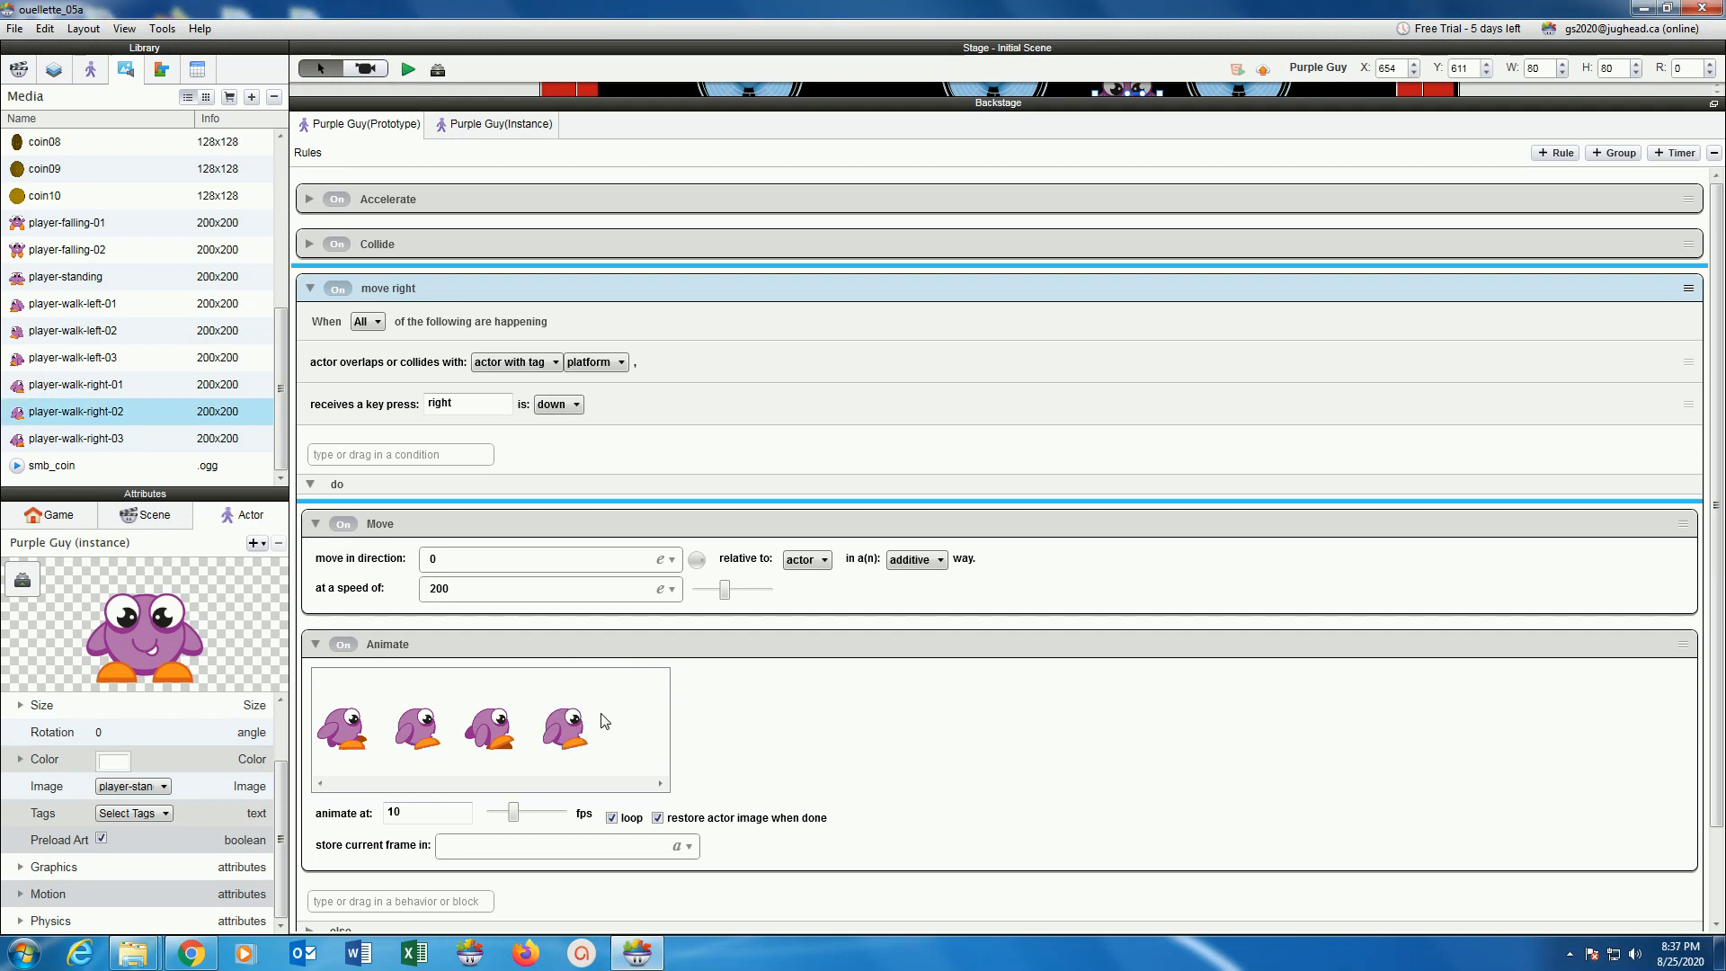
Preview the scene, test Purple Guy's walking to the right and left, and return to the editor.
left_click(407, 69)
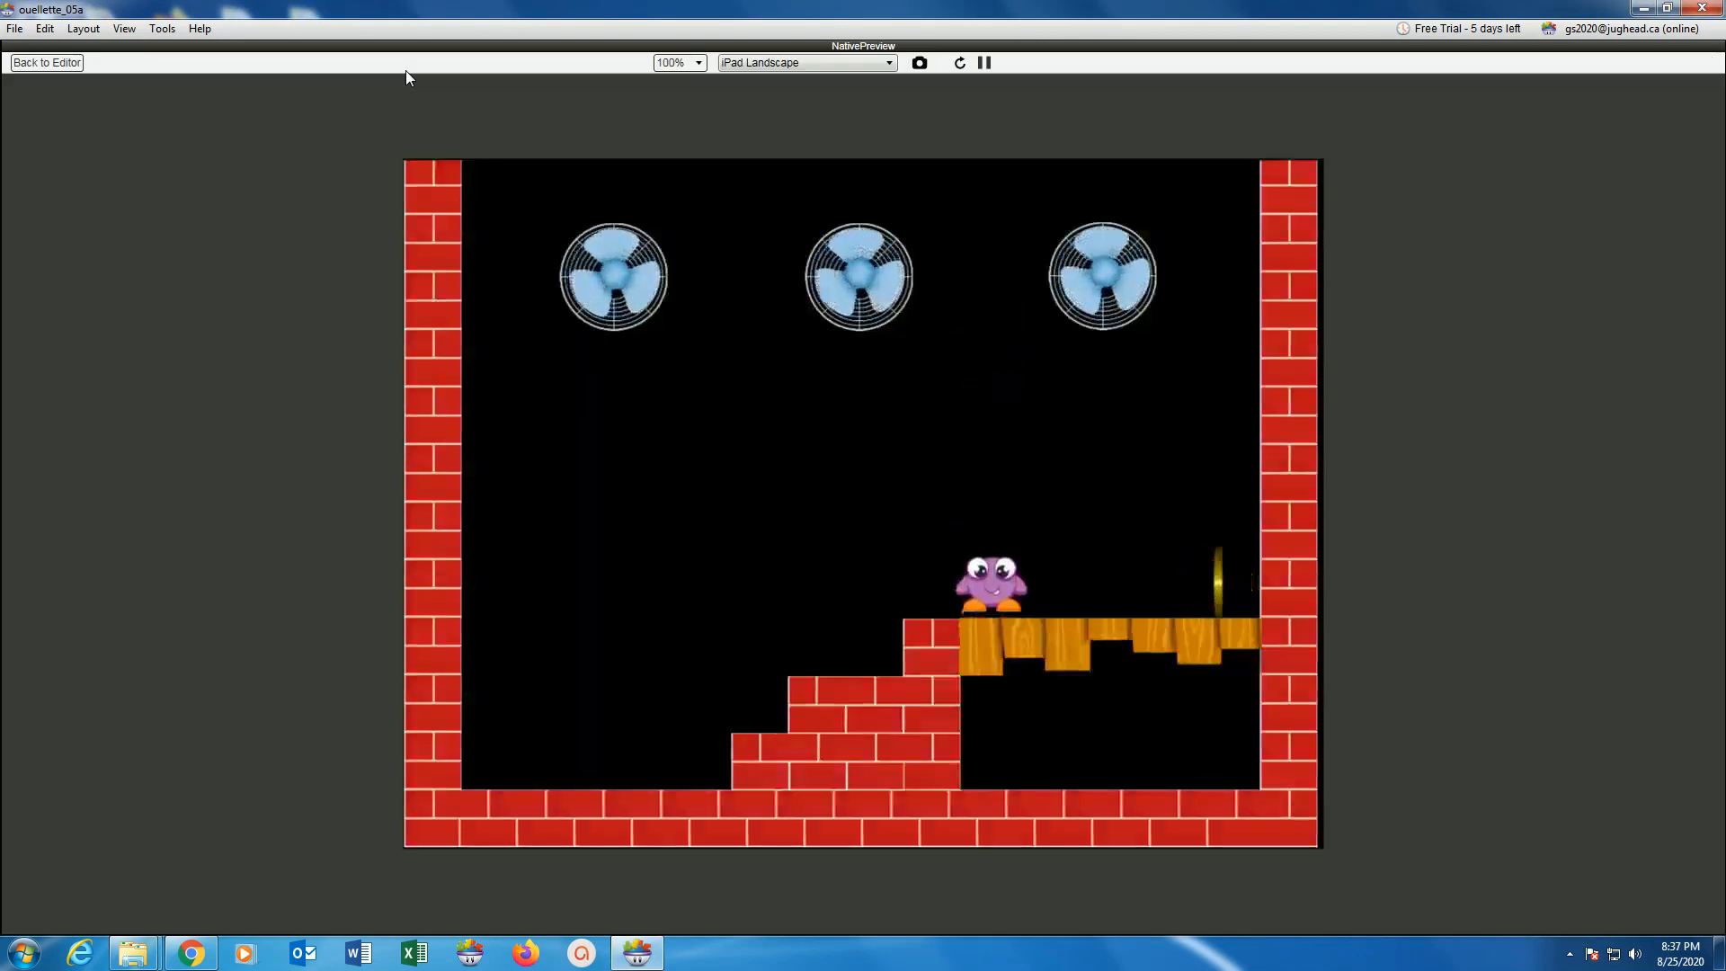
key("Right")
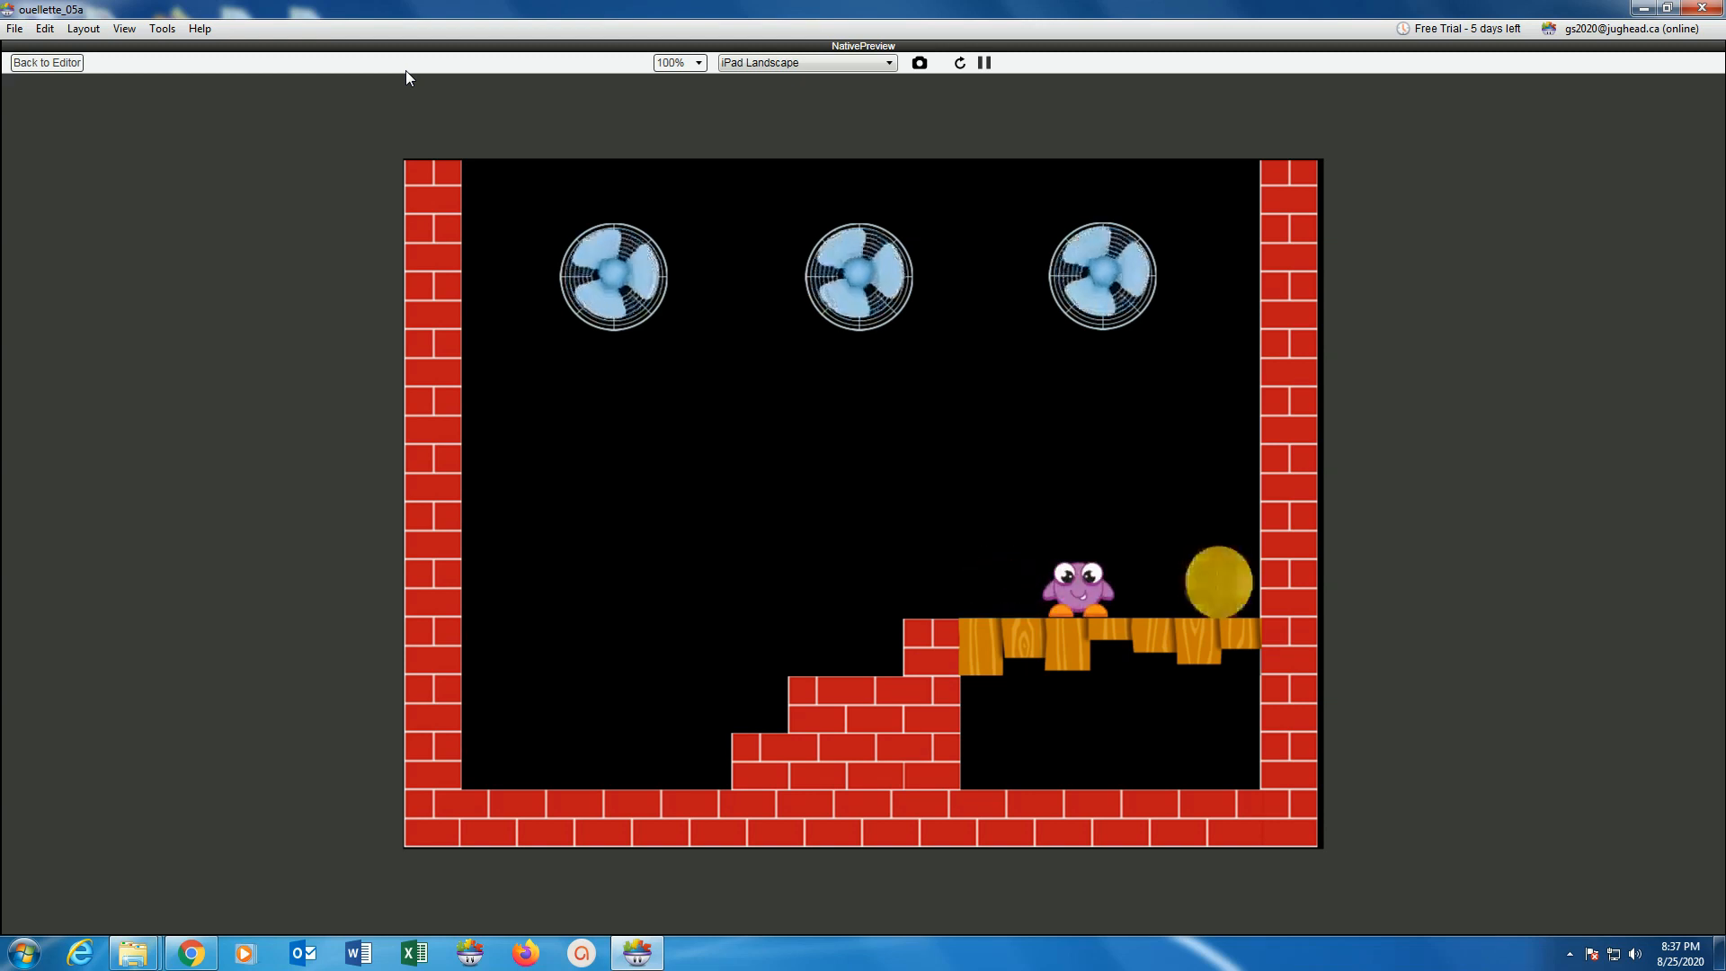
key("Left")
key("Right")
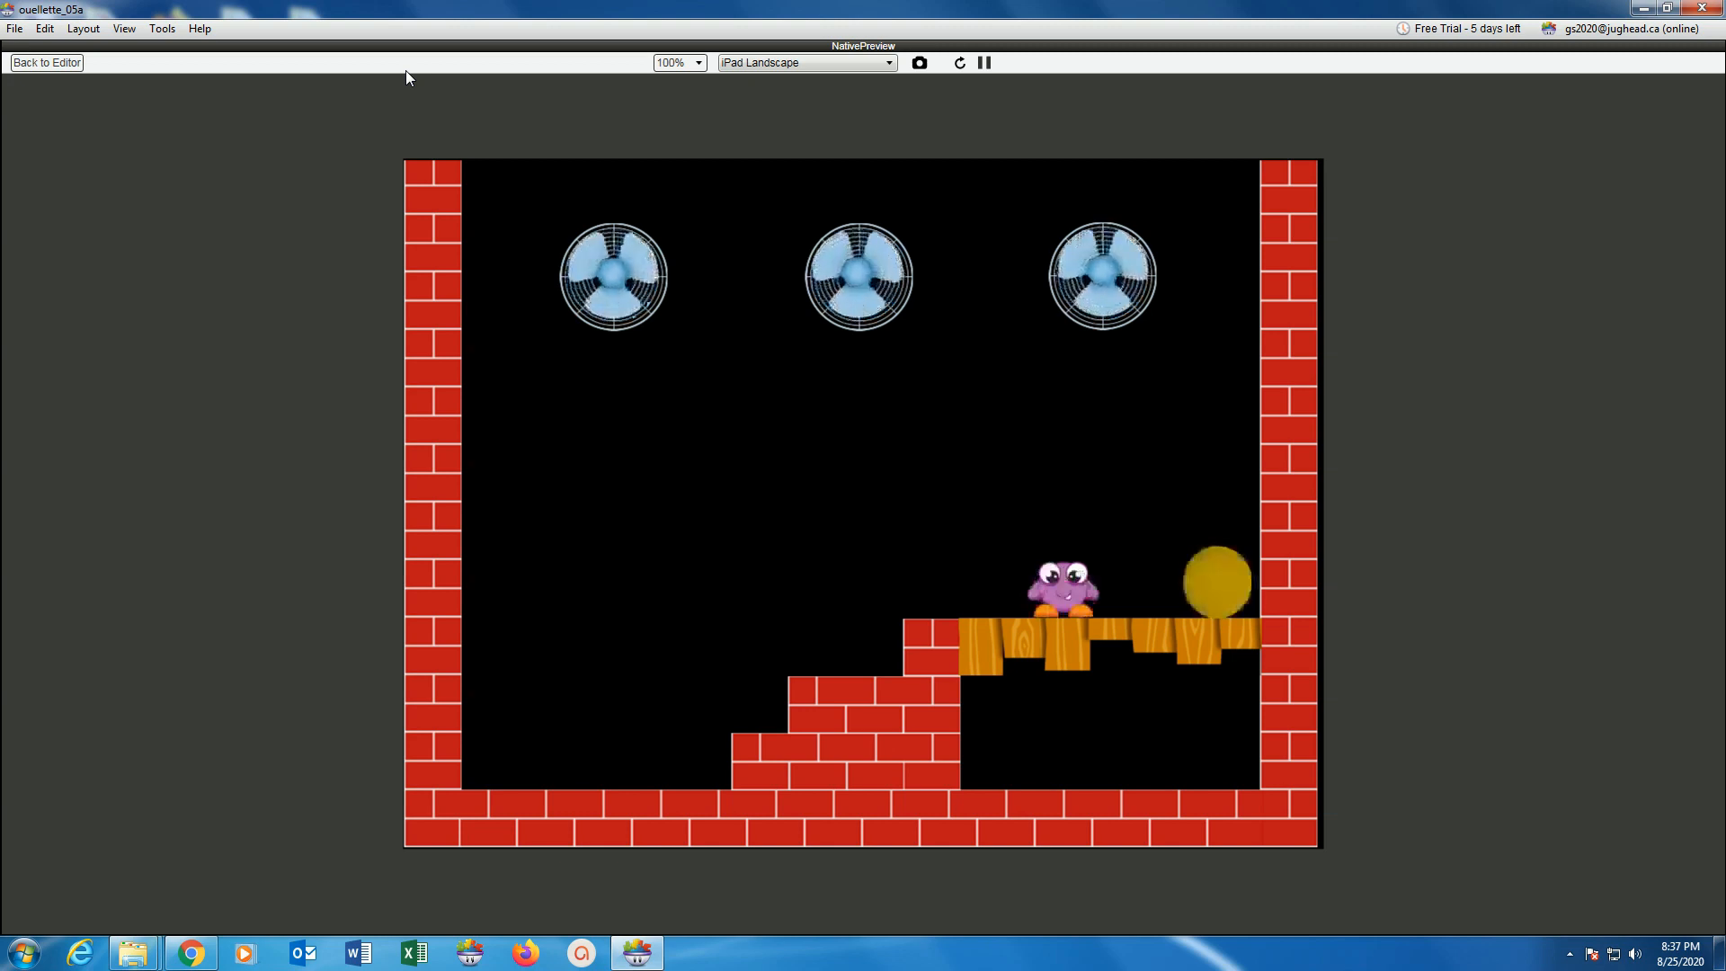
left_click(46, 62)
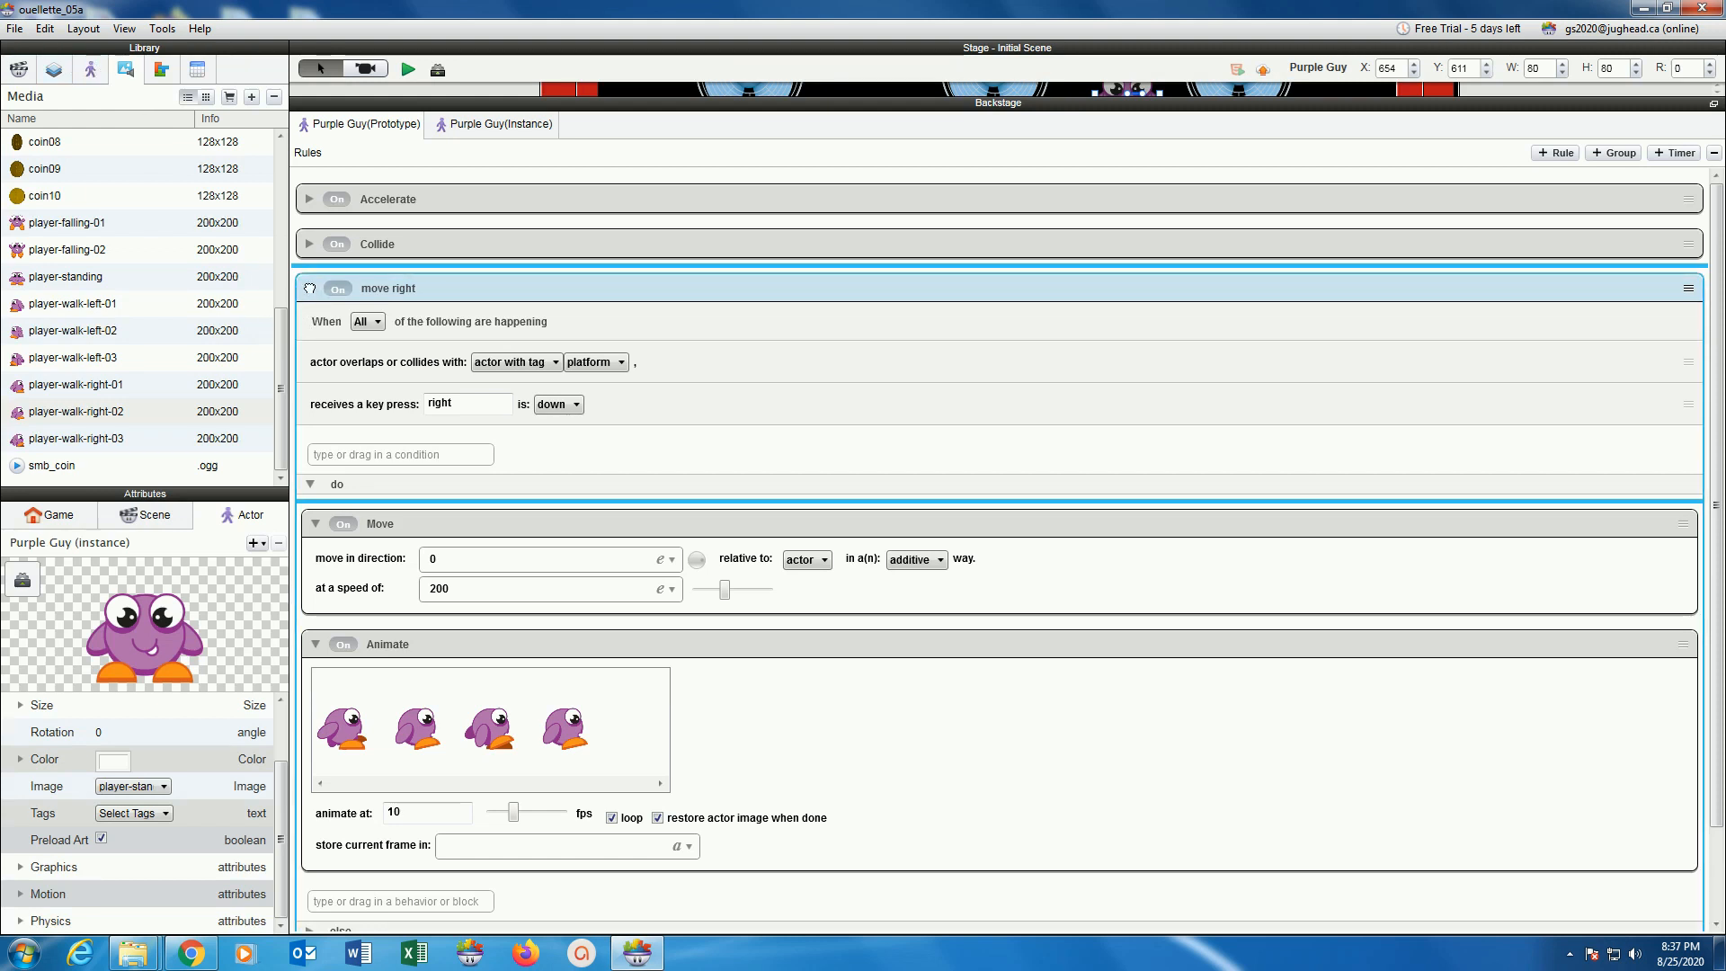
Collapse the move right rule, expand move left, and add an Animate behavior below Move in its do section.
left_click(309, 287)
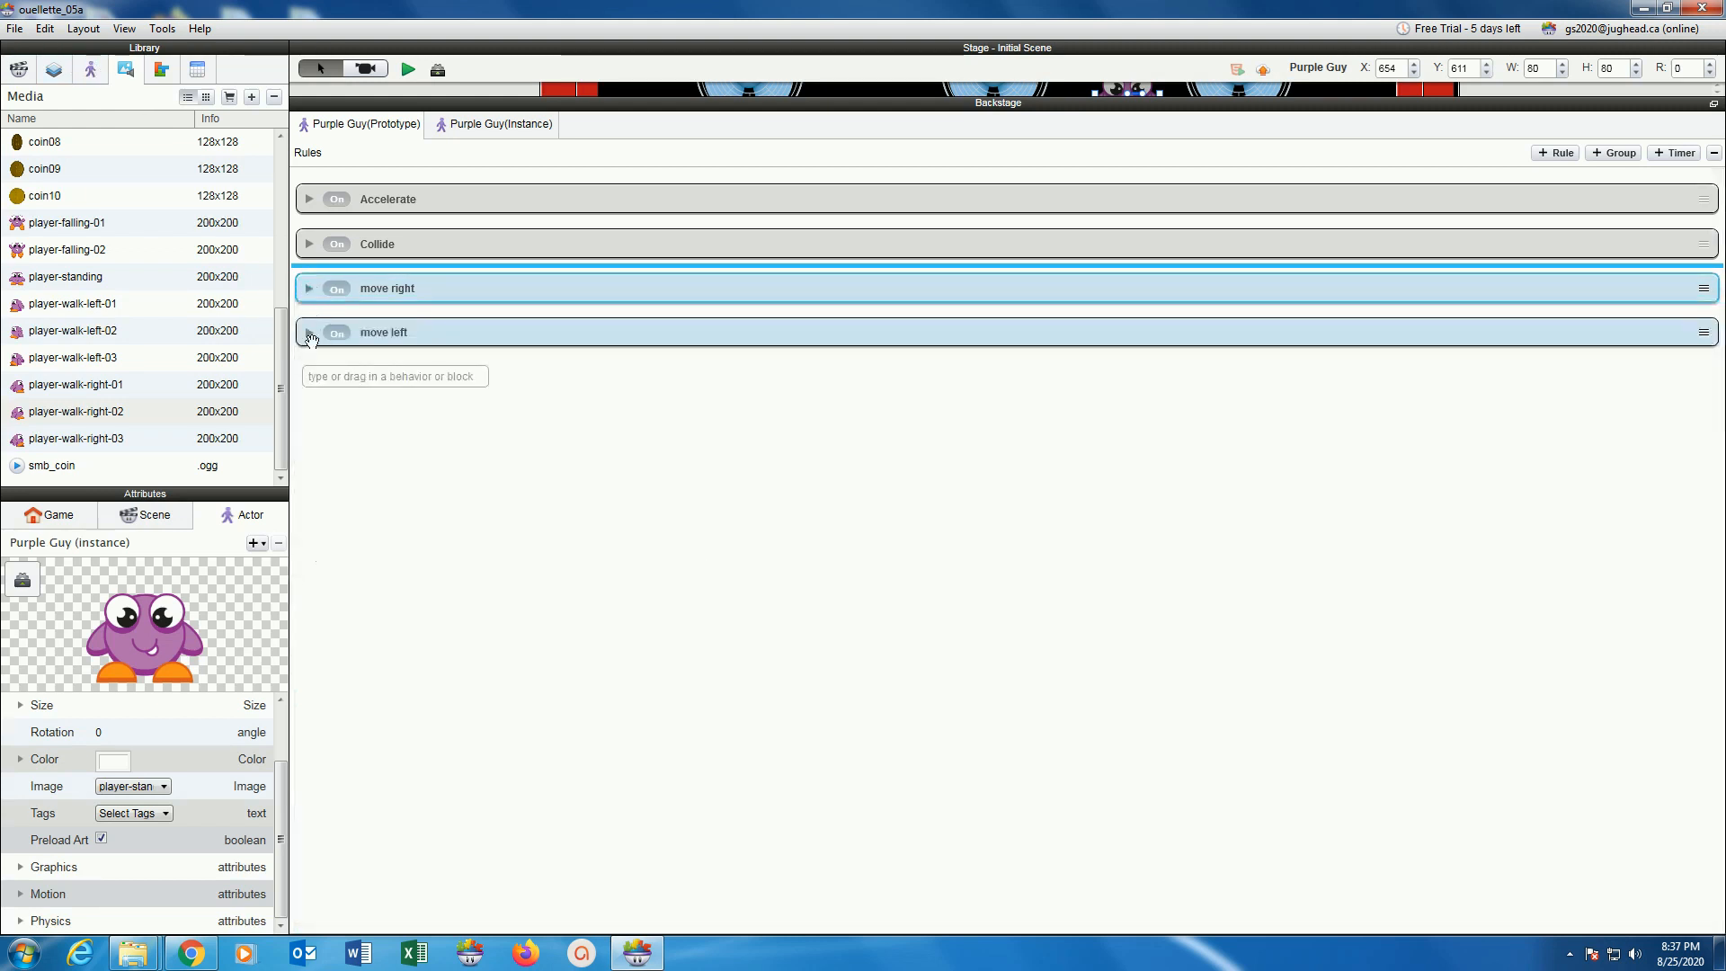
left_click(309, 333)
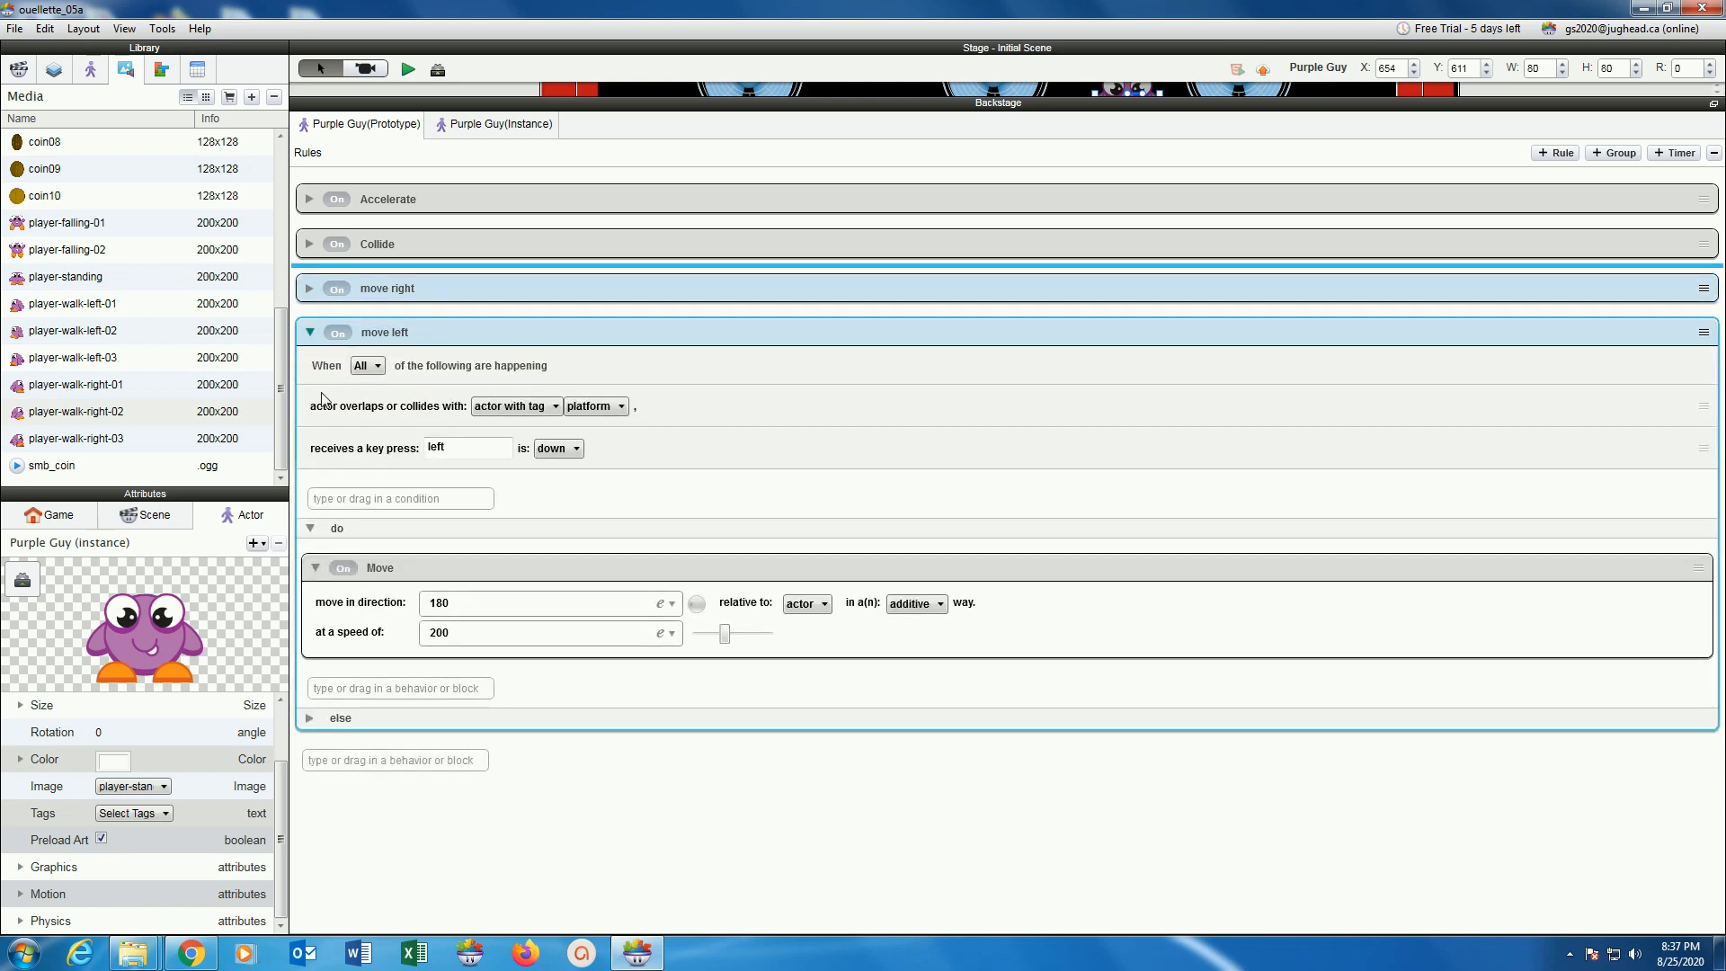
left_click(160, 69)
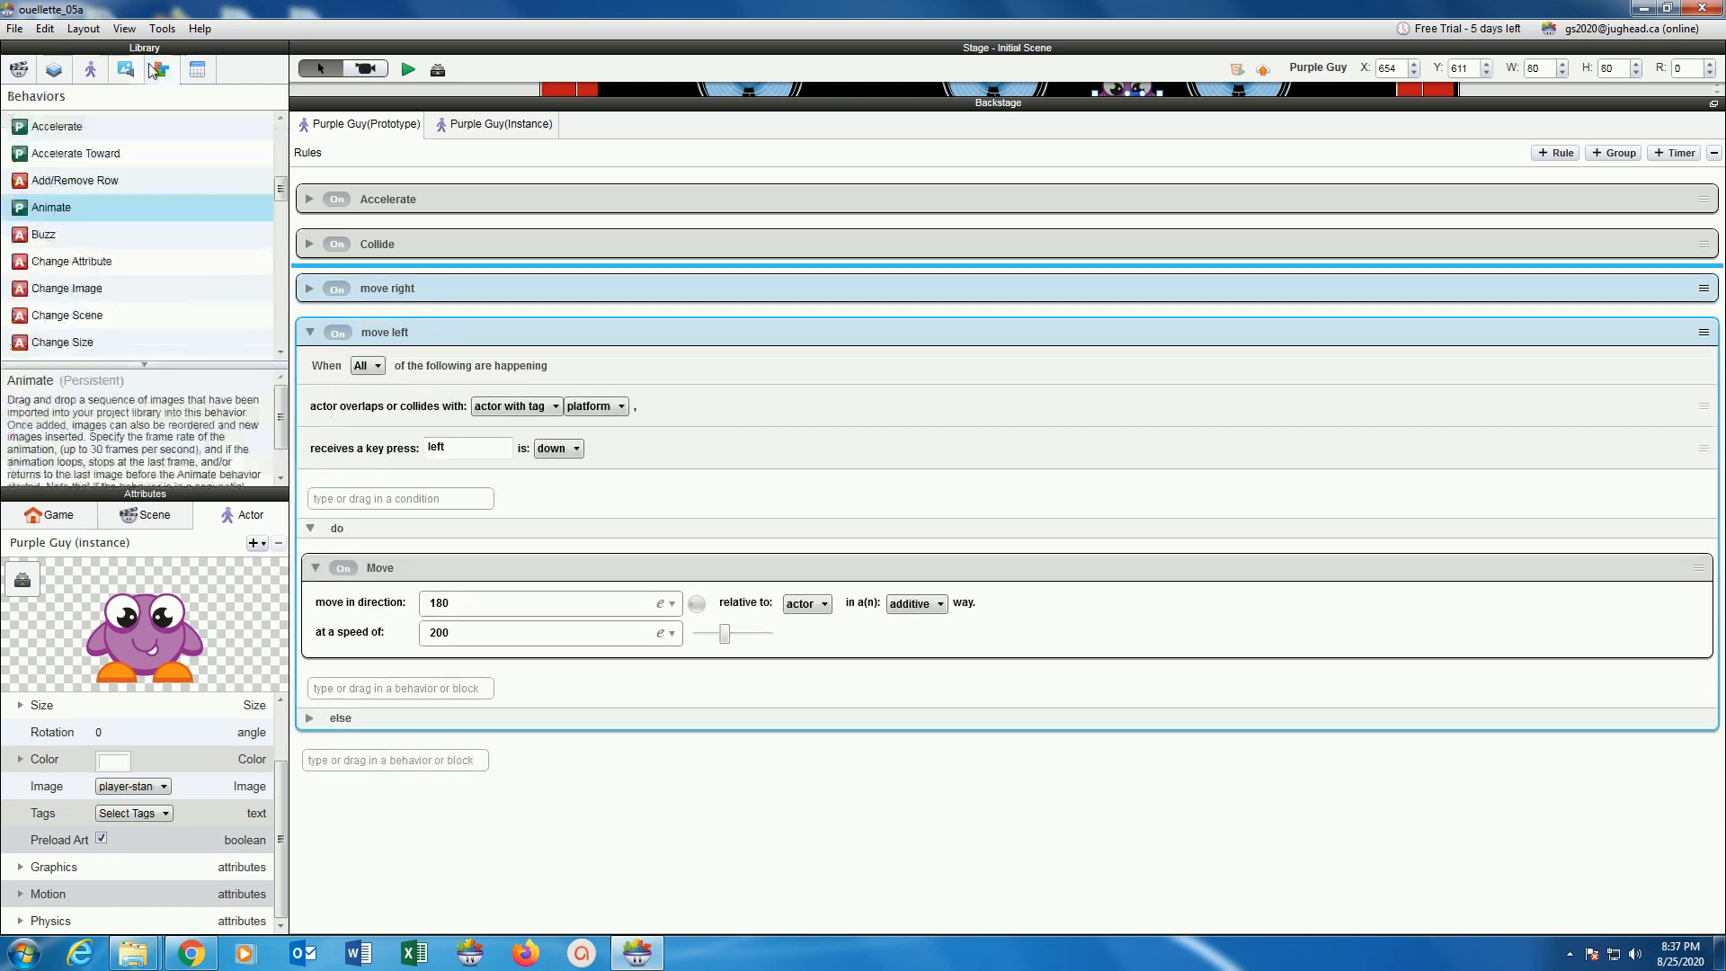
left_click_drag(24, 211, 348, 682)
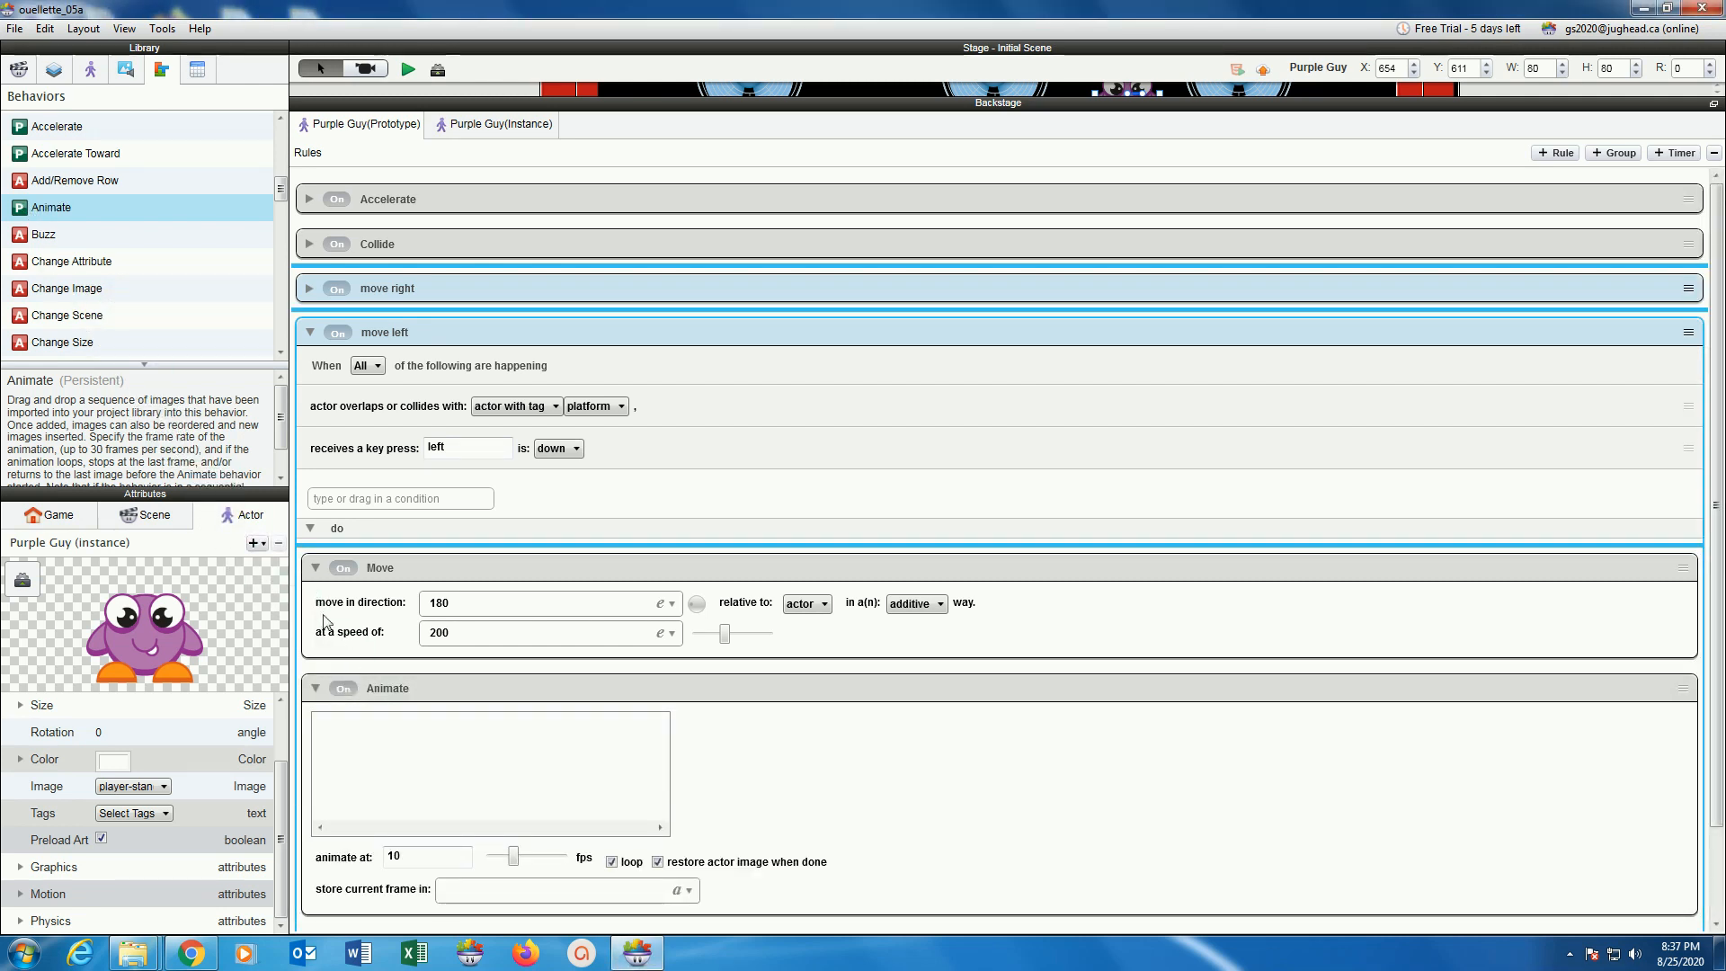
Add player-walk-left-01, player-walk-left-02, player-walk-left-03 and player-walk-left-02 again as frames of the move left rule's Animate behavior.
left_click(125, 70)
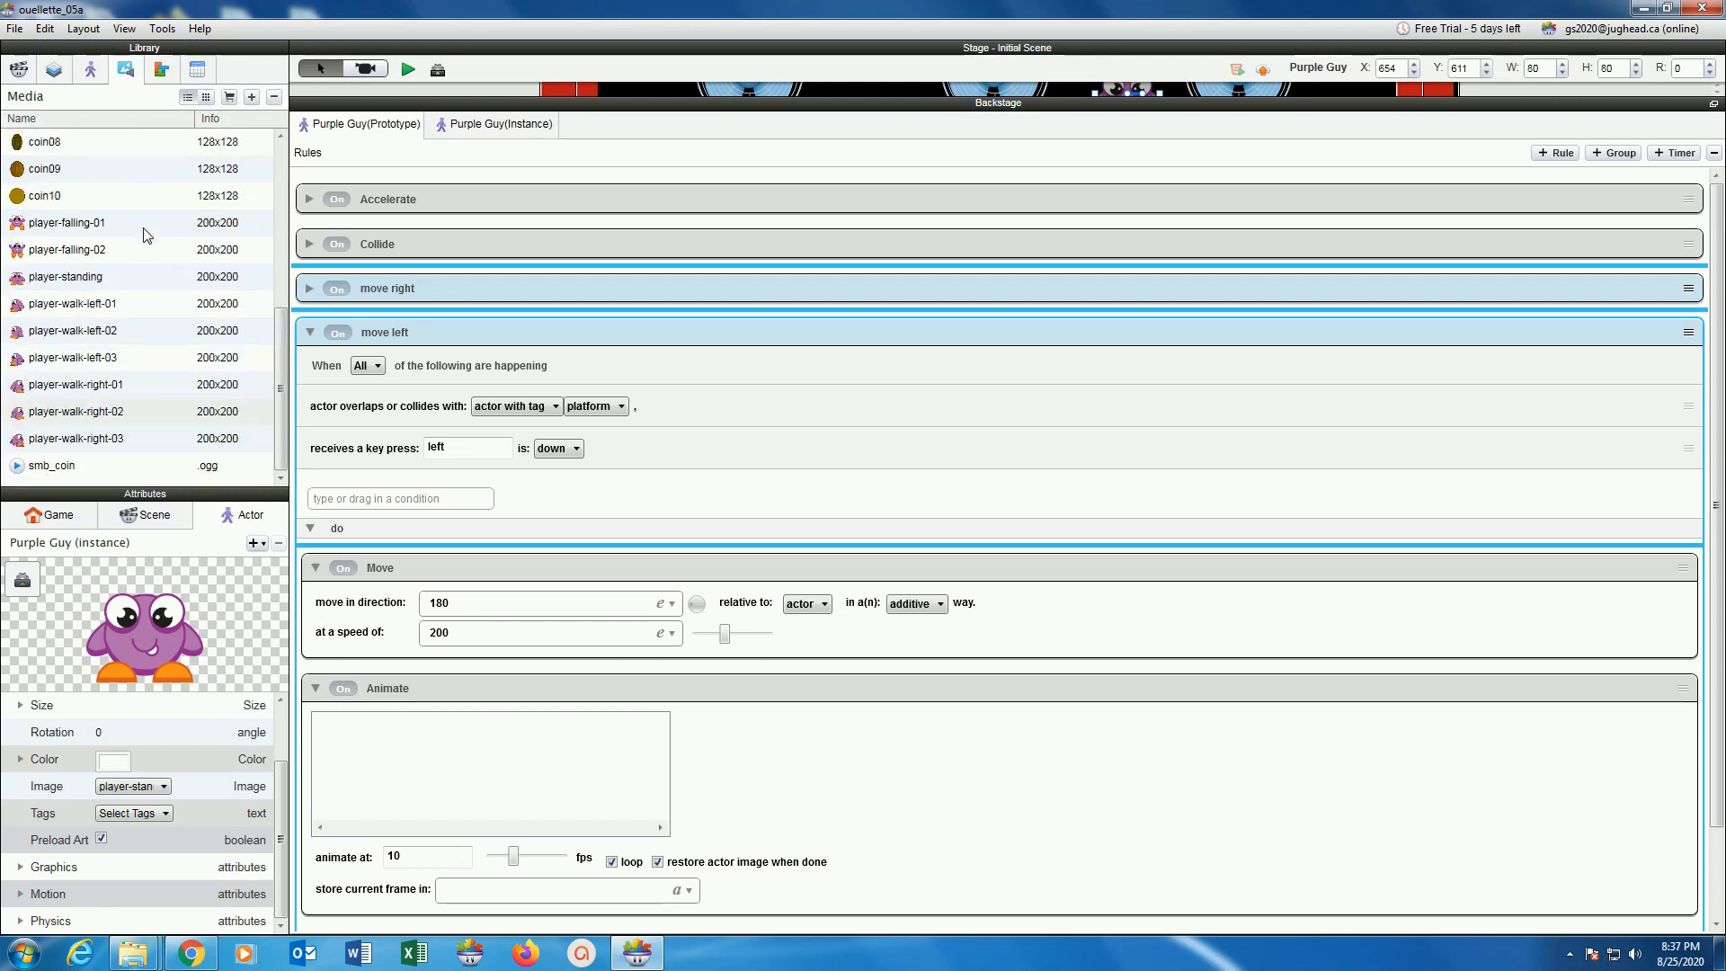
left_click(96, 306)
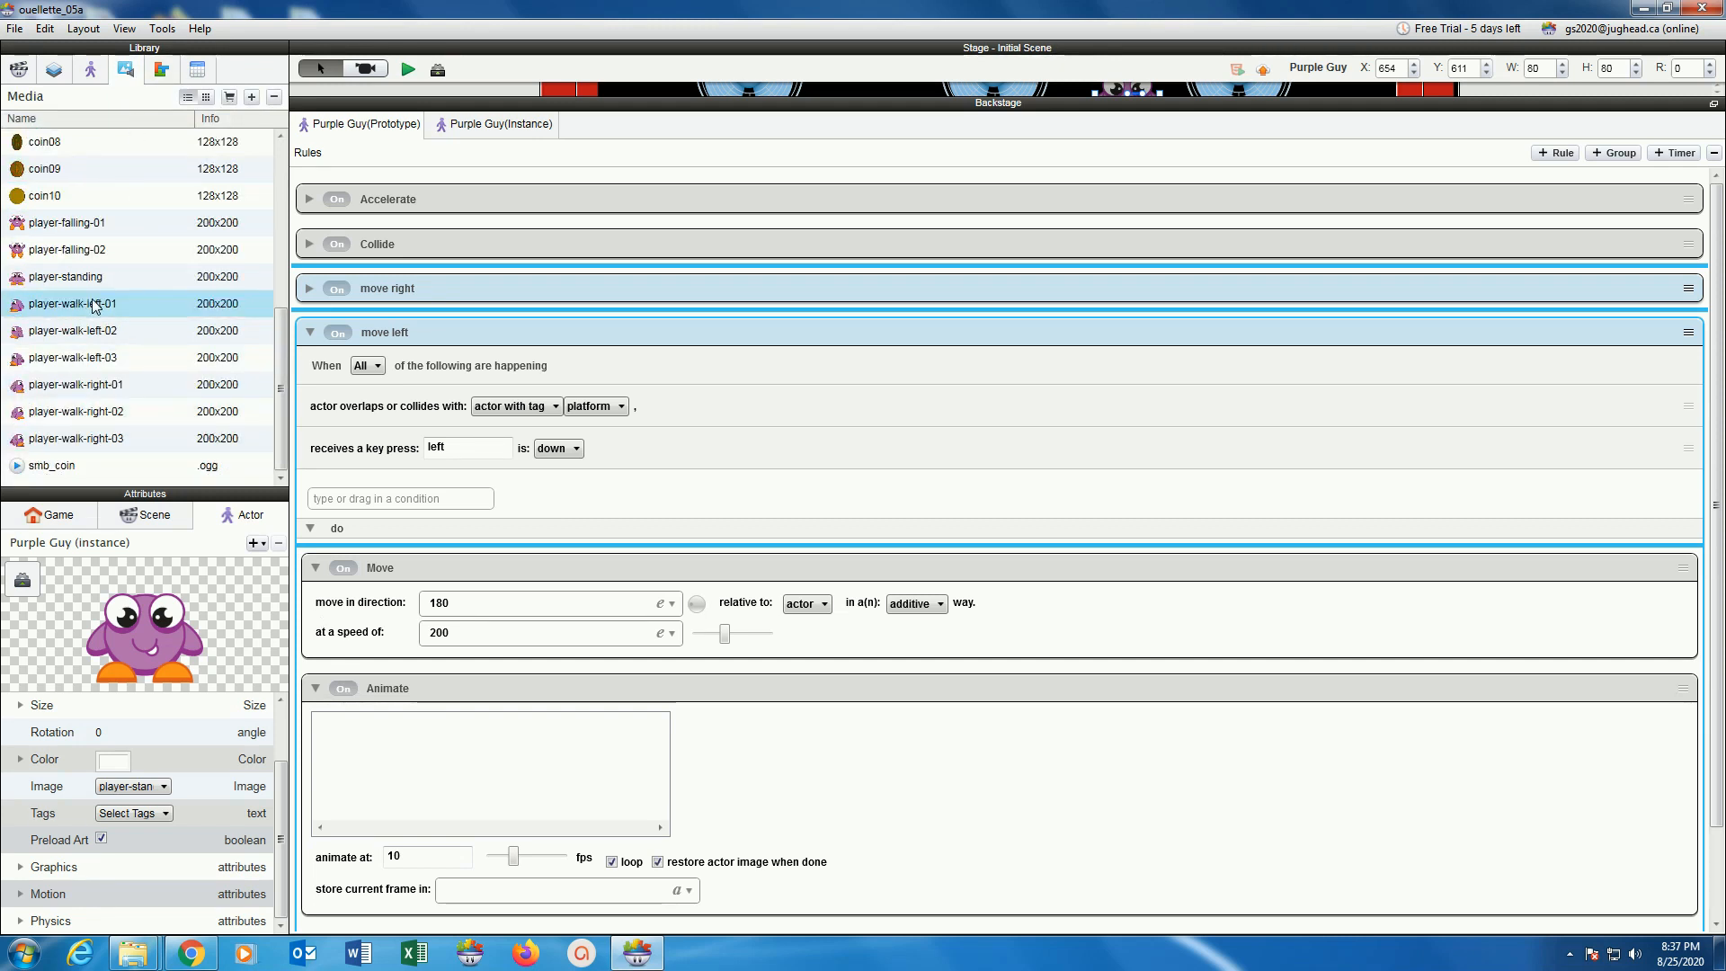
left_click(101, 359, "shift")
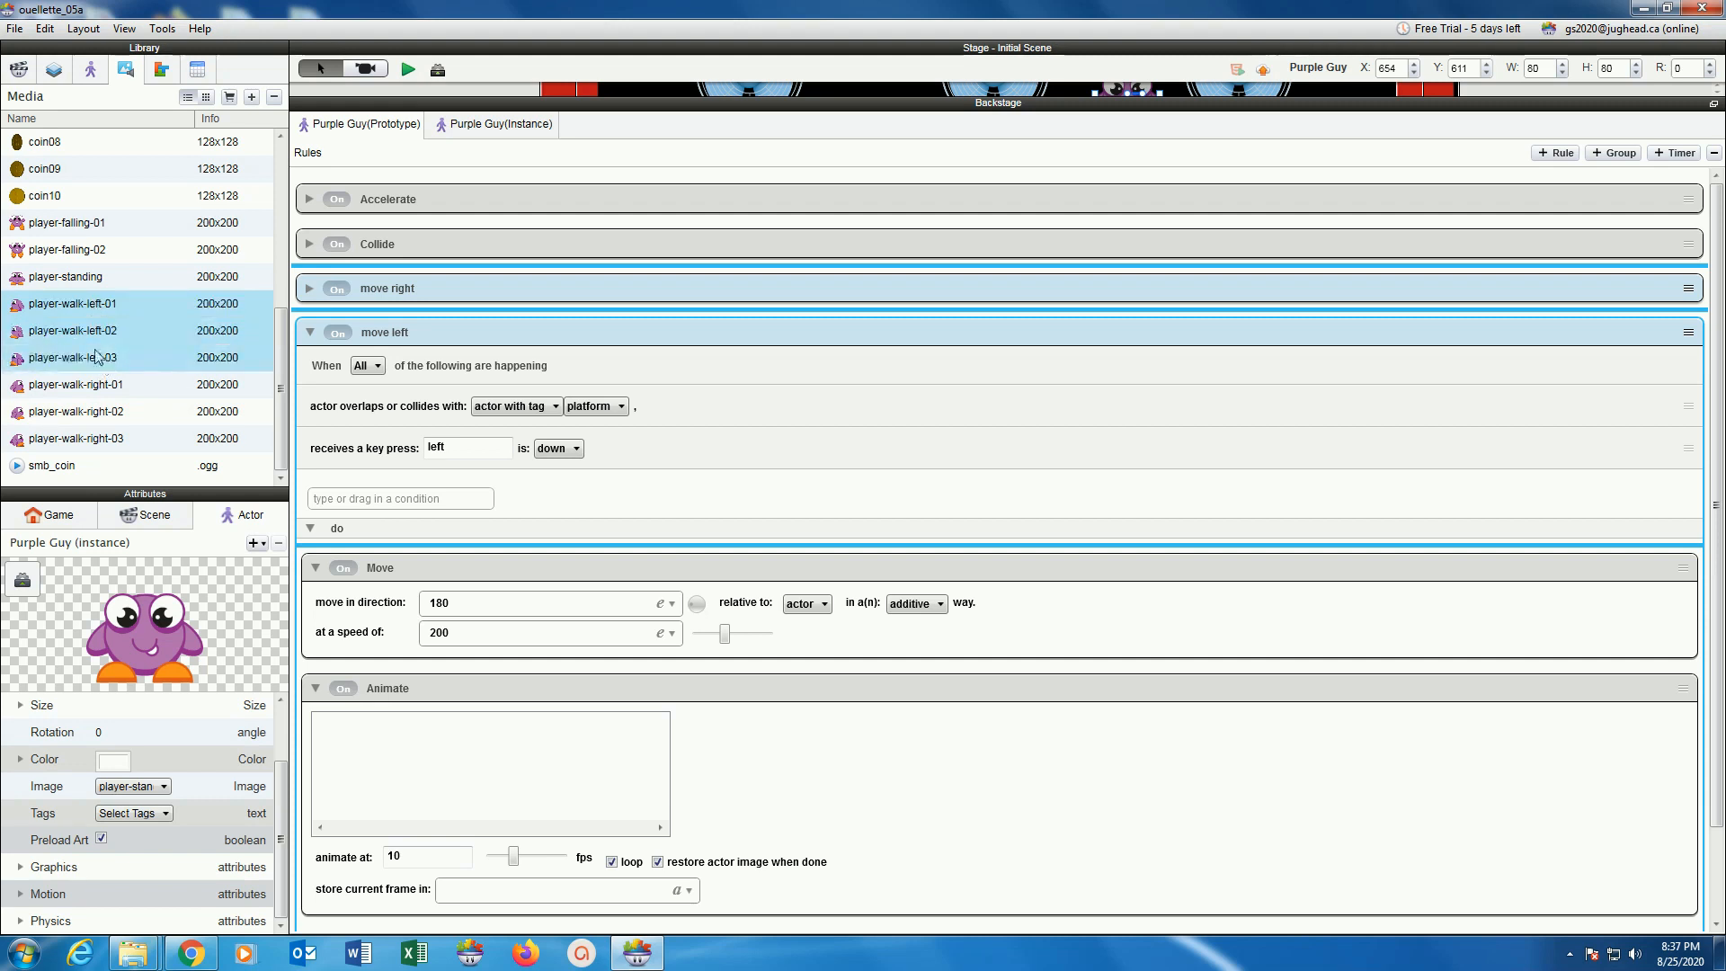
left_click_drag(34, 307, 358, 760)
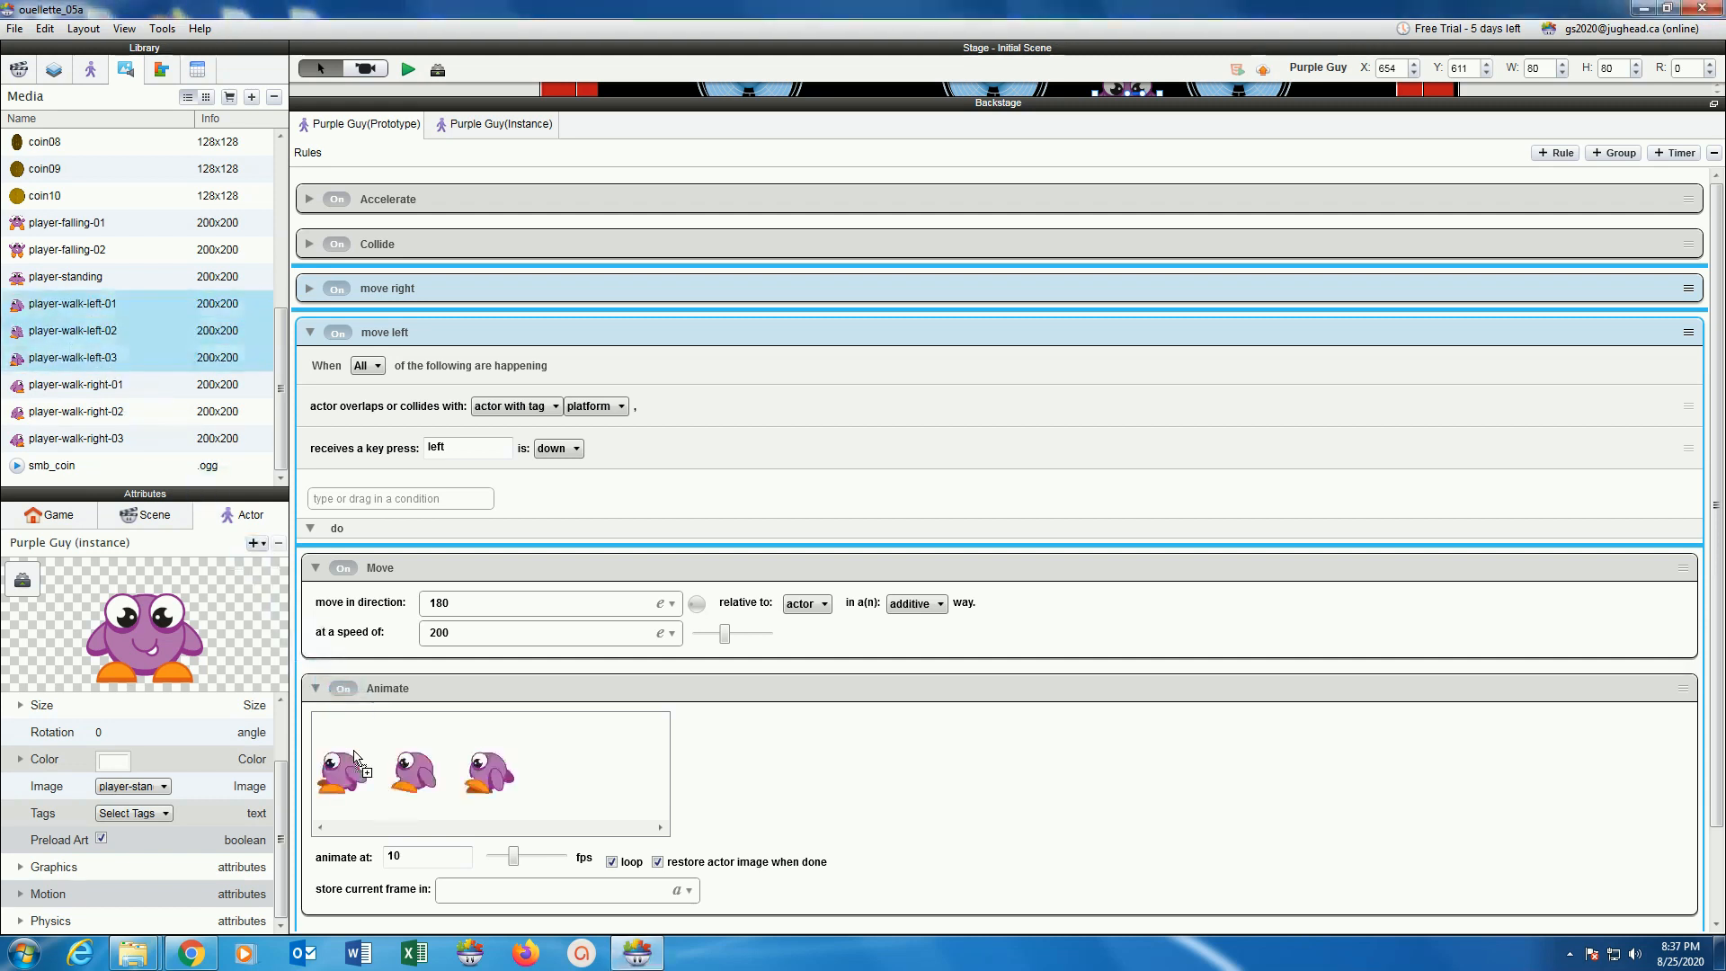
left_click(122, 338)
left_click_drag(82, 337, 555, 762)
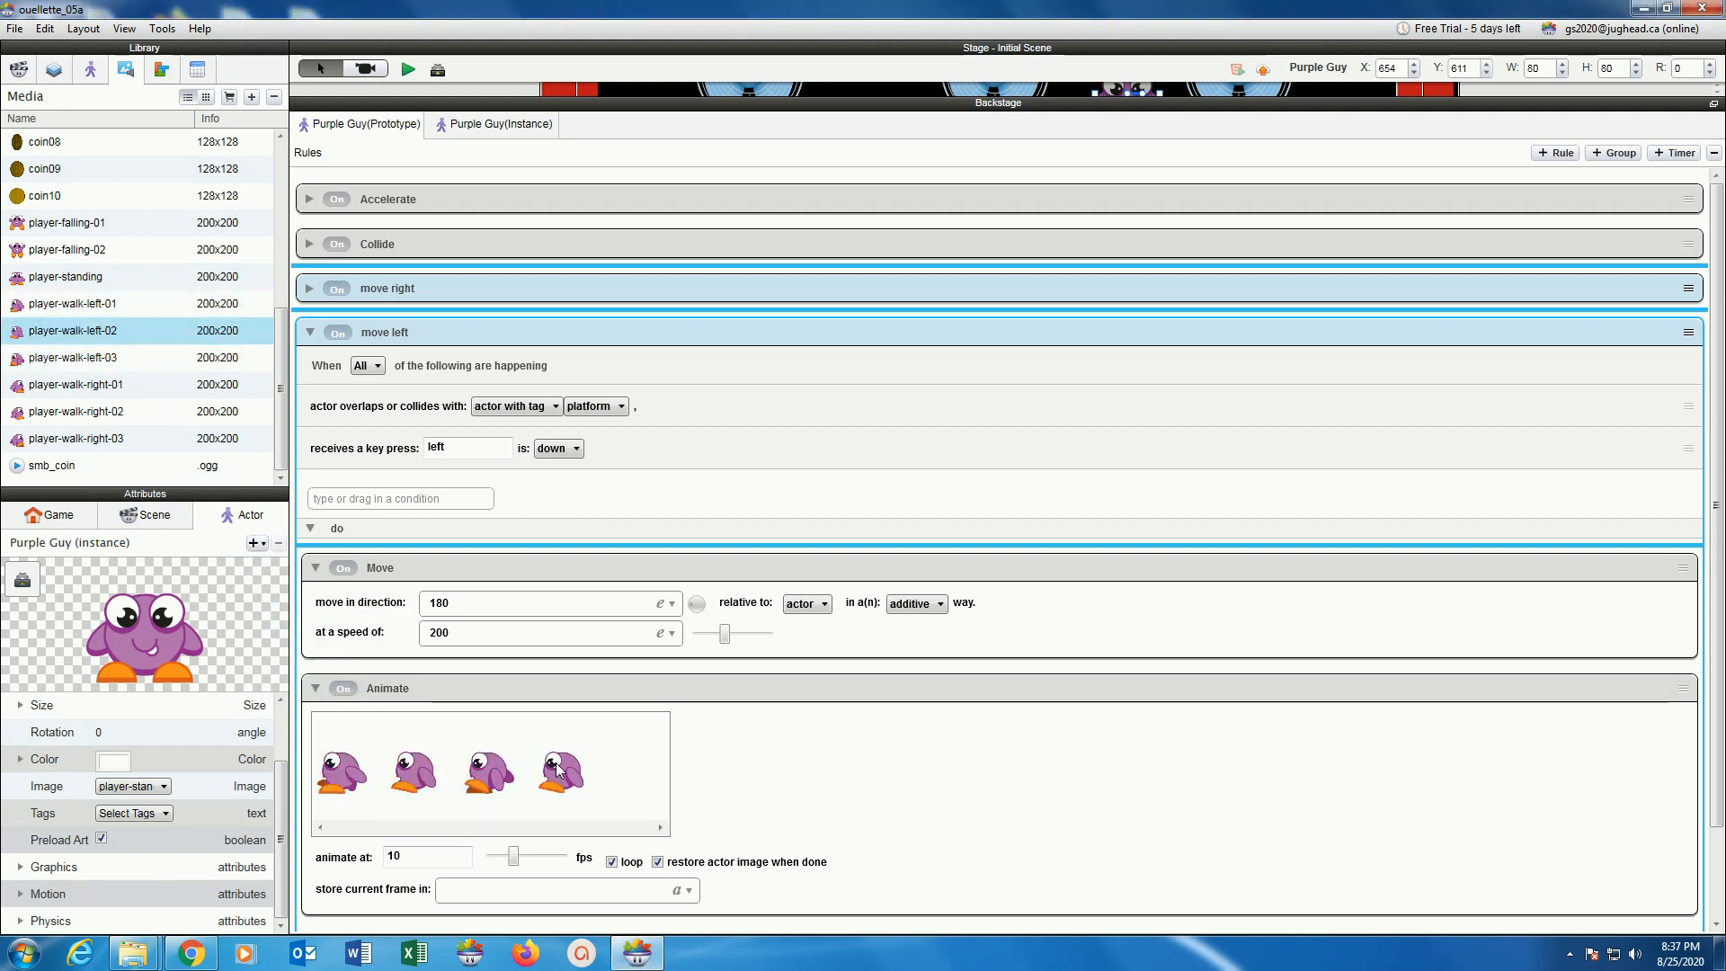
Save the project and preview the scene to test Purple Guy's walking in both directions, returning to the editor when done.
left_click(14, 28)
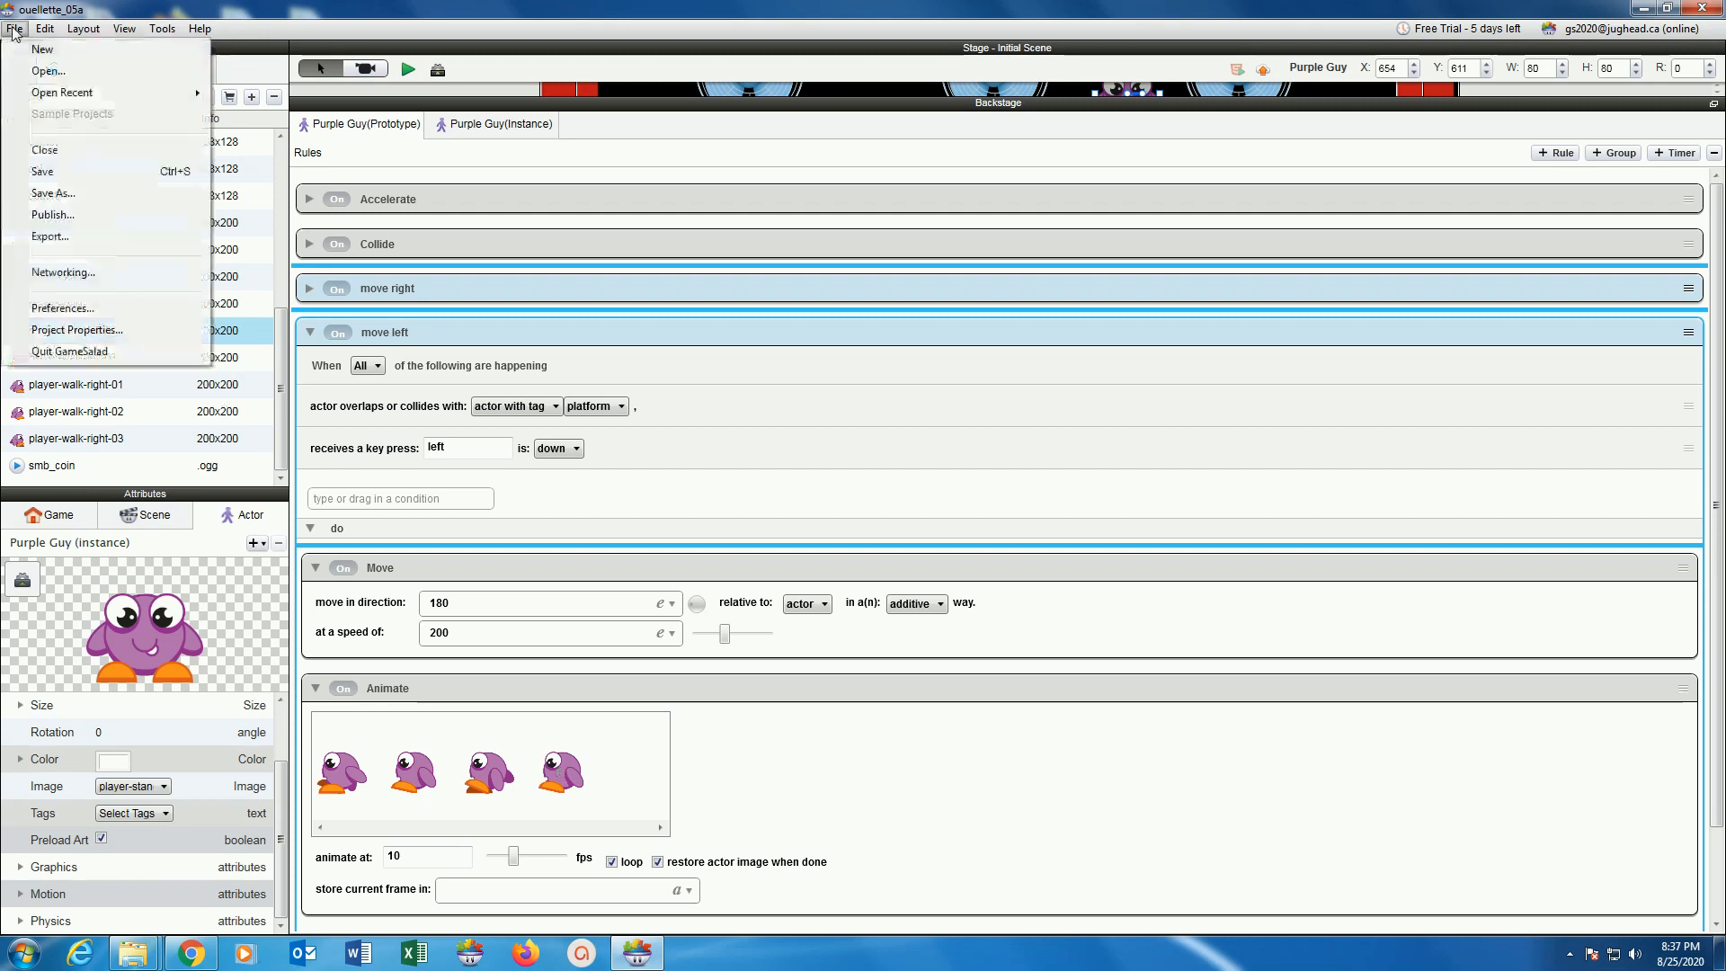
left_click(46, 171)
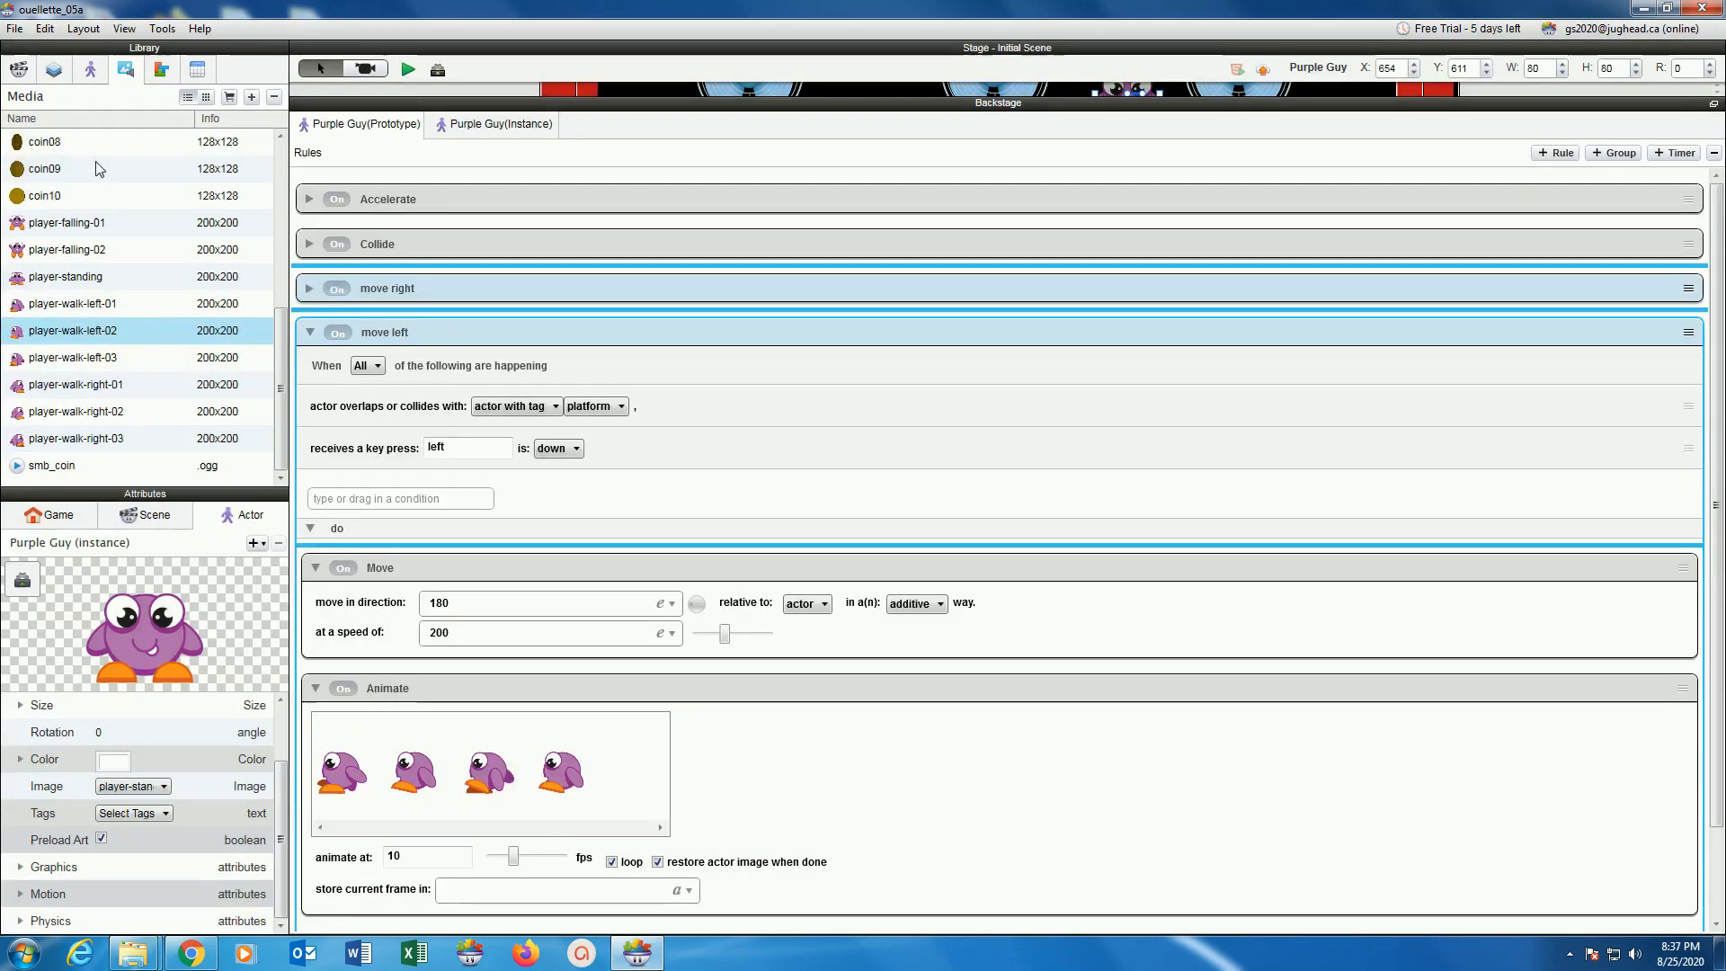
left_click(407, 69)
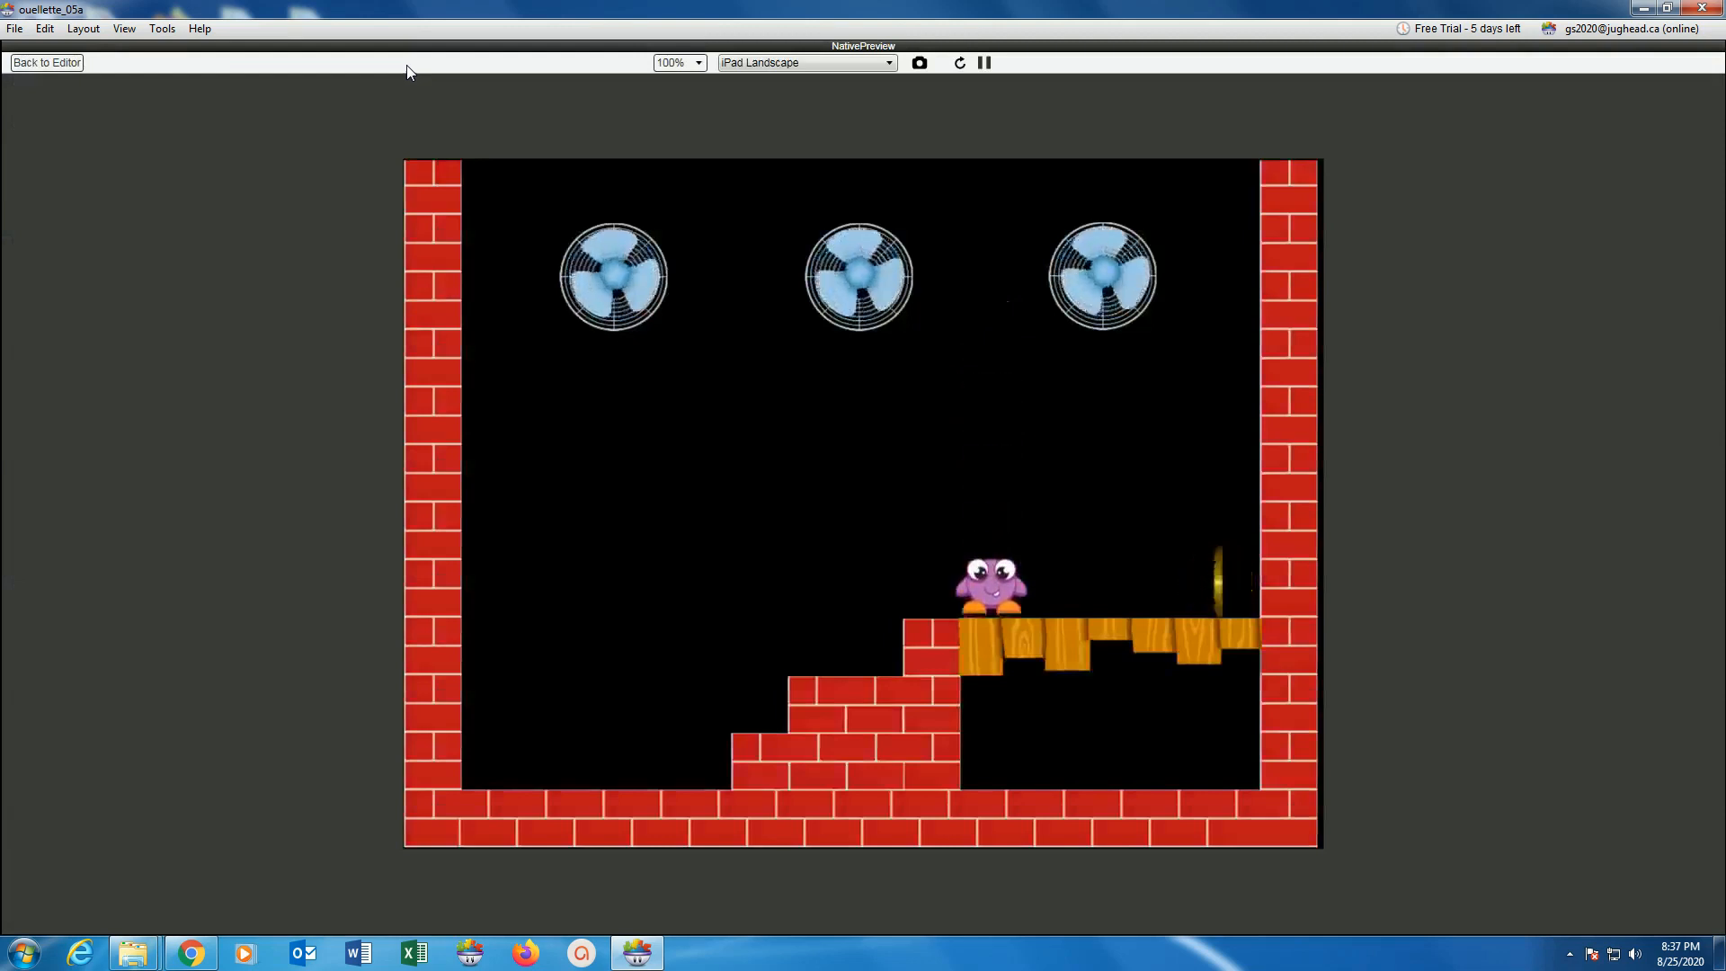
key("Right")
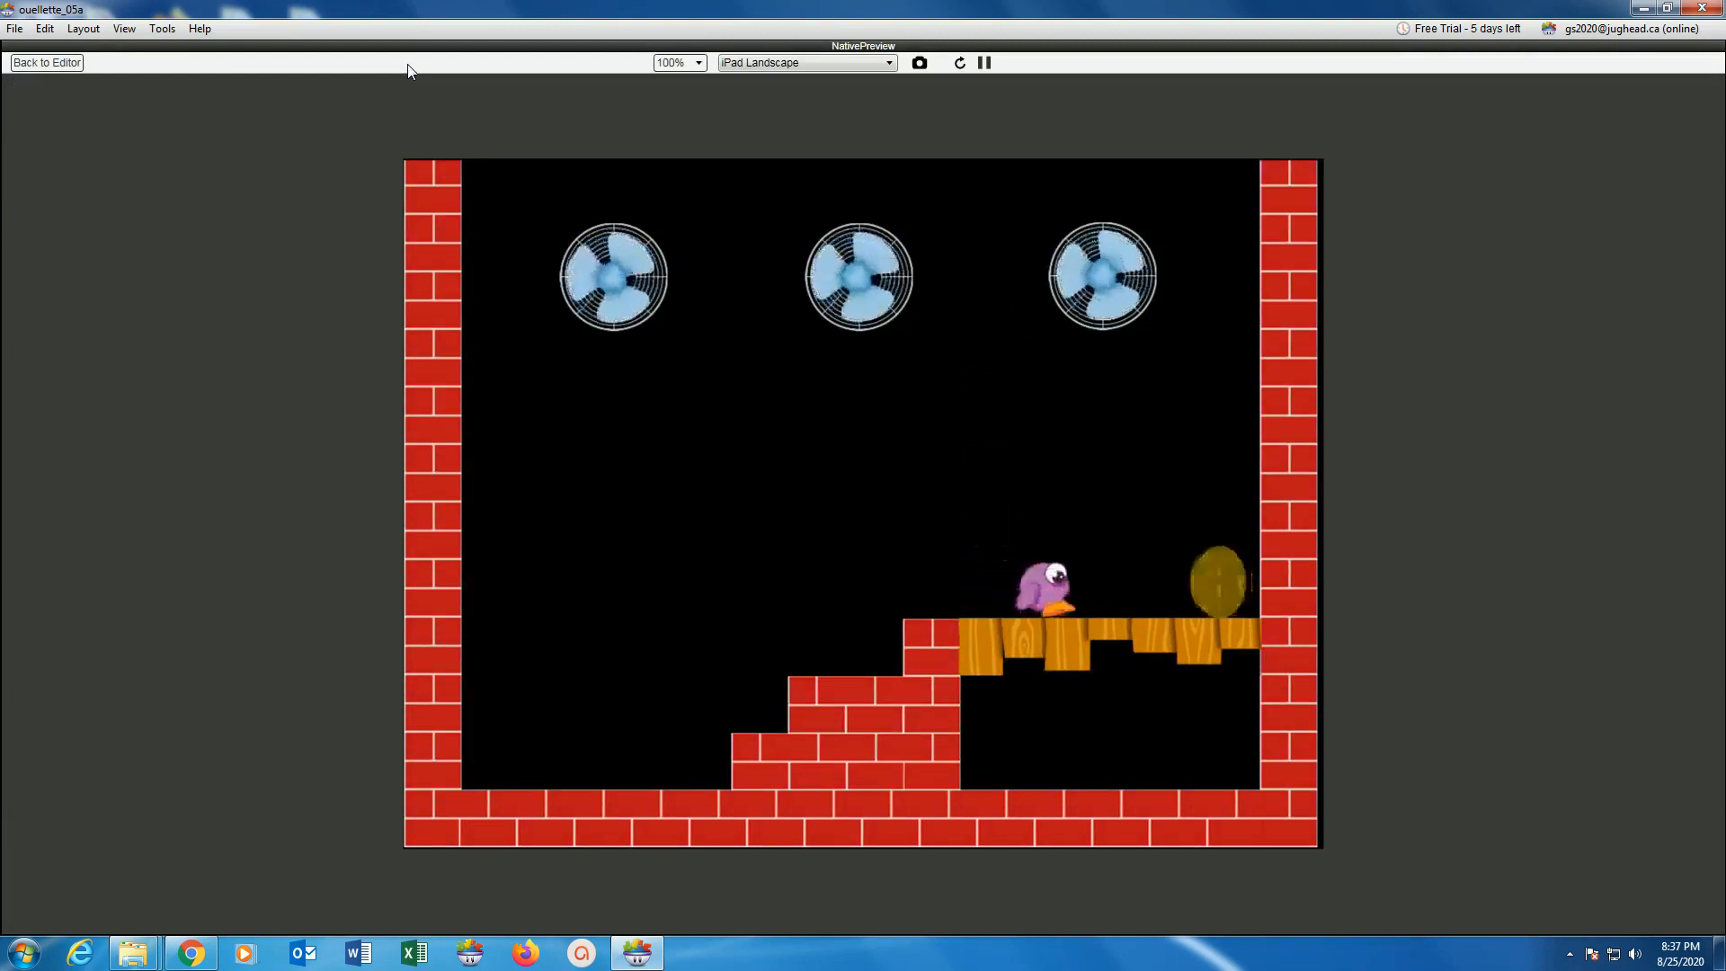
key("Left")
key("Right")
key("Left")
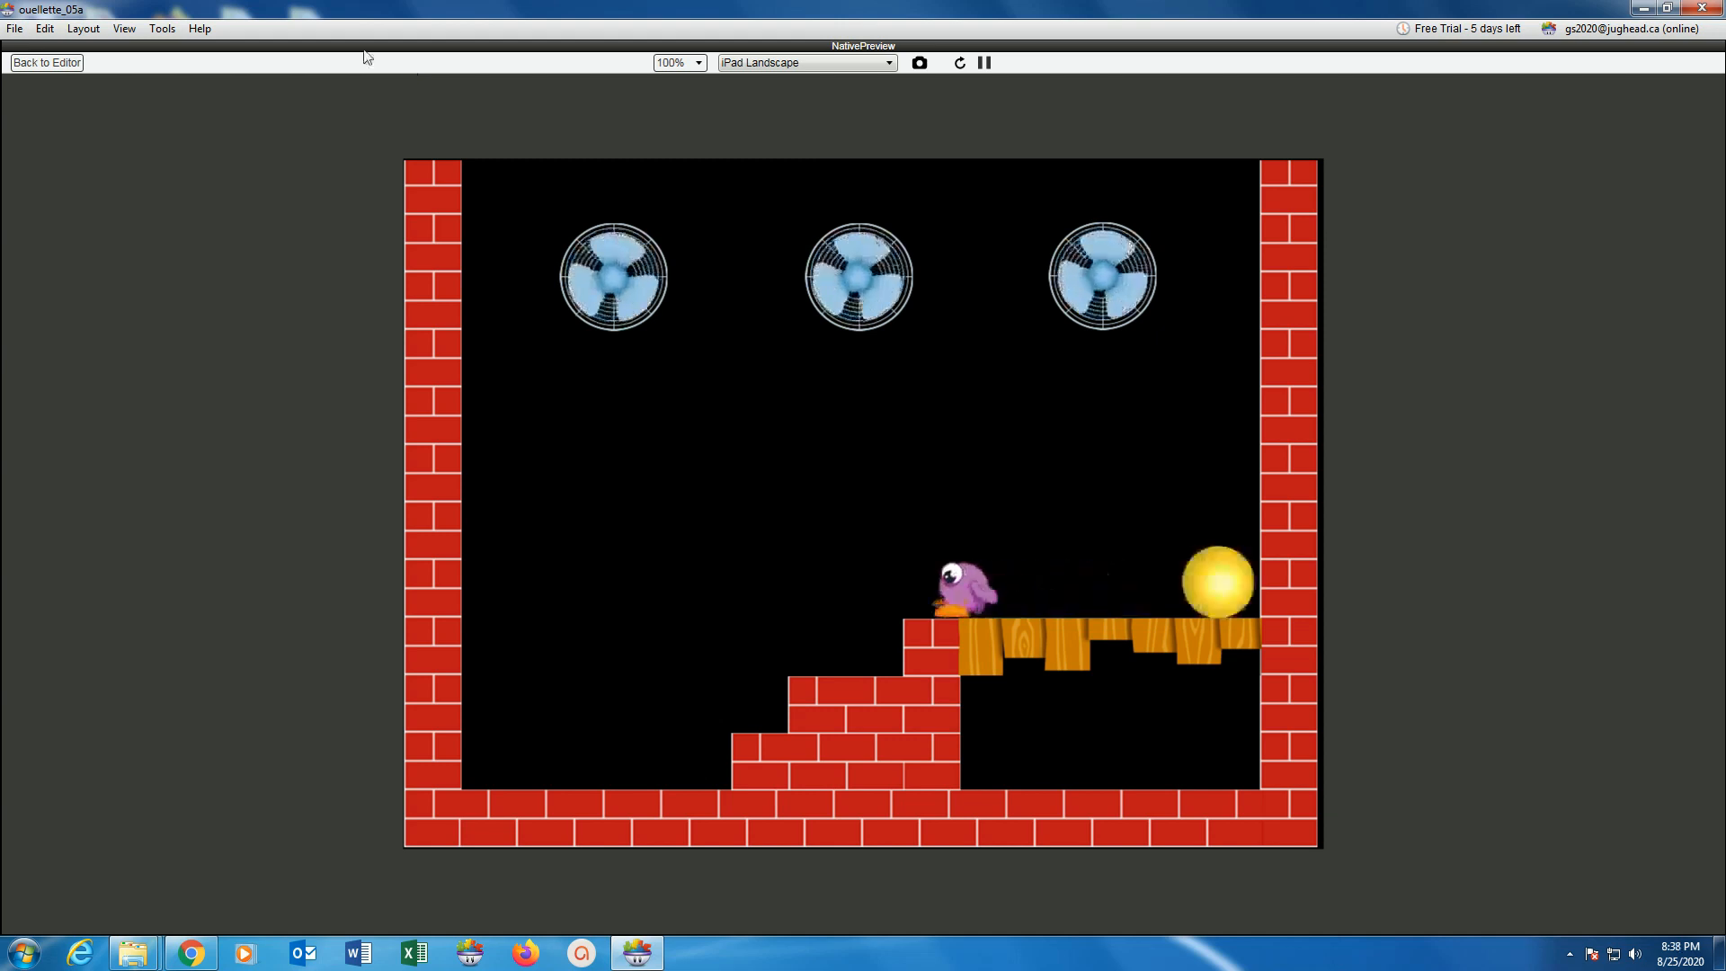
left_click(72, 64)
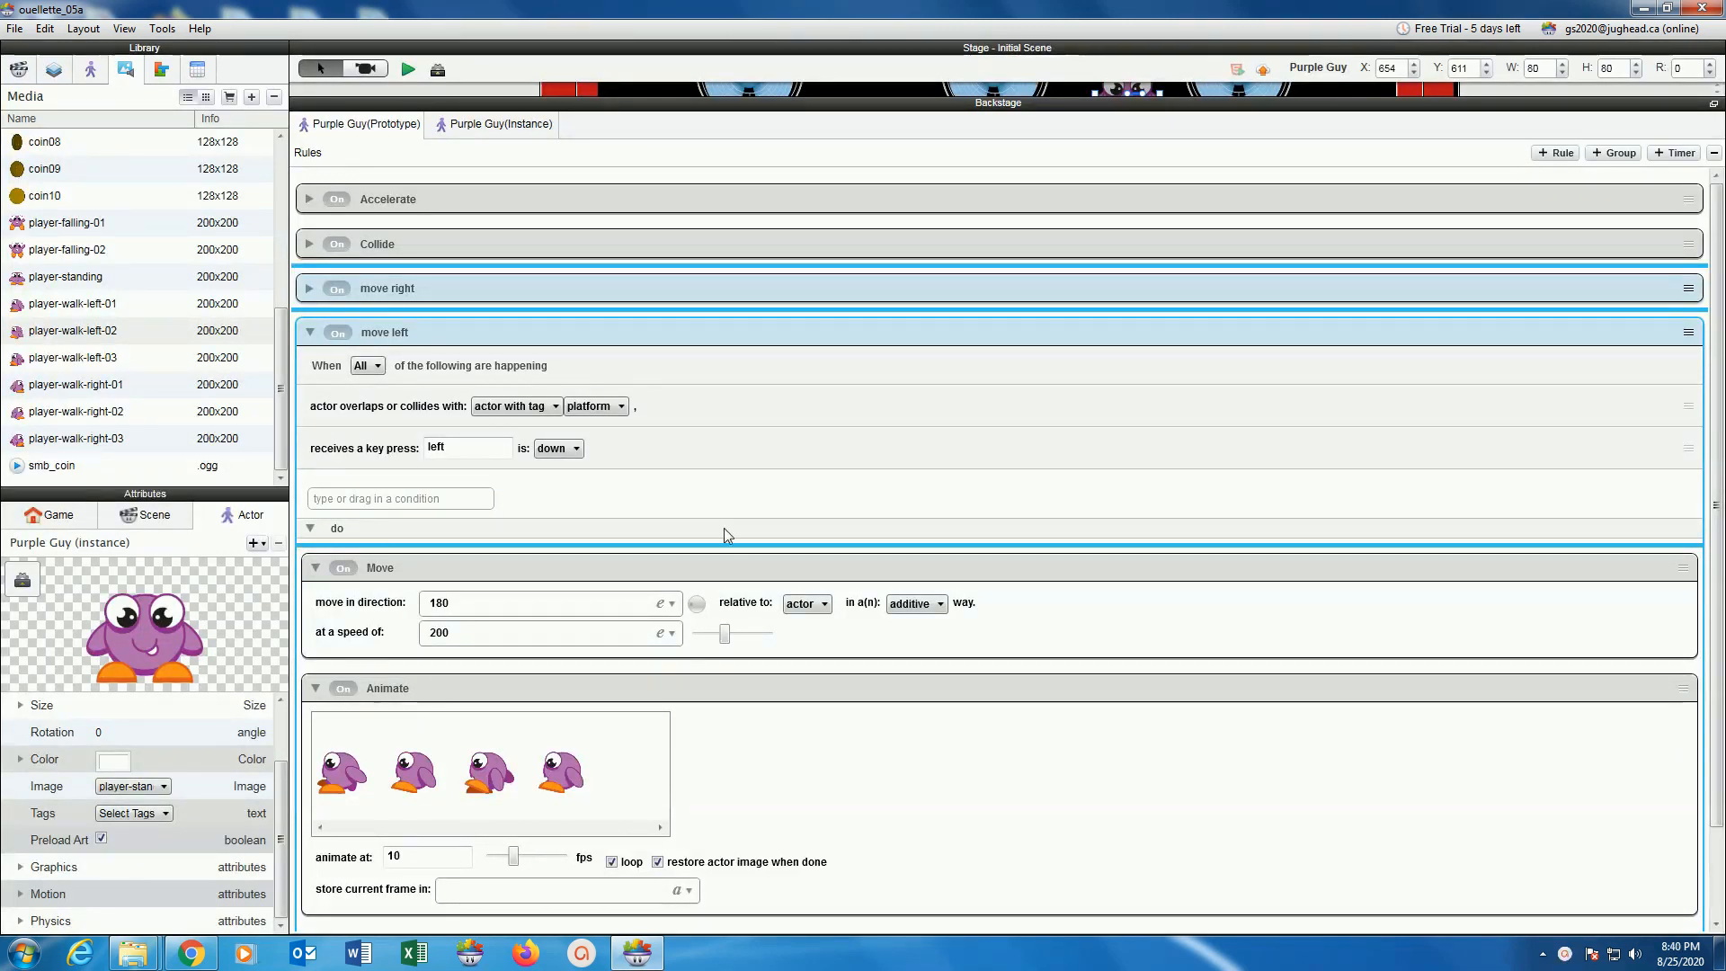
Collapse the move left rule and add a new rule named Falling to Purple Guy.
left_click(310, 331)
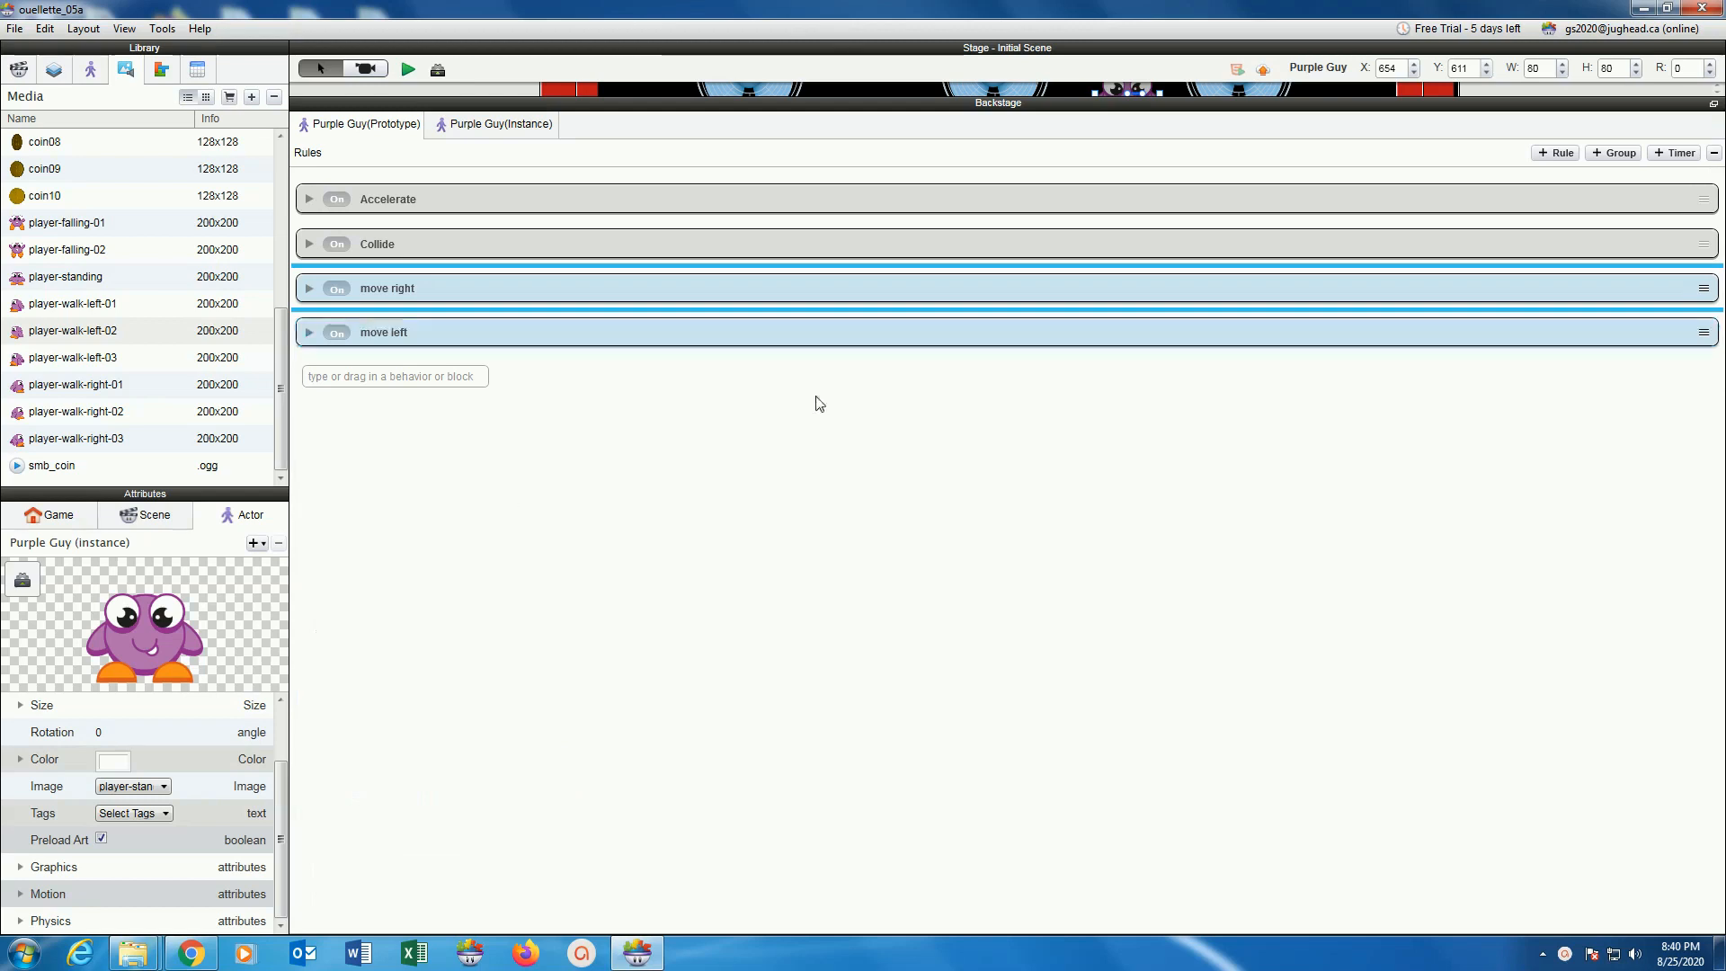
left_click(1548, 155)
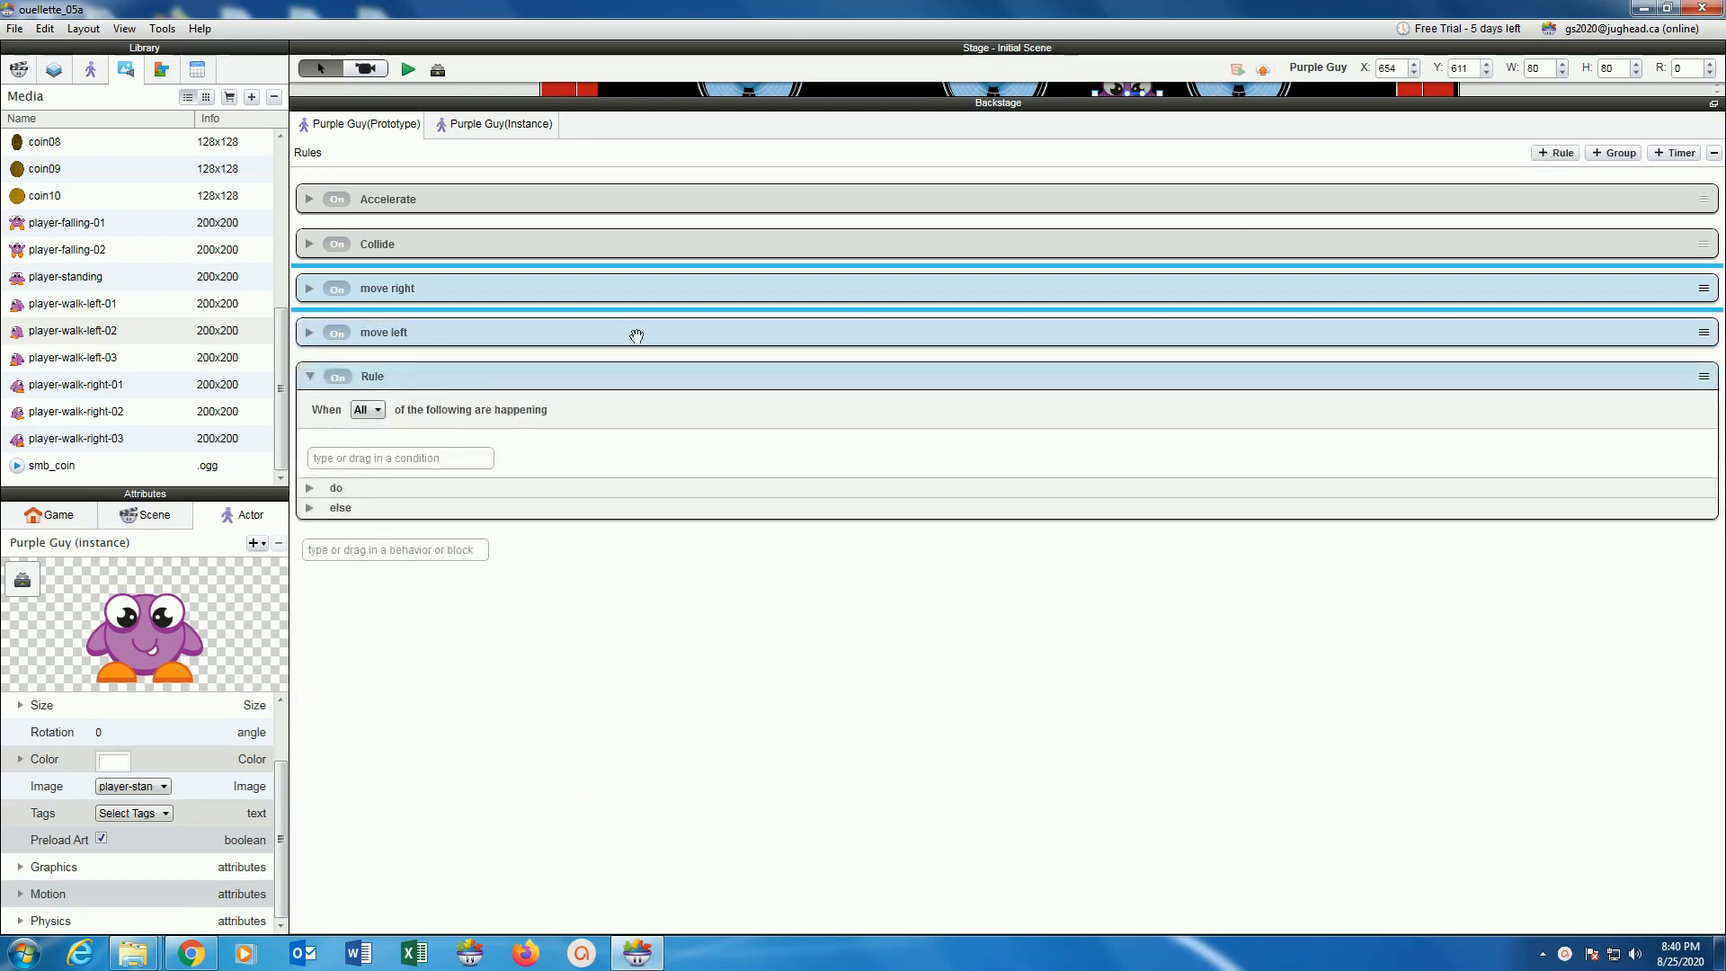
double_click(372, 374)
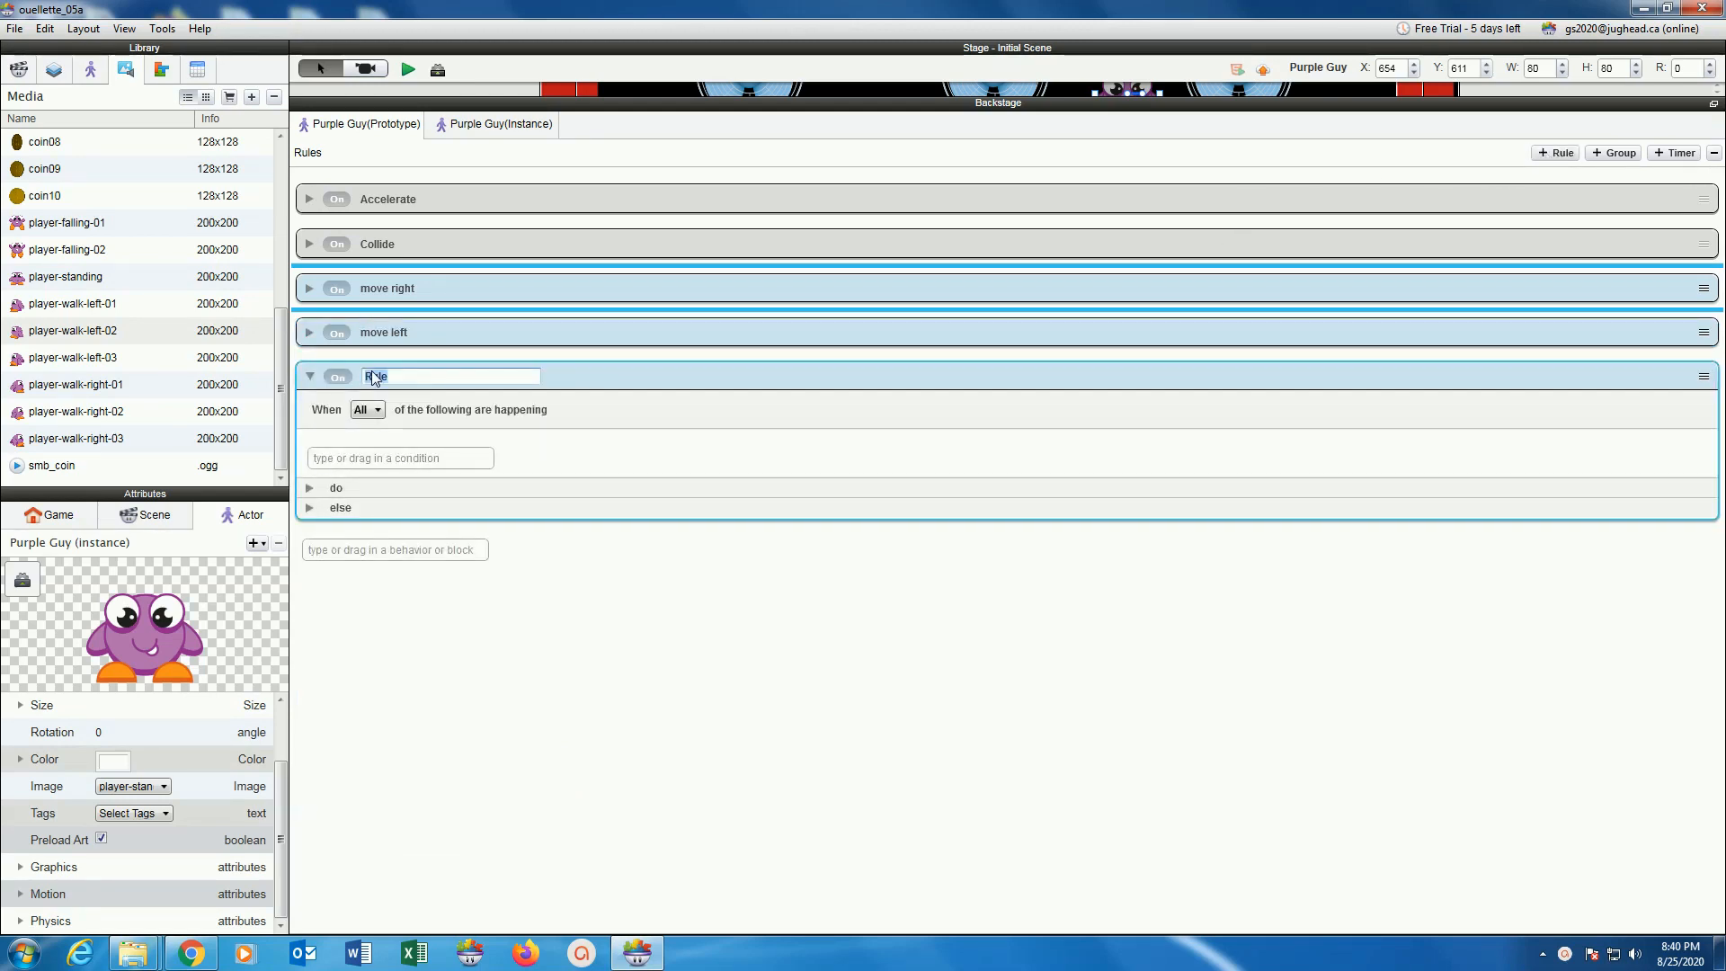
type("Fa")
key("BackSpace")
type("lling")
key("Return")
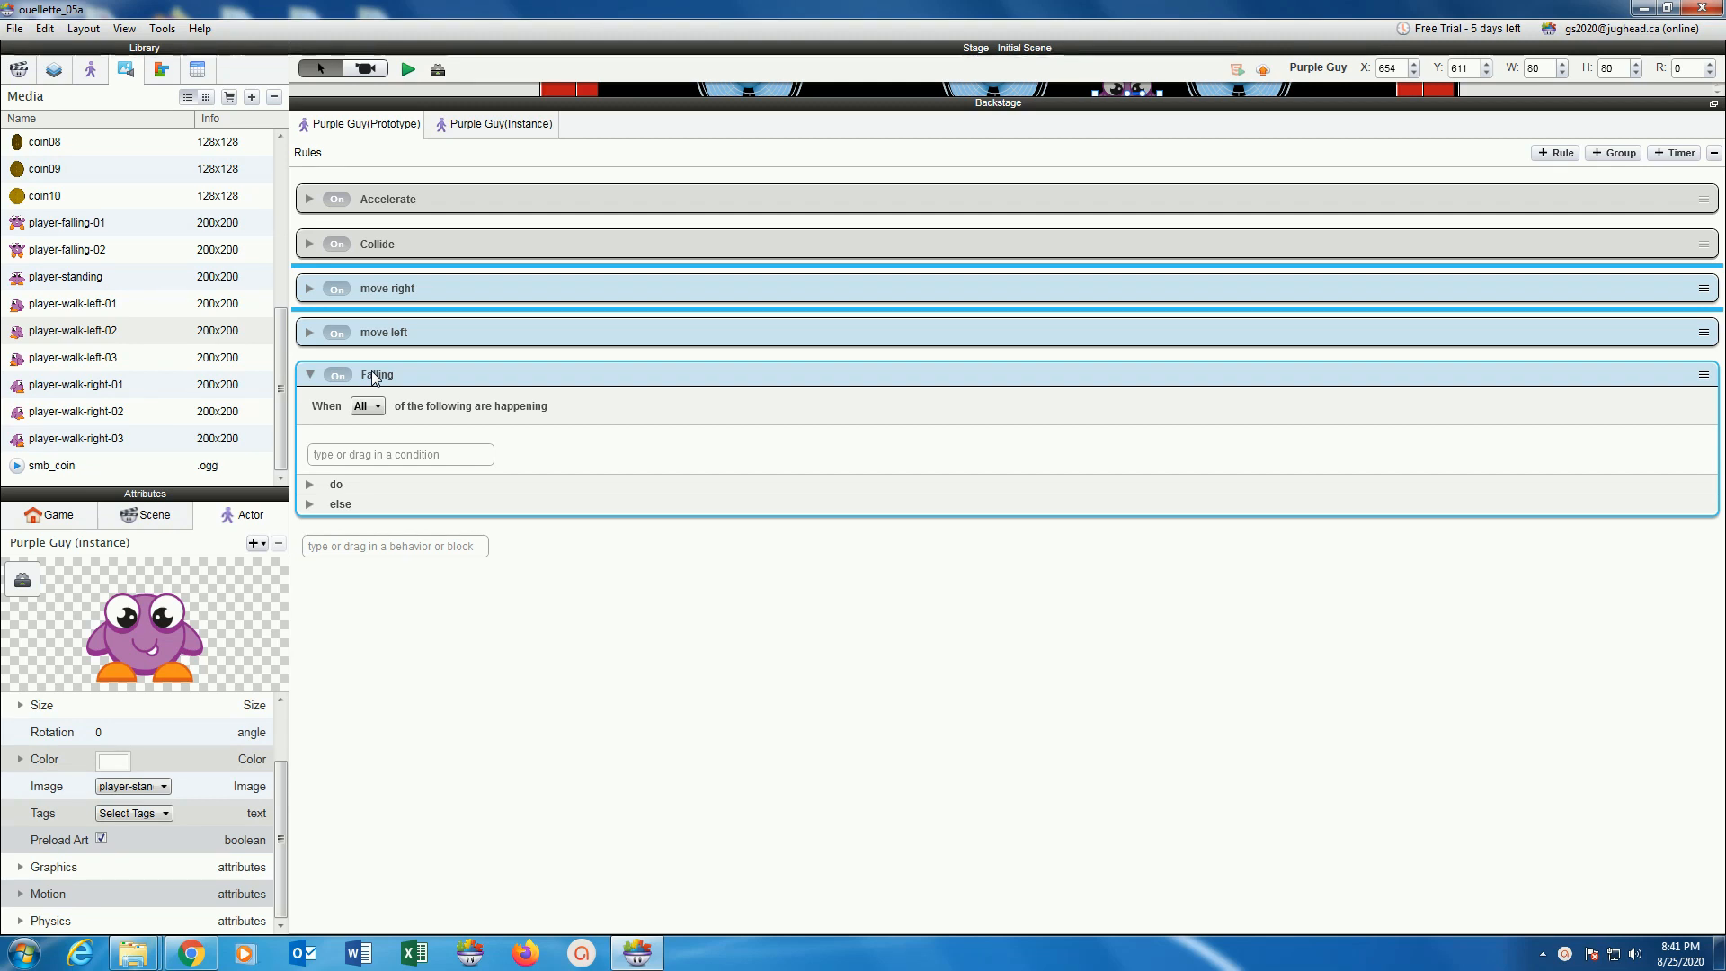
Add a collision condition to the Falling rule for overlapping or colliding with an actor with tag platform.
left_click(160, 70)
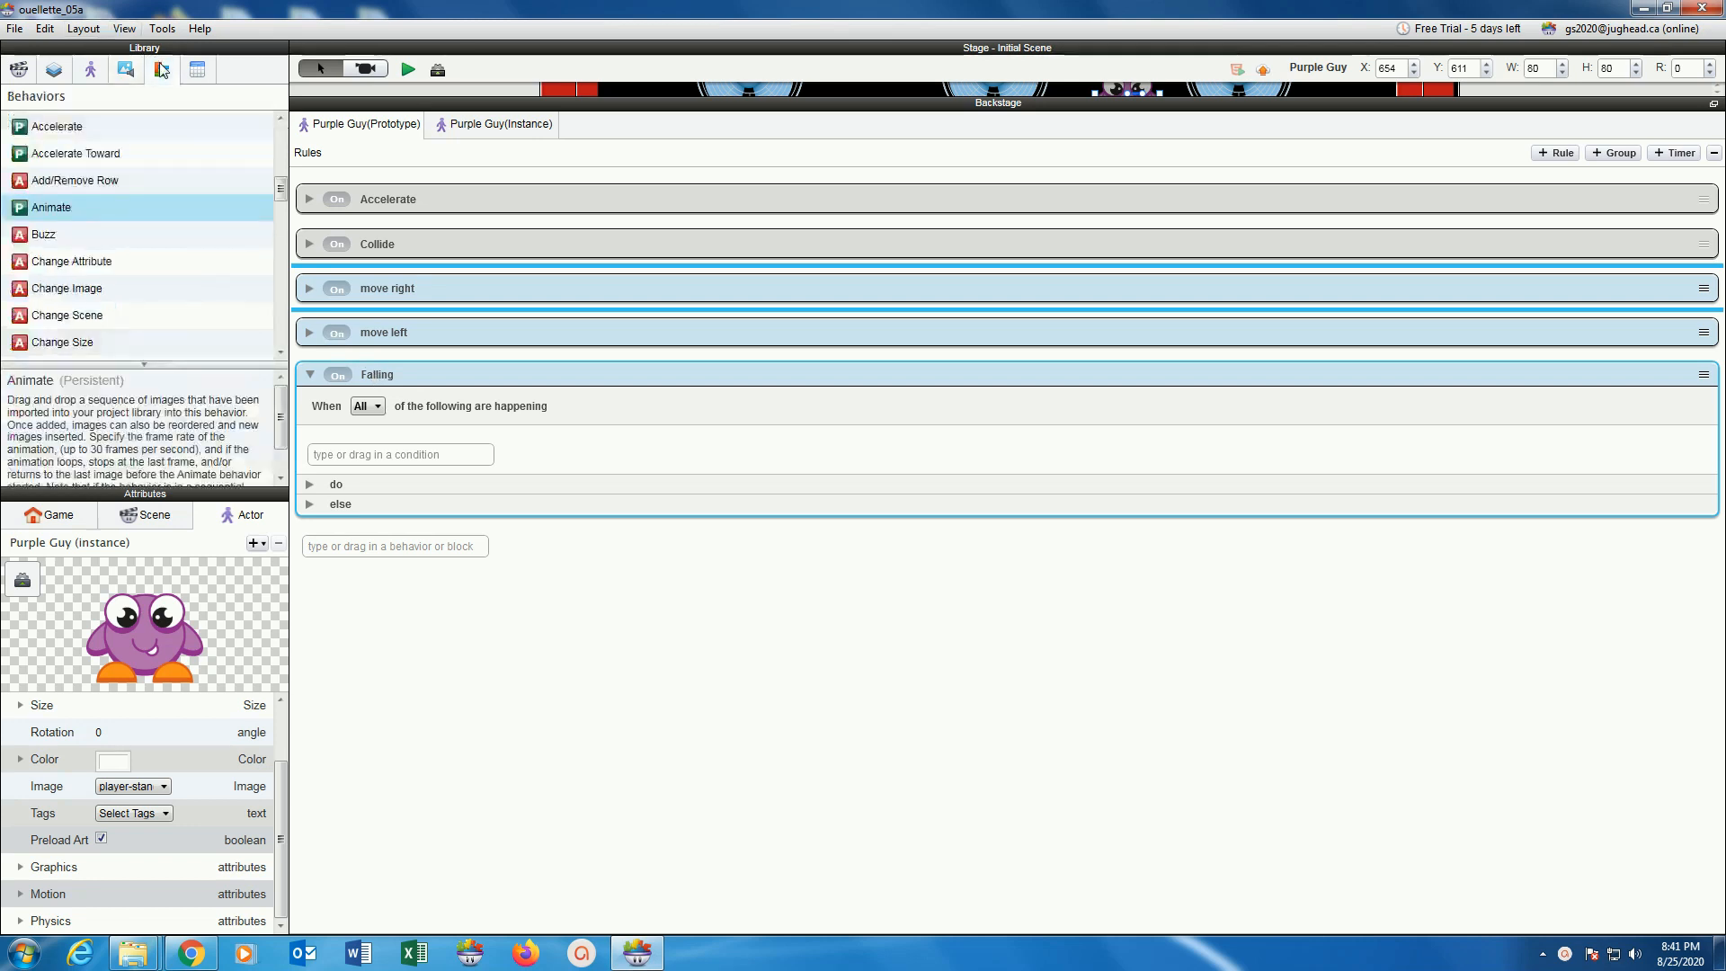
left_click(318, 451)
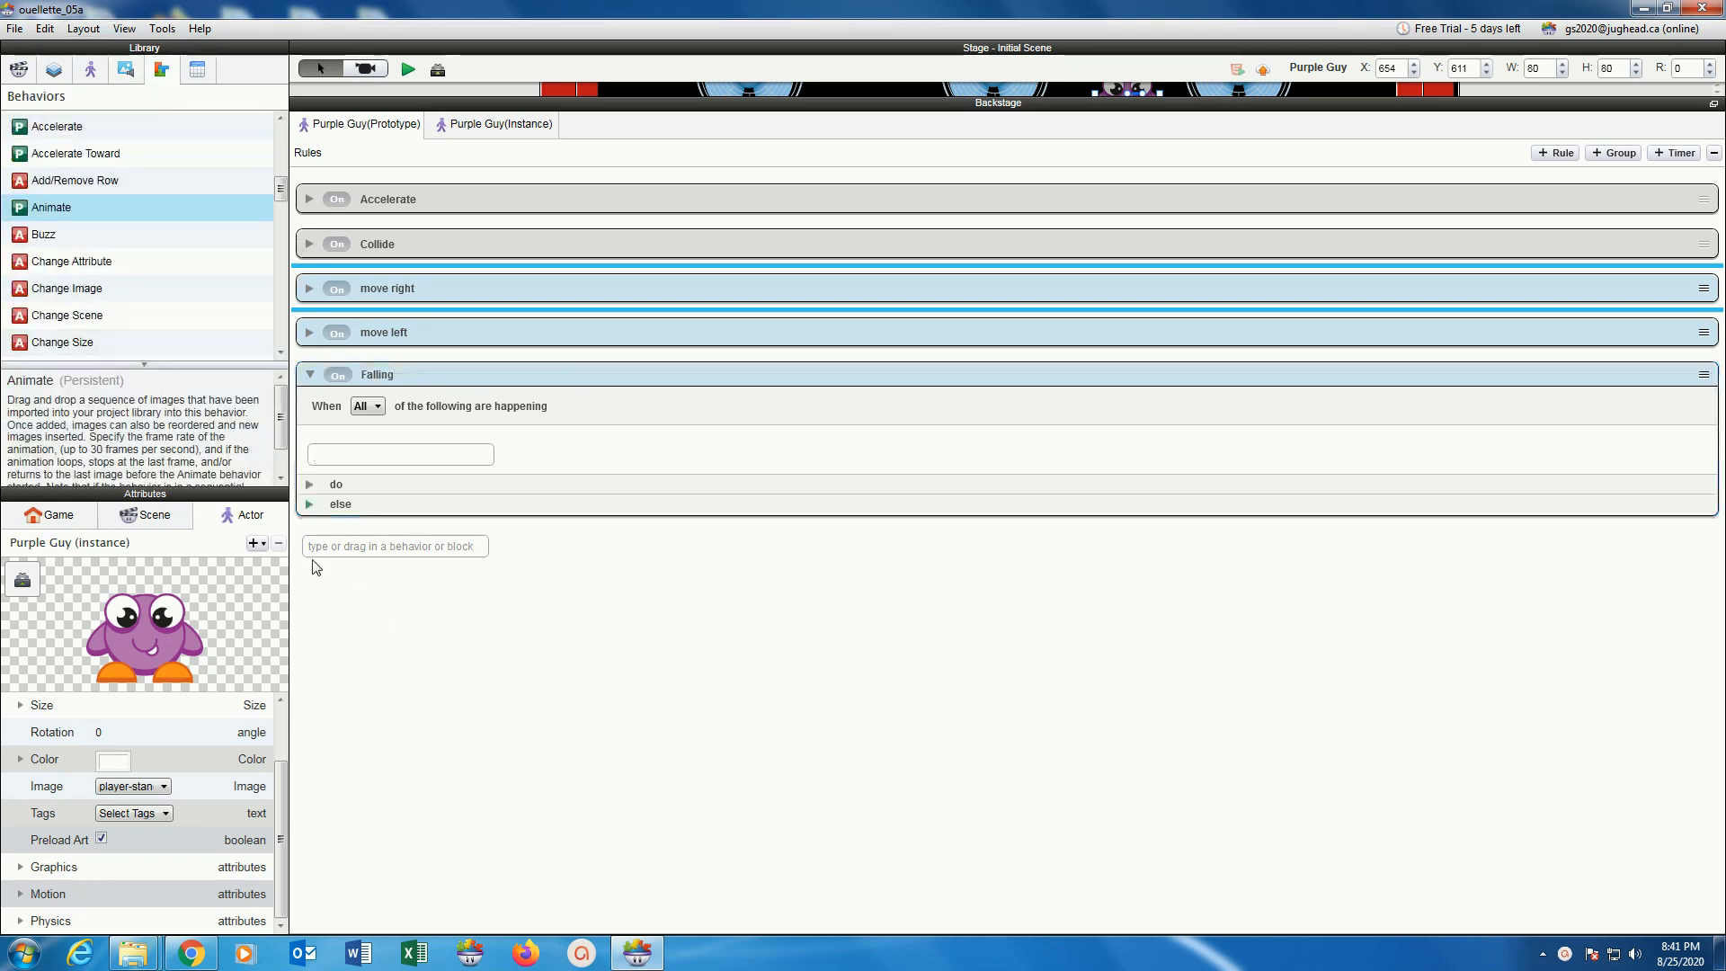
type("collision")
key("Return")
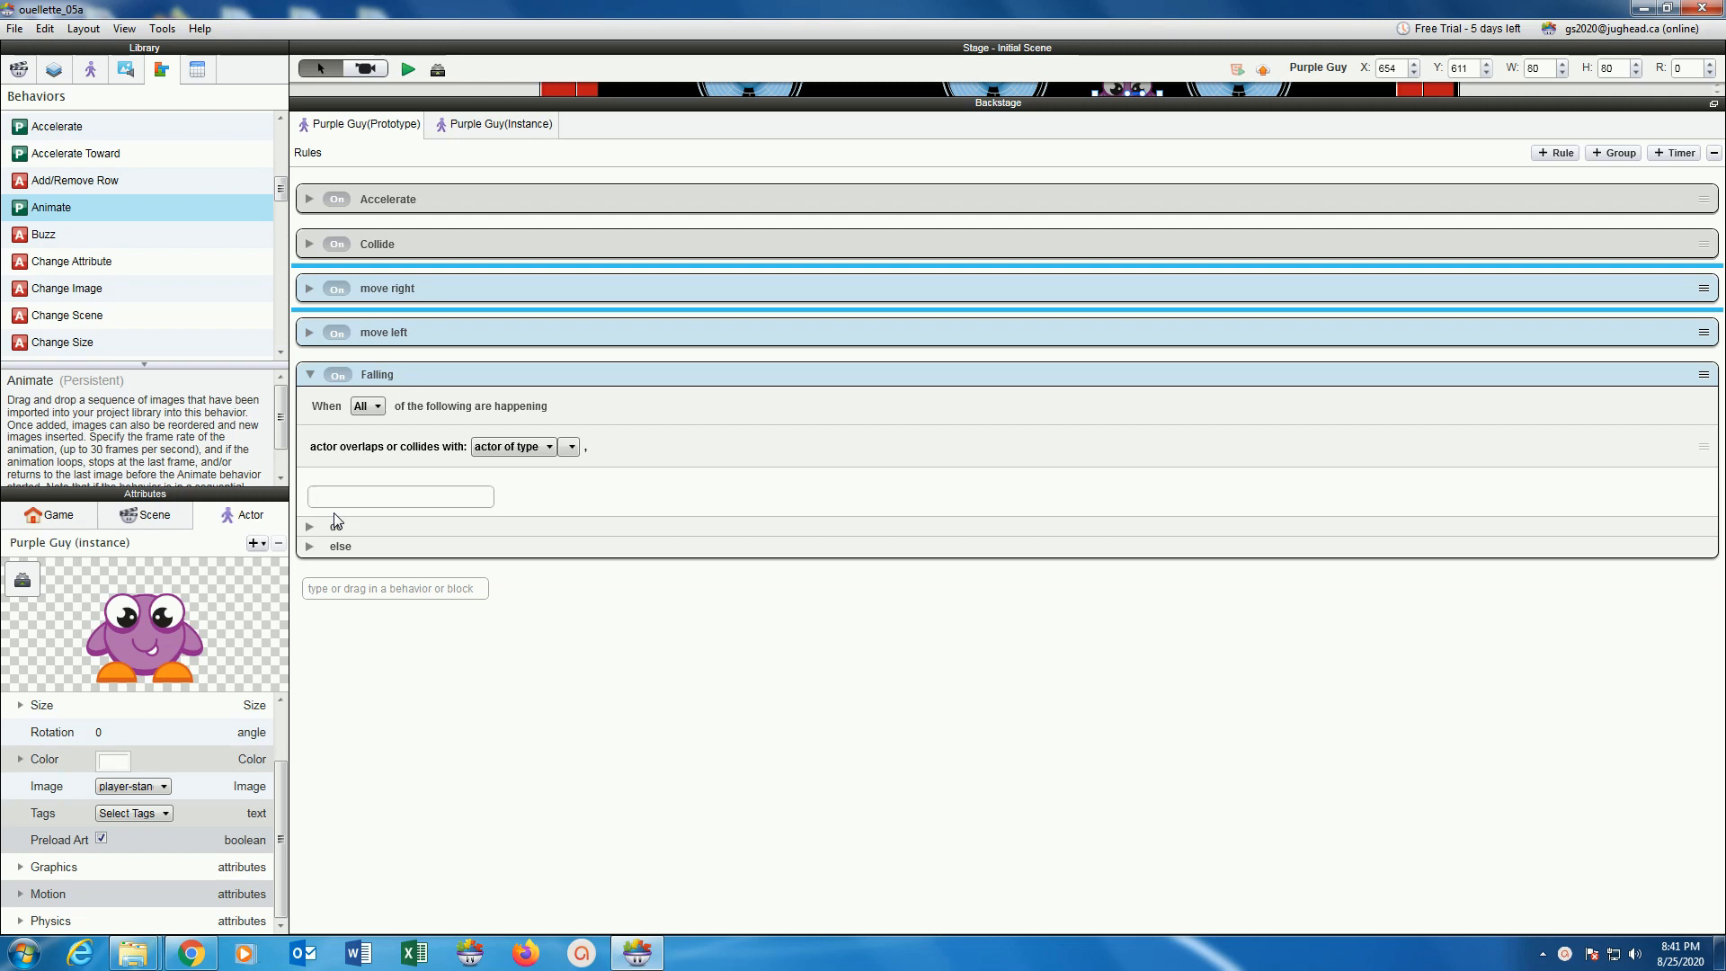
left_click(511, 448)
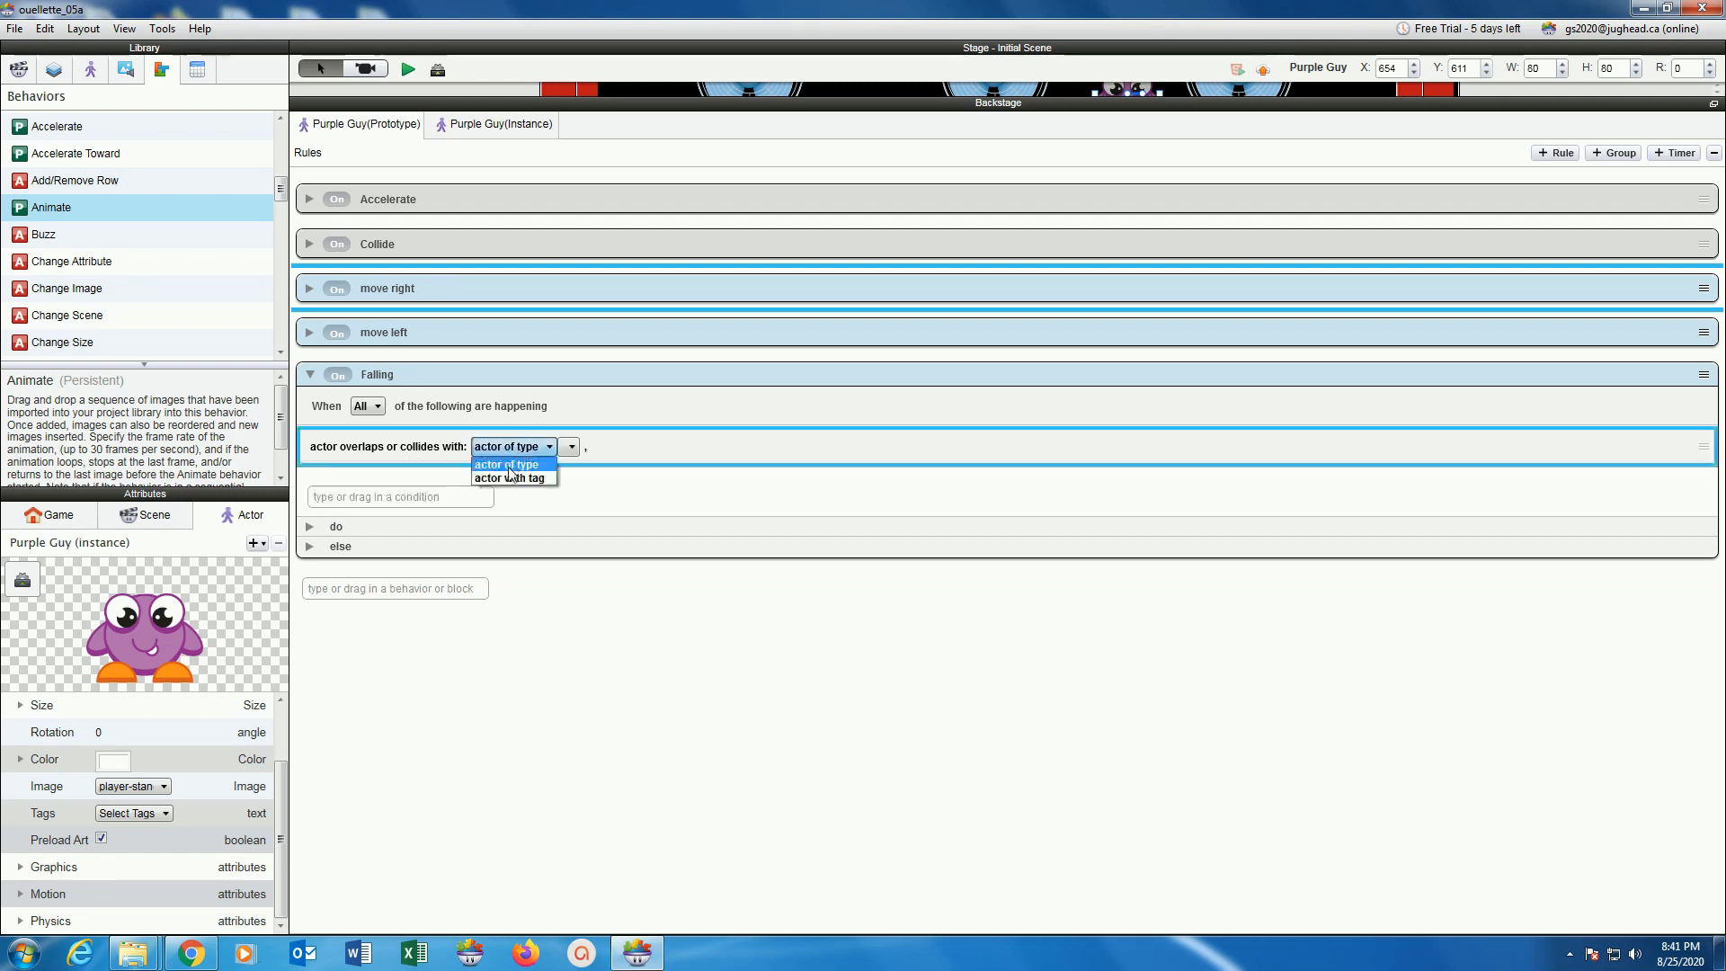
left_click(513, 479)
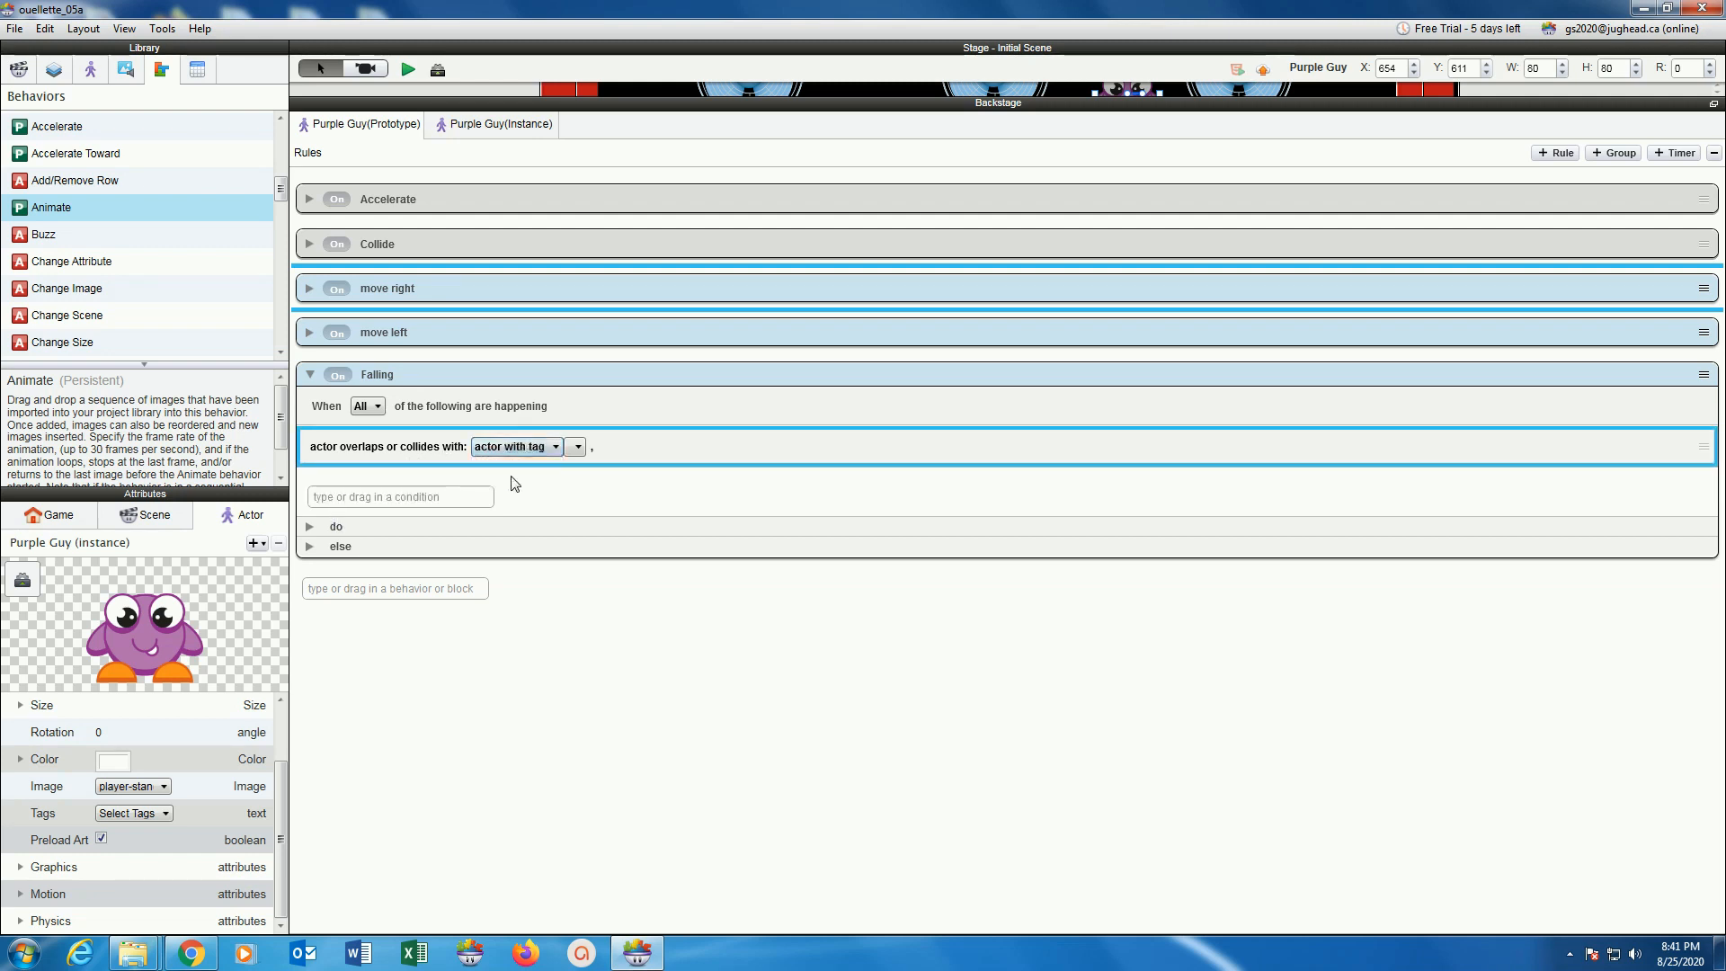
left_click(578, 449)
left_click(585, 468)
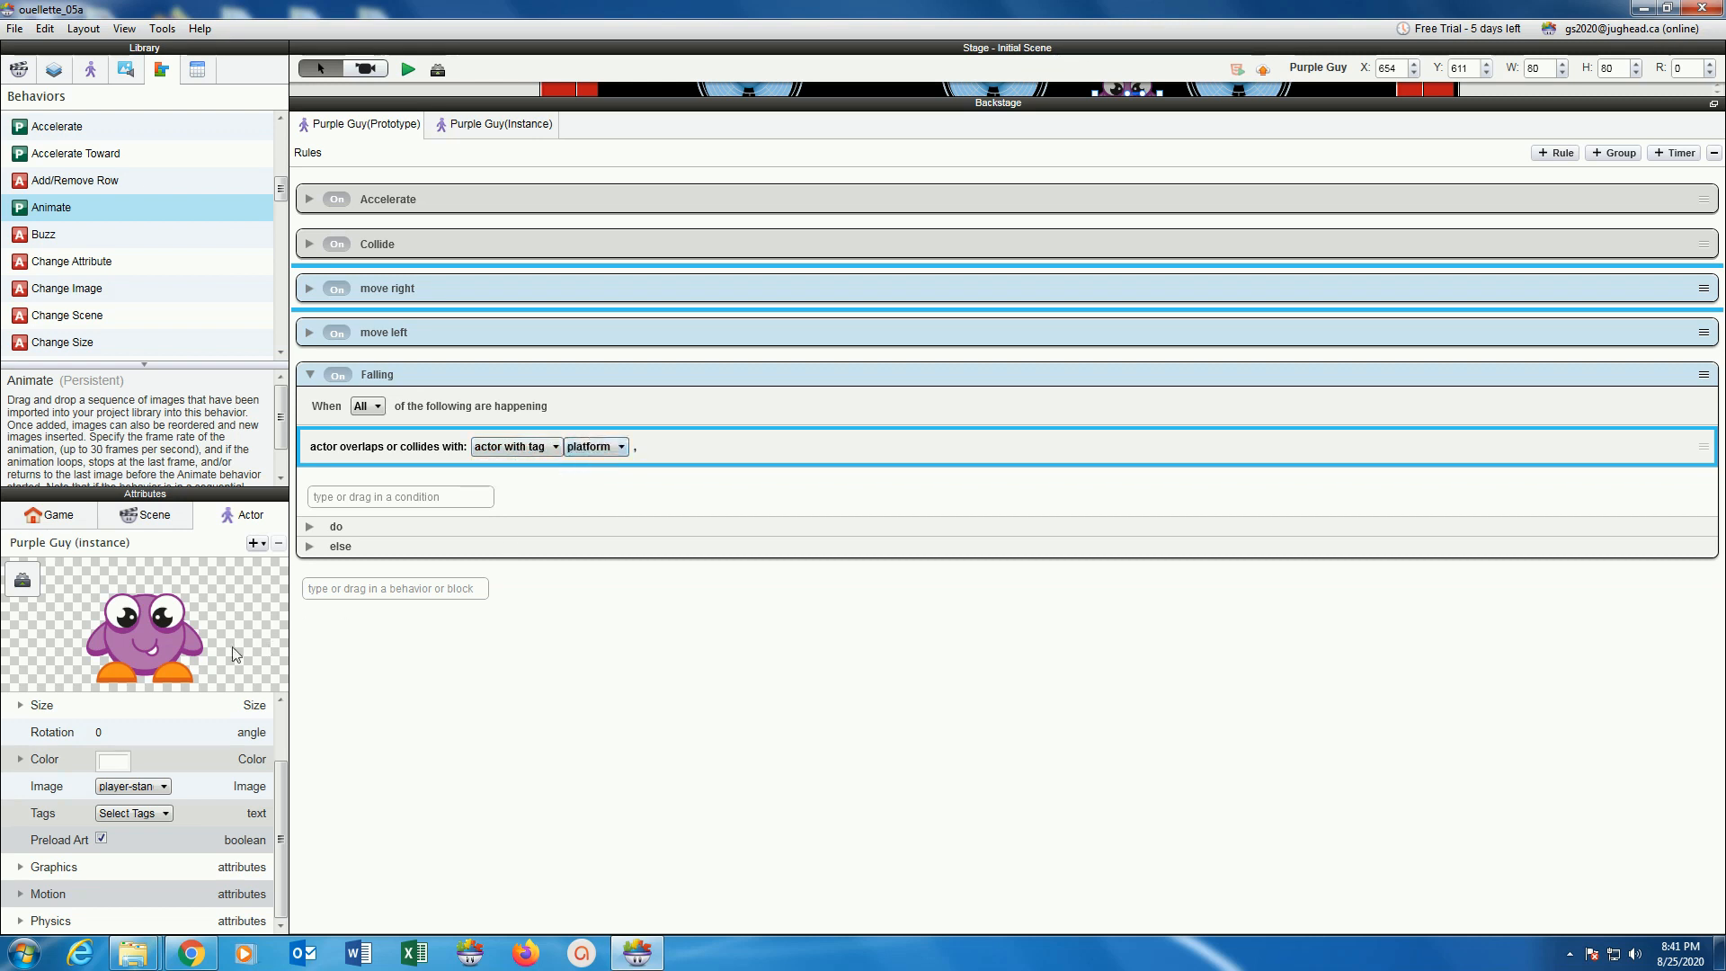
Add a Change Image behavior to the Falling rule's do section and set its image to player-standing.
left_click(309, 526)
scroll(173, 220, "down", 4)
scroll(183, 218, "up", 1)
scroll(182, 217, "up", 1)
scroll(183, 215, "up", 2)
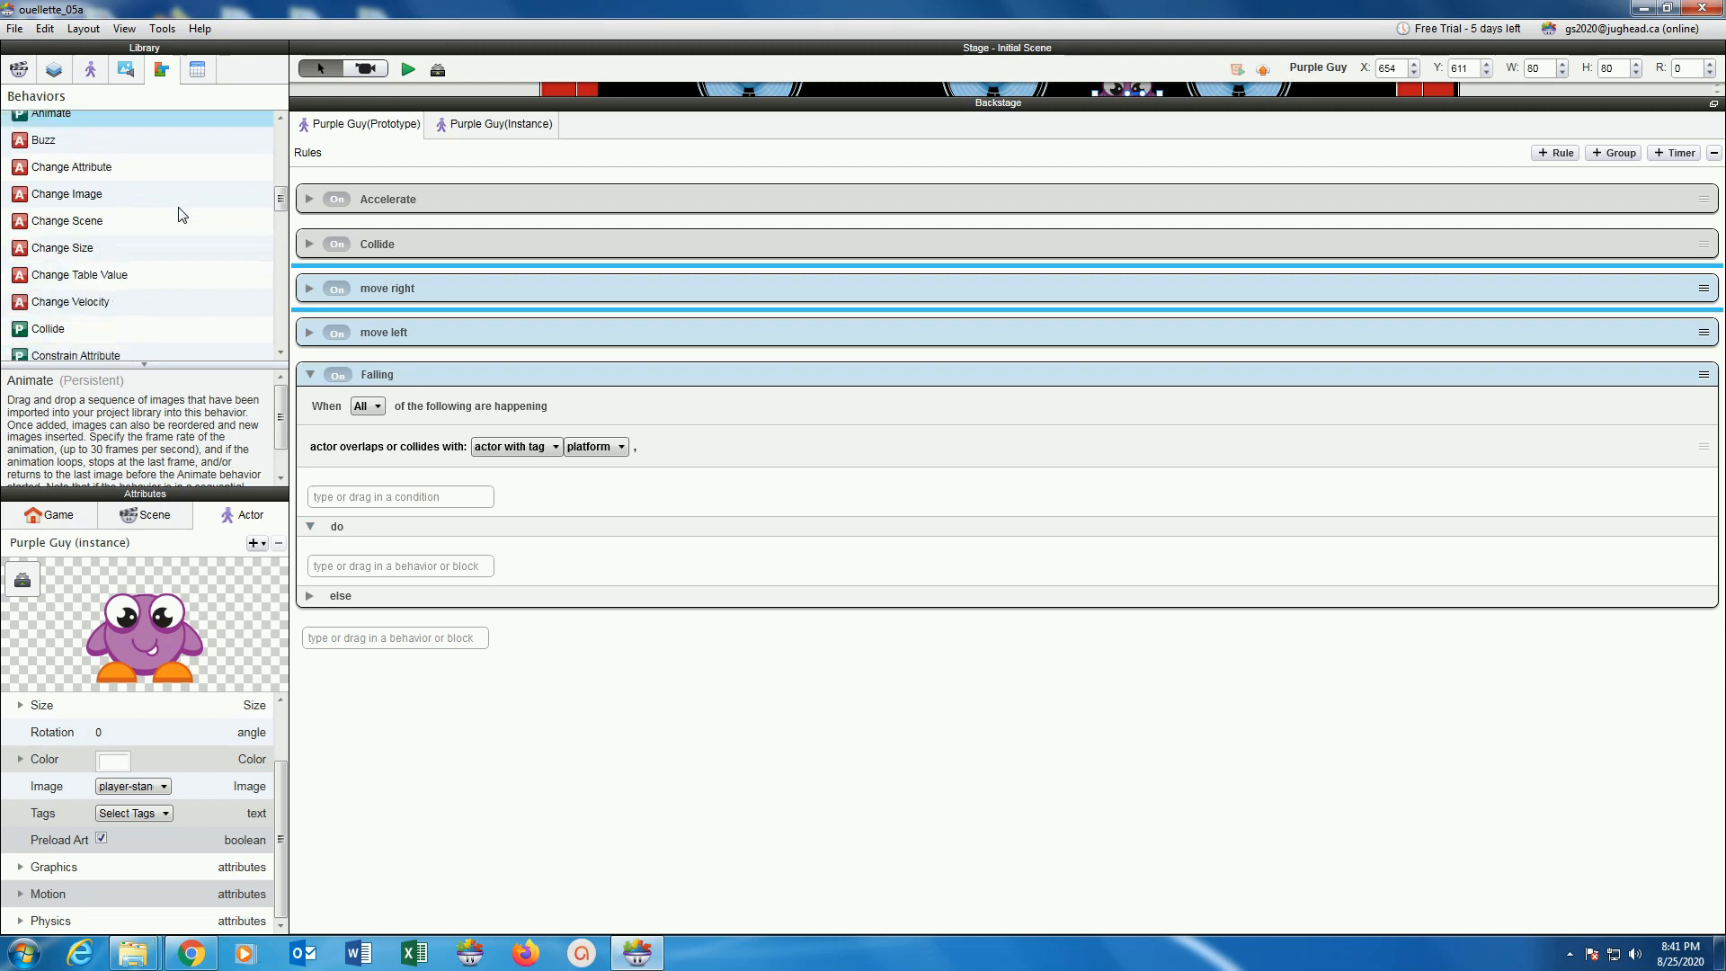
left_click_drag(155, 194, 410, 569)
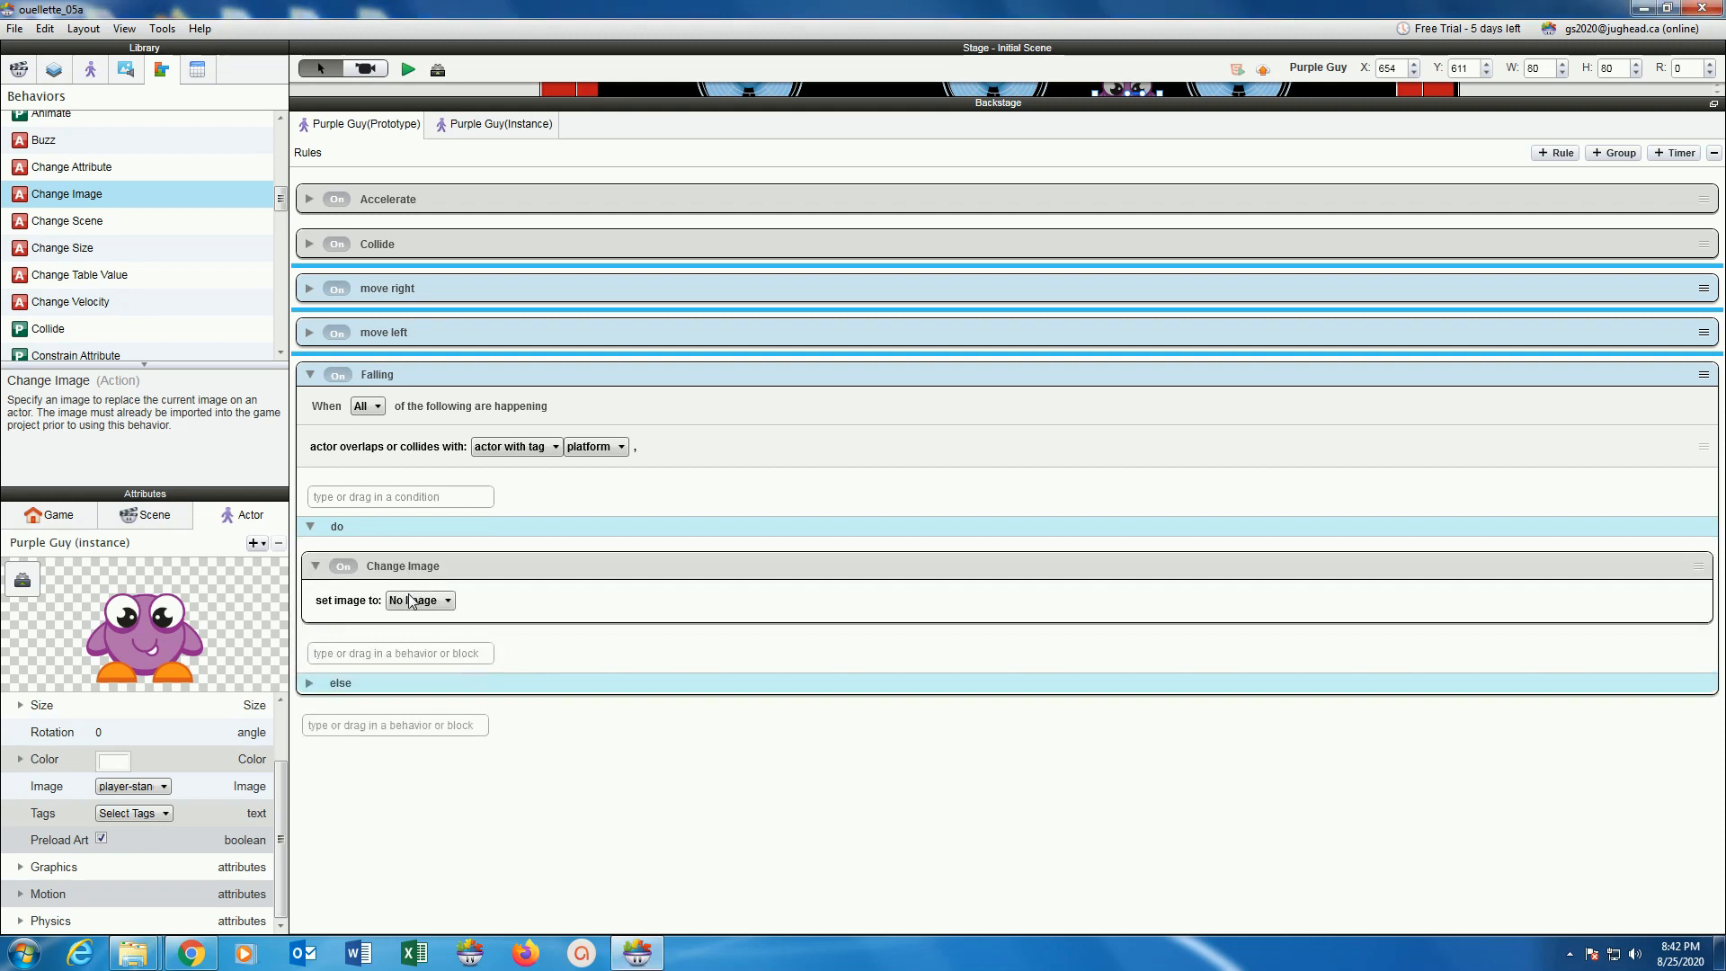
left_click(411, 601)
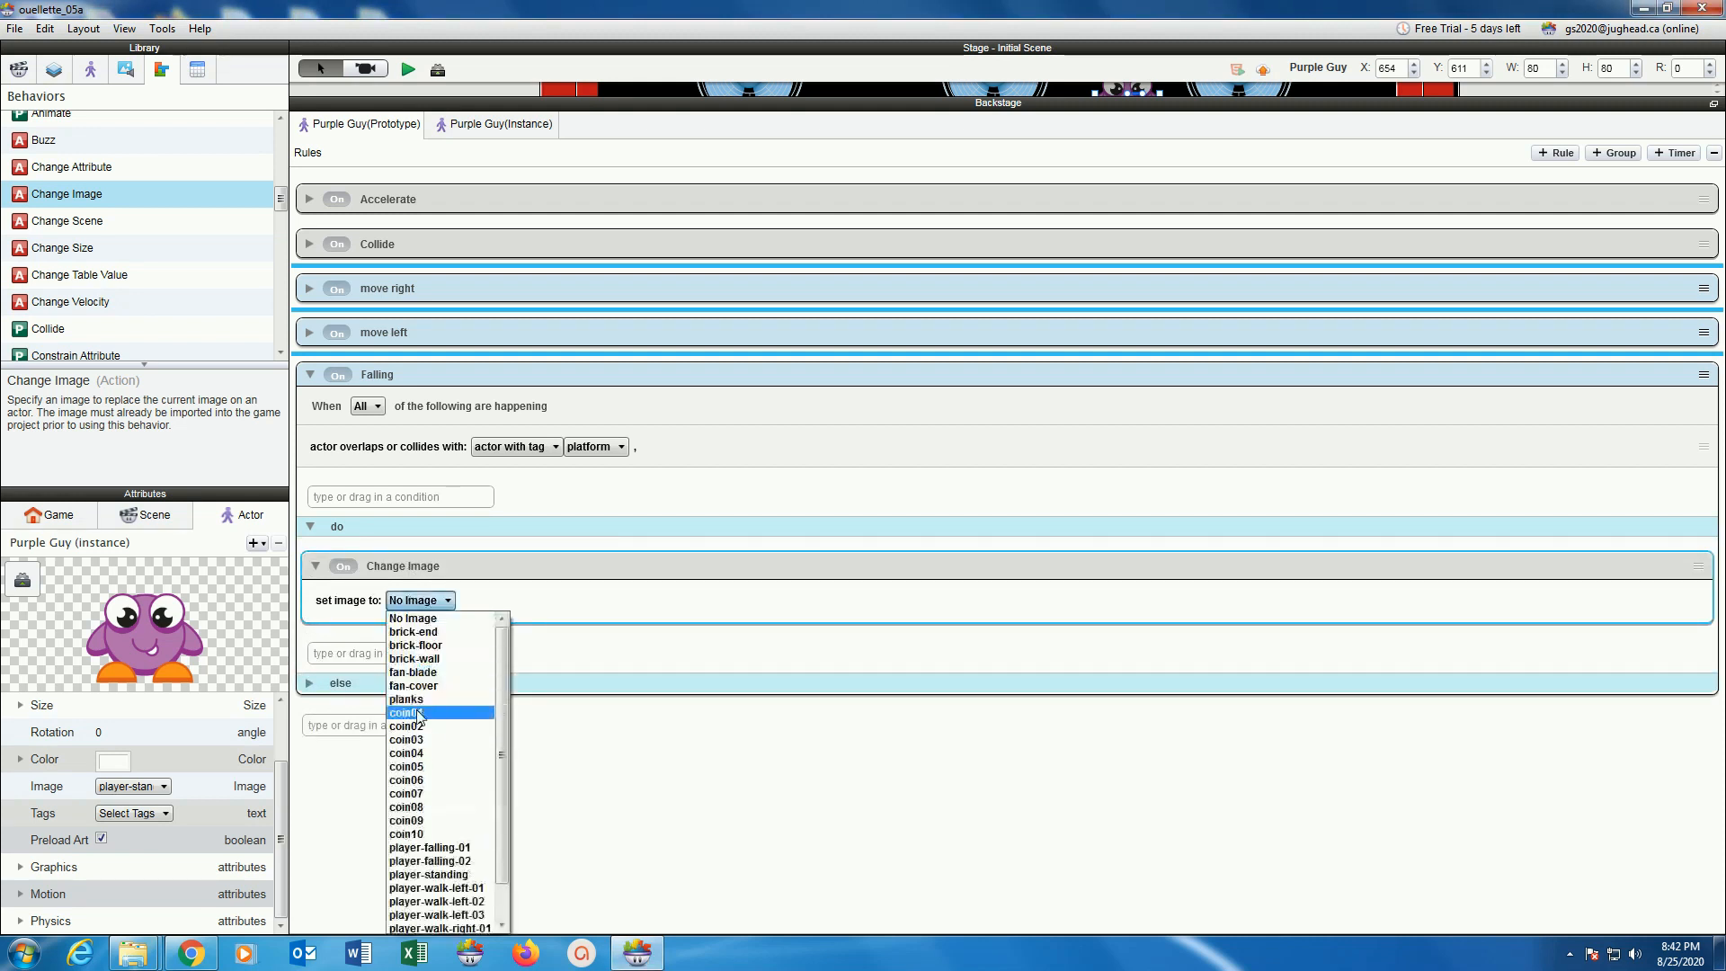
left_click(415, 875)
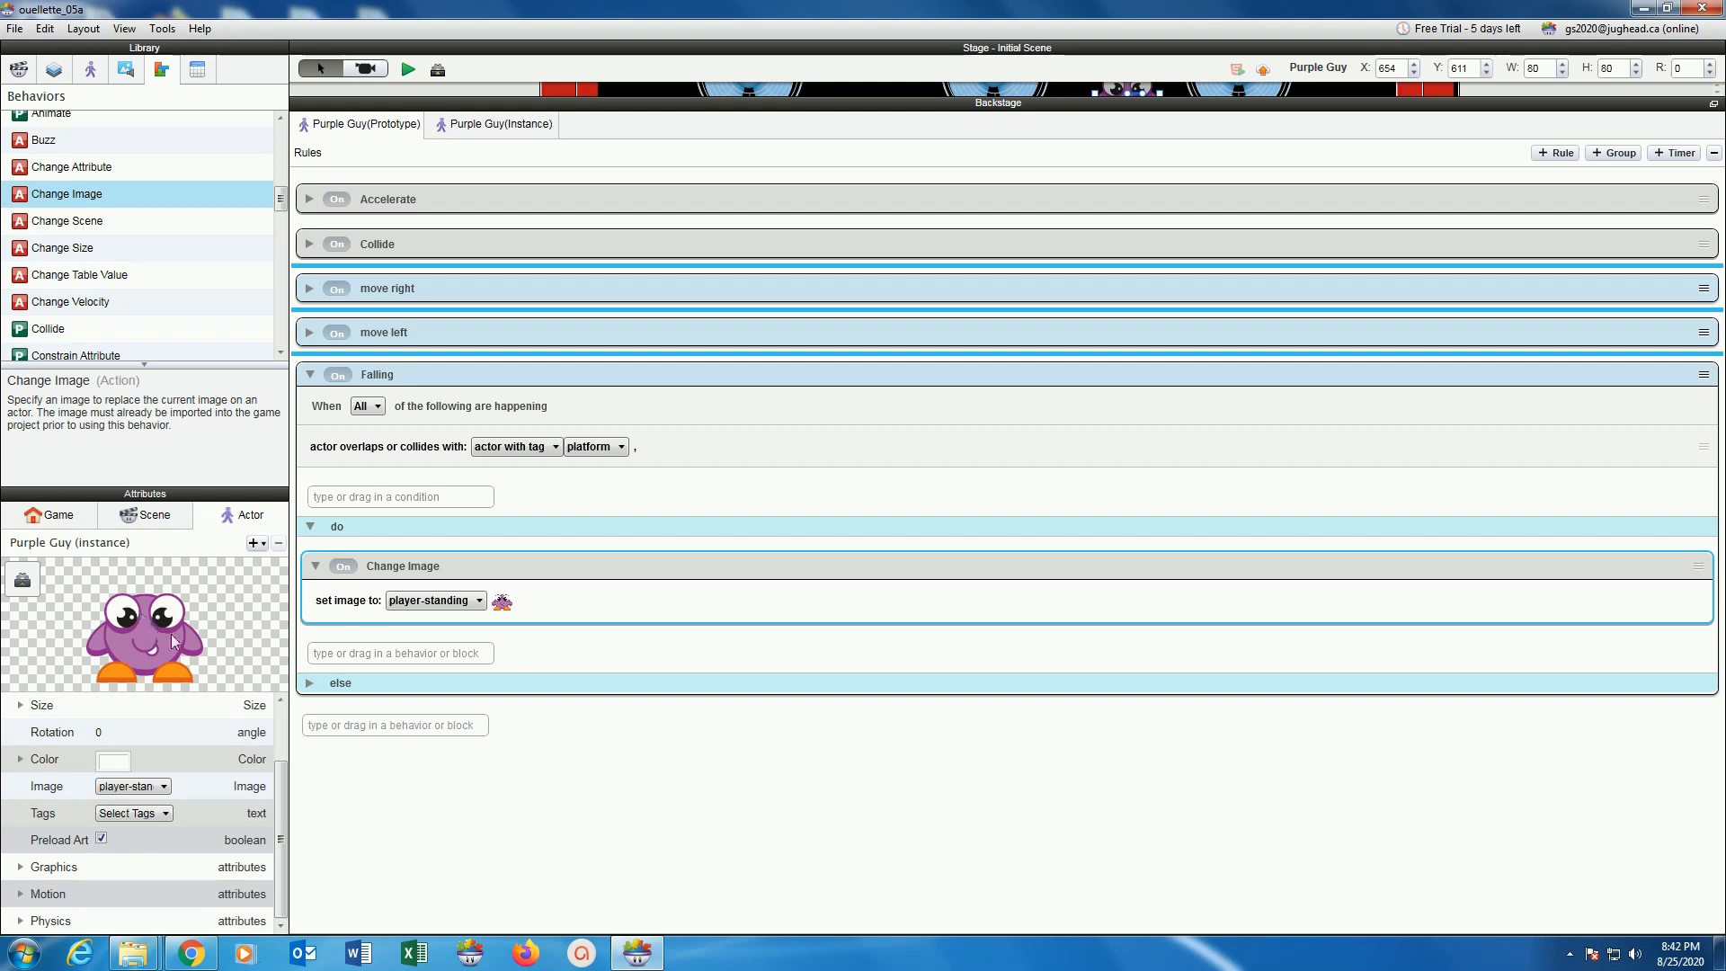
Expand the Falling rule's else section and add an Animate behavior to it.
left_click(309, 684)
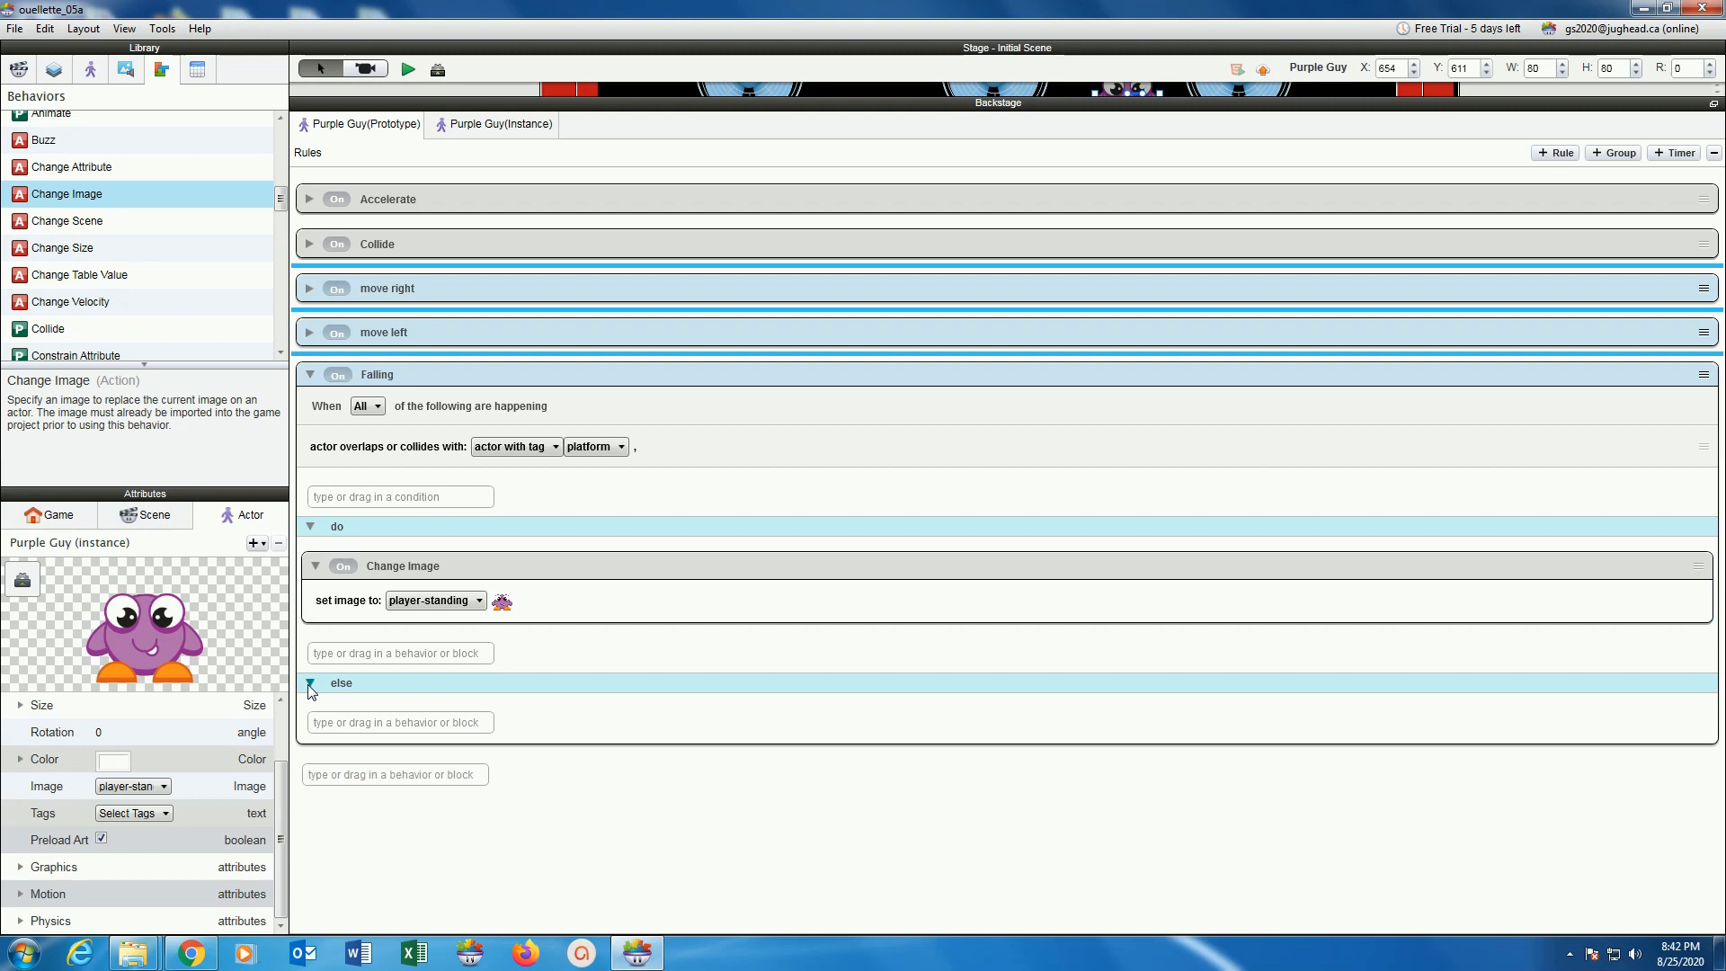
left_click_drag(281, 198, 280, 178)
left_click_drag(29, 285, 339, 731)
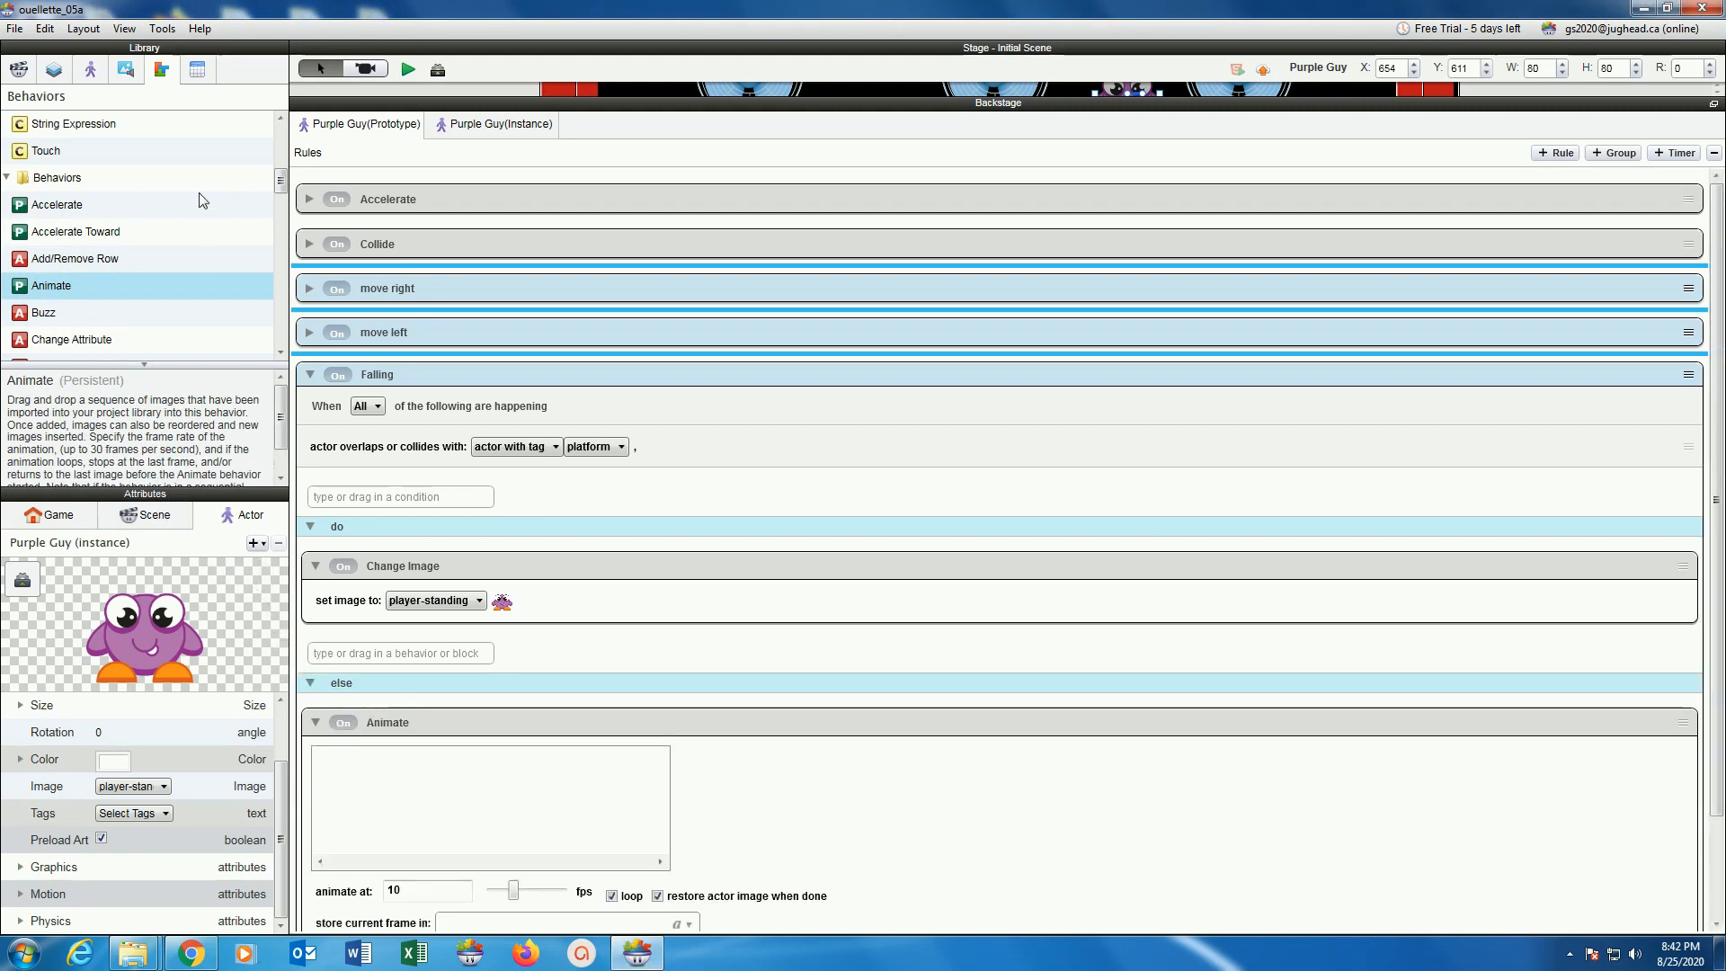
Add the images player-falling-01 and player-falling-02 as frames of the Animate behavior in the Falling rule's else section.
left_click(129, 71)
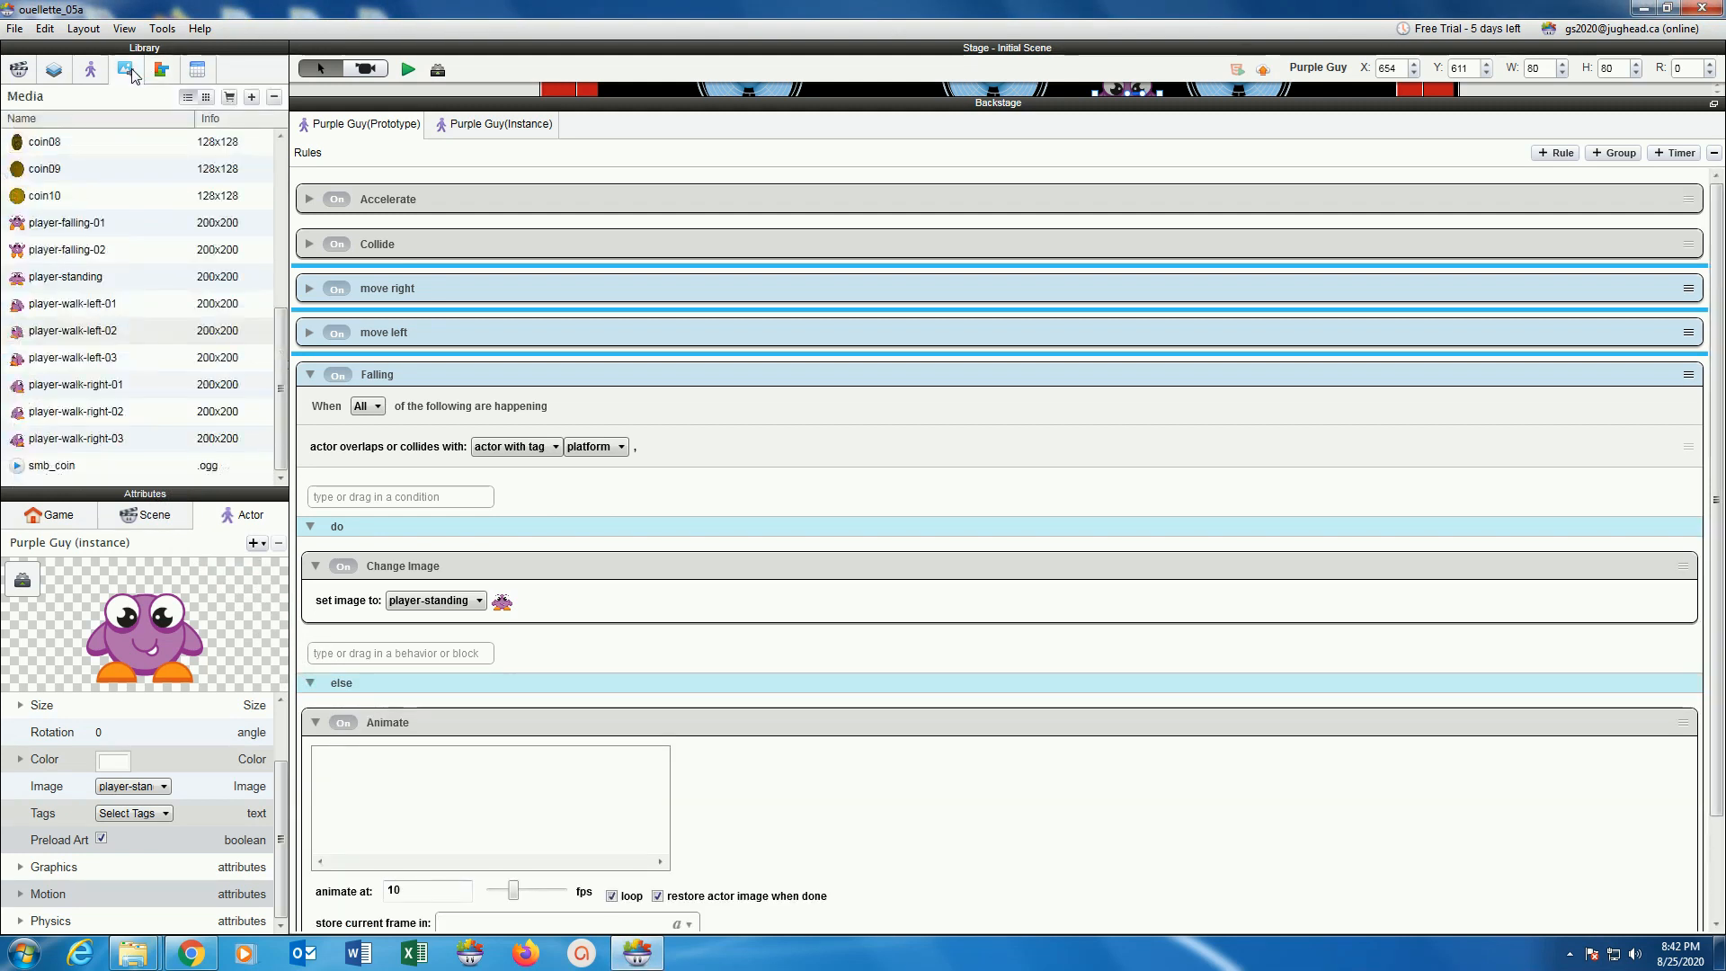
left_click(65, 222)
left_click(63, 252)
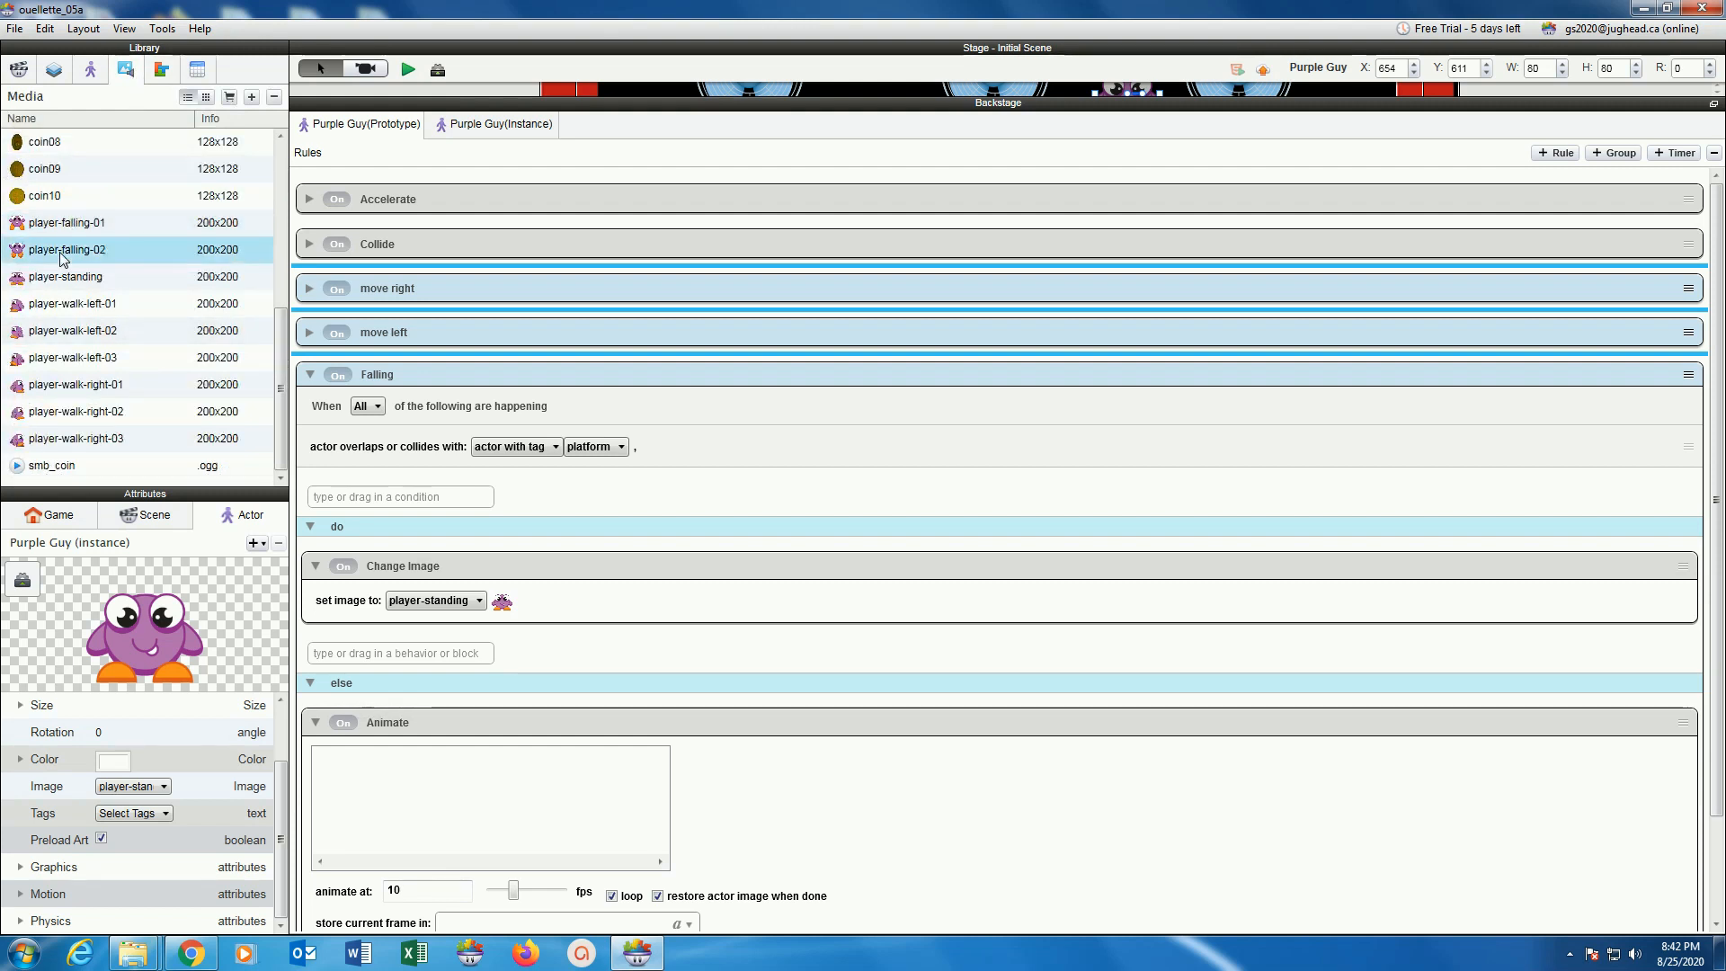
left_click(65, 225)
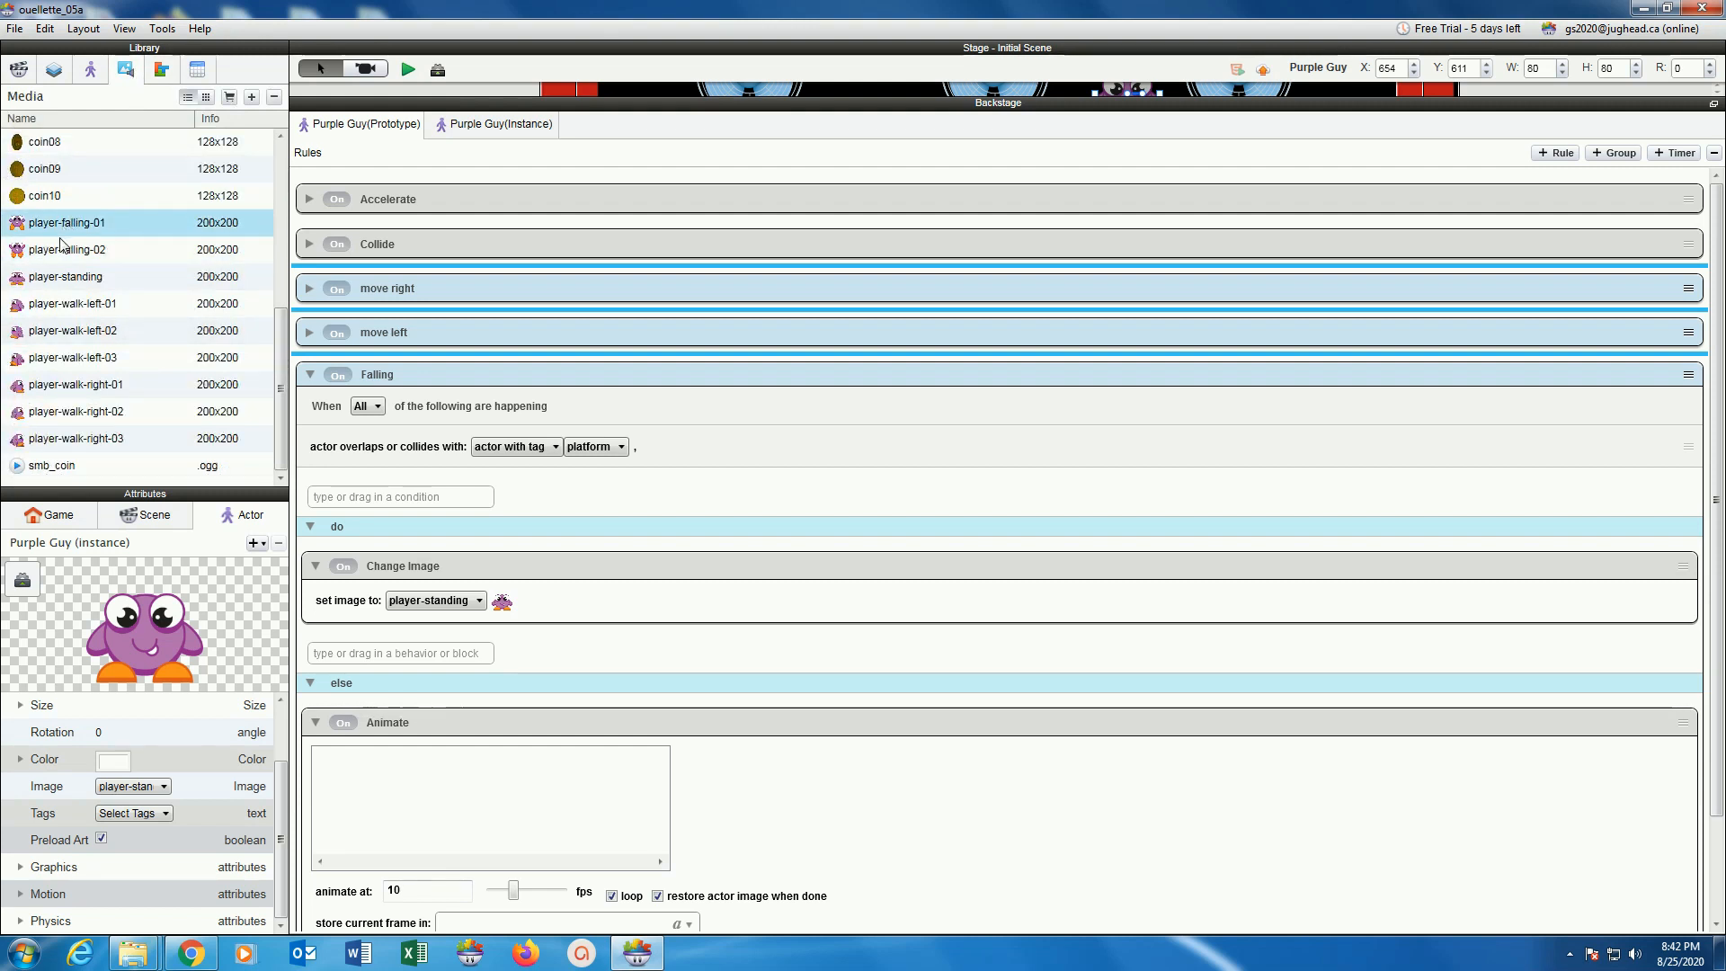
left_click(63, 249, "shift")
left_click_drag(15, 253, 366, 811)
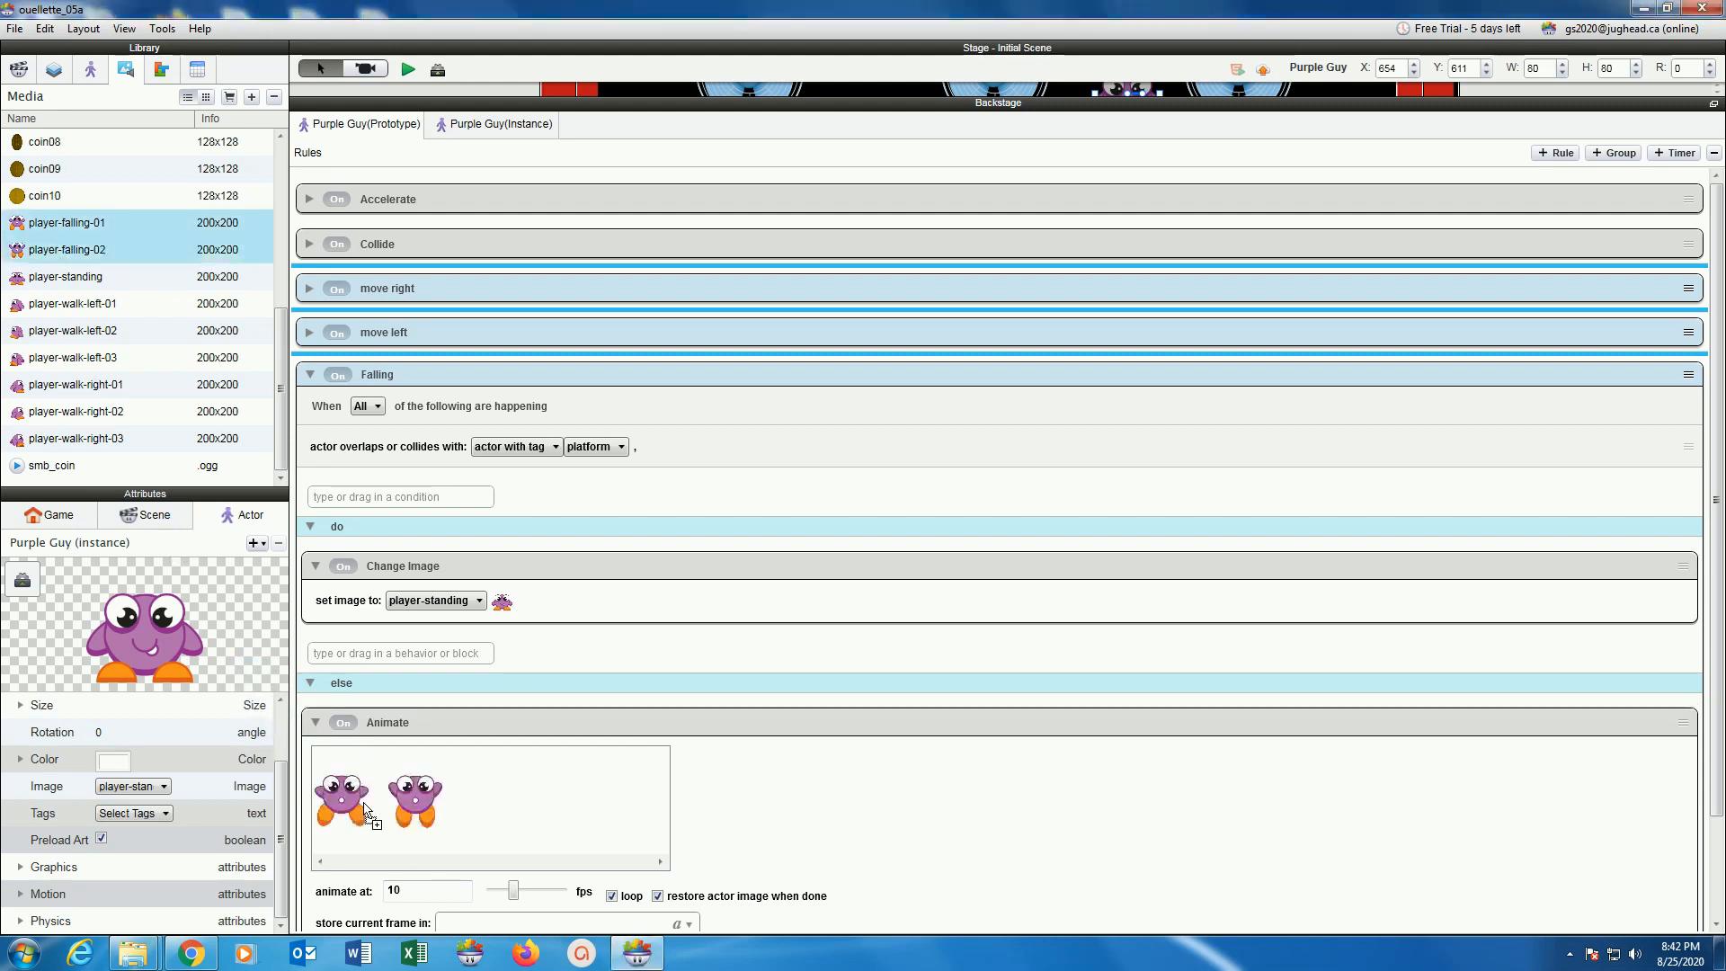
Preview the game, restart it, walk Purple Guy back and forth along the planks to test his animations, and return to the editor.
left_click(538, 820)
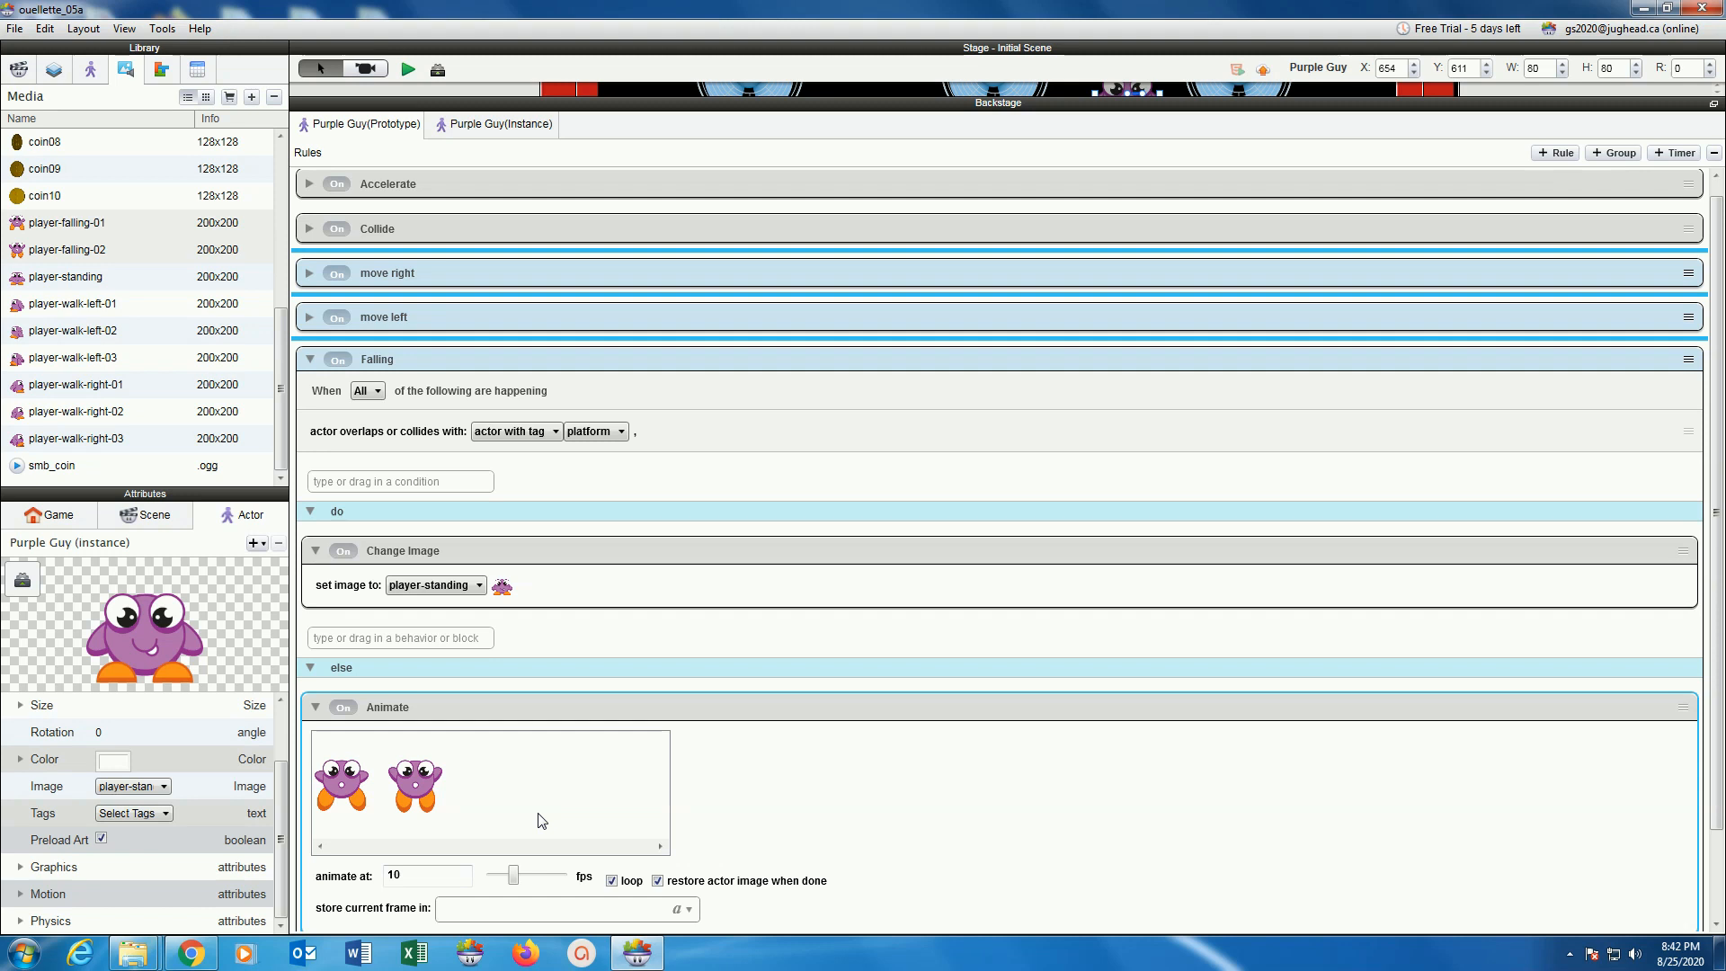
left_click(409, 70)
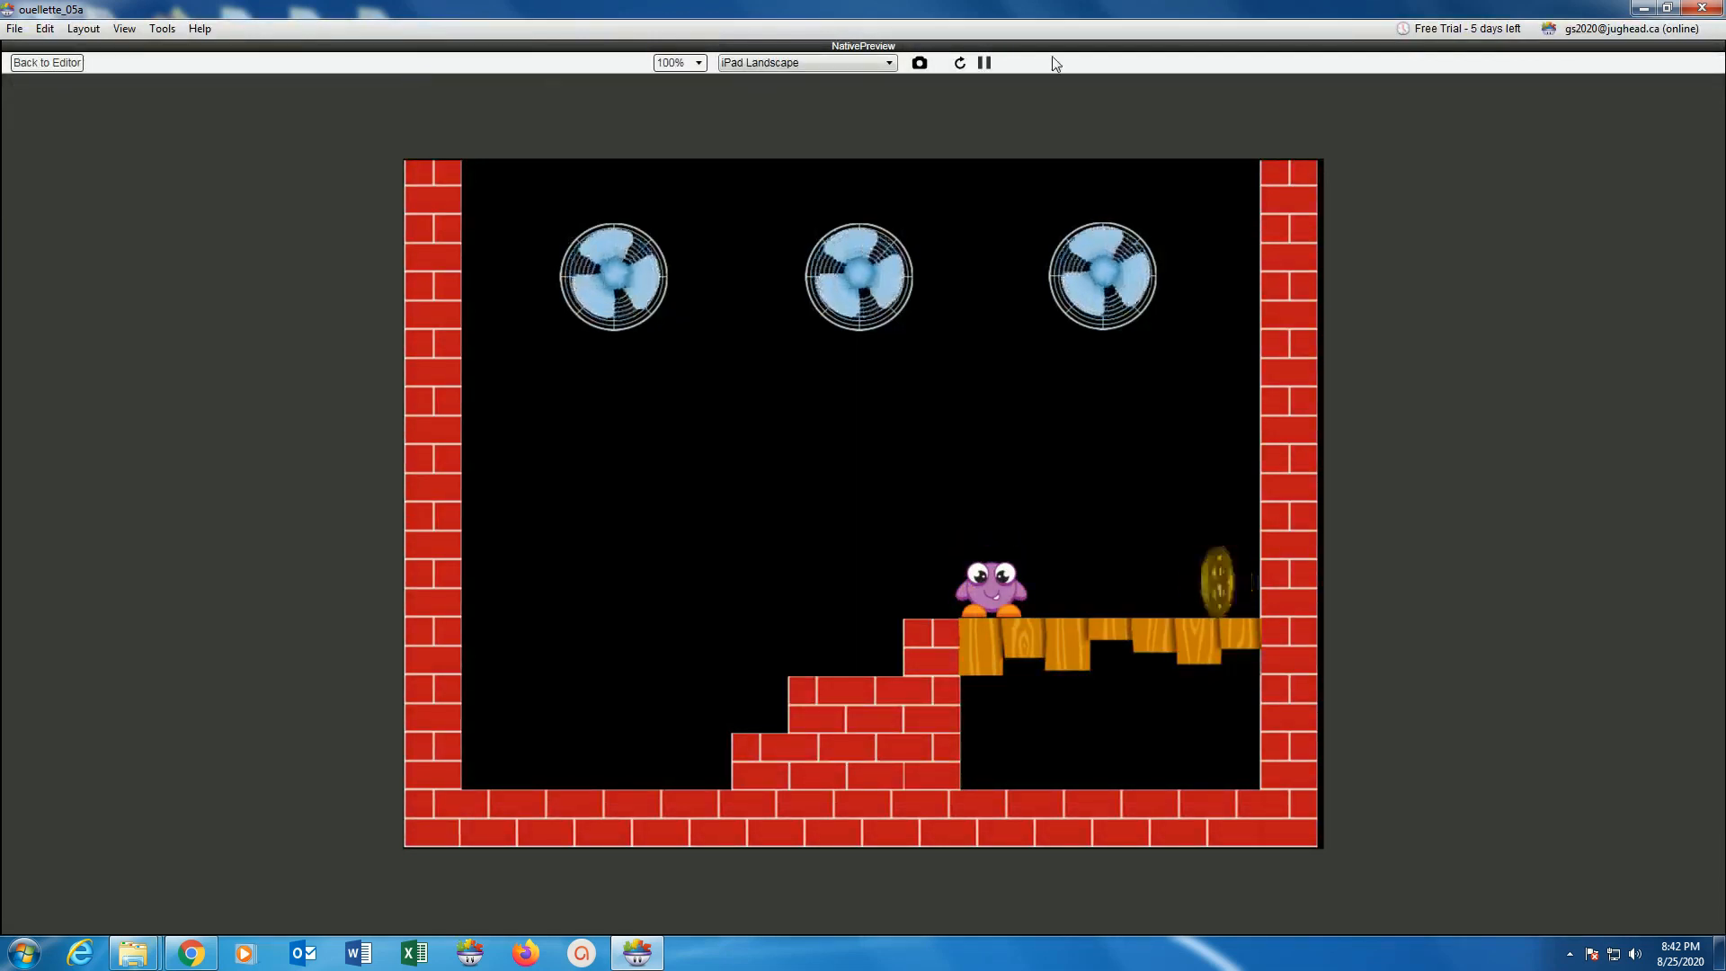
left_click(961, 64)
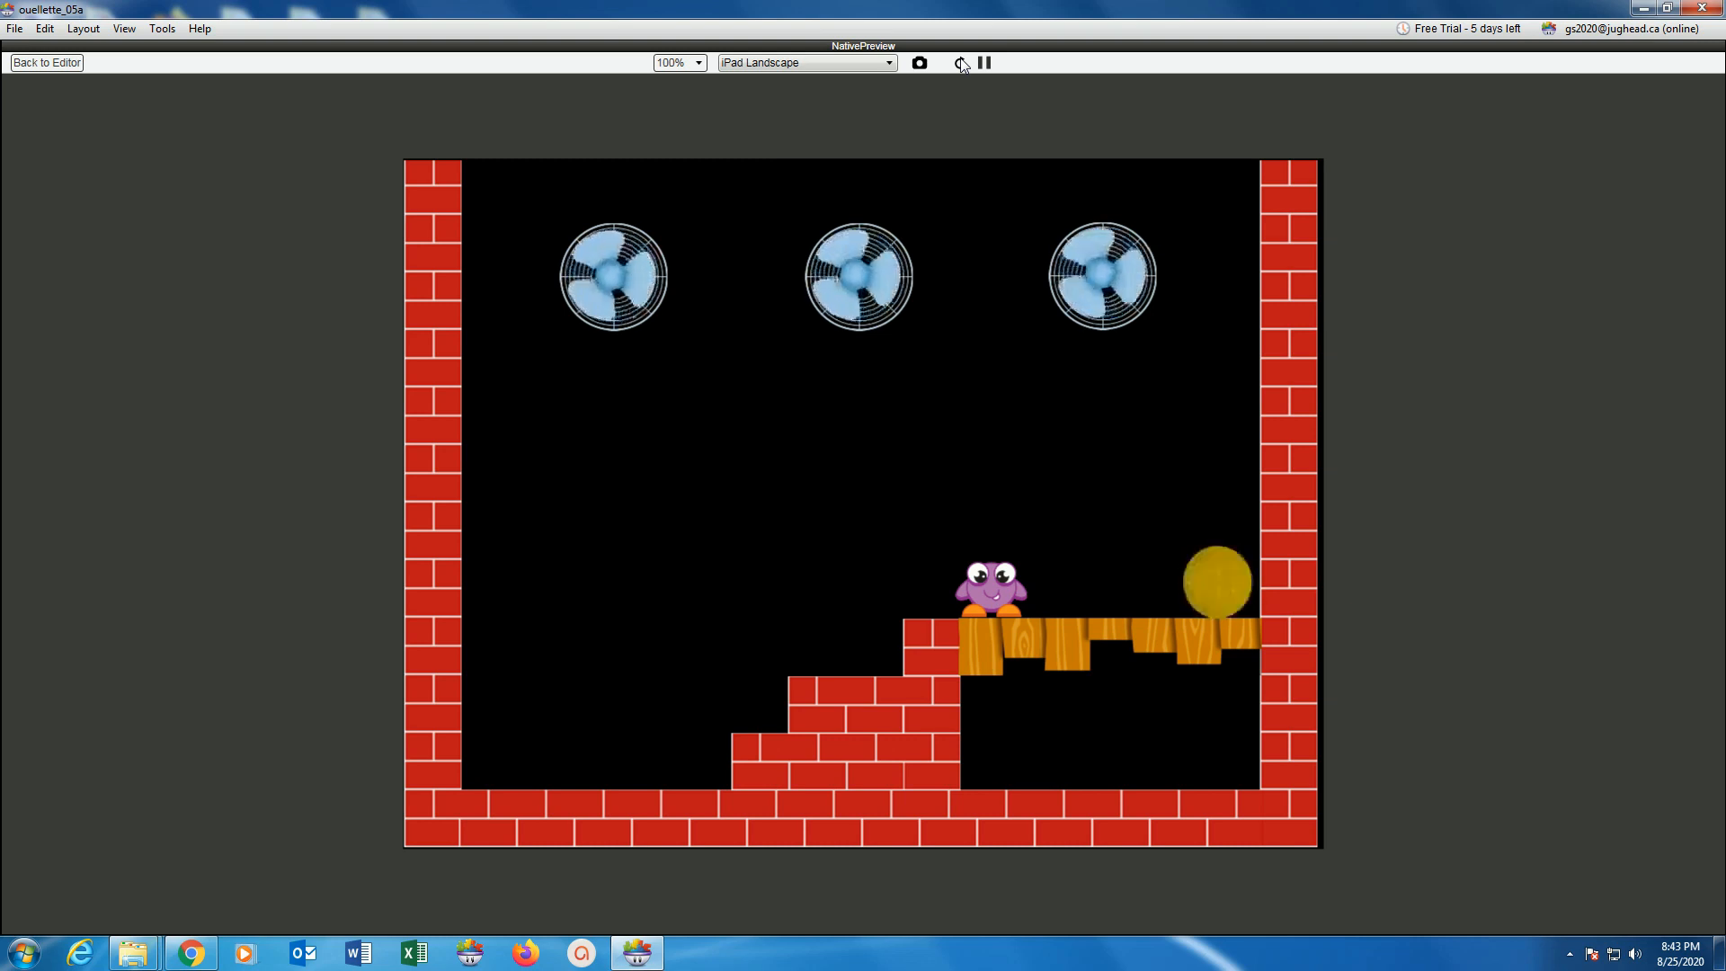
key("Right")
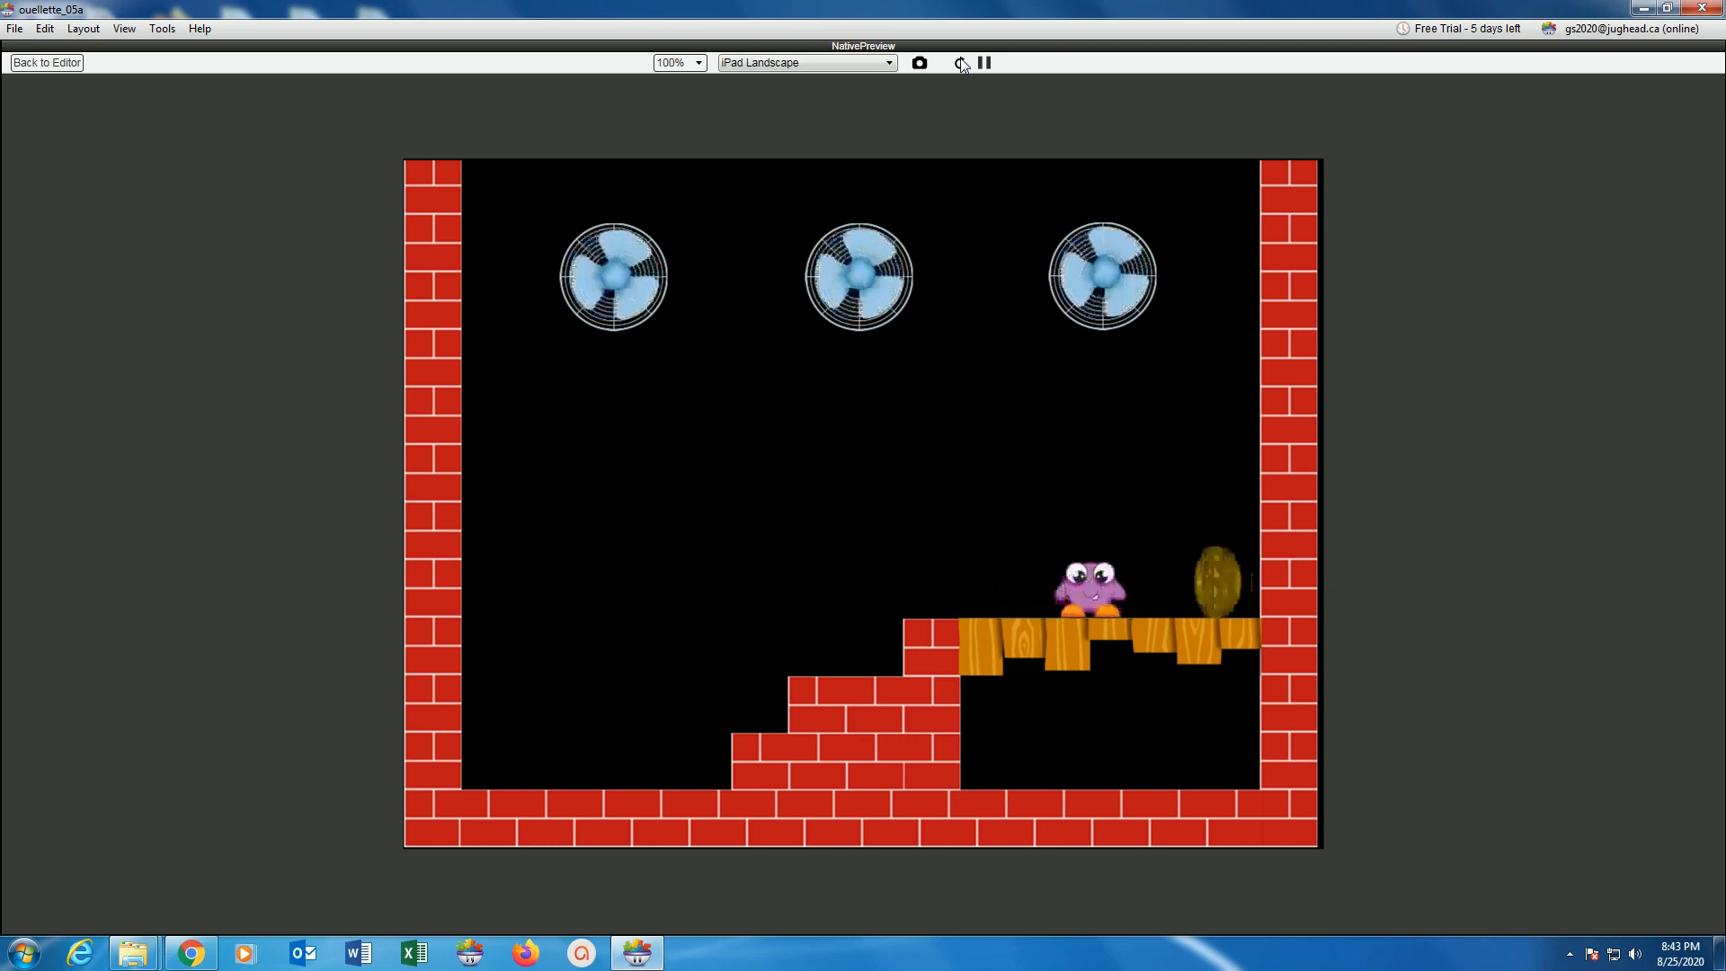
key("Left")
key("Right")
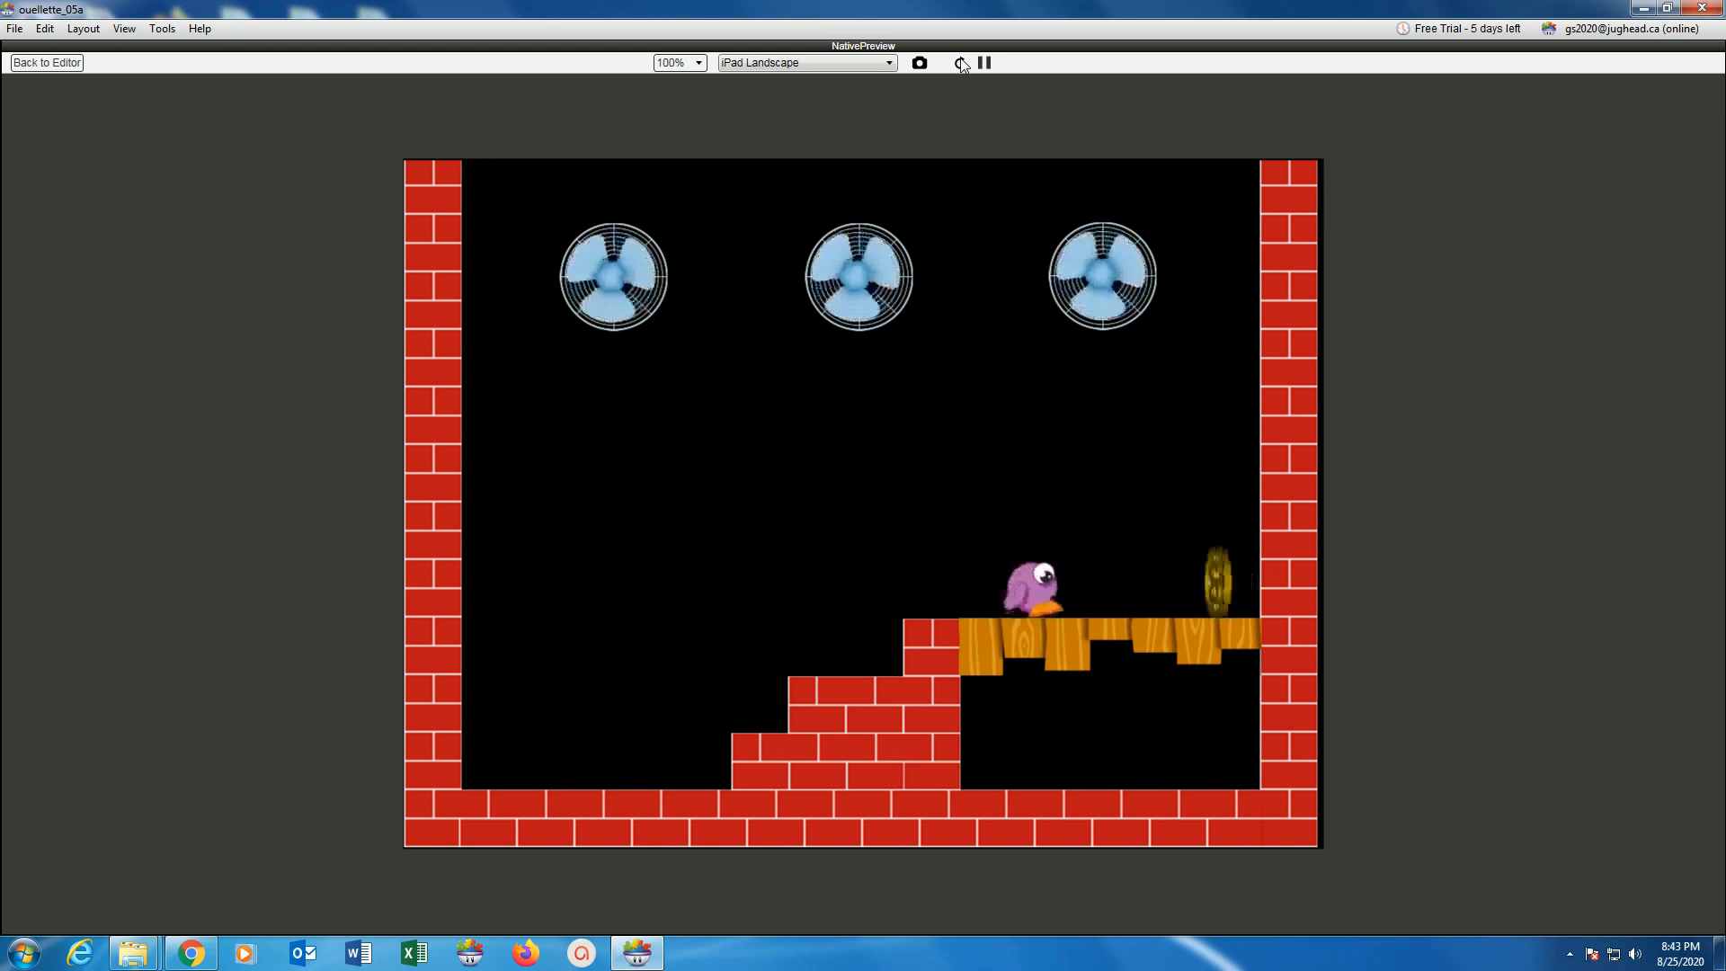
key("Left")
key("Right")
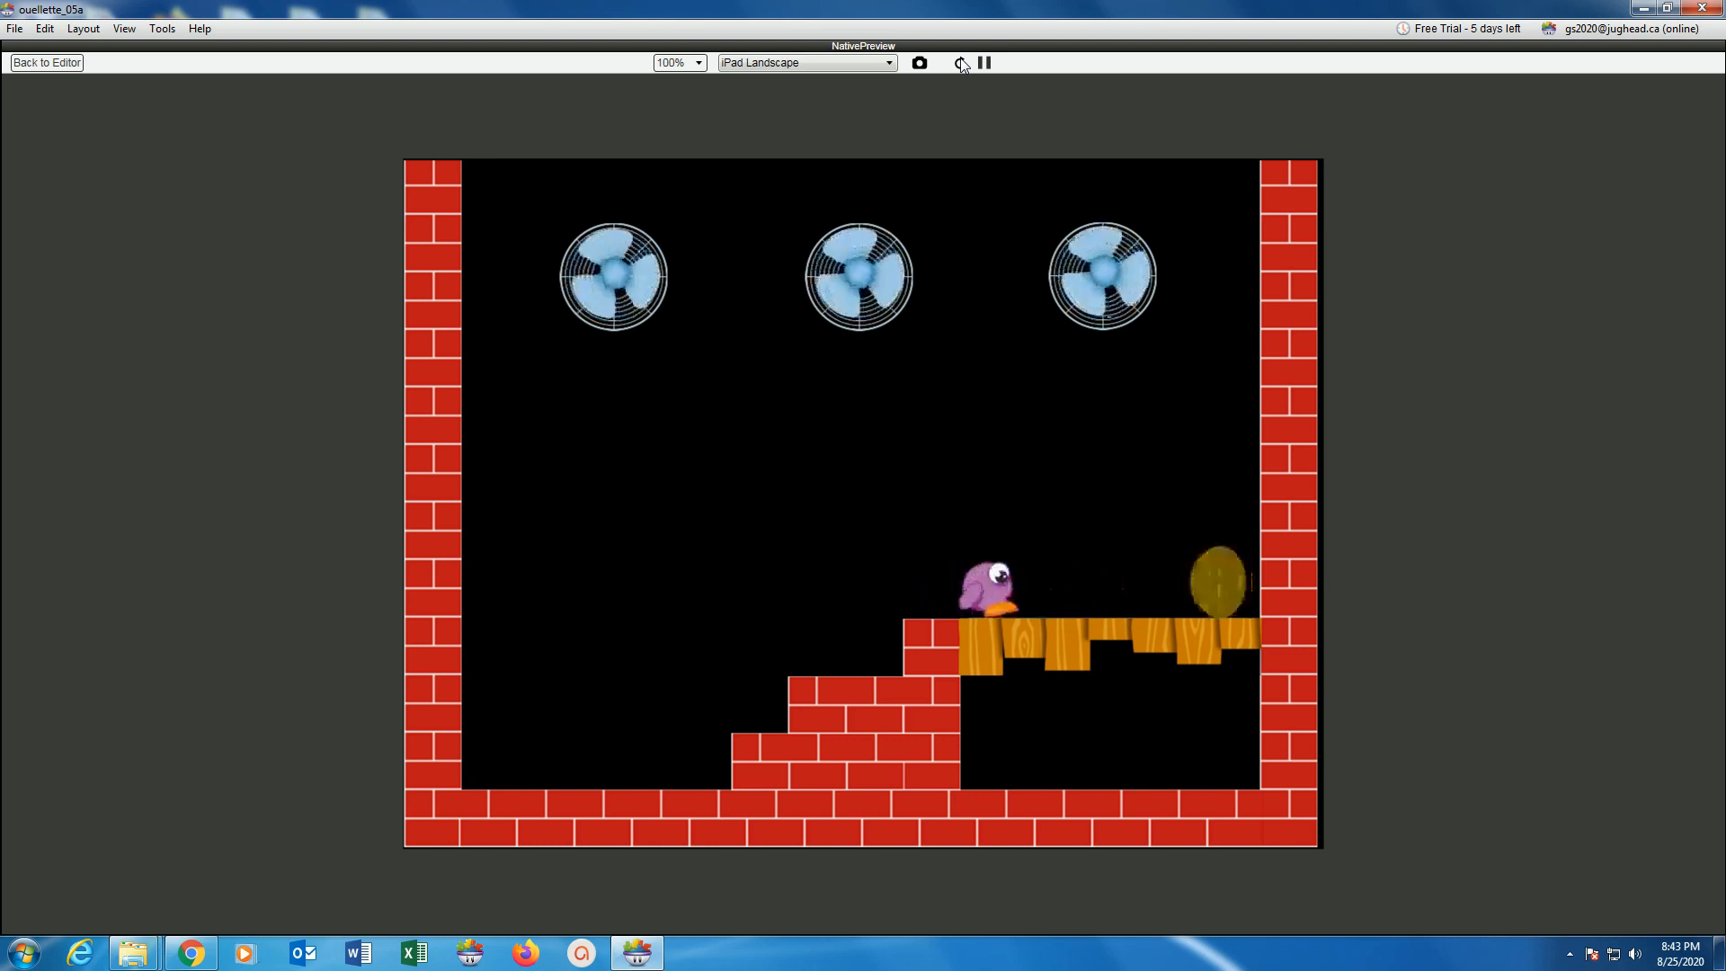
key("Left")
key("Right")
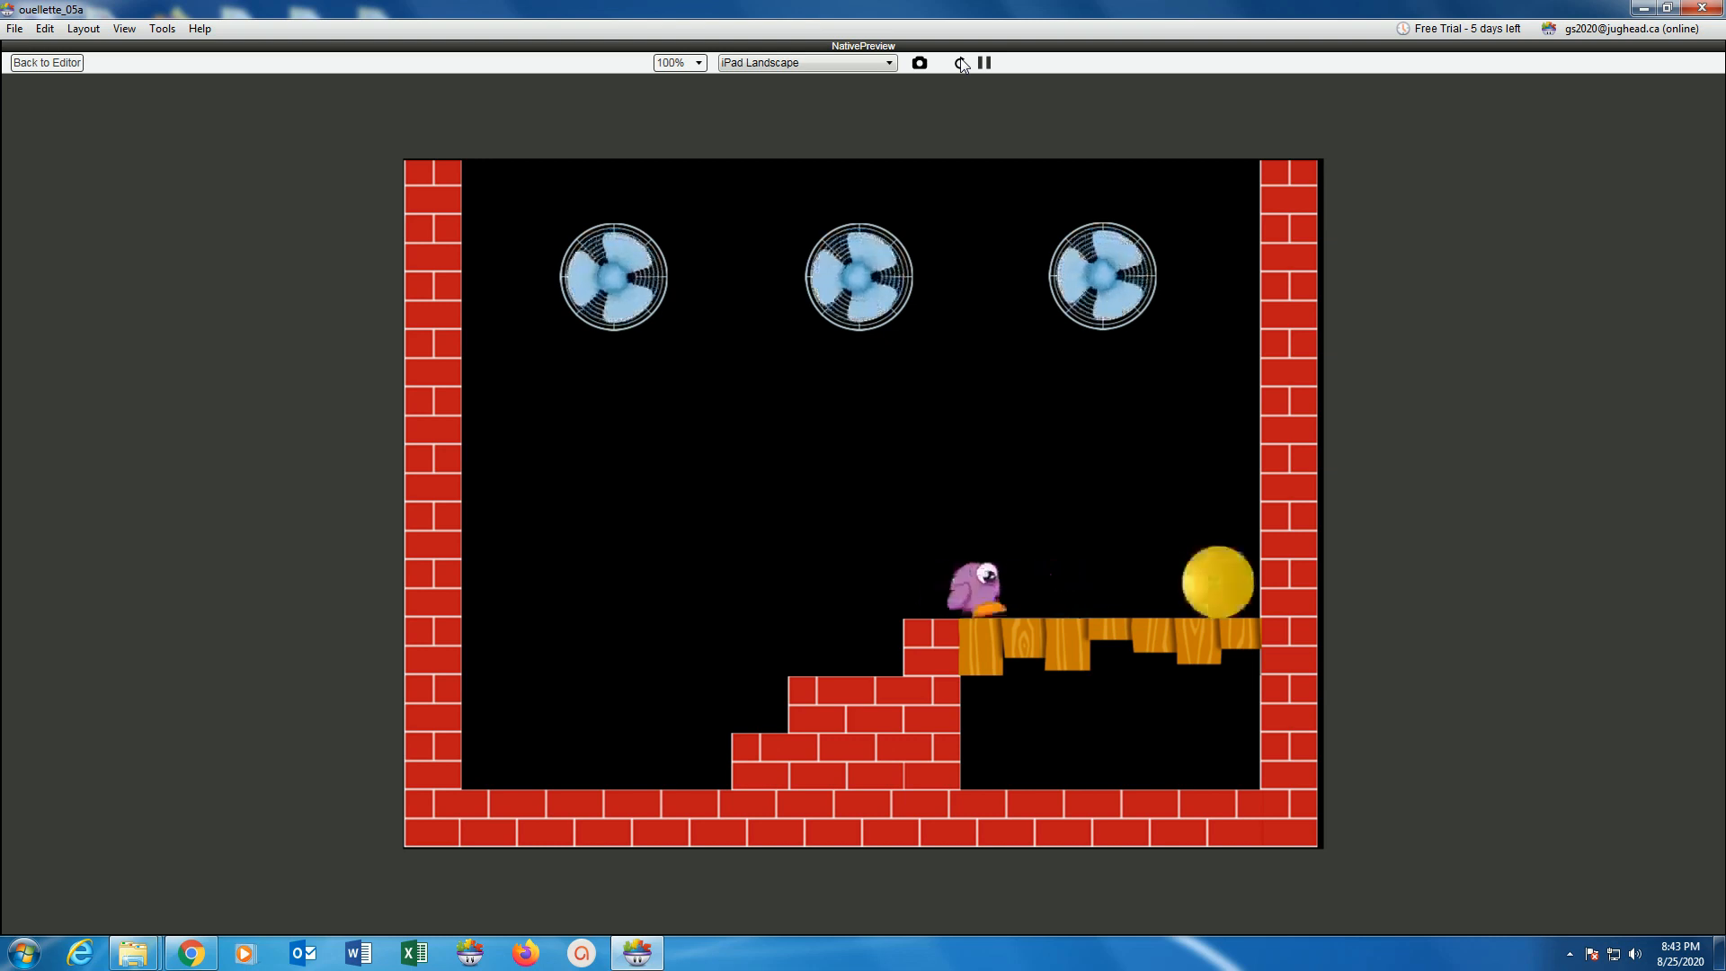
left_click(36, 63)
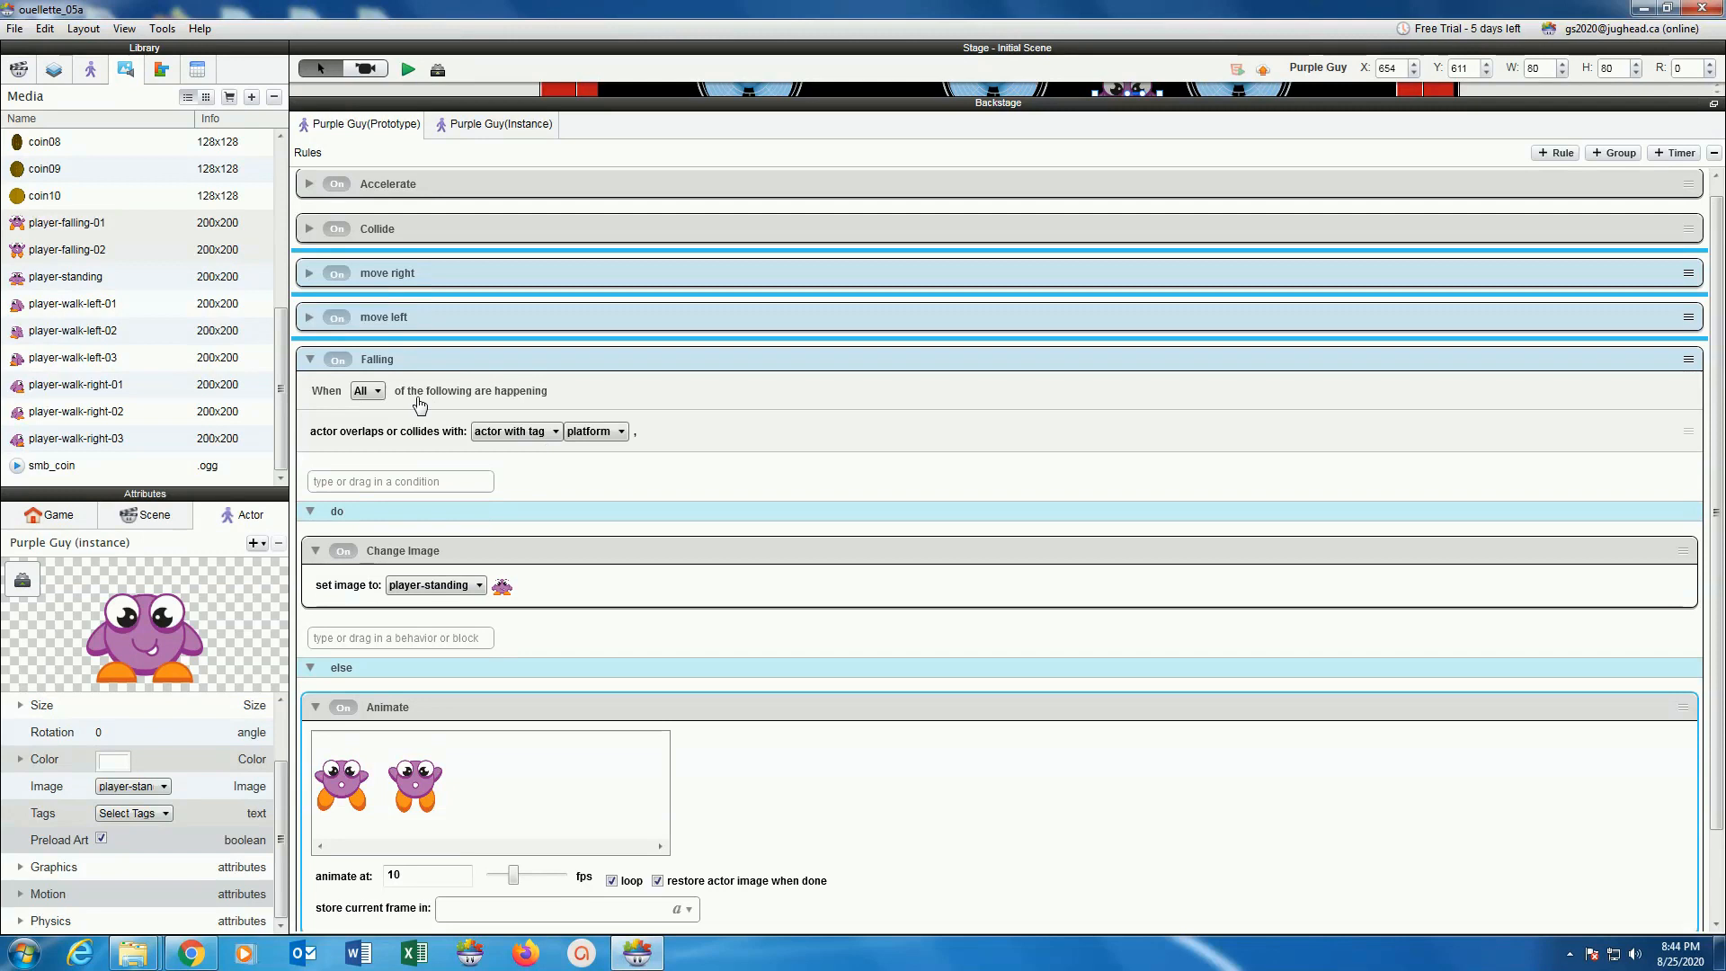
Bring up the actor list, open the rules of the Coin on the planks, and collapse its Animate behavior.
left_click(437, 71)
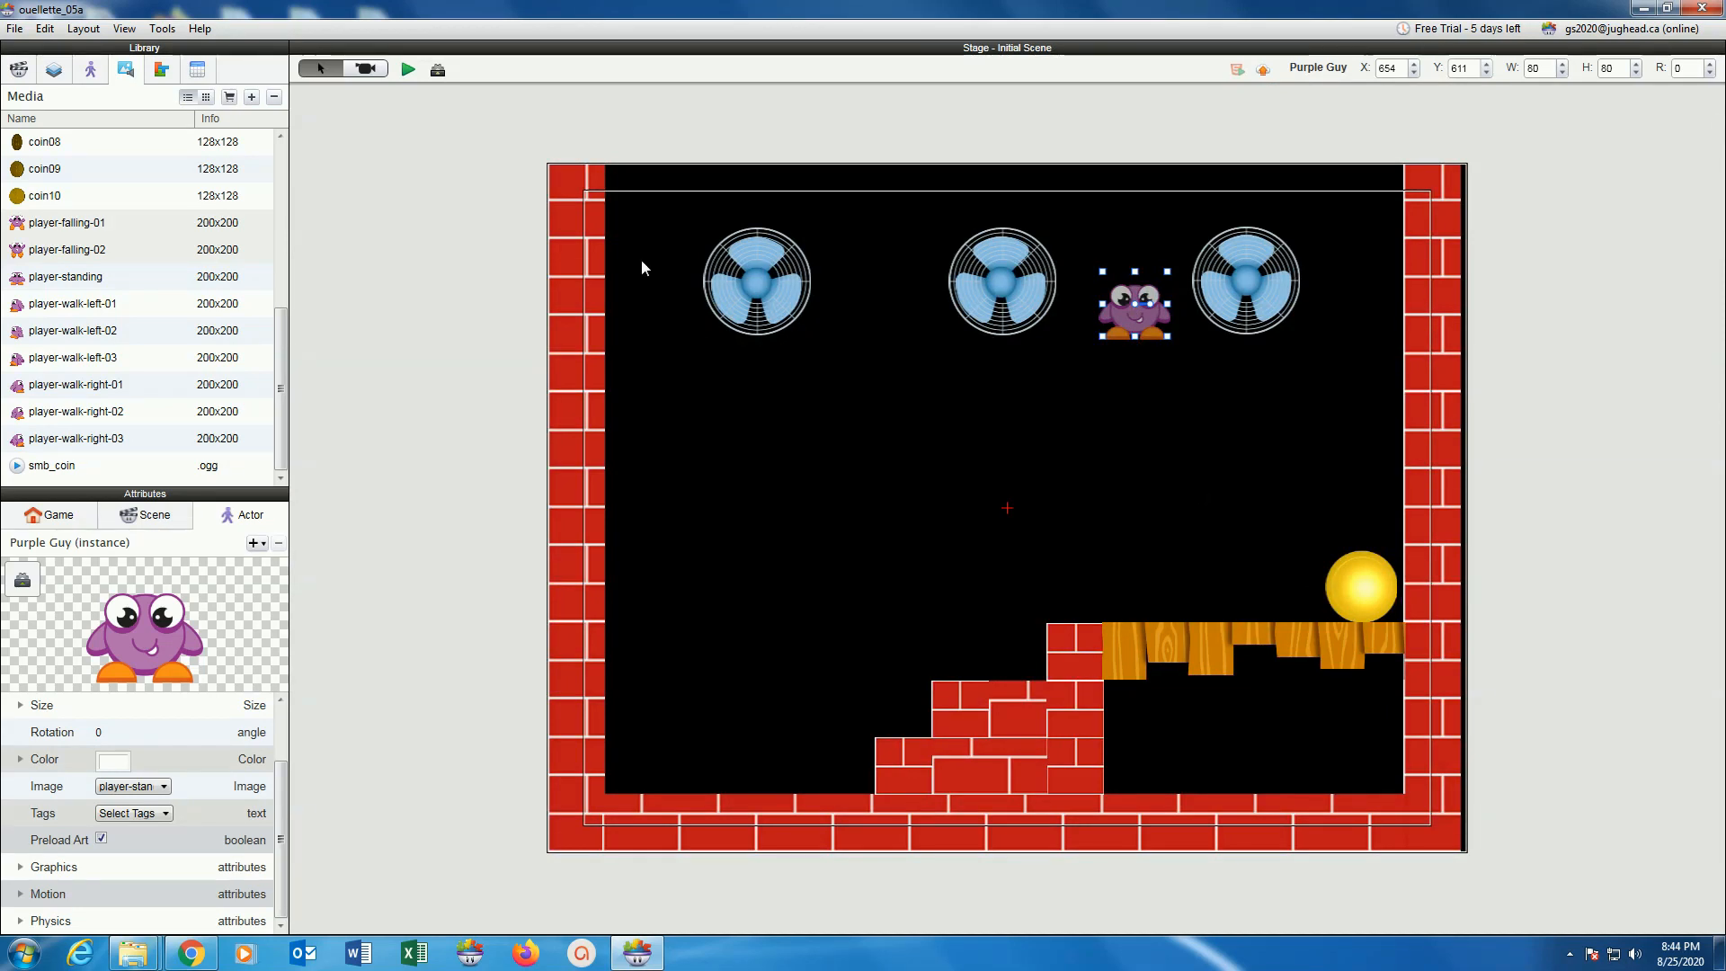
left_click(91, 72)
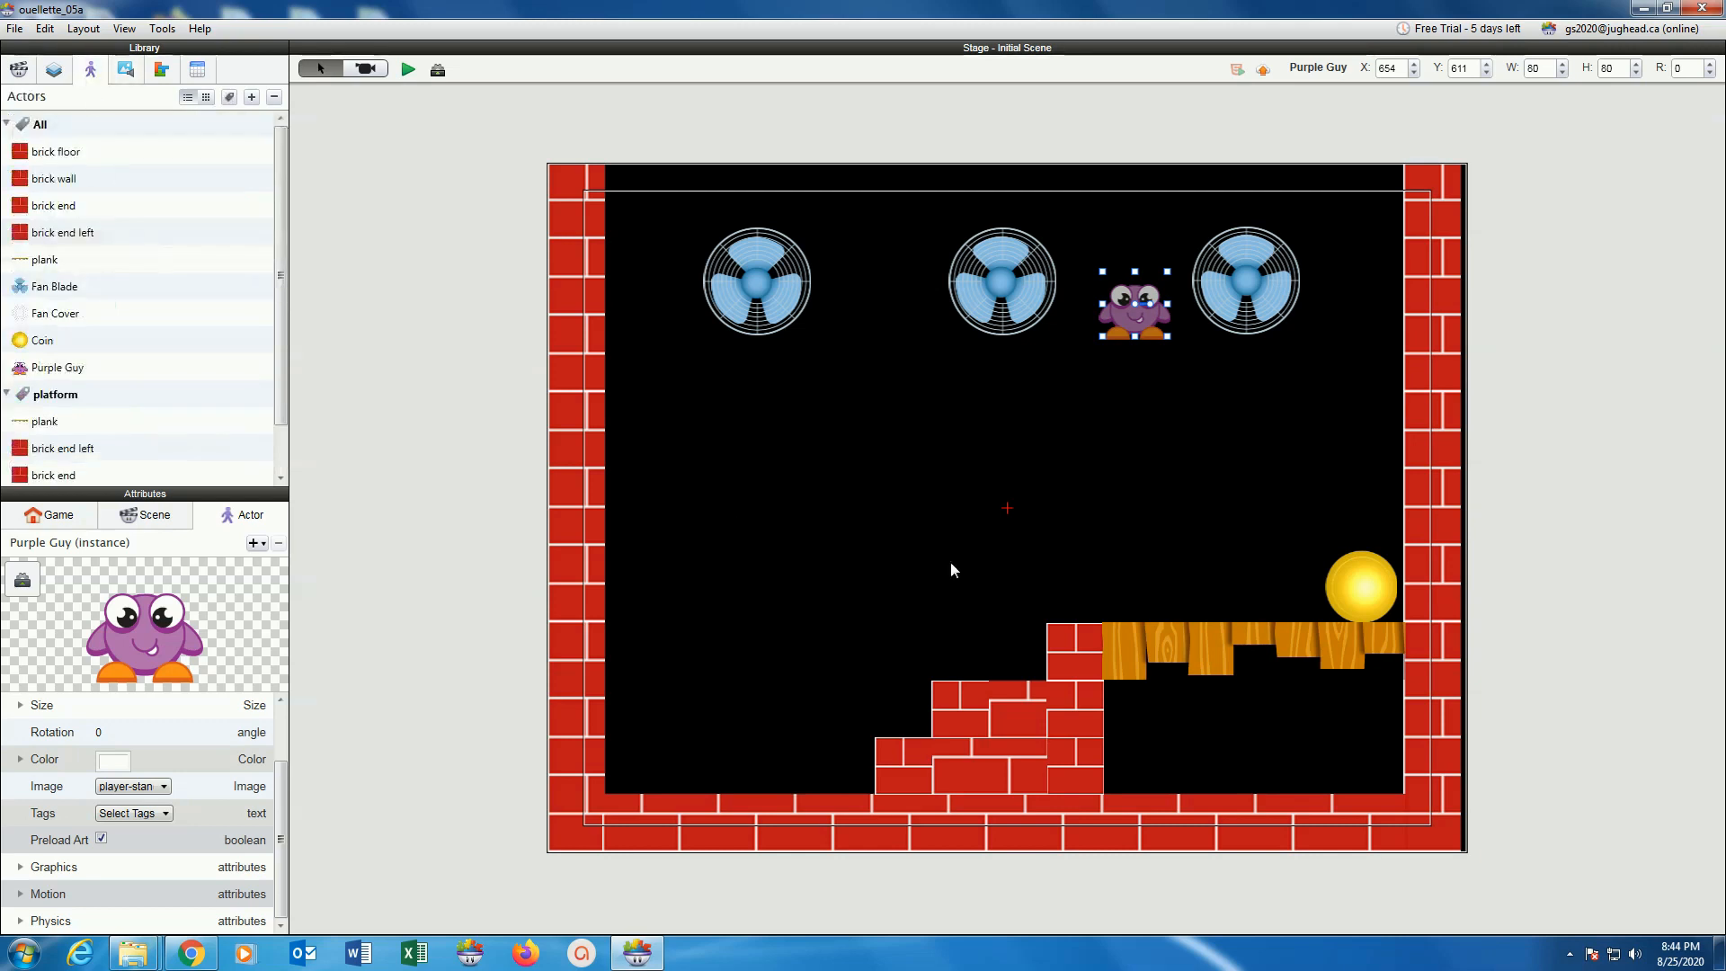
left_click(1344, 595)
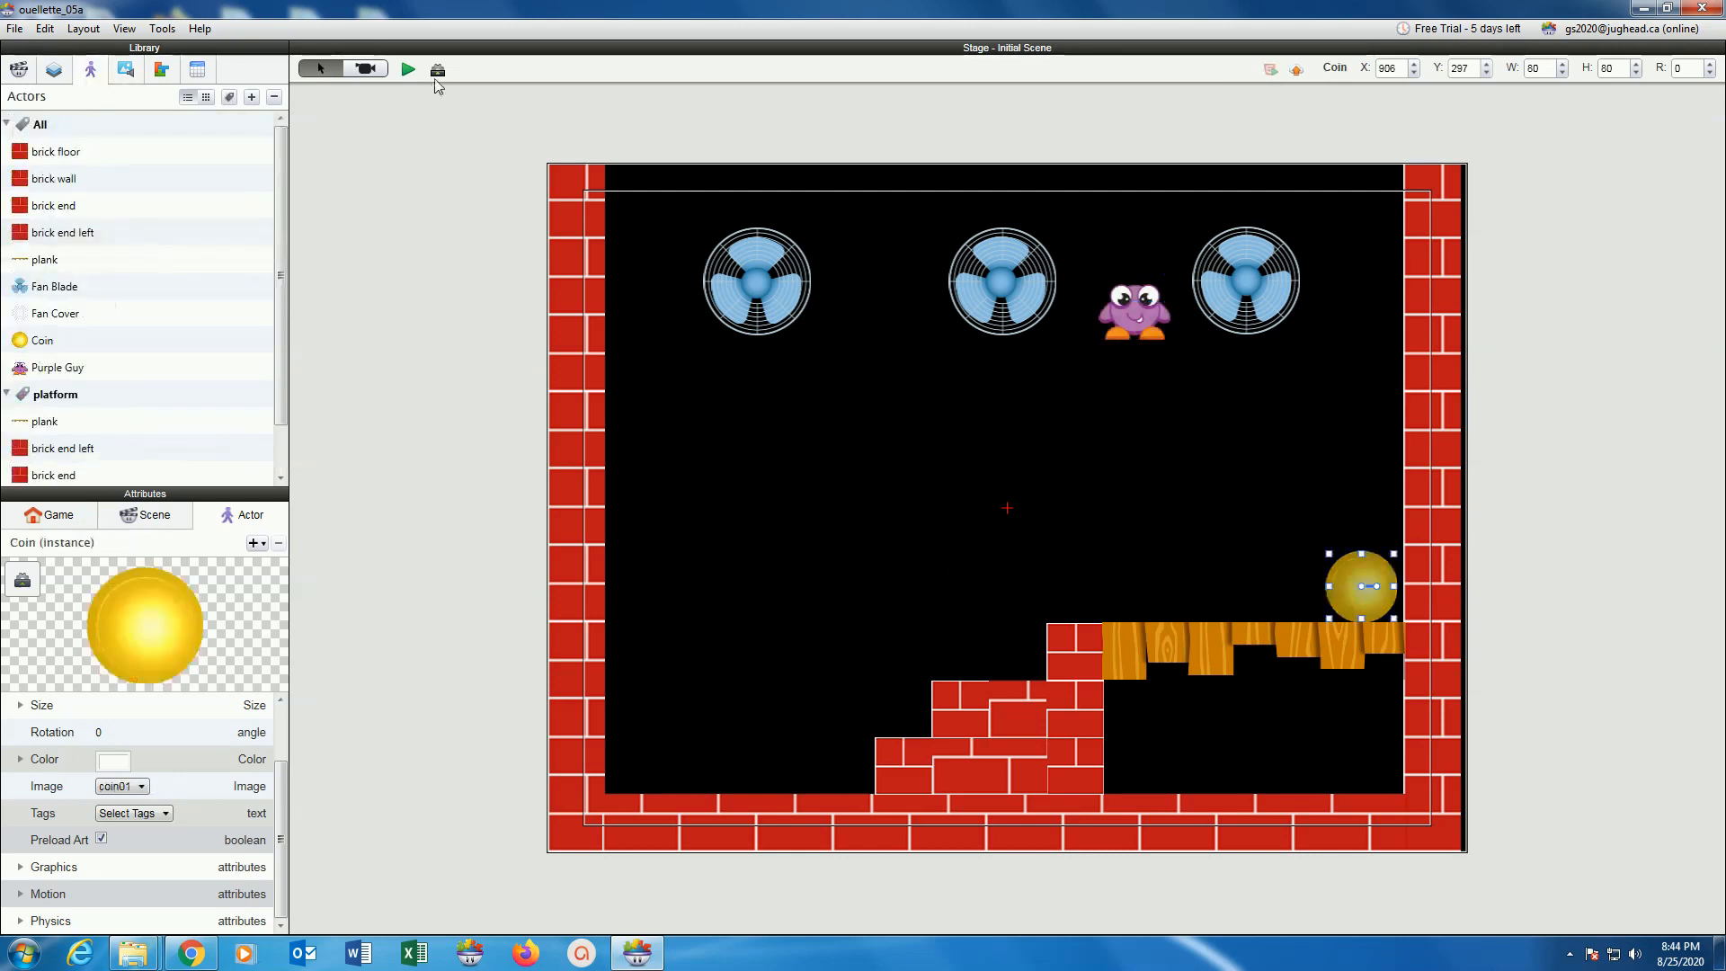
left_click(437, 70)
left_click_drag(457, 419, 454, 536)
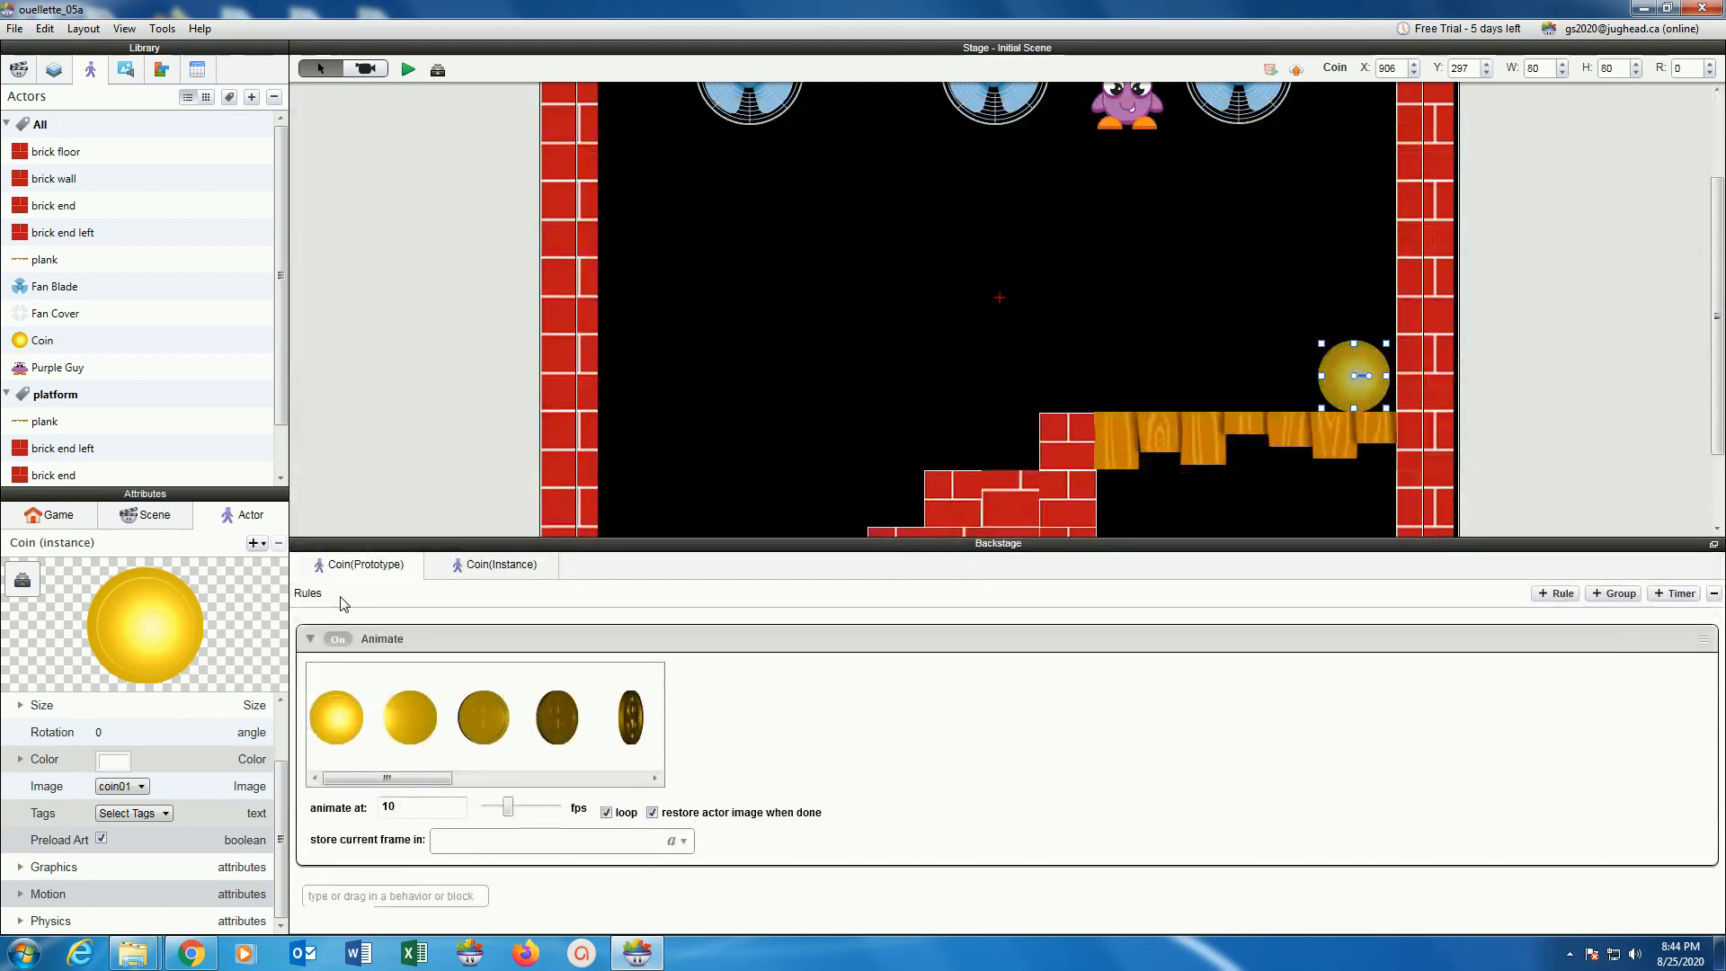
left_click(311, 640)
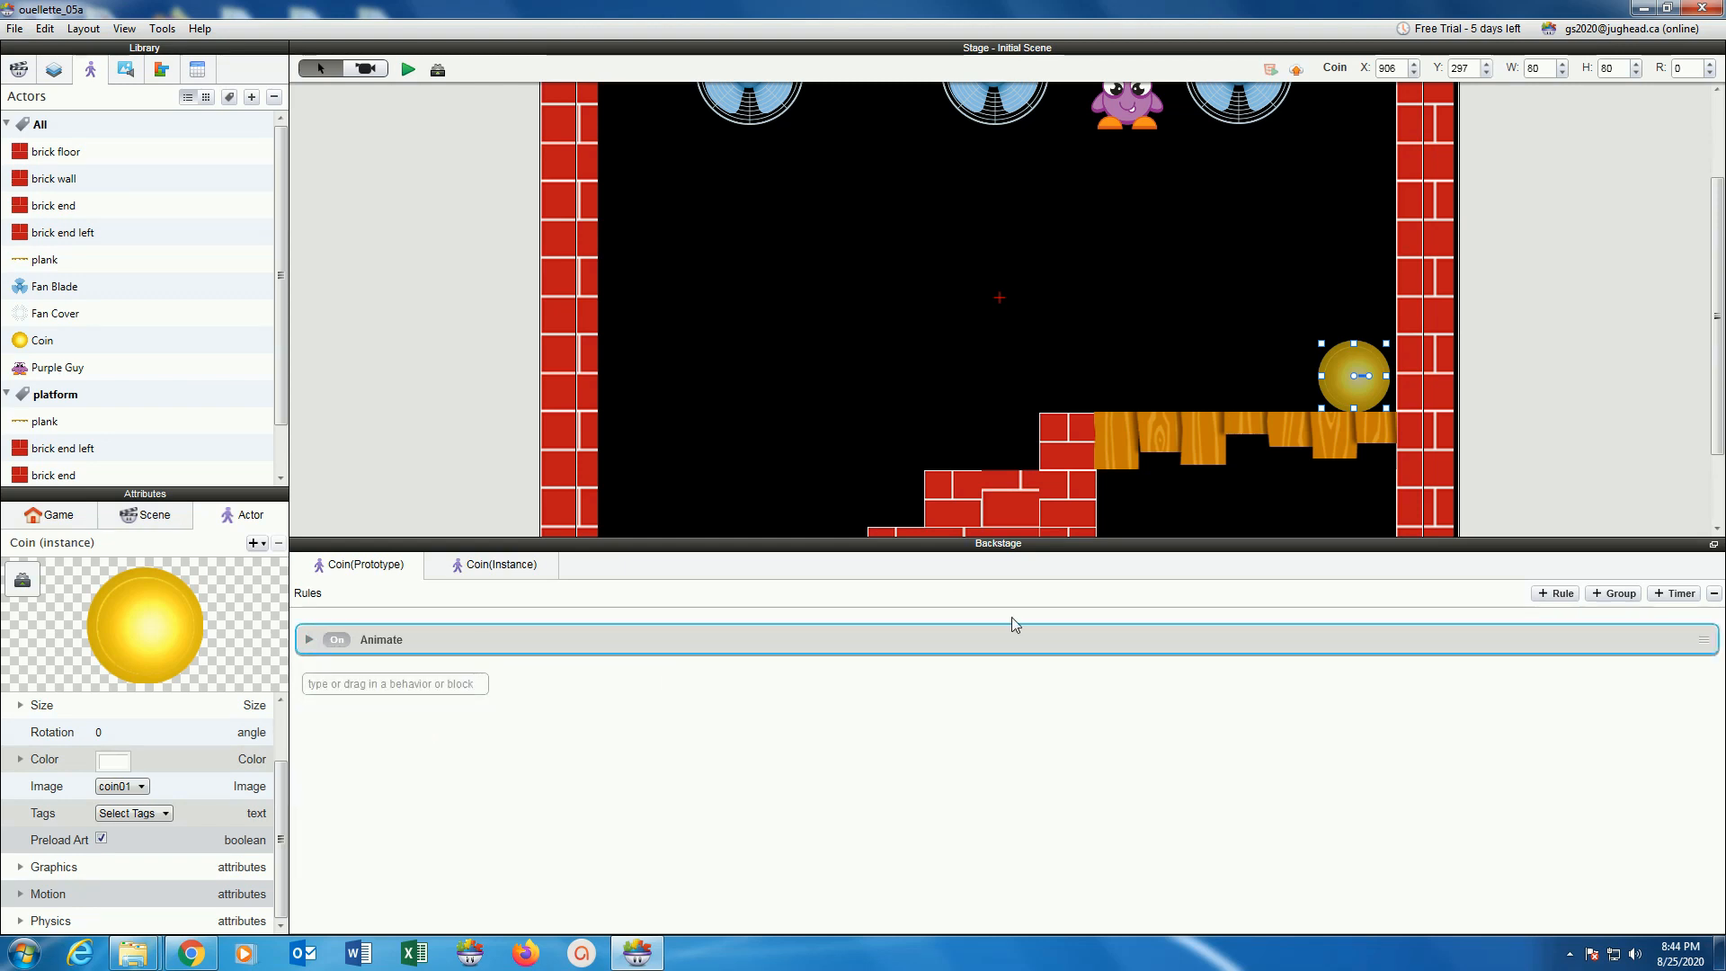
left_click(1308, 737)
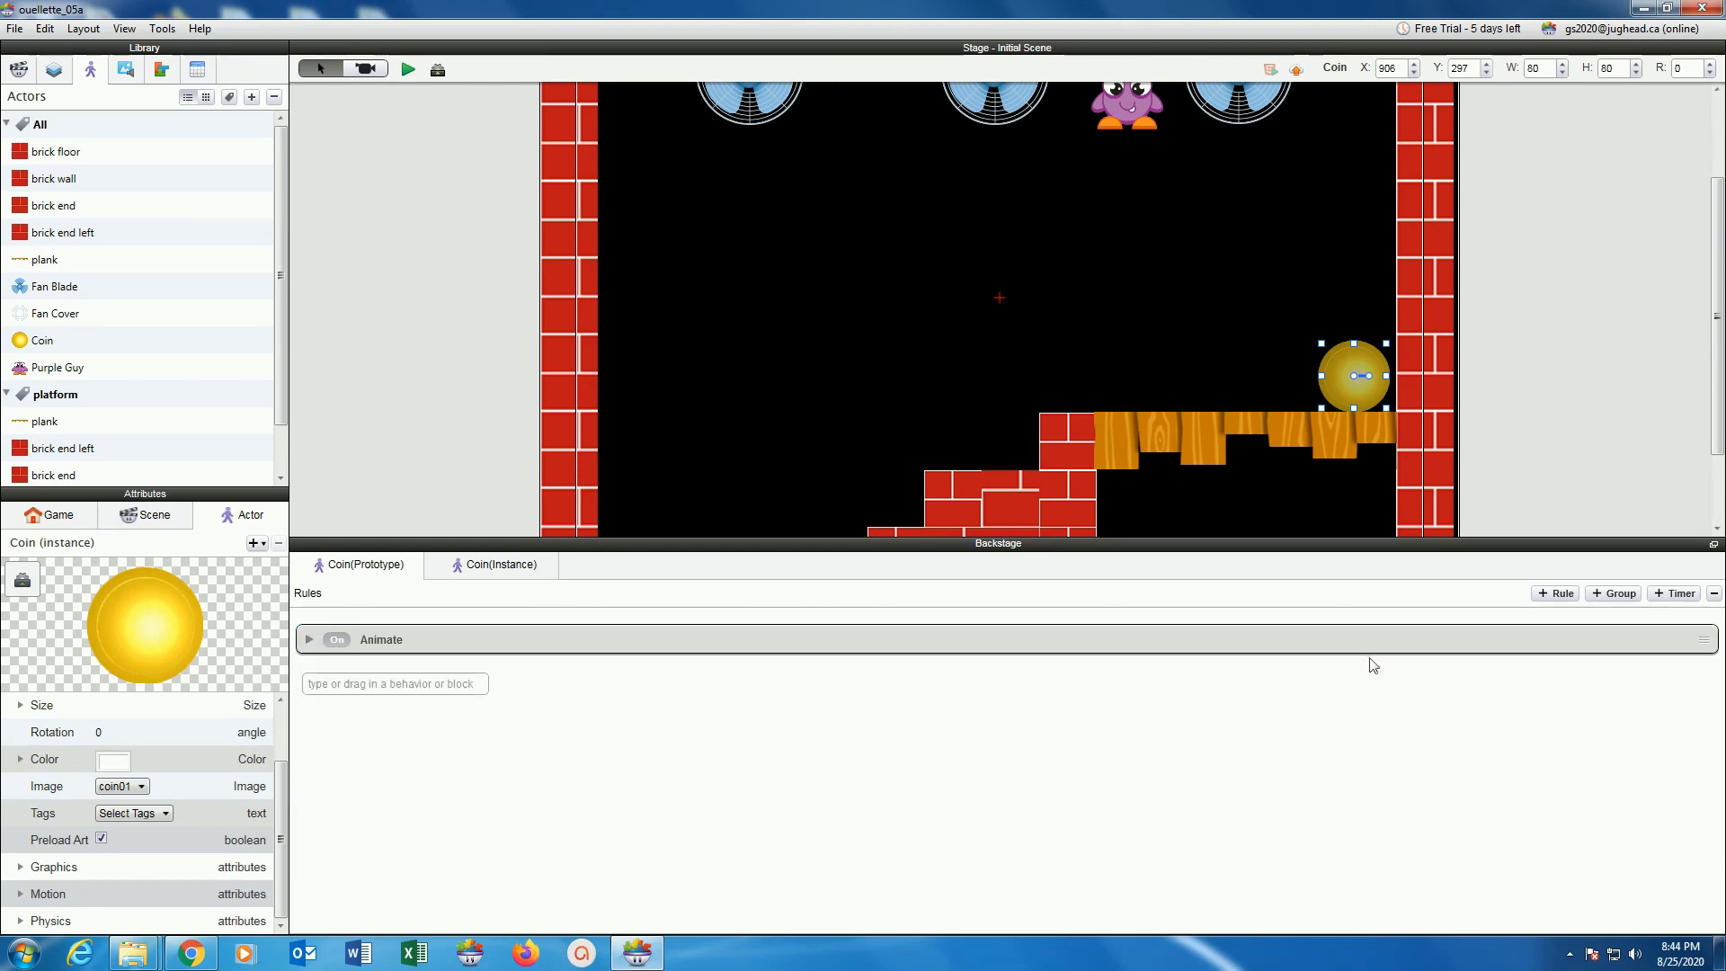
Add a new rule to the Coin prototype with a Collision condition for actor of type Purple Guy.
left_click(1544, 595)
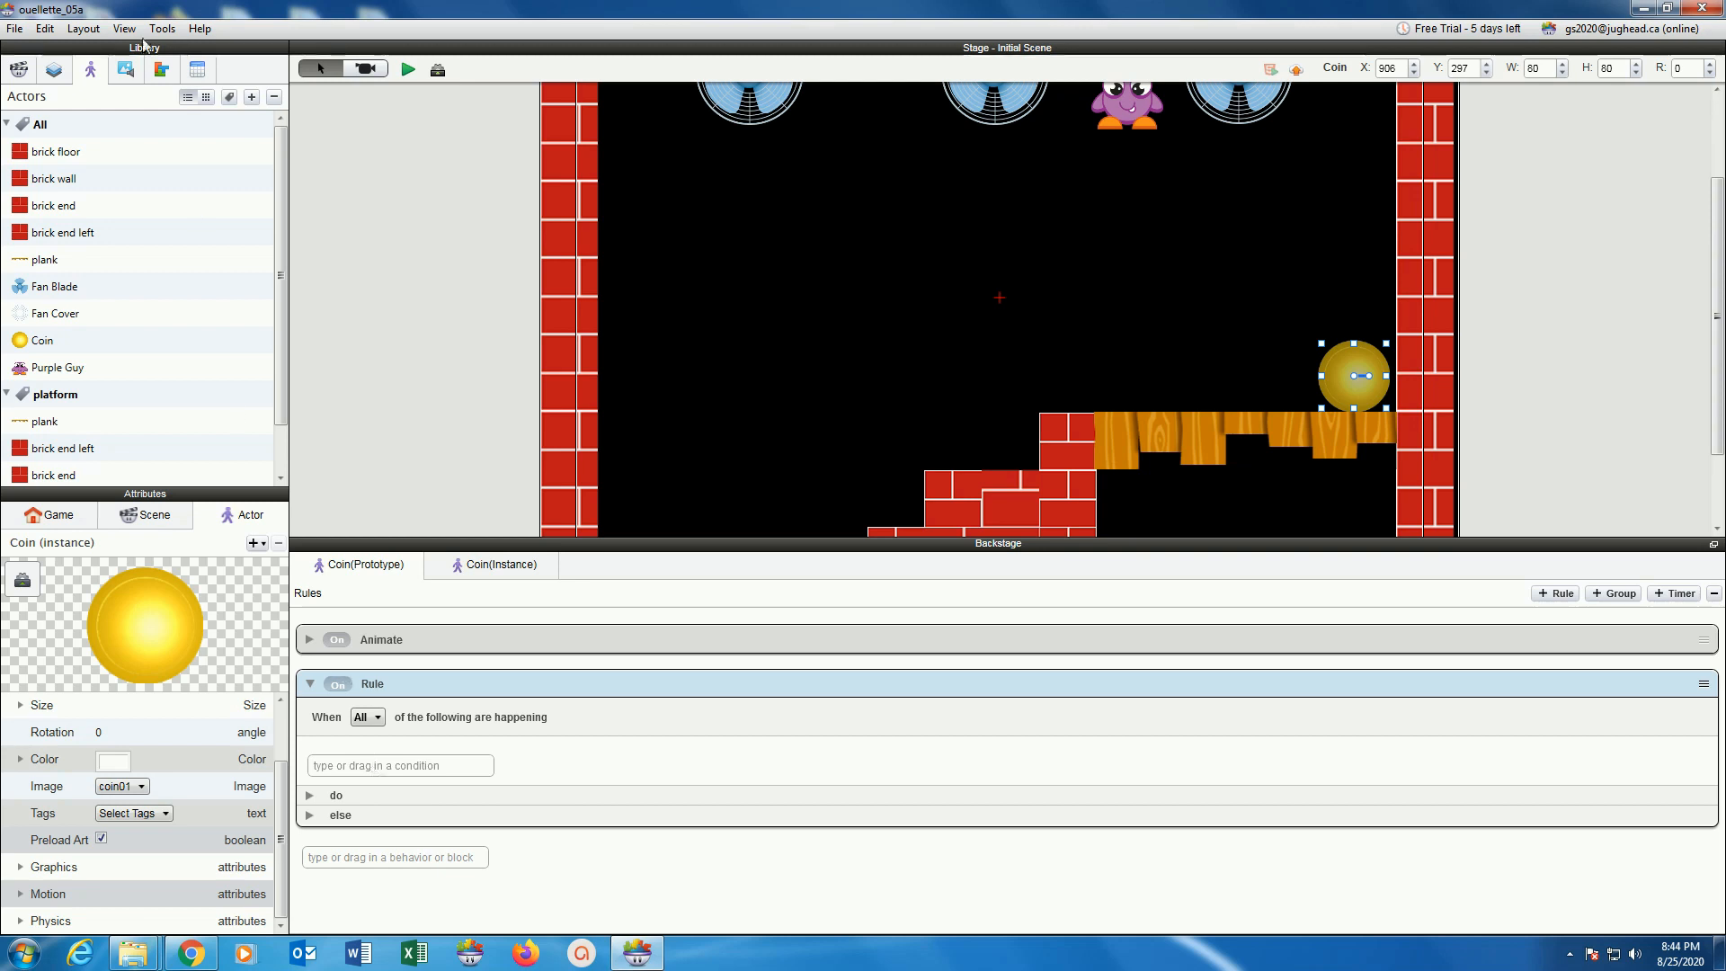
left_click(161, 70)
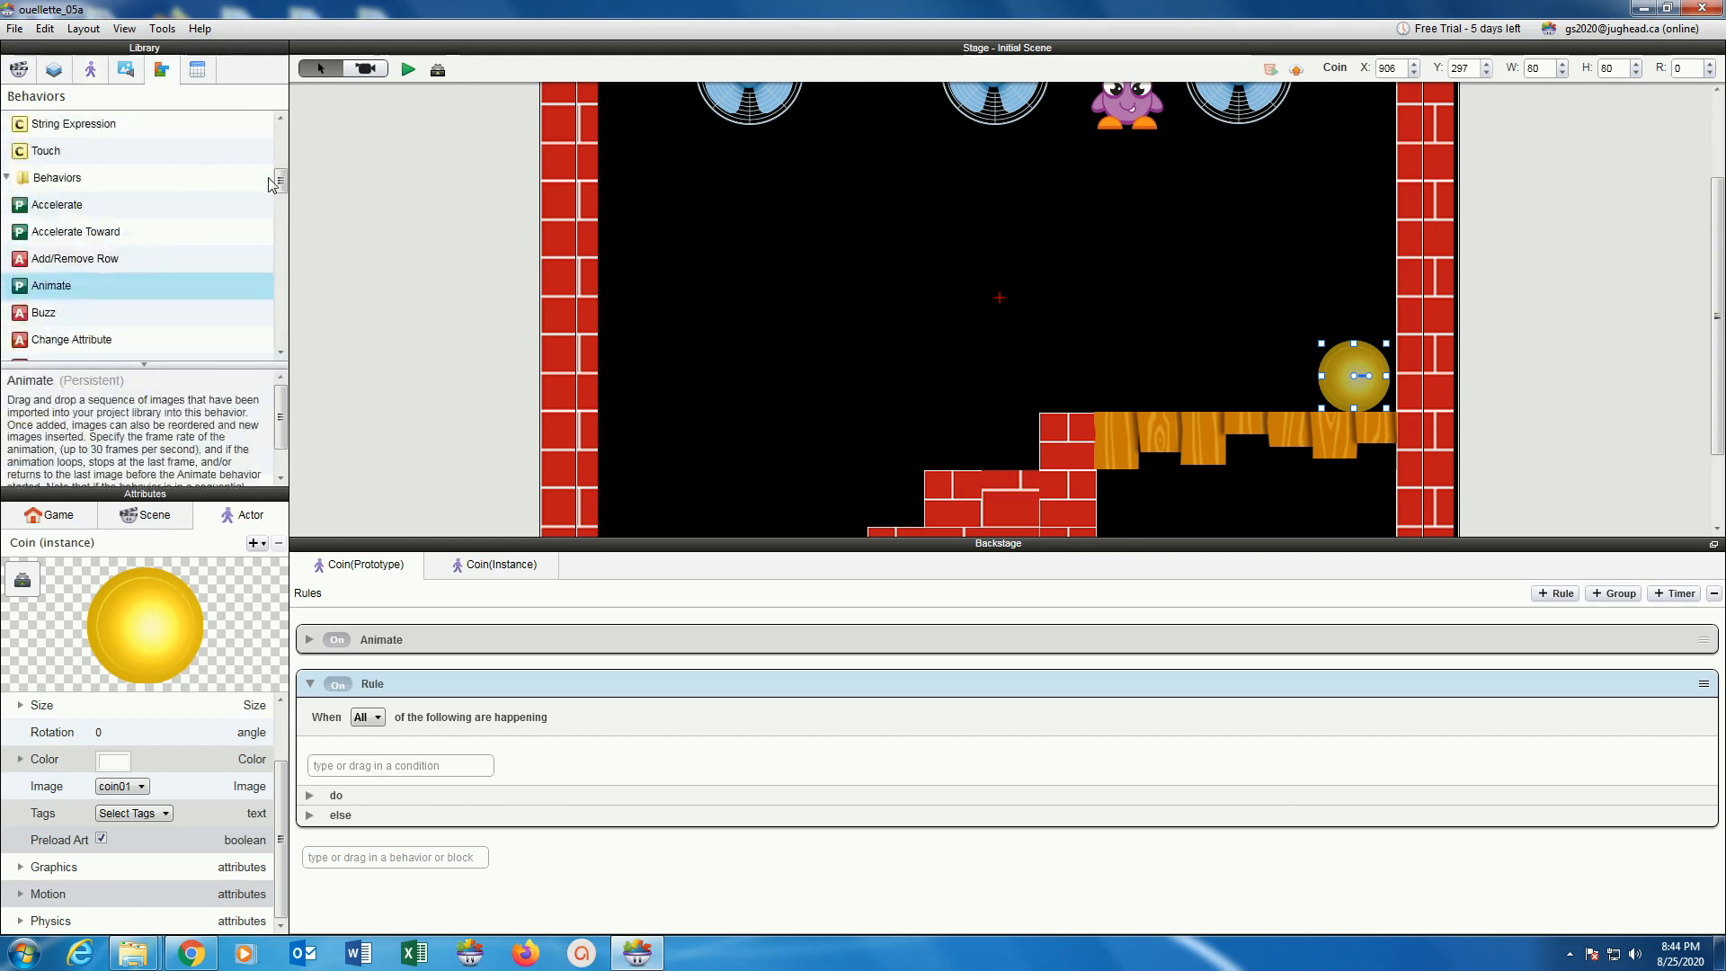
left_click_drag(280, 187, 281, 164)
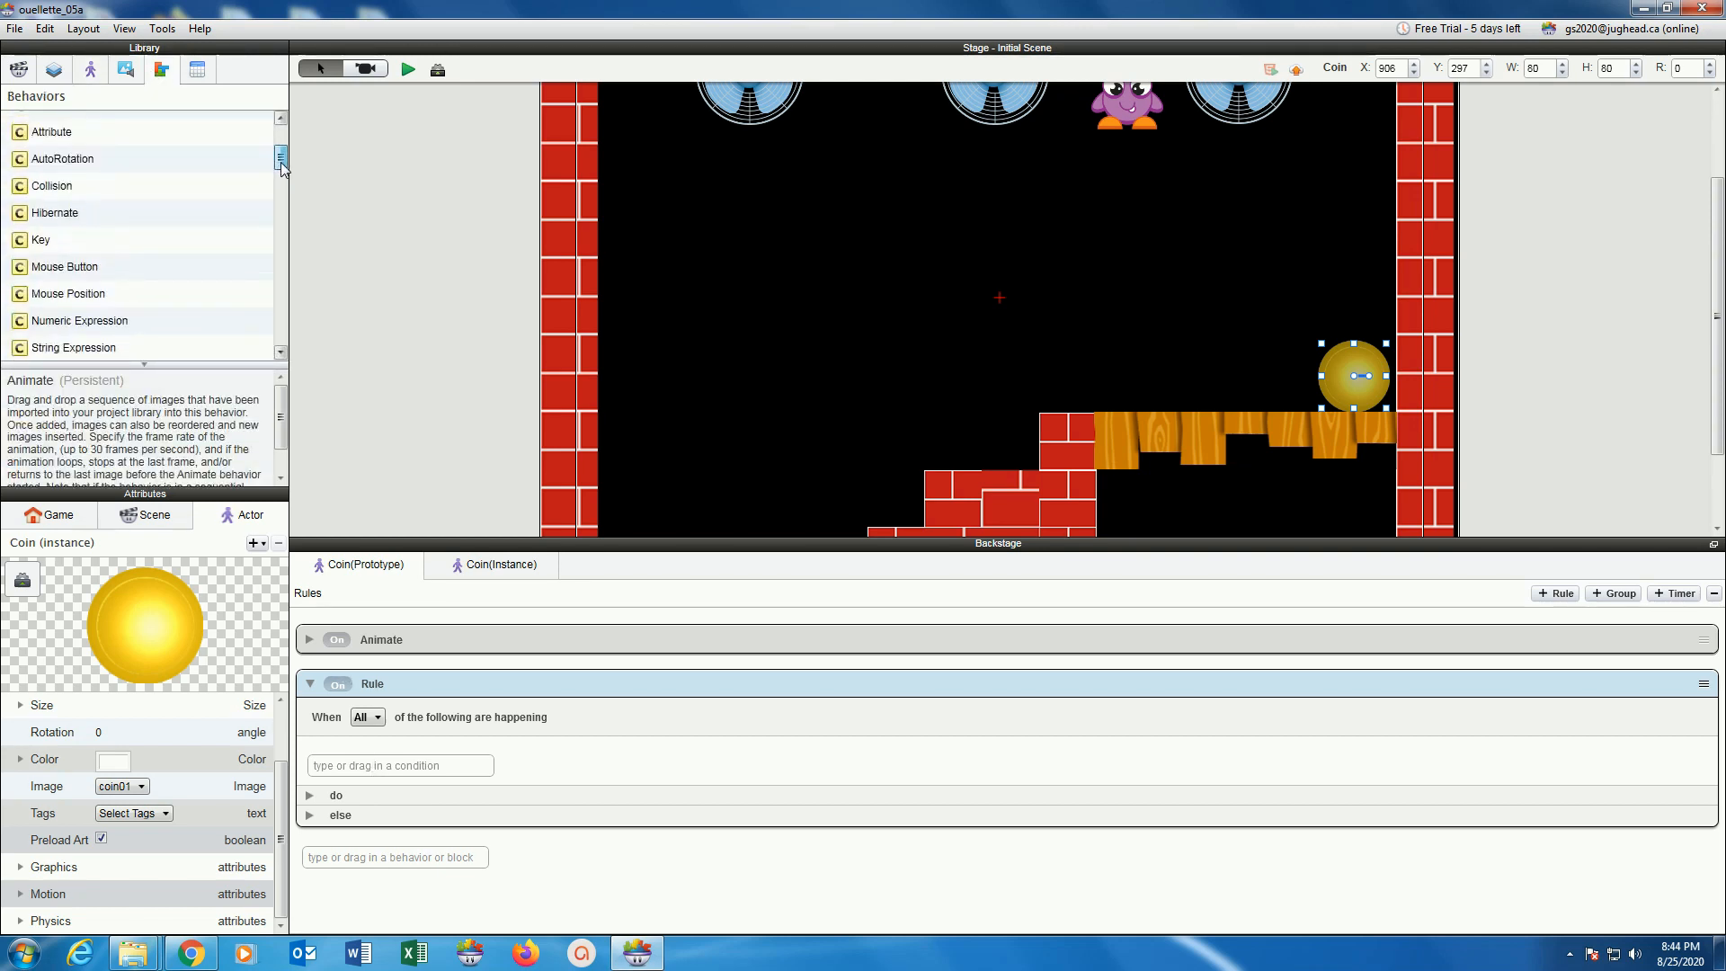
left_click_drag(41, 188, 399, 760)
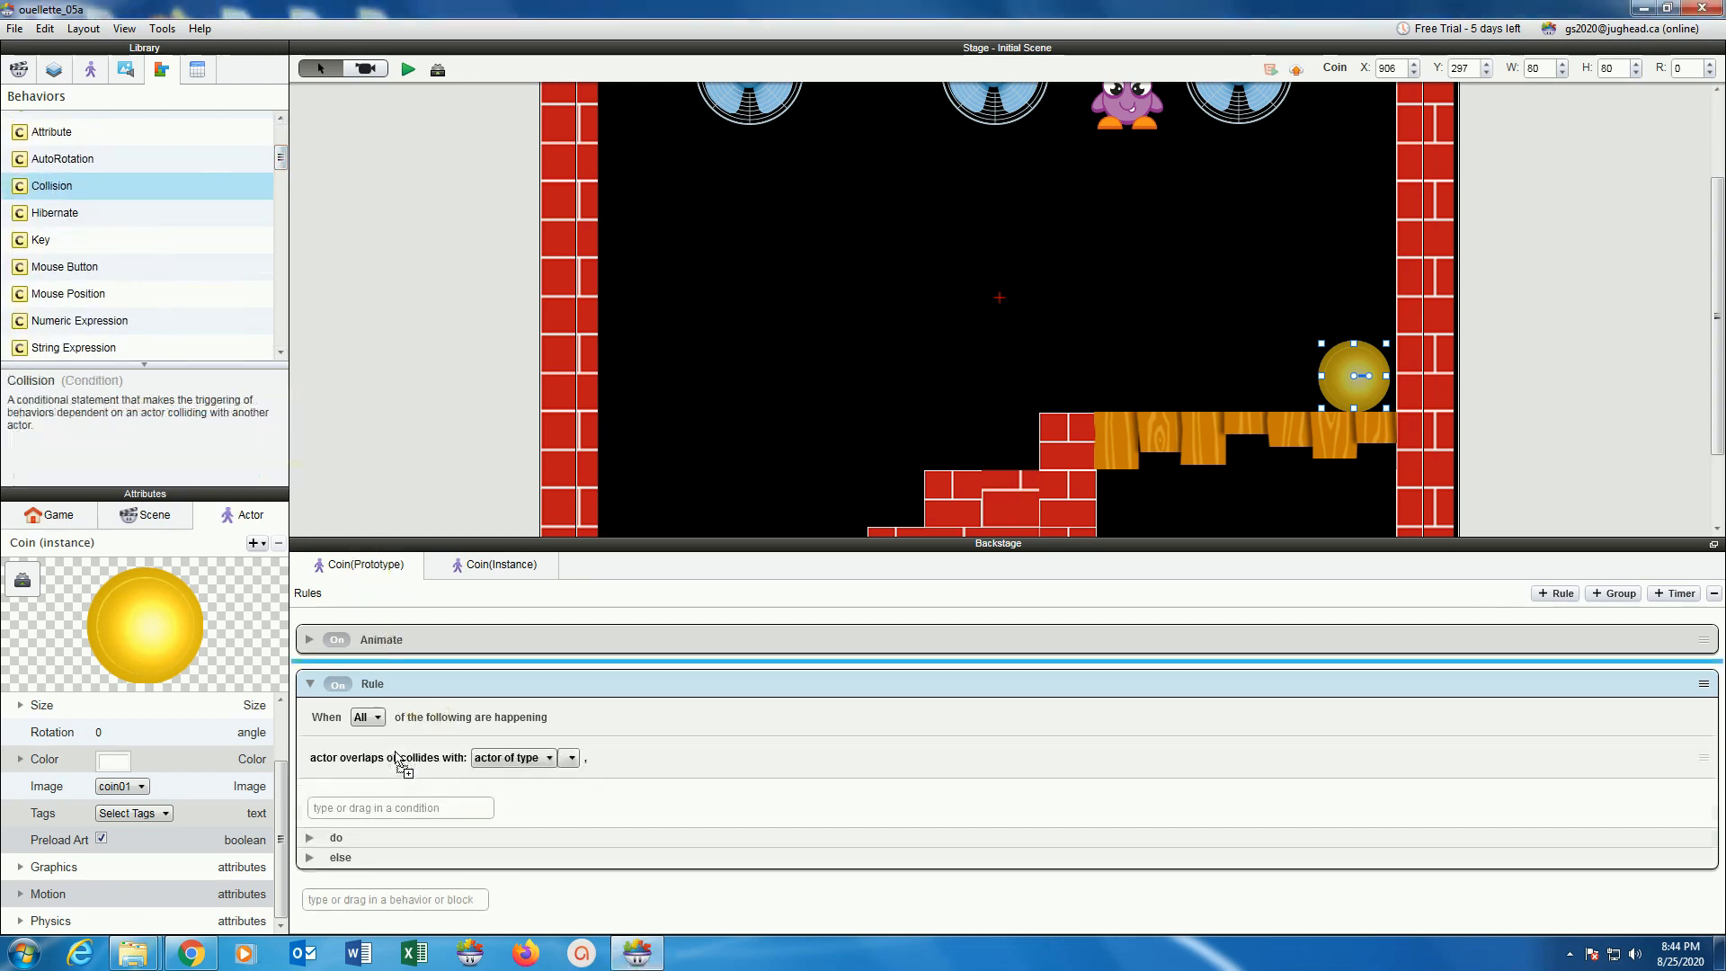
left_click(546, 758)
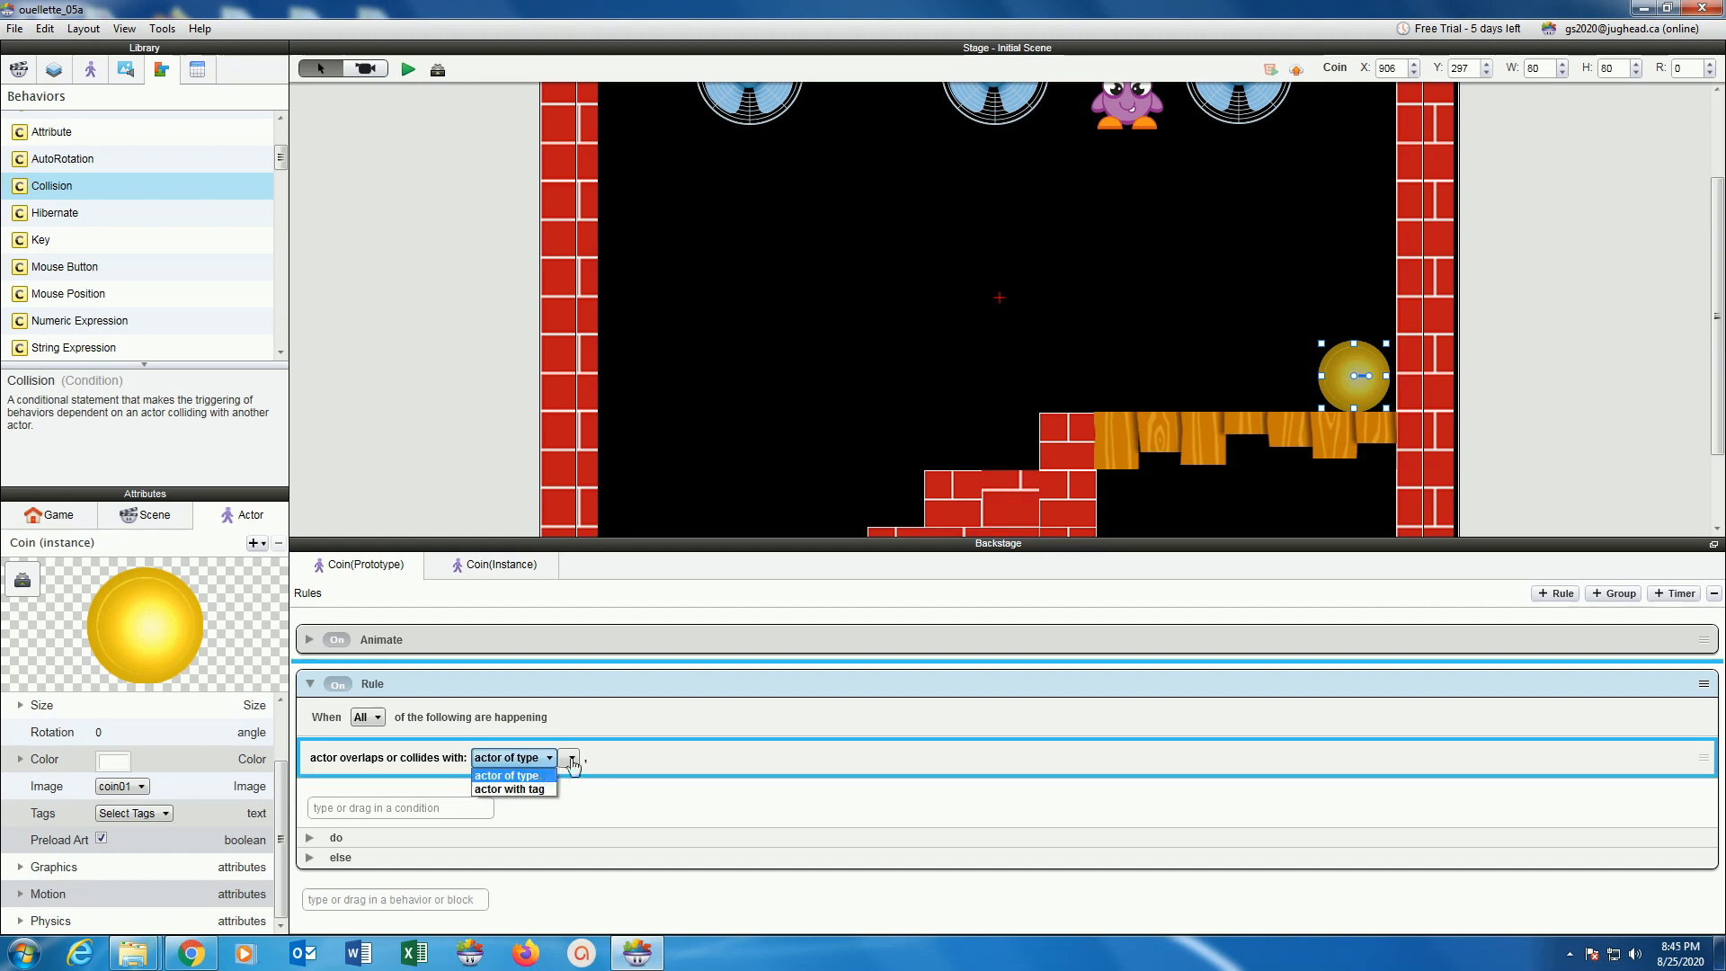
left_click(575, 760)
left_click(575, 759)
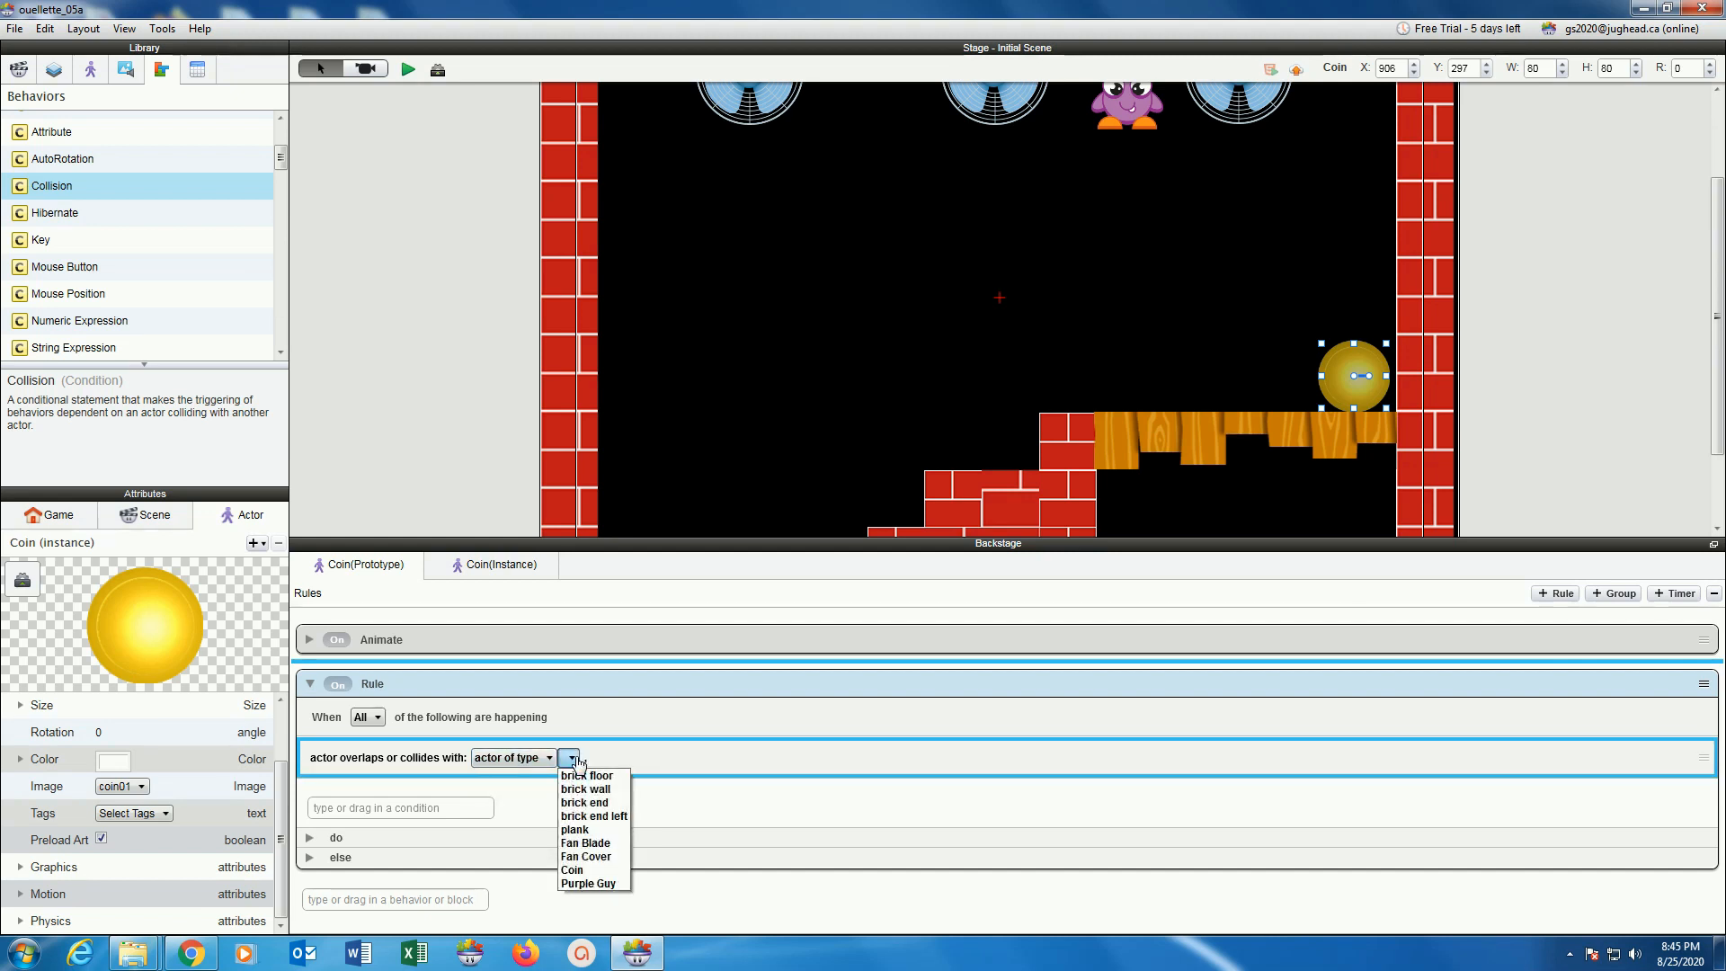
left_click(590, 884)
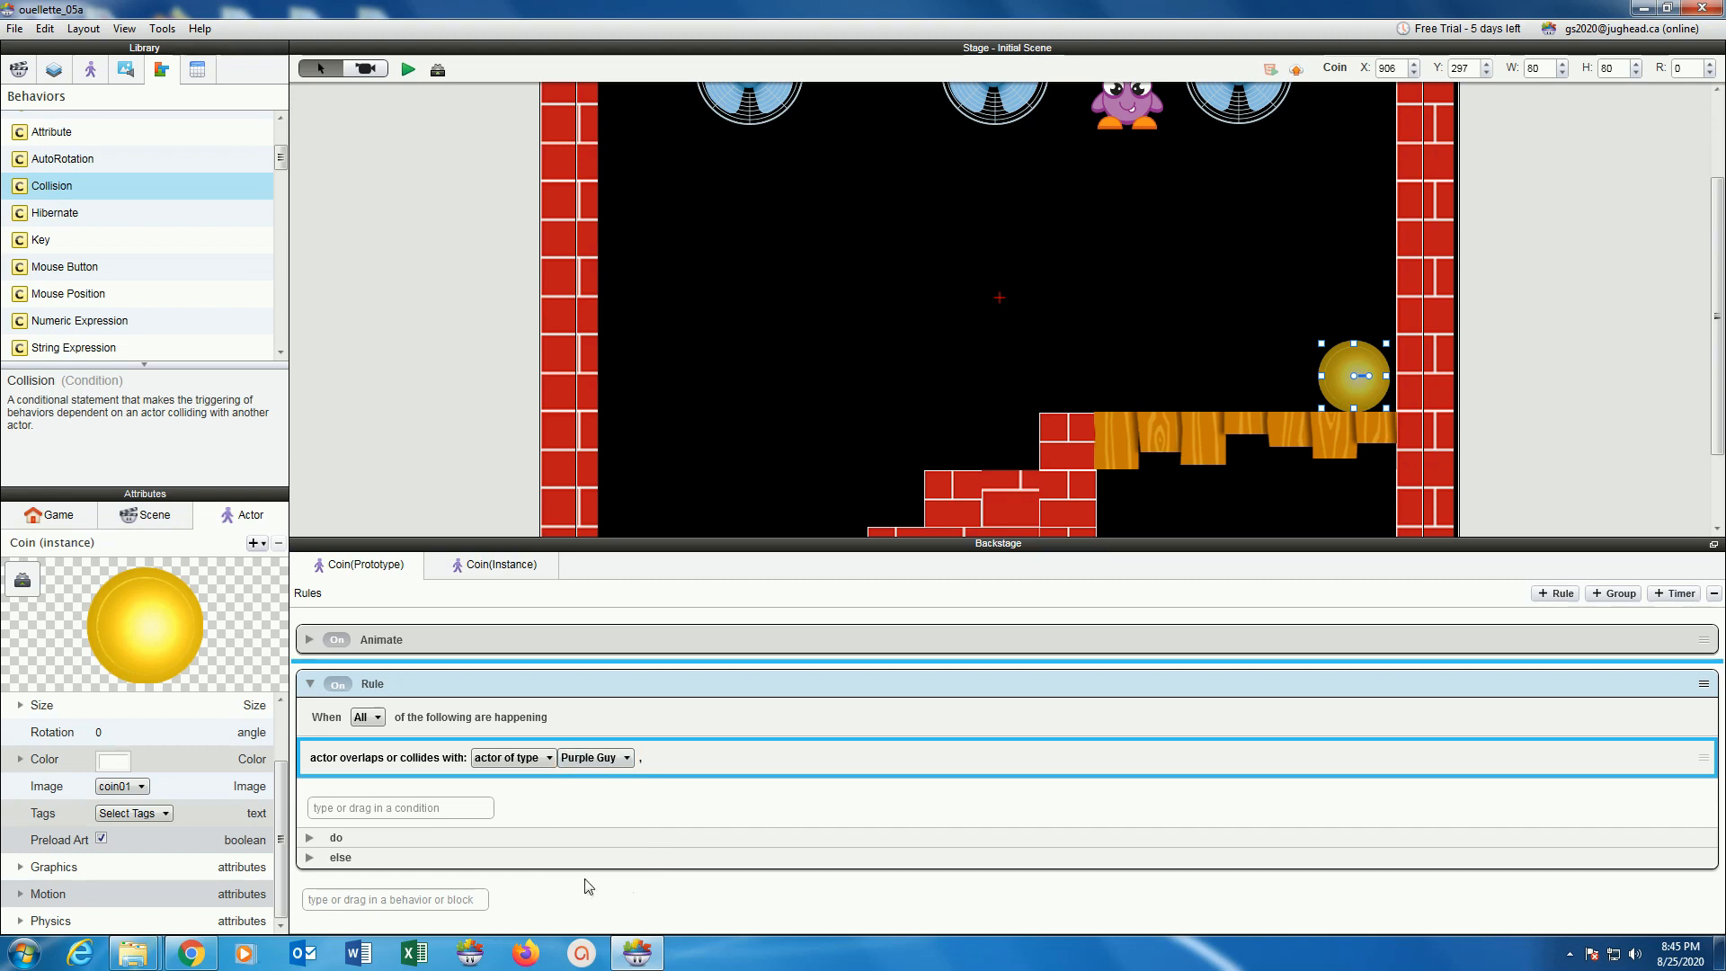
Expand the do section of the Coin's collision rule and add a Destroy behavior to it.
left_click(310, 838)
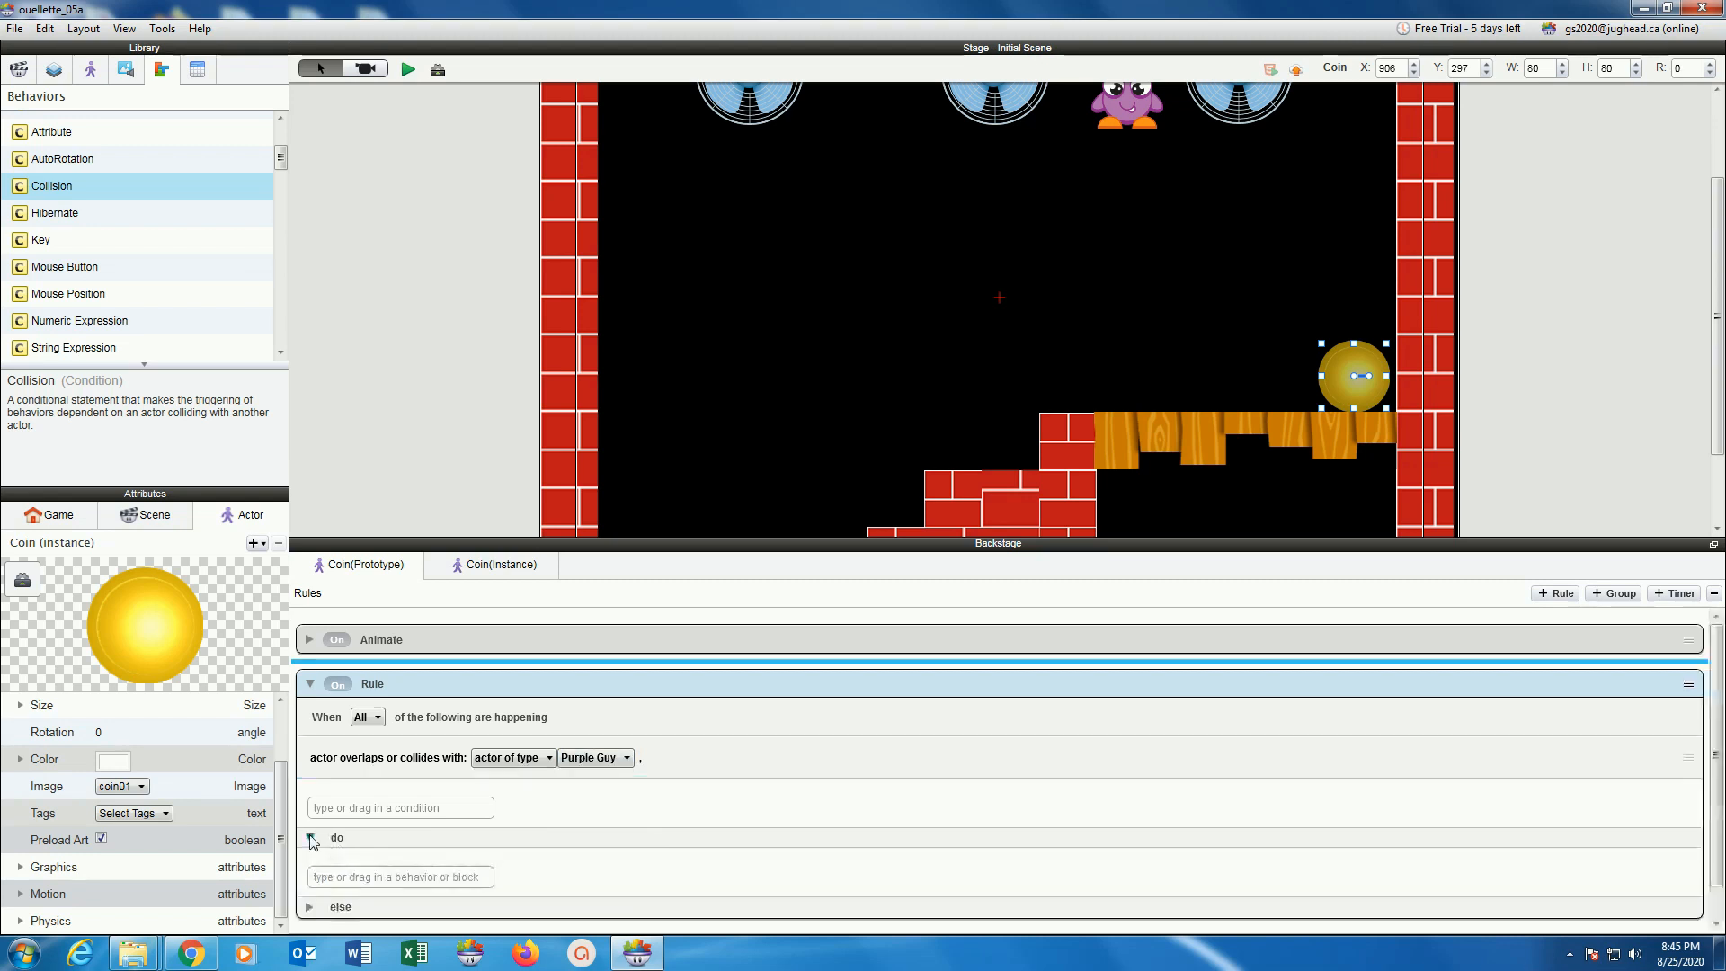
left_click_drag(493, 540, 496, 314)
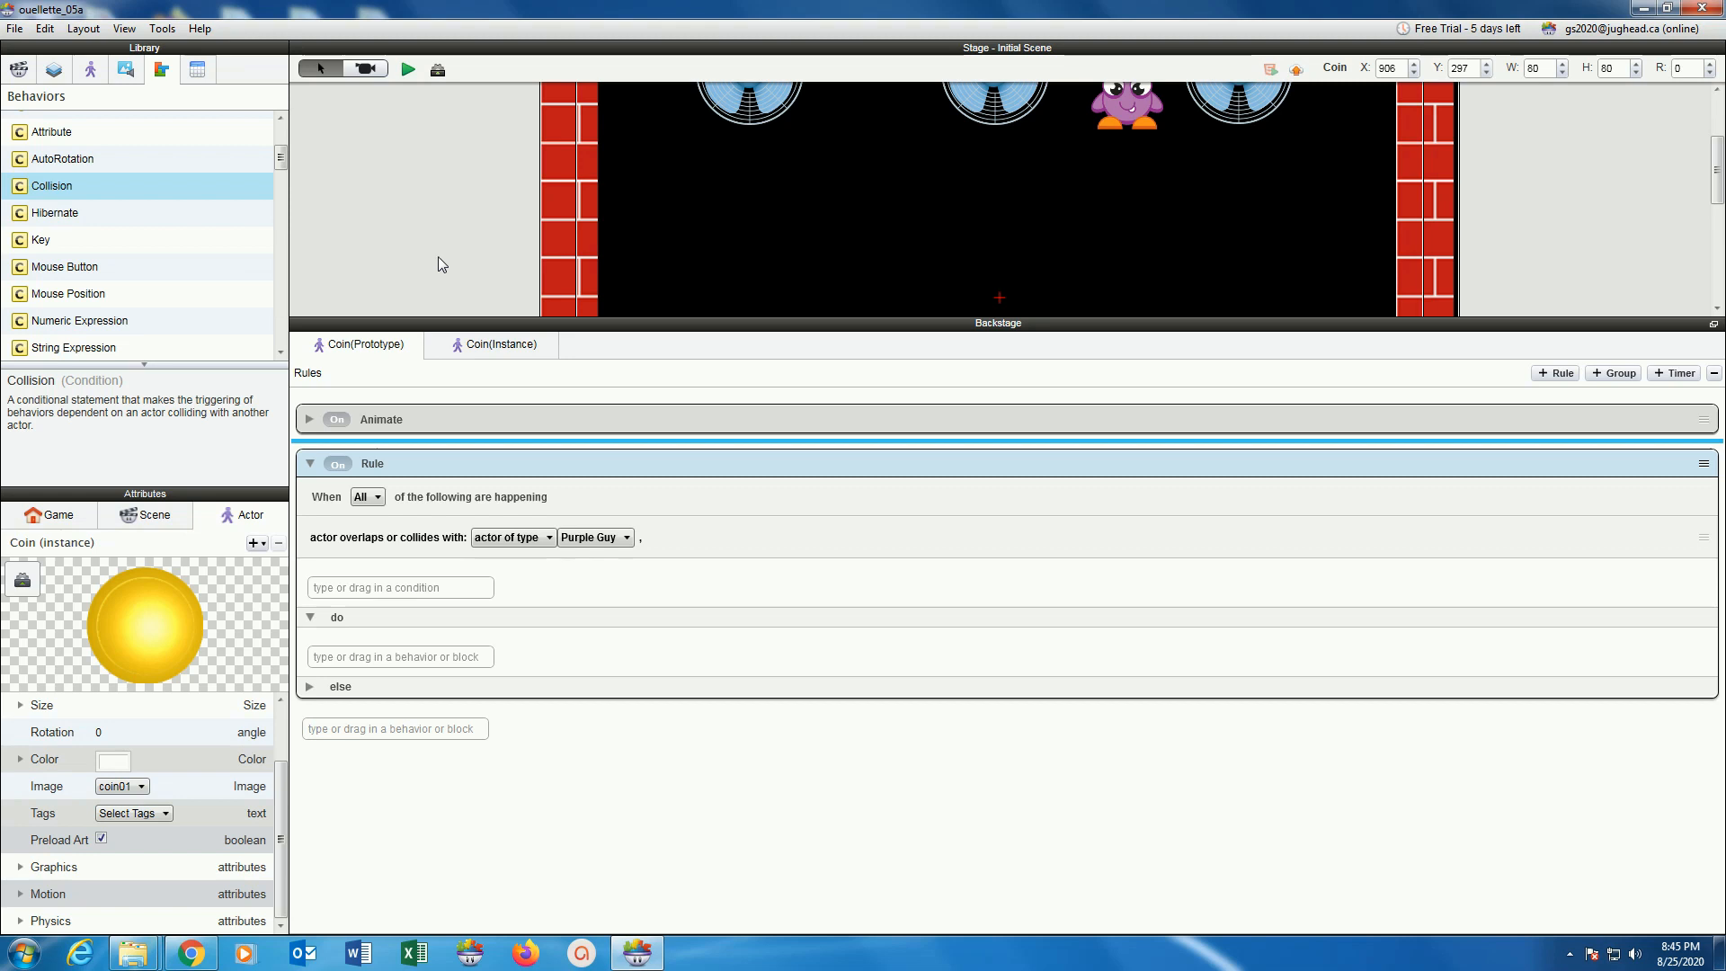
left_click_drag(281, 160, 282, 222)
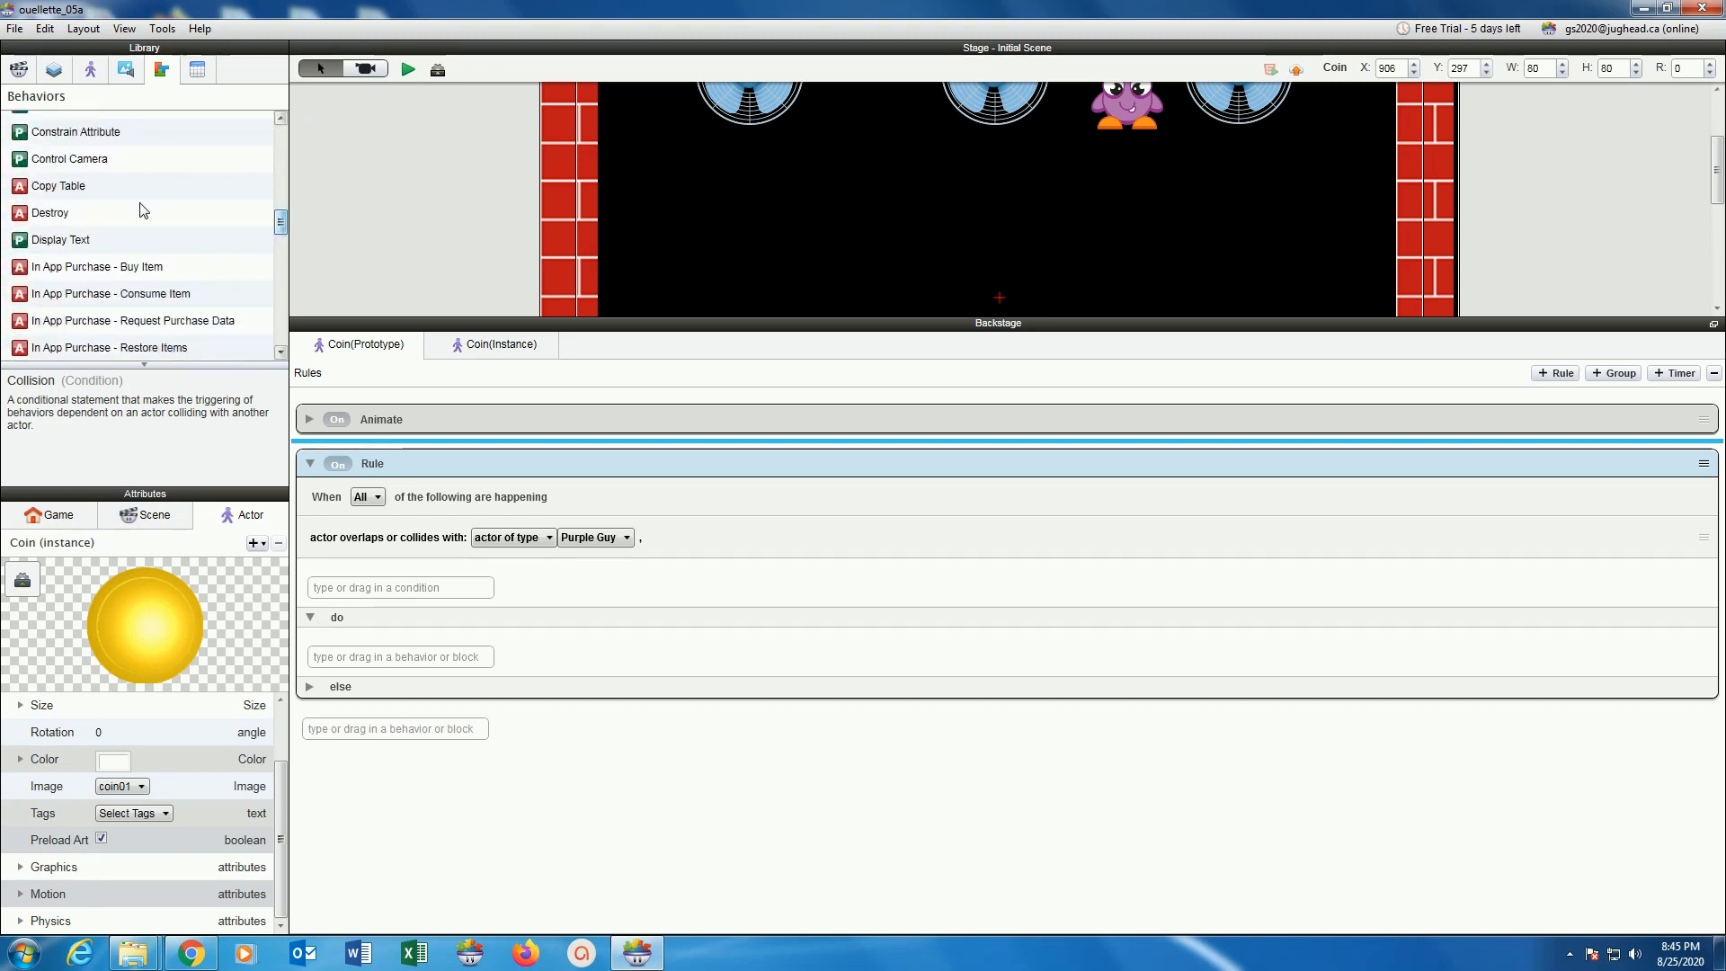
left_click_drag(142, 212, 371, 649)
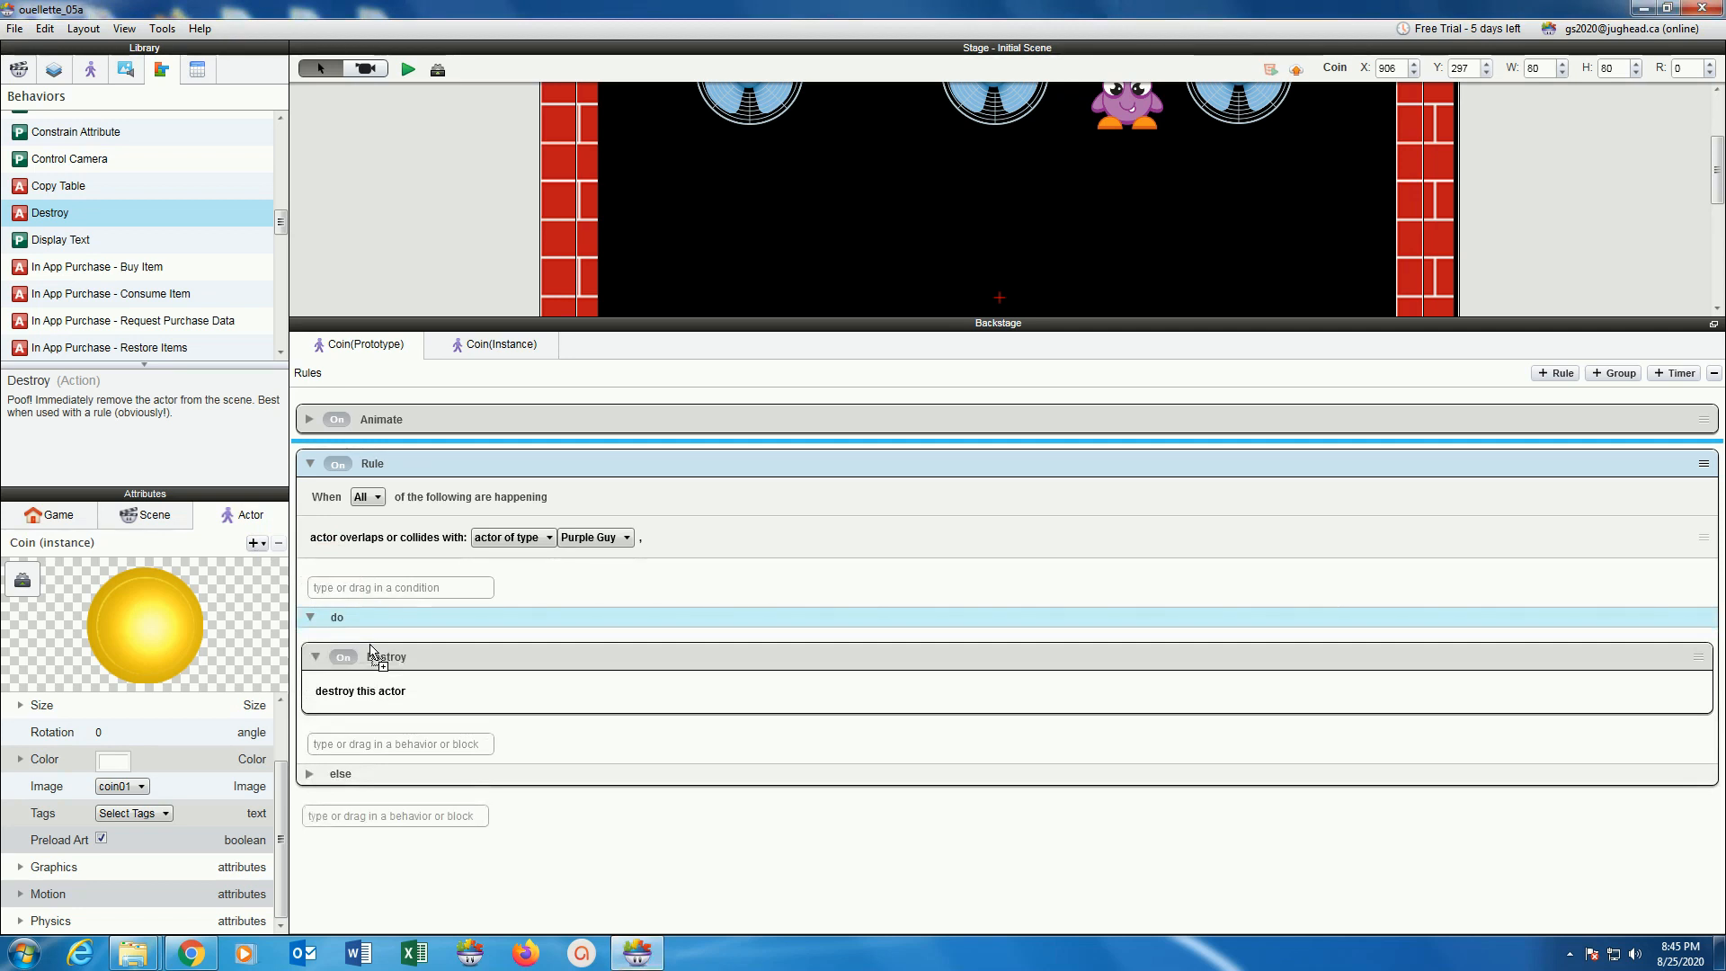
Add a Play Sound behavior above Destroy in the rule's do section, set its sound to smb_coin, and save the project.
scroll(155, 283, "down", 5)
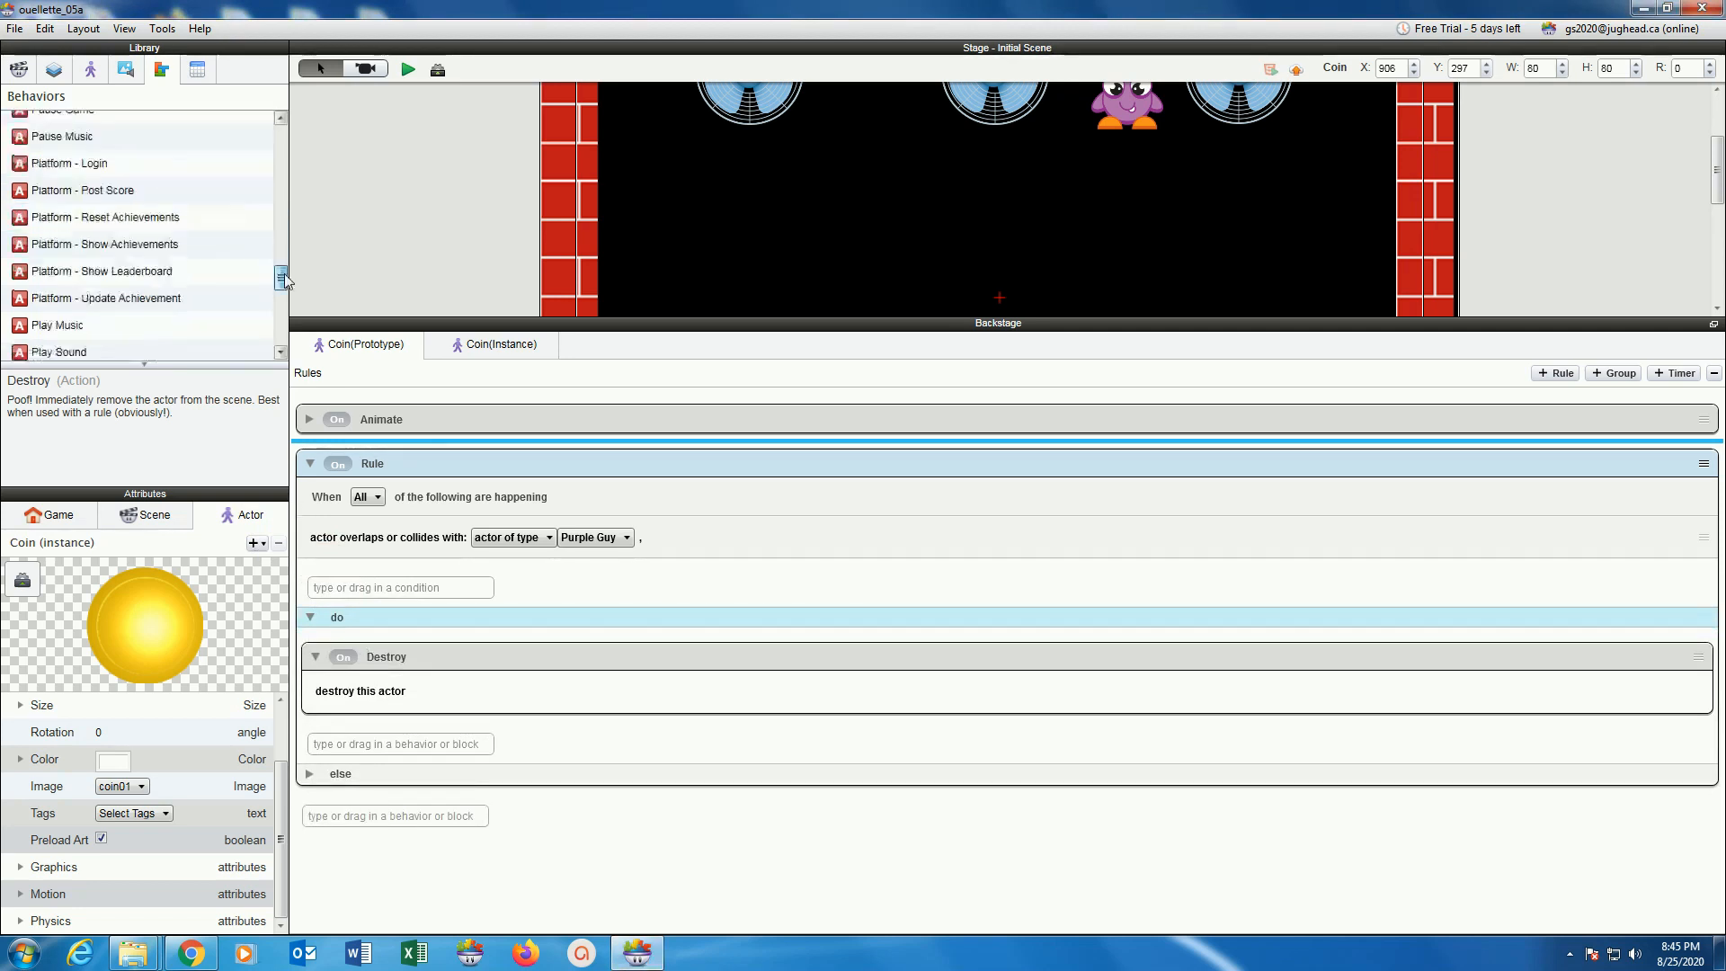
left_click_drag(58, 317, 356, 645)
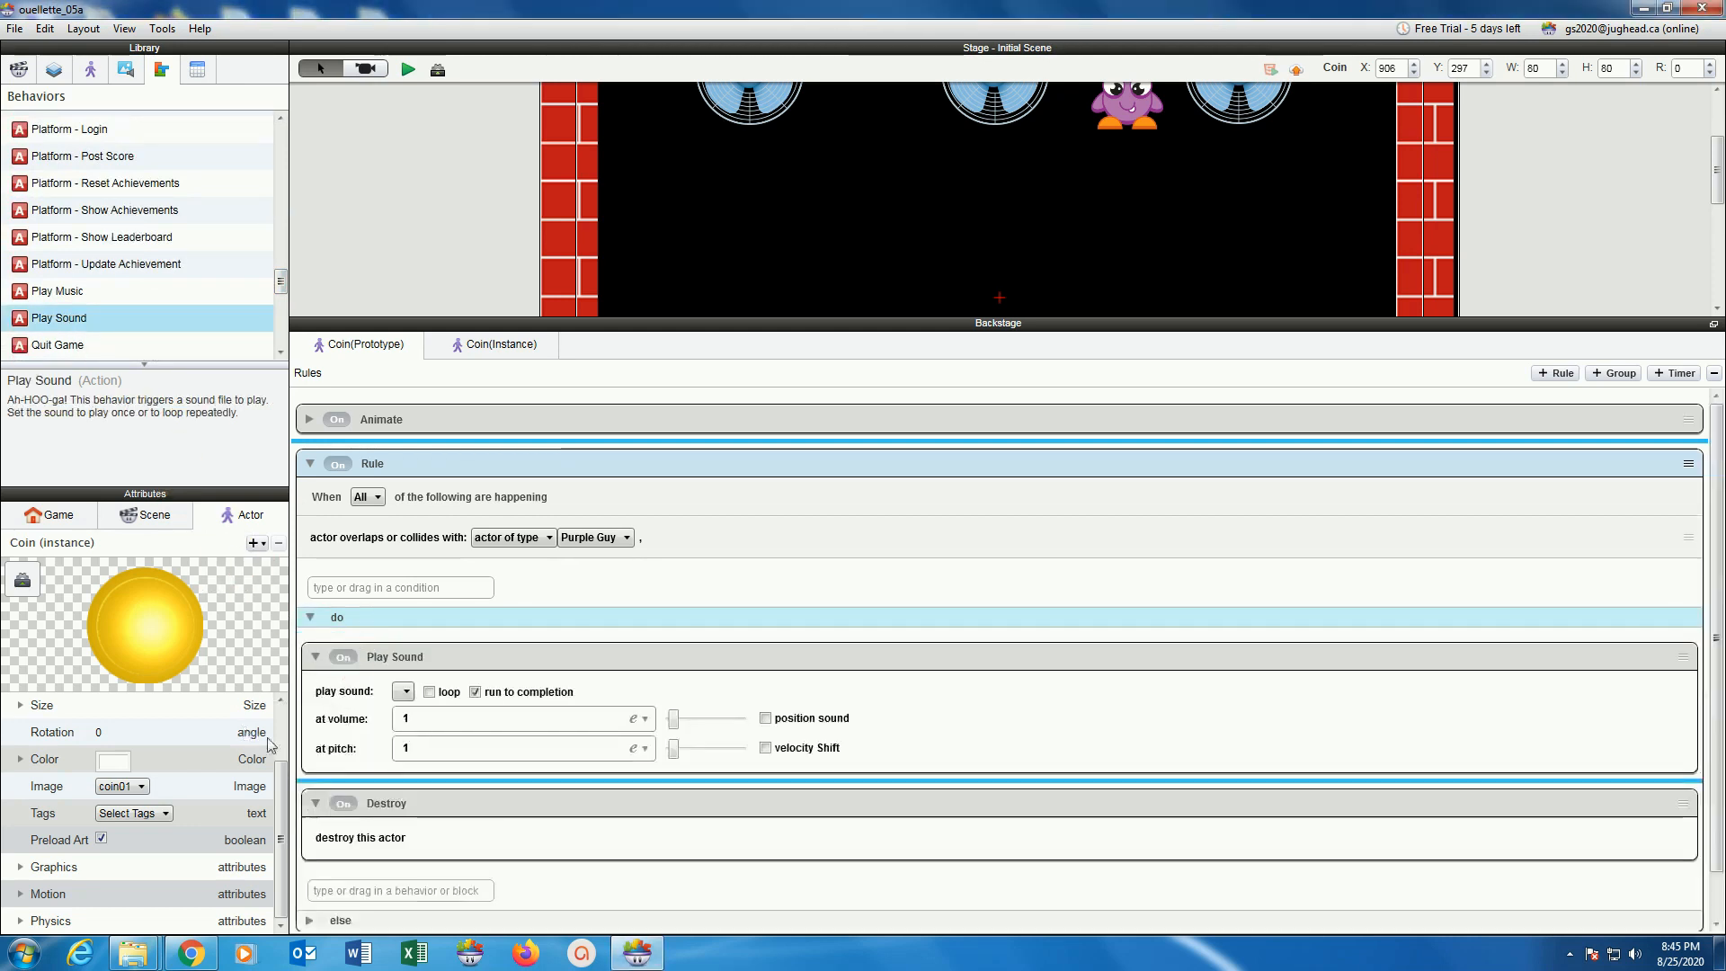
left_click(404, 692)
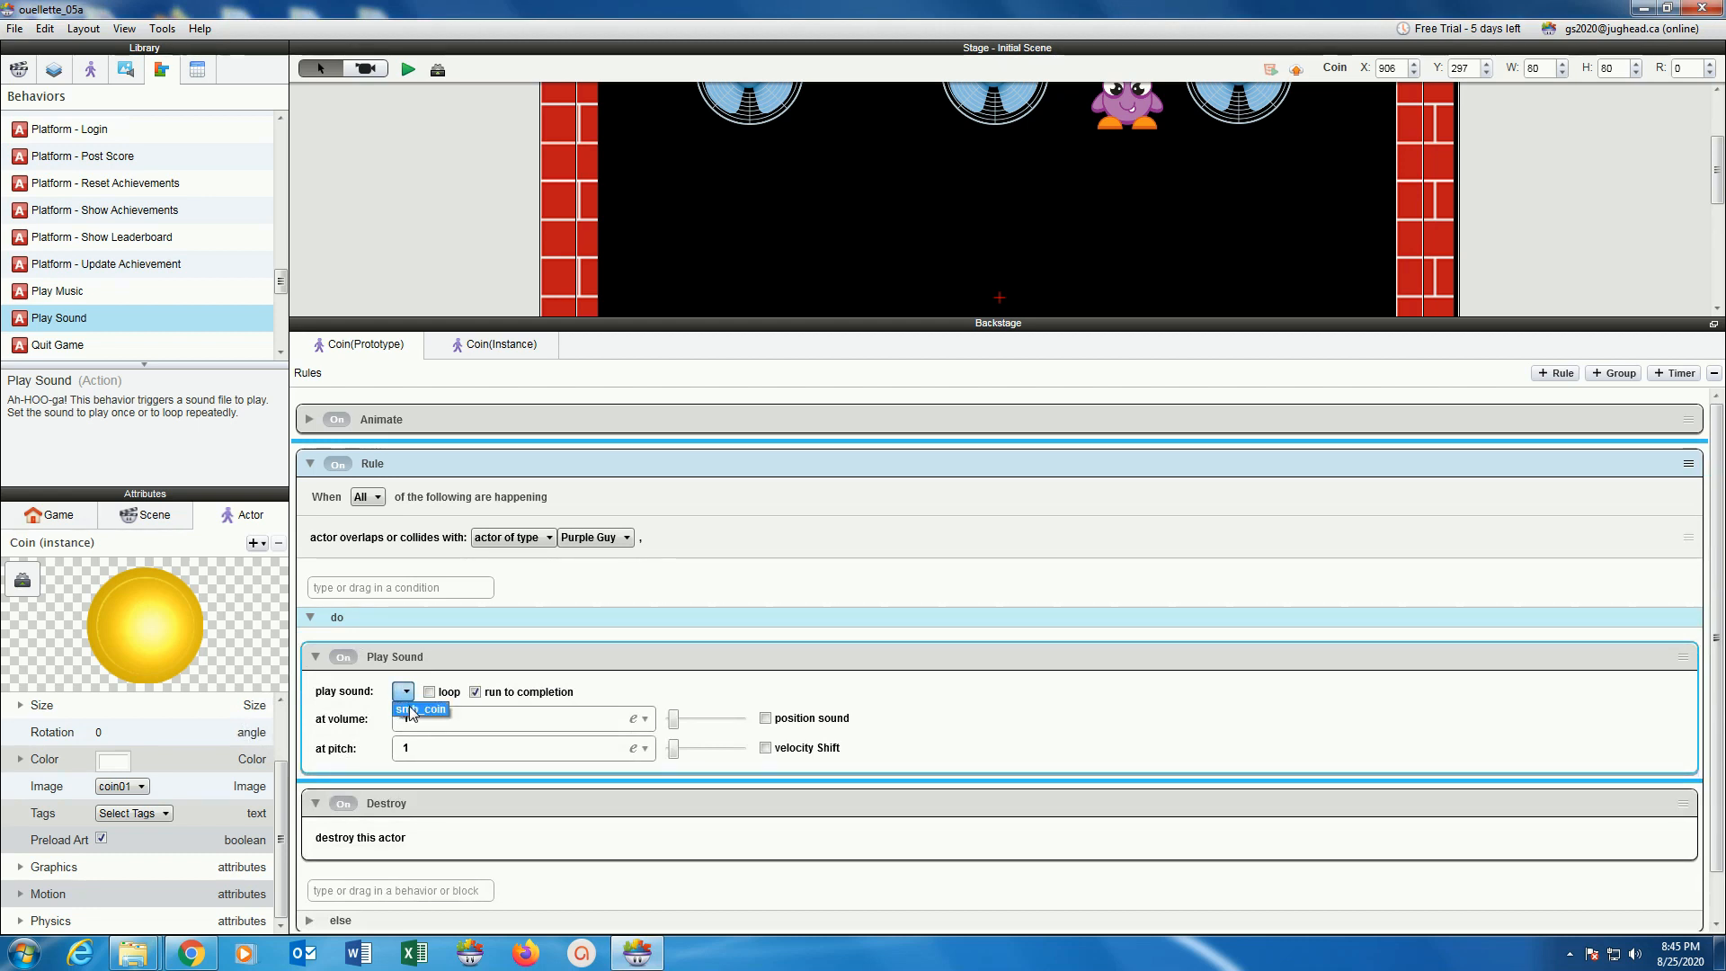
left_click(411, 710)
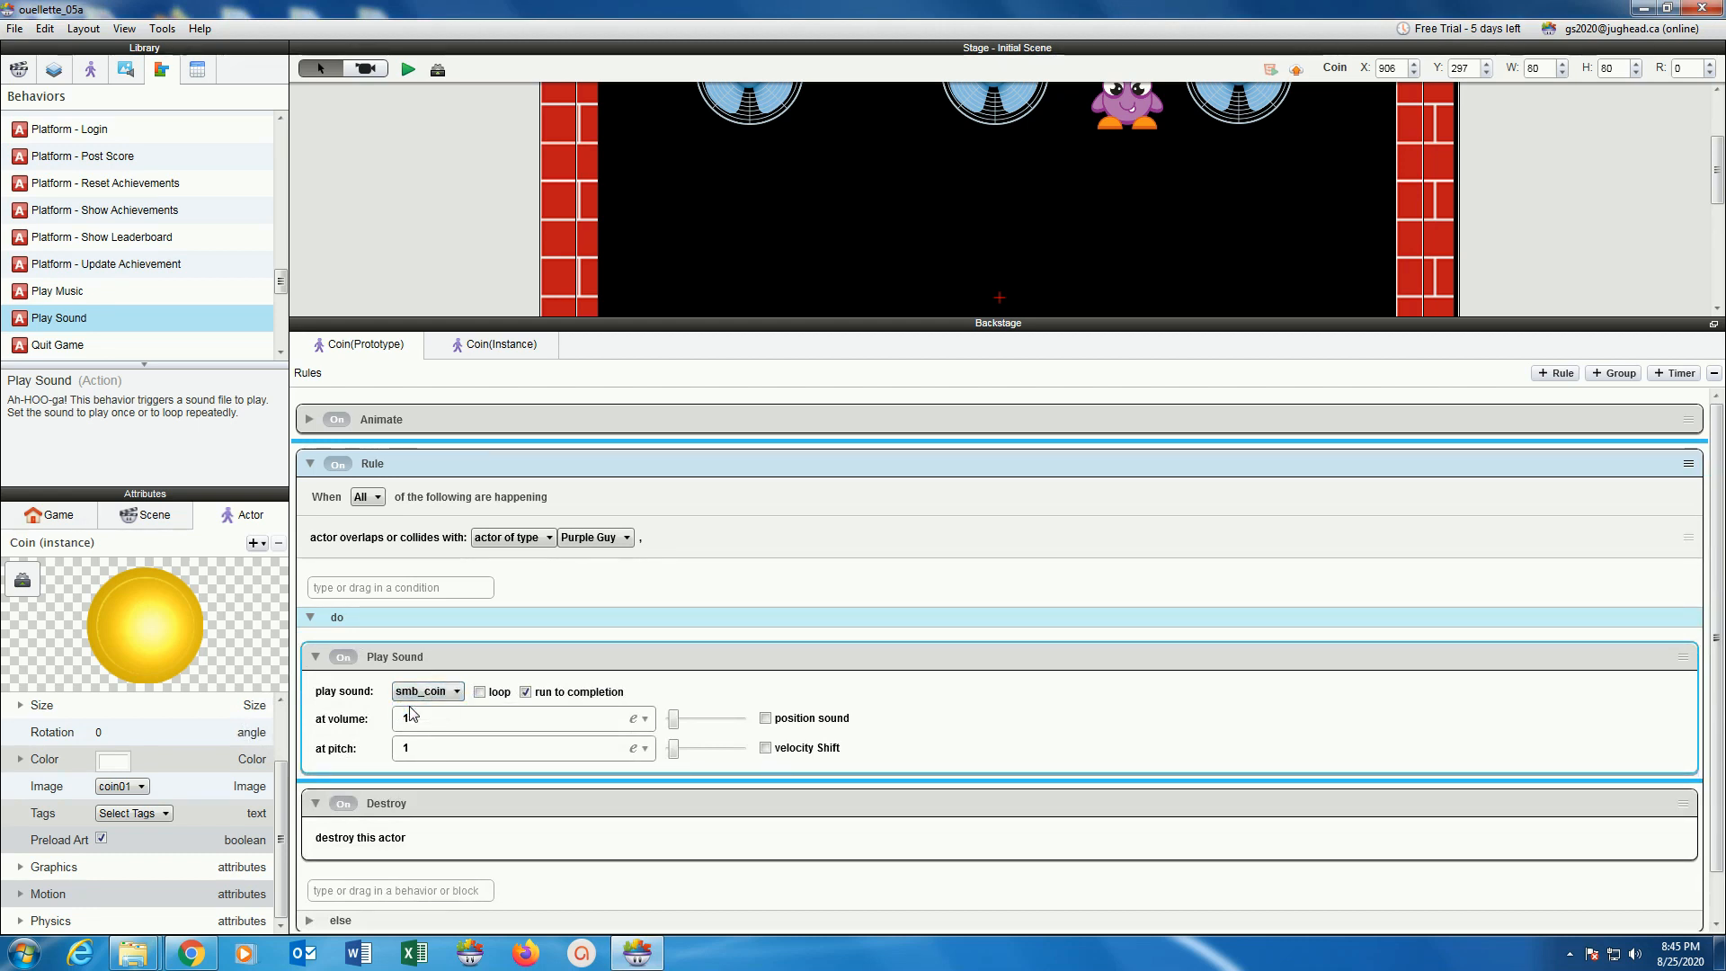
left_click(14, 28)
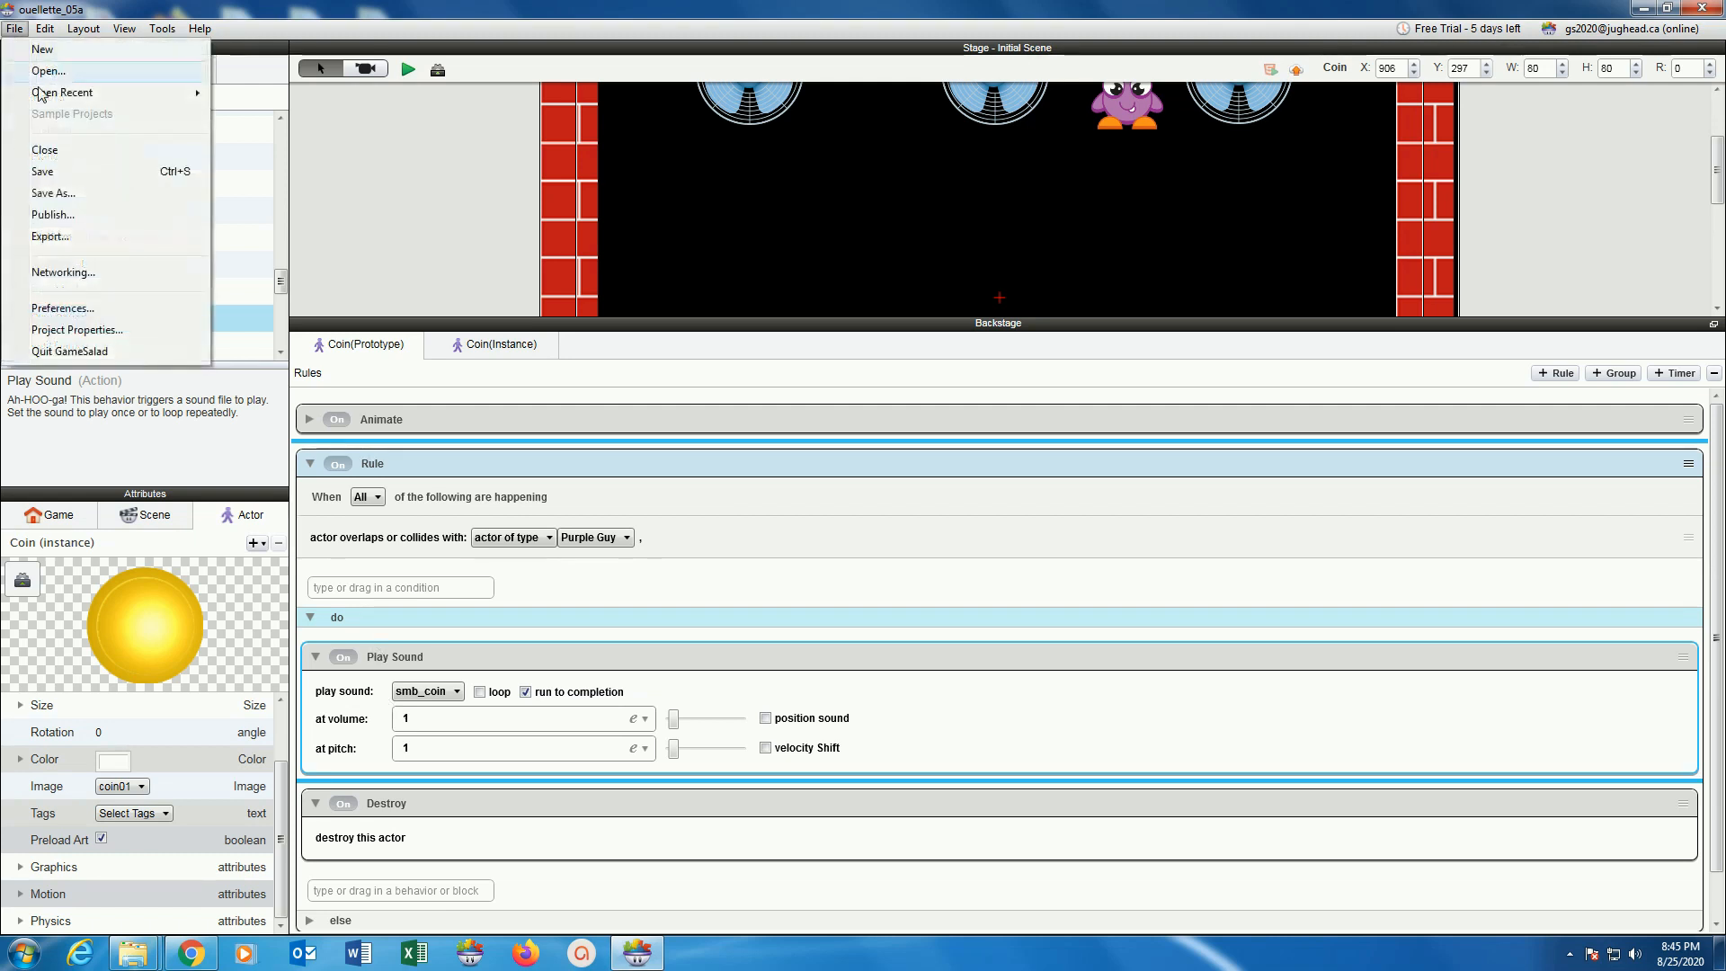
left_click(189, 169)
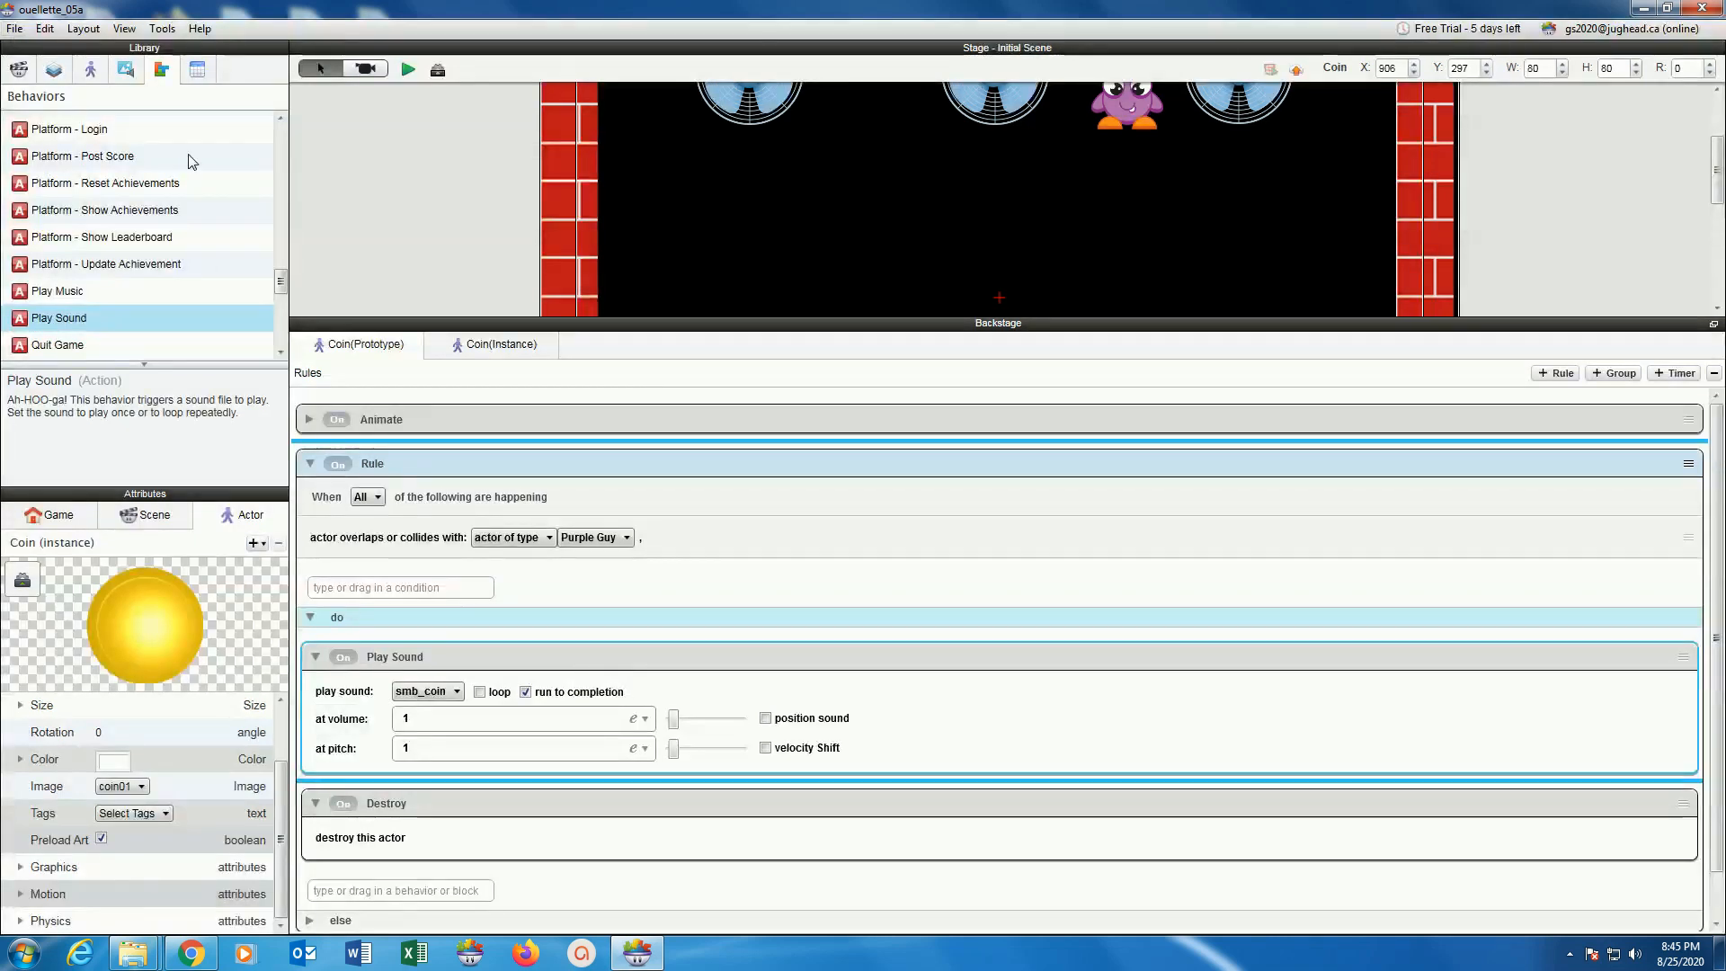
Preview the game and walk Purple Guy left and right across the planks into the Coin to test its collision rule.
left_click(407, 69)
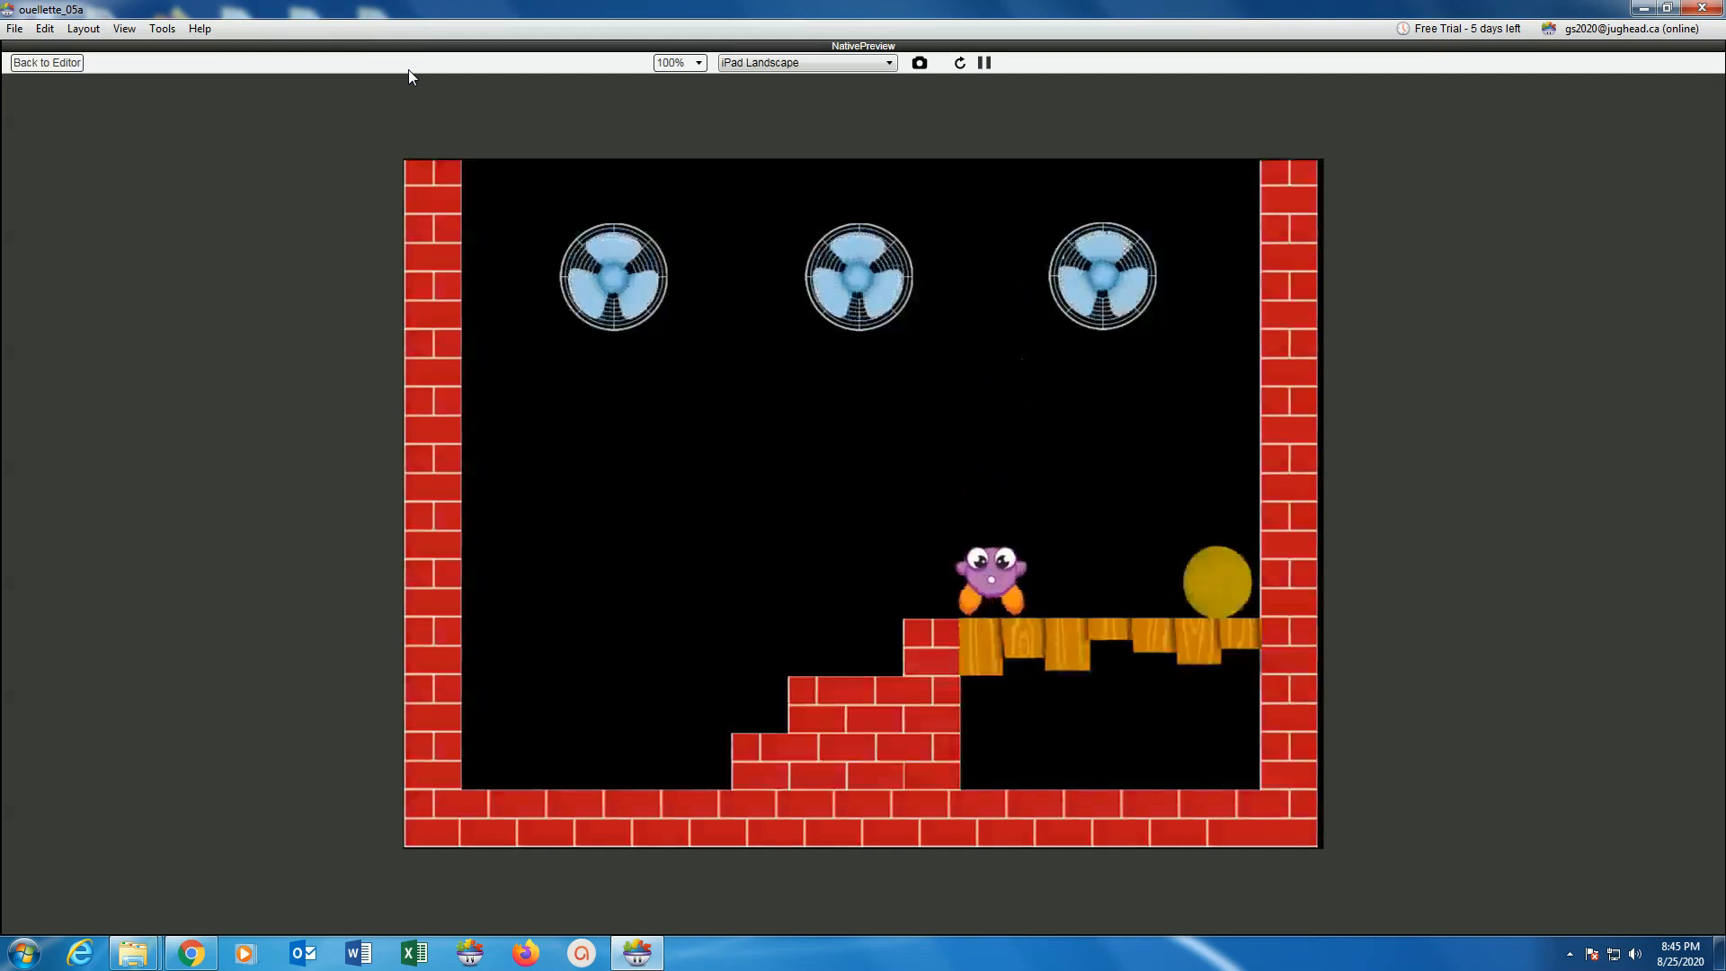
key("Left")
key("Right")
key("Left")
key("Left")
key("Right")
key("Right")
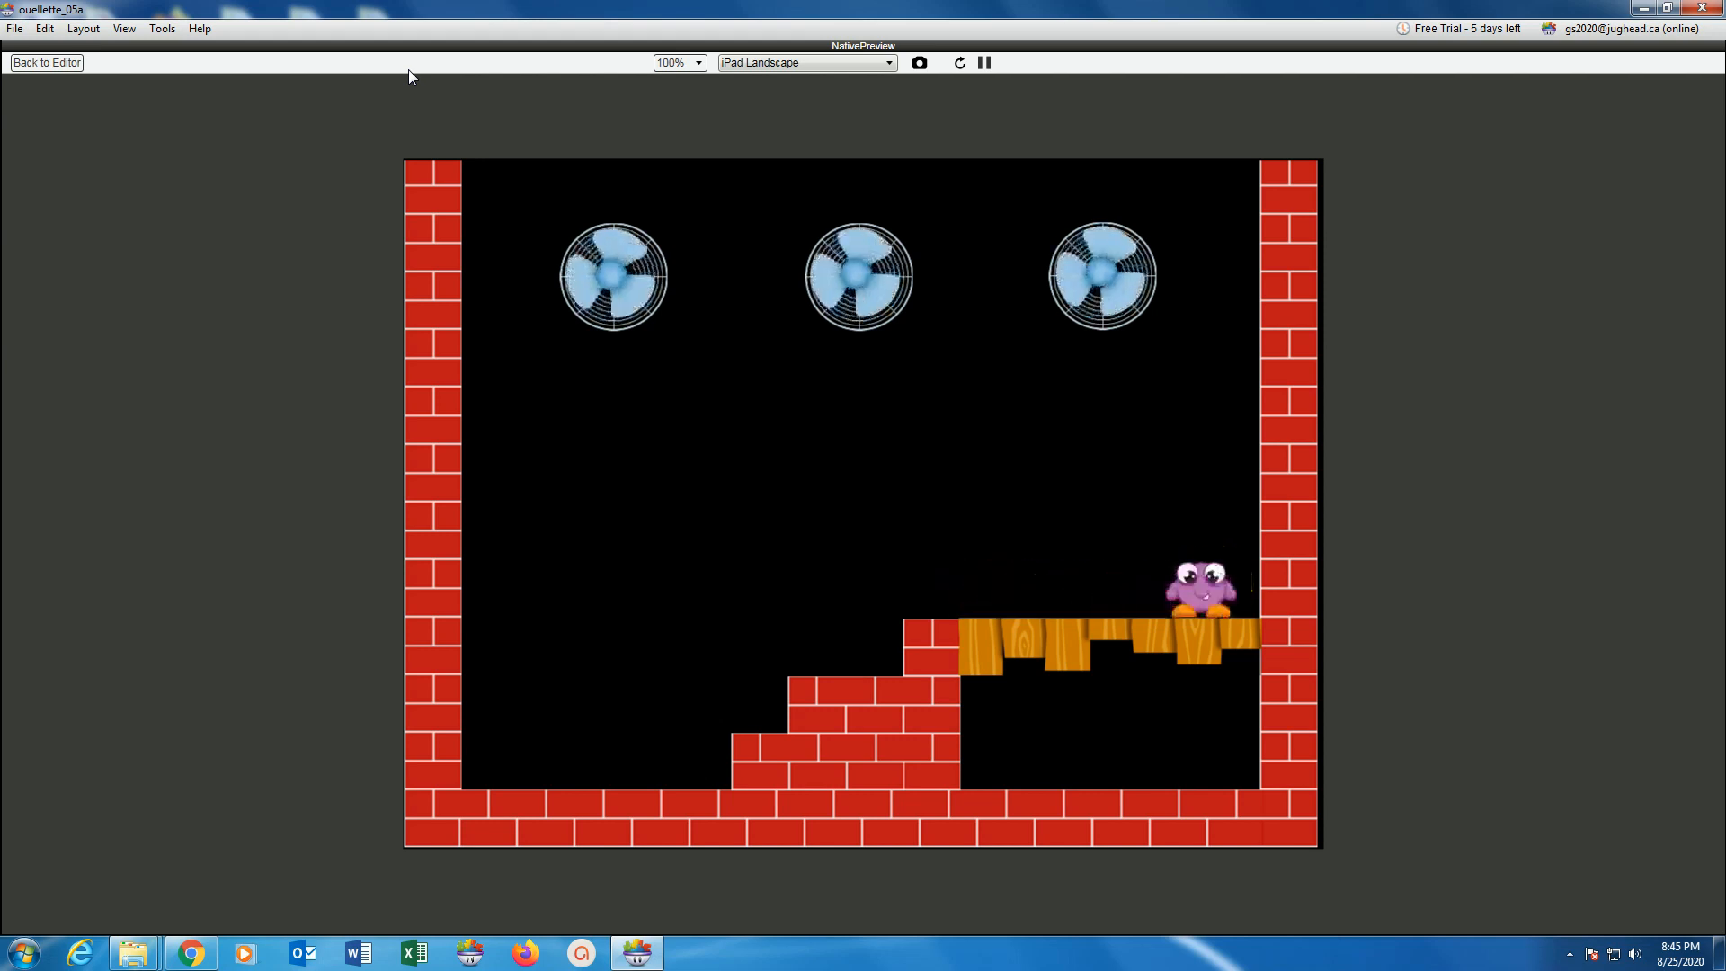
key("Left")
Restart the preview, walk Purple Guy right to the Coin, and walk him back left down the brick steps.
left_click(959, 63)
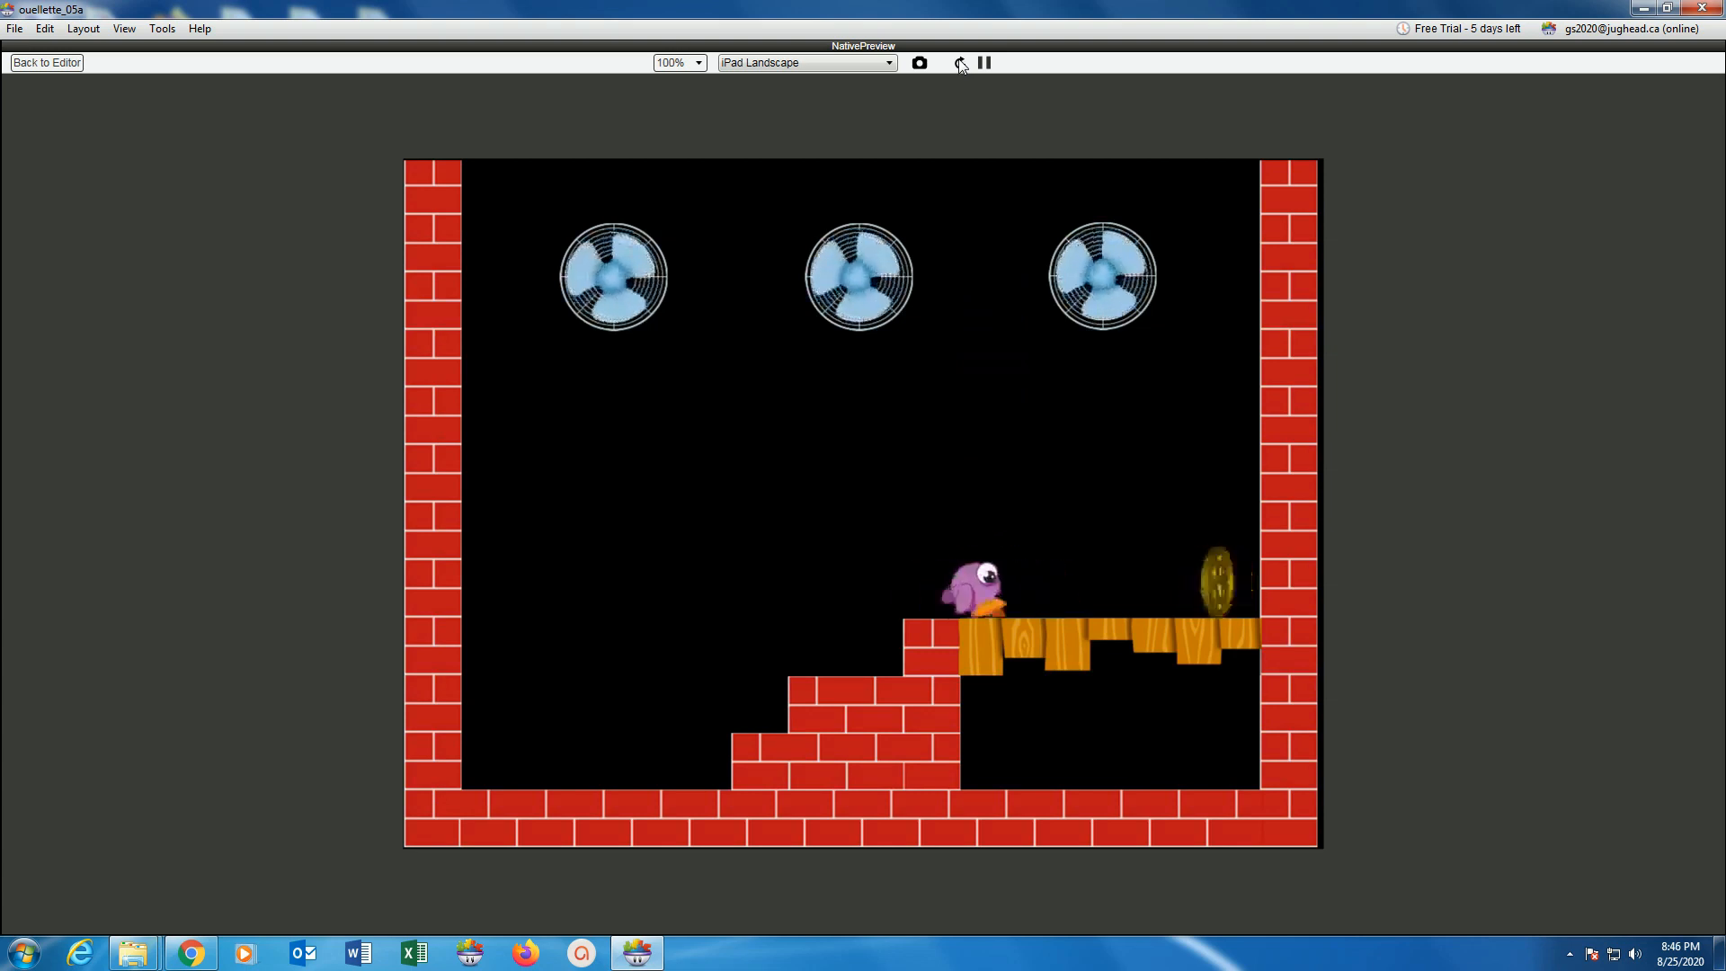
key("Right")
key("Left")
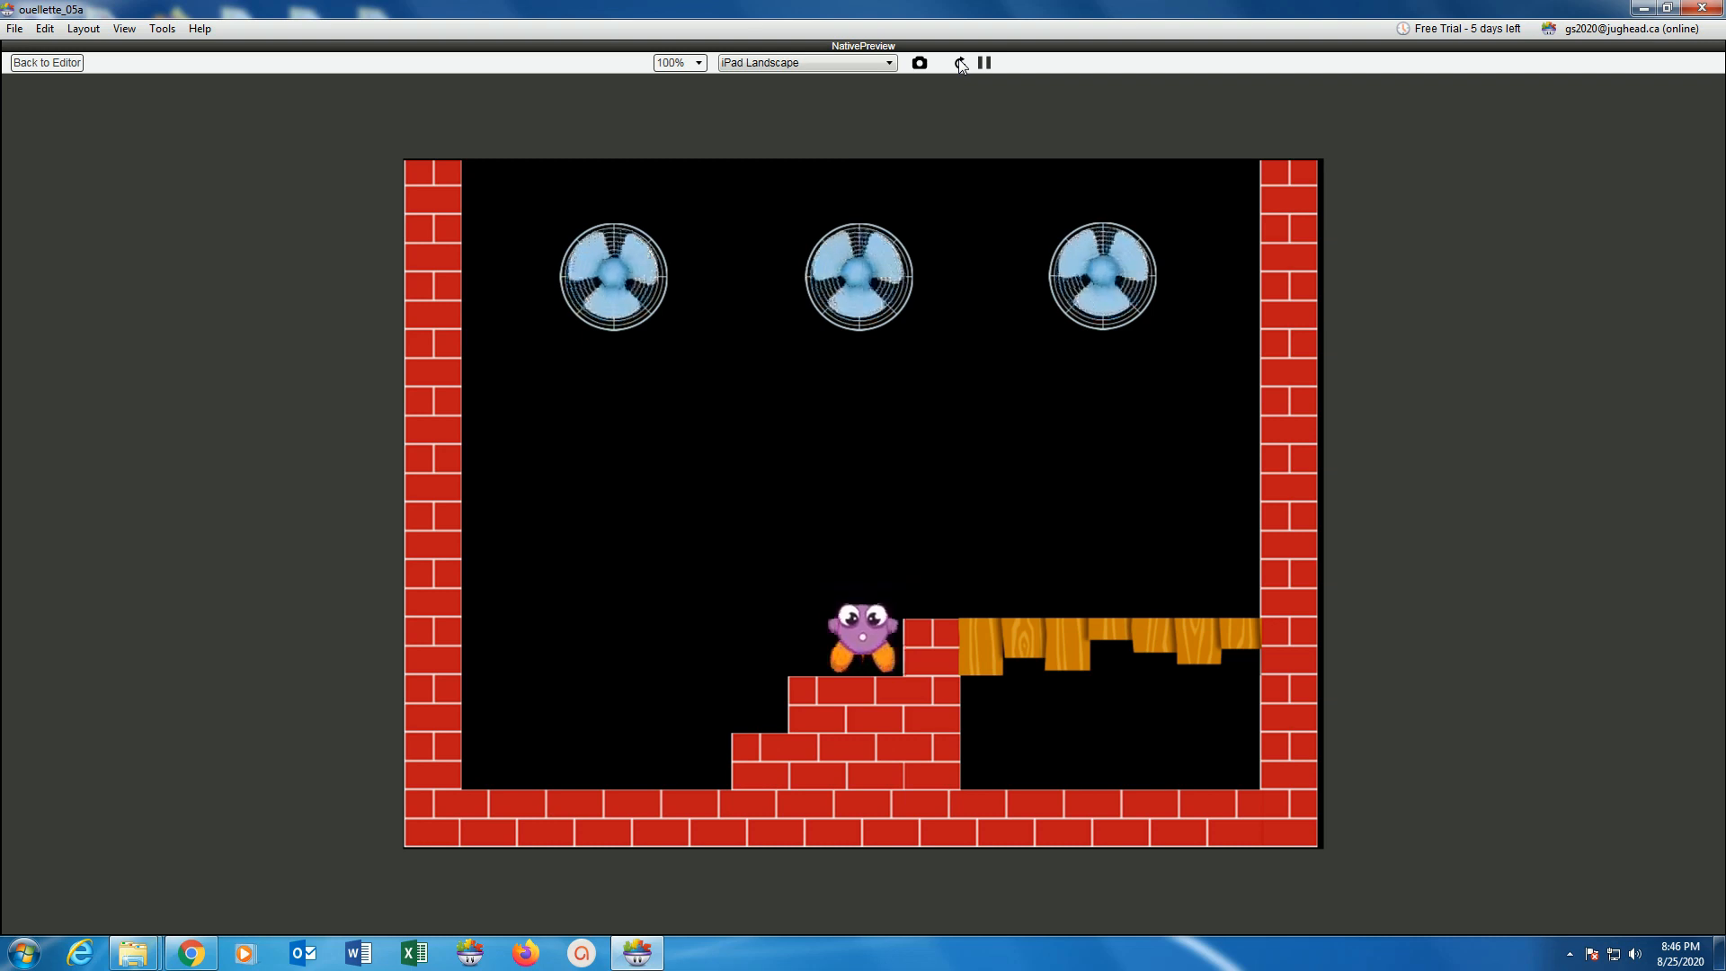
Walk Purple Guy down the remaining brick steps onto the floor to test his falling and left-right movement.
key("Left")
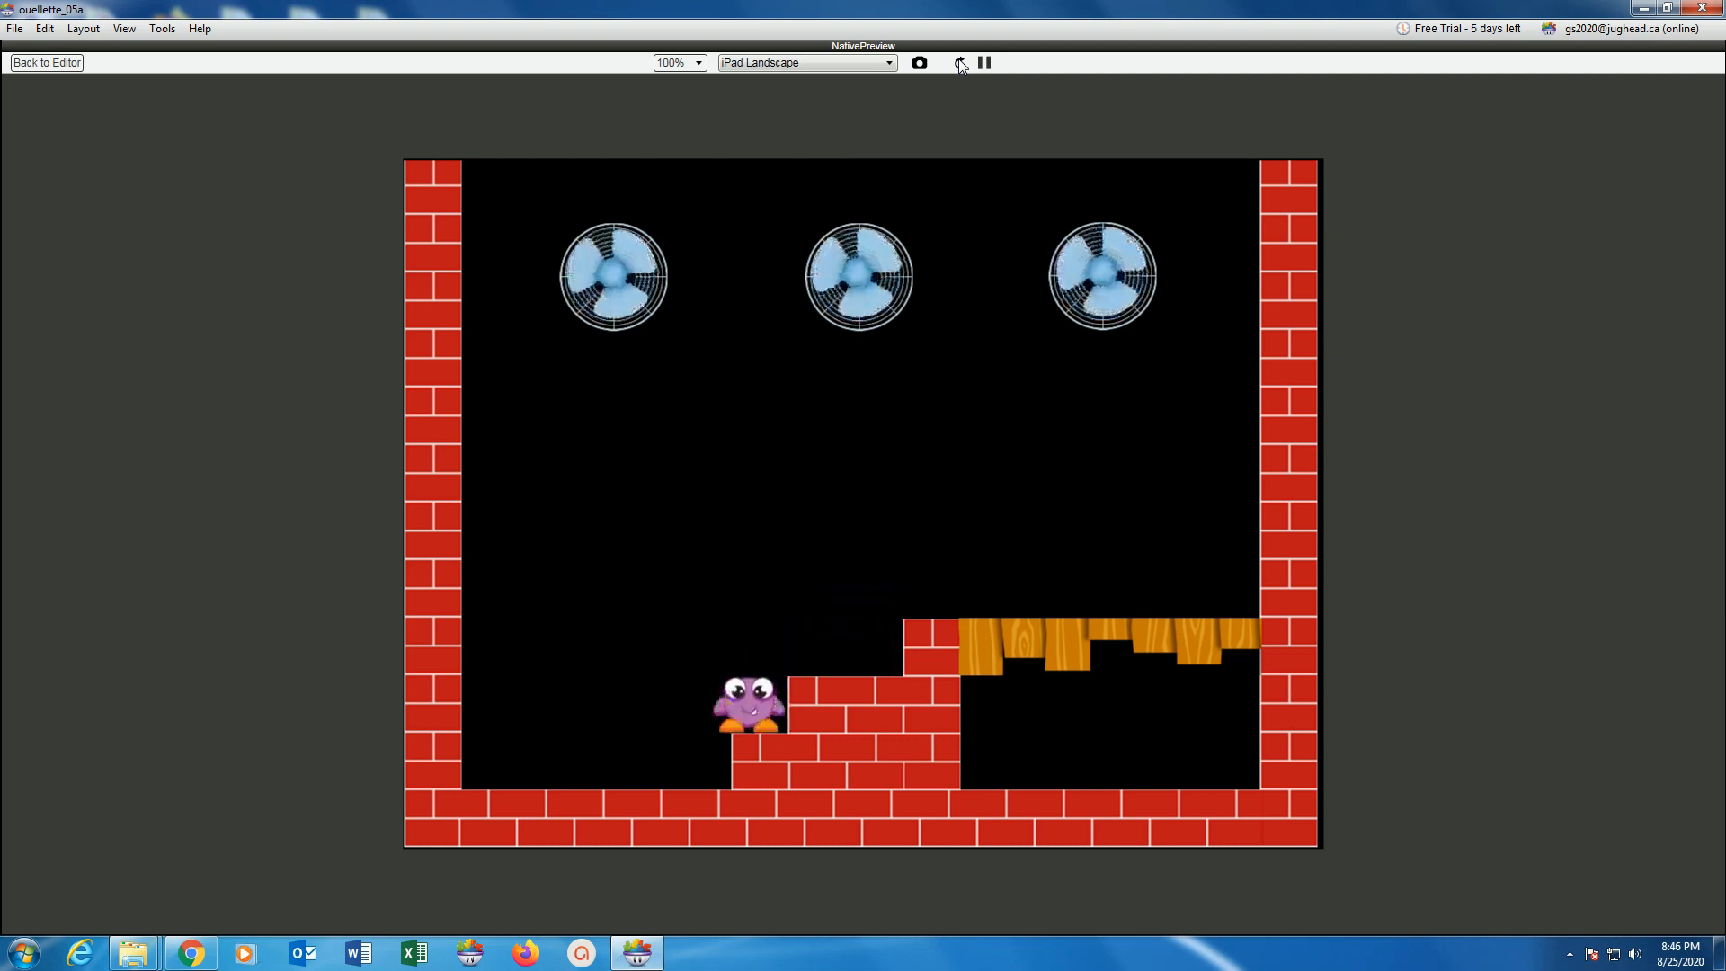
key("Left")
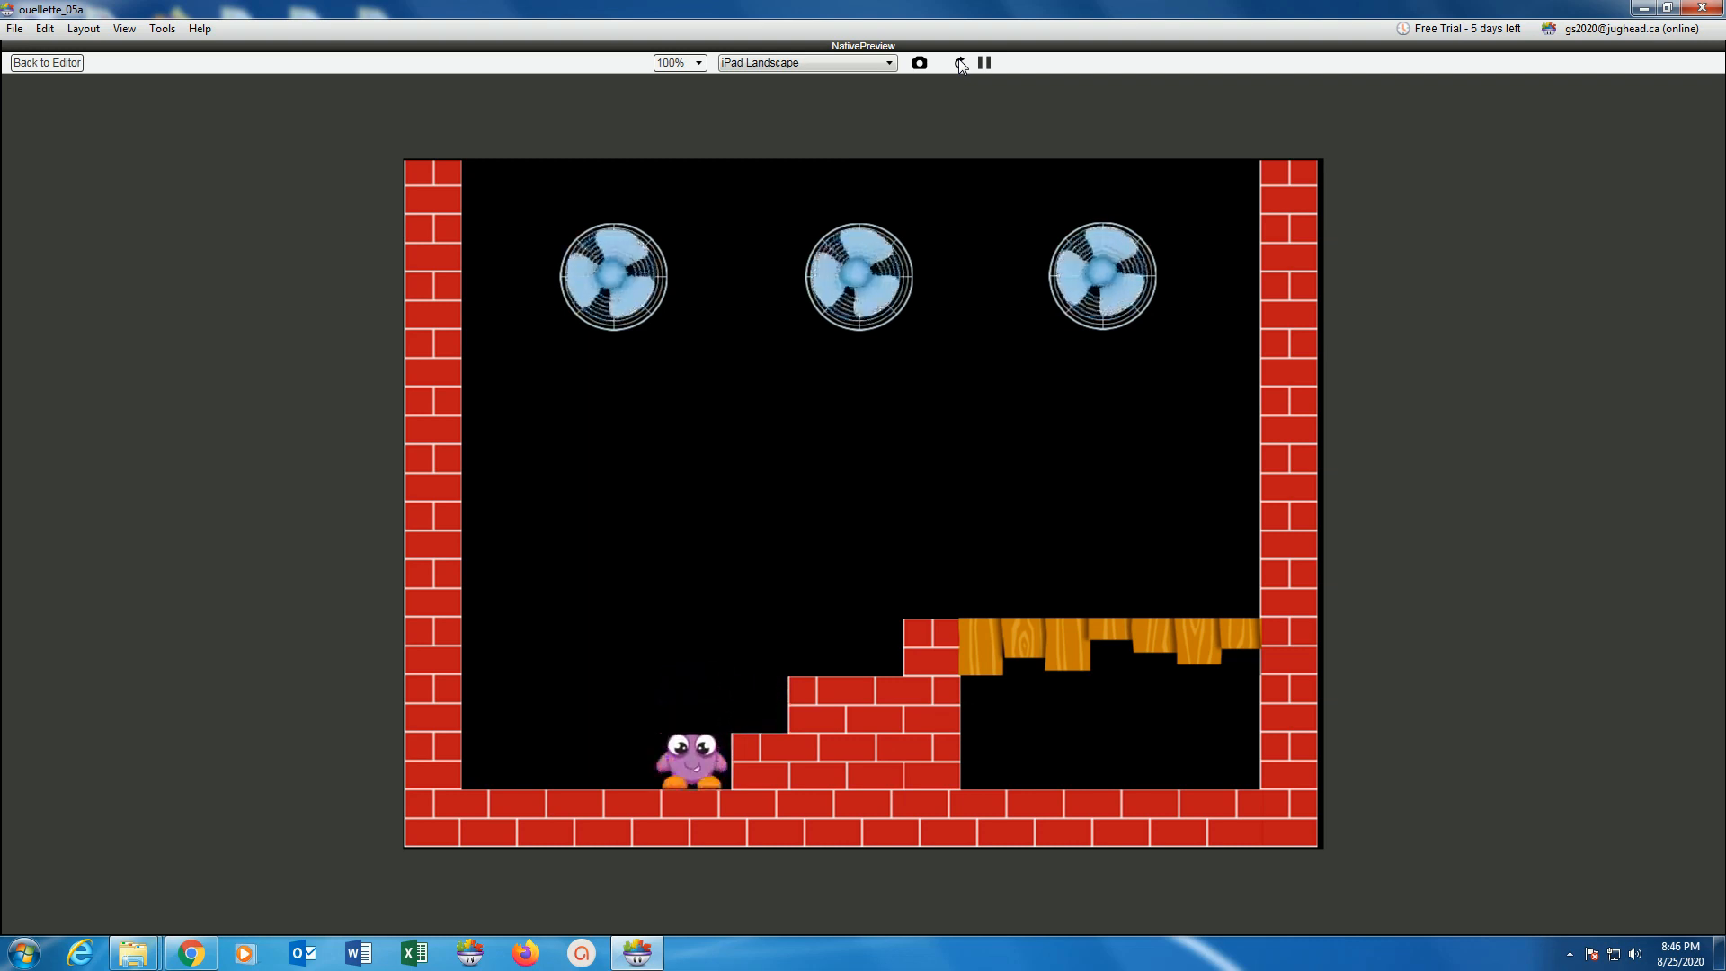
key("Left")
key("Right")
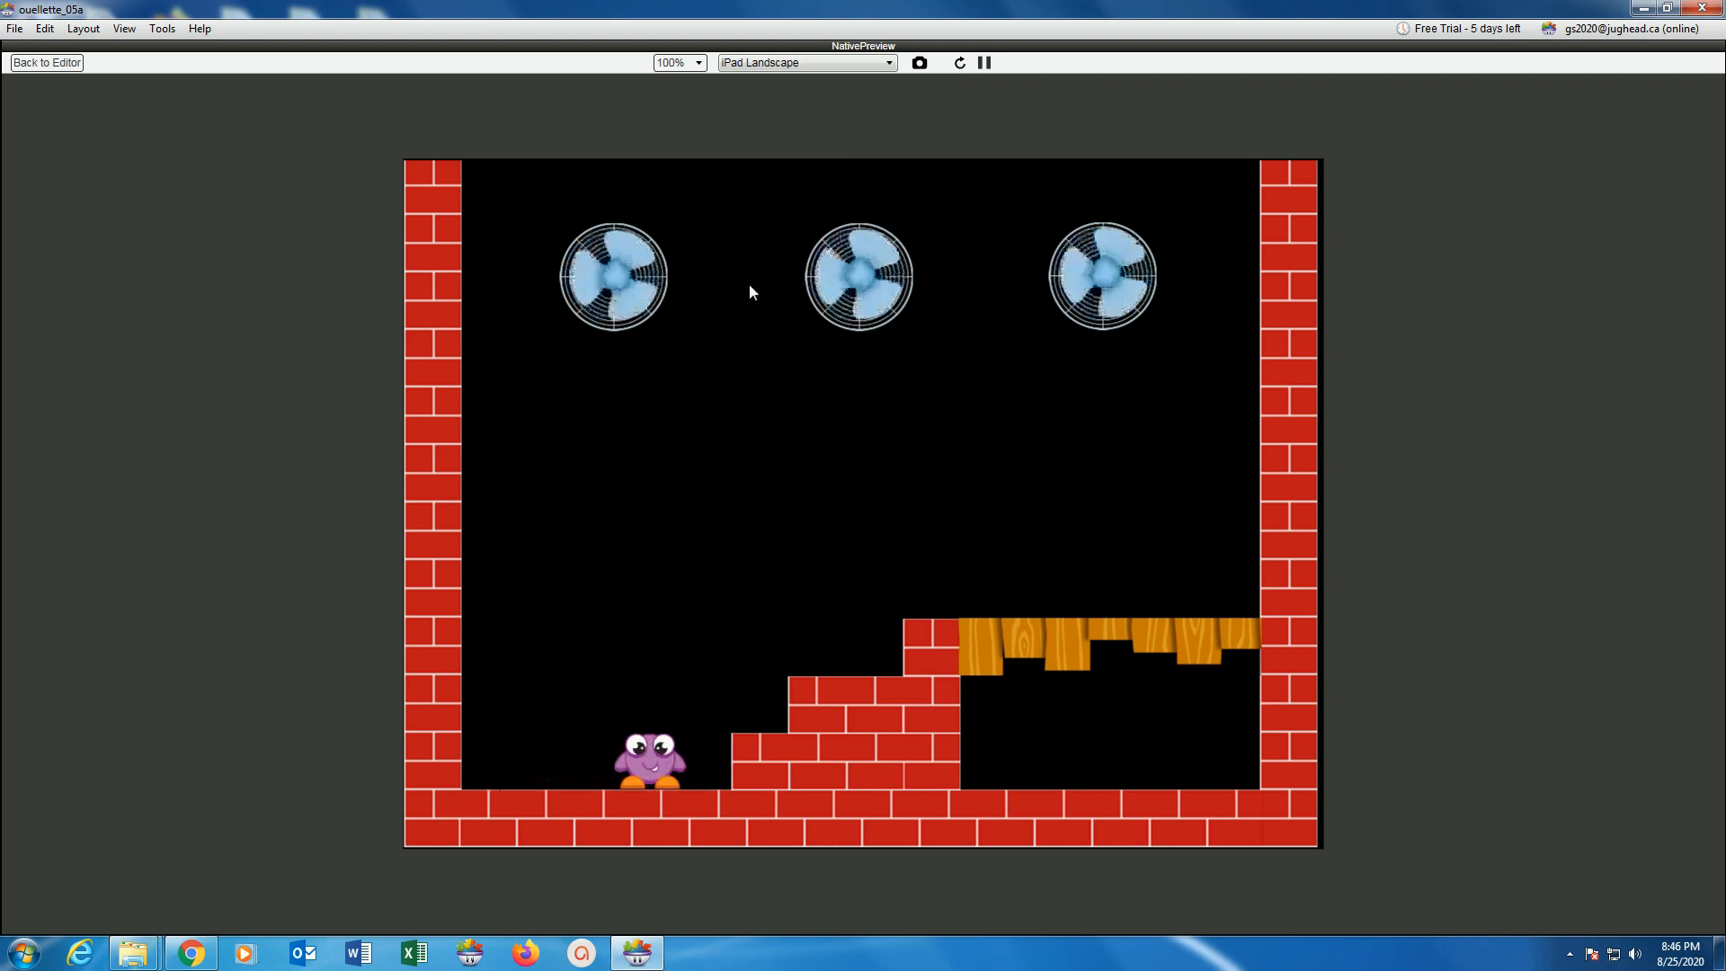
Restart the preview, walk Purple Guy across the planks into the Coin and back to the brick steps, and return to the editor.
left_click(960, 63)
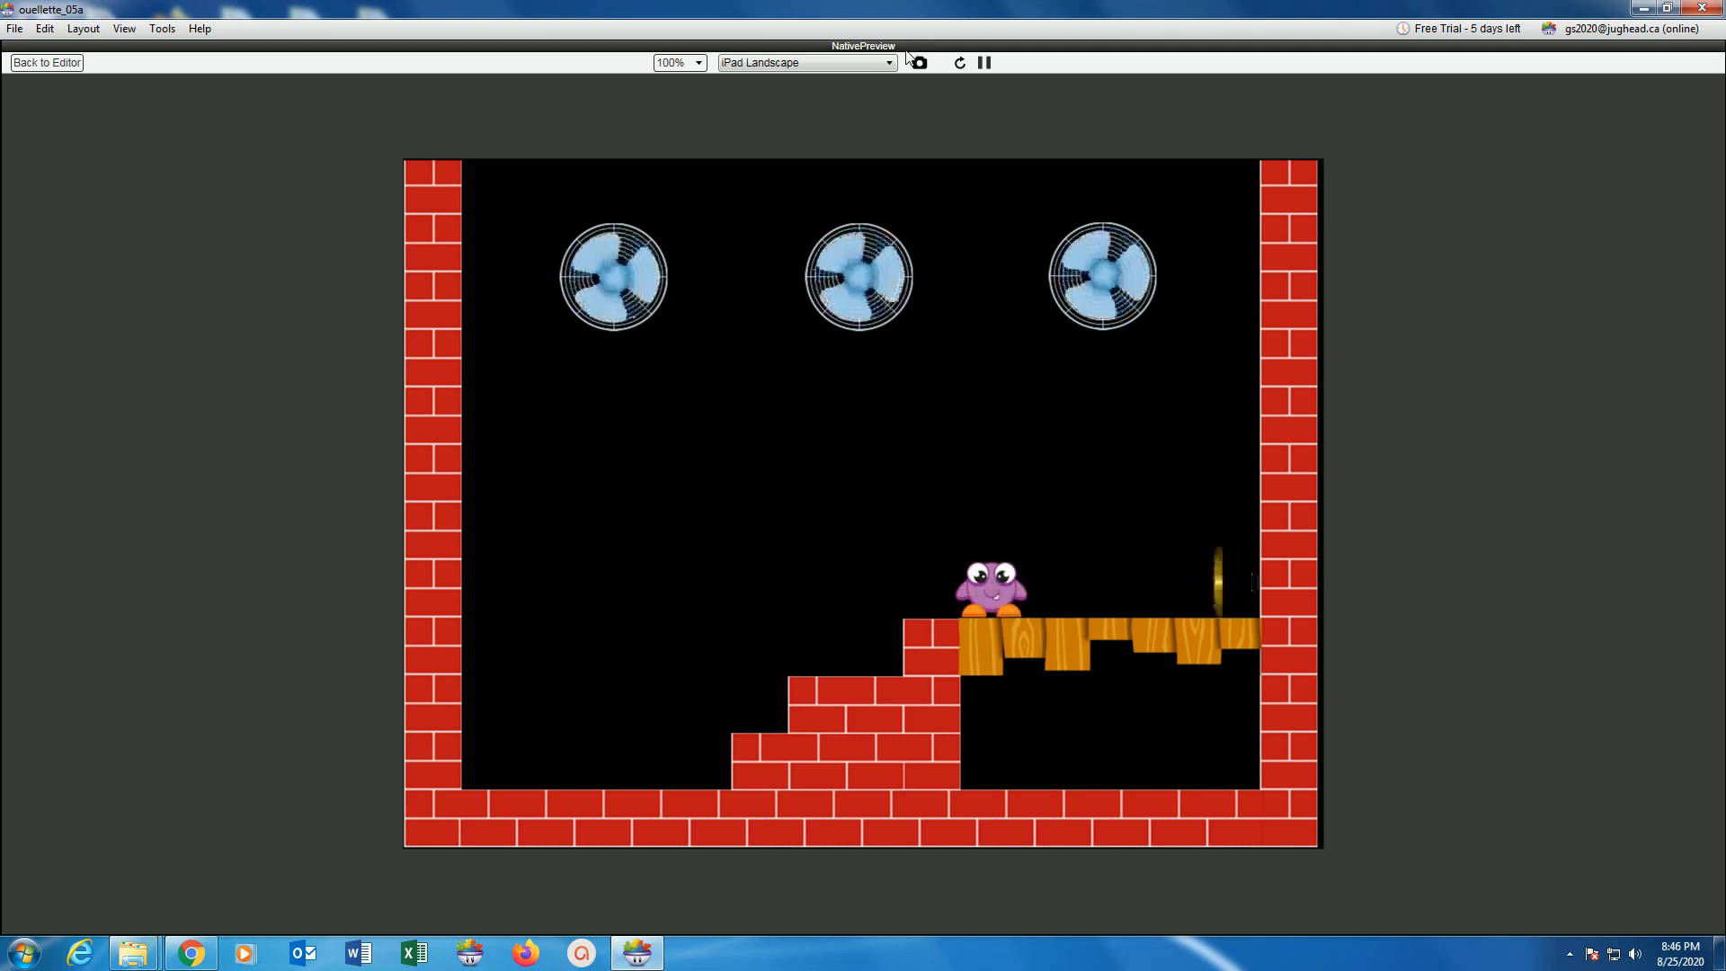
key("Right")
key("Left")
key("Right")
key("Right")
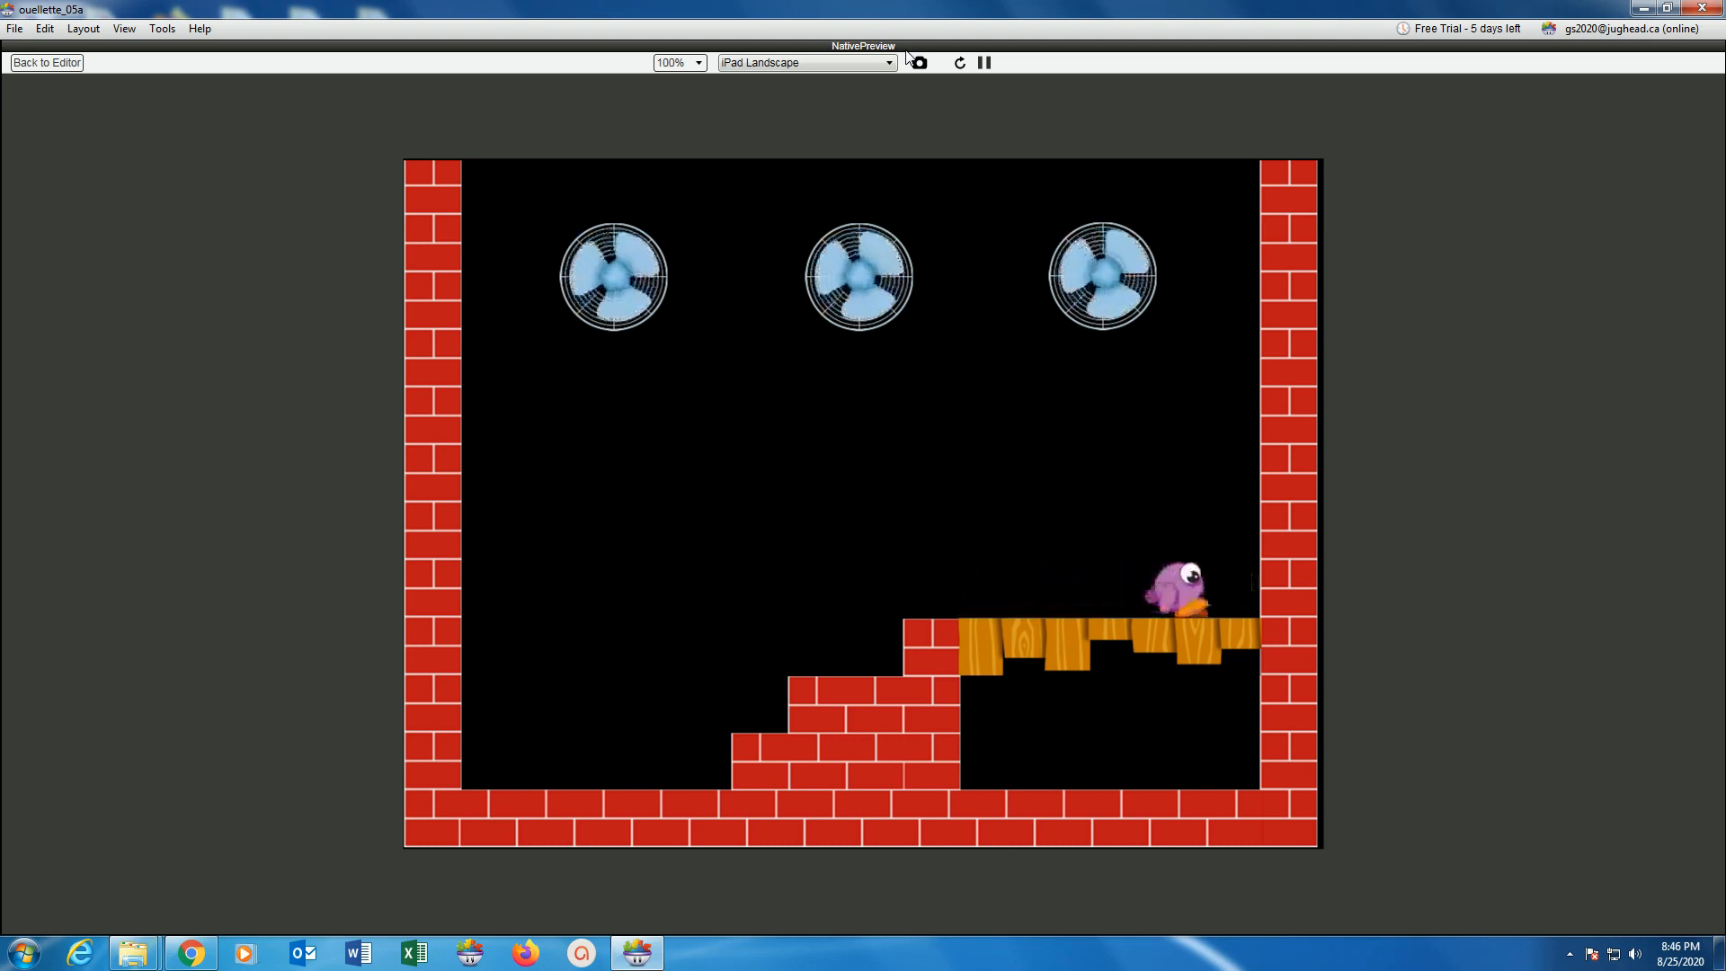
key("Left")
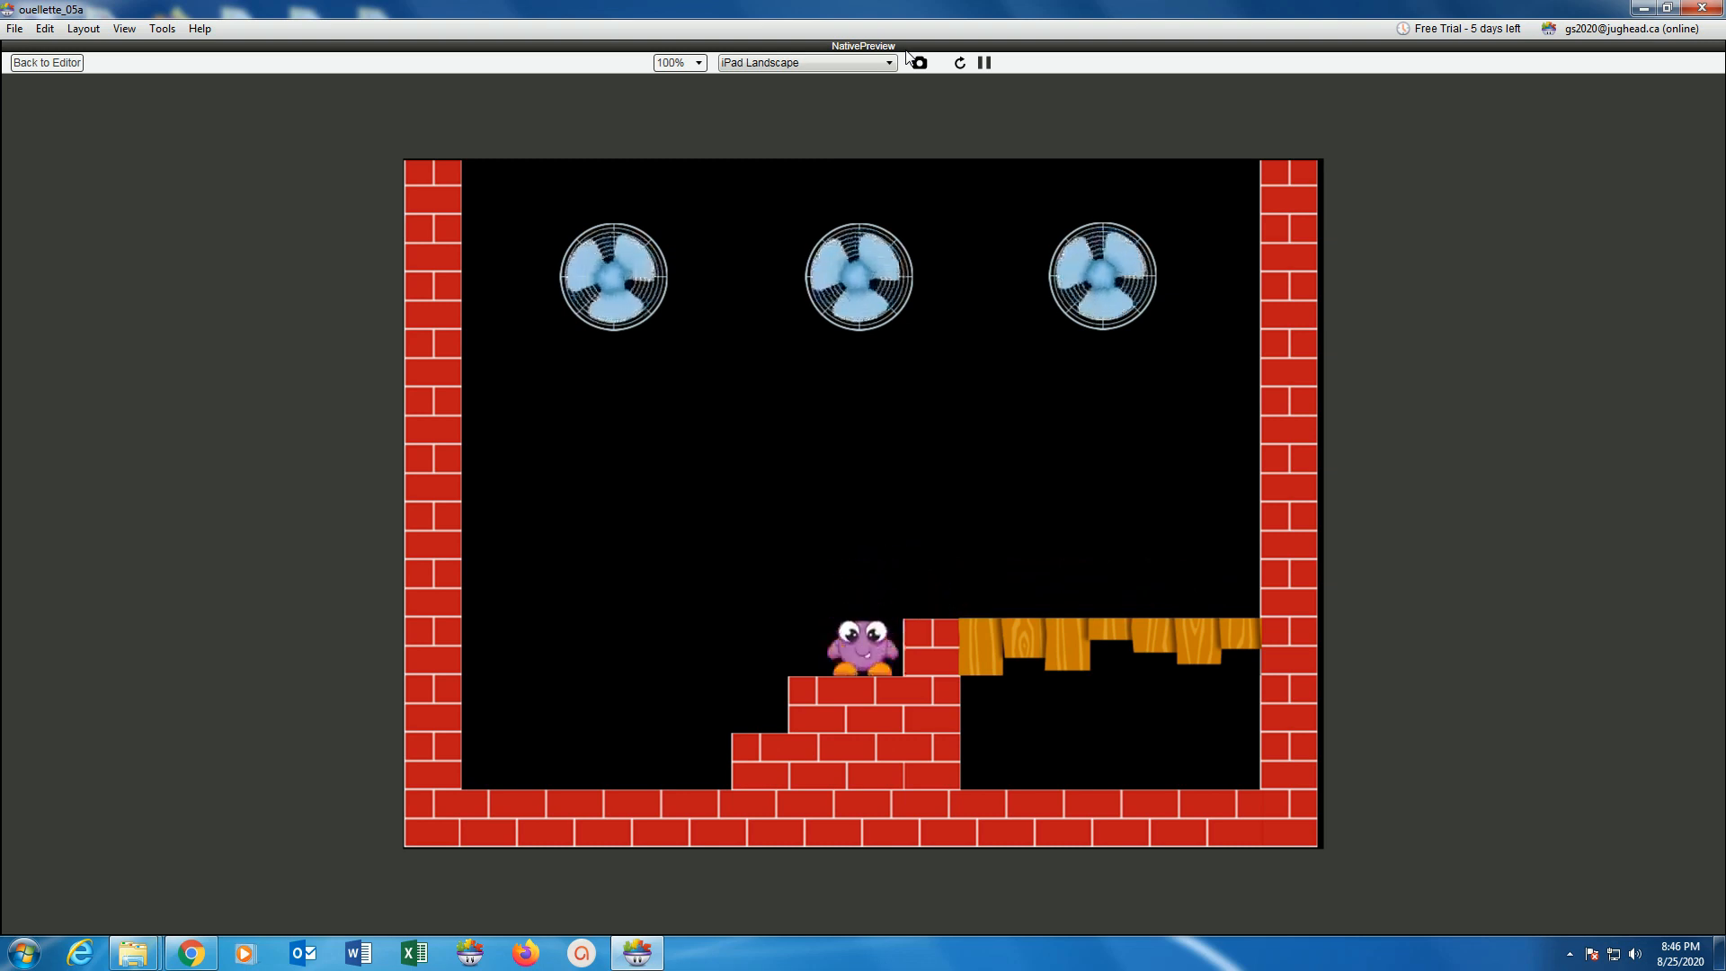
left_click(46, 62)
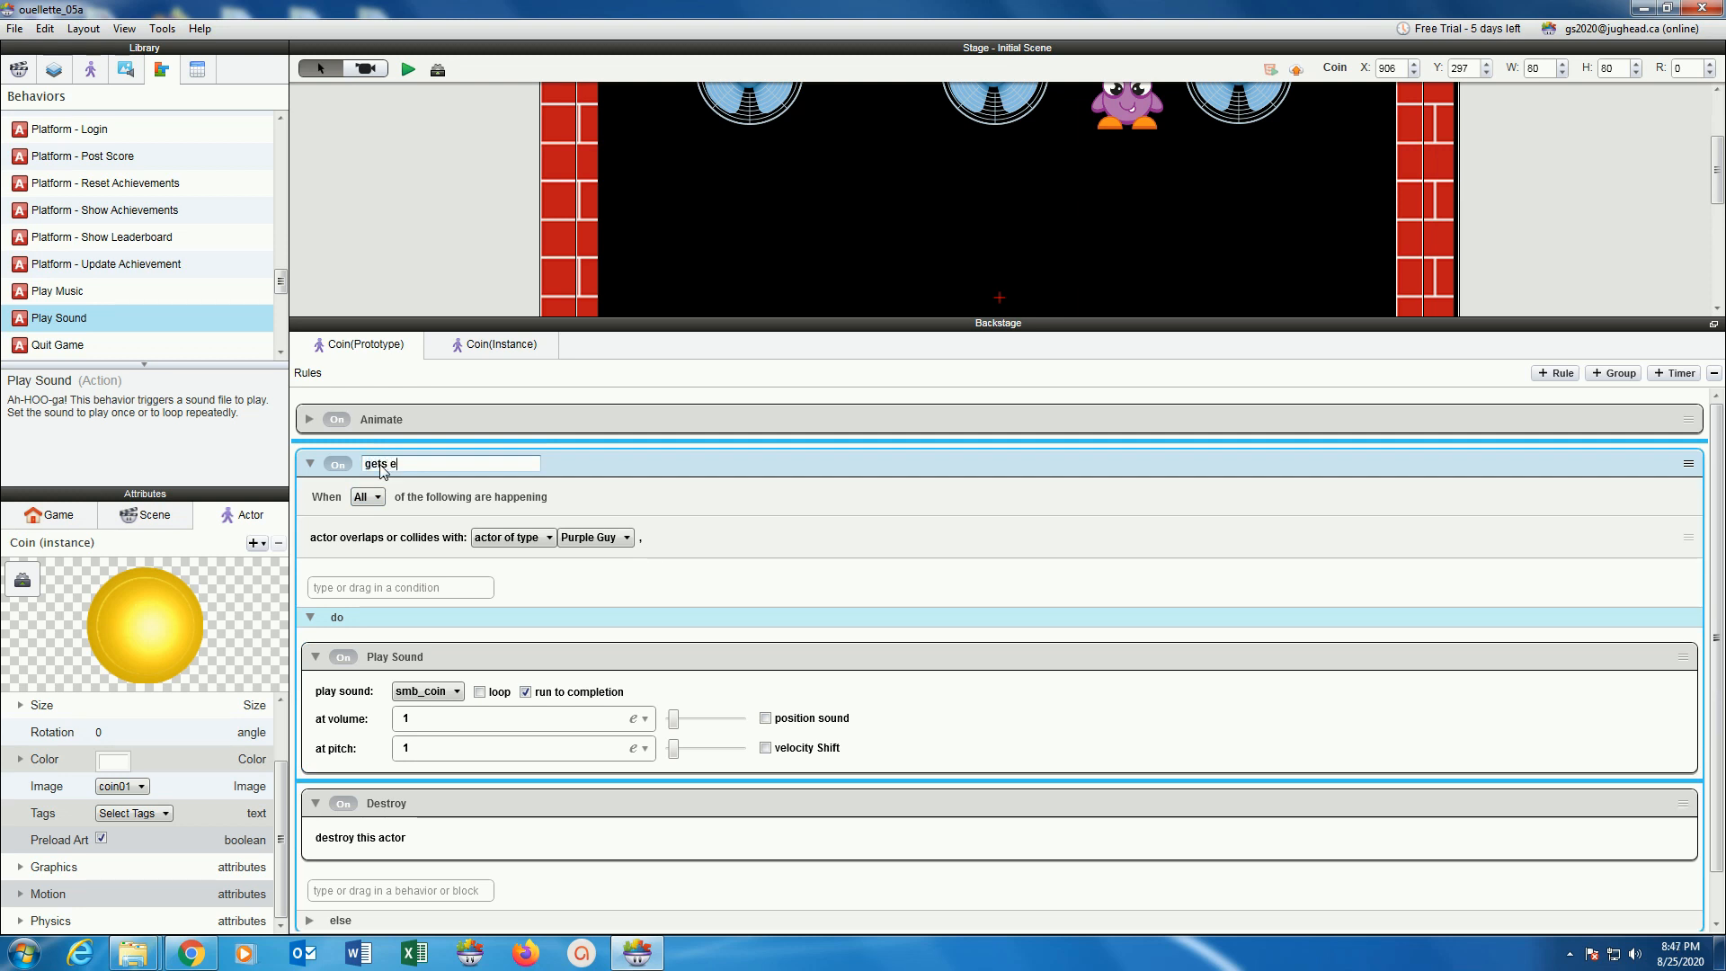
Rename the Coin's collision rule to "gets eaten" and collapse it.
key("Return")
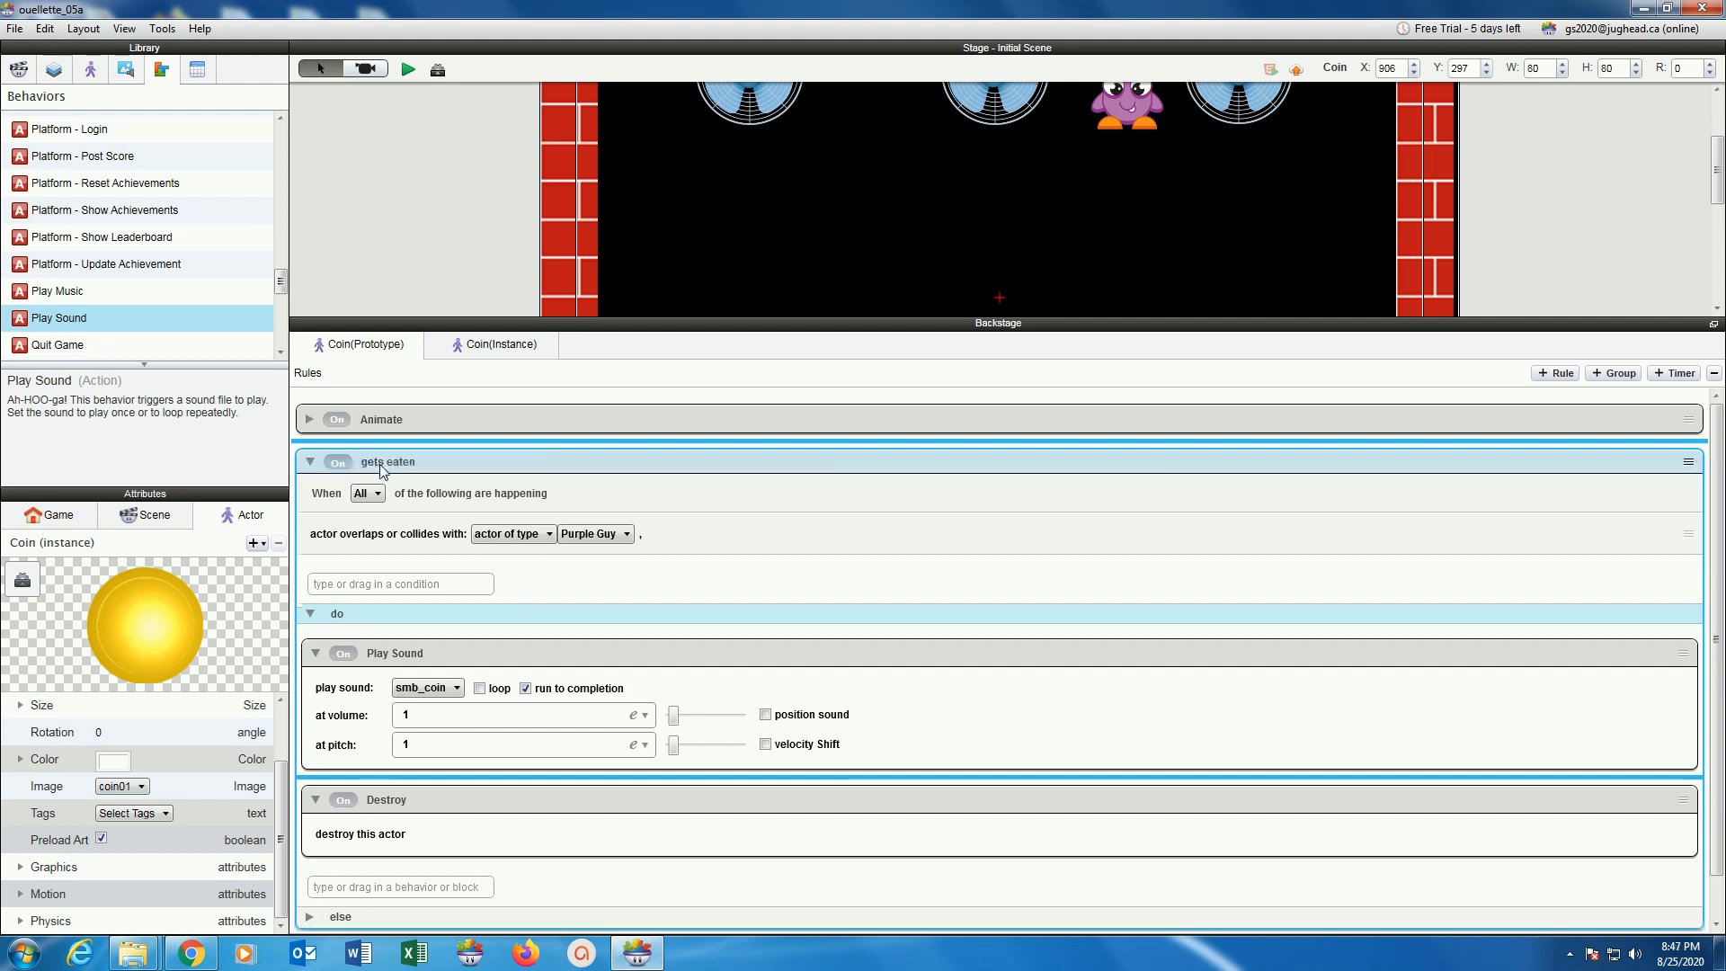
left_click(309, 463)
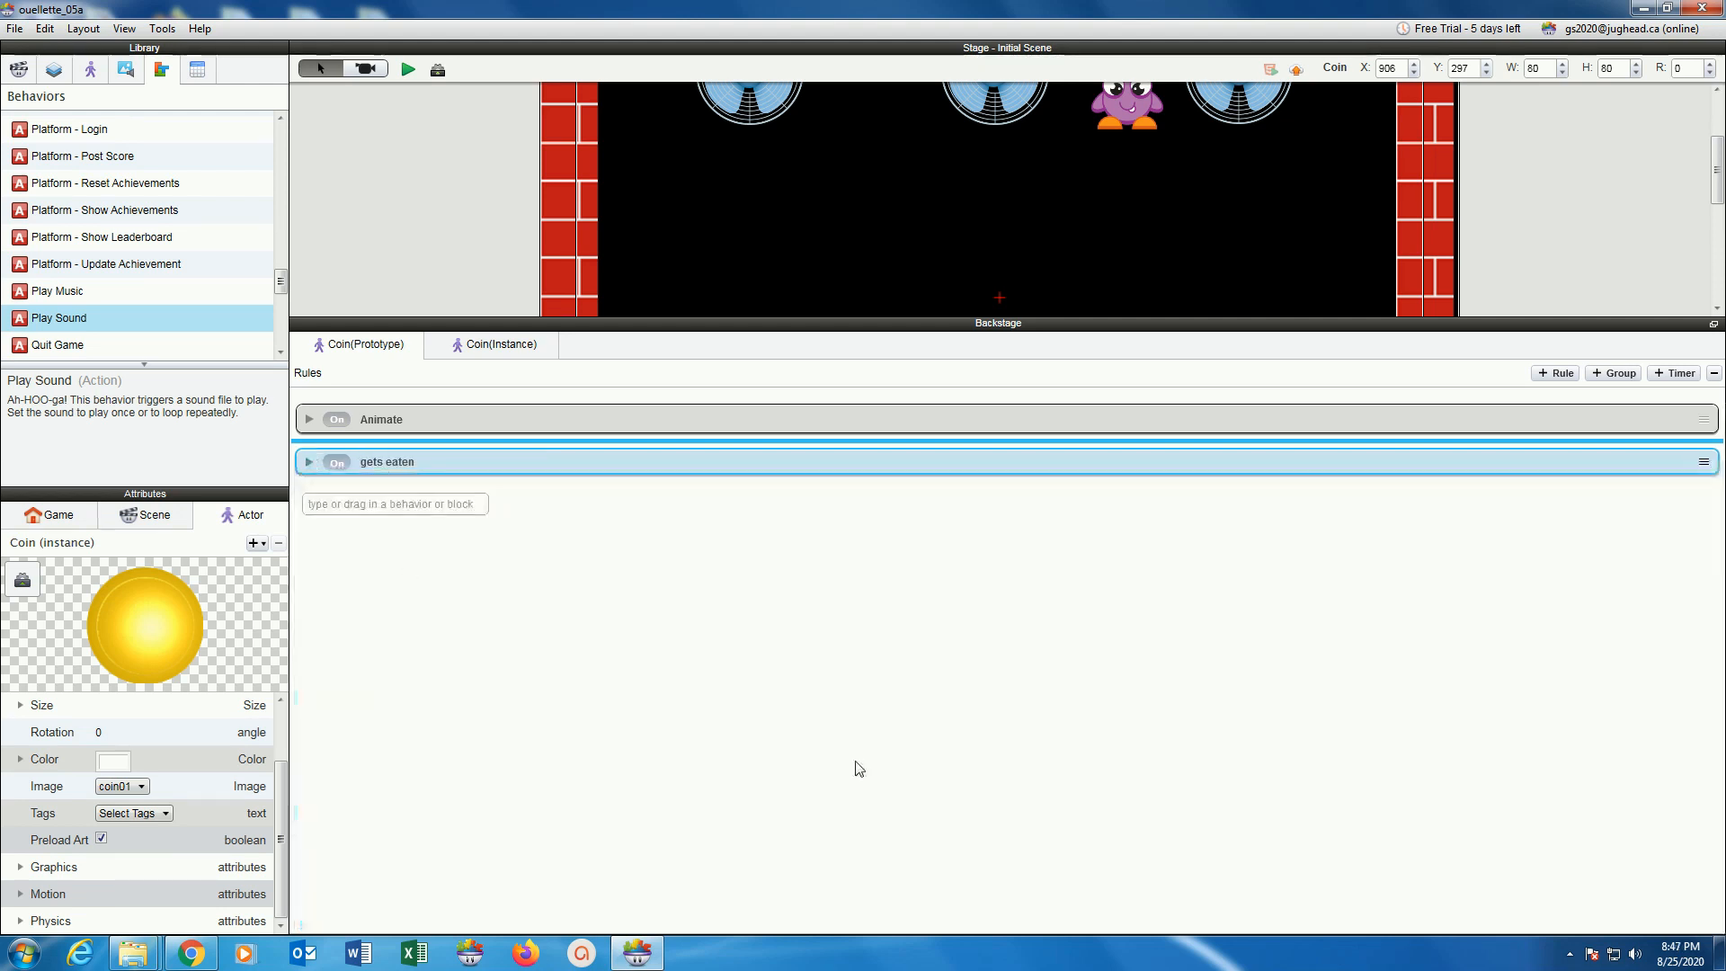